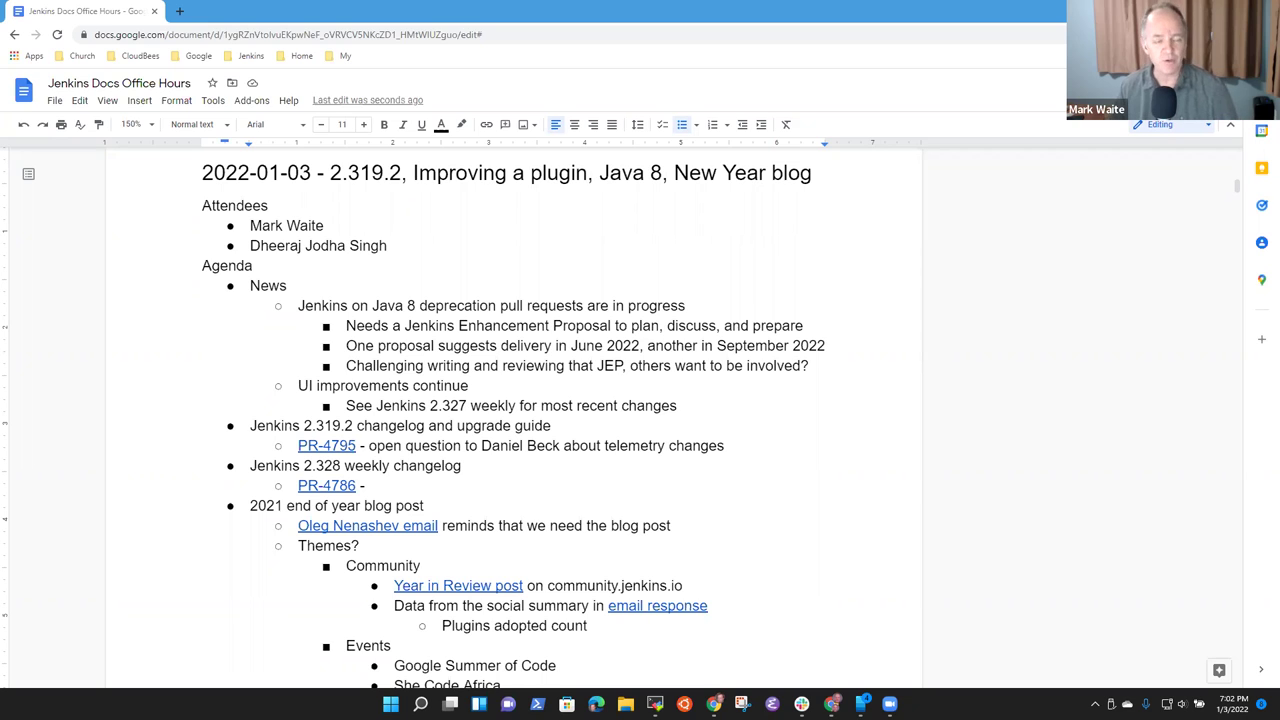
- Select the News, Jenkins 2.319.2 and 2.328 changelog, and 2021 year-end blog post agenda lines in turn
left_click(298, 285)
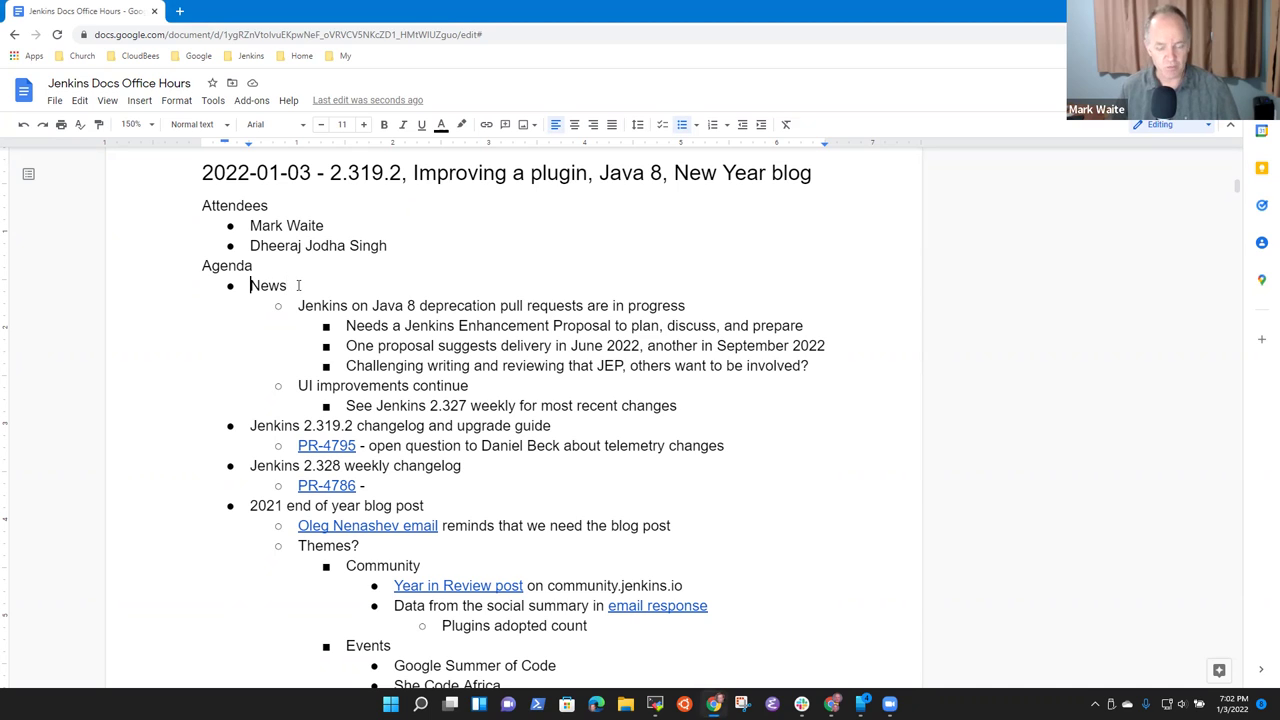
double_click(298, 285)
key("Down")
key("Down")
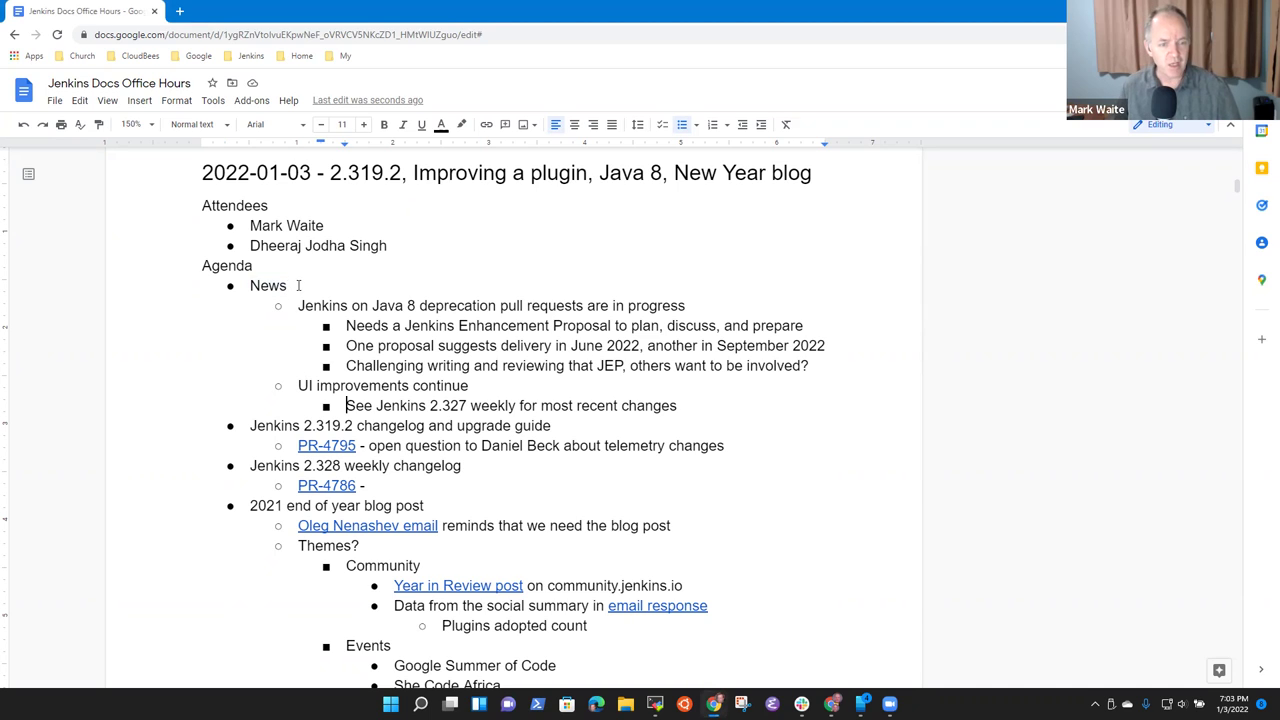
key("Down")
key("shift+End")
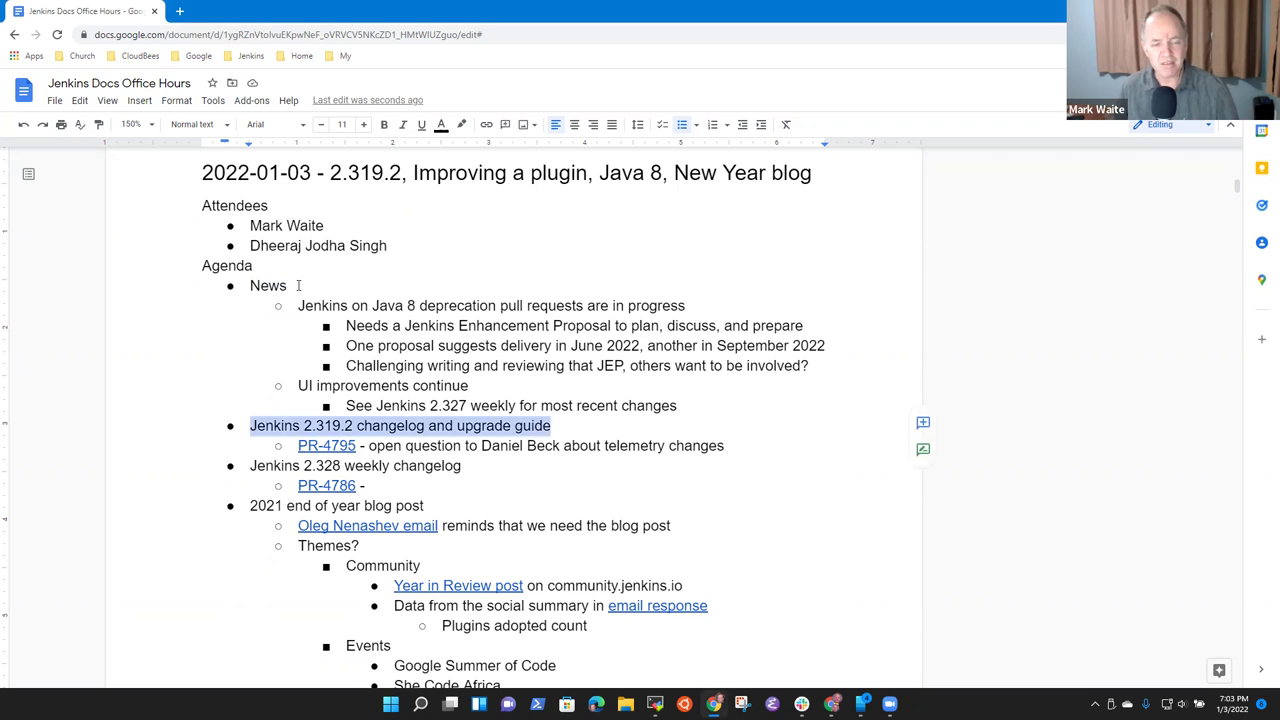
key("Down")
key("Down")
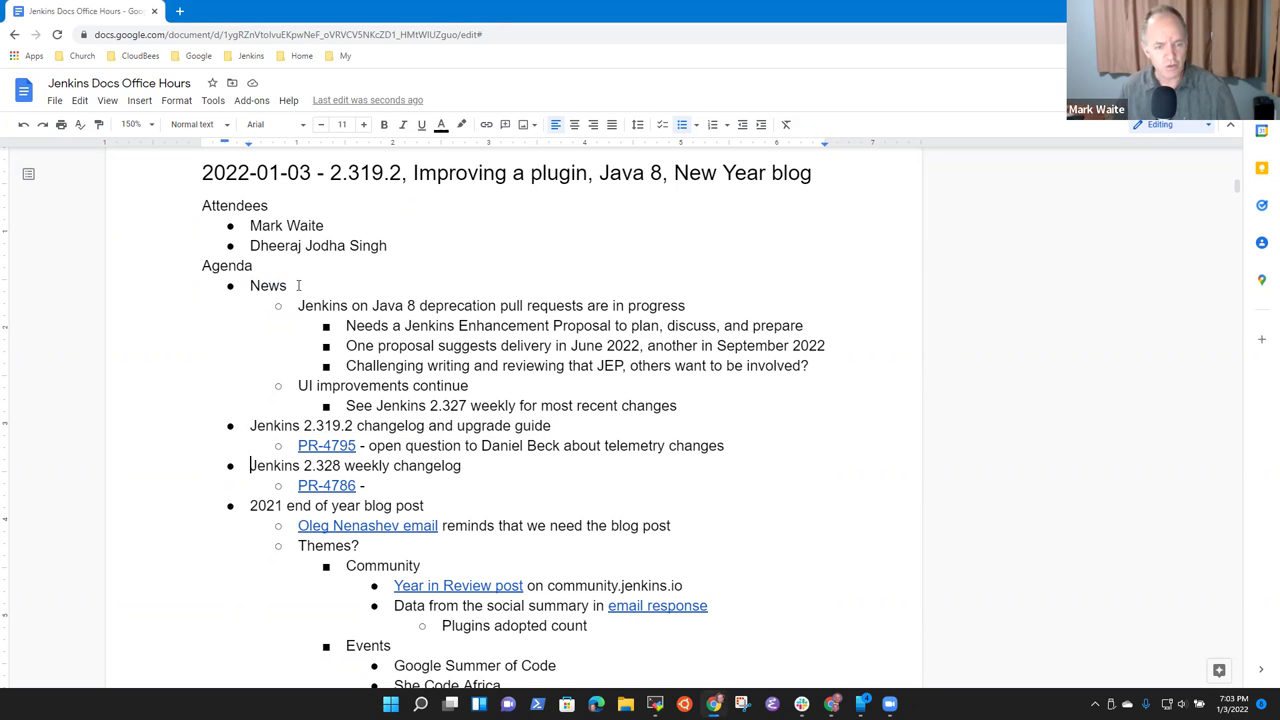
key("shift+End")
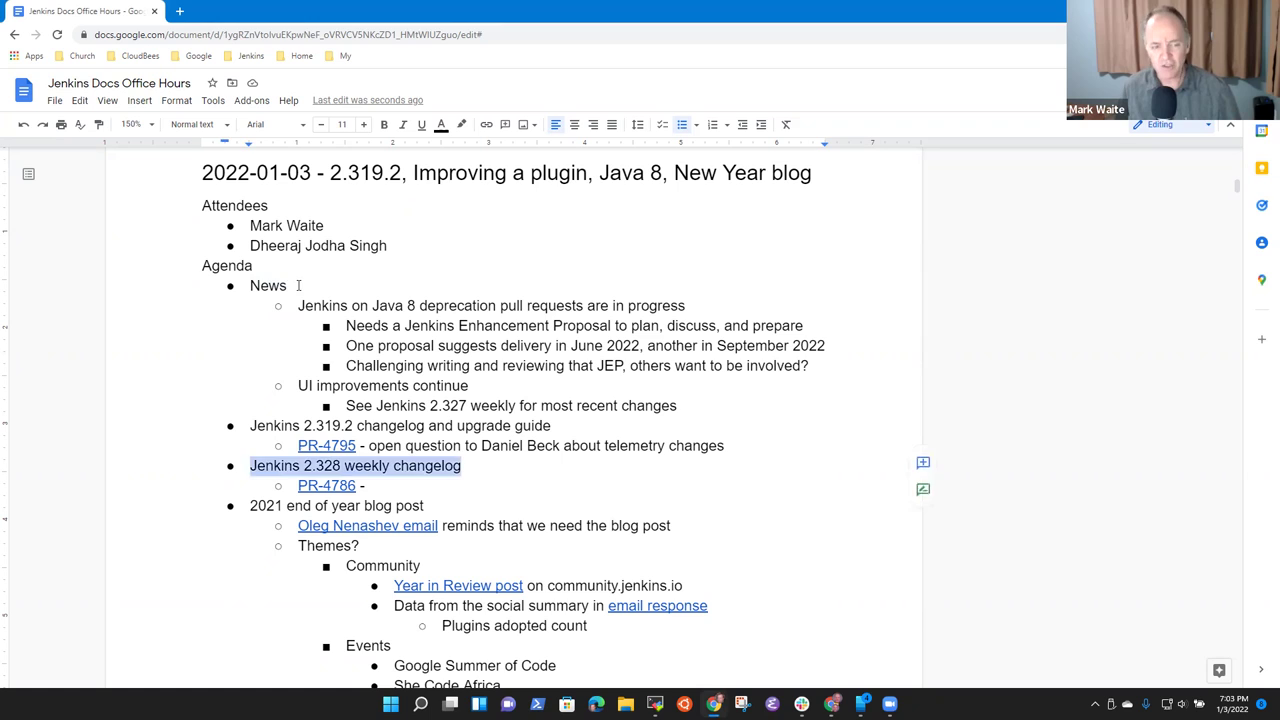
key("Down")
key("Down")
key("Down")
key("Home")
key("Up")
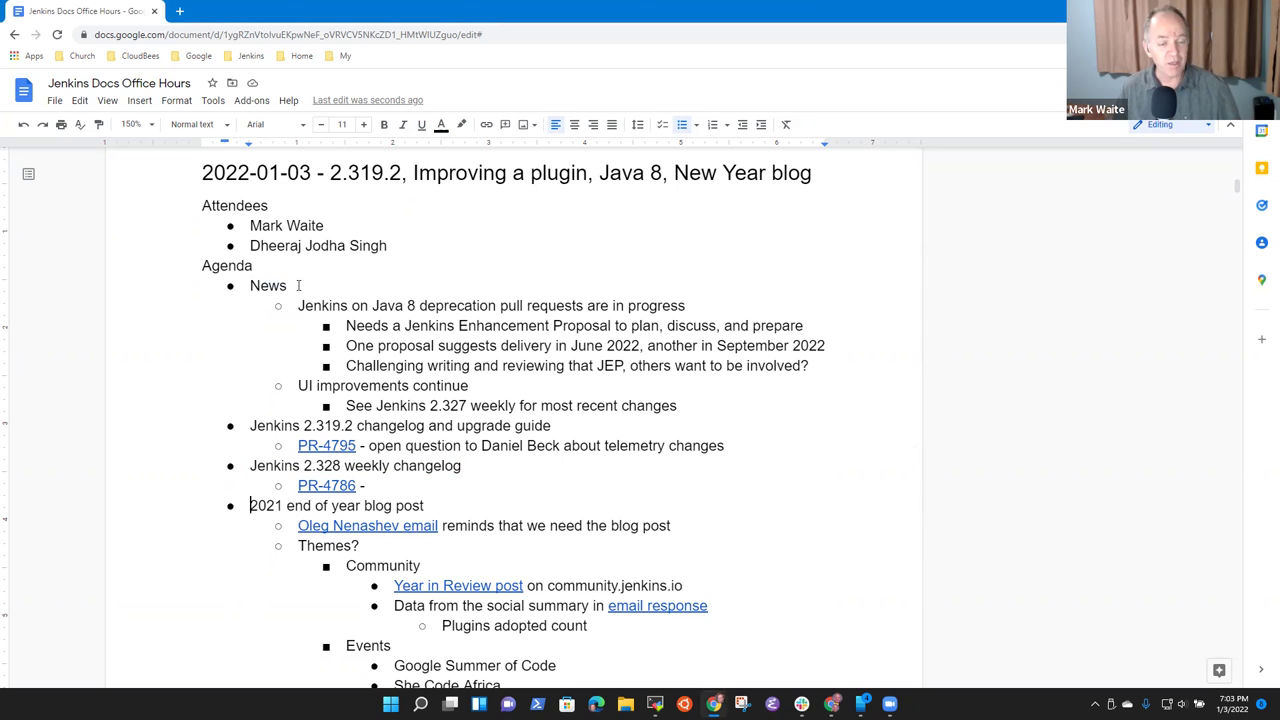
key("shift+End")
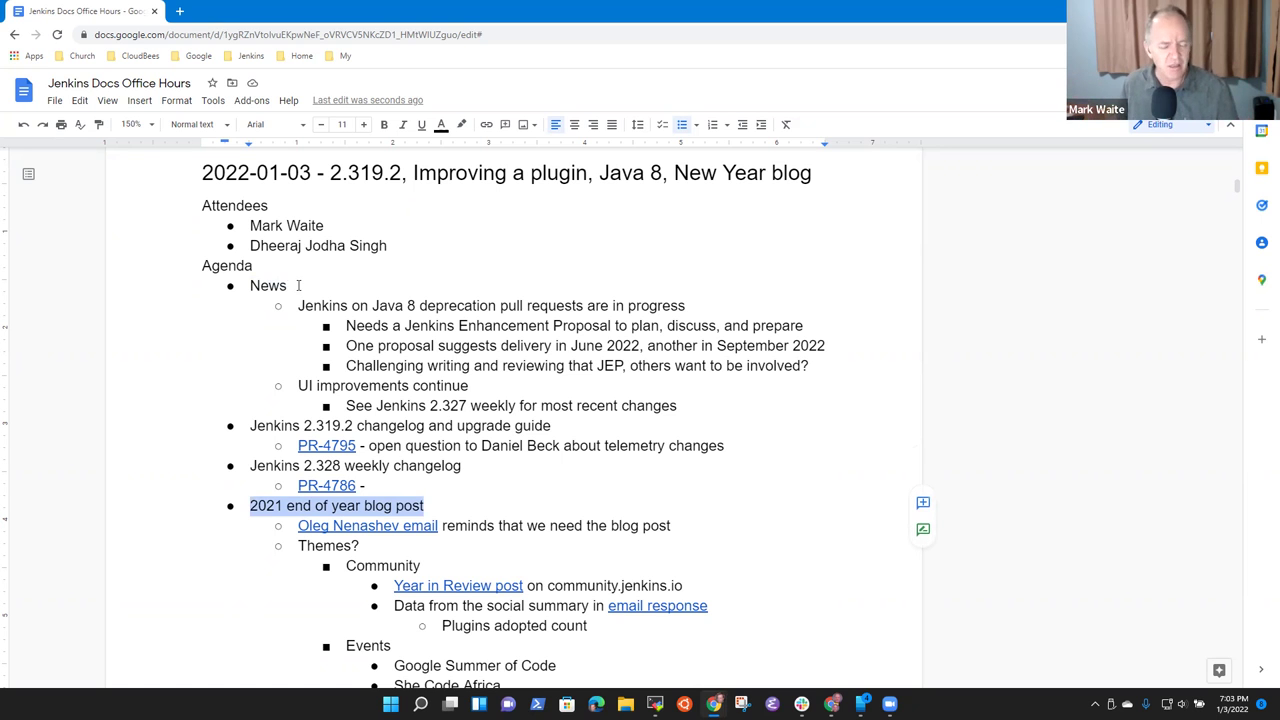
- Jump to the document end and review the Improving a plugin tutorial item and the 2020 blog line
key("ctrl+End")
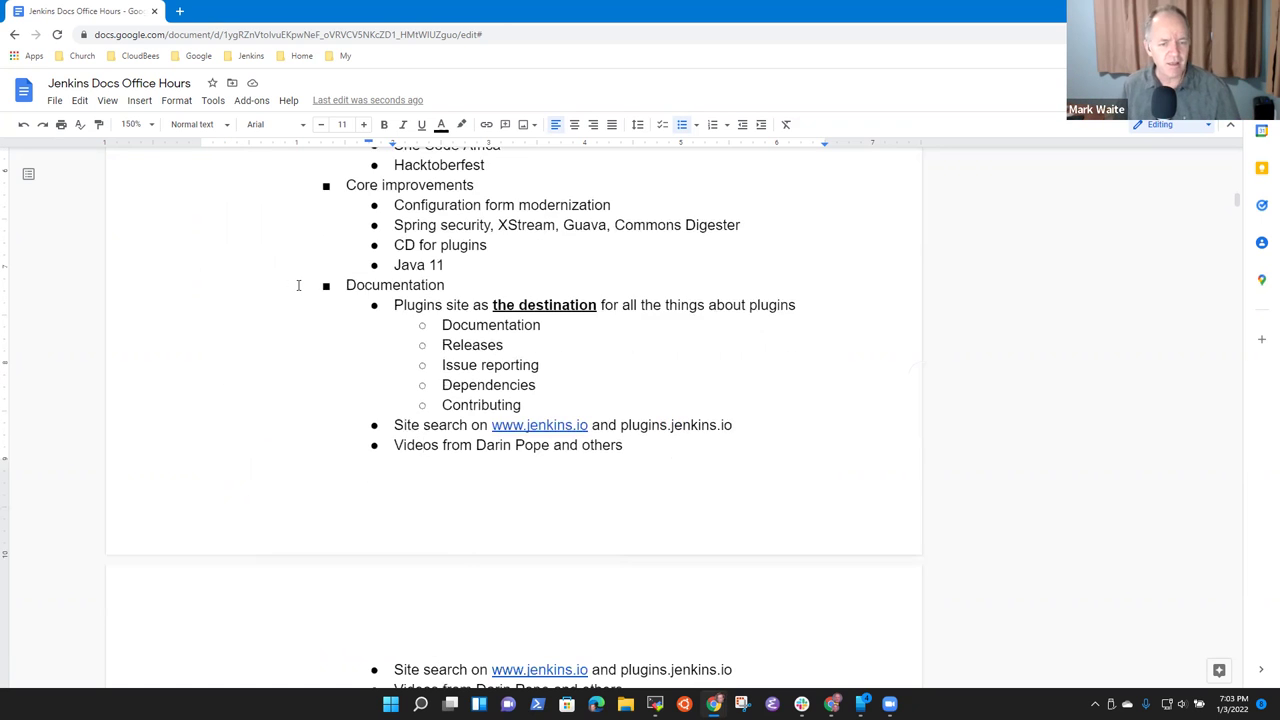
scroll(298, 285, "up", 10)
scroll(298, 285, "down", 5)
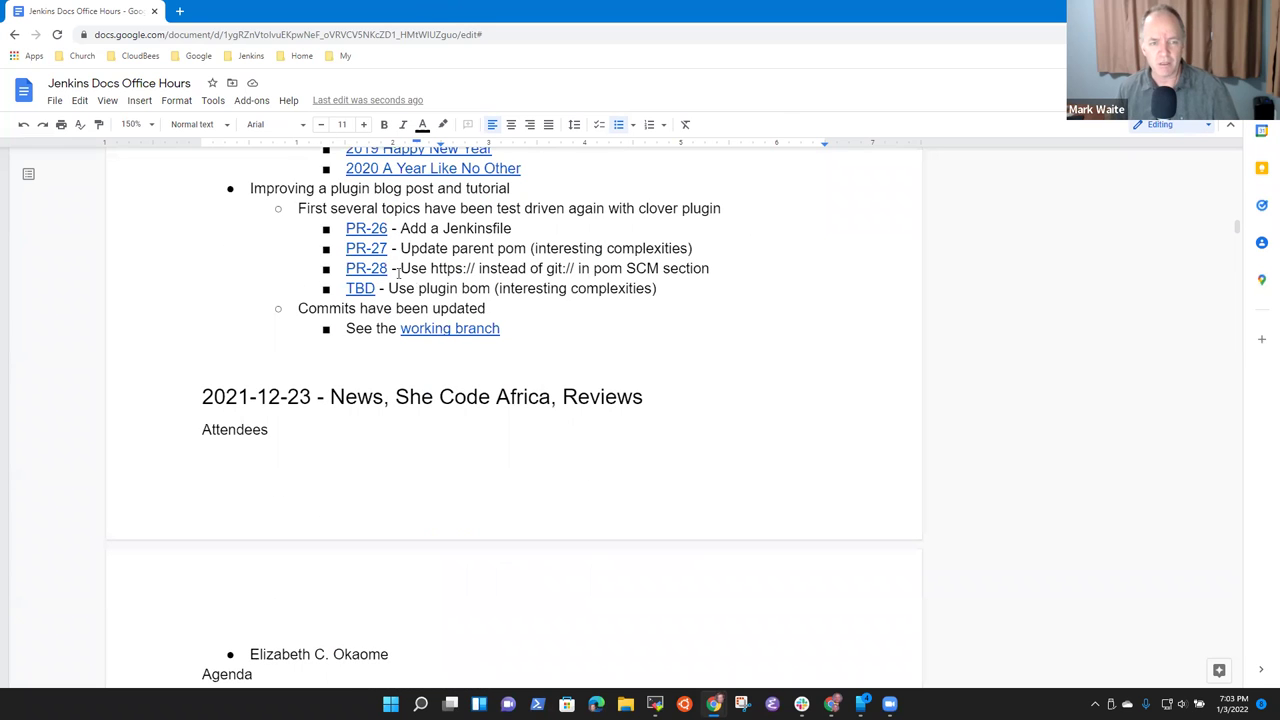
left_click(421, 192)
key("shift+End")
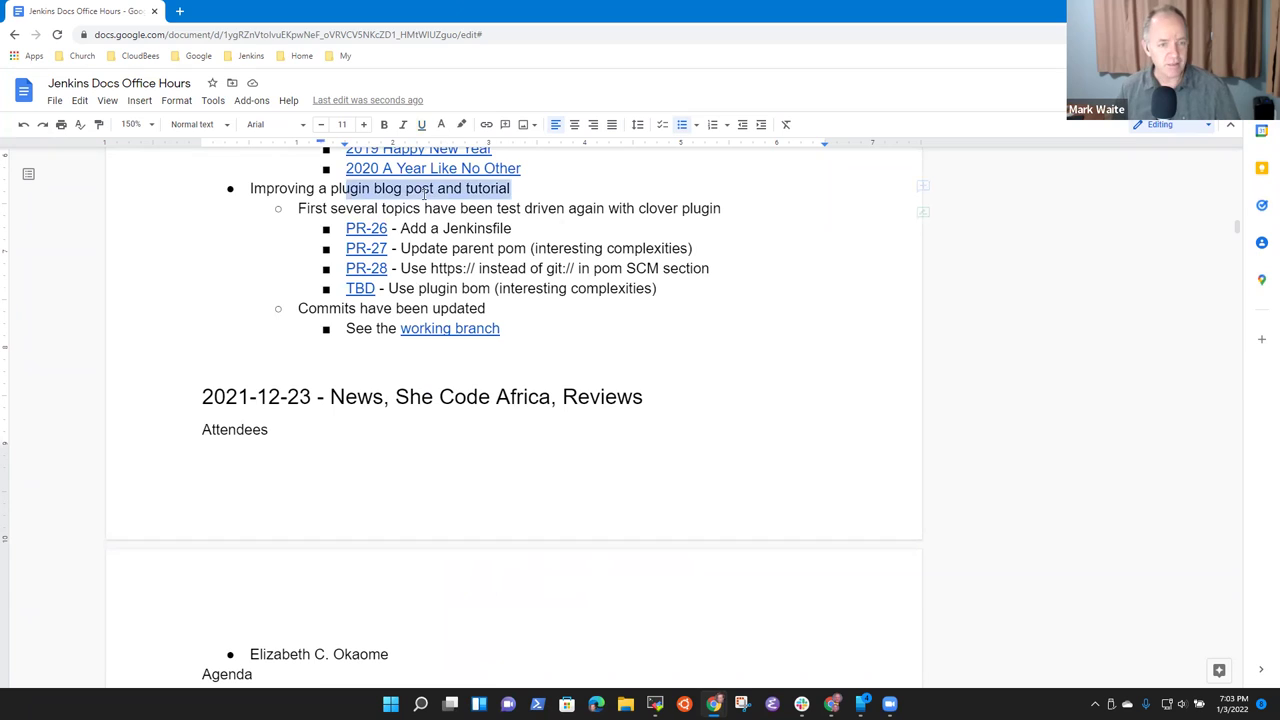
key("ctrl+v")
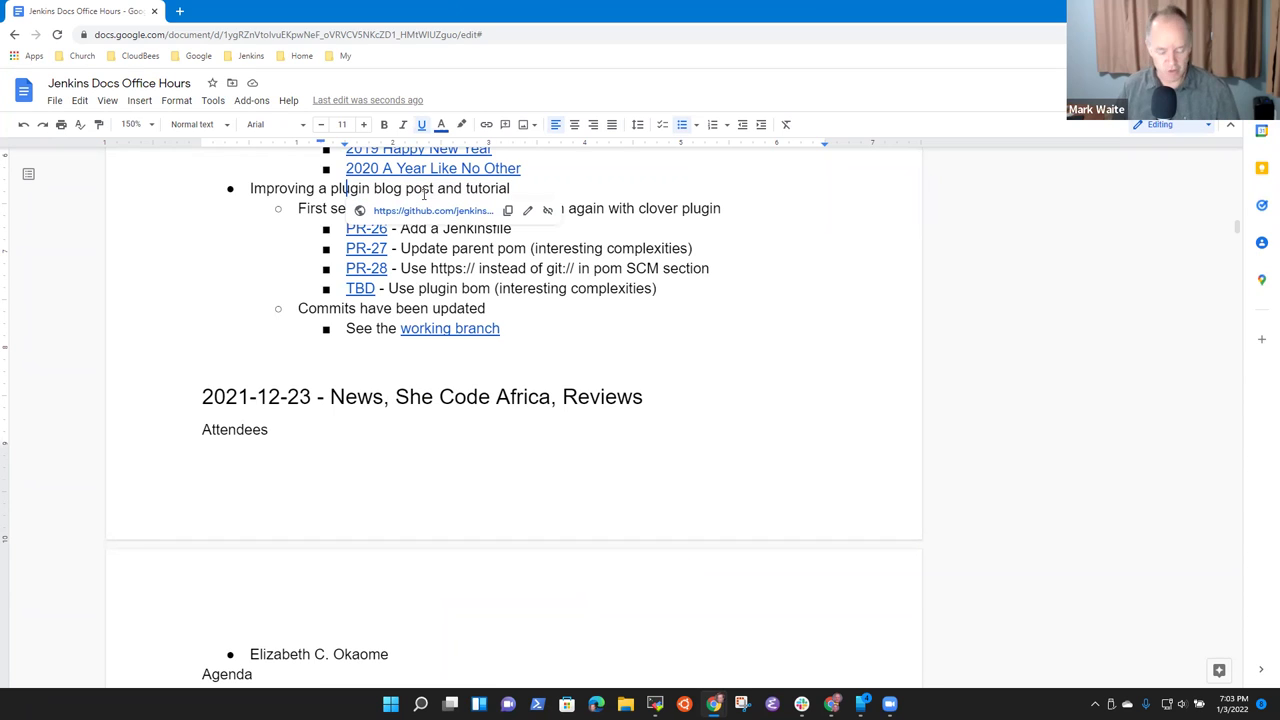
double_click(324, 189)
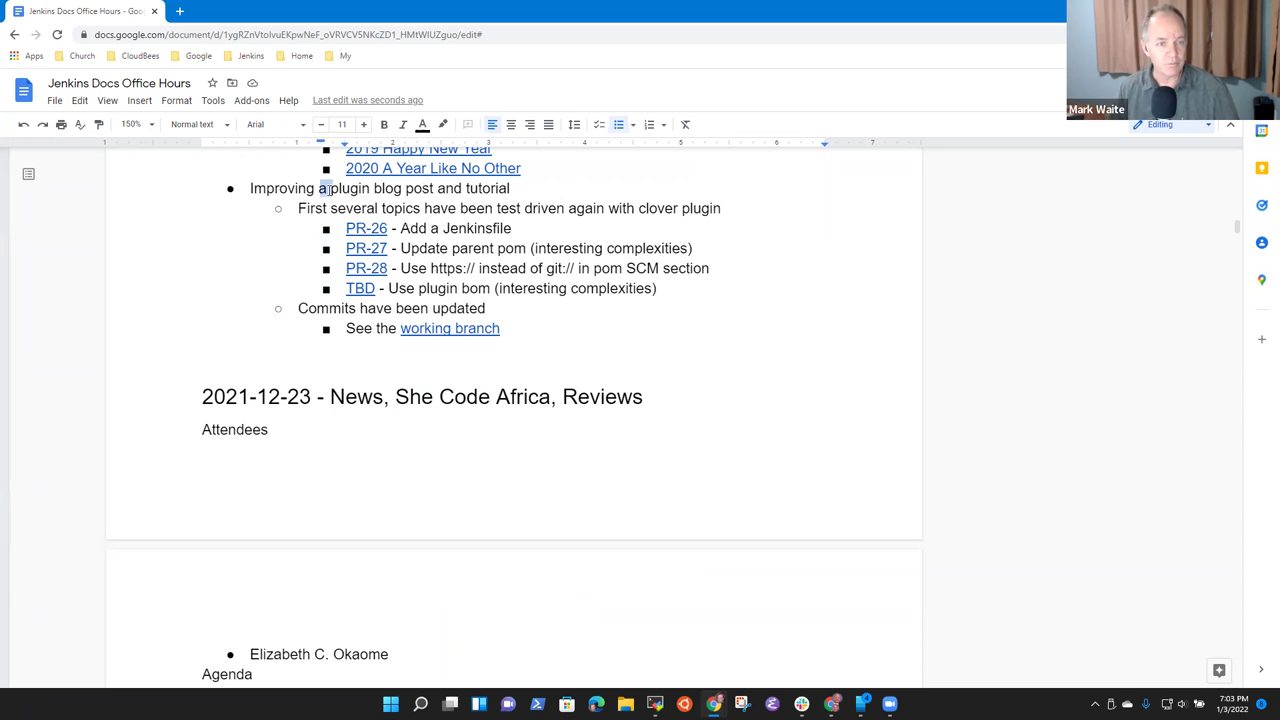
scroll(554, 457, "up", 2)
left_click(345, 388)
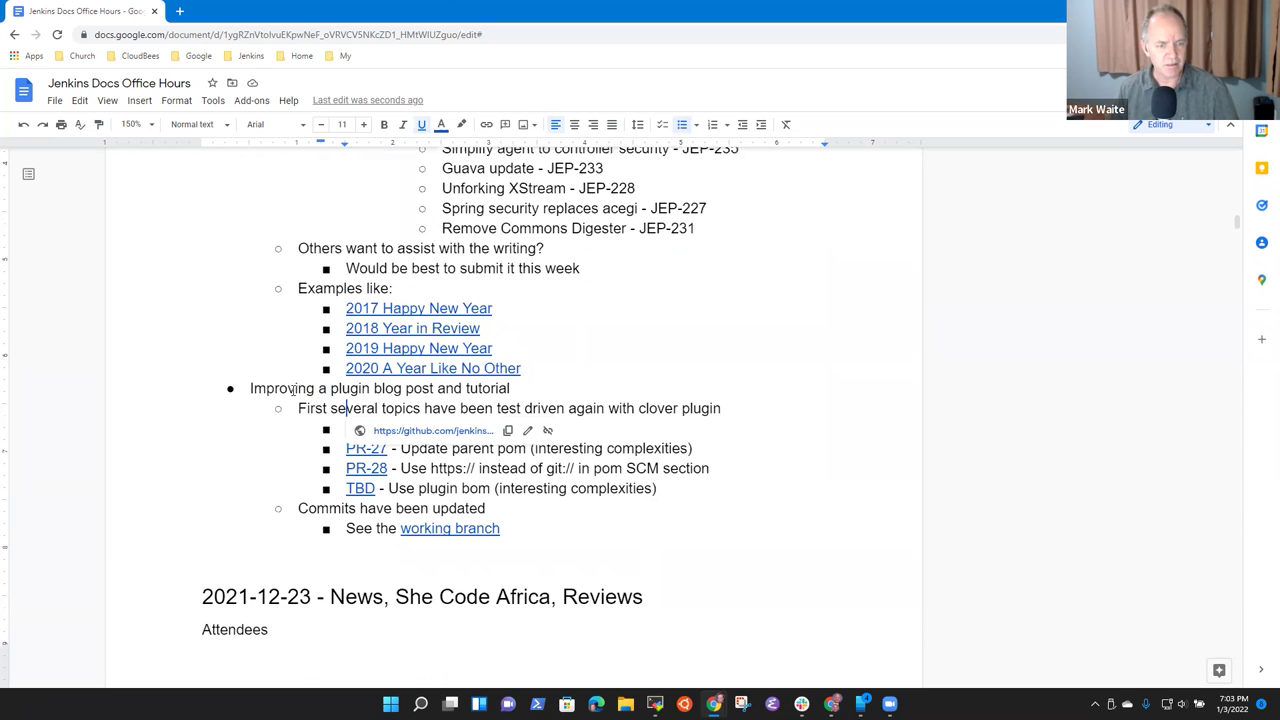
key("Up")
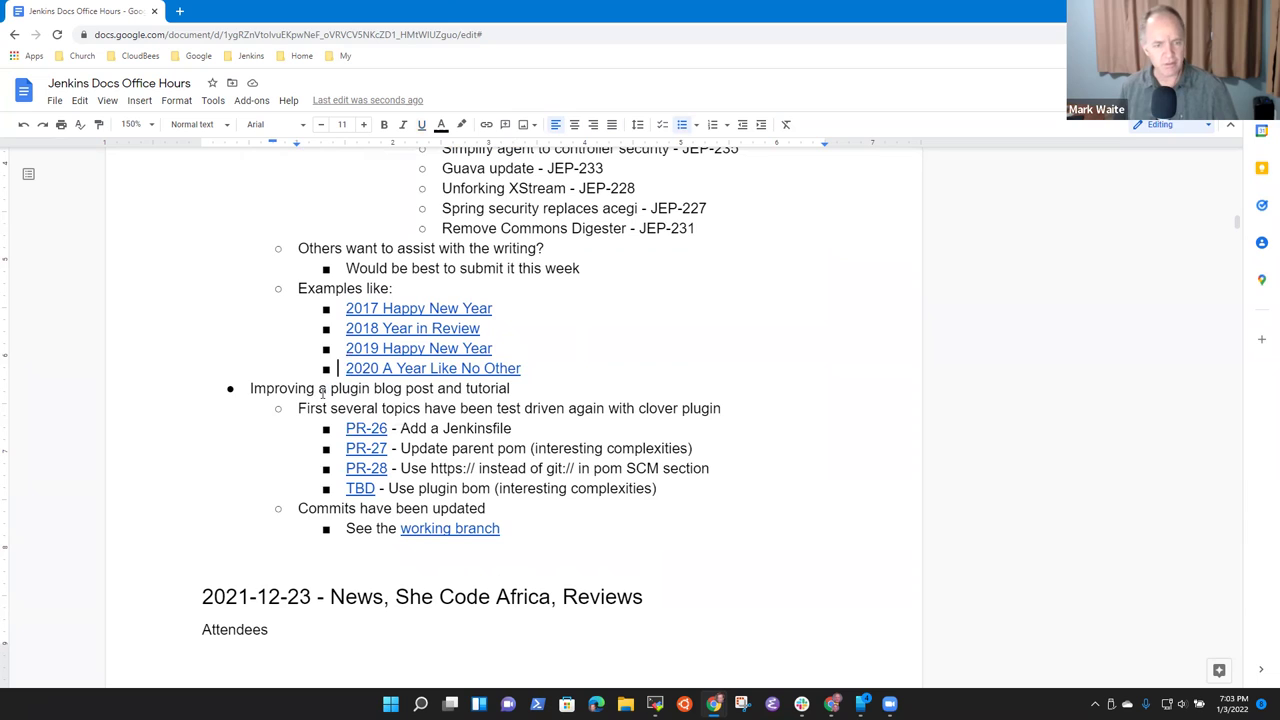
key("End")
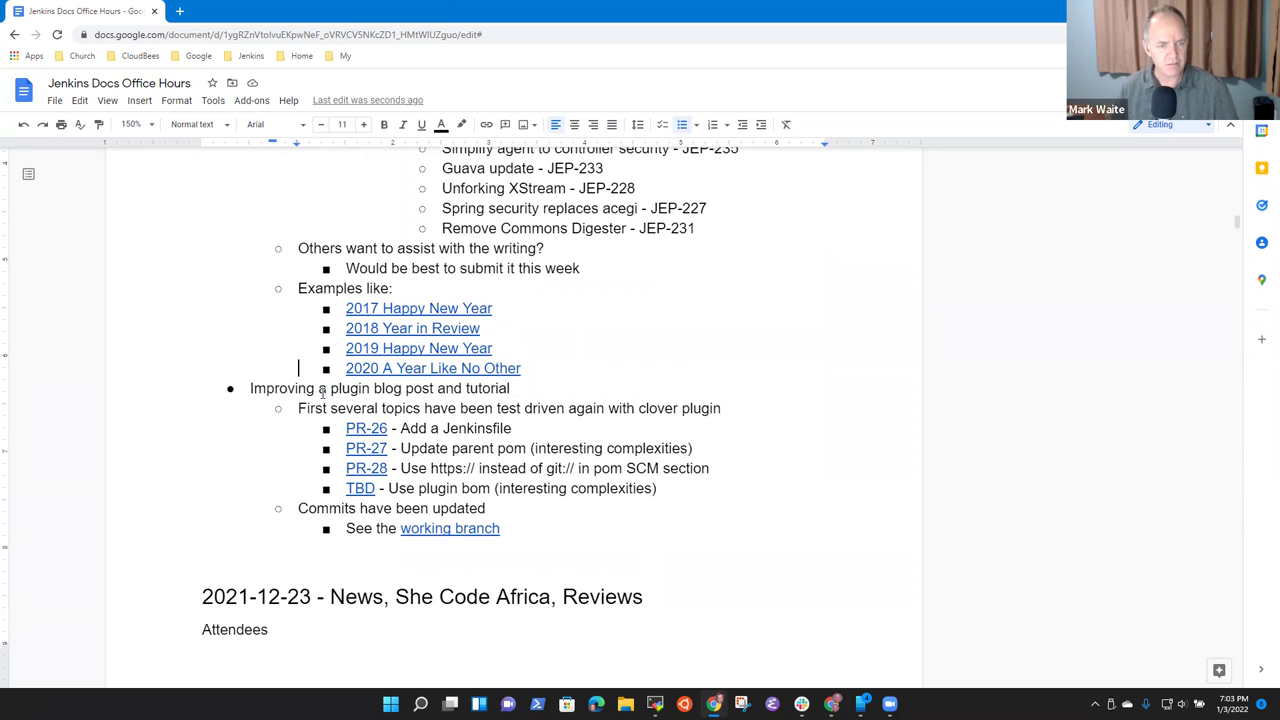
key("Down")
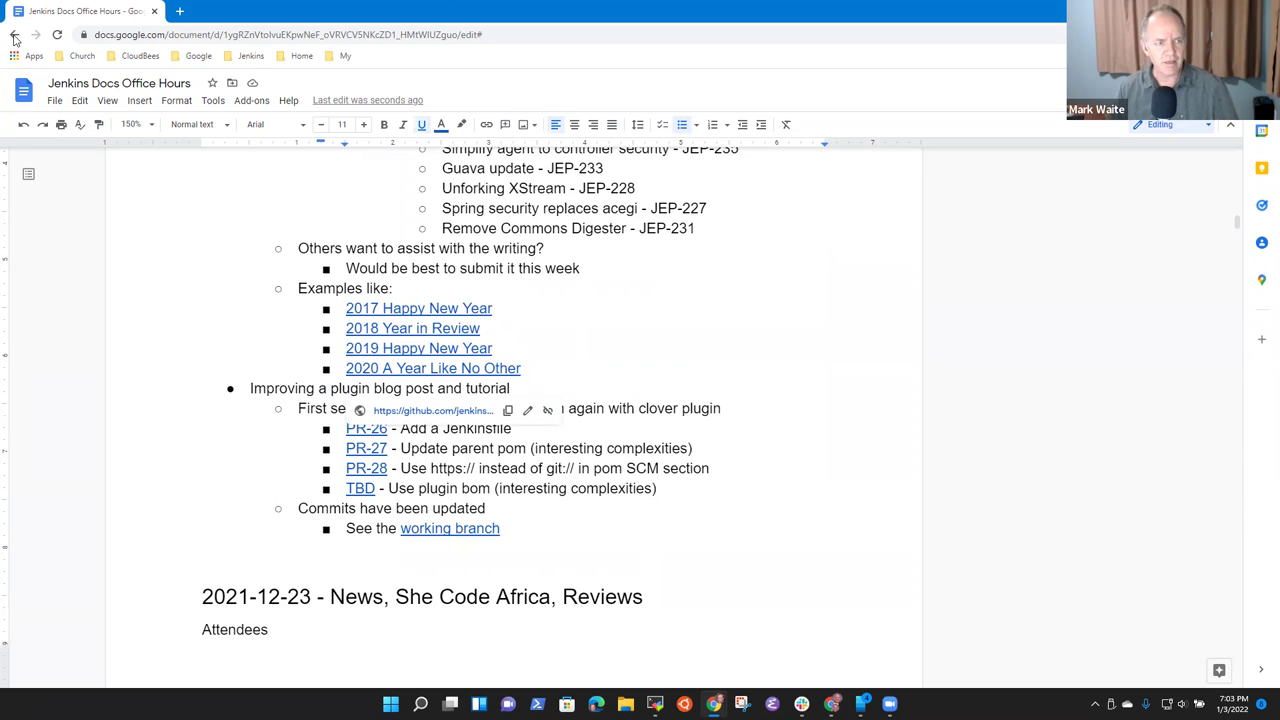
- Reload the notes and follow the 2022-01-03 link to that meeting's heading
left_click(57, 35)
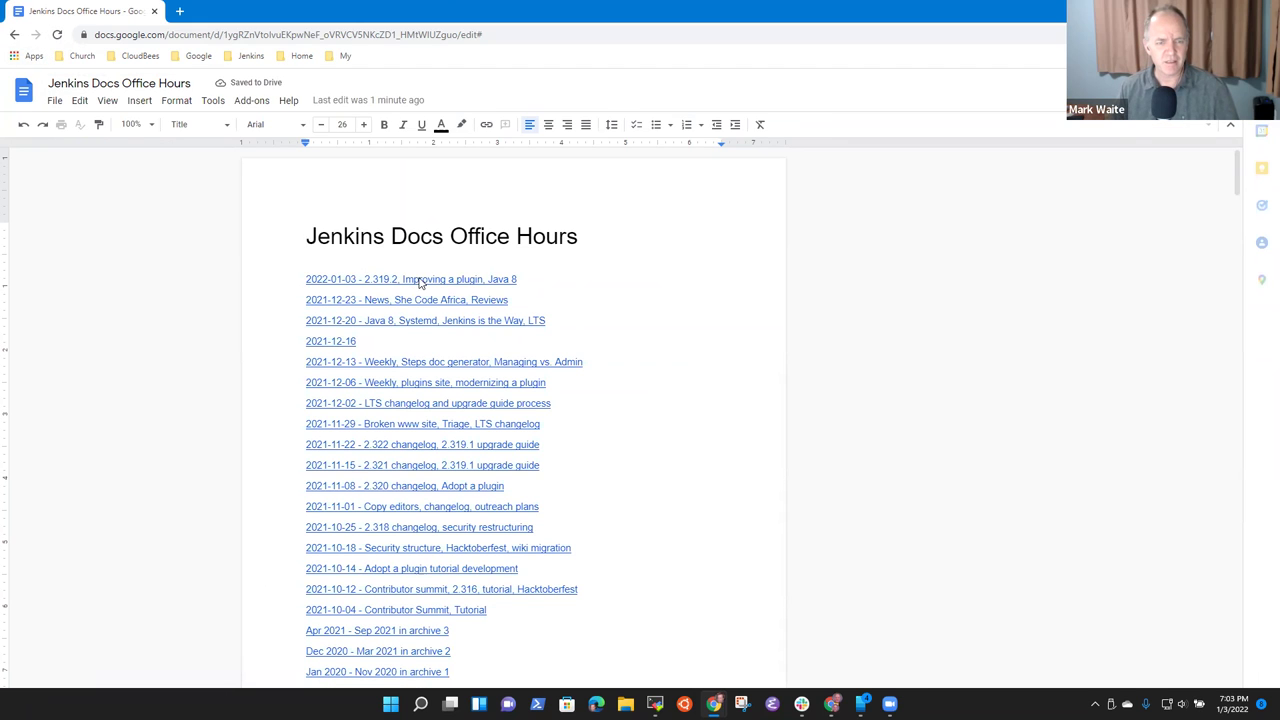
left_click(420, 279)
left_click(420, 299)
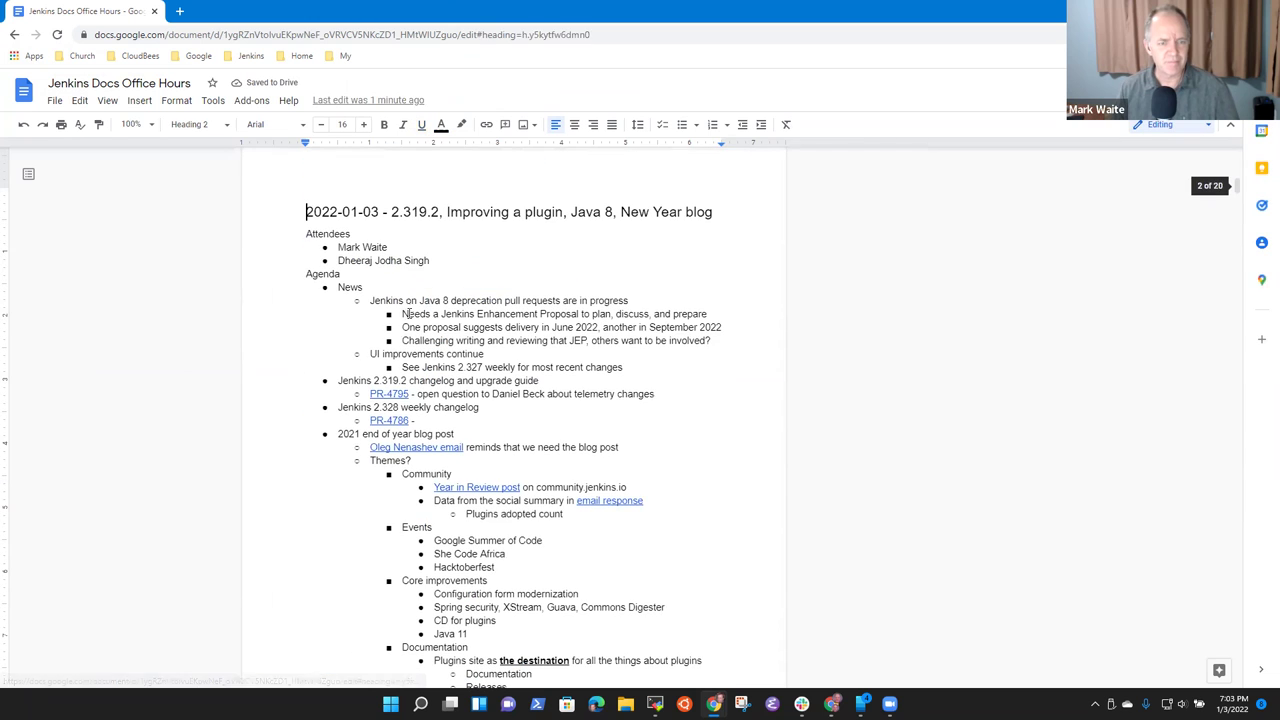
- Zoom the page to 150% and place the cursor in the Java 8 item
left_click(145, 125)
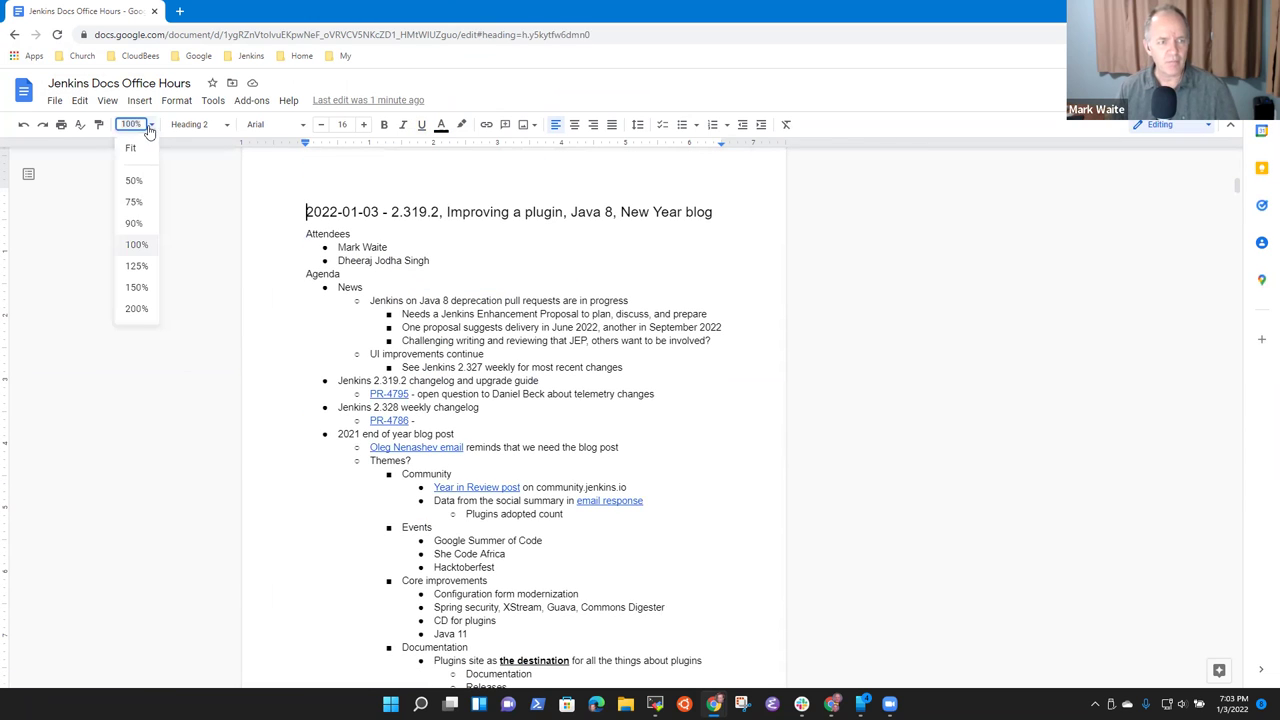
left_click(140, 287)
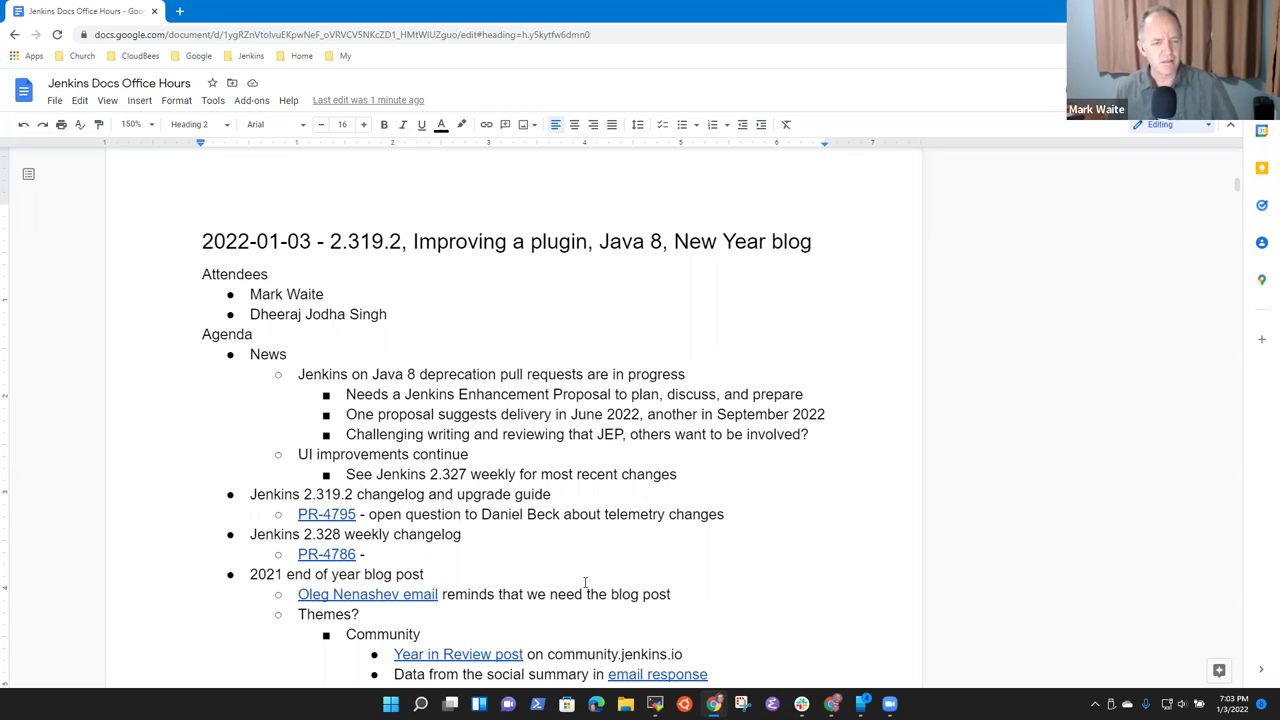
left_click(414, 375)
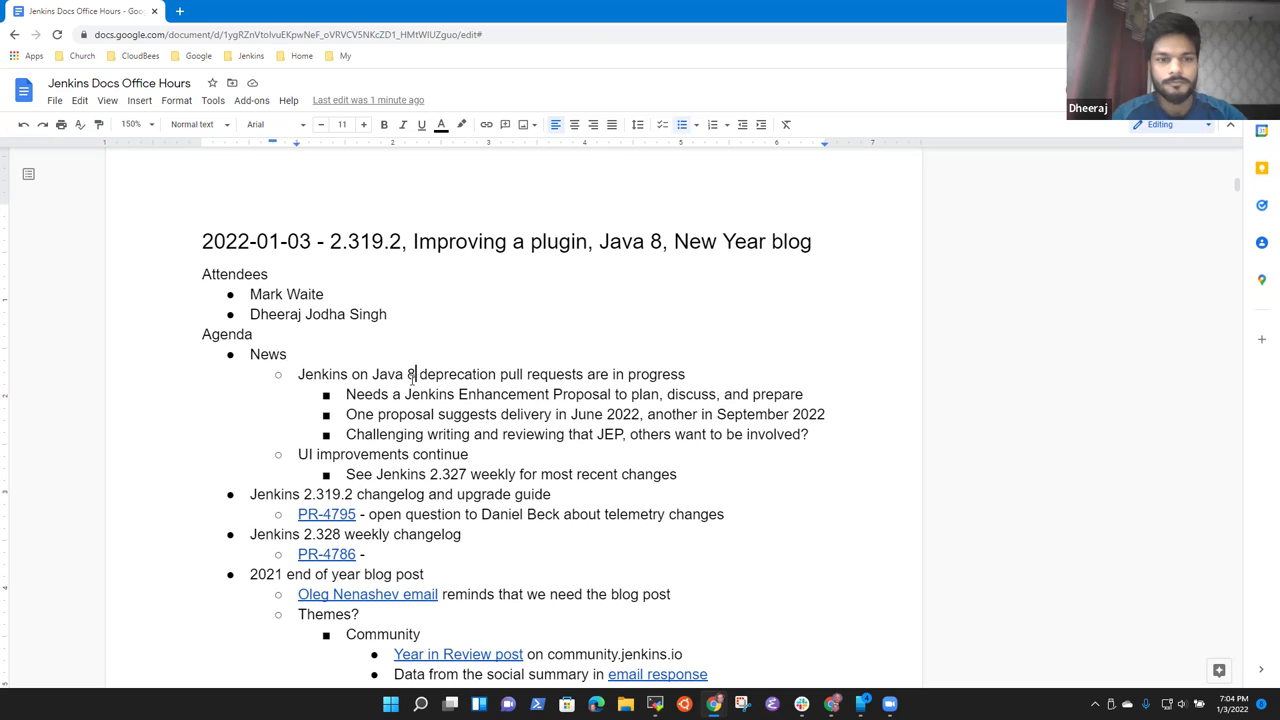
triple_click(412, 379)
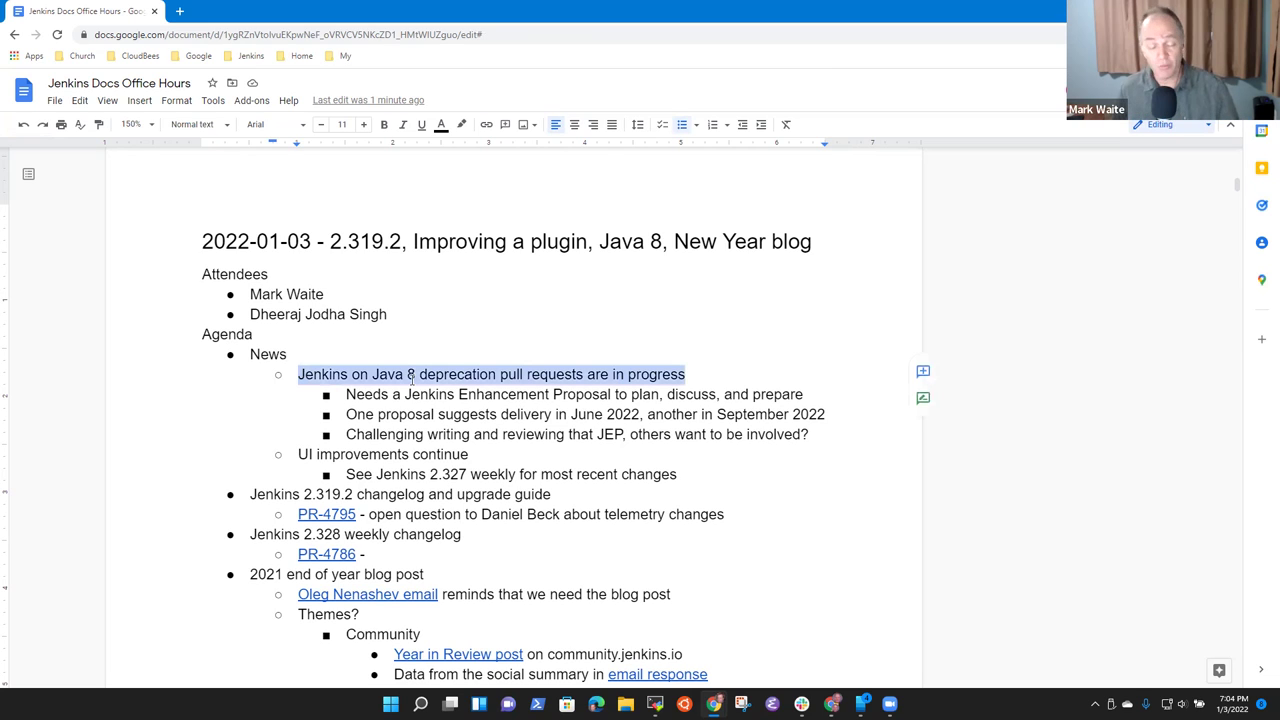
key("Down")
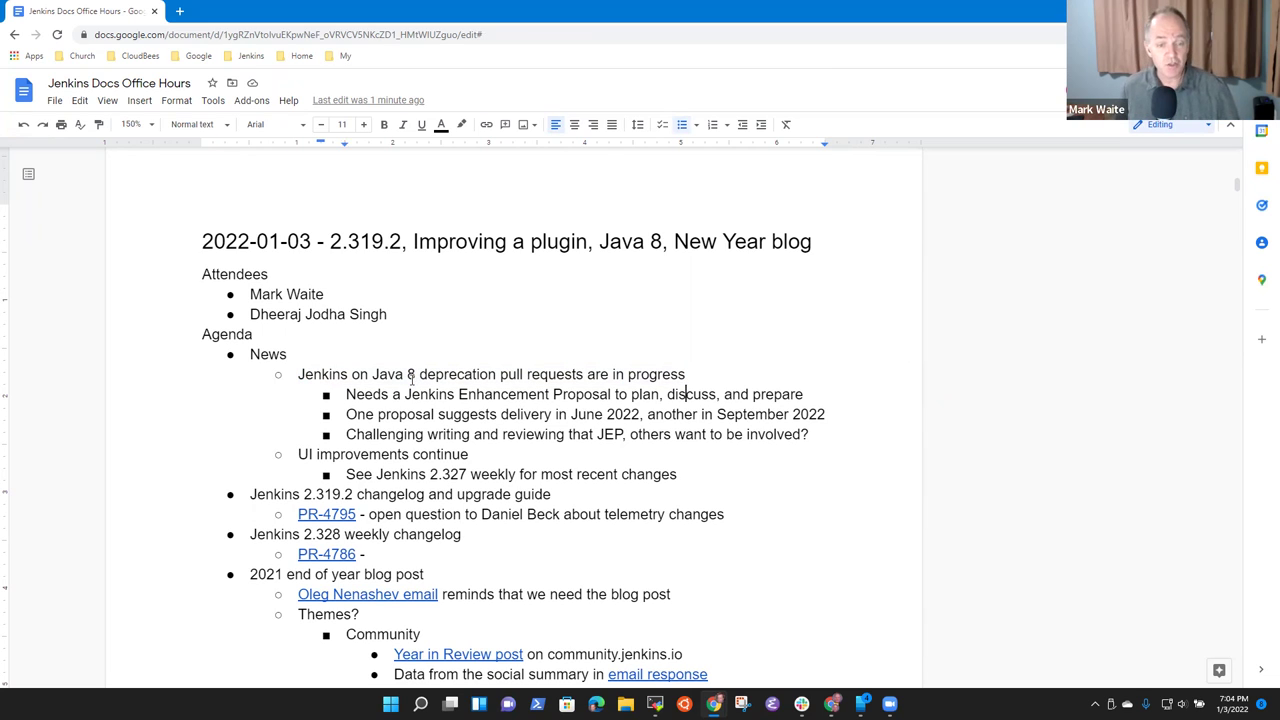
key("Return")
key("Tab")
type("Mailing list ")
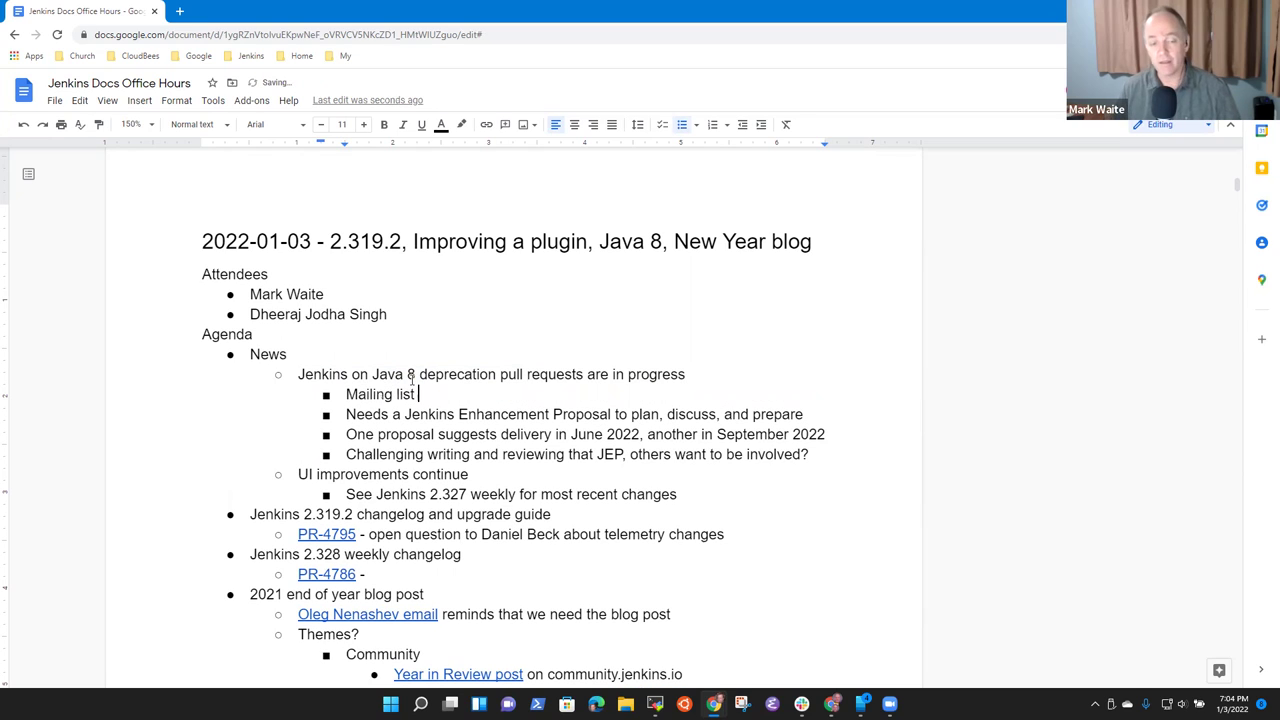
type("discussion is cont")
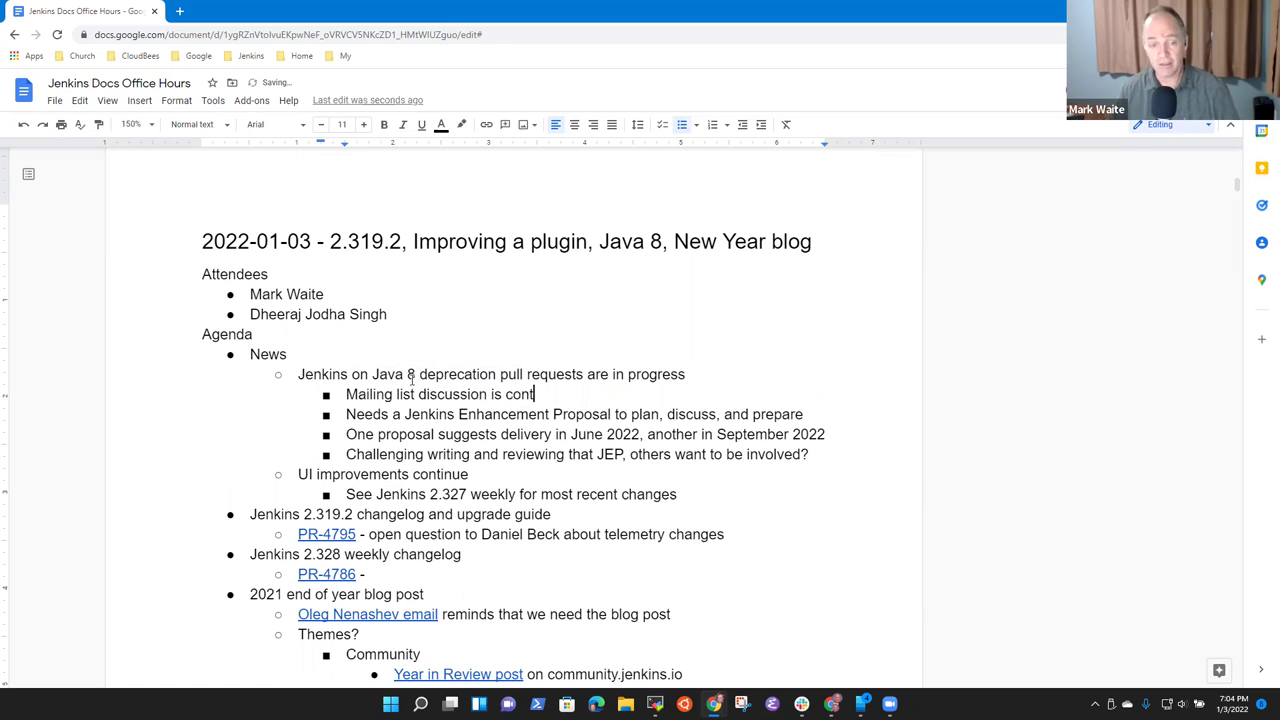
type("inuing")
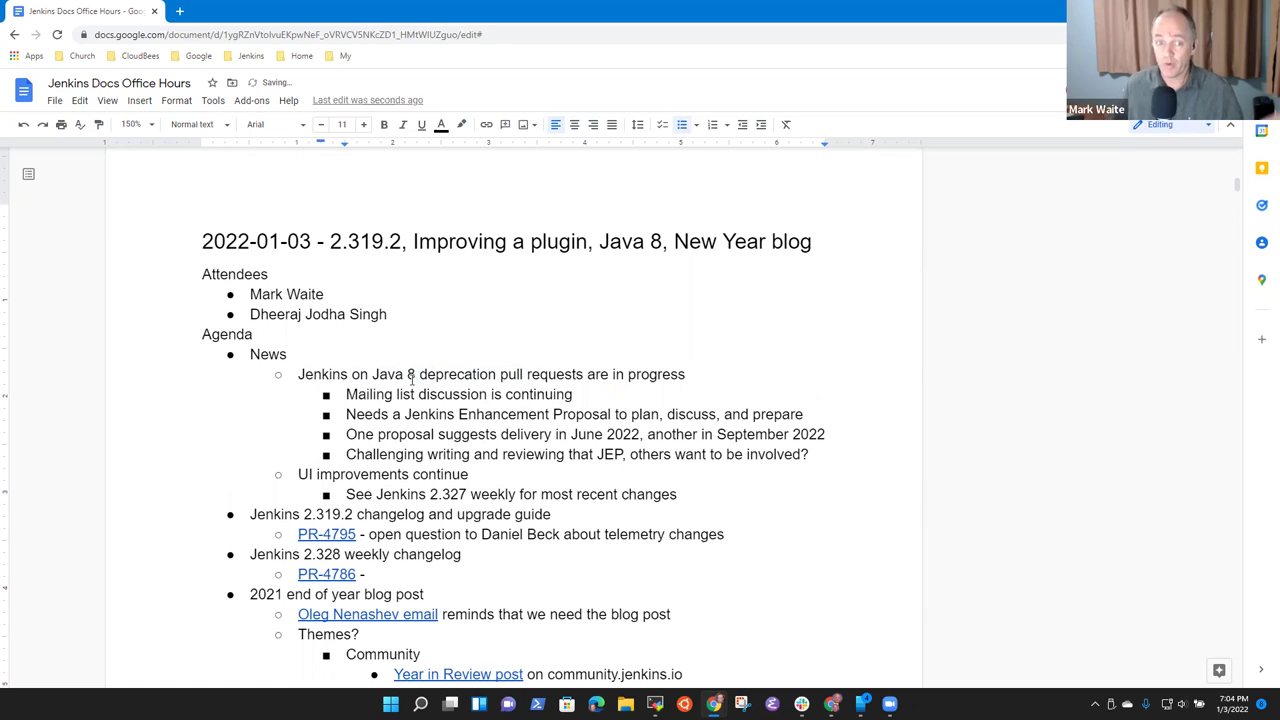
key("Down")
key("Down")
key("ctrl+shift+Right")
key("ctrl+shift+Right")
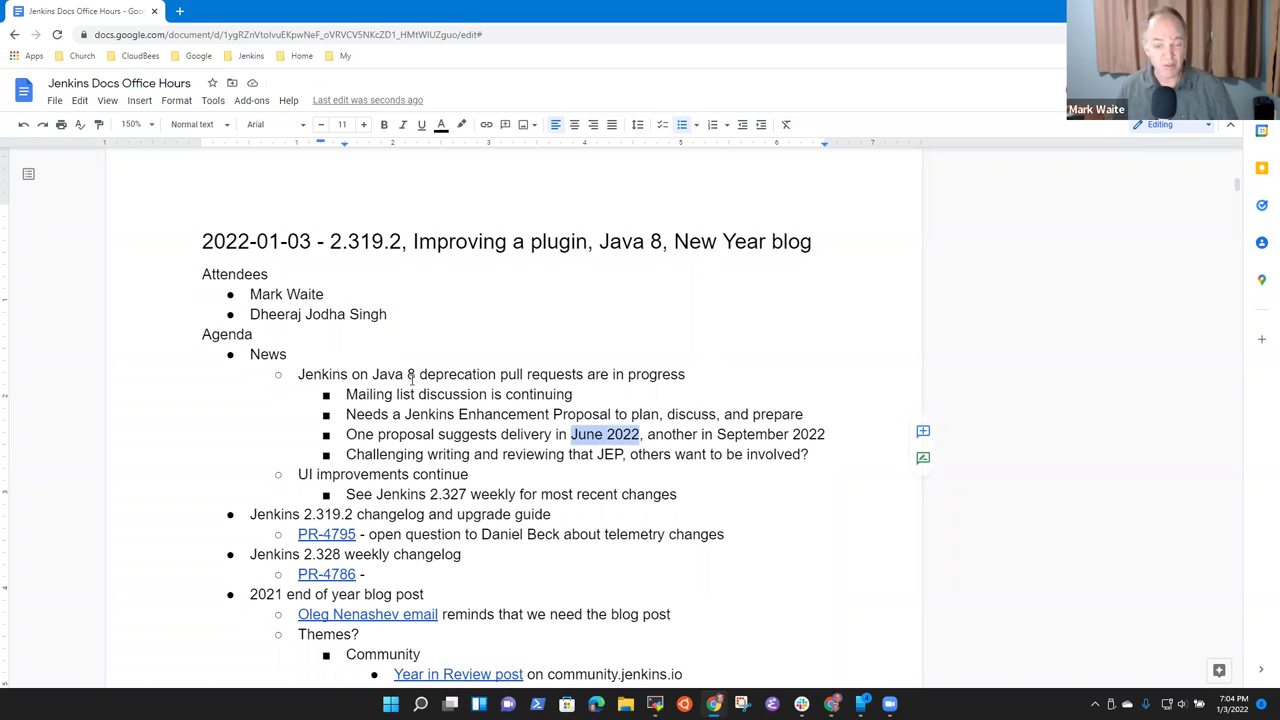
key("End")
key("ctrl+Left")
key("ctrl+shift+Right")
key("ctrl+shift+Right")
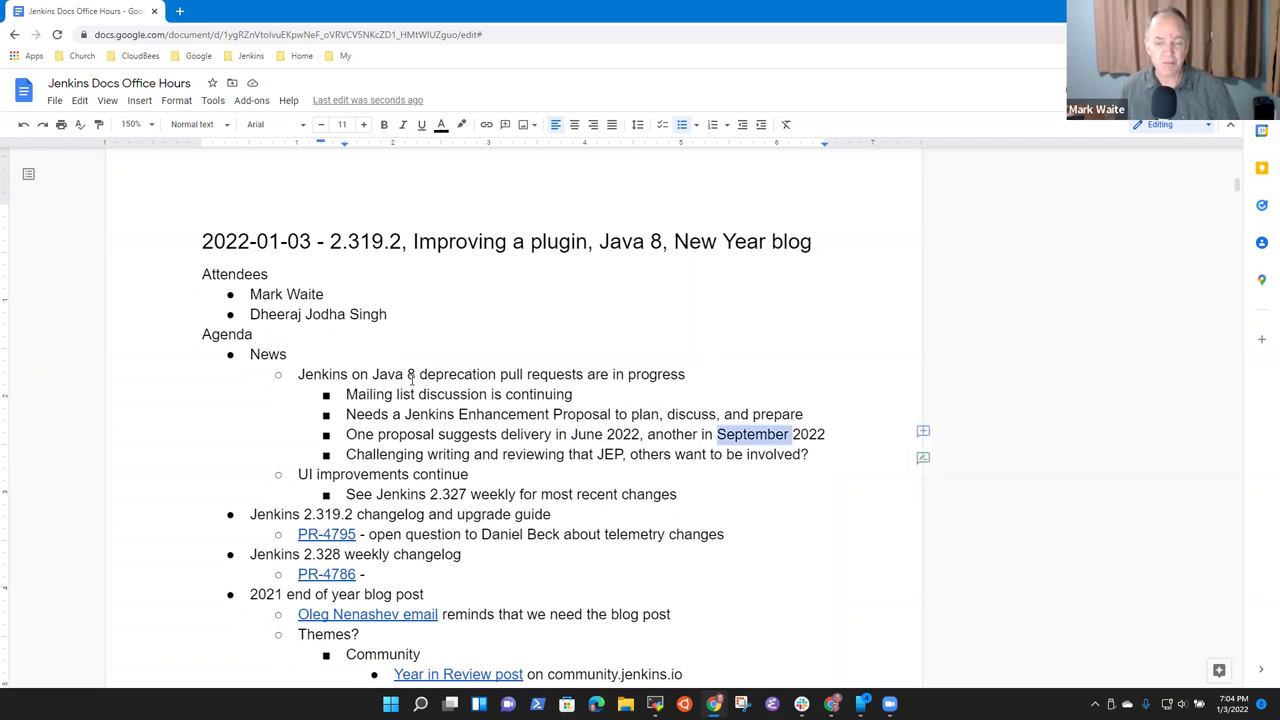
key("Down")
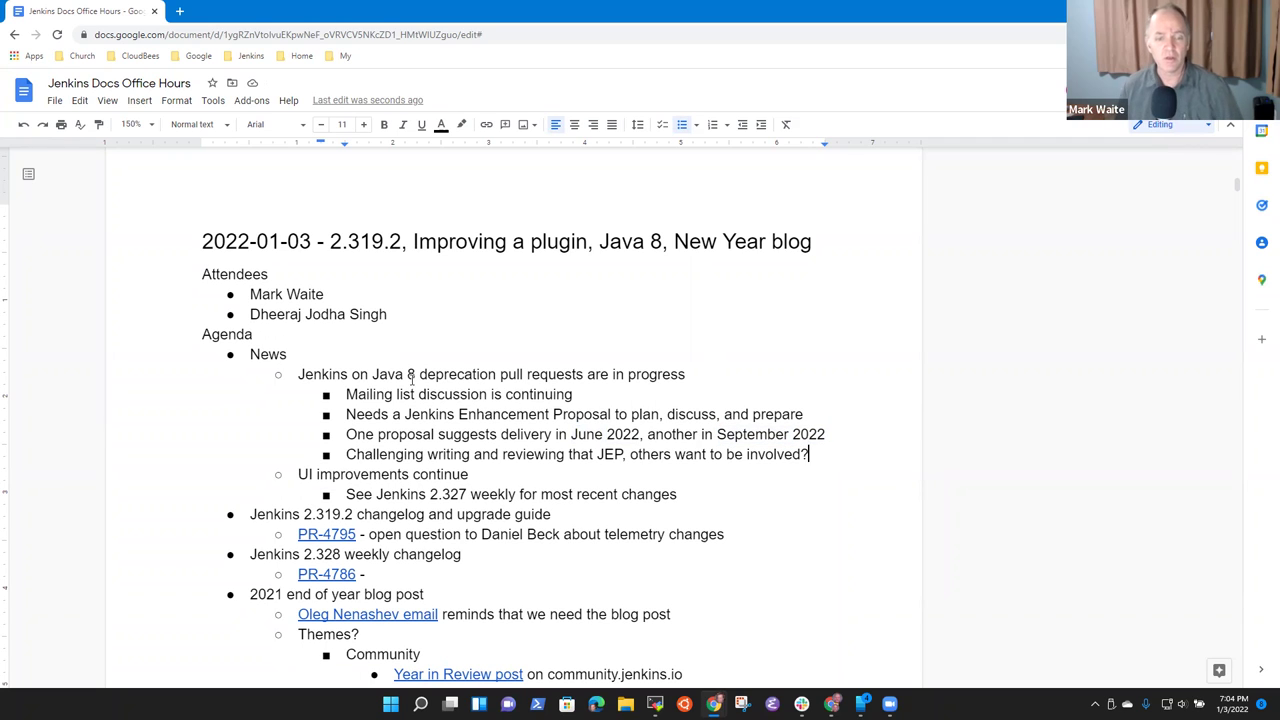
key("shift+End")
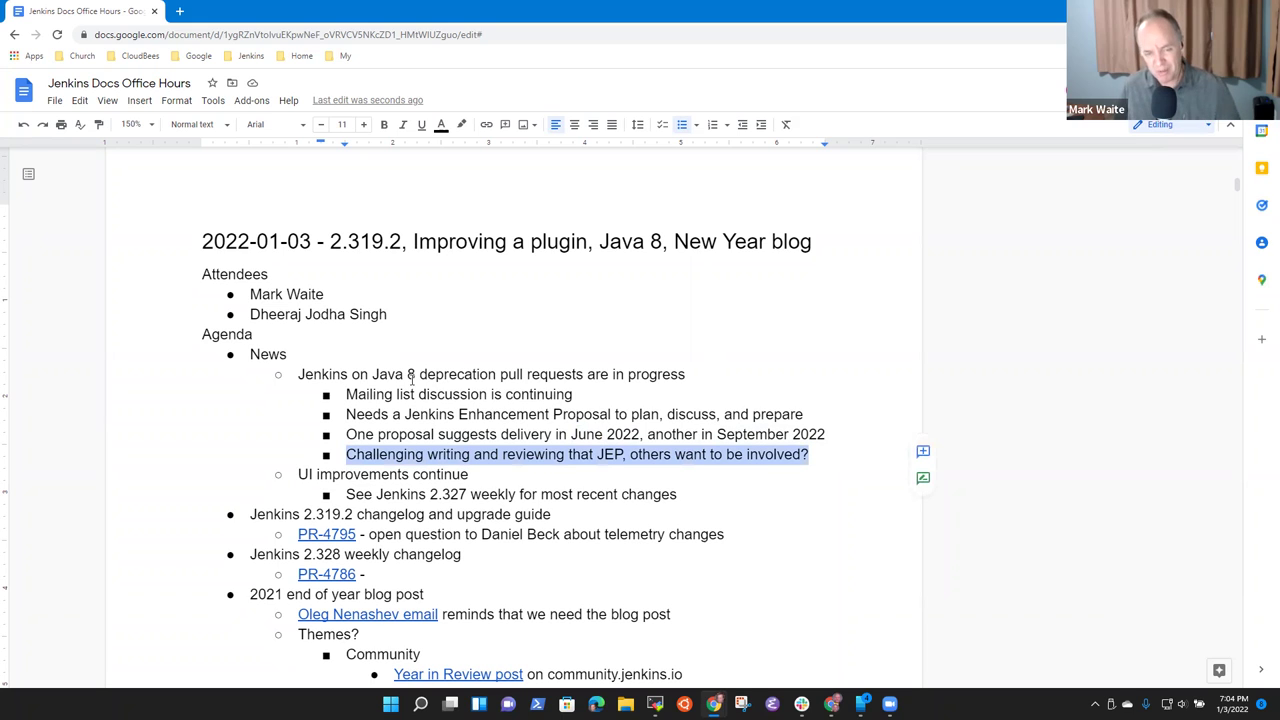
key("Up")
key("Up")
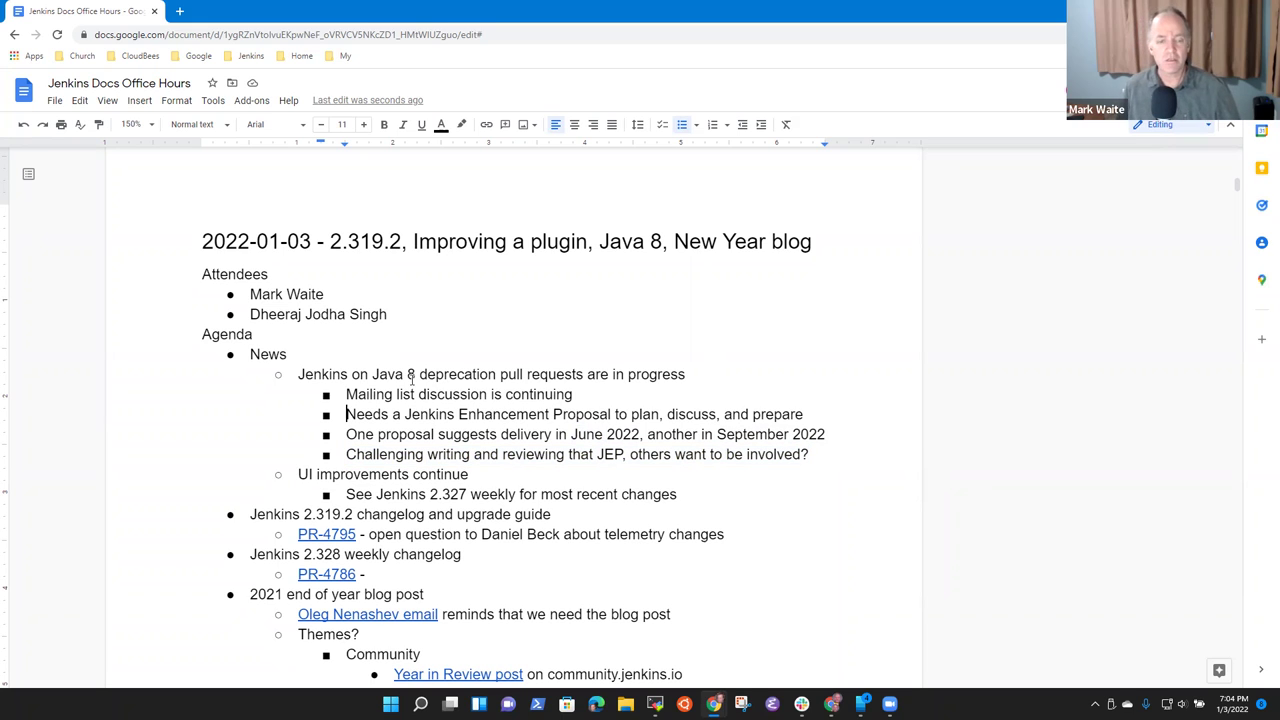
key("Down")
key("Down")
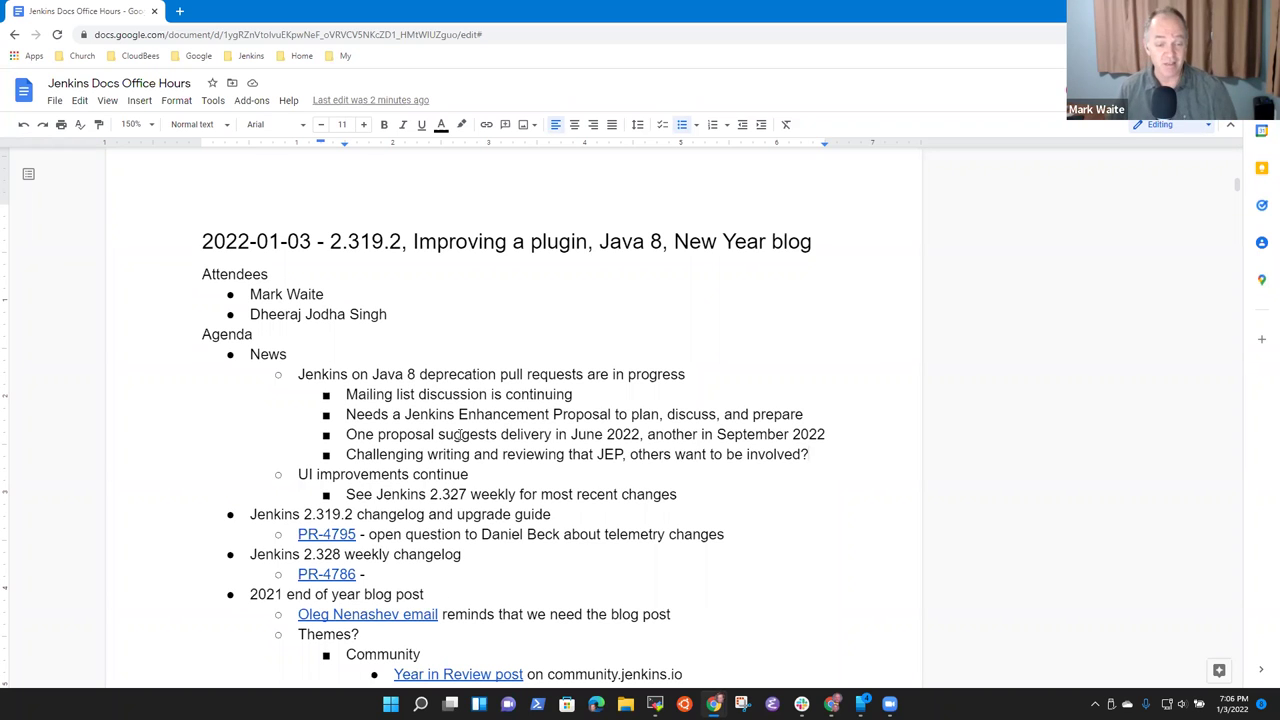
left_click(470, 474)
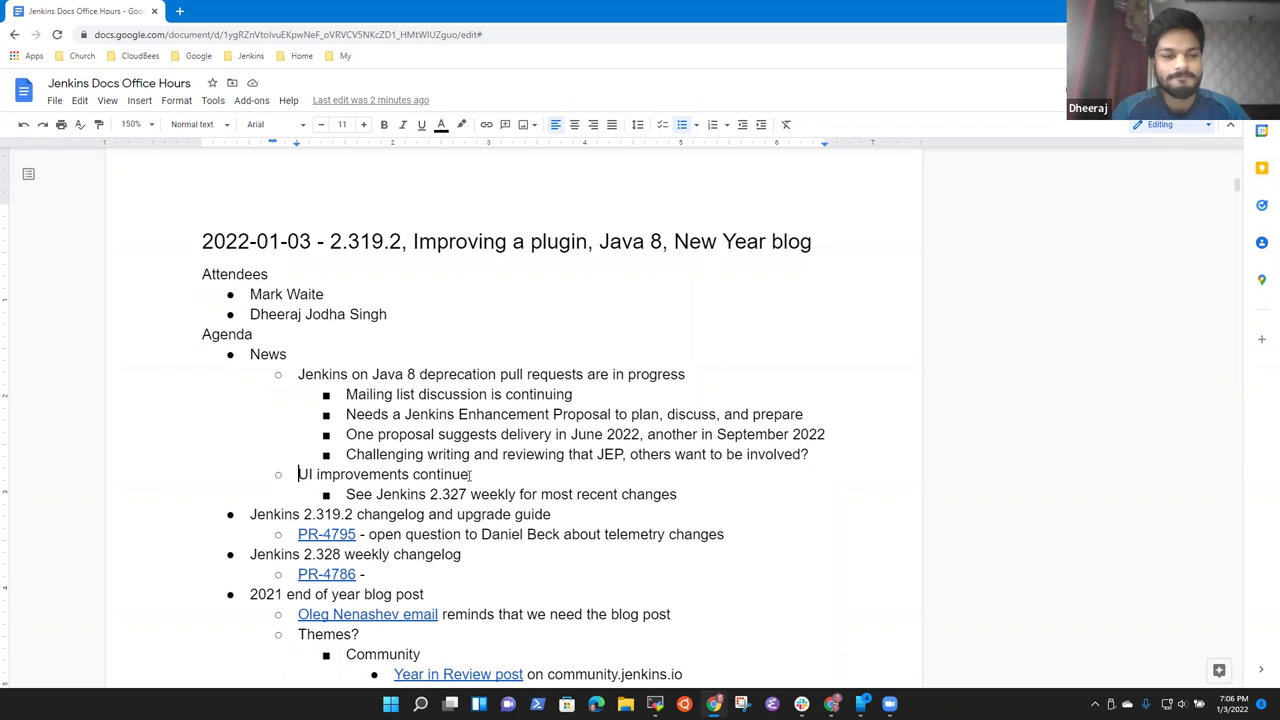
left_click(470, 475, "shift")
key("Down")
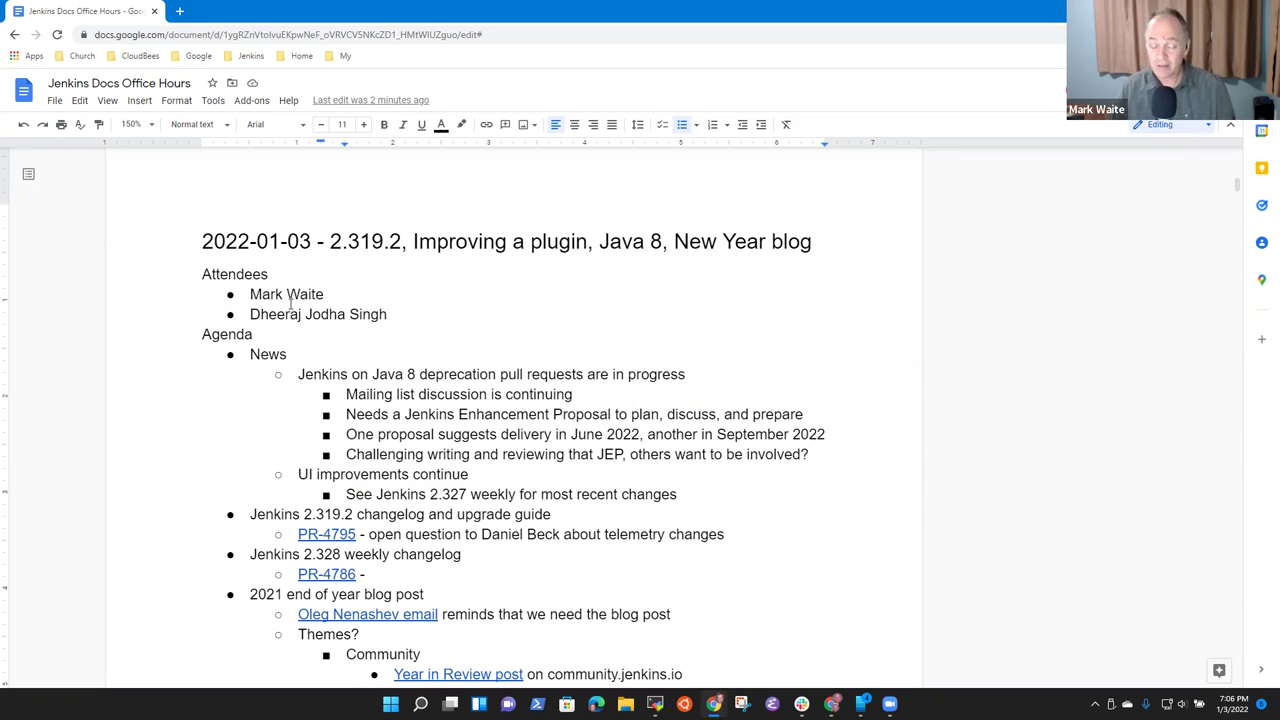
- Open a new tab and load the home server's /jenkins address
left_click(179, 11)
type("home.")
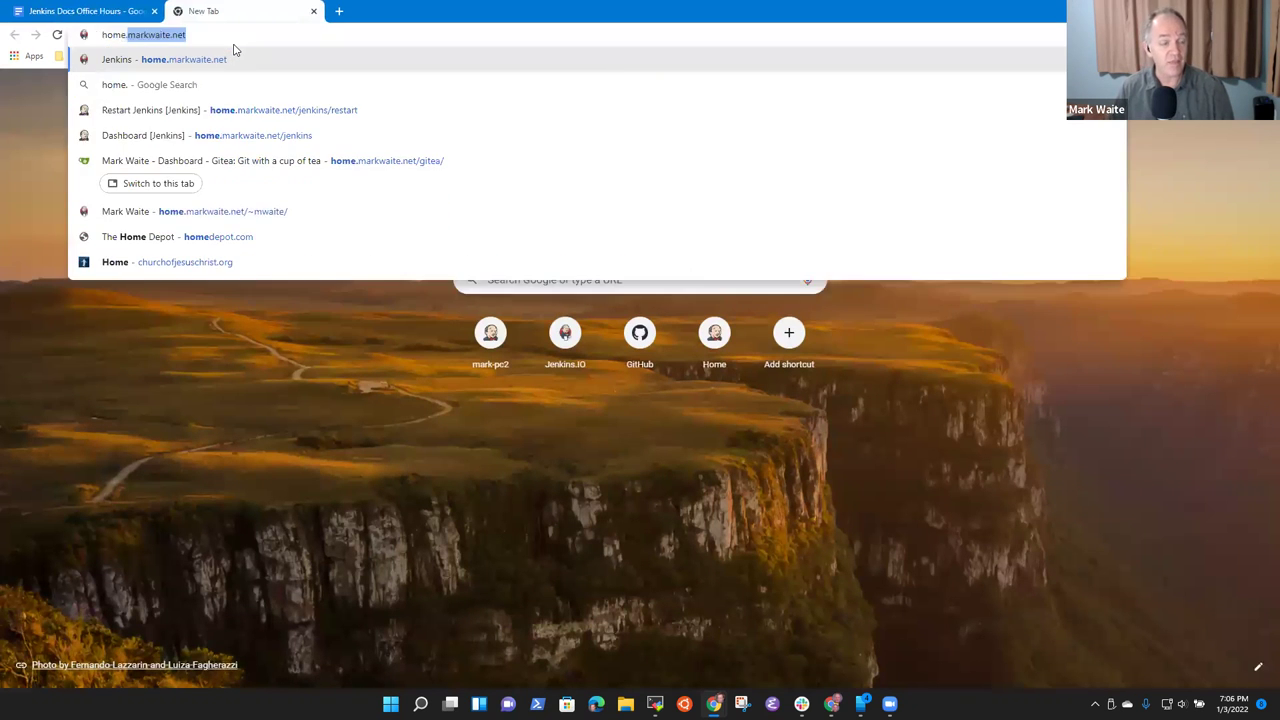
key("Return")
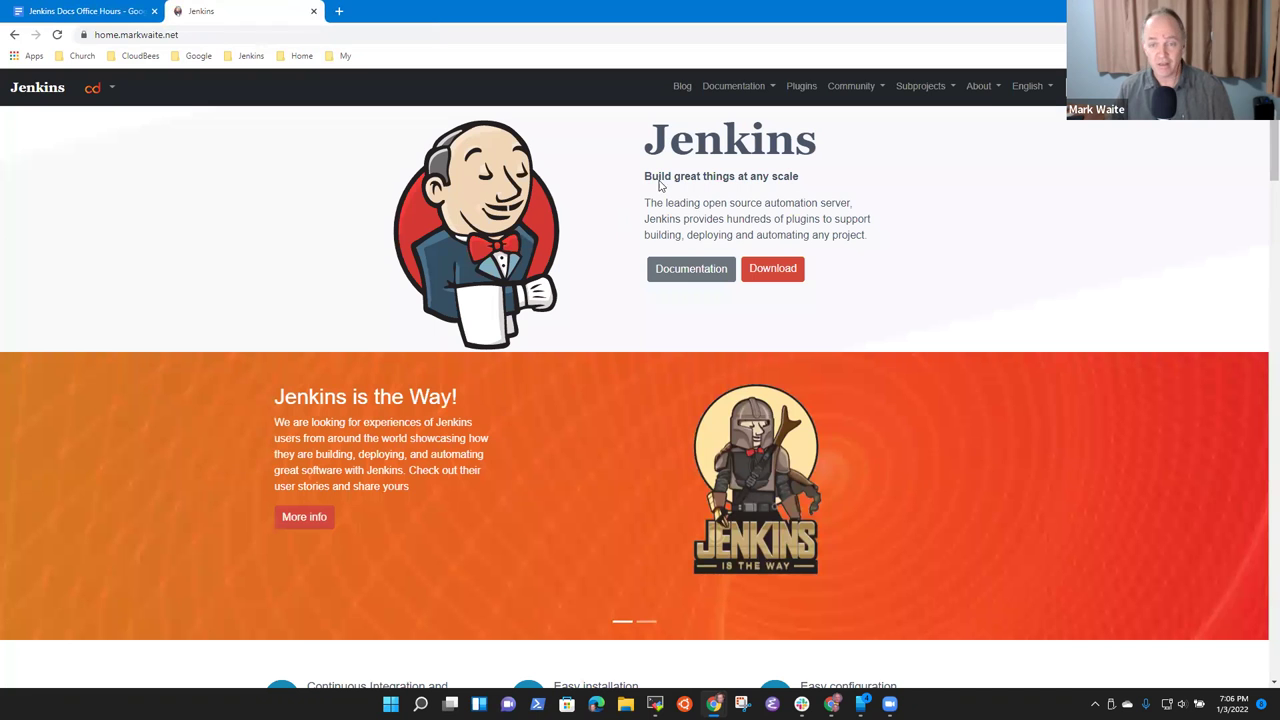
left_click(205, 34)
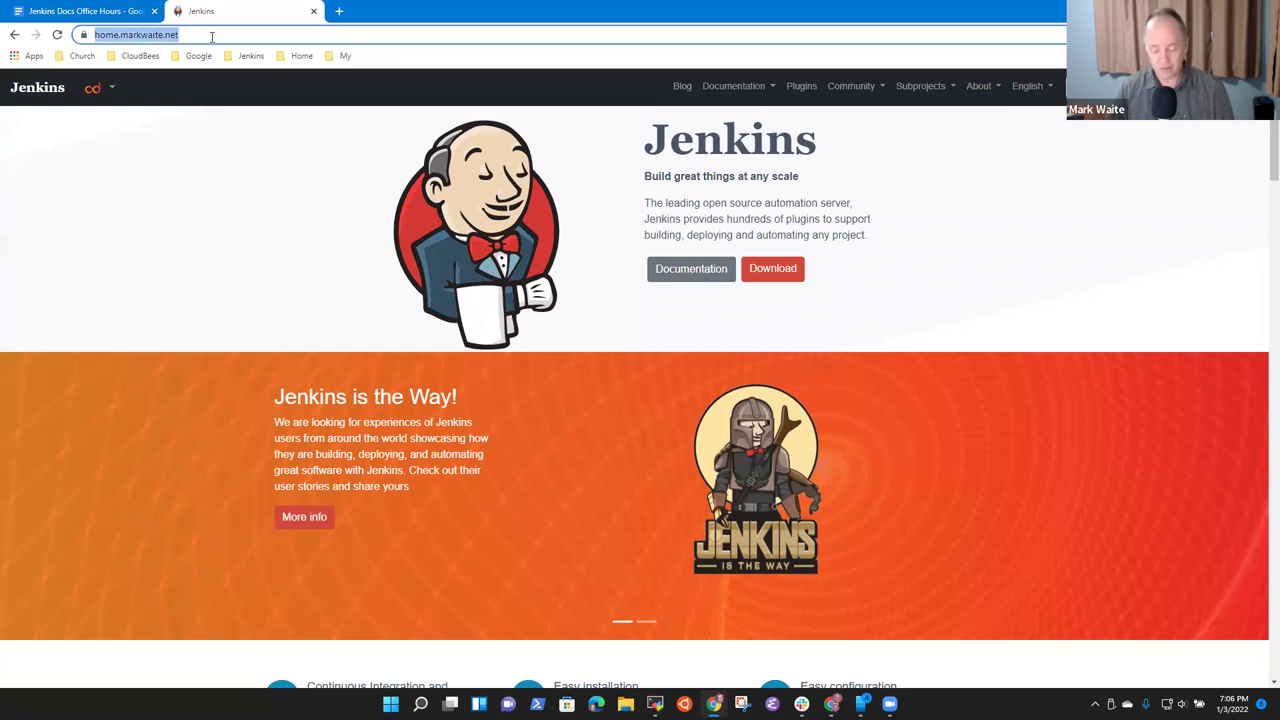
left_click(213, 34)
type("jenkins")
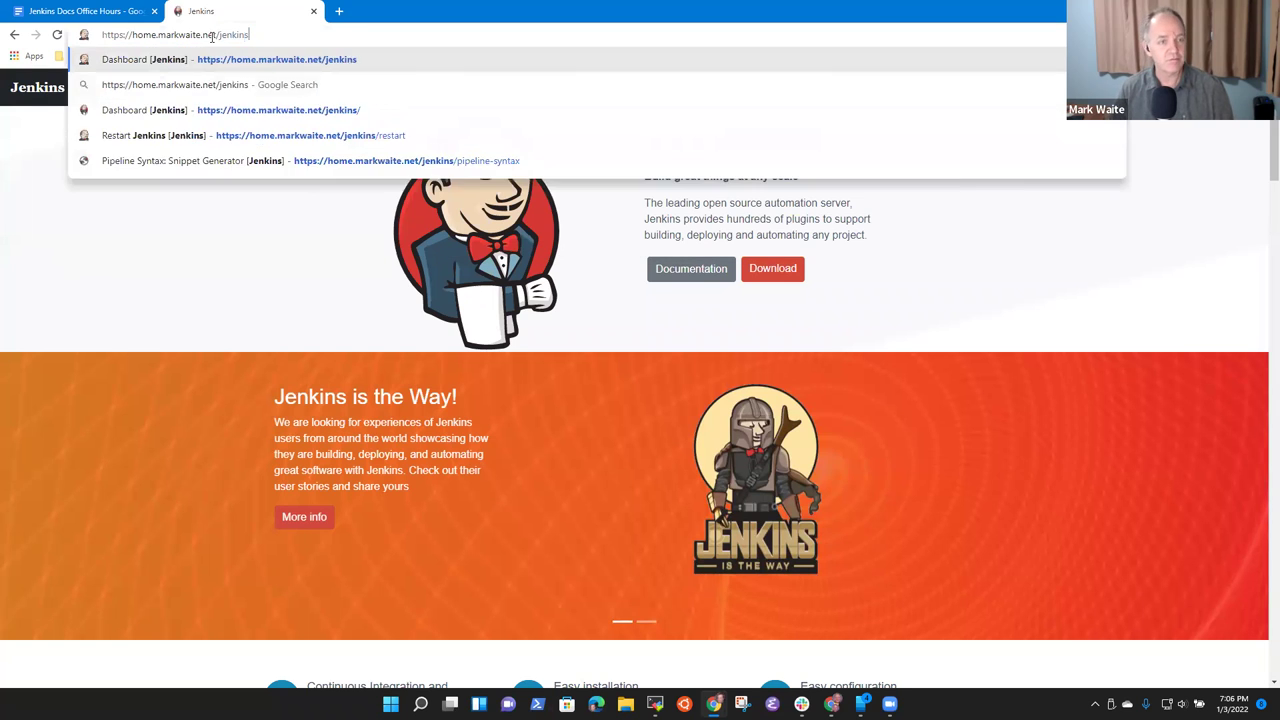
key("Return")
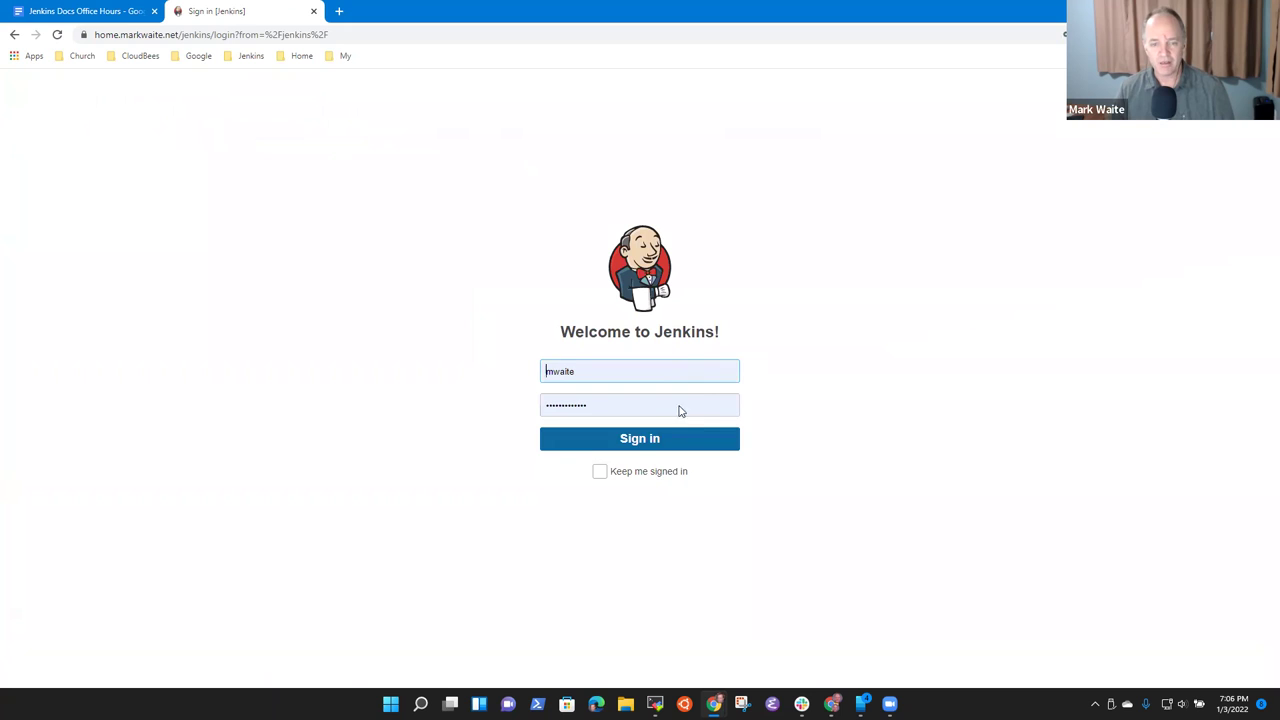
- Fill the saved Jenkins login from the password manager, tick Keep me signed in, and sign in
left_click(712, 375)
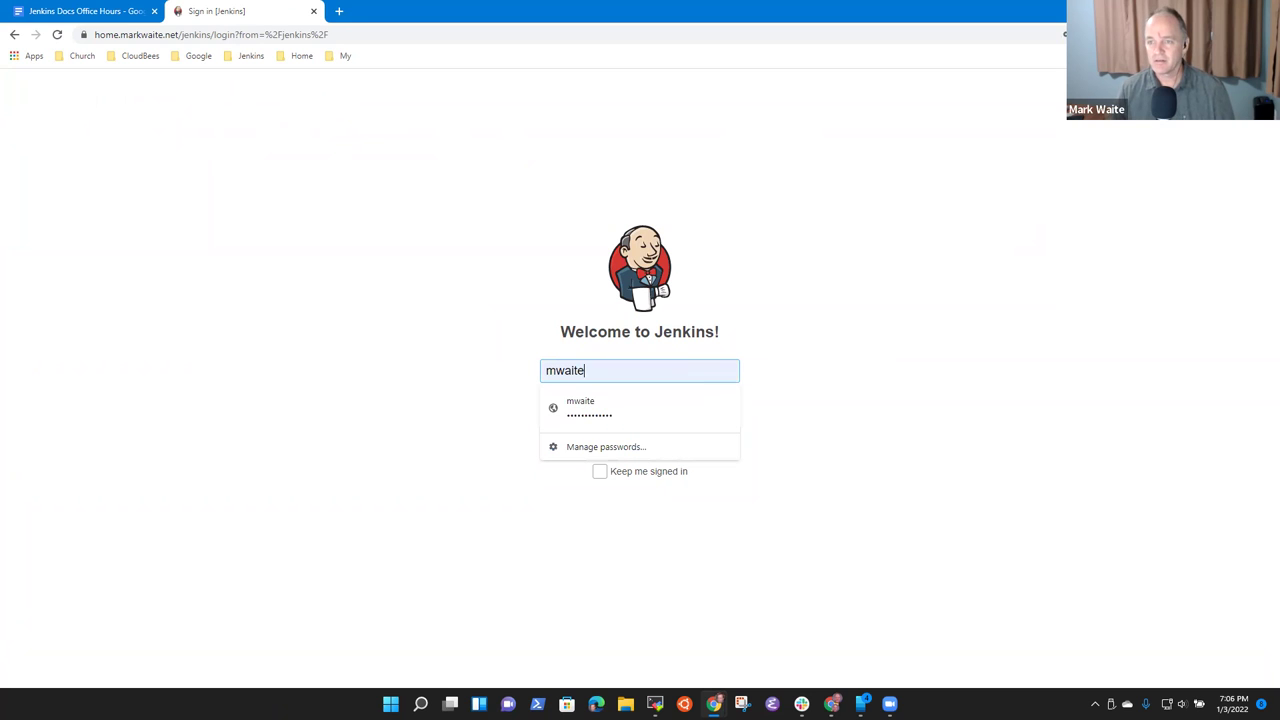
left_click(1150, 34)
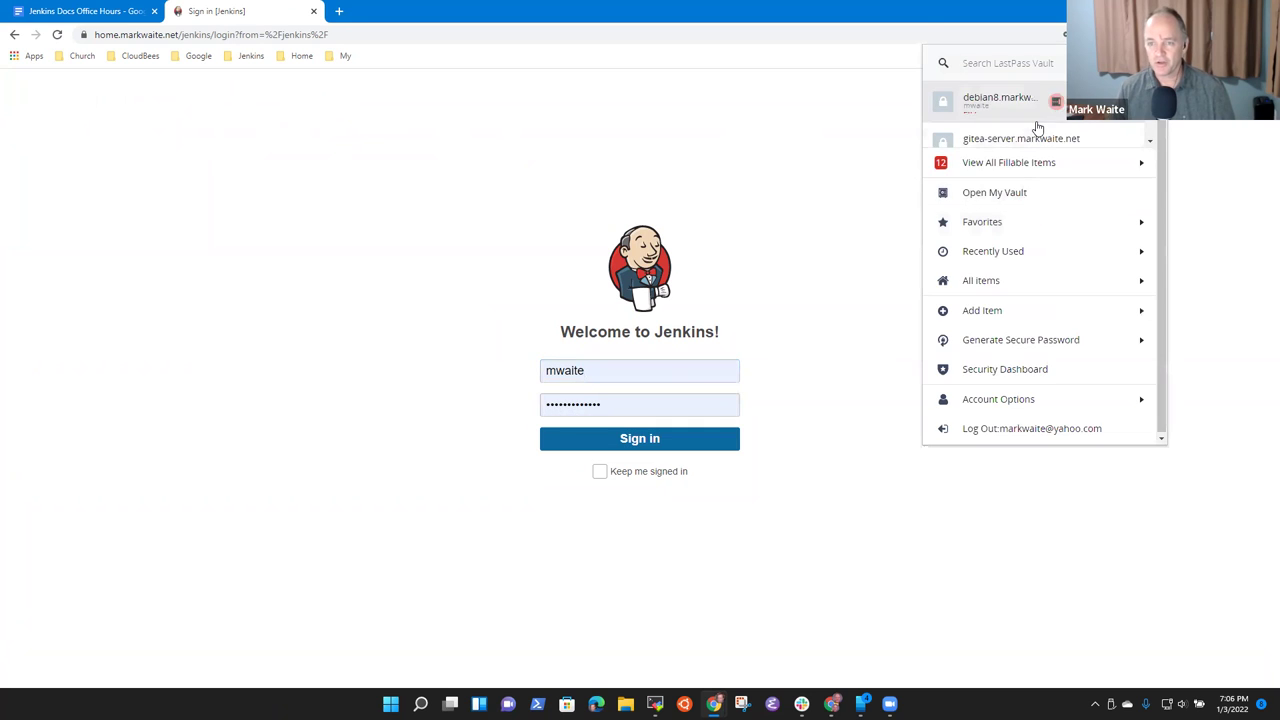
scroll(1151, 140, "down", 3)
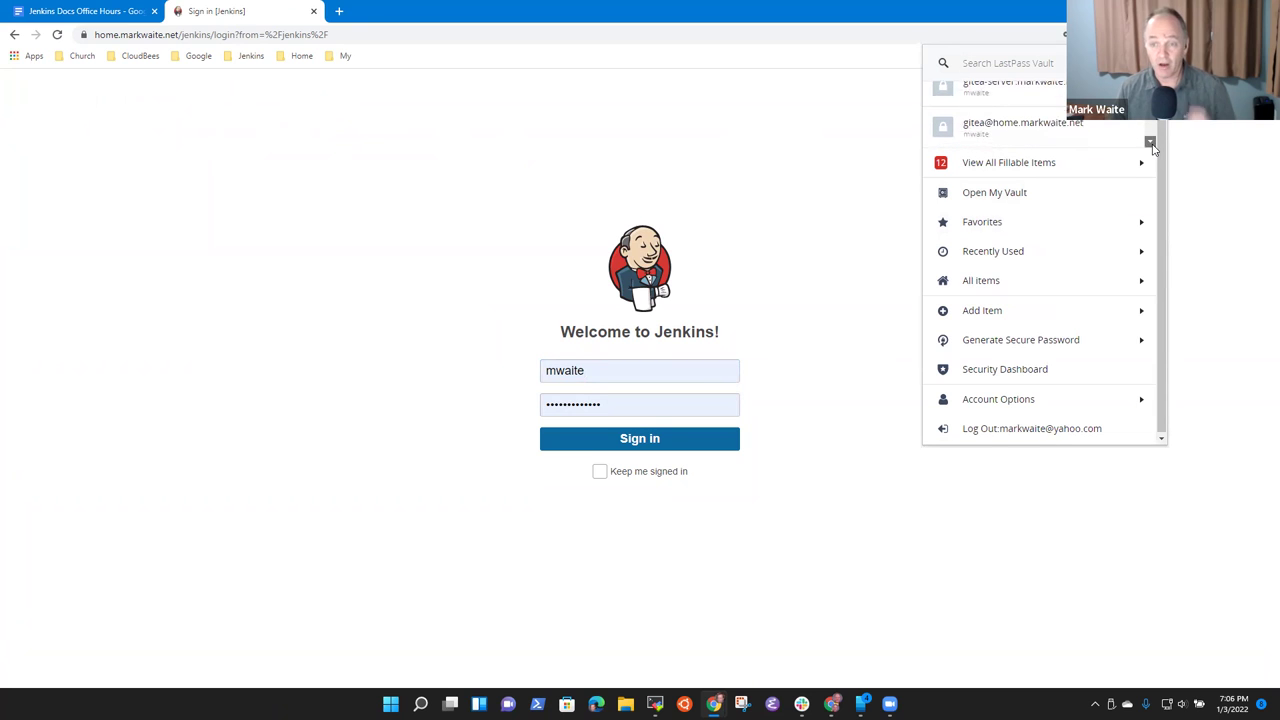
scroll(1152, 148, "down", 2)
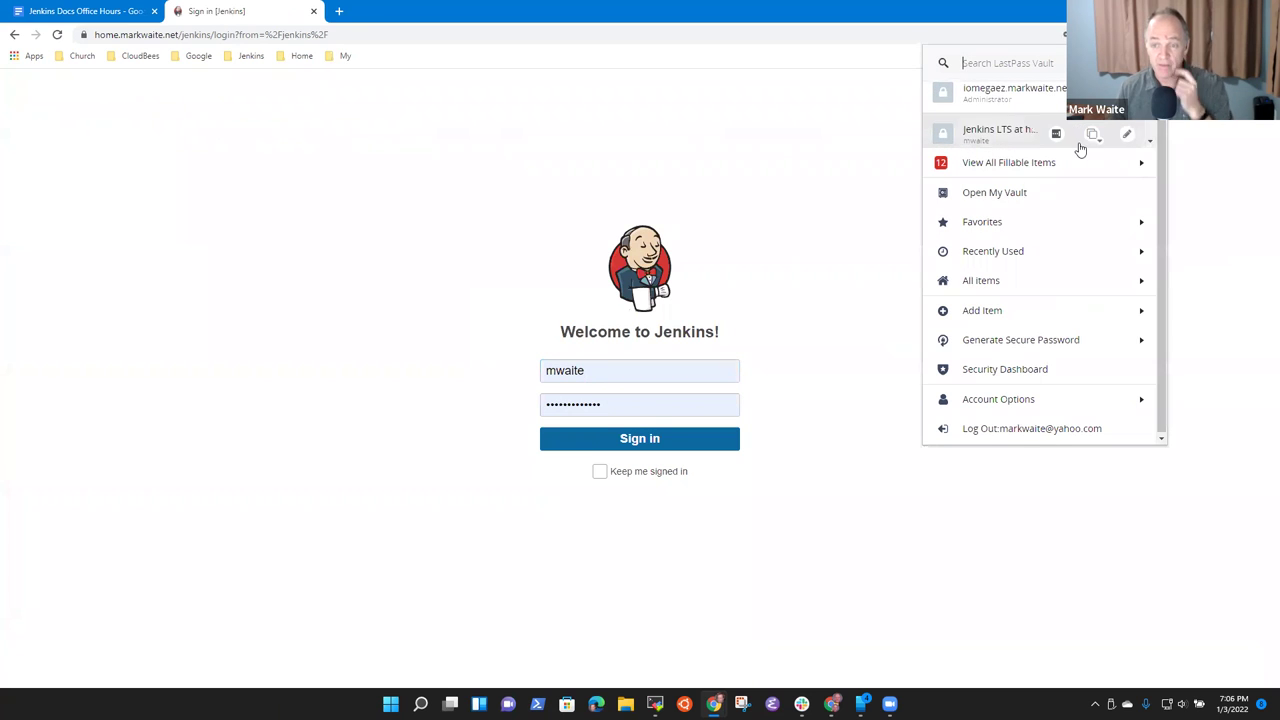
left_click(1075, 147)
left_click(600, 473)
left_click(628, 445)
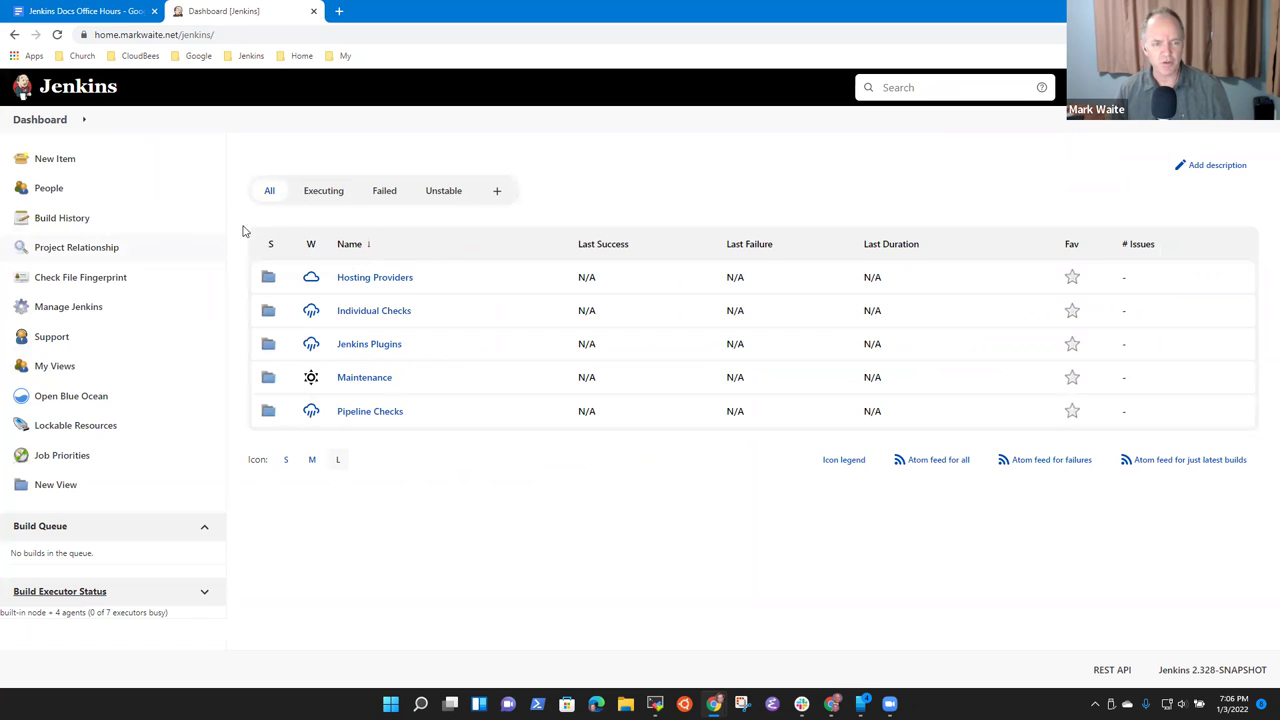
- In Manage Plugins' Installed list, toggle the Ant Plugin off and back on, then return to the dashboard
left_click(64, 315)
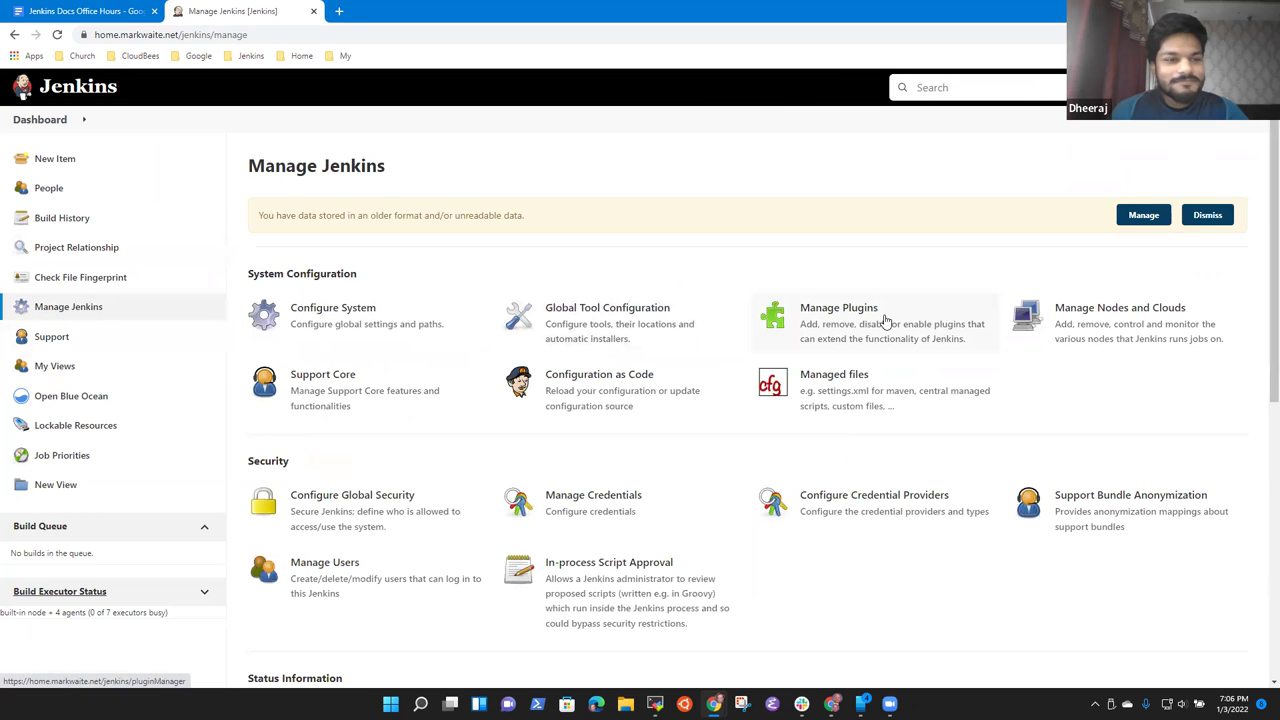
left_click(885, 320)
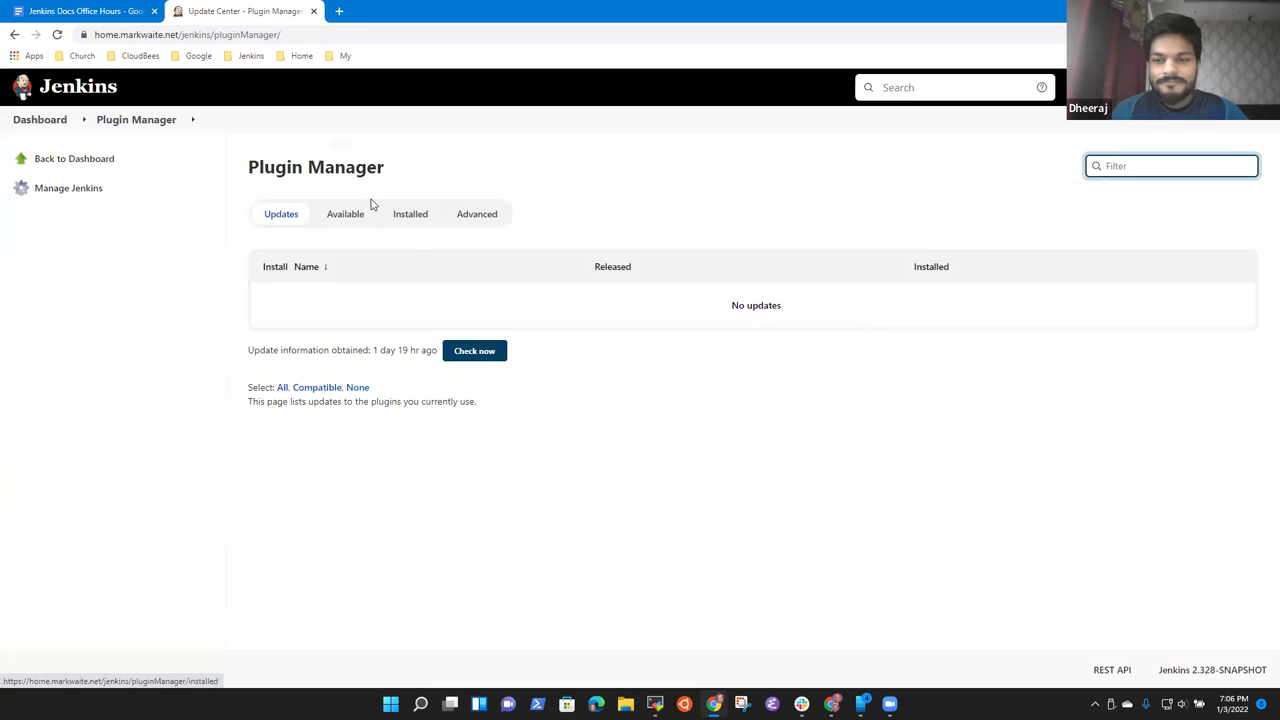
left_click(414, 216)
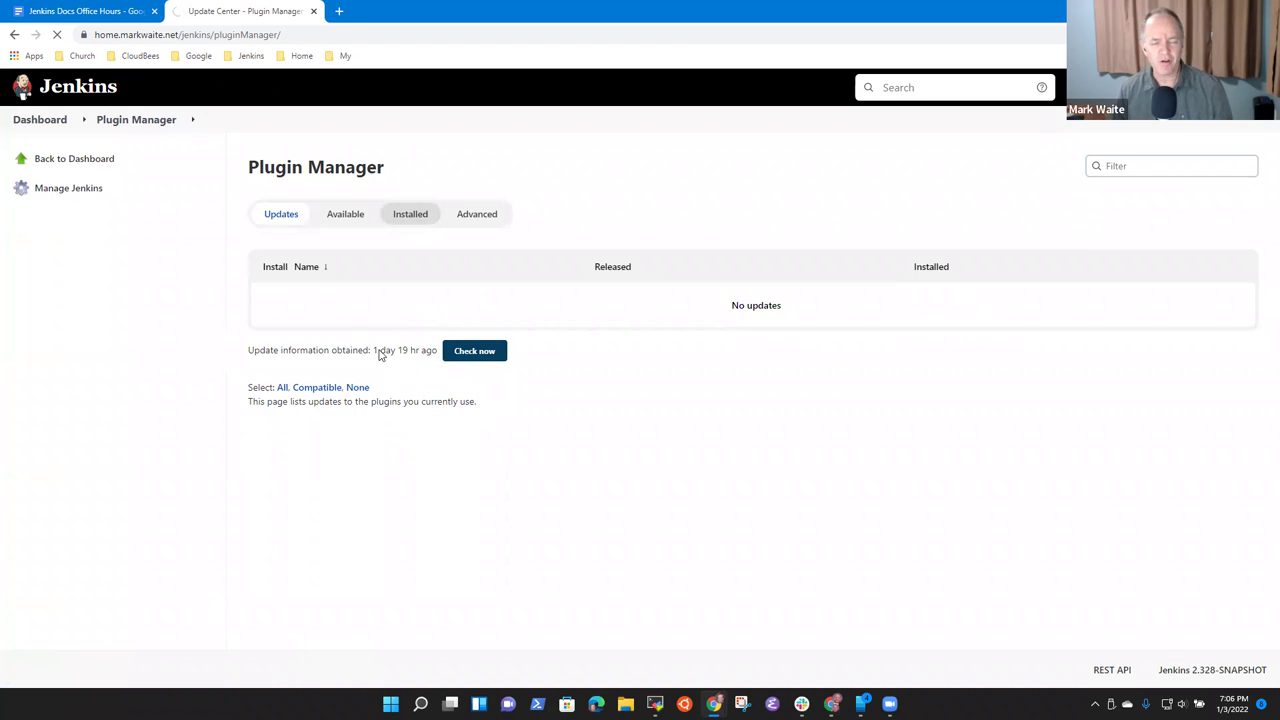
left_click(408, 214)
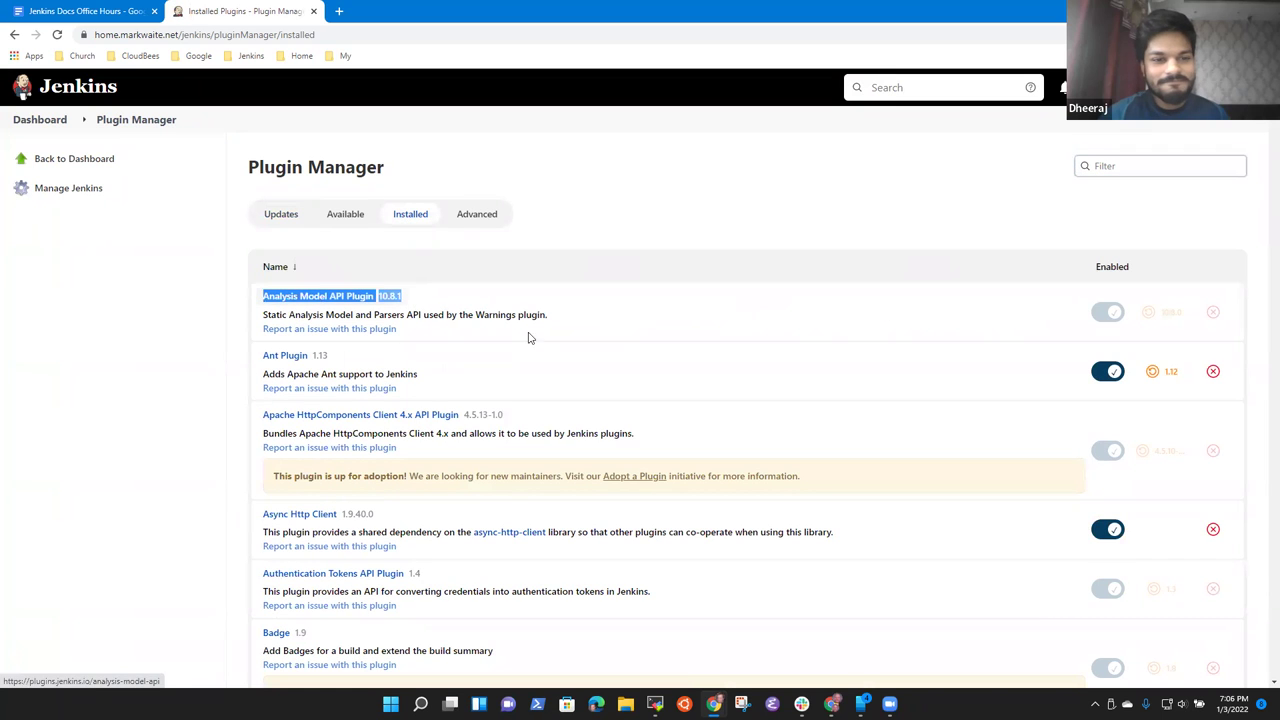
triple_click(410, 296)
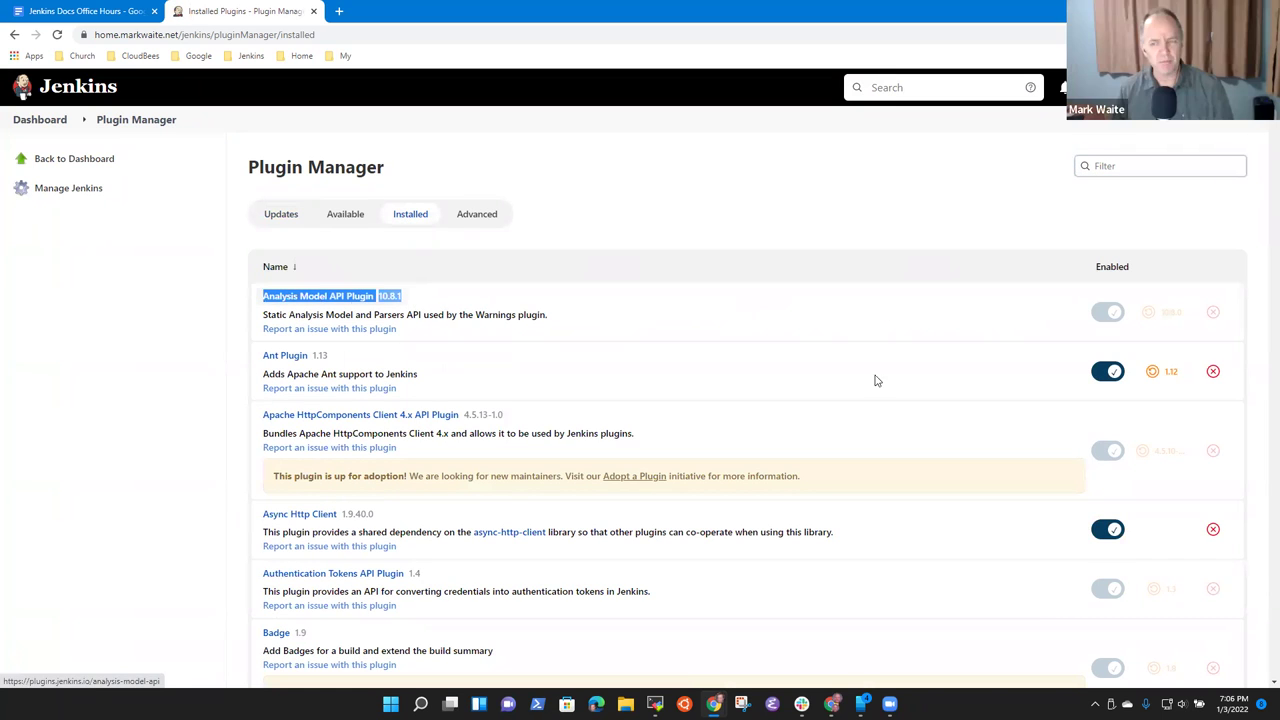
left_click(1114, 378)
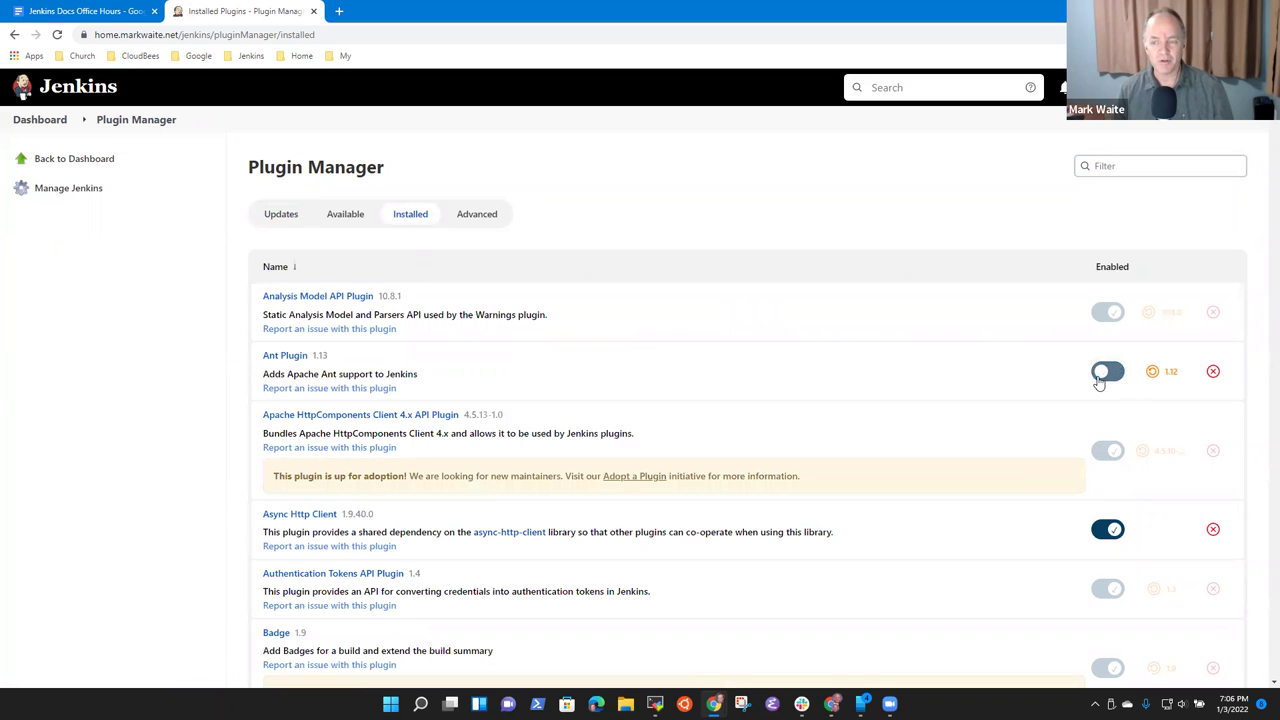
left_click(1114, 379)
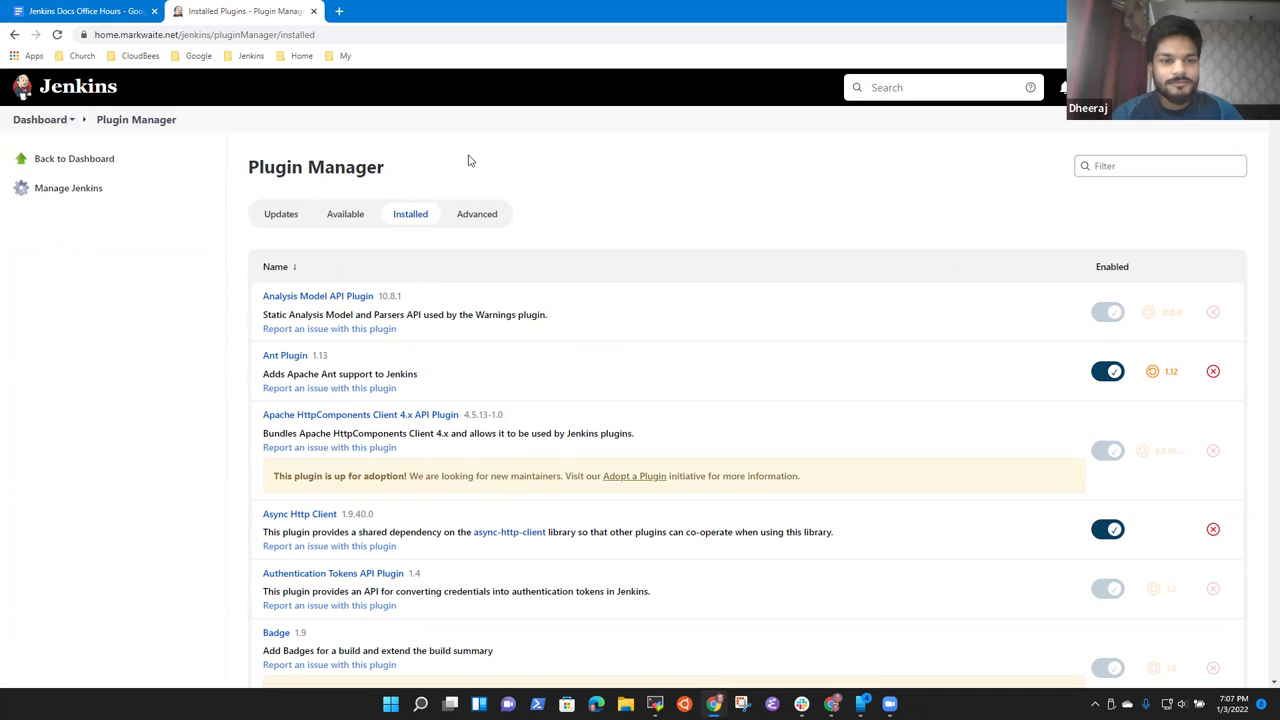
left_click(60, 122)
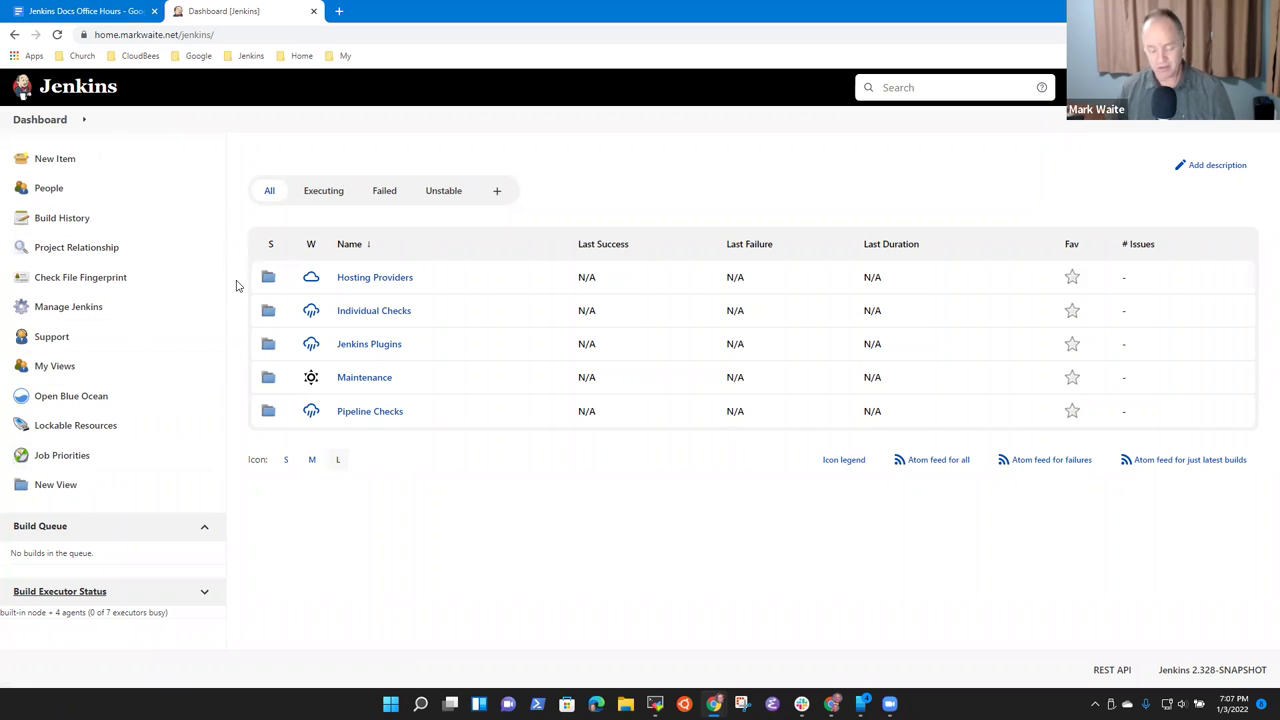
left_click(66, 9)
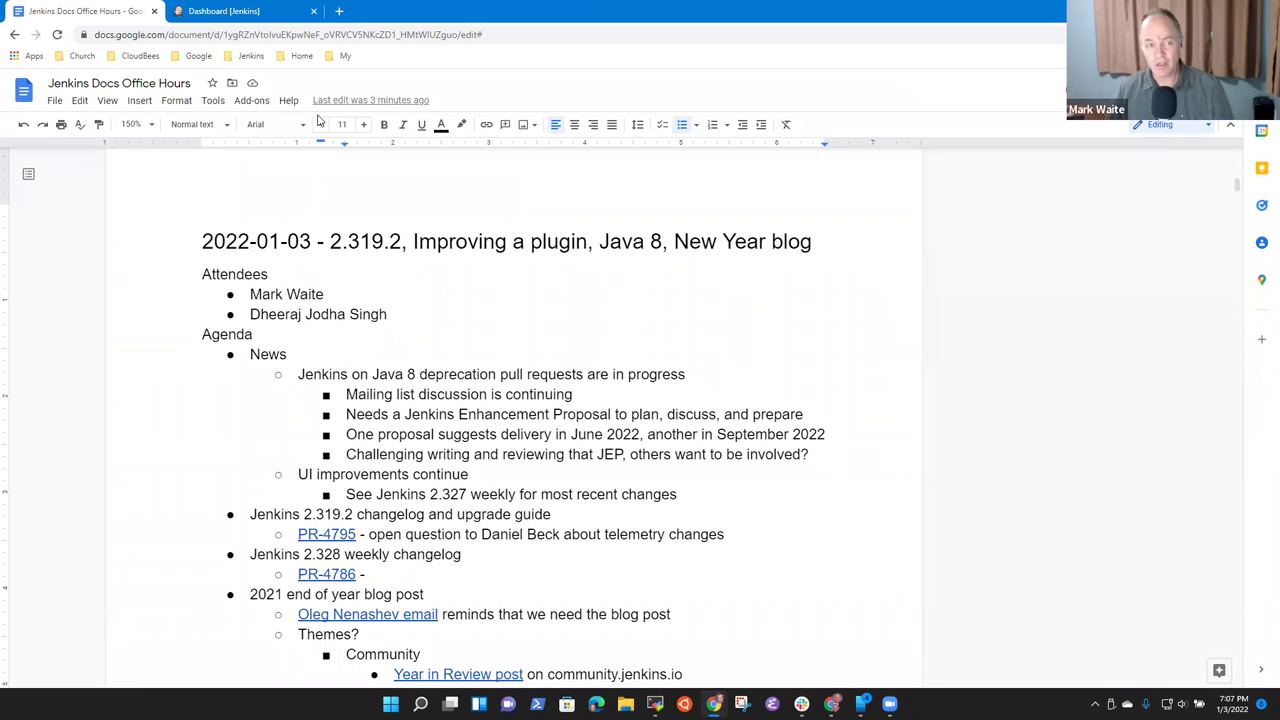
left_click(225, 11)
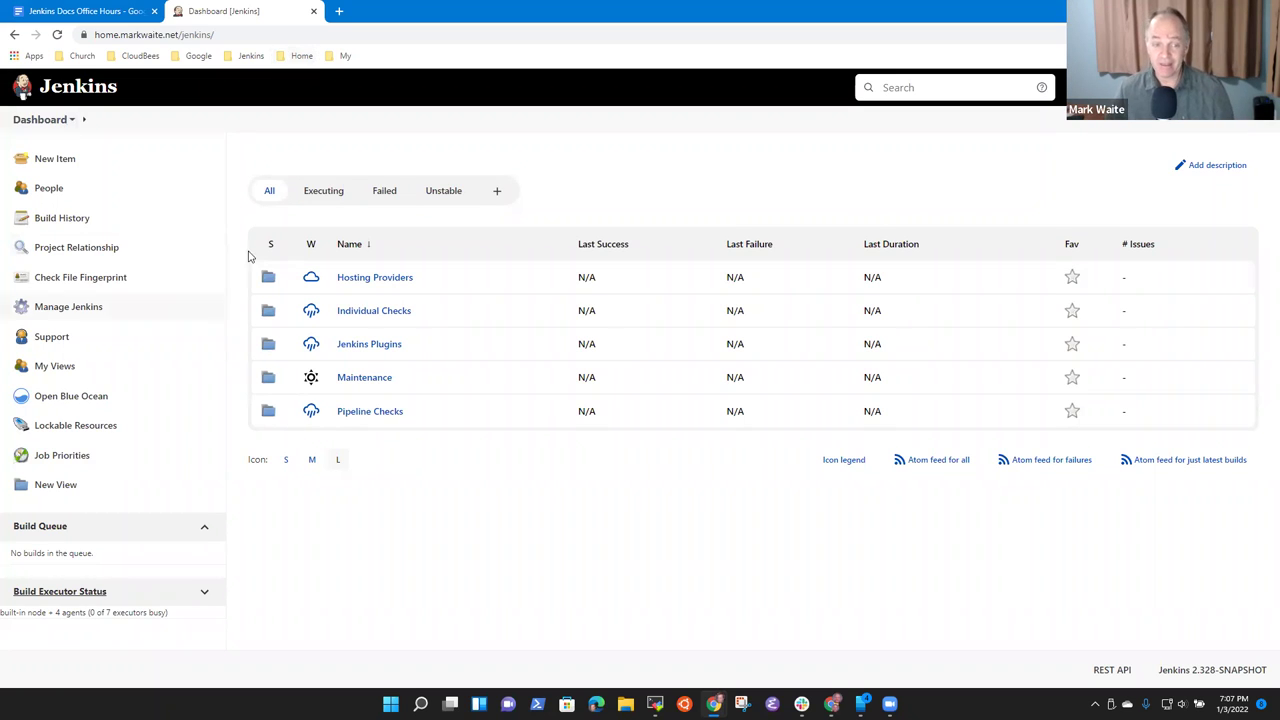
- Browse Hosting Providers > Bitbucket to the bitbucket-bin-https-jgit job, then back to the dashboard
mouse_move(311, 278)
left_click(382, 284)
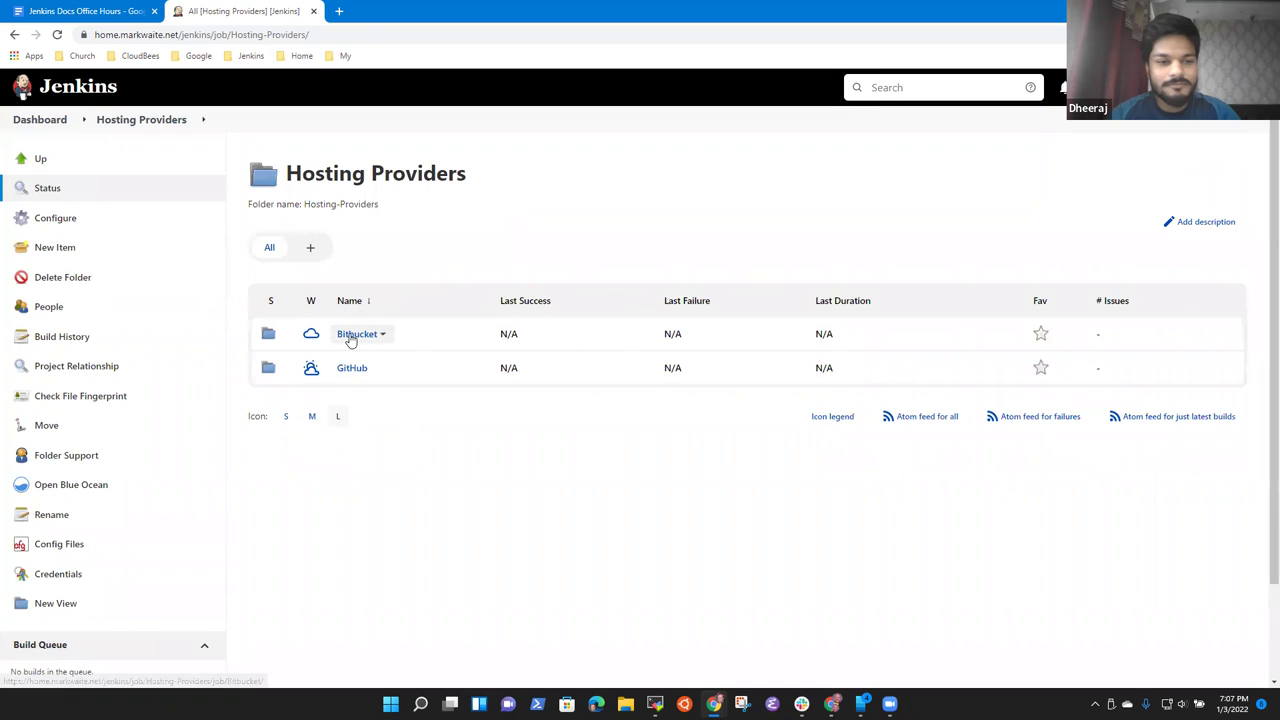
left_click(350, 338)
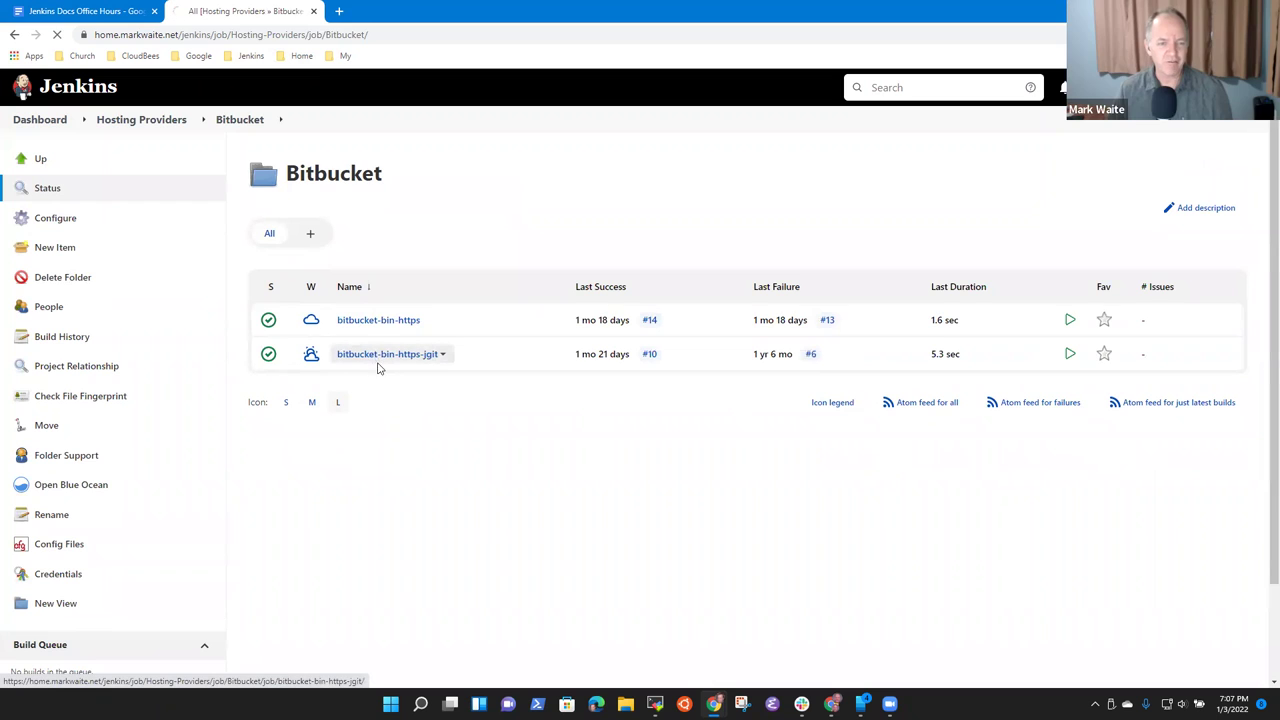
left_click(378, 362)
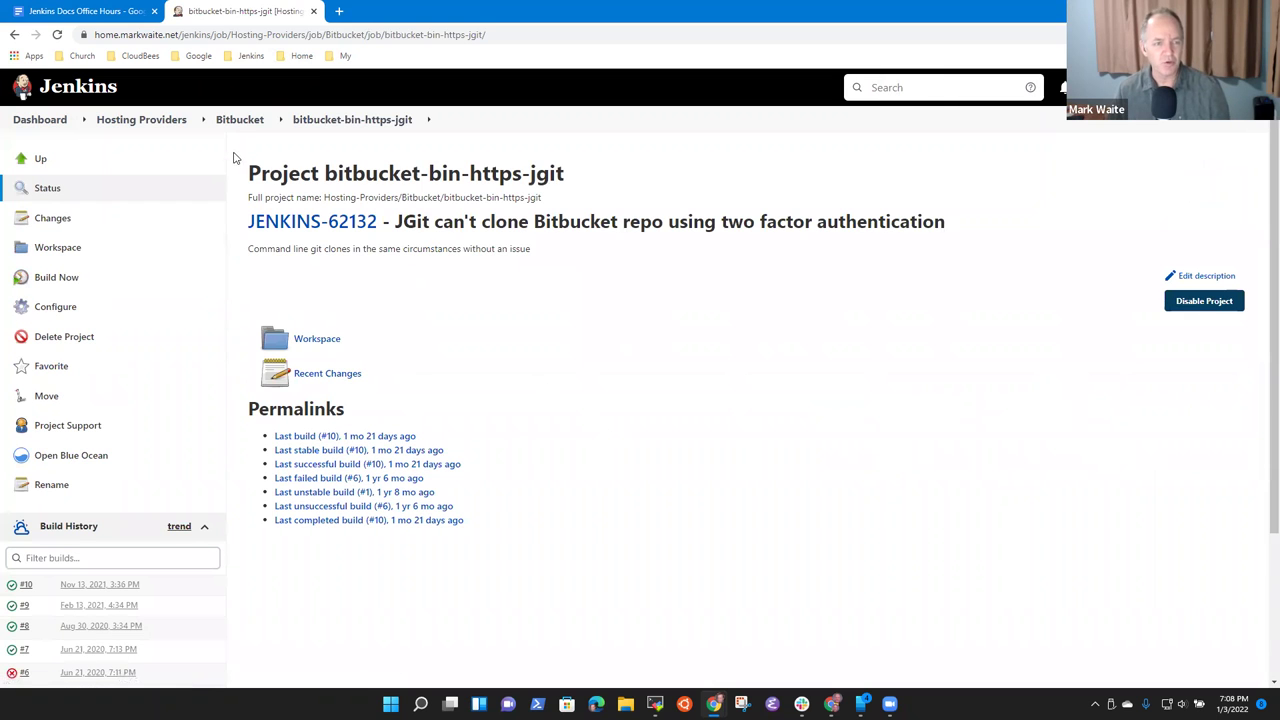
left_click(147, 124)
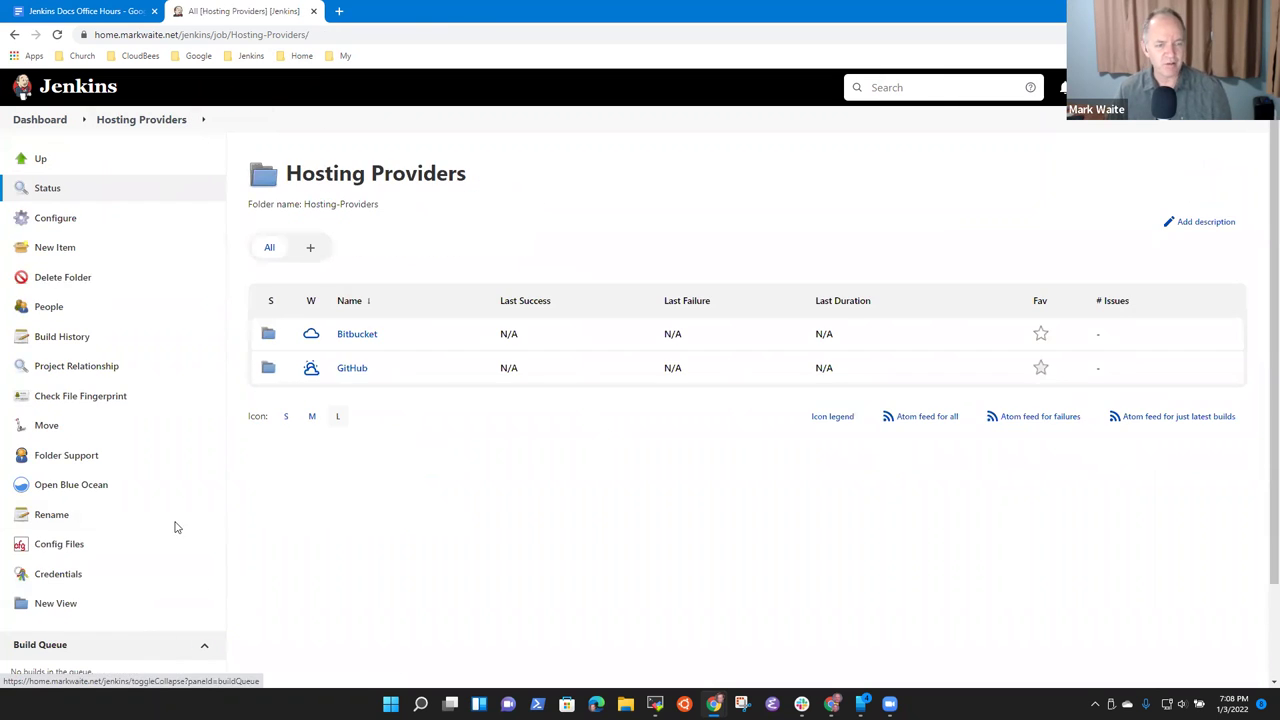
left_click(44, 121)
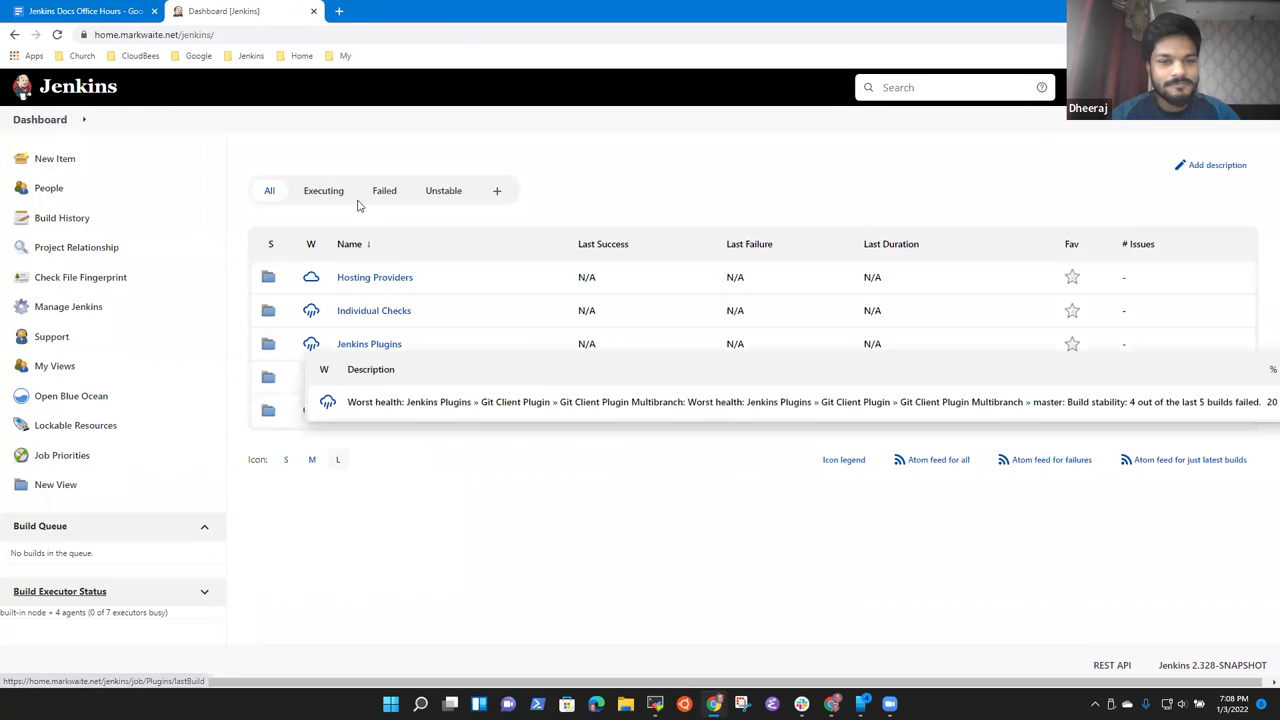
- Look through the Executing and Failed job views, then return to the dashboard
left_click(497, 195)
left_click(44, 121)
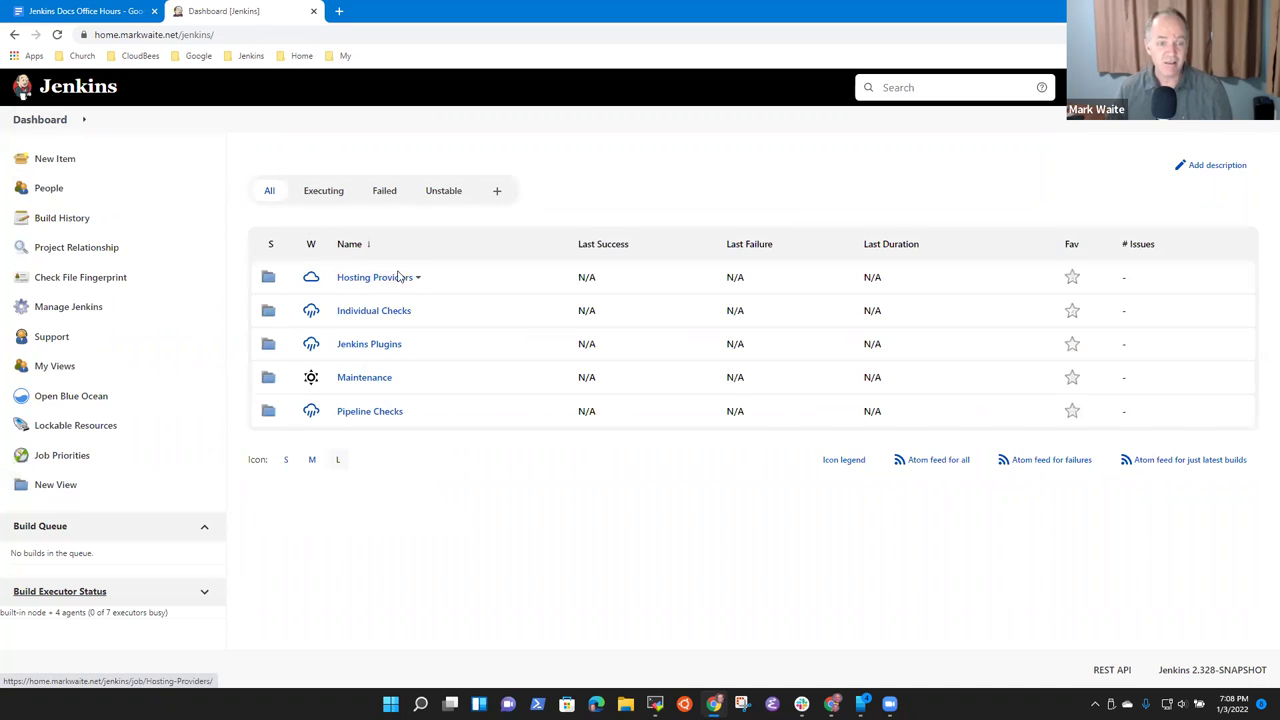
left_click(405, 198)
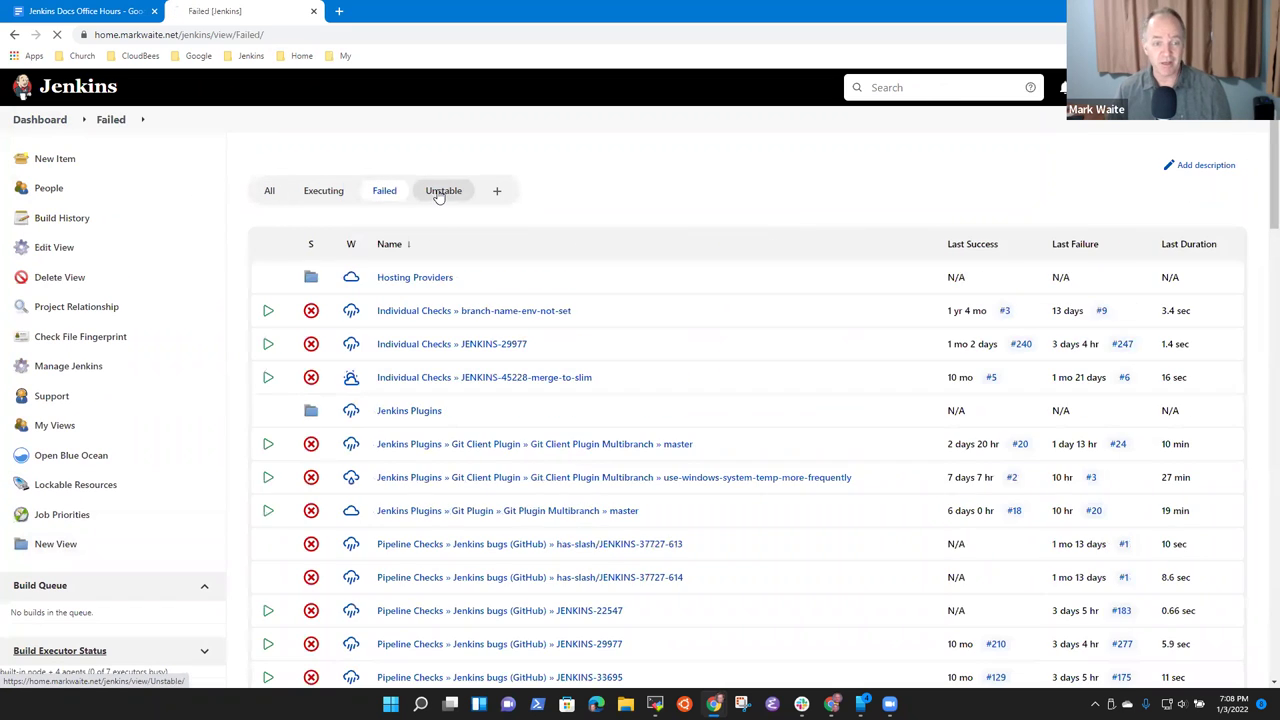
left_click(443, 191)
left_click(329, 193)
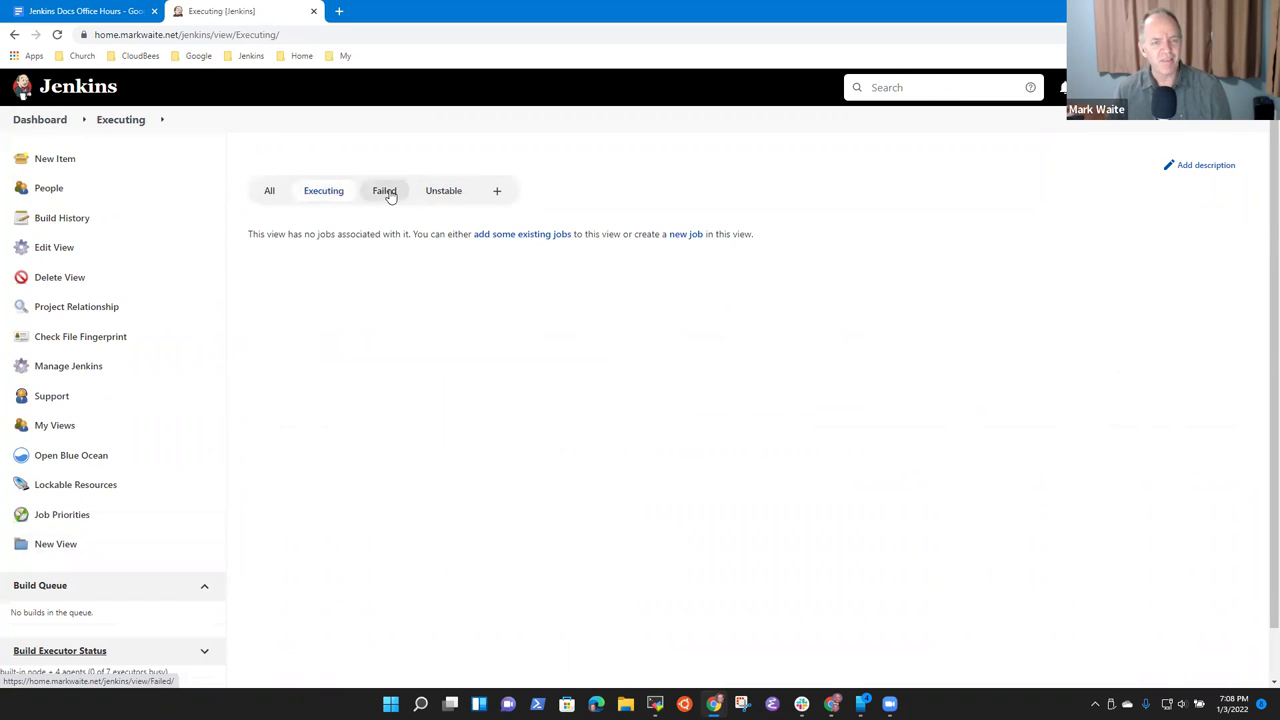
left_click(382, 198)
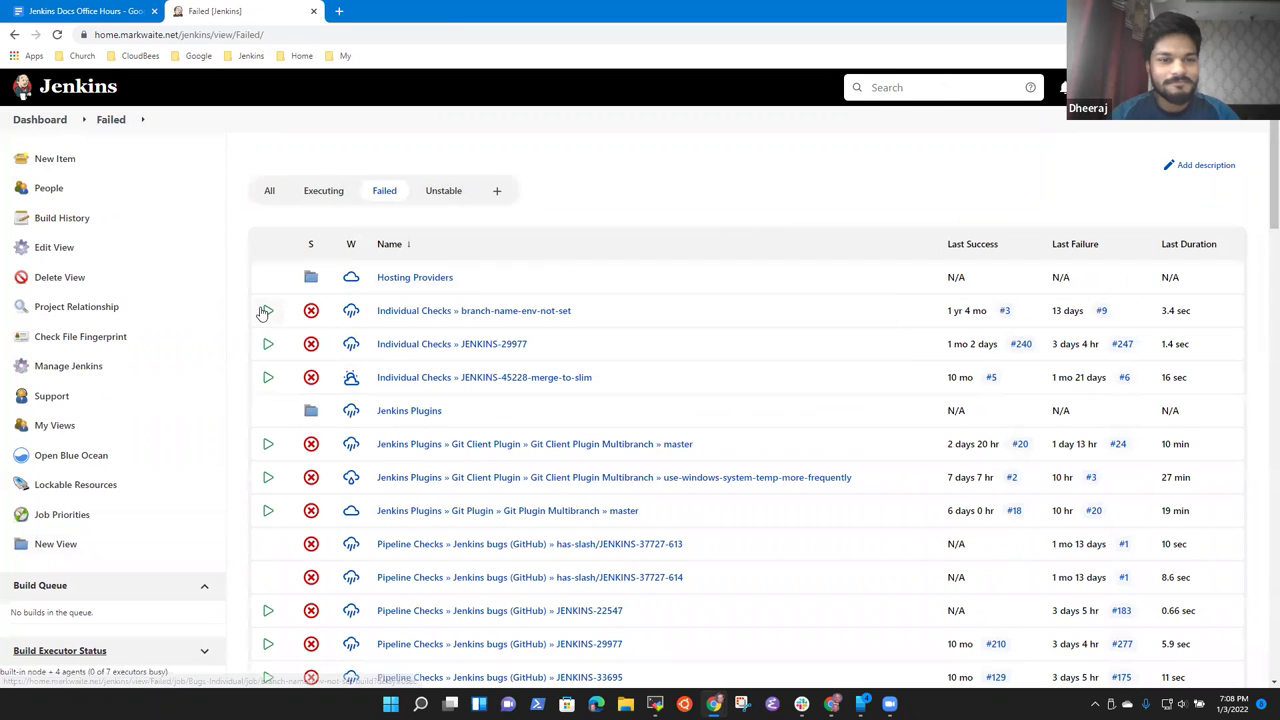
mouse_move(355, 357)
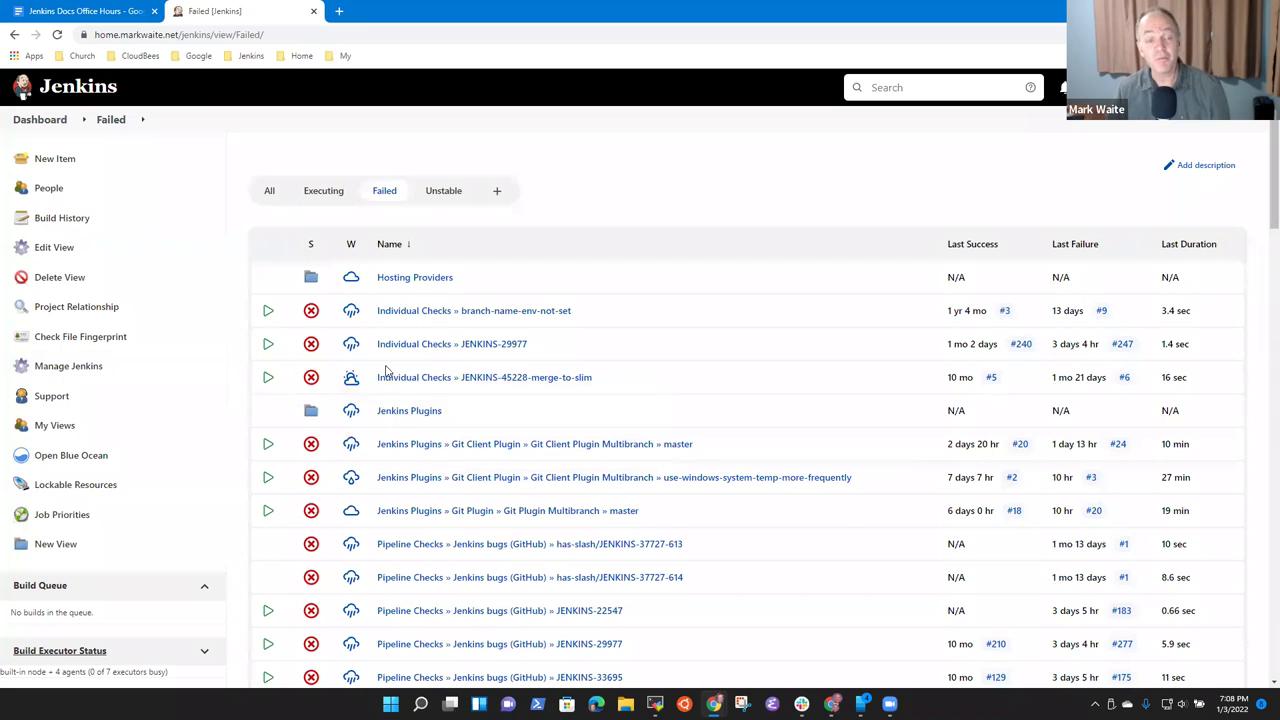
left_click(47, 116)
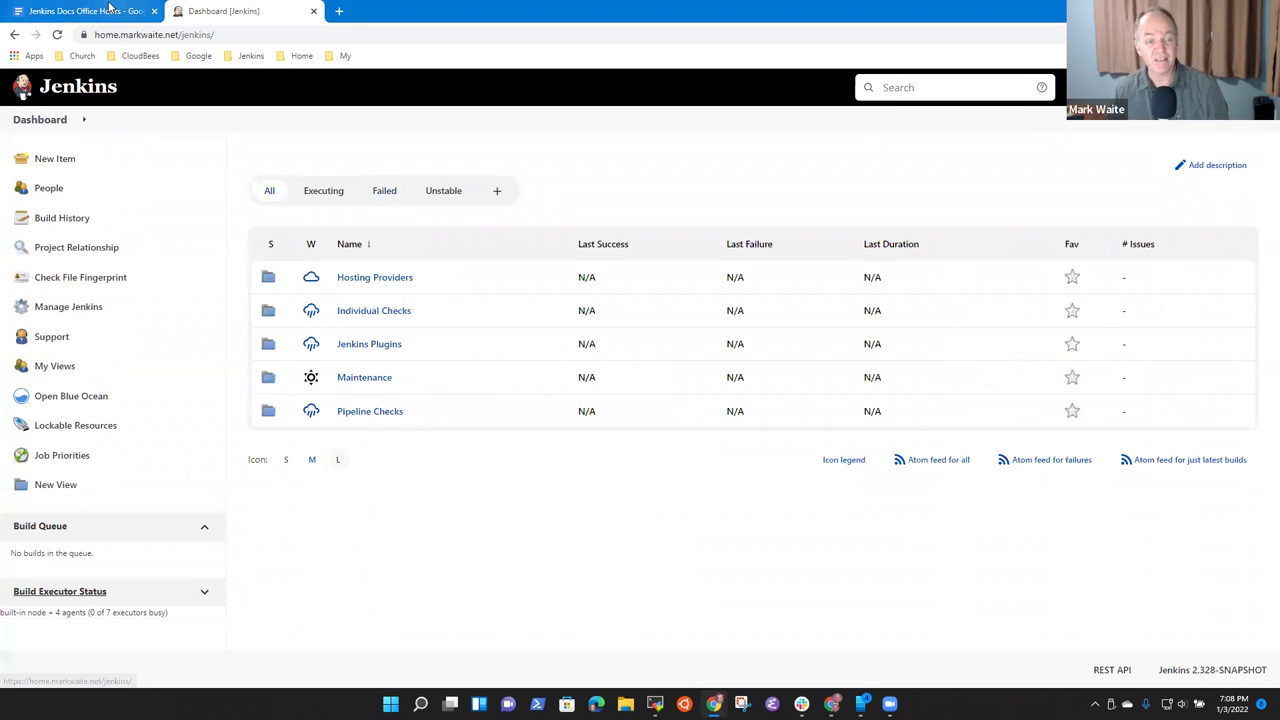
- Back in the Docs notes, open PR-4795 from the 2.319.2 changelog line in a new tab
key("ctrl+shift+Tab")
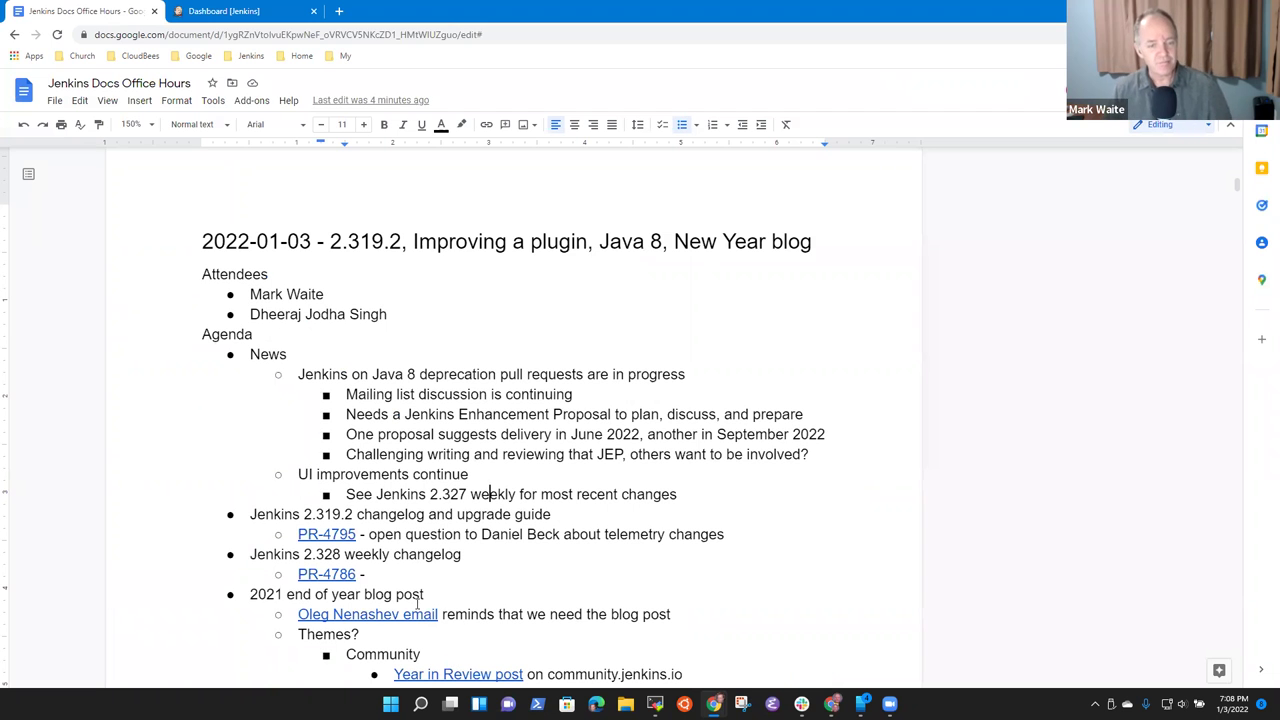
triple_click(375, 514)
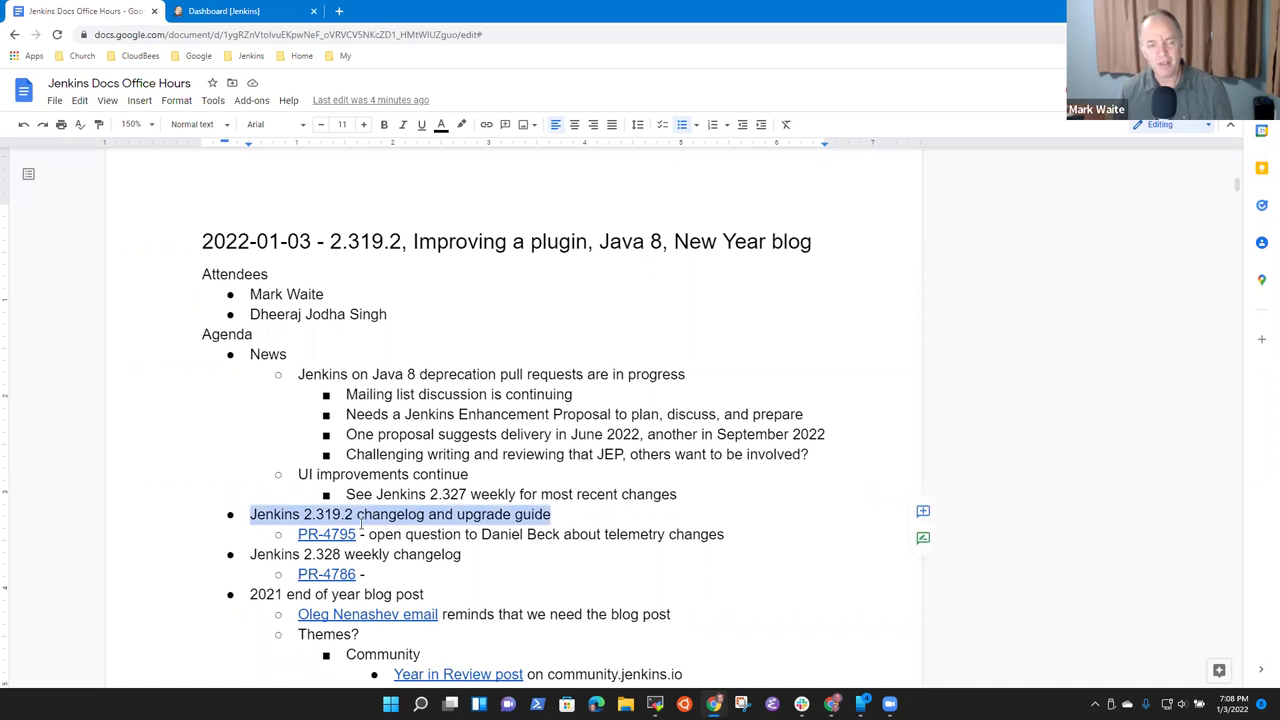
left_click(345, 532)
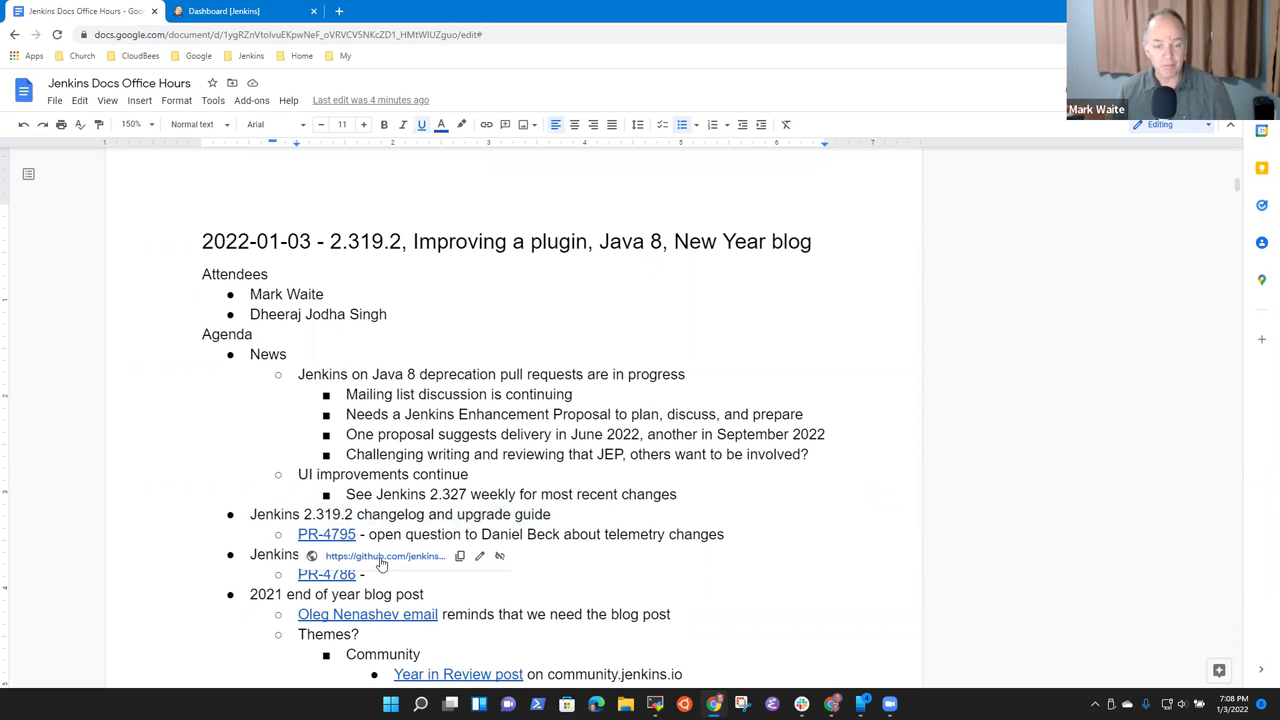
left_click(380, 562)
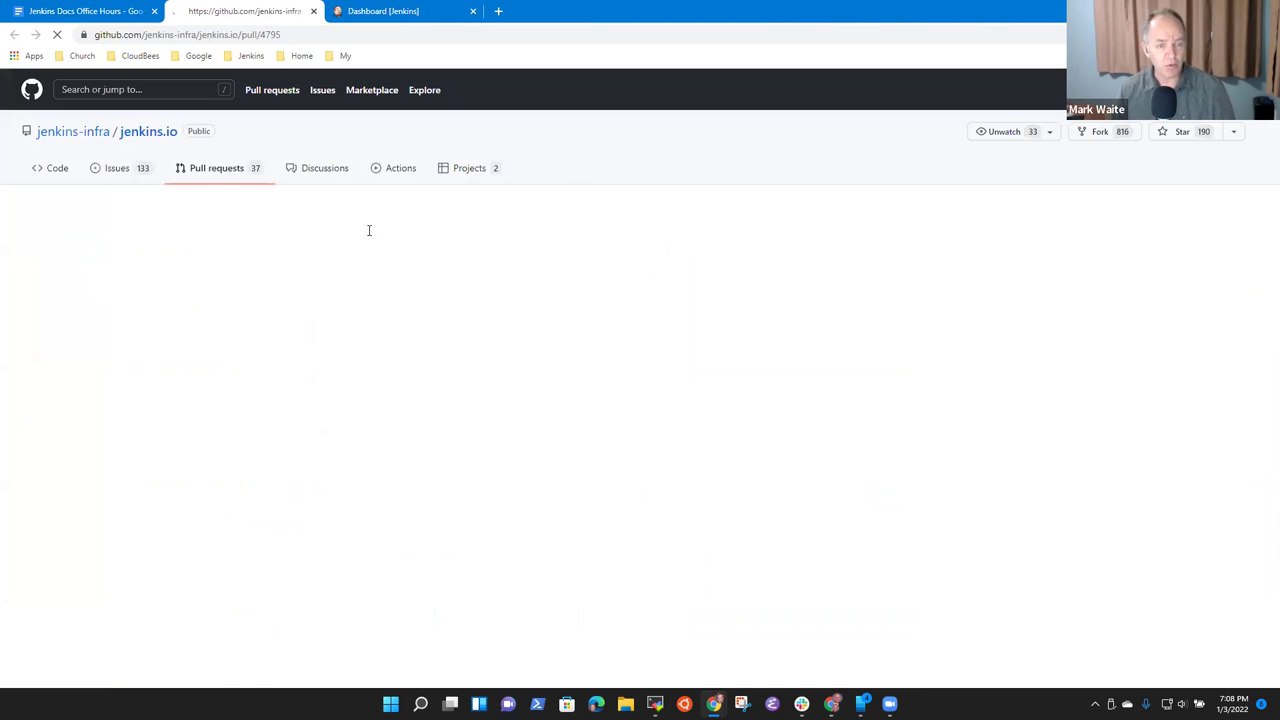
- Zoom in on pull request #4795, skim its conversation, and show its changed files
key("ctrl+plus")
key("ctrl+plus")
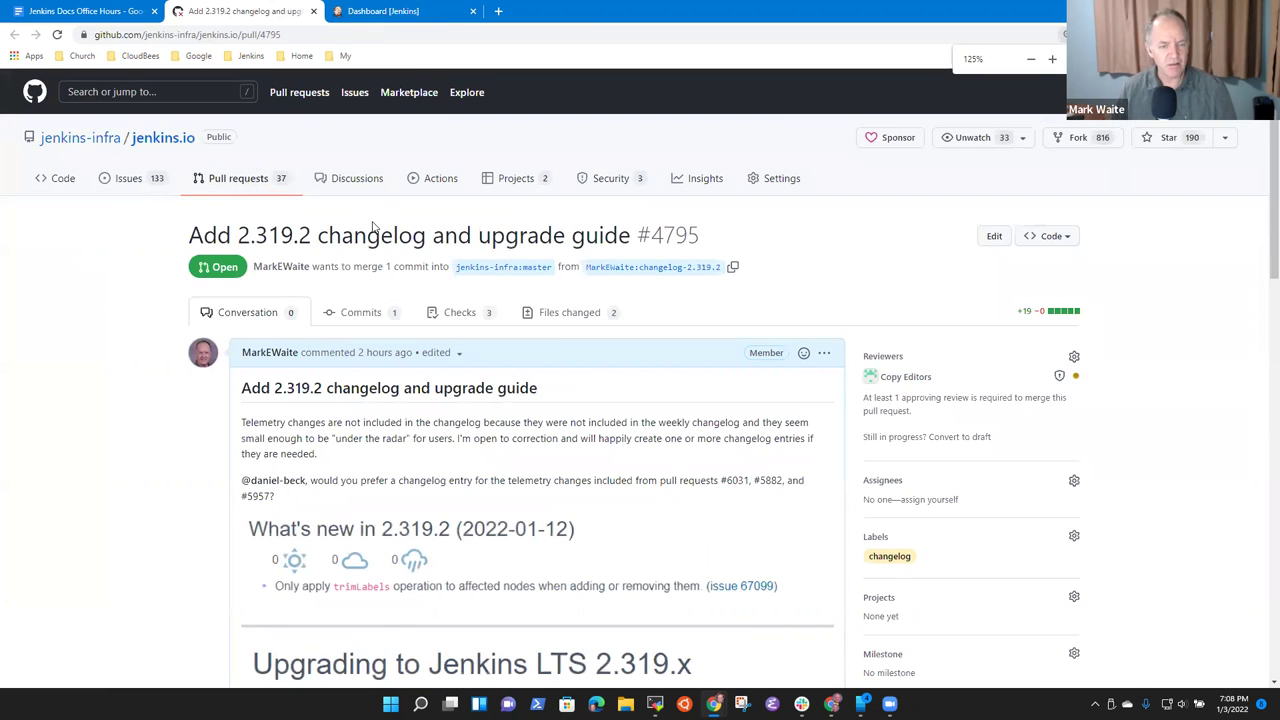
scroll(367, 283, "down", 2)
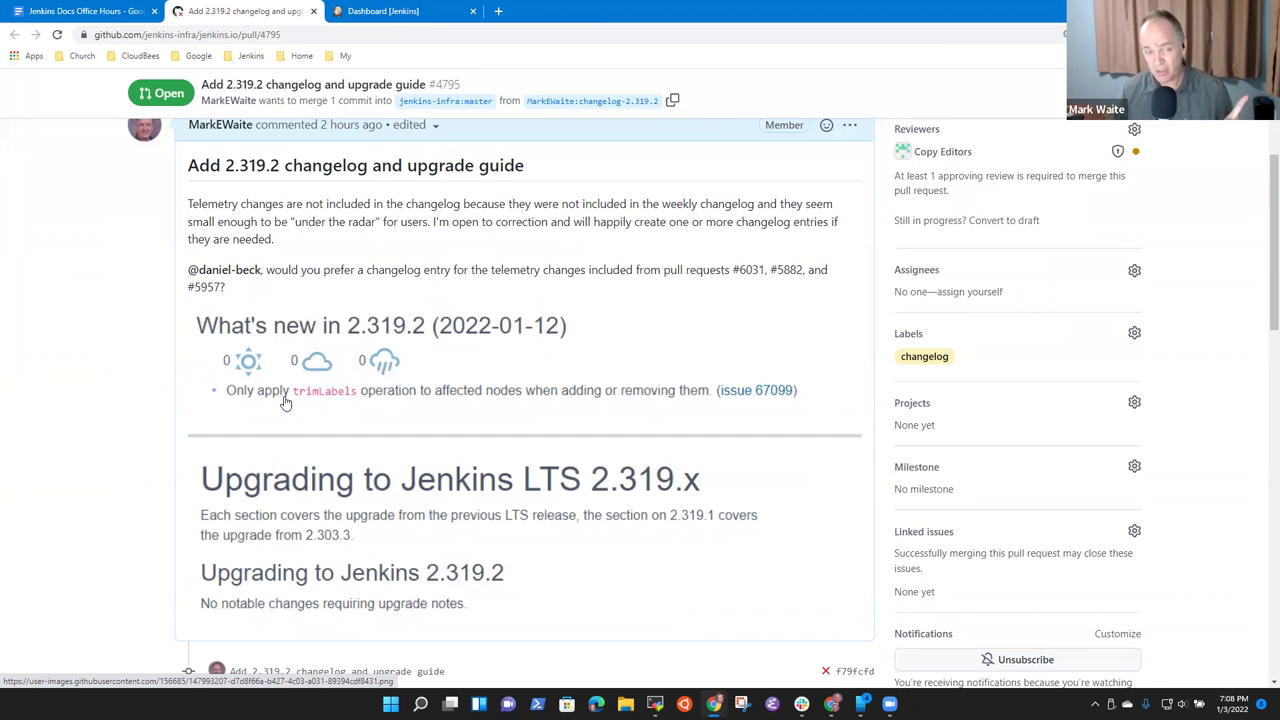
scroll(636, 327, "up", 2)
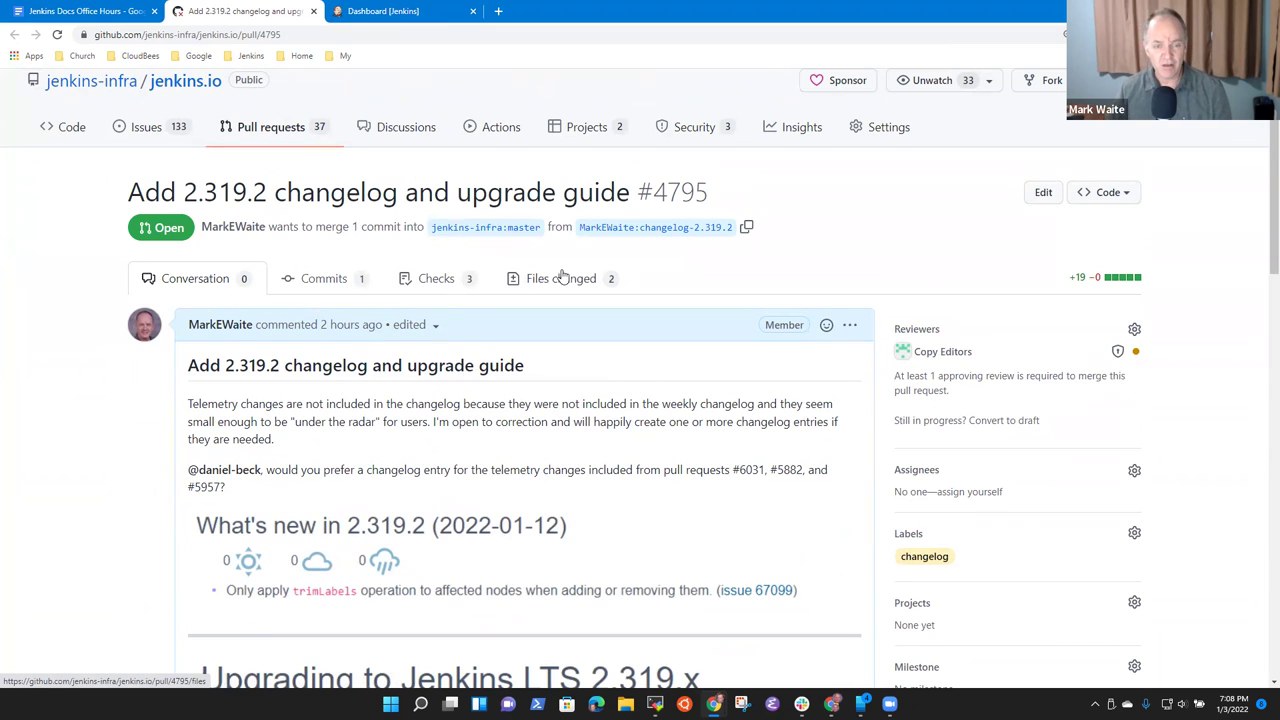
left_click(561, 278)
scroll(610, 356, "down", 3)
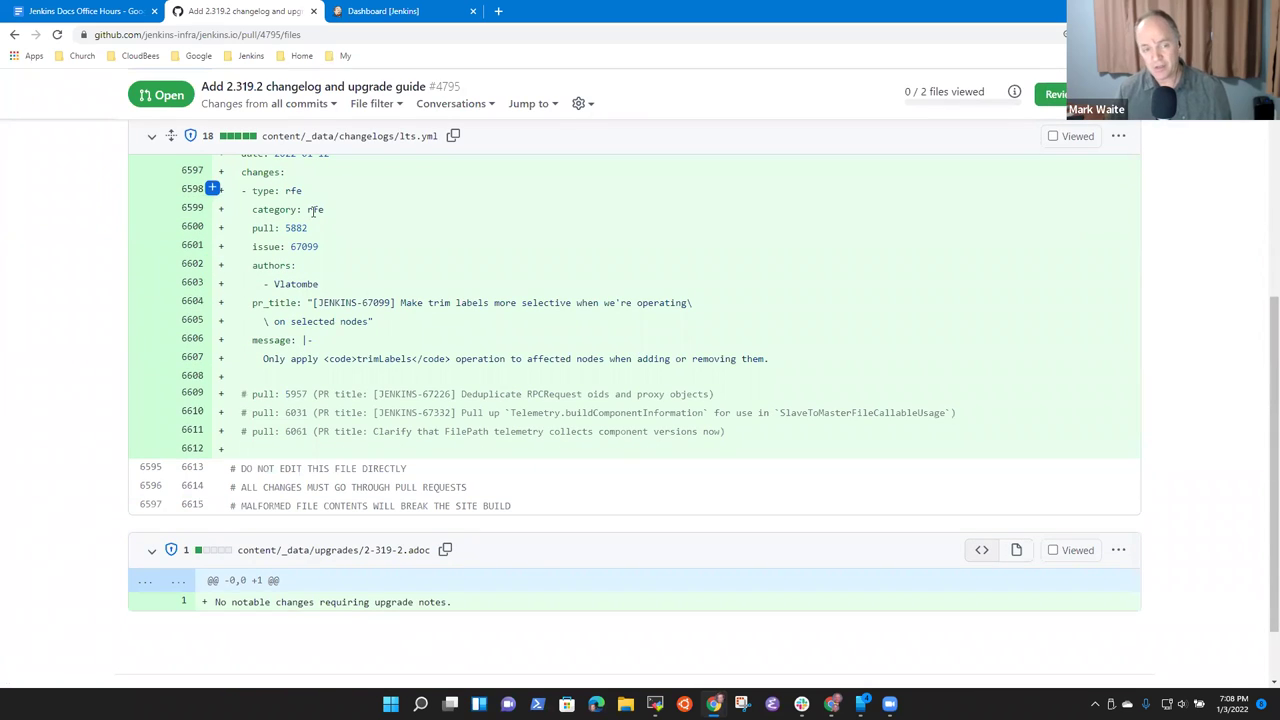
scroll(313, 210, "up", 1)
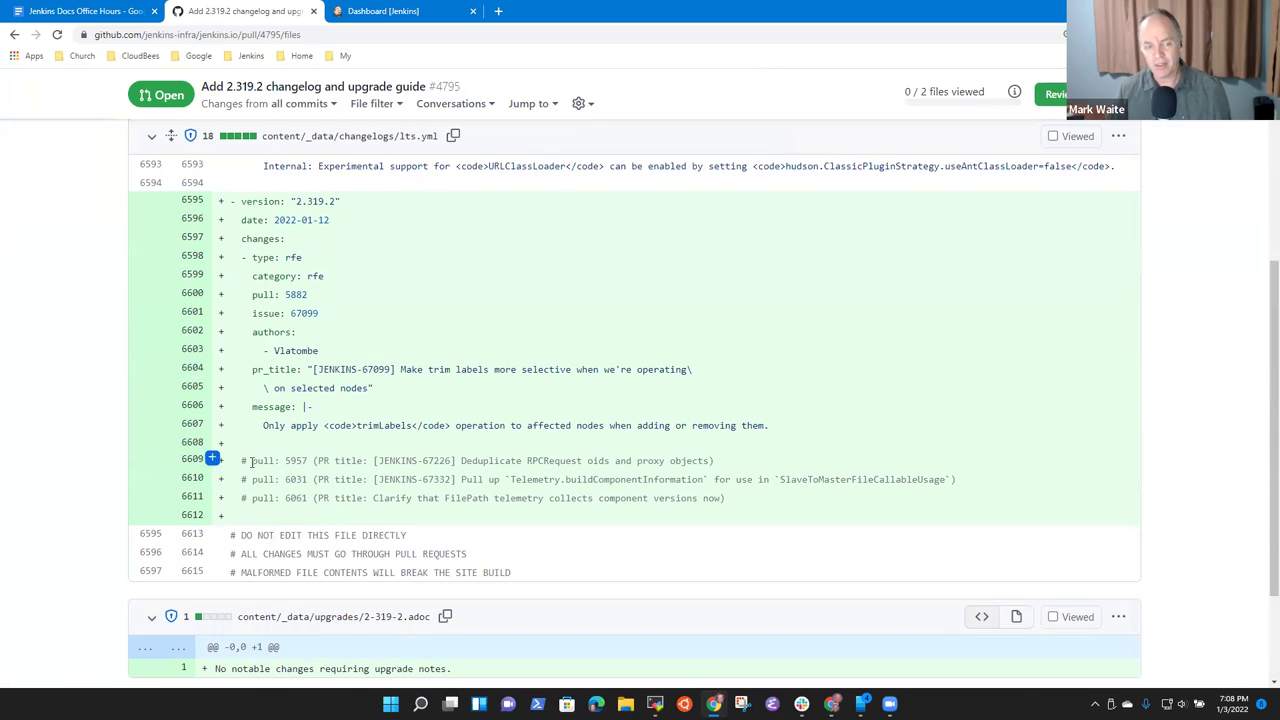
left_click_drag(252, 461, 736, 467)
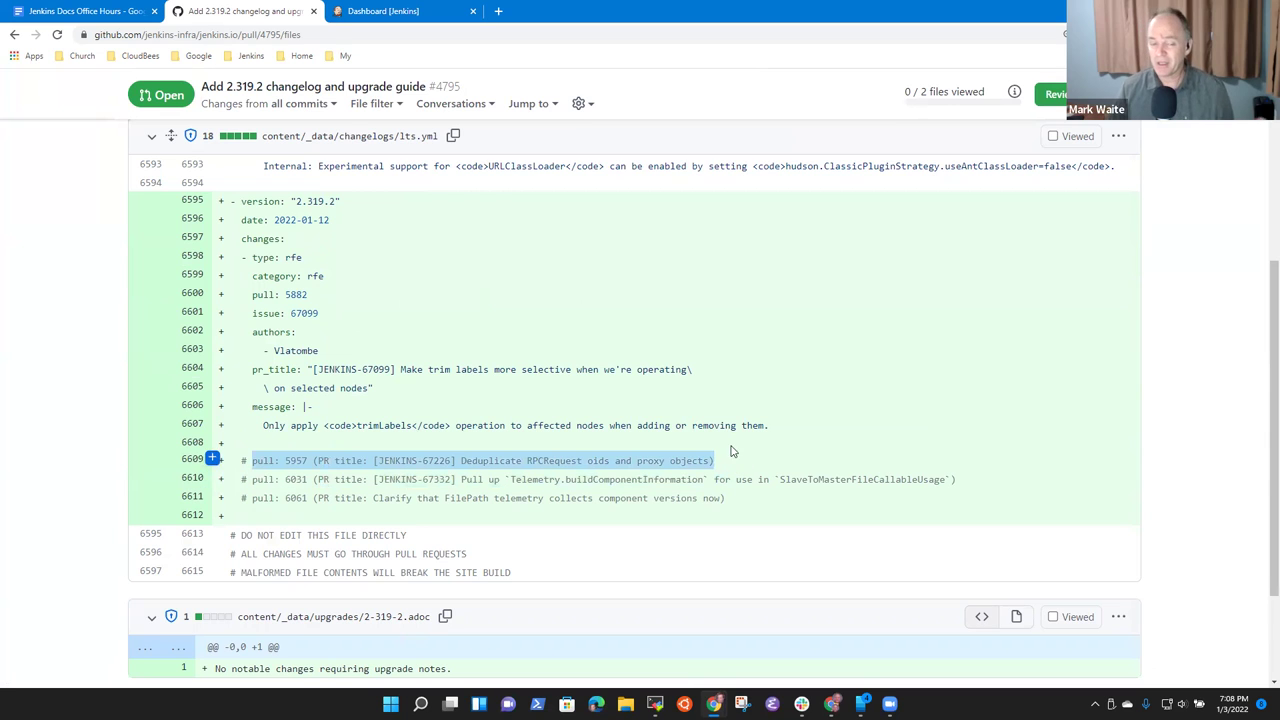
left_click_drag(253, 479, 956, 479)
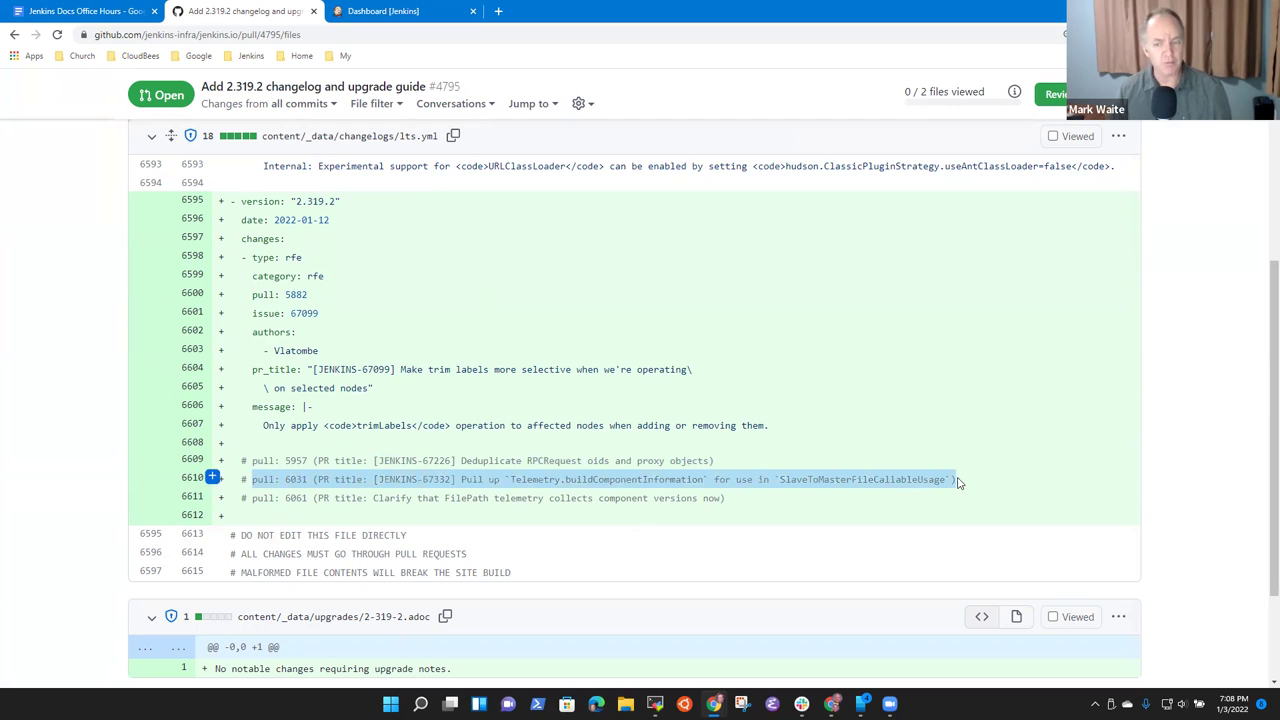
left_click(427, 461)
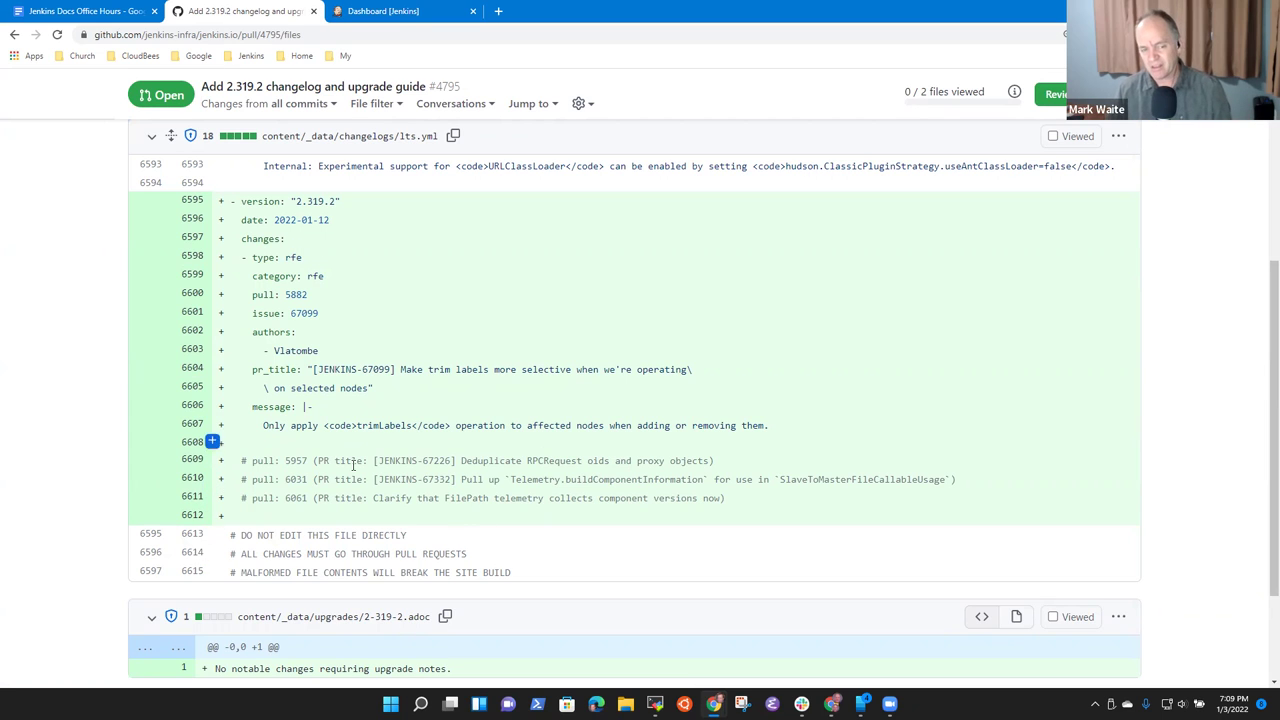
left_click_drag(238, 459, 727, 505)
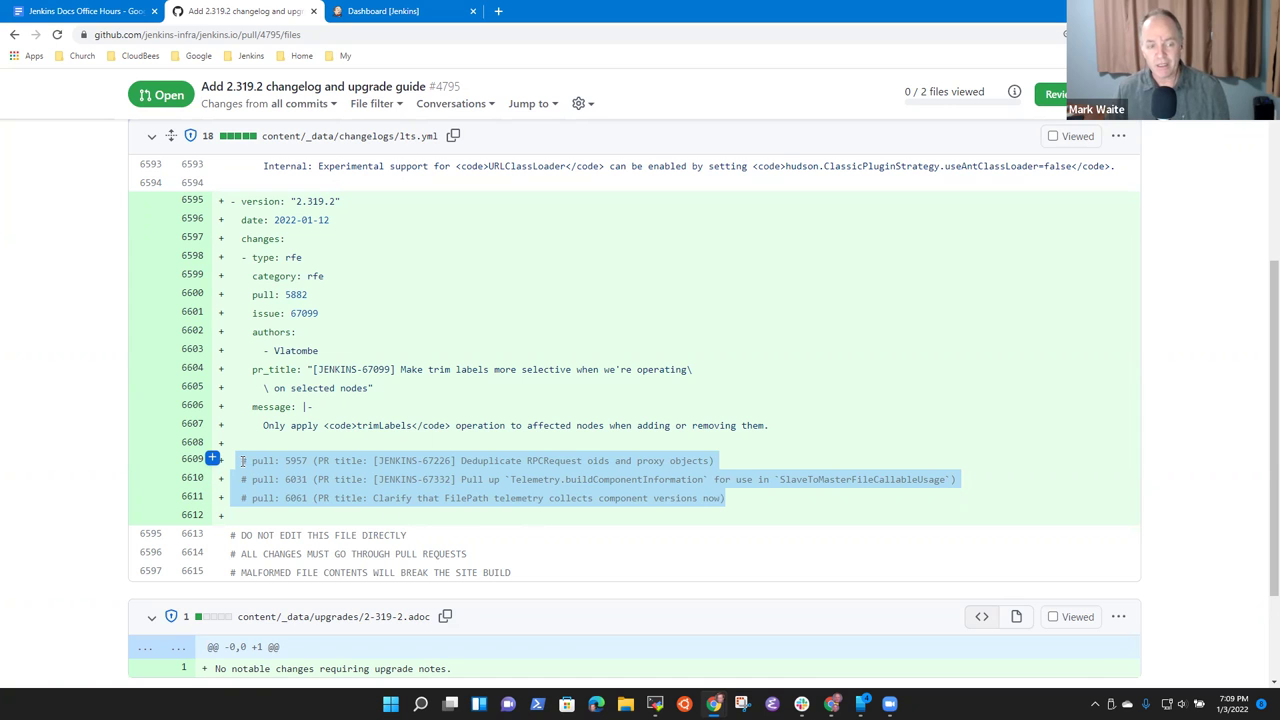
left_click_drag(232, 460, 754, 504)
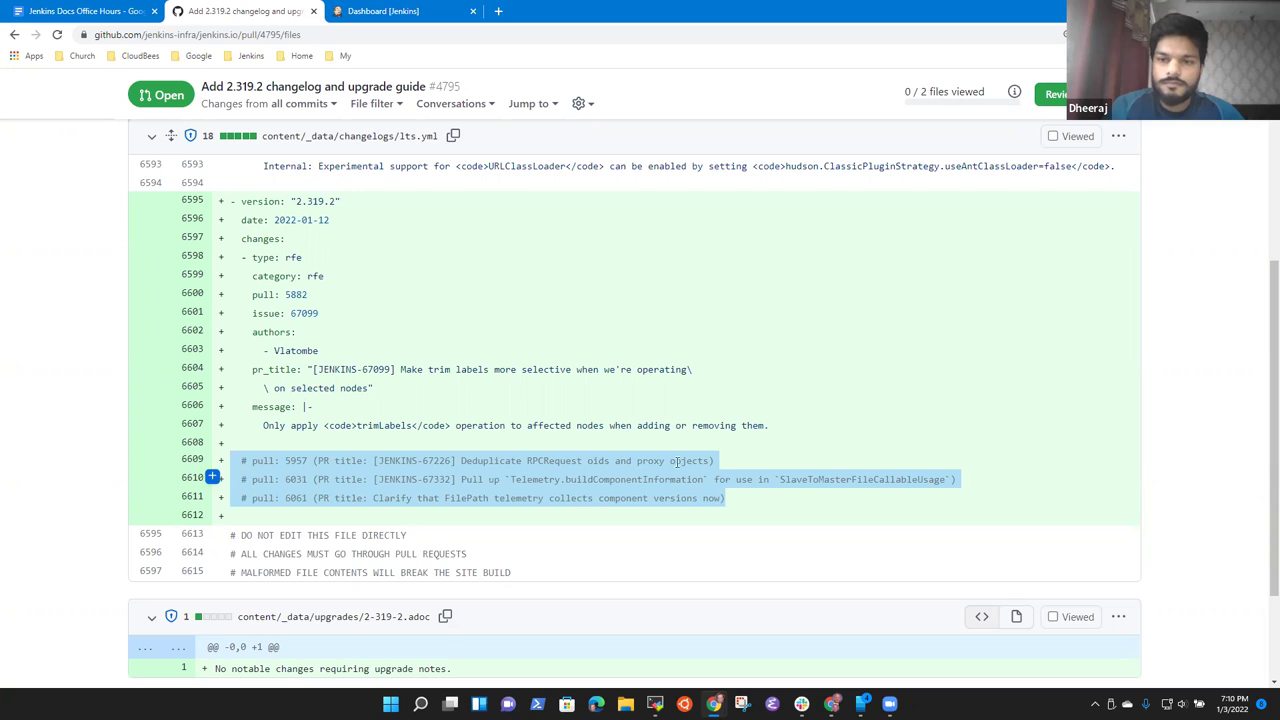
double_click(297, 460)
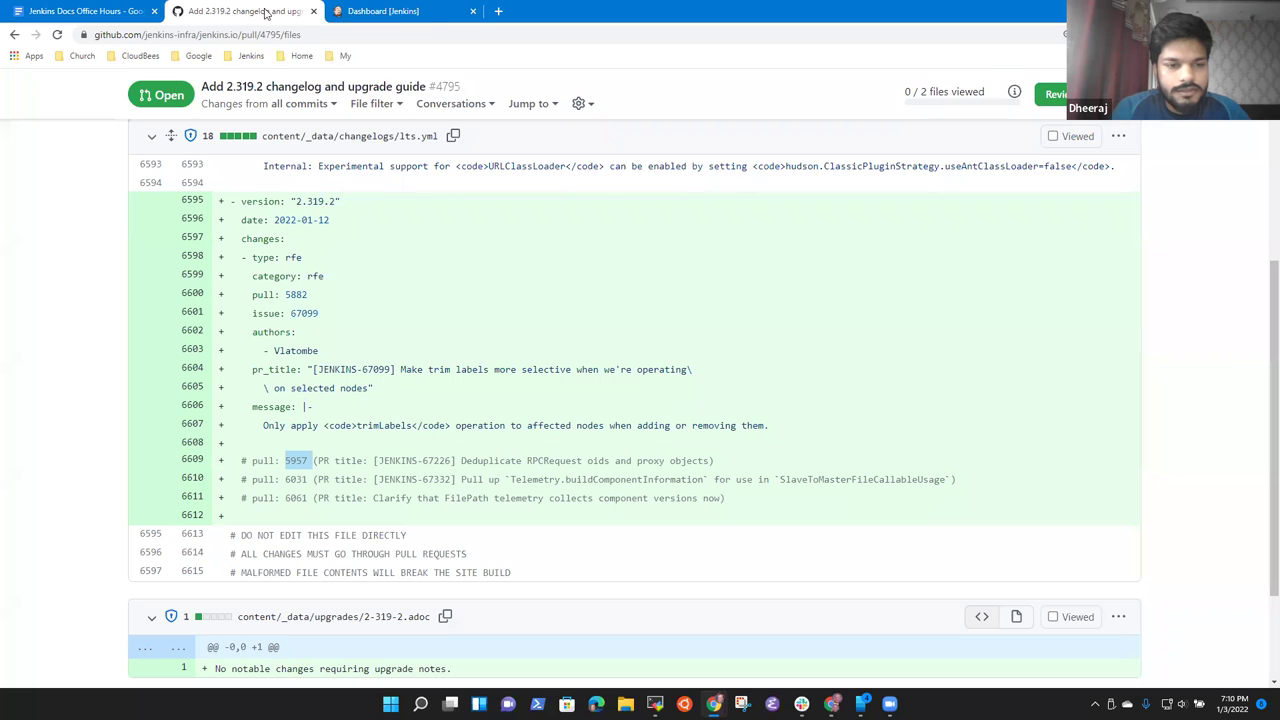
- In a new tab, go to the Jenkins core repository's pull requests and open pull request 6157
right_click(266, 11)
left_click(300, 21)
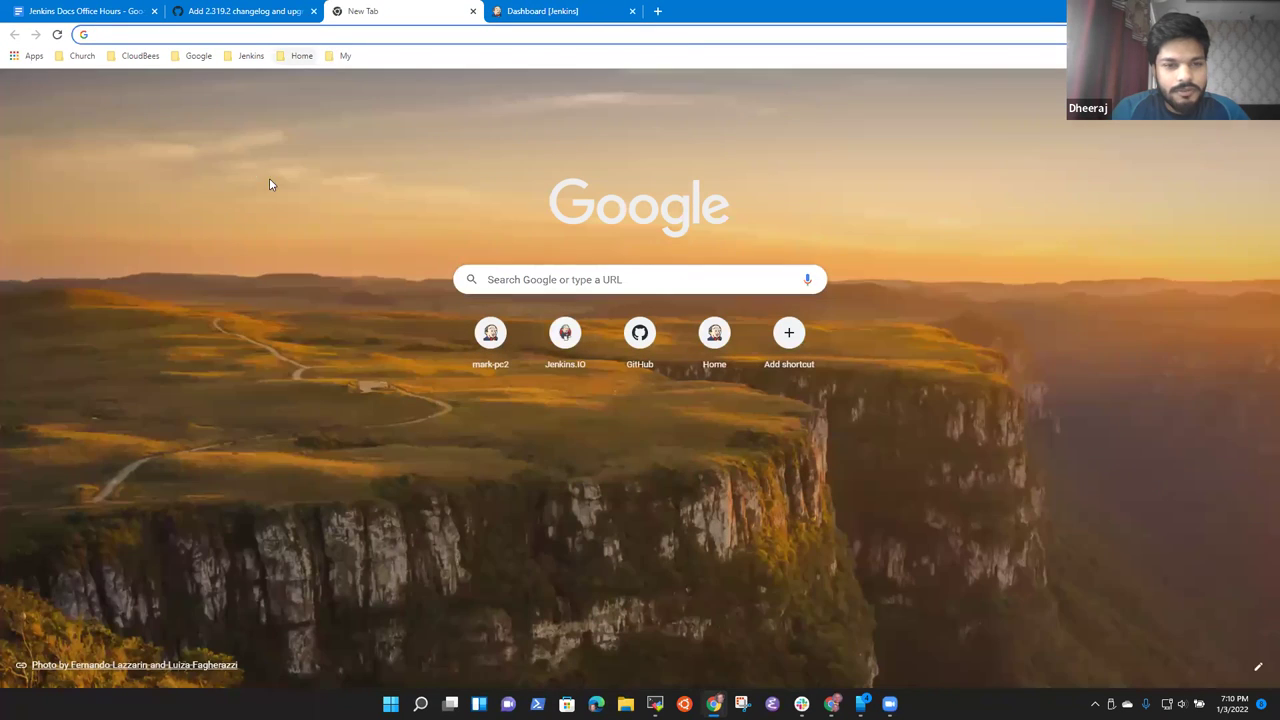
left_click(246, 56)
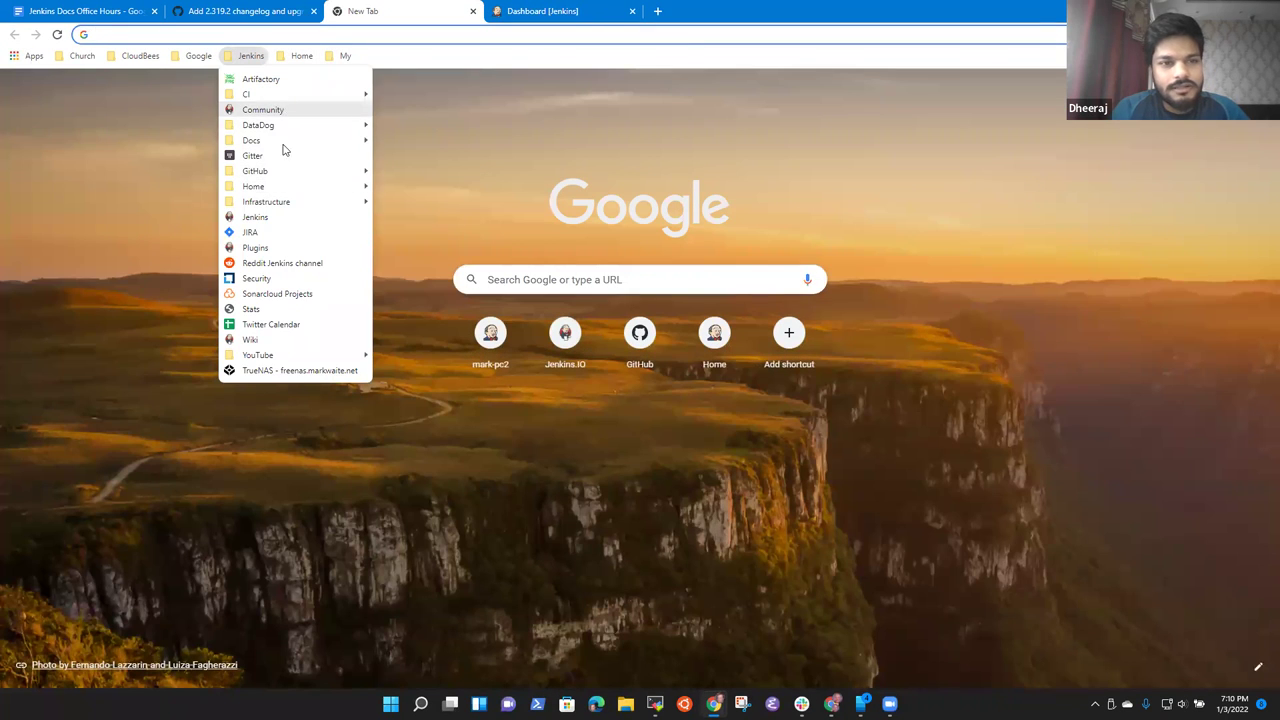
mouse_move(287, 180)
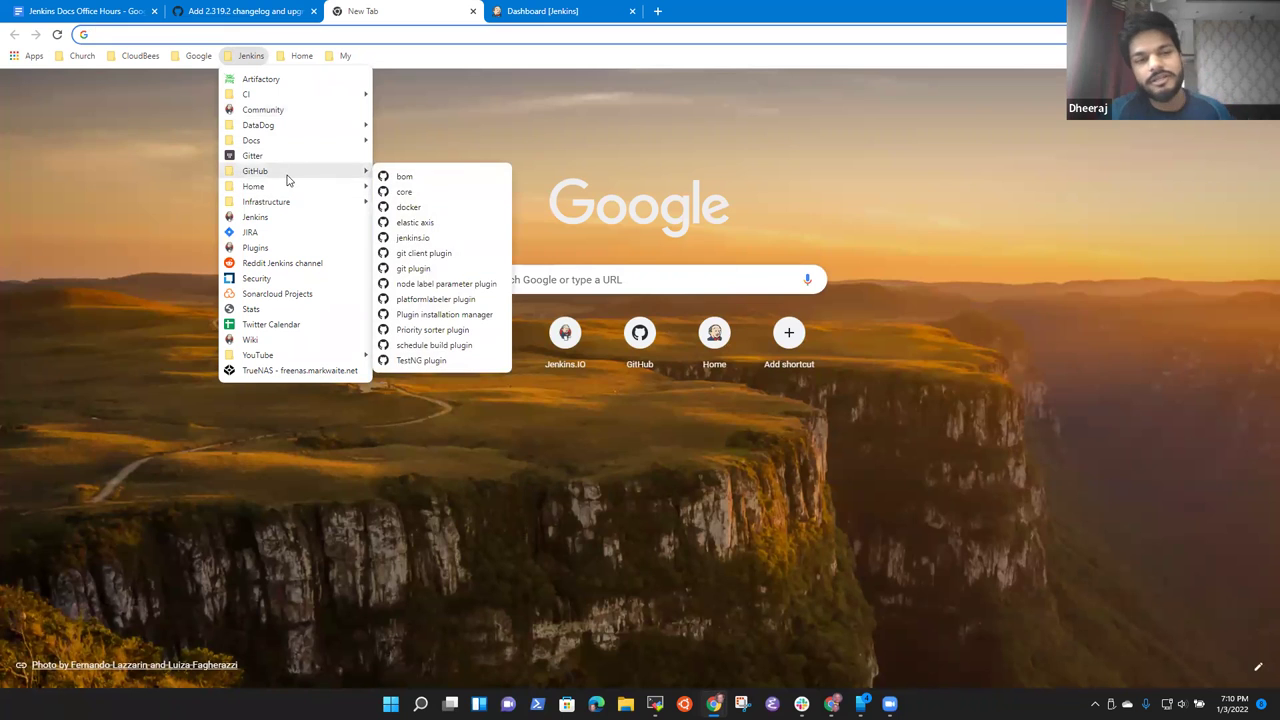
left_click(428, 195)
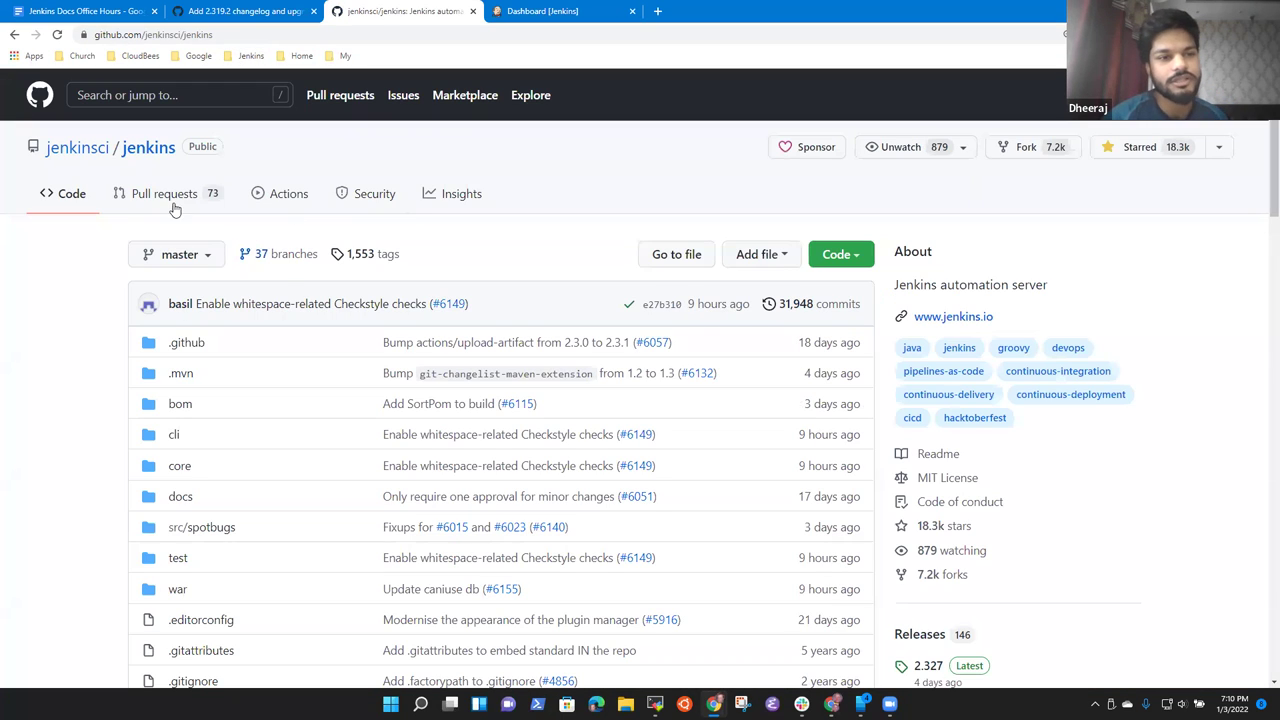
left_click(188, 193)
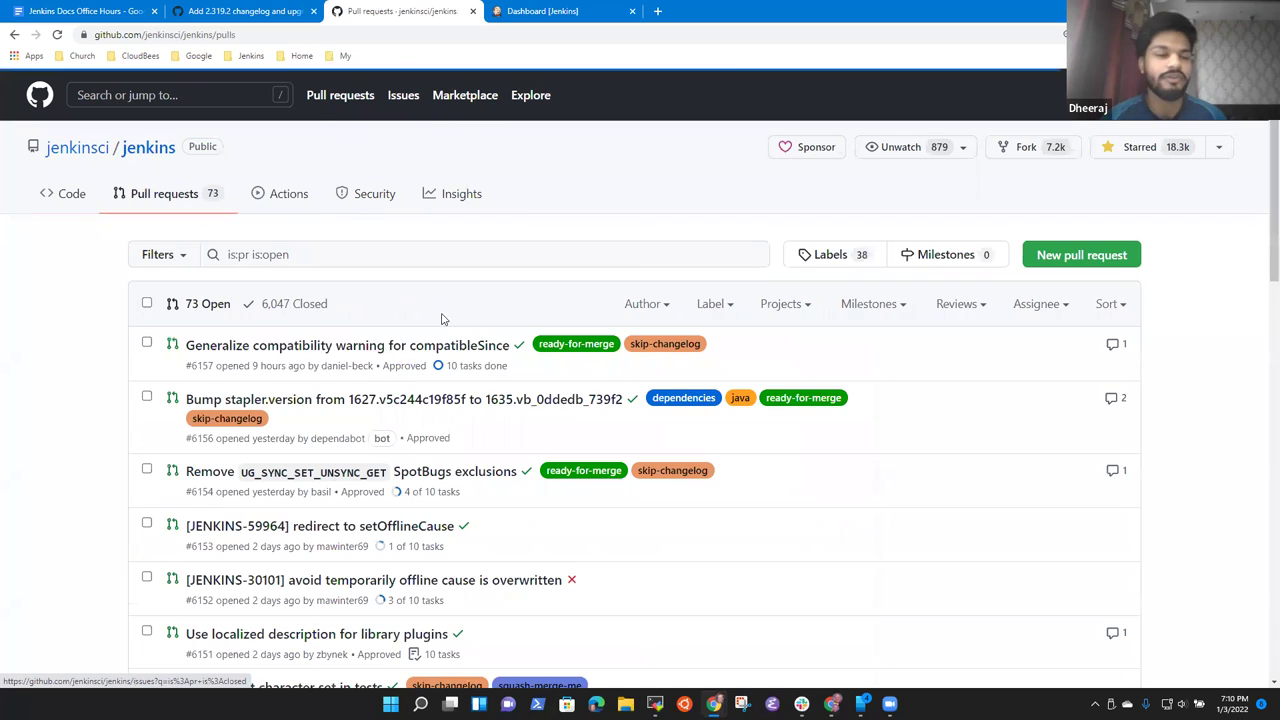
left_click(371, 347)
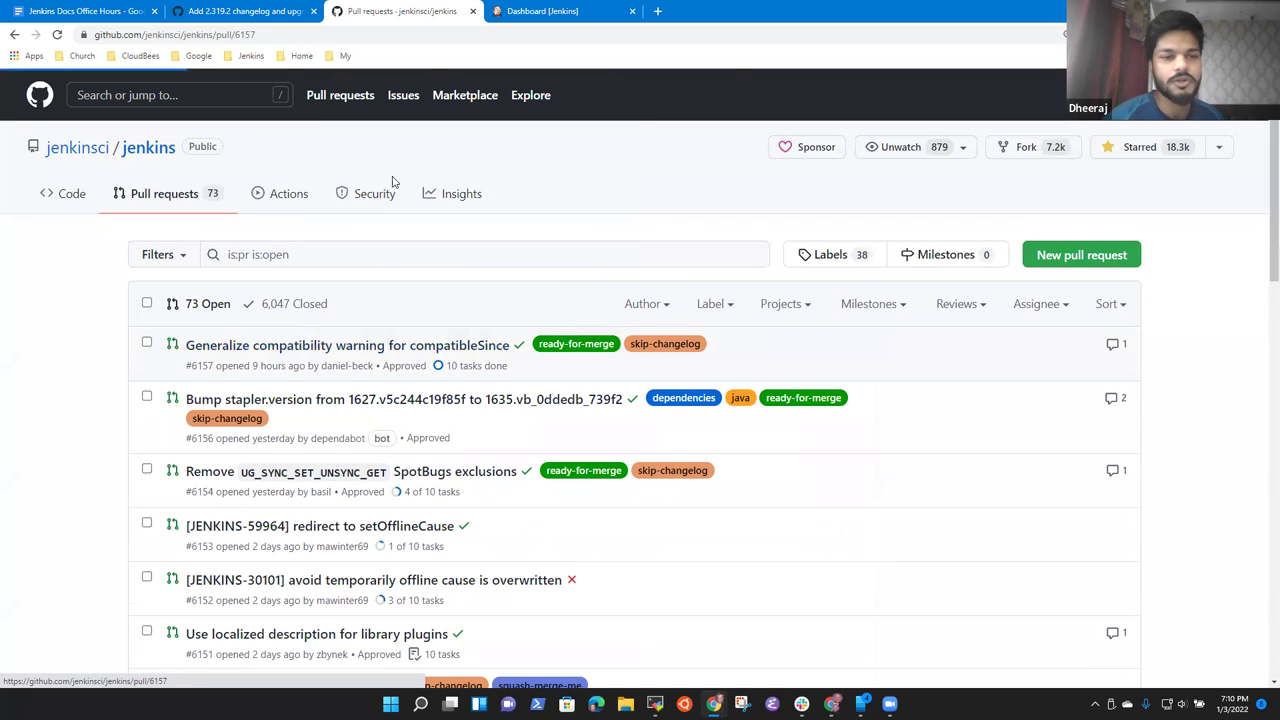
- Load pull request 5957, read its 'probably be skipped' changelog remark, then pick out 6031 on diff line 6610
left_click(305, 34)
double_click(305, 34)
type("5957")
key("Return")
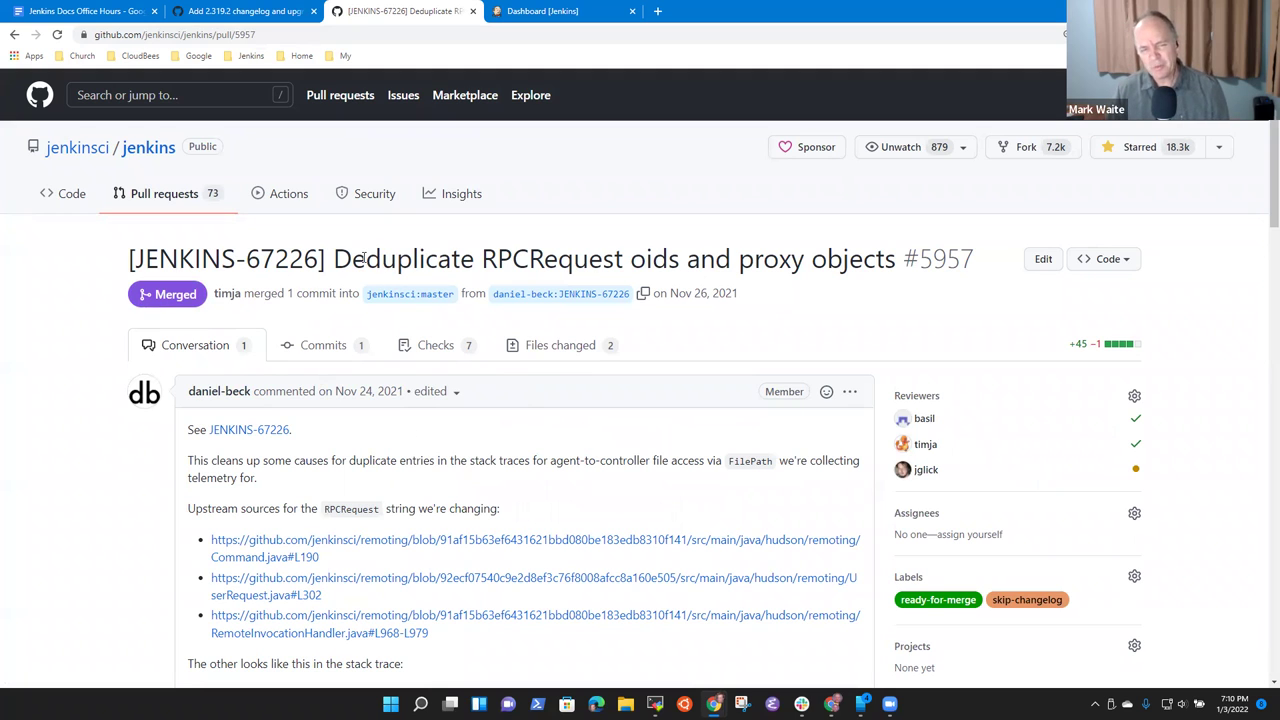
left_click_drag(363, 258, 862, 254)
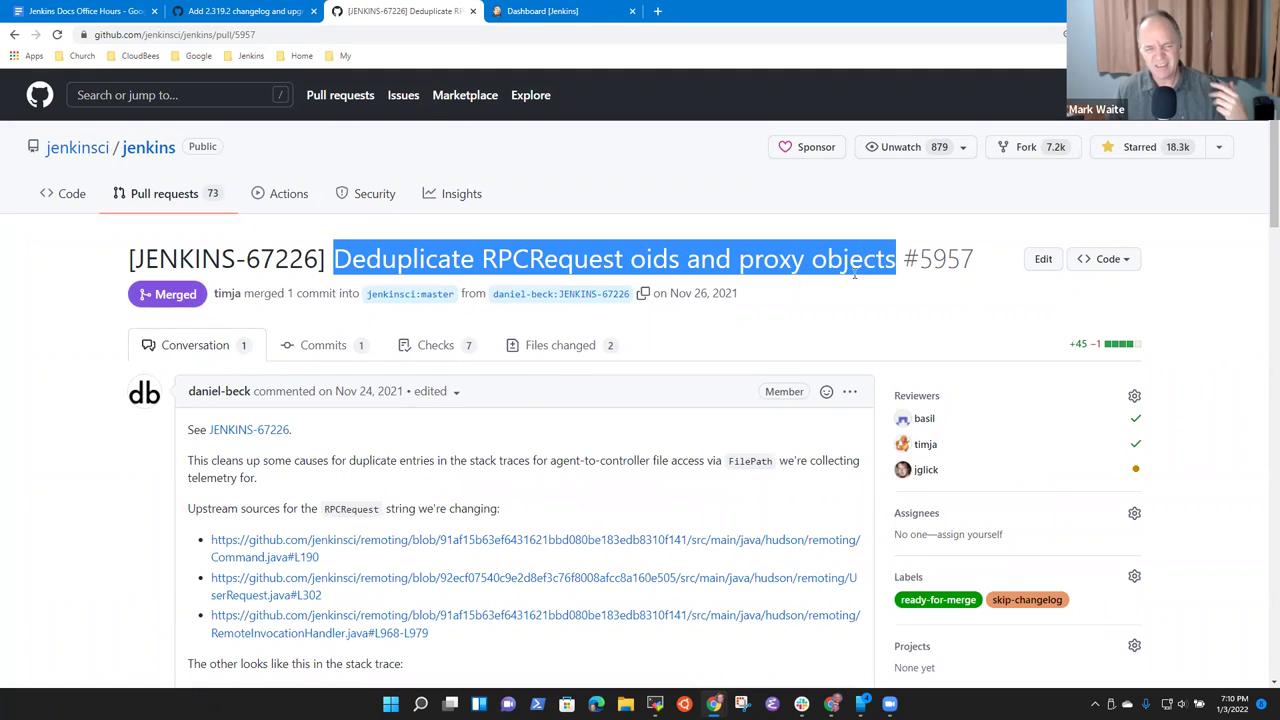
scroll(500, 499, "down", 1)
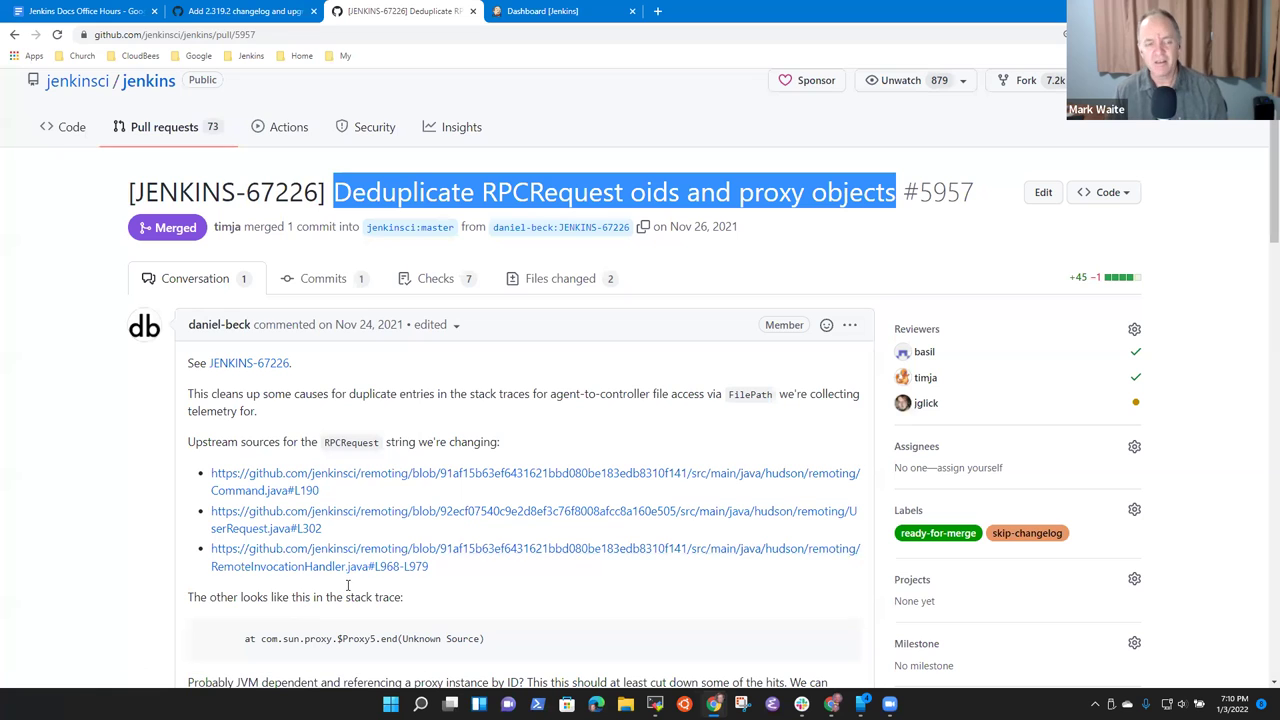
scroll(368, 596, "down", 5)
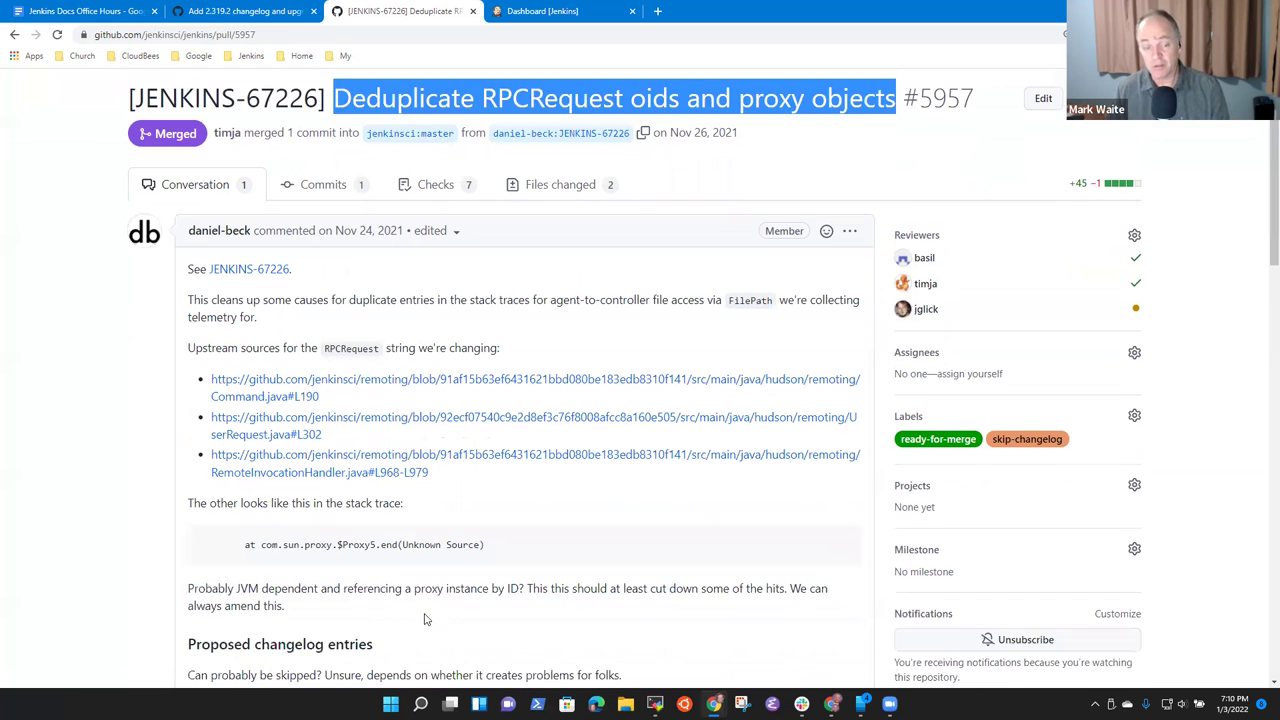
scroll(283, 465, "down", 2)
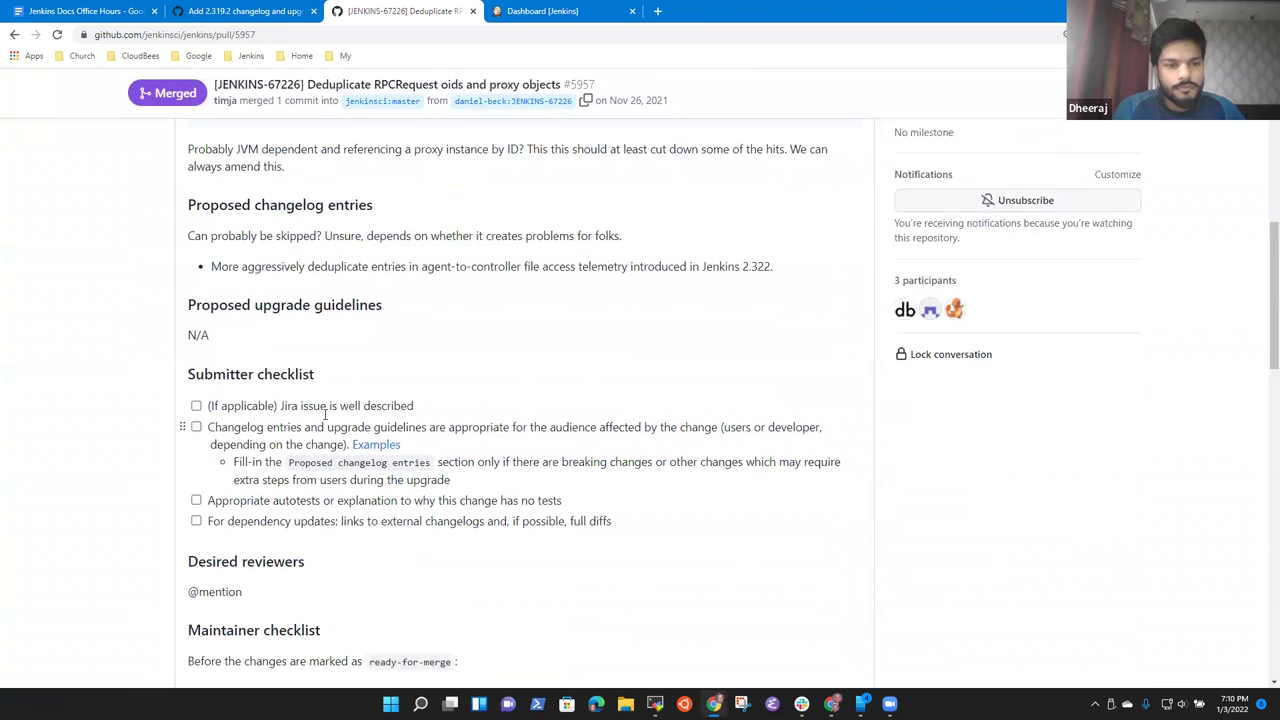
left_click_drag(201, 236, 248, 236)
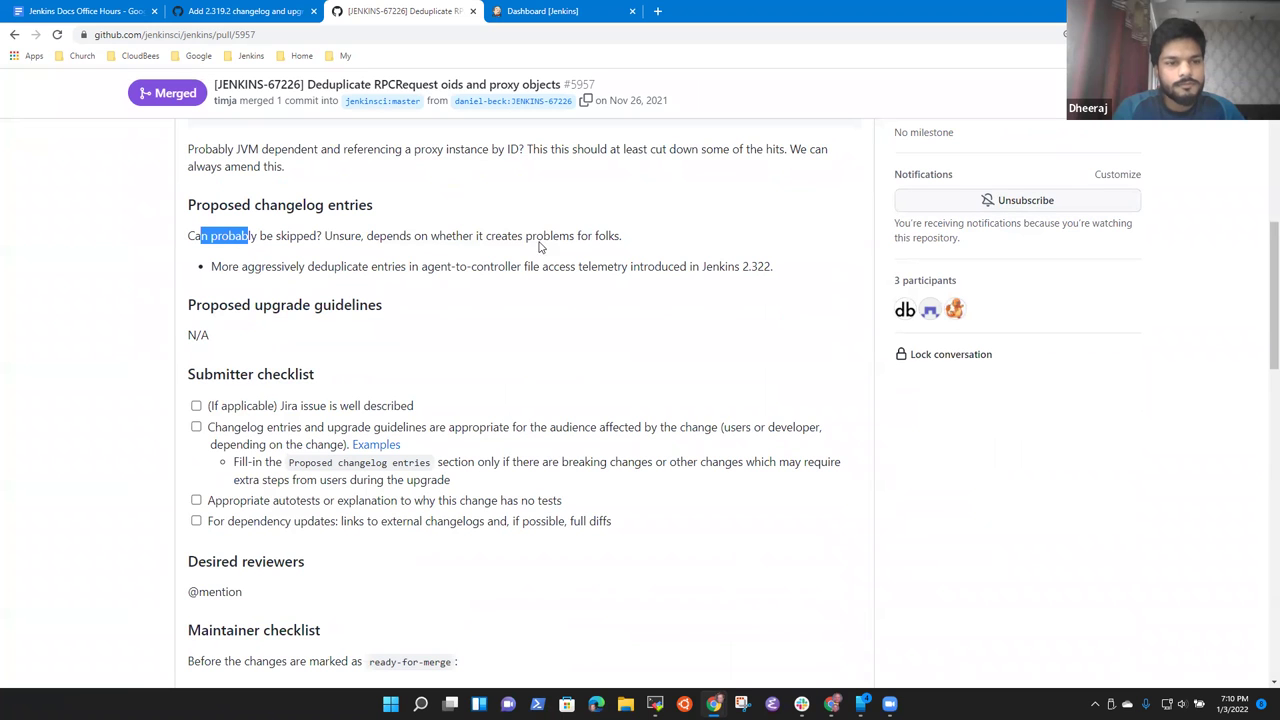
left_click(283, 12)
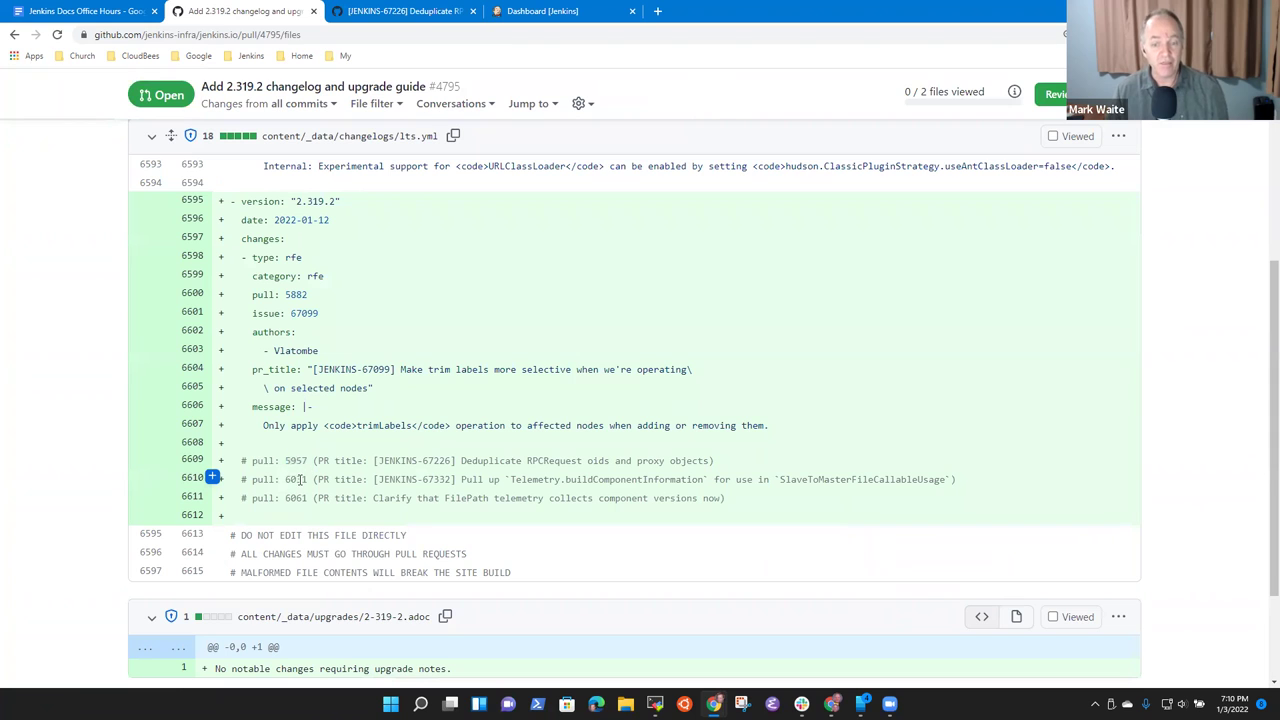
double_click(297, 480)
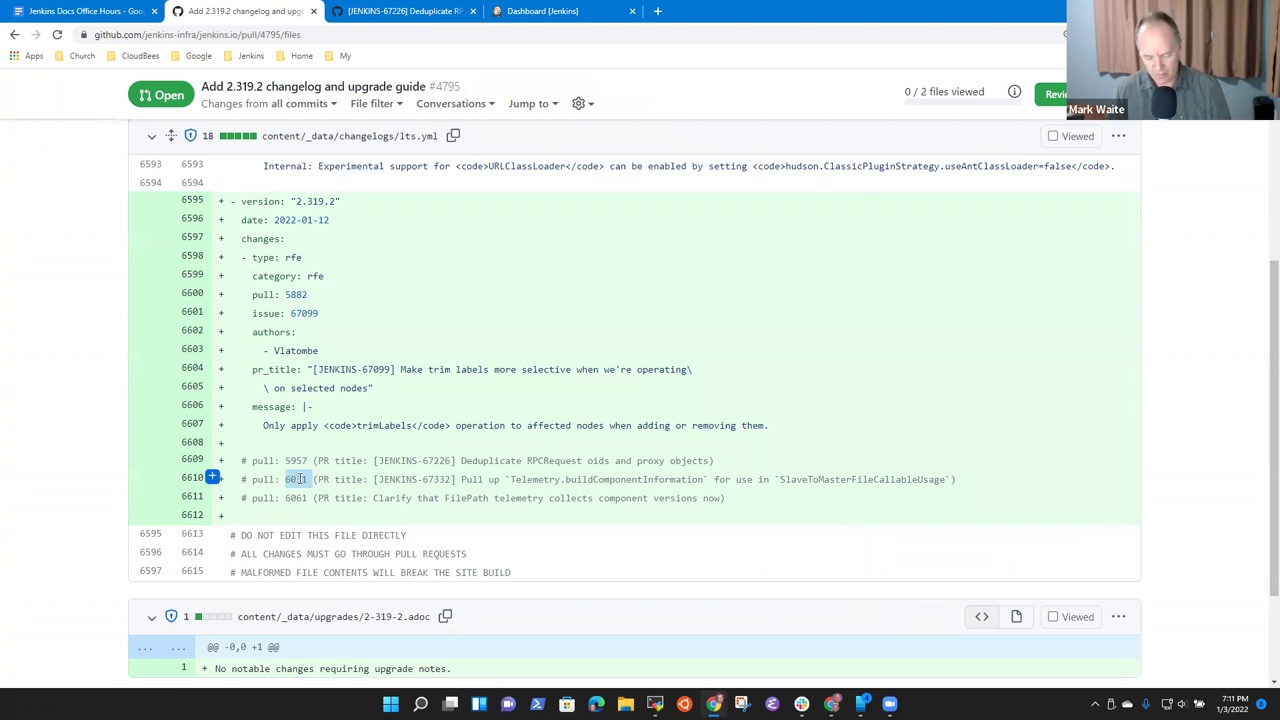
- Change the pull request URL from 5957 to 6031 and read its telemetry and obsolete-plugin-version description
left_click(371, 16)
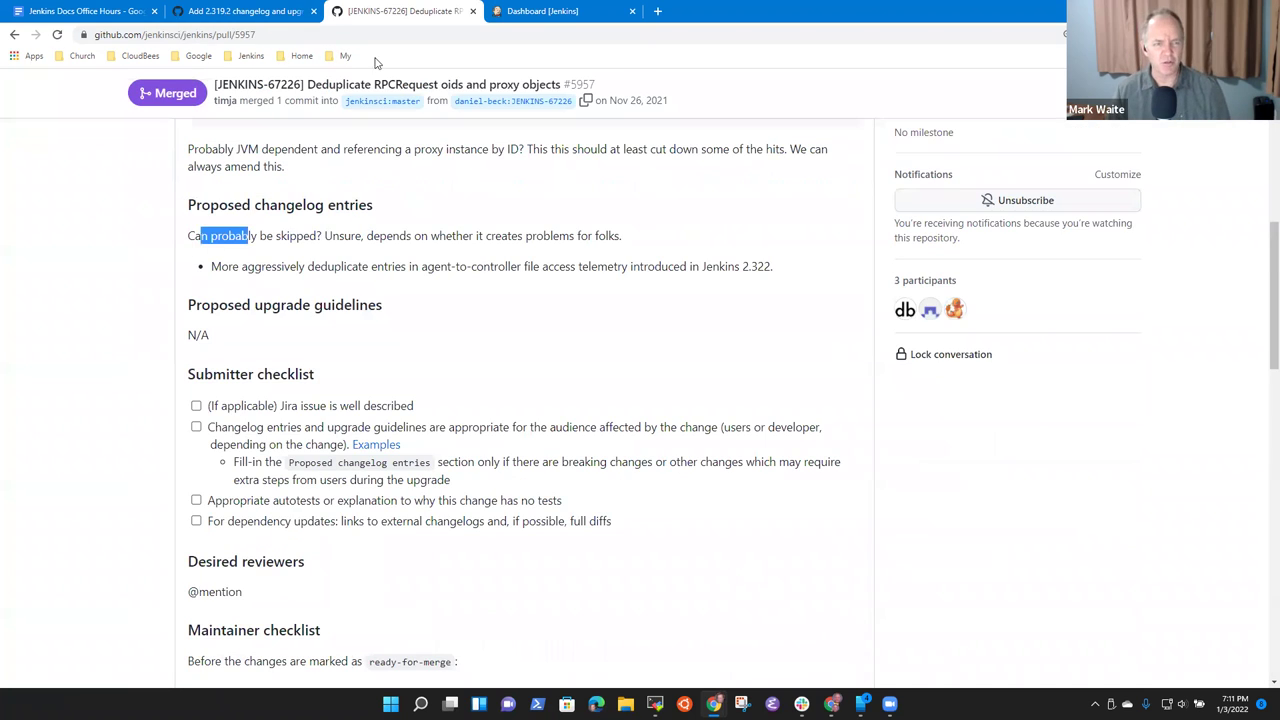
left_click(268, 31)
double_click(268, 31)
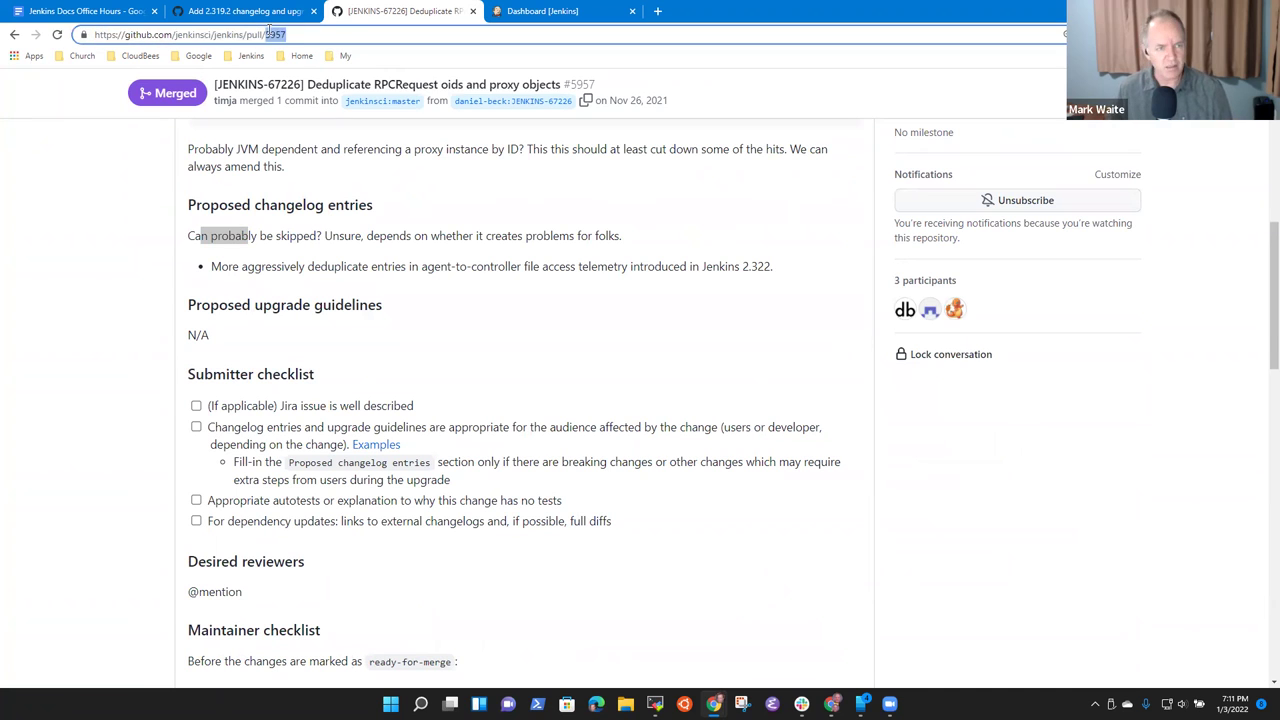
type("6031")
key("Return")
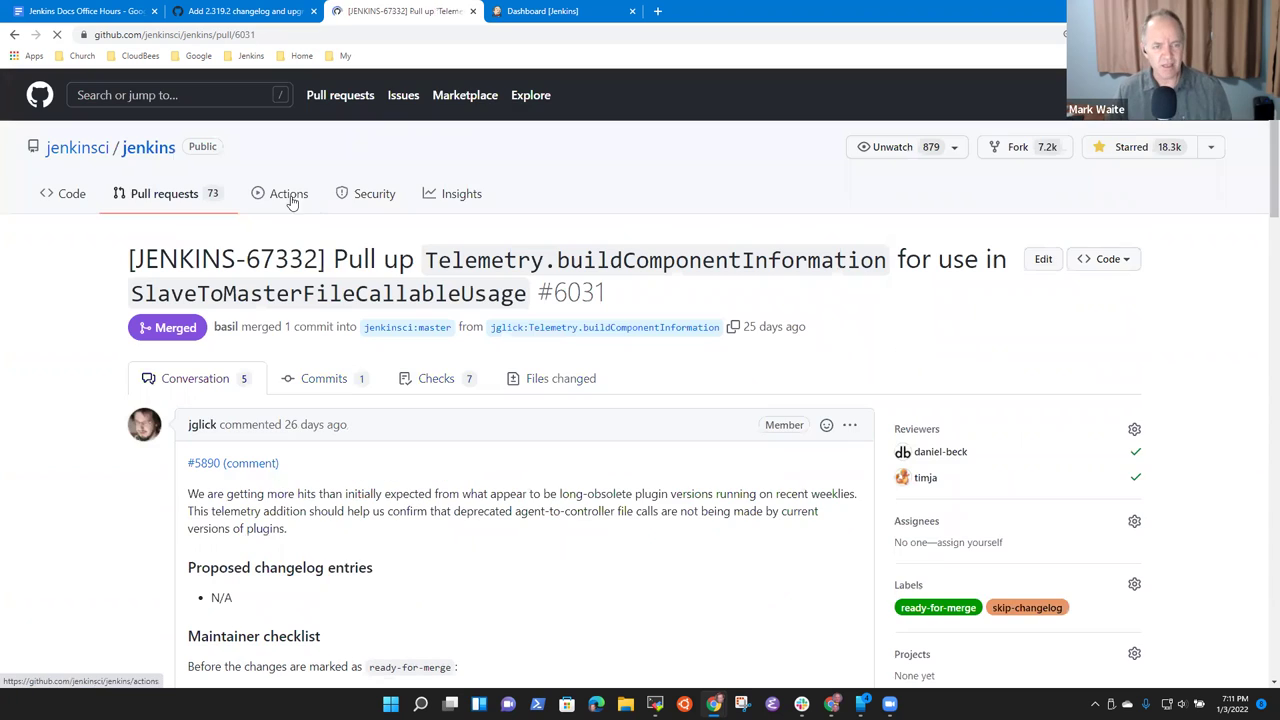
scroll(300, 320, "down", 1)
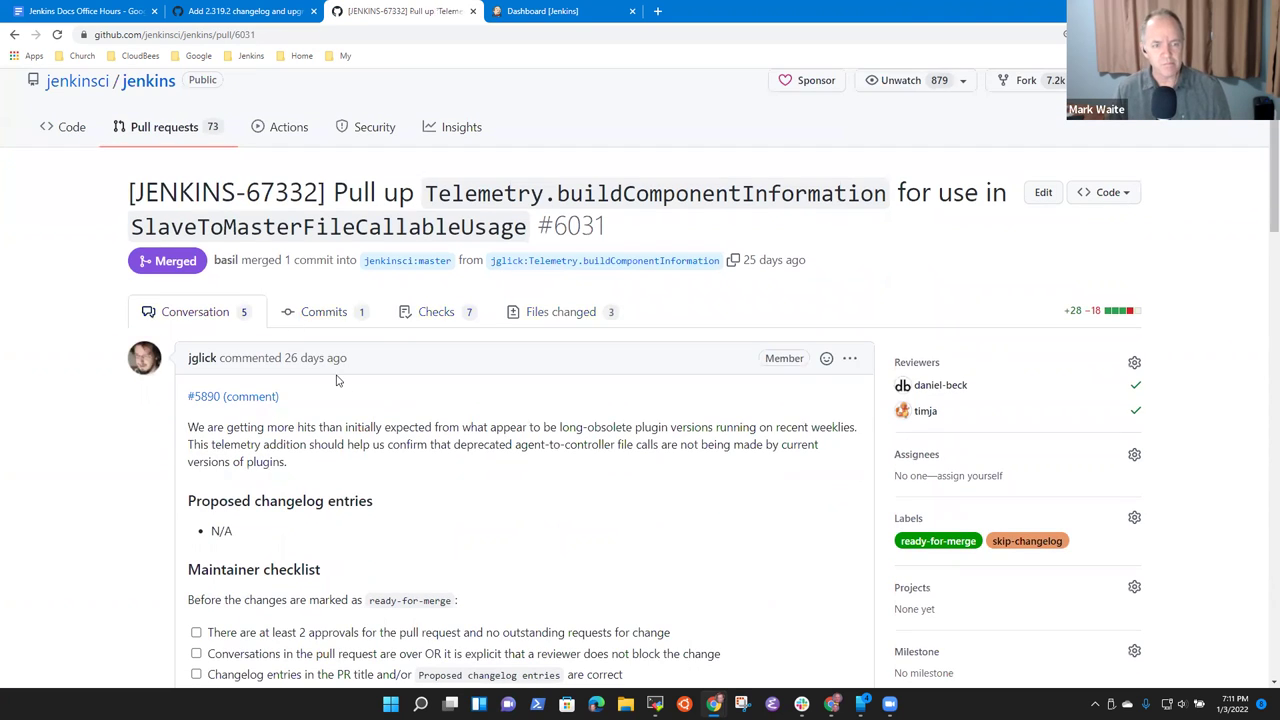
scroll(290, 360, "down", 1)
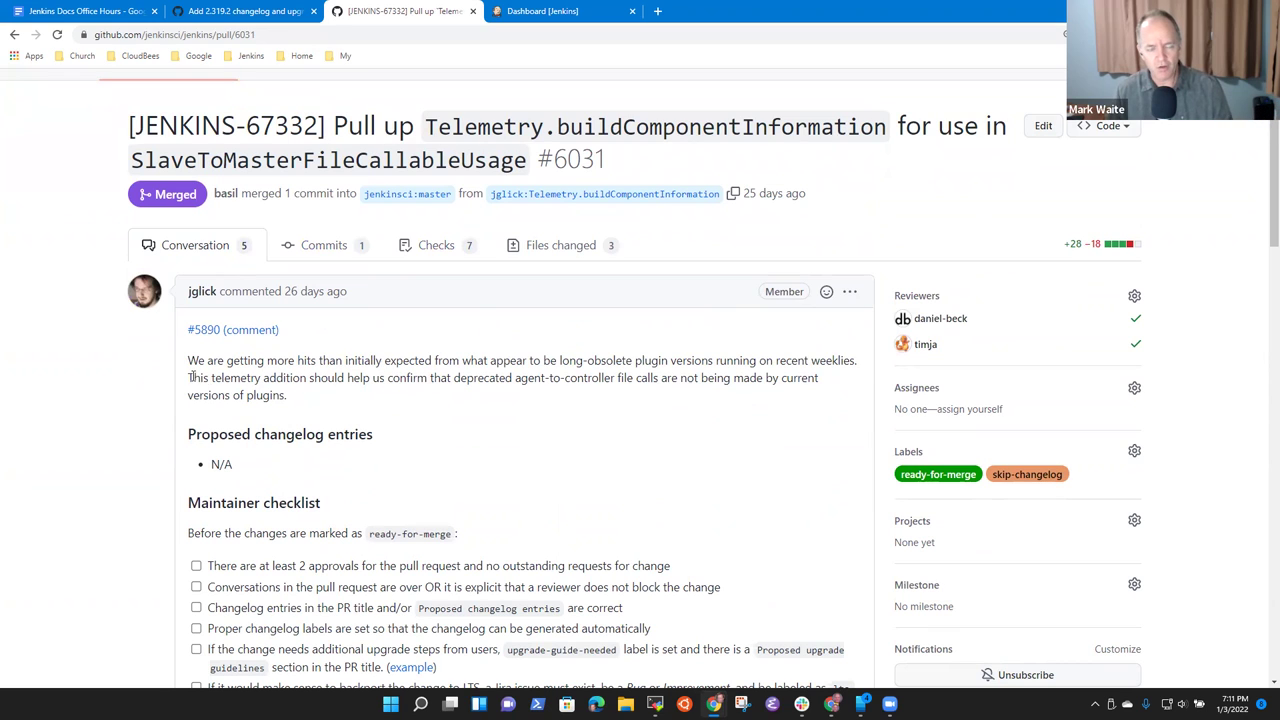
left_click_drag(200, 377, 275, 399)
left_click(284, 395)
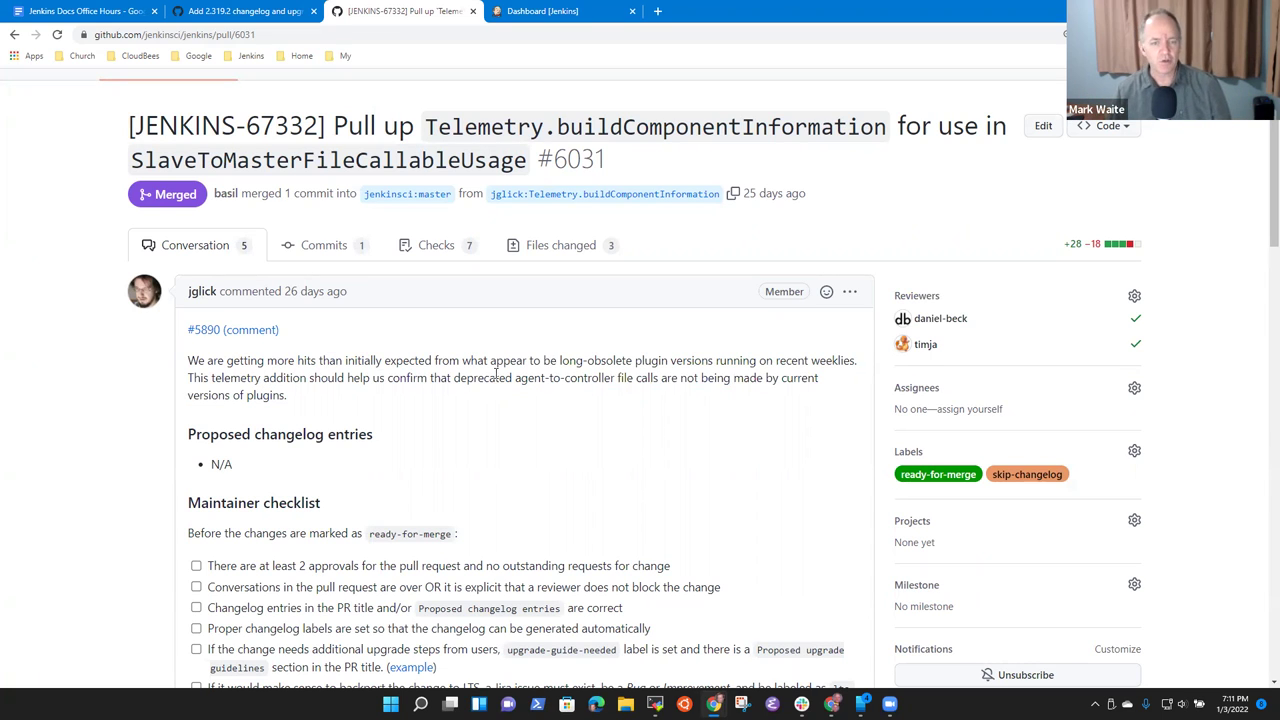
left_click_drag(451, 359, 714, 360)
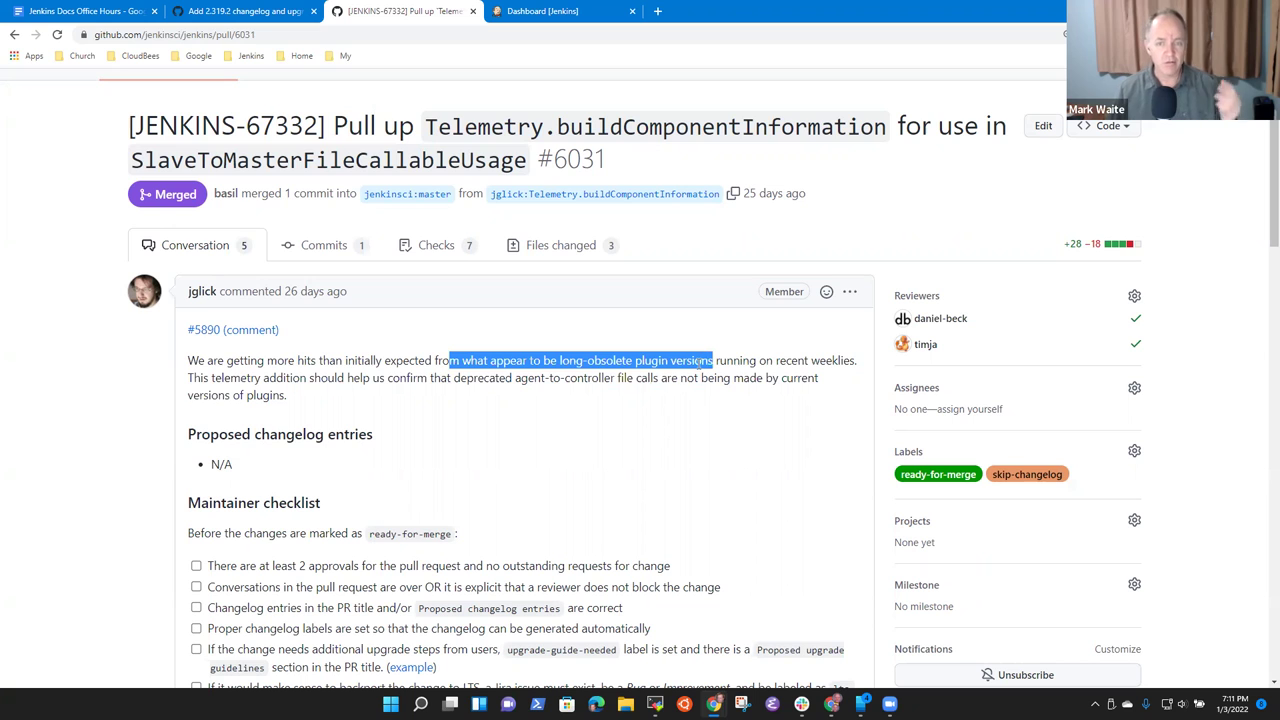
left_click(289, 11)
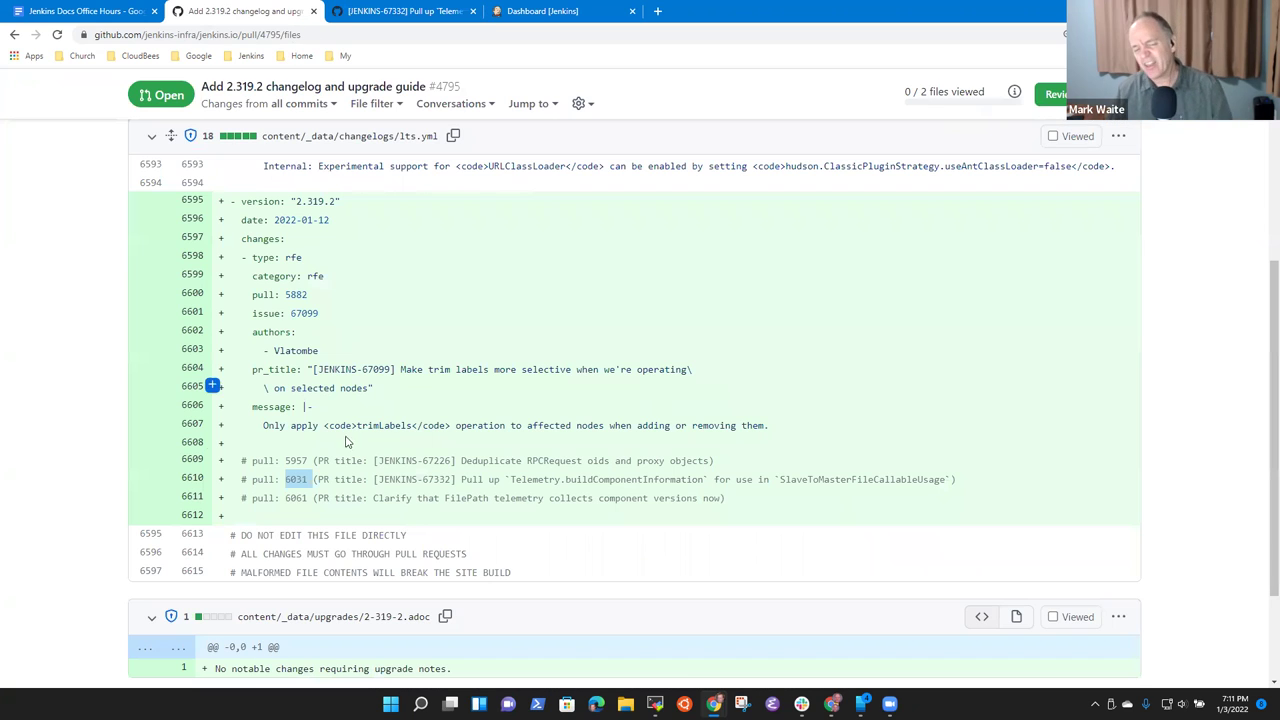
- Pick out 6061 on diff line 6611 and change the PR tab's URL from 6031 to 6061
double_click(297, 497)
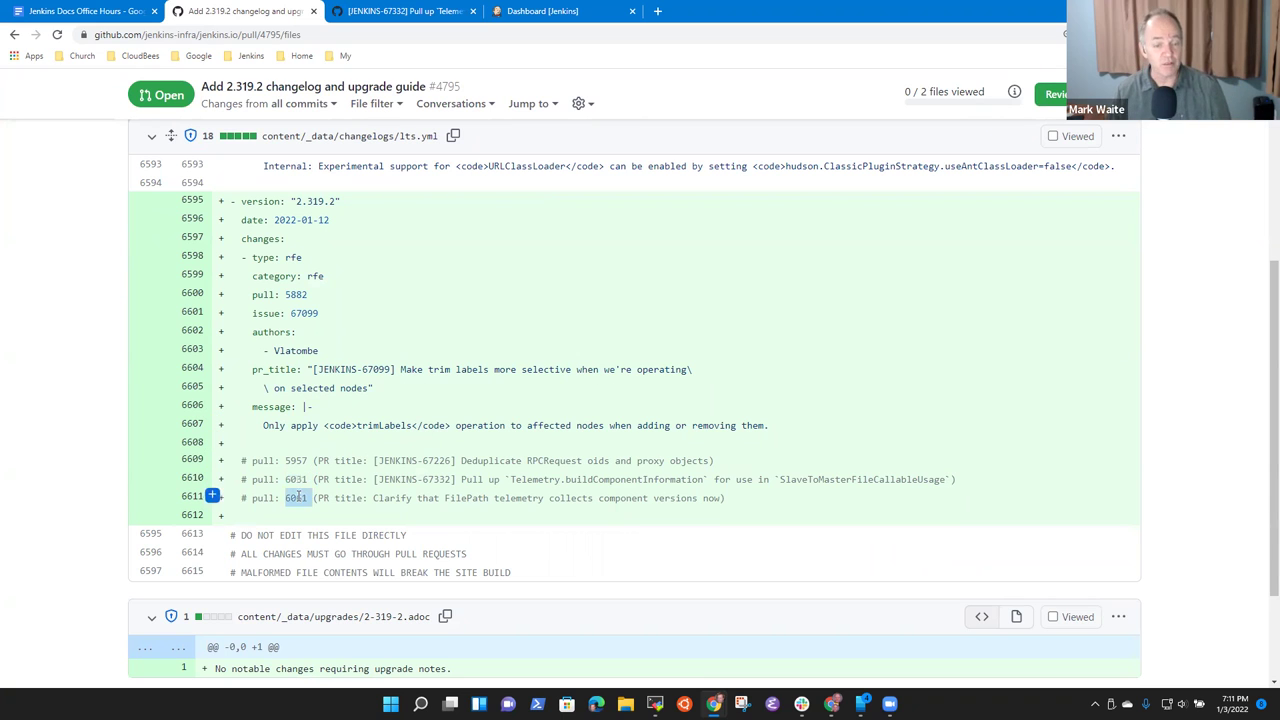
left_click(420, 12)
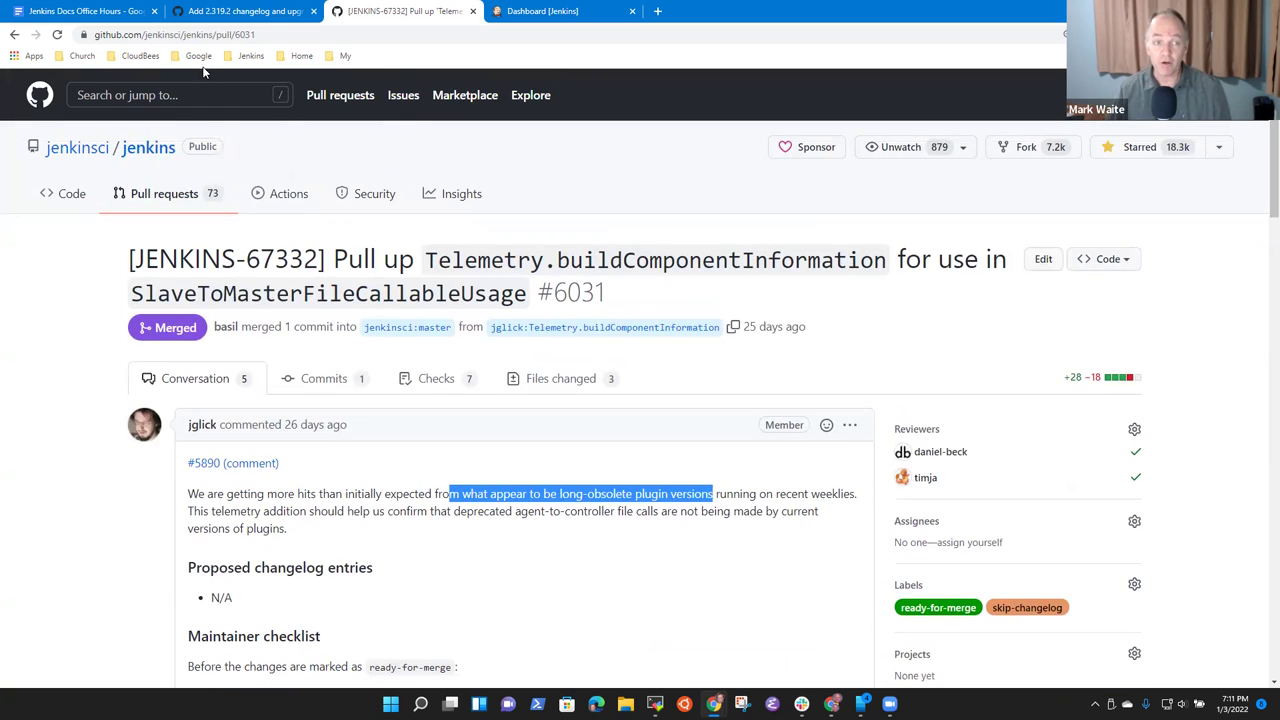
left_click(278, 36)
double_click(278, 35)
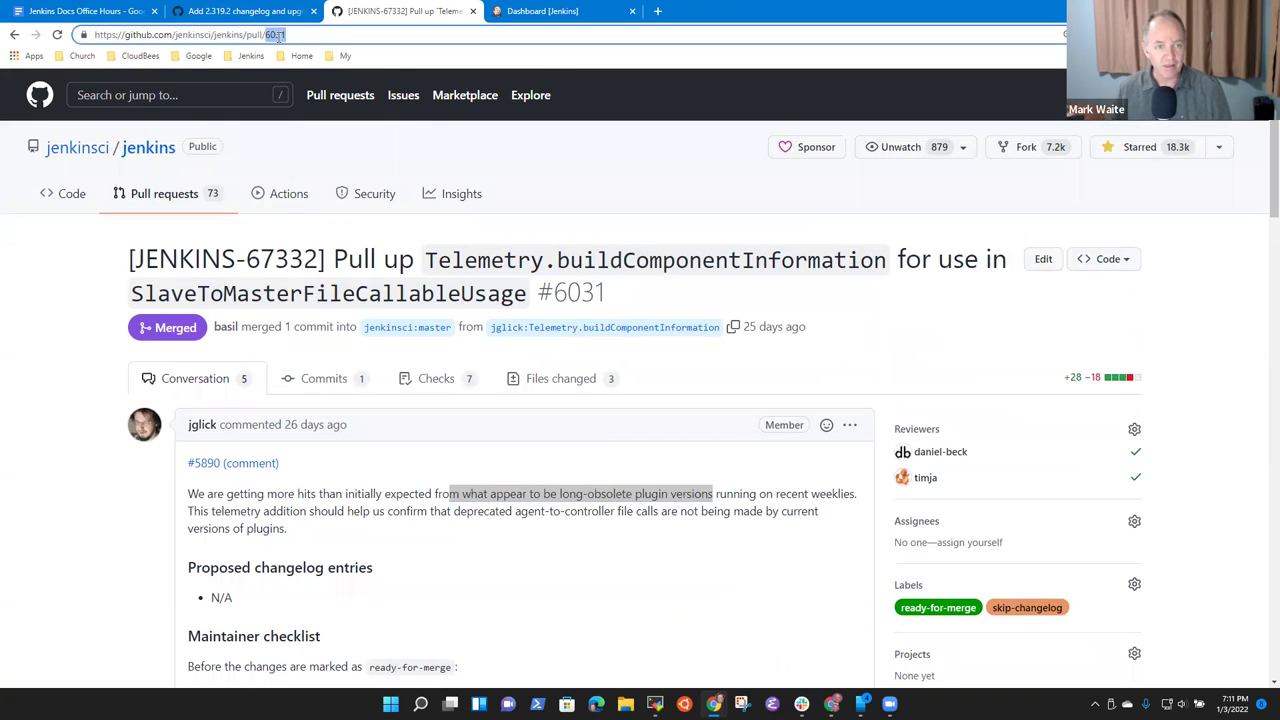
type("6061")
key("Return")
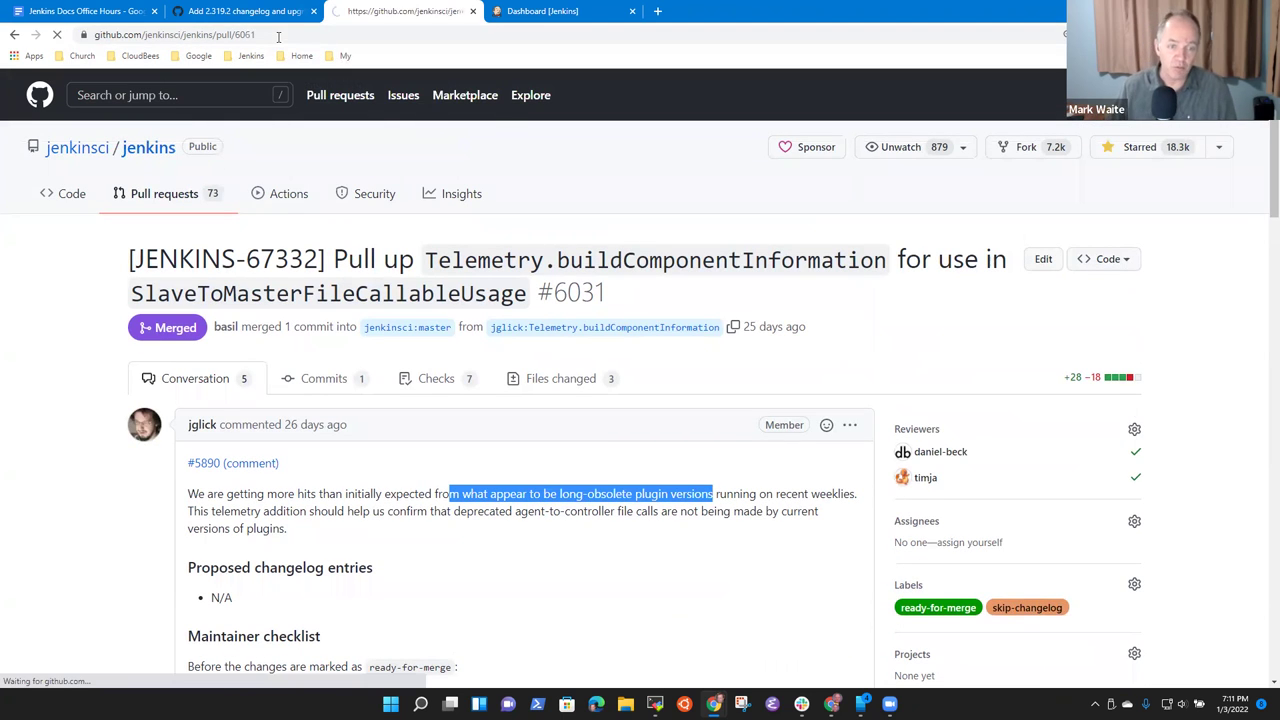
scroll(222, 320, "down", 1)
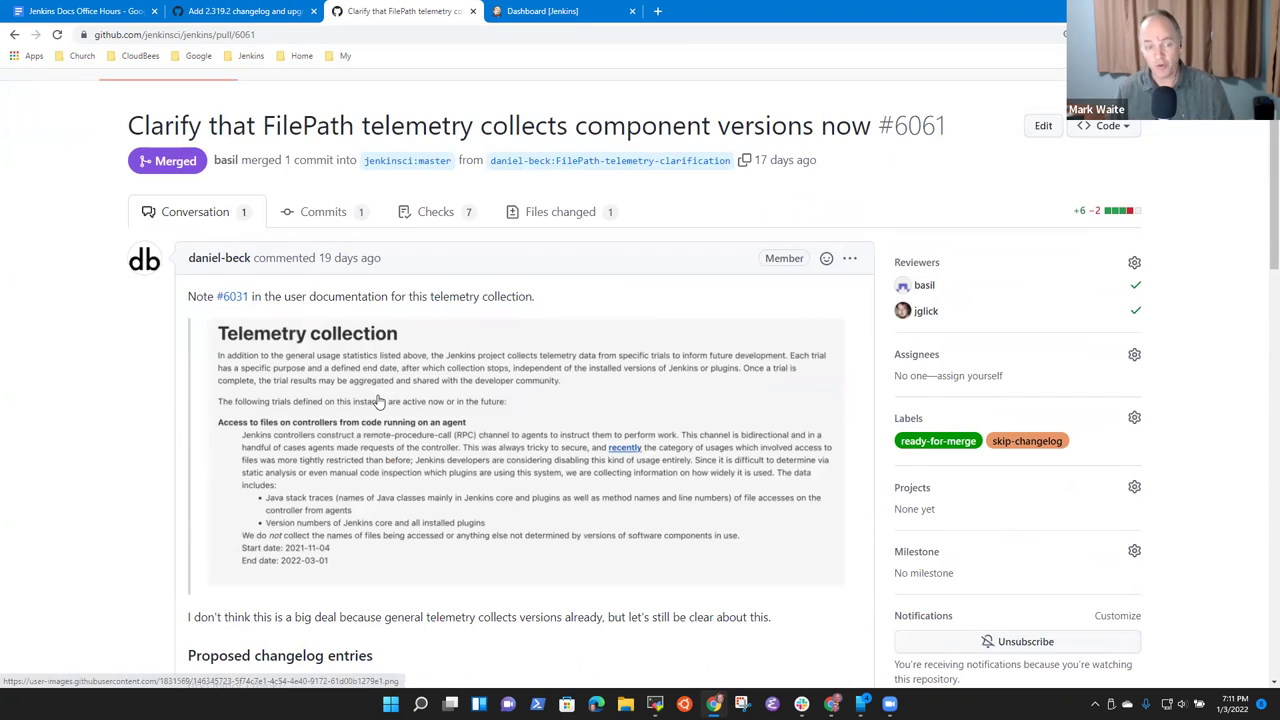
scroll(375, 345, "down", 1)
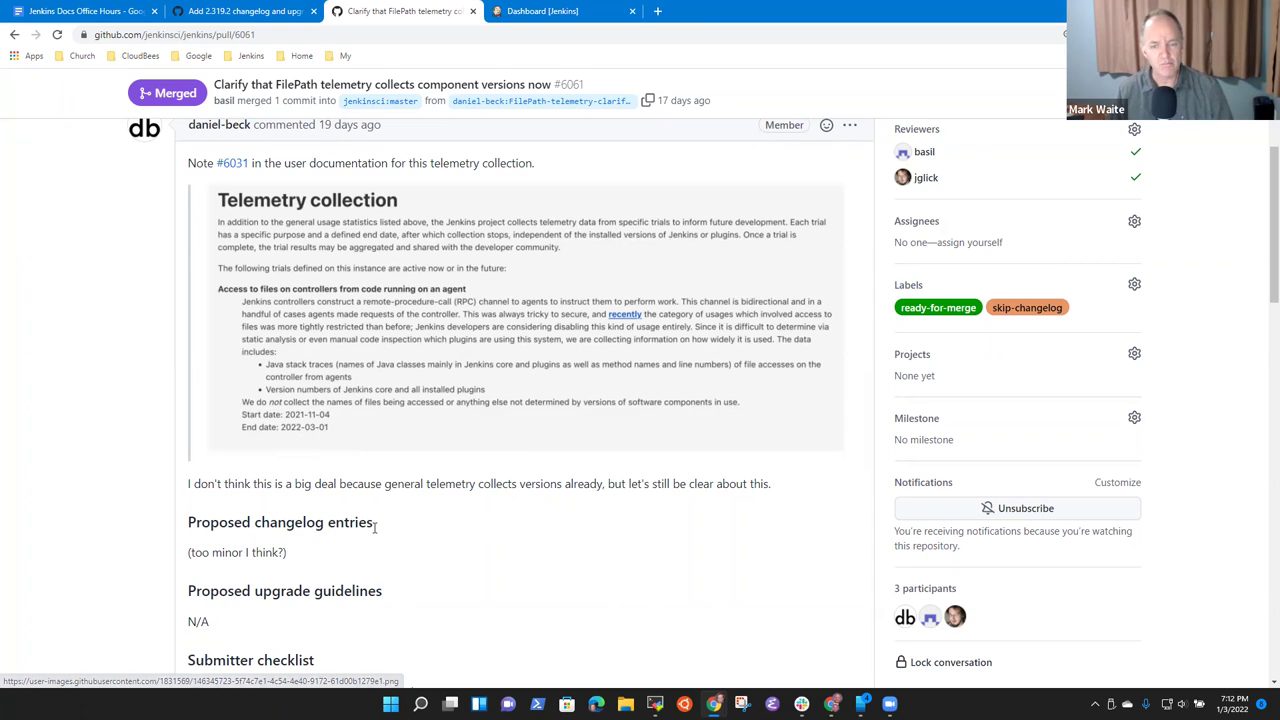
scroll(517, 491, "up", 3)
scroll(517, 503, "down", 4)
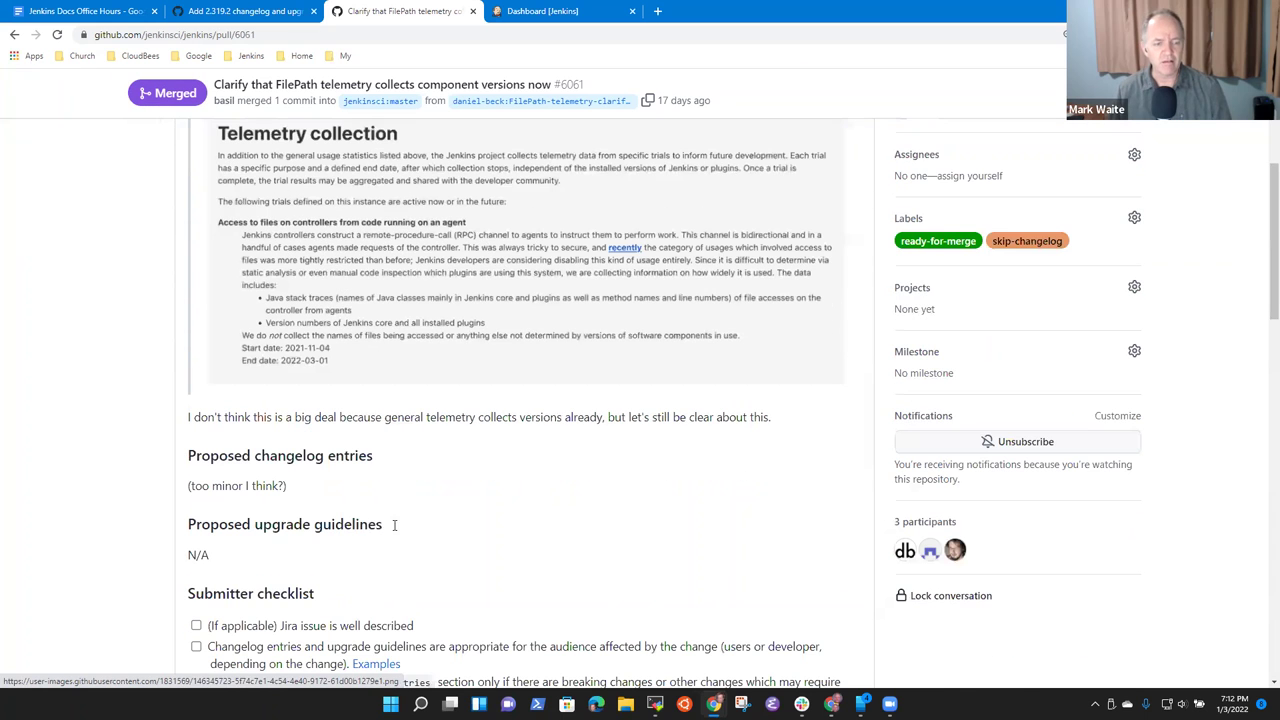
left_click_drag(298, 486, 186, 490)
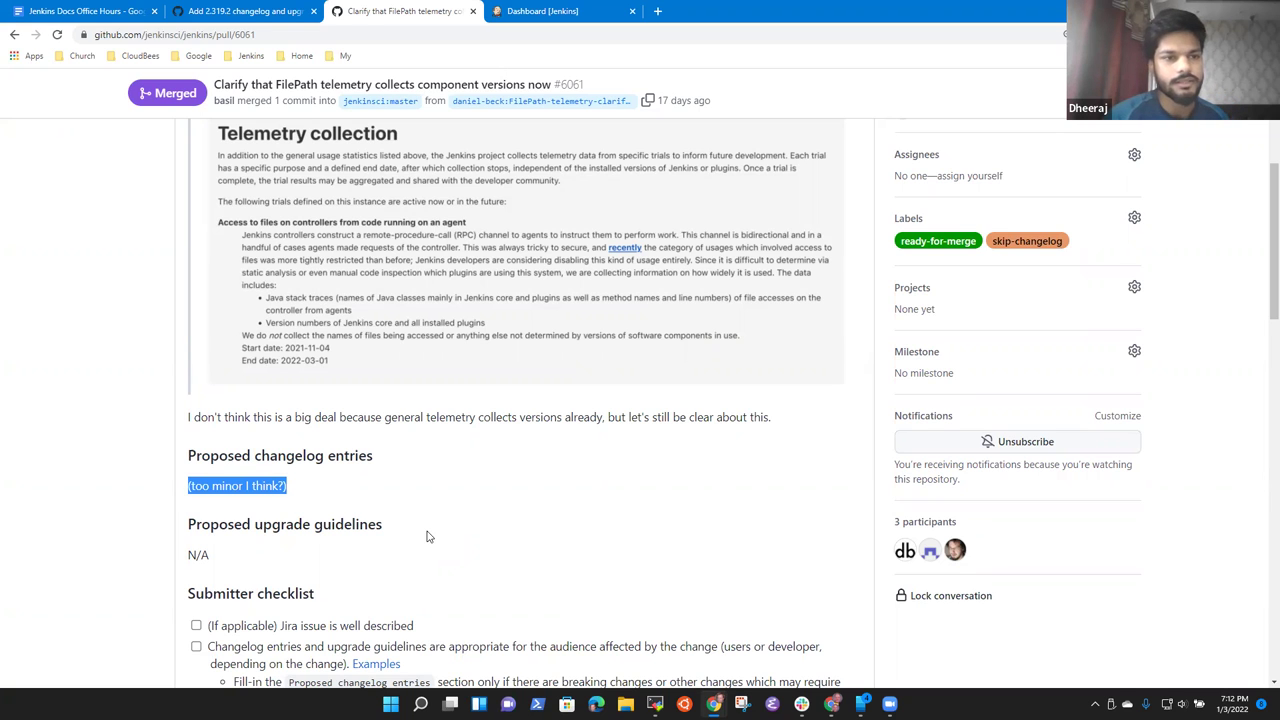
scroll(390, 470, "up", 1)
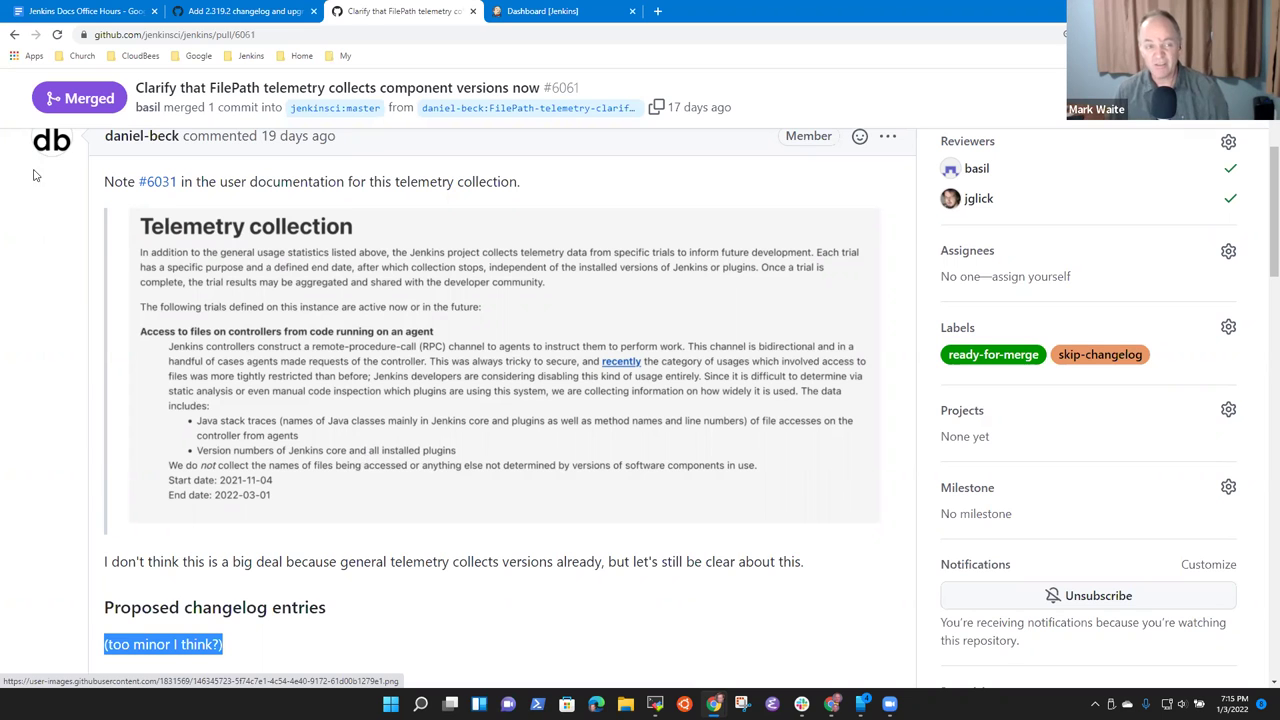
- Read the enlarged Conversation of the 2.319.2 changelog PR #4795, then return to the Office Hours notes
left_click(238, 18)
key("ctrl+plus")
scroll(420, 580, "down", 3)
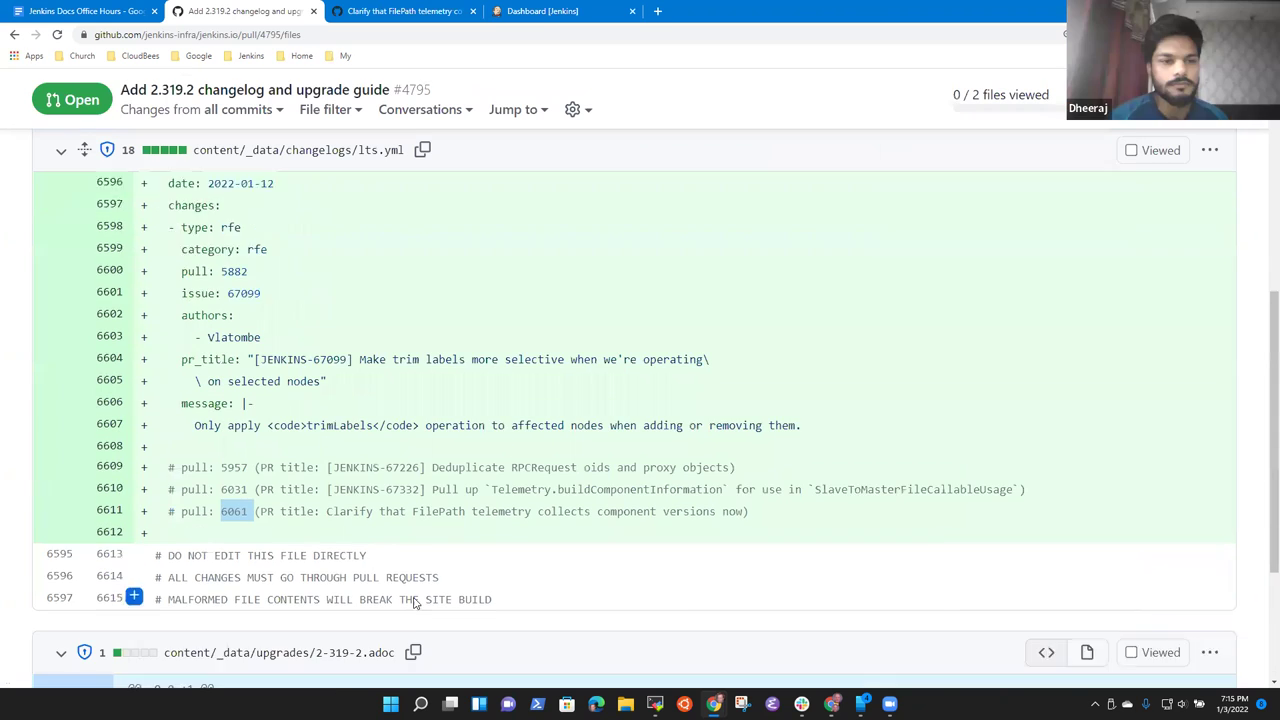
scroll(417, 545, "up", 5)
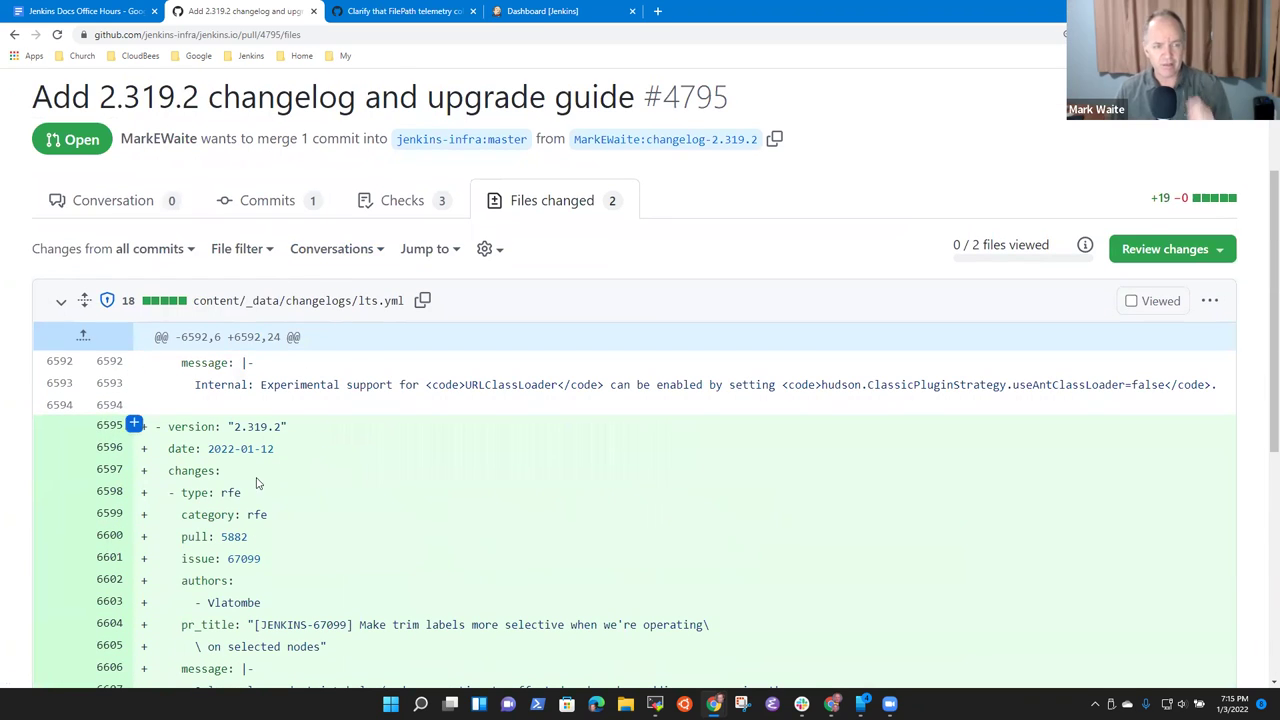
left_click(119, 205)
scroll(414, 457, "down", 5)
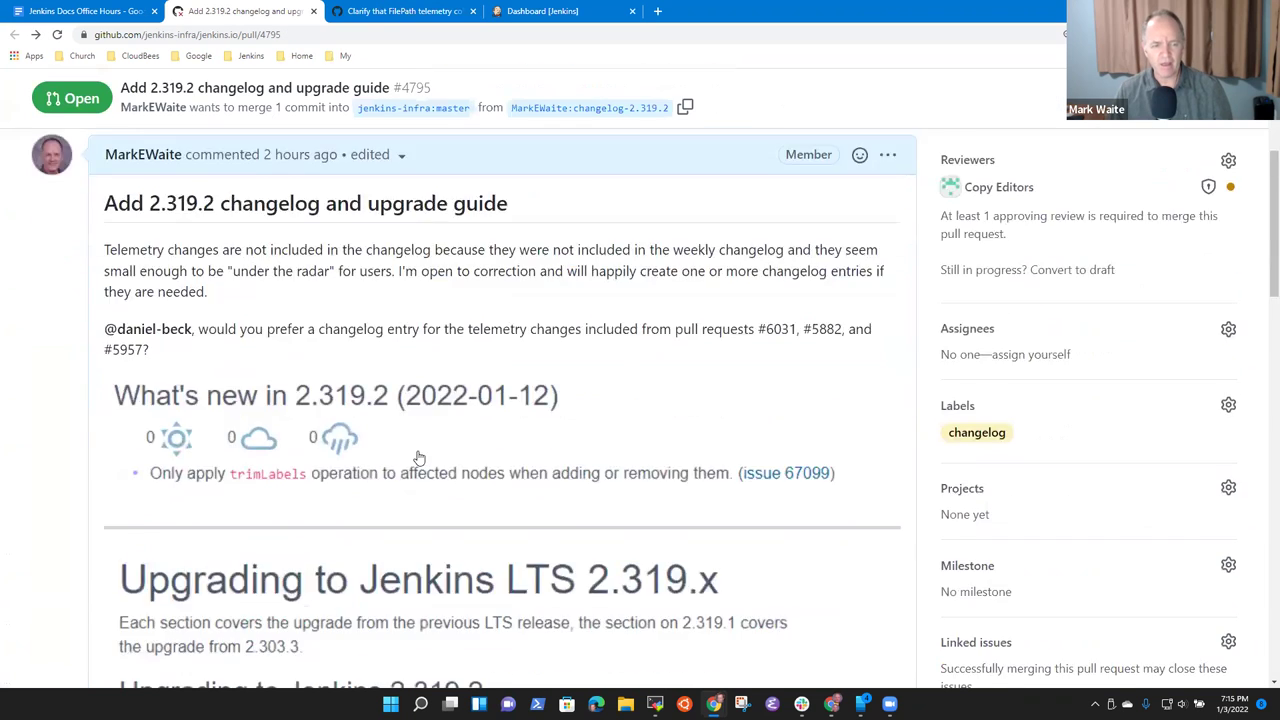
scroll(464, 407, "up", 1)
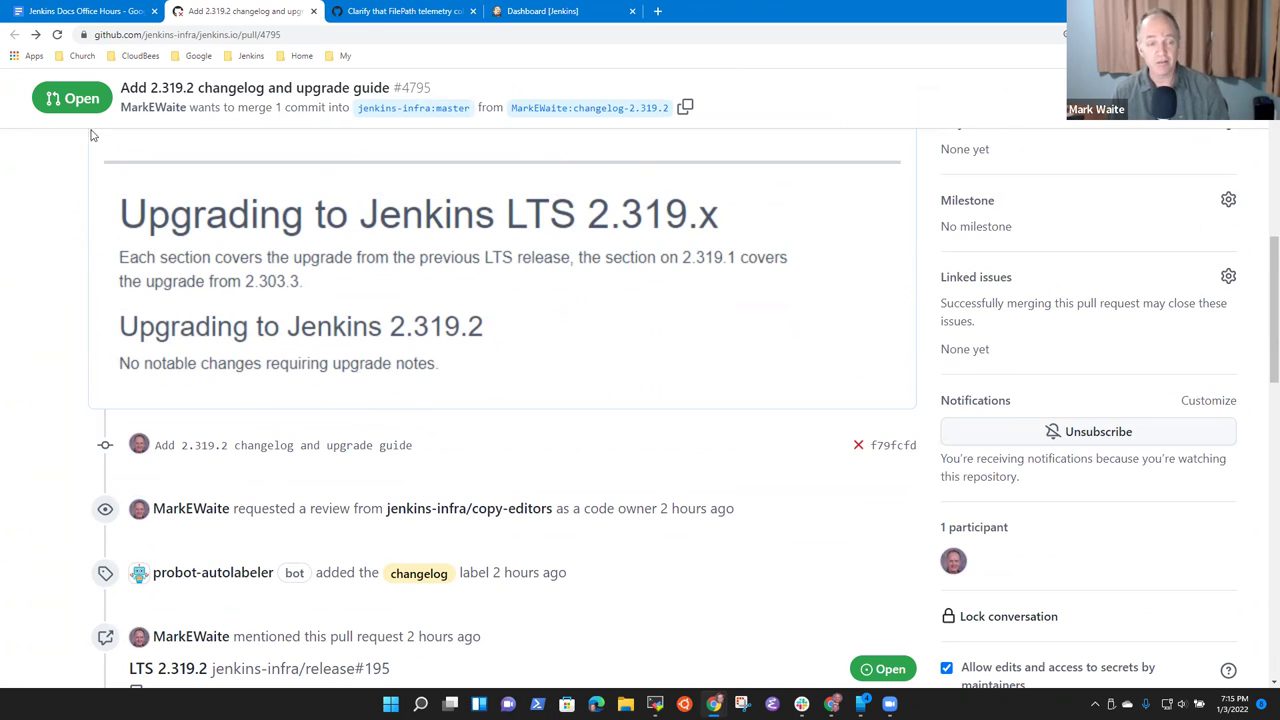
scroll(490, 382, "up", 2)
scroll(508, 384, "up", 3)
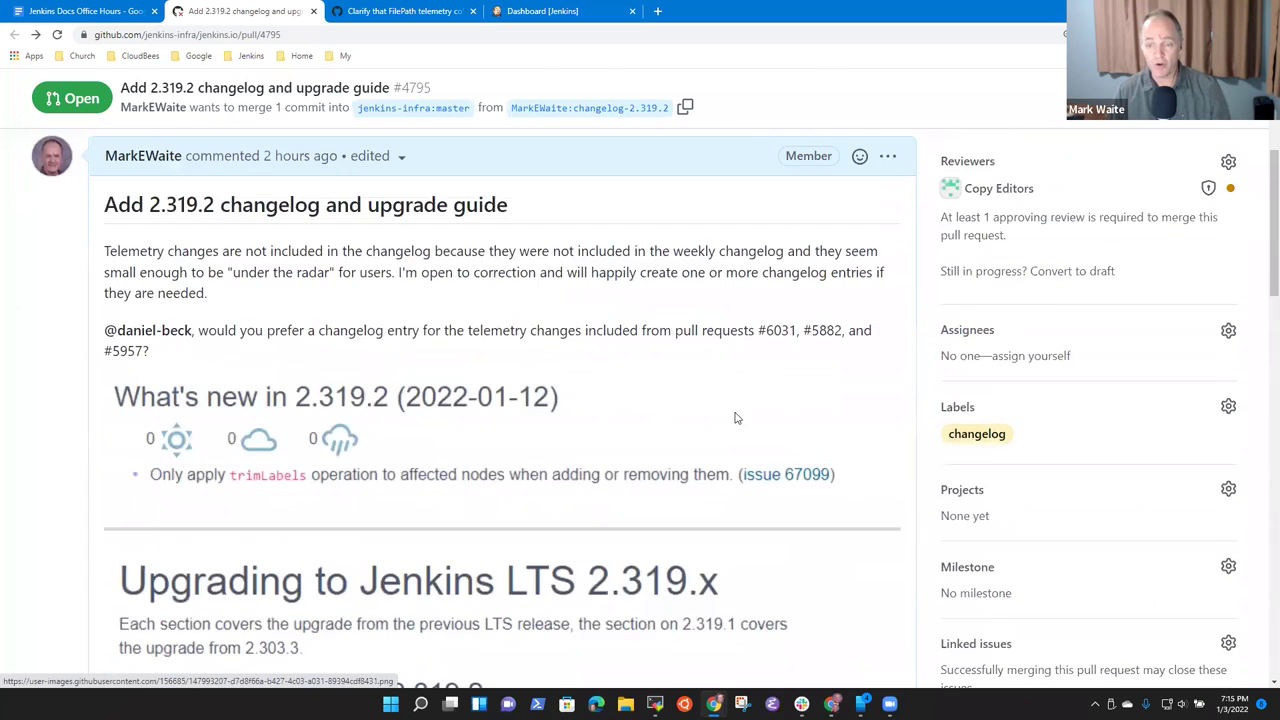
left_click(112, 11)
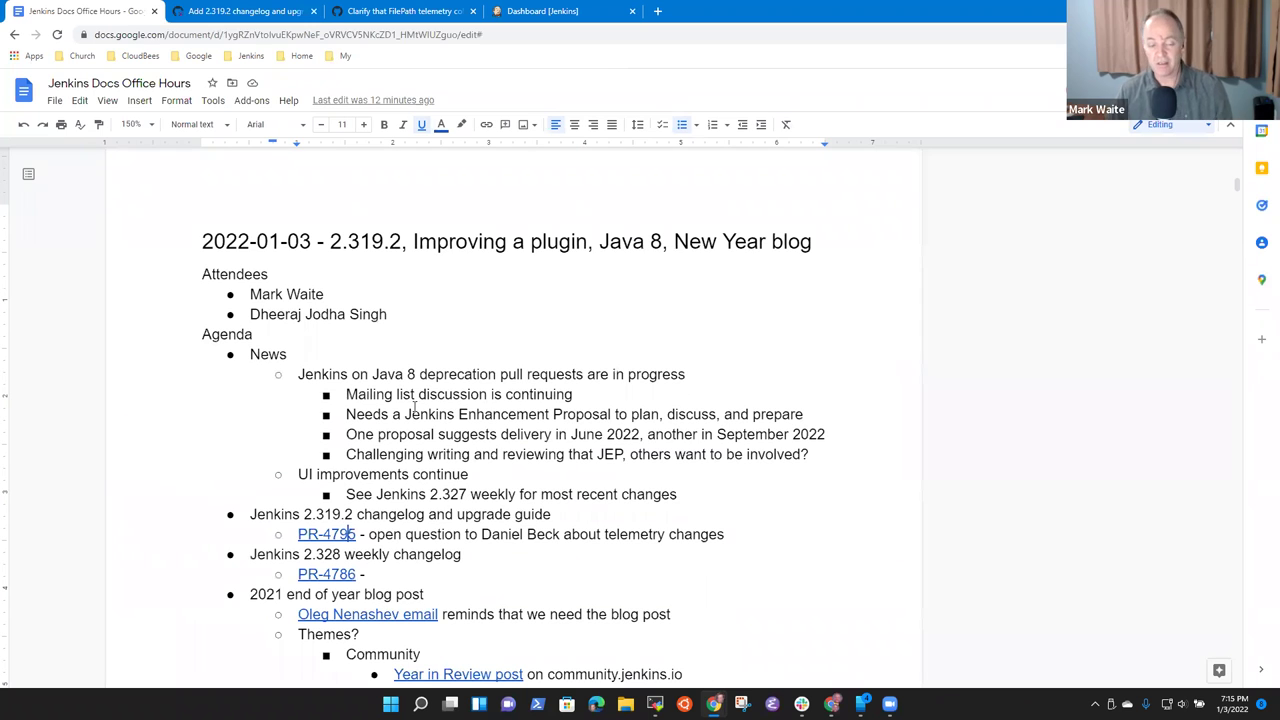
- Follow the PR-4786 link under the 2.328 weekly changelog item to its GitHub pull request
scroll(414, 407, "down", 1)
left_click(391, 444)
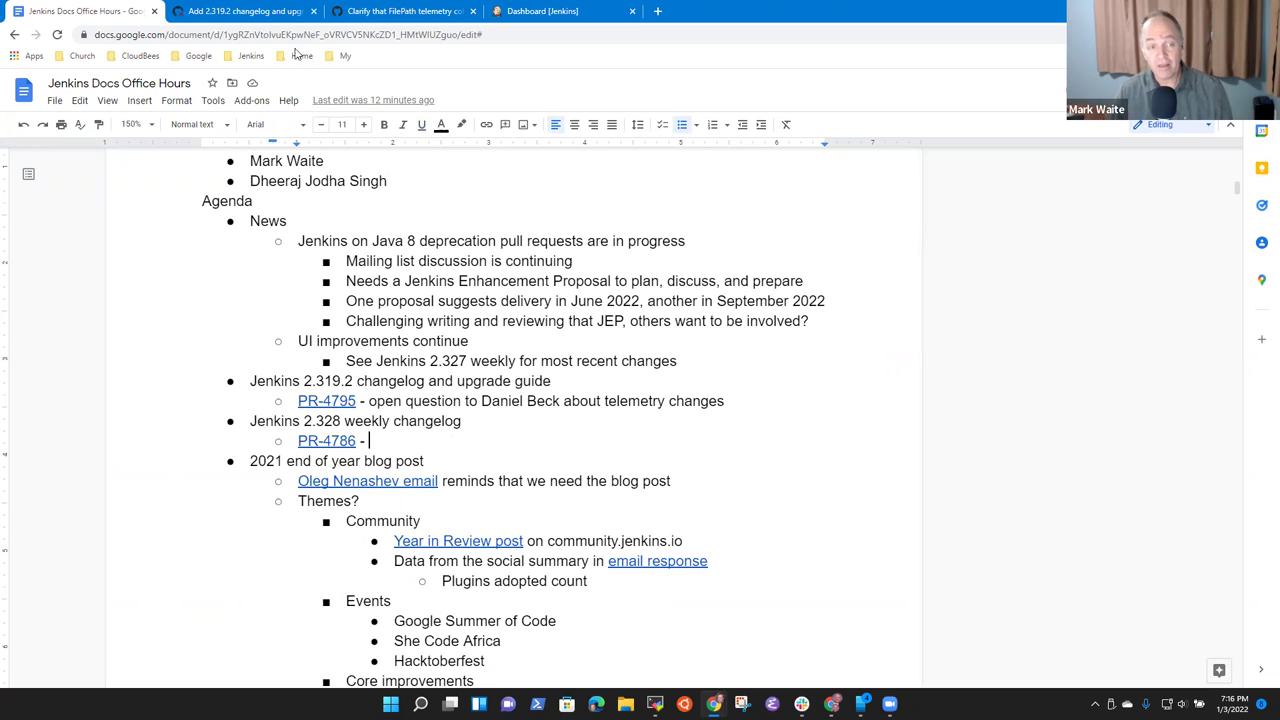
left_click(295, 11)
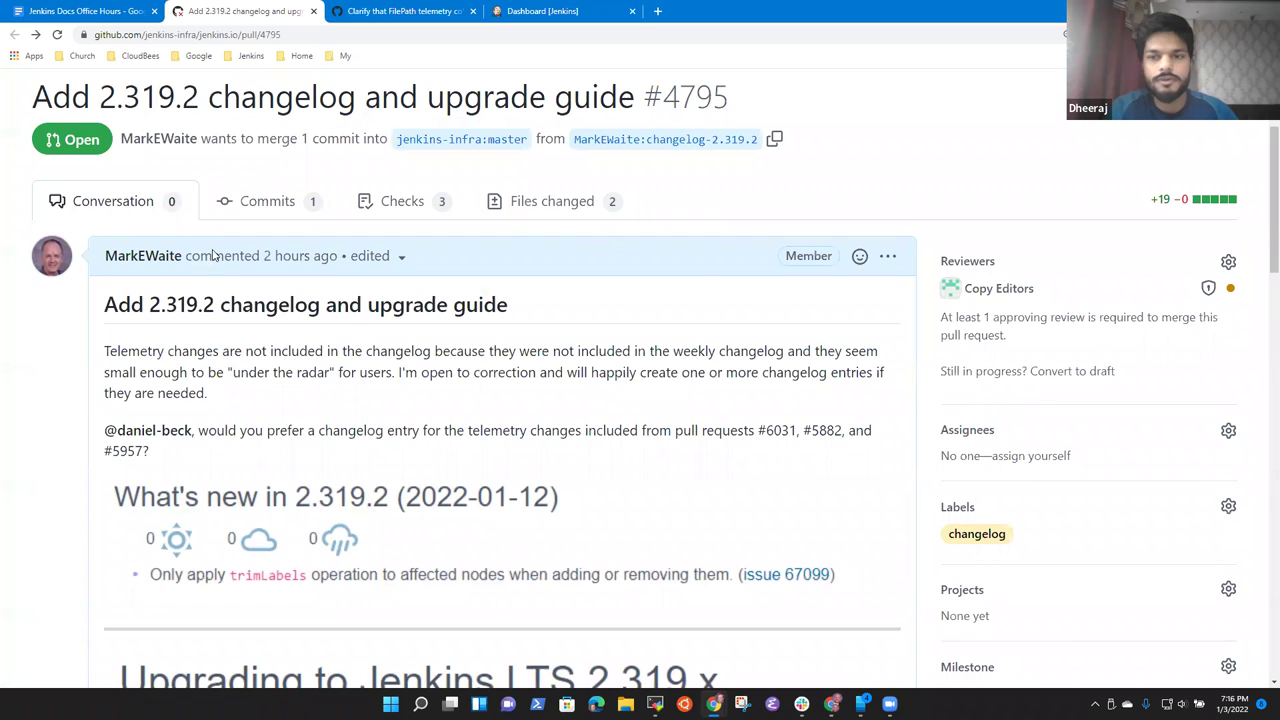
left_click(102, 14)
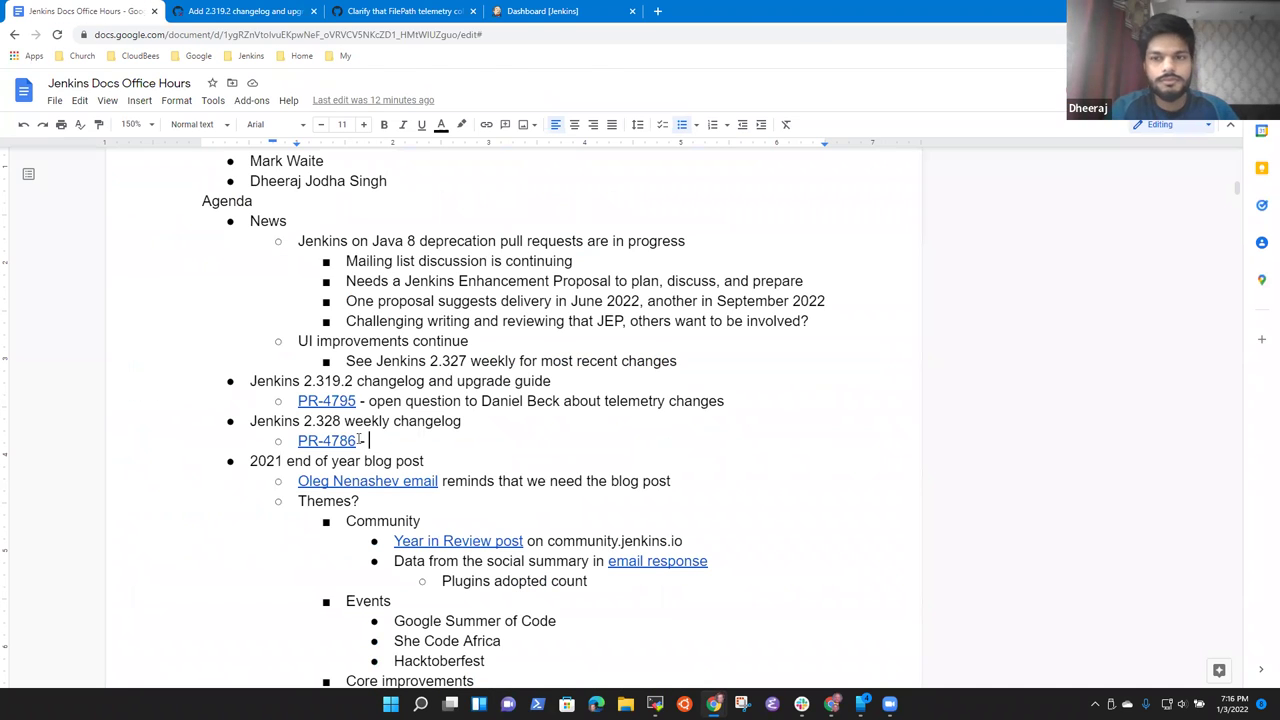
left_click(325, 440)
left_click(418, 466)
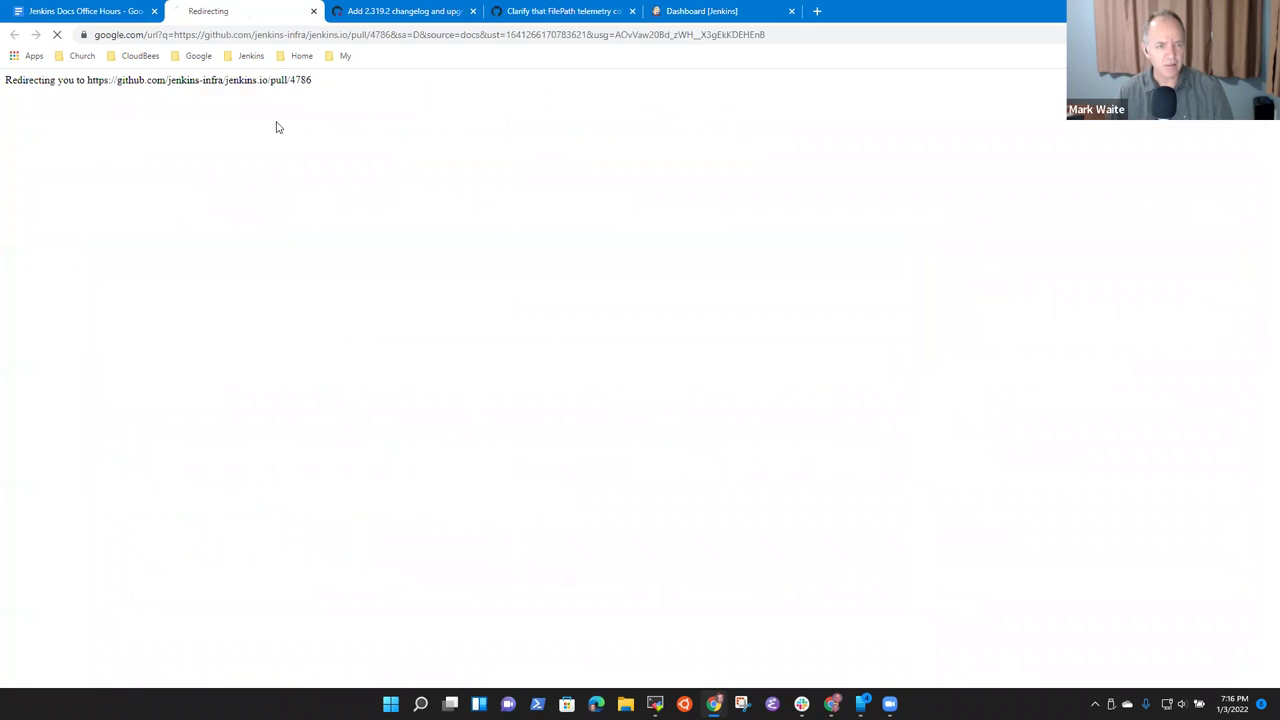
scroll(388, 231, "down", 2)
left_click(287, 207)
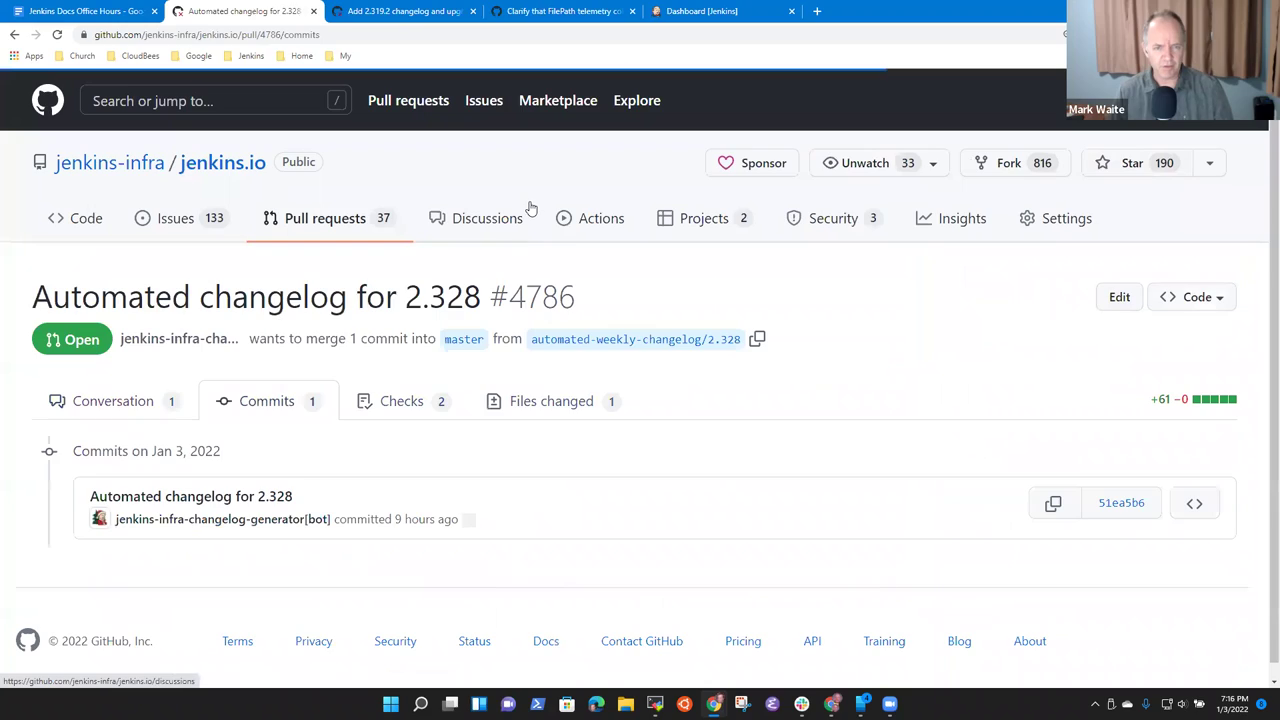
left_click(530, 402)
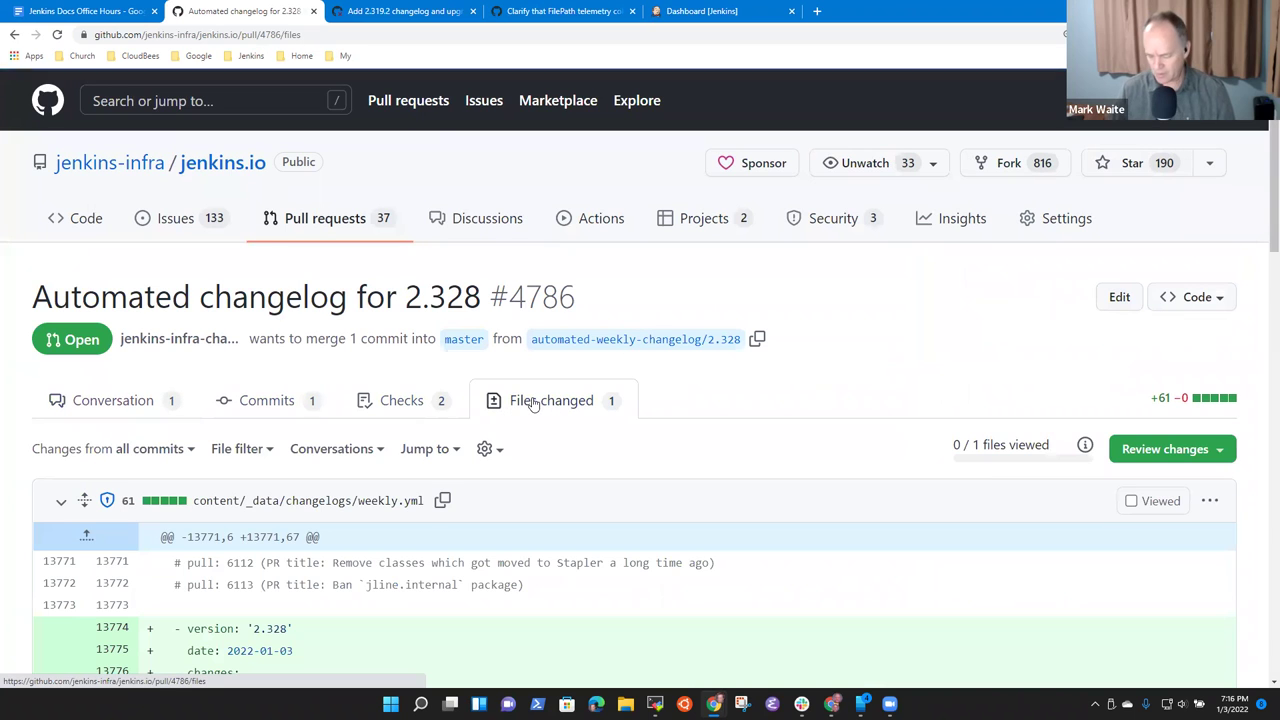
key("F11")
scroll(528, 428, "down", 4)
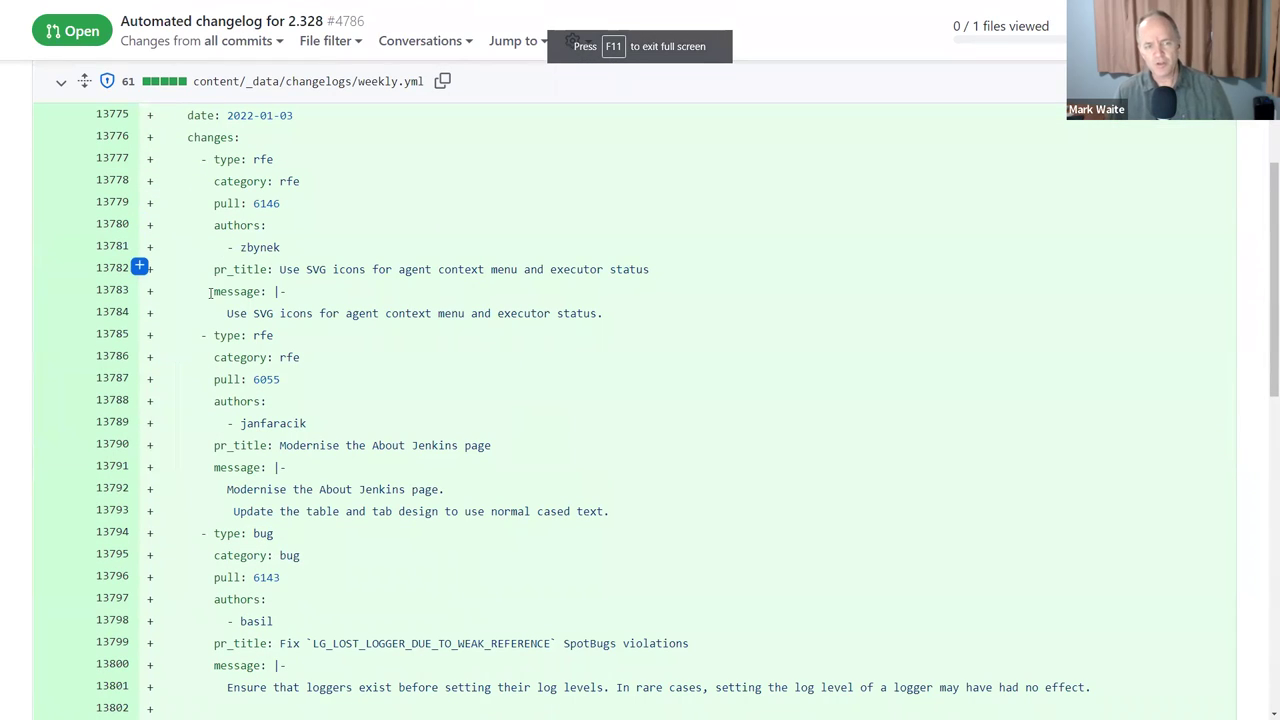
left_click_drag(225, 313, 601, 313)
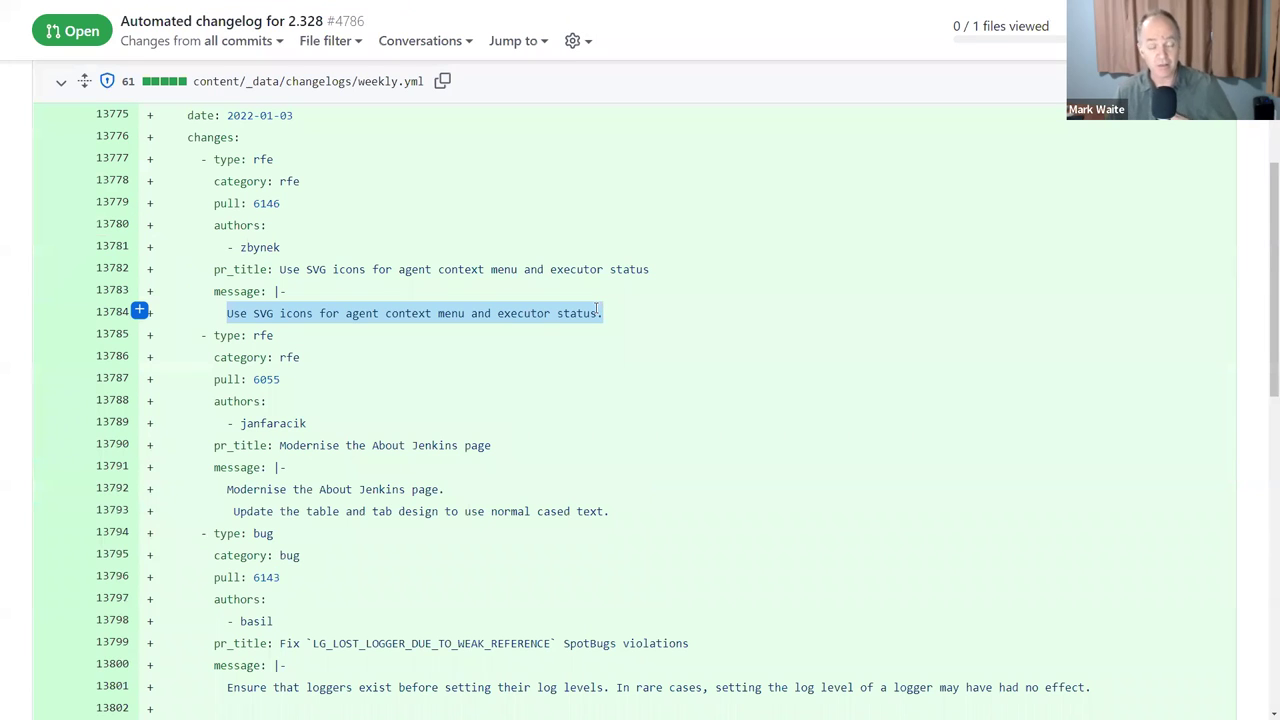
left_click(220, 316)
left_click_drag(226, 314, 506, 314)
left_click(508, 314)
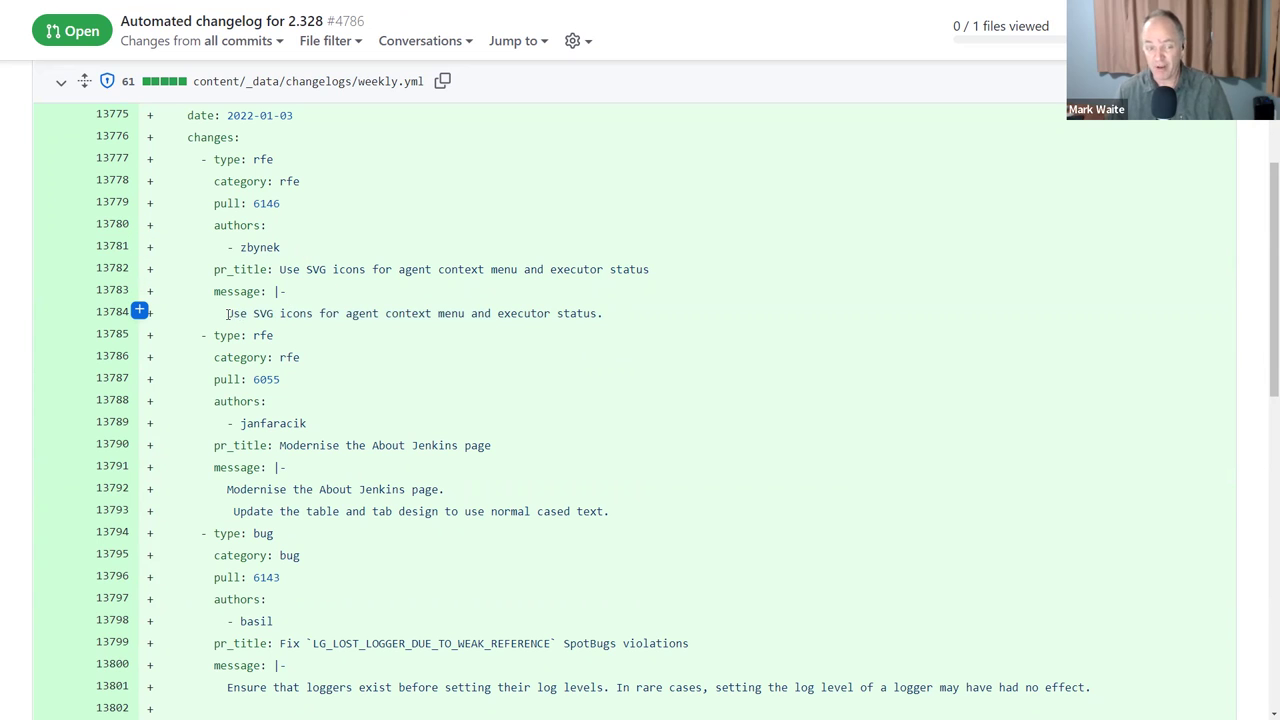
left_click_drag(227, 314, 602, 318)
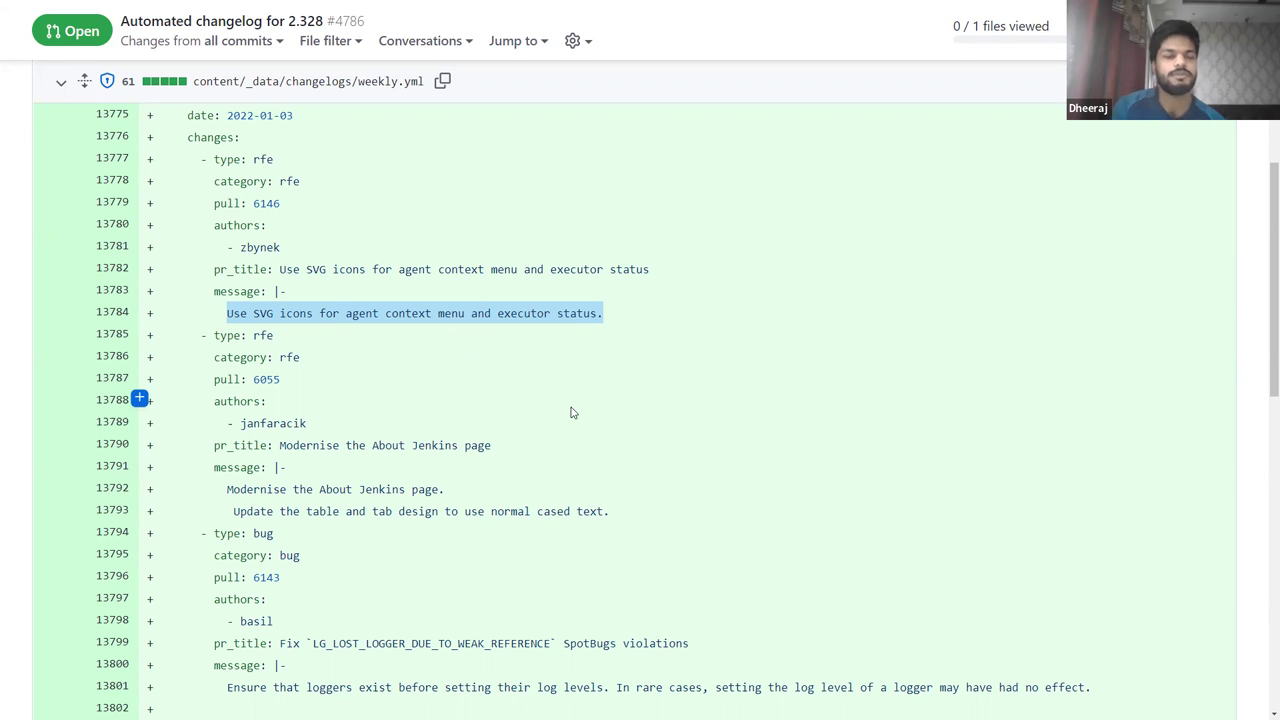
scroll(574, 420, "down", 2)
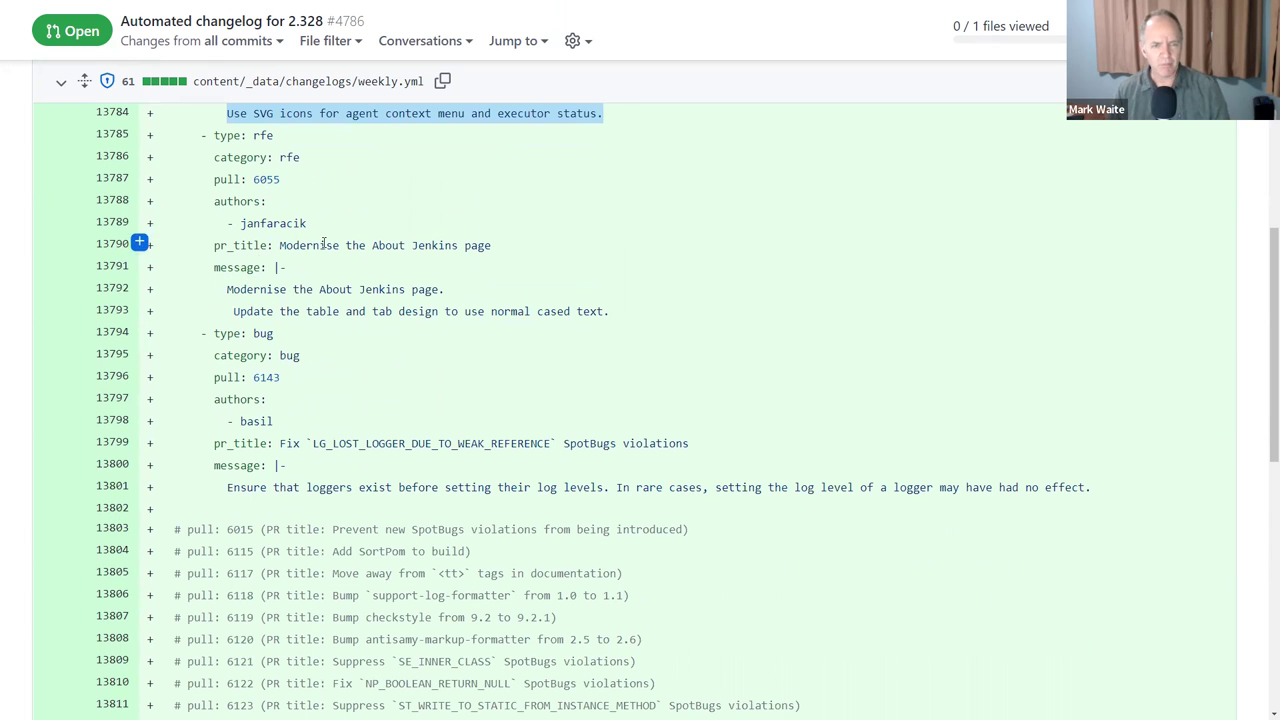
left_click_drag(228, 289, 443, 289)
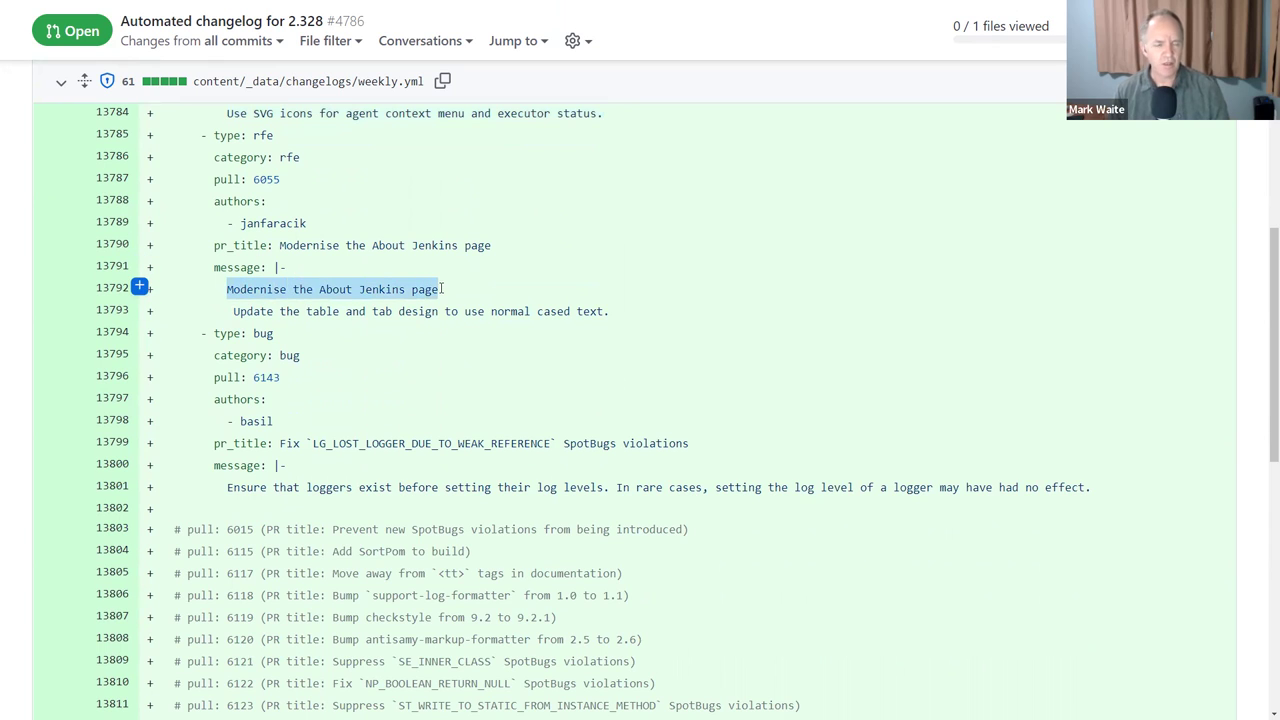
left_click(236, 309)
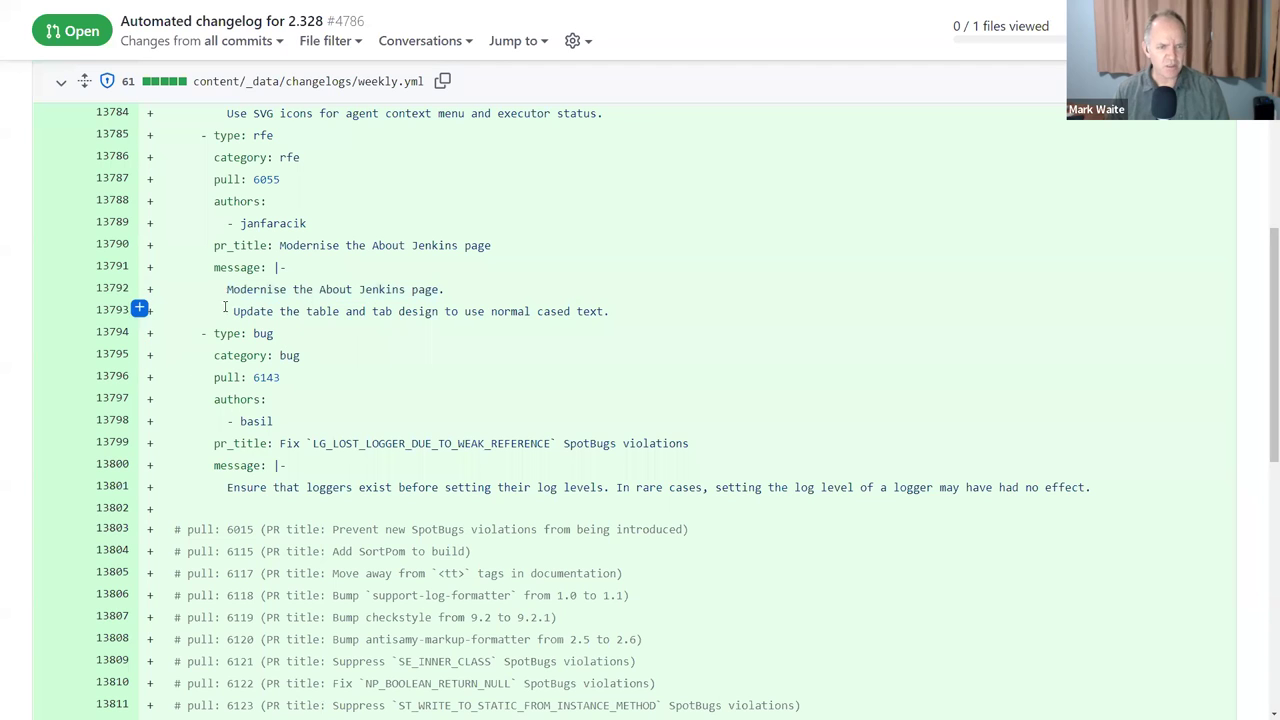
left_click_drag(226, 307, 233, 310)
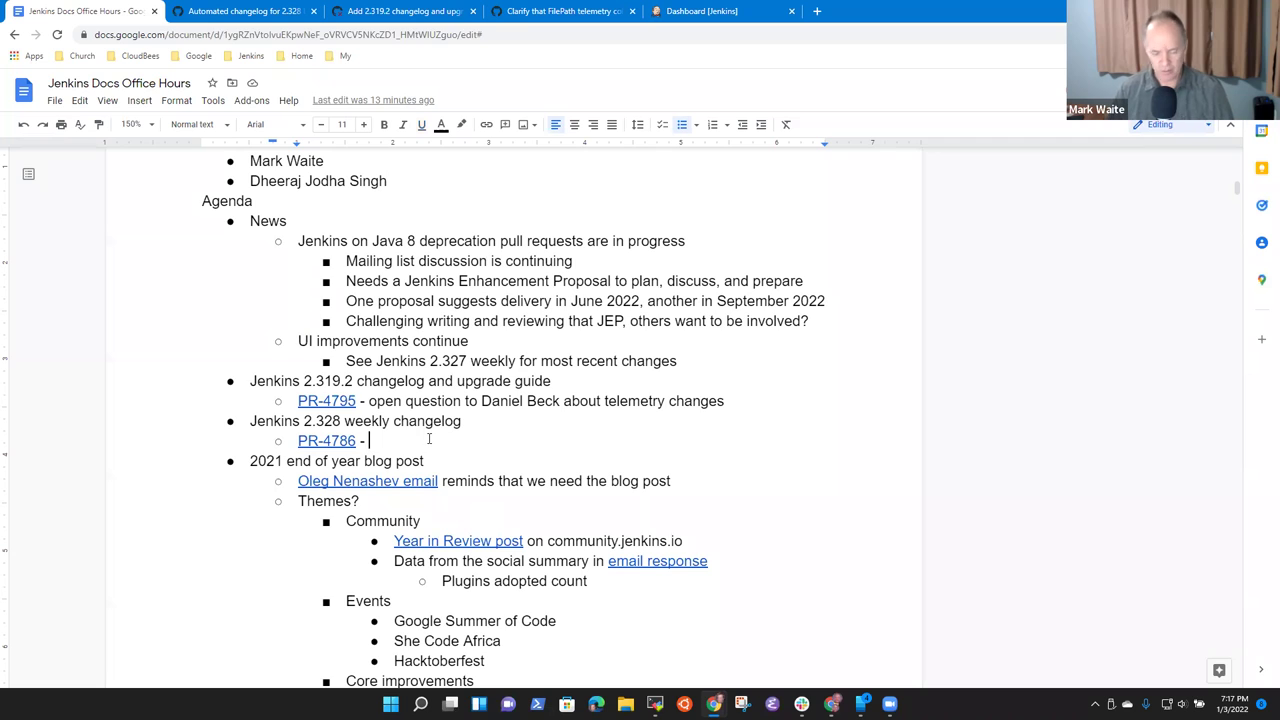
- After 'PR-4786 - ', write 'May need a white space adjustment after release for the "About Page" description'
type("May be")
key("BackSpace")
key("BackSpace")
type("need a white")
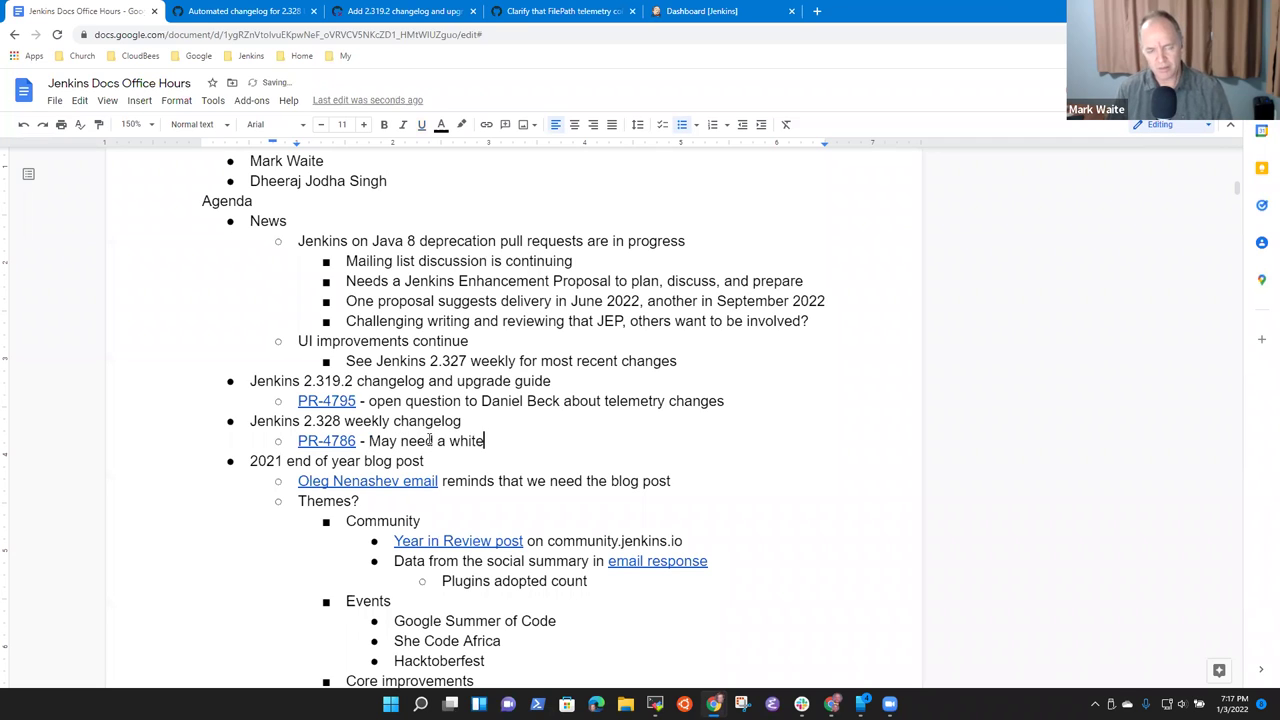
type(" space ad")
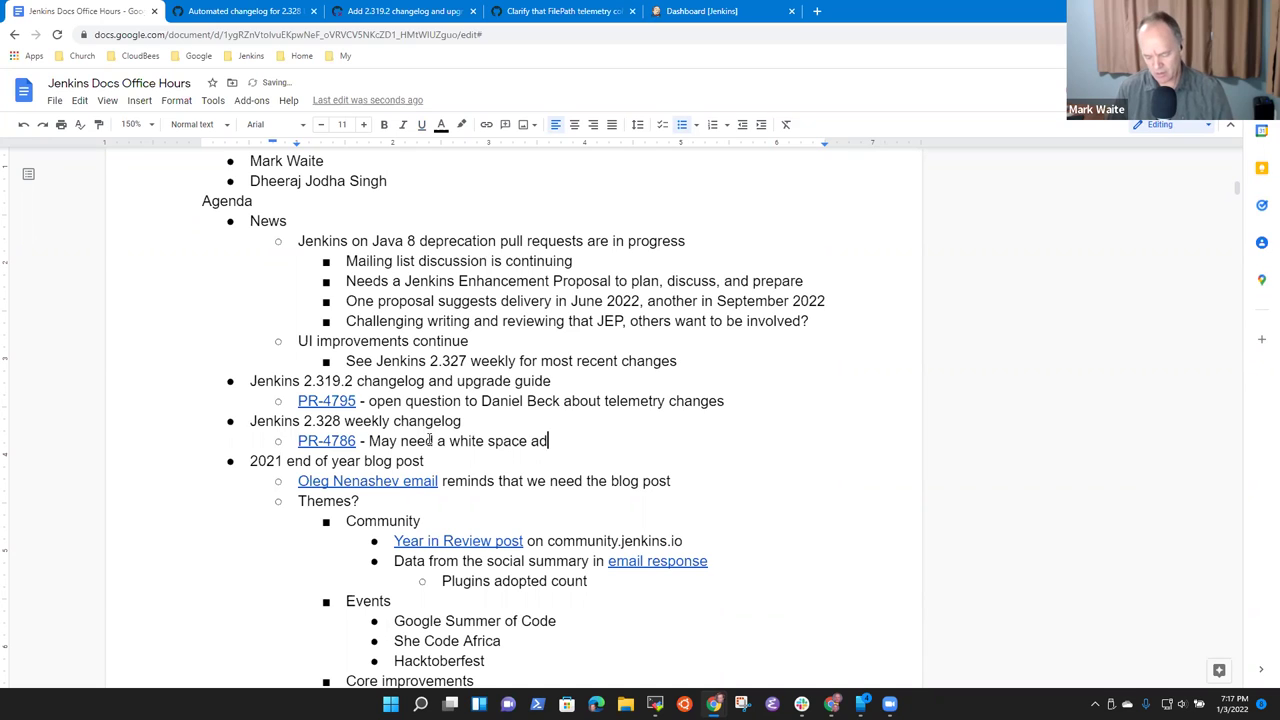
type("justment after release")
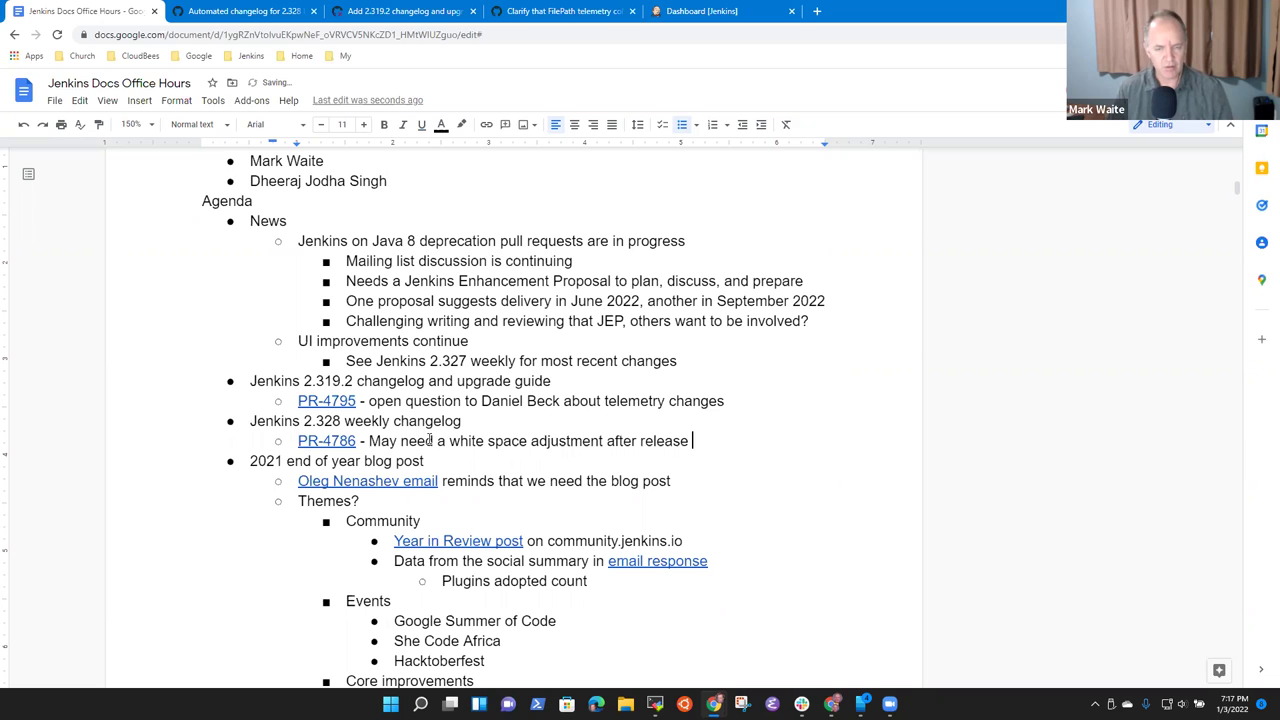
type("for the ")
type("\"About ")
type("Page\" scre")
key("BackSpace")
key("BackSpace")
key("BackSpace")
type("description")
key("ctrl+BackSpace")
type("descrioption")
key("BackSpace")
key("BackSpace")
key("BackSpace")
key("BackSpace")
key("BackSpace")
key("BackSpace")
- Finish the note's last word, then find pull 6055, the About Jenkins entry, in the weekly.yml diff
type("ption")
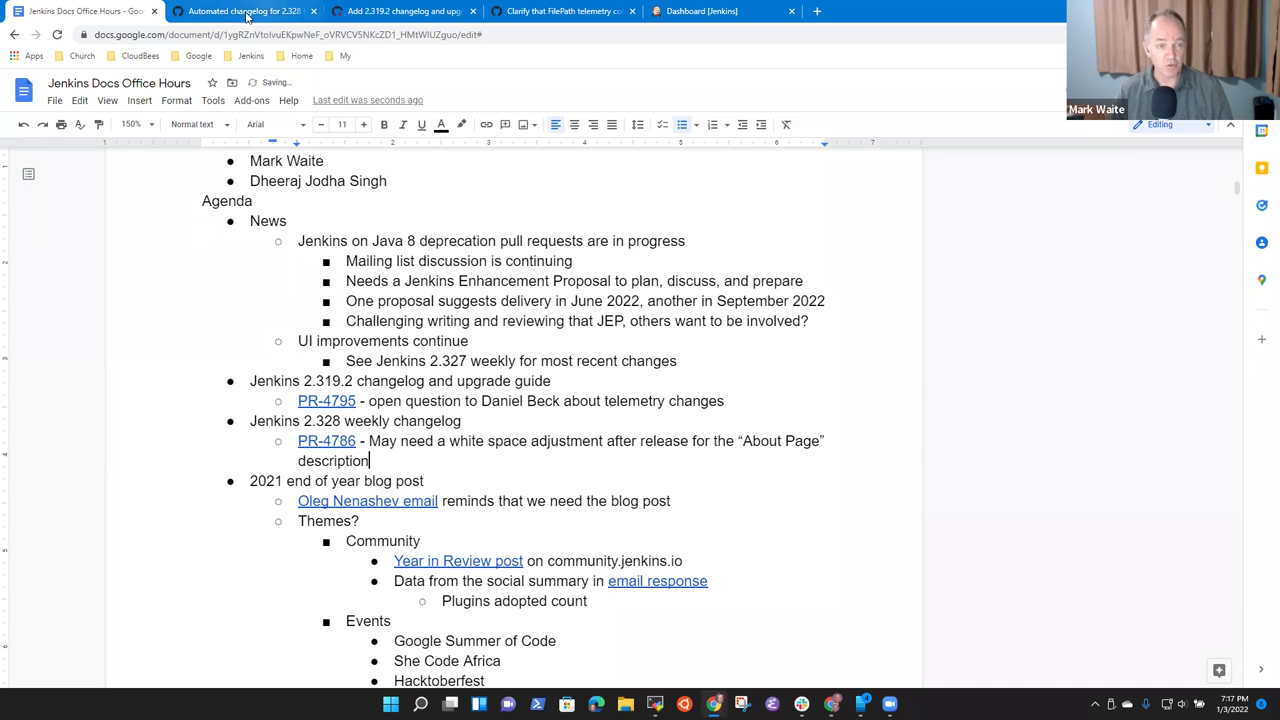
left_click(249, 11)
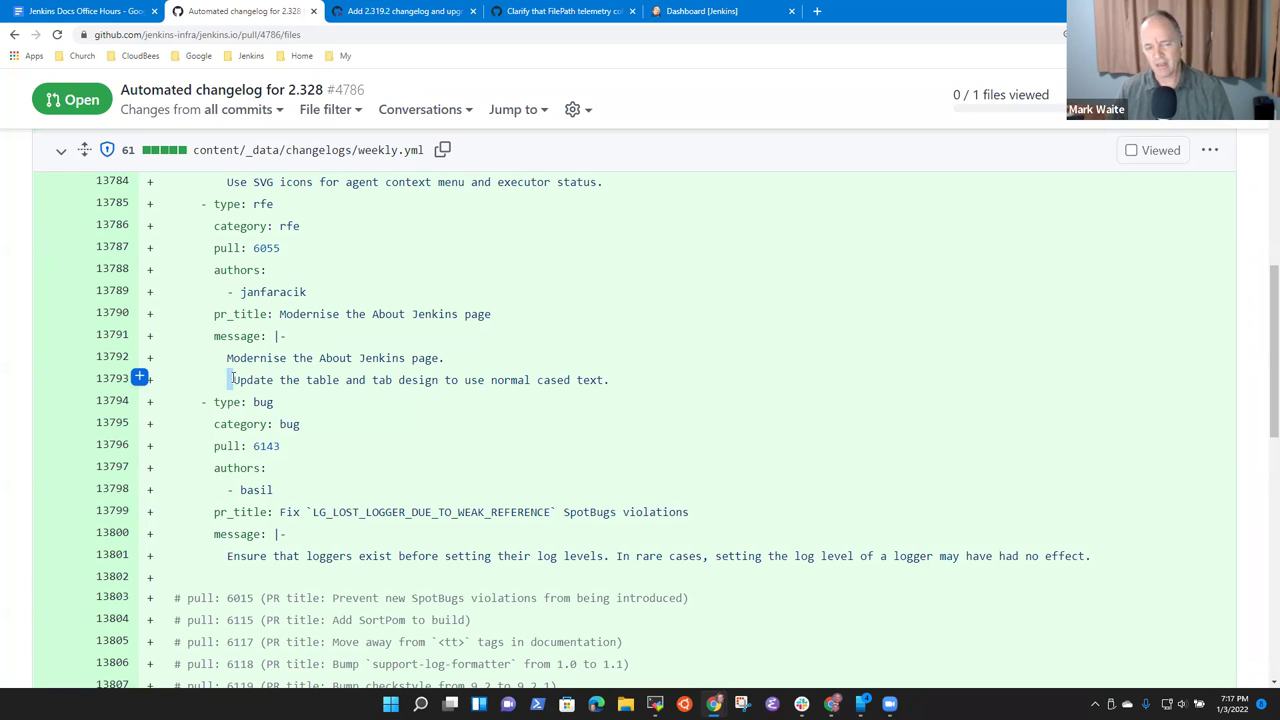
left_click_drag(227, 358, 452, 365)
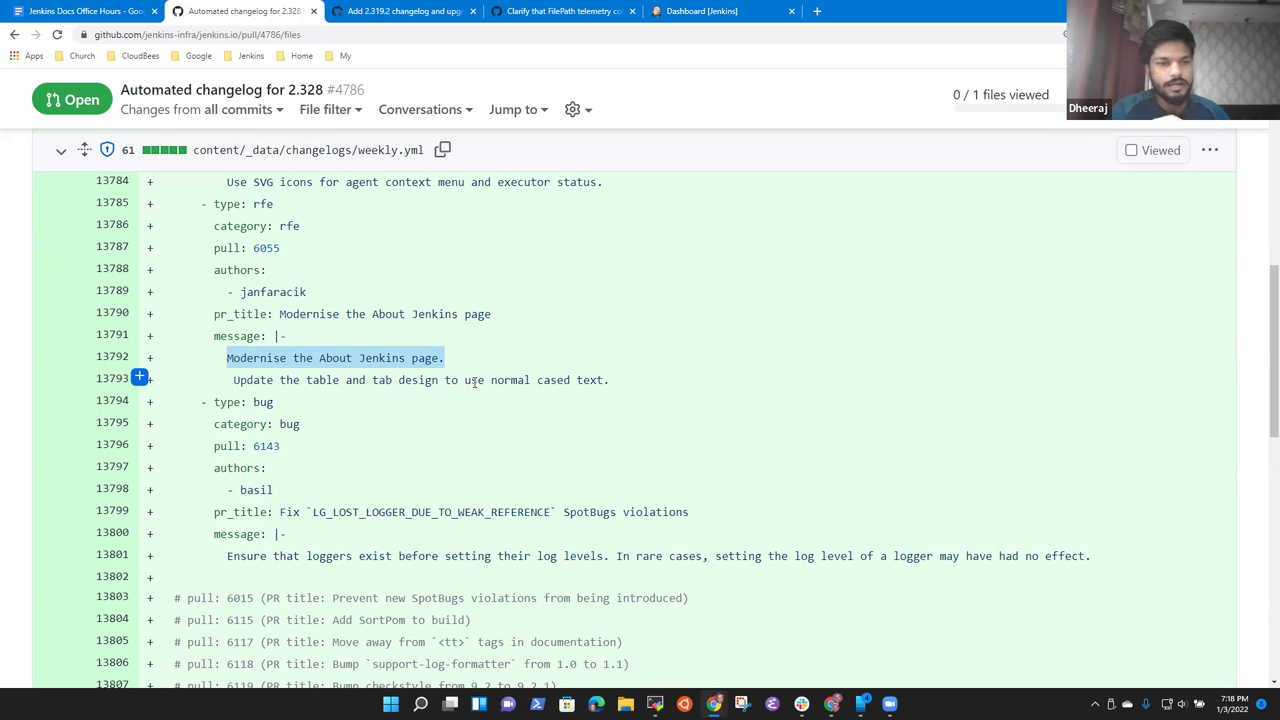
double_click(268, 248)
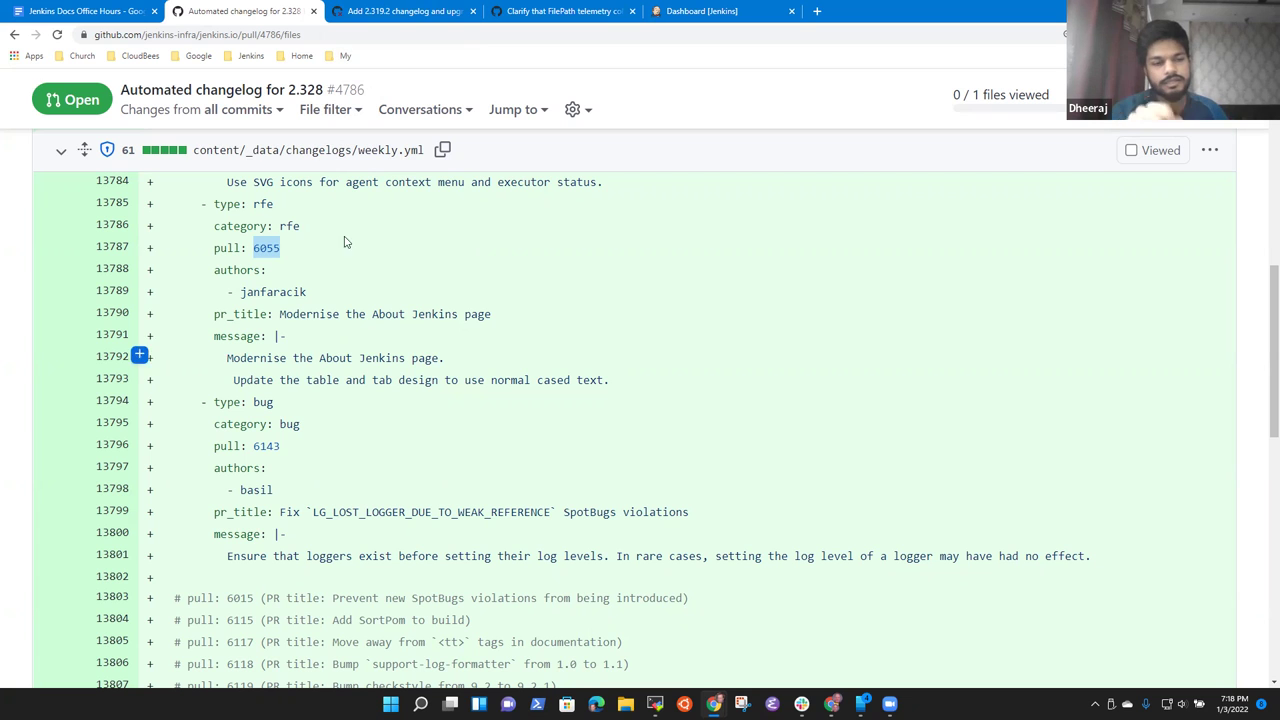
- Replace 4795 with 6055 in the jenkins.io pull request address, which loads a 404 page
left_click(411, 13)
key("ctrl+l")
key("BackSpace")
key("ctrl+z")
key("End")
key("ctrl+shift+Left")
type("6055")
key("Return")
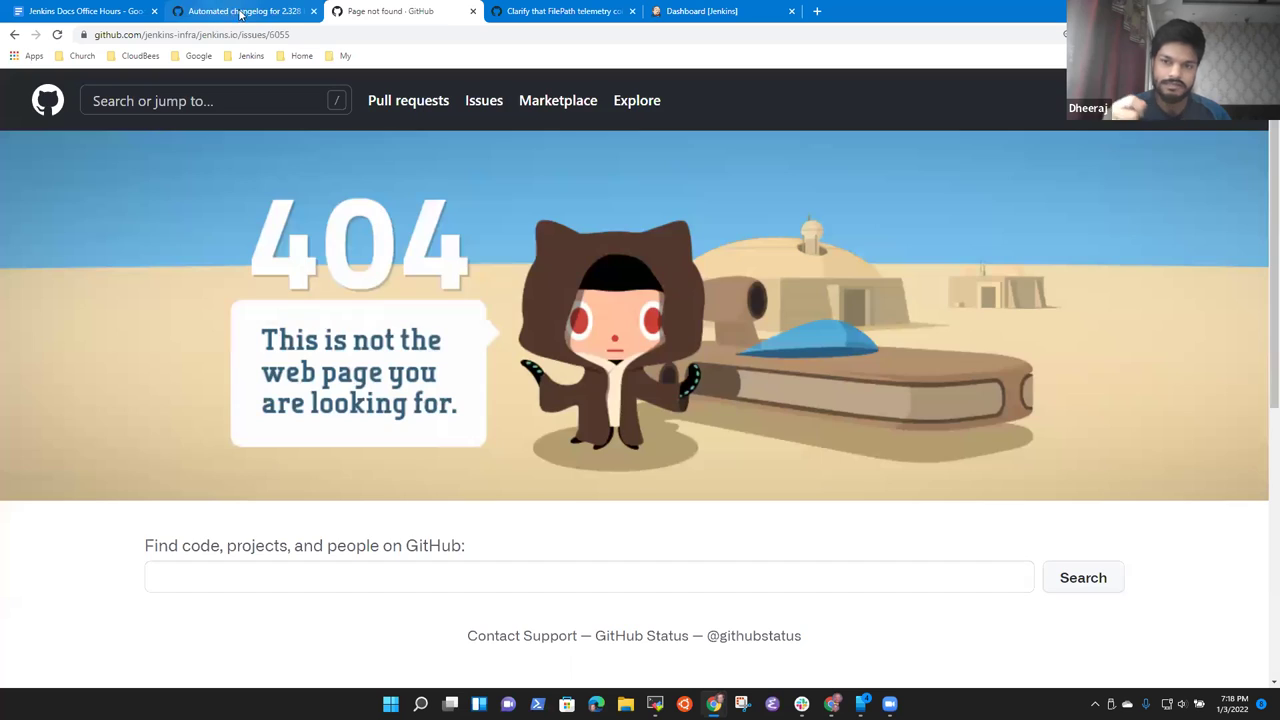
- Compare against the changelog diff, then revisit the 404 page's address before going back
left_click(212, 11)
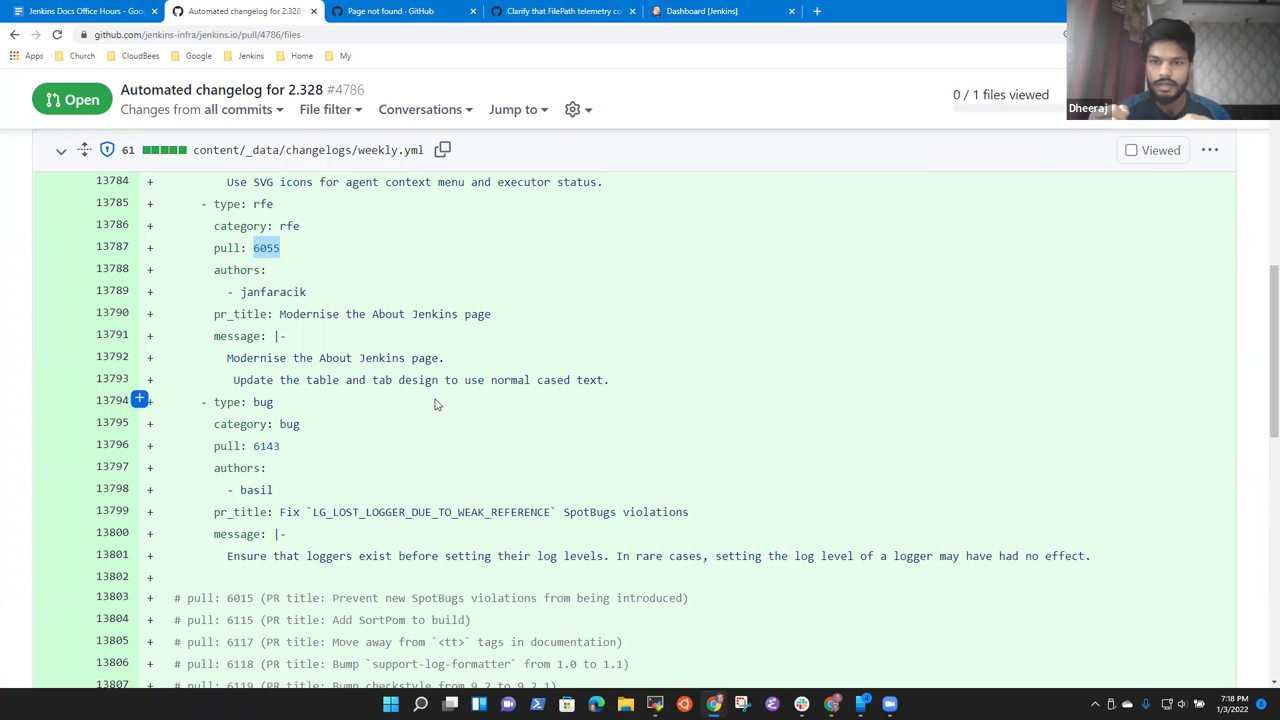
left_click(392, 11)
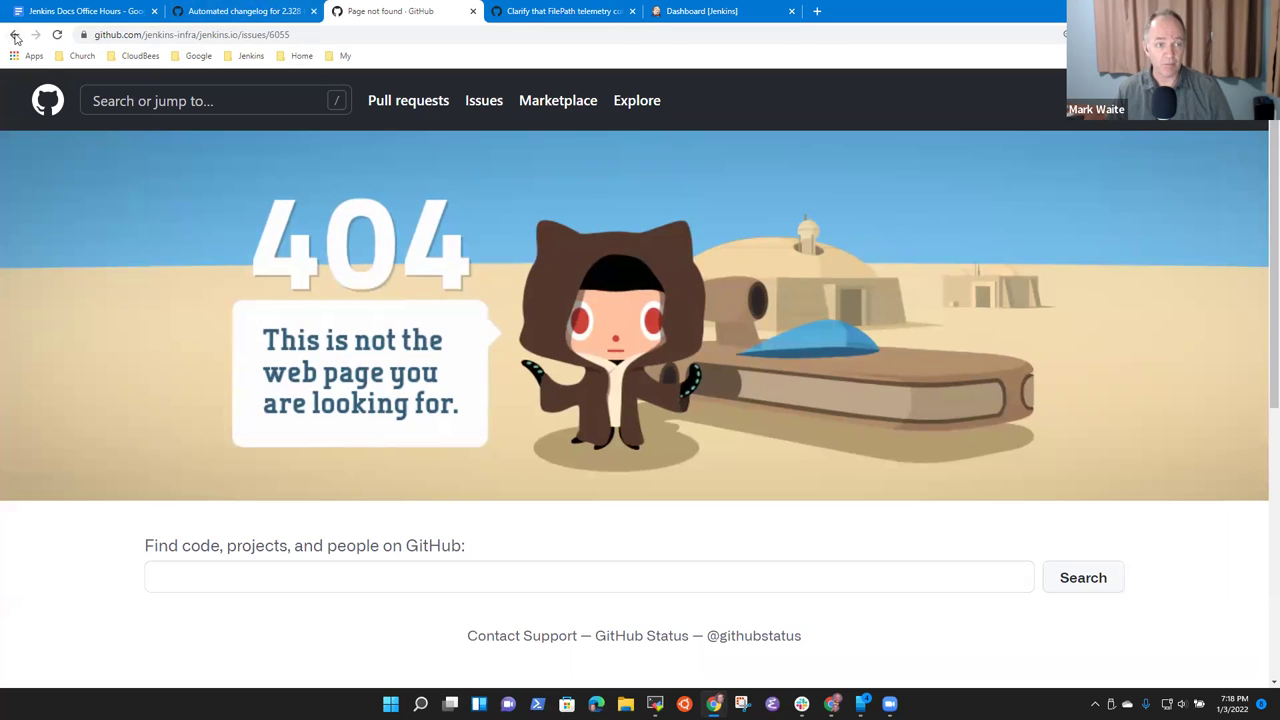
left_click(418, 32)
key("End")
key("Left")
key("Left")
key("Left")
key("Left")
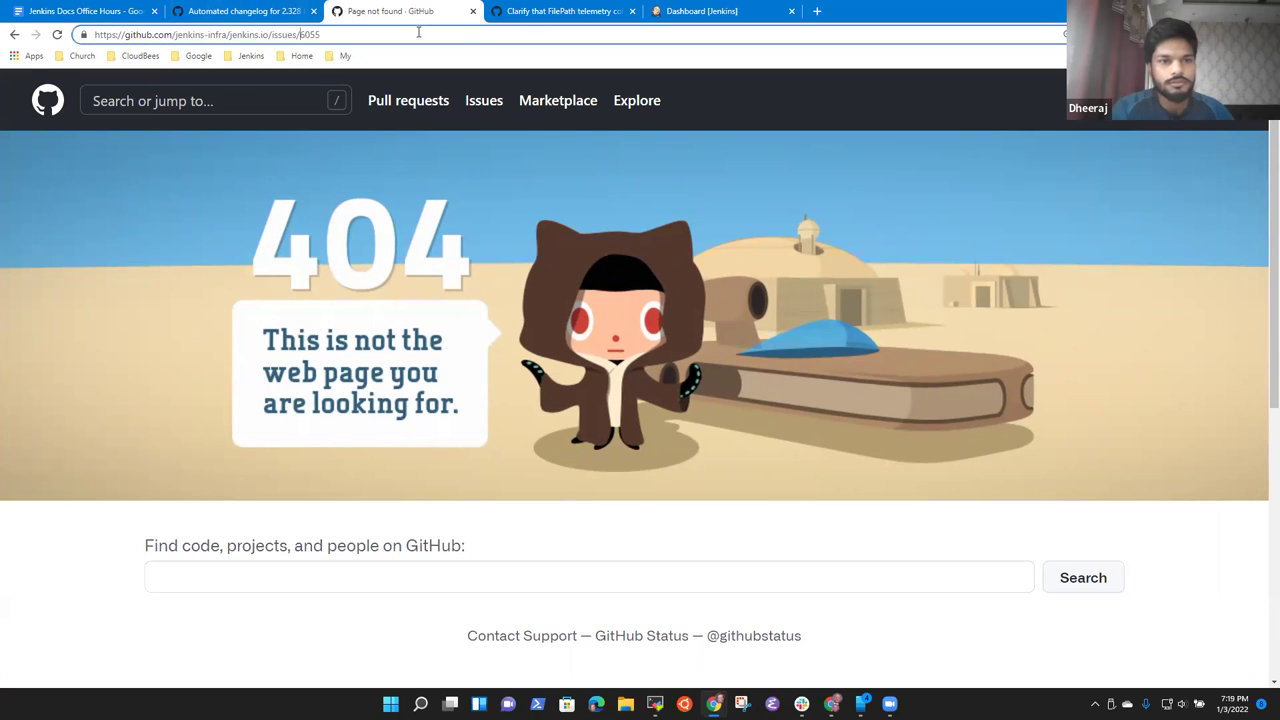
key("ctrl+a")
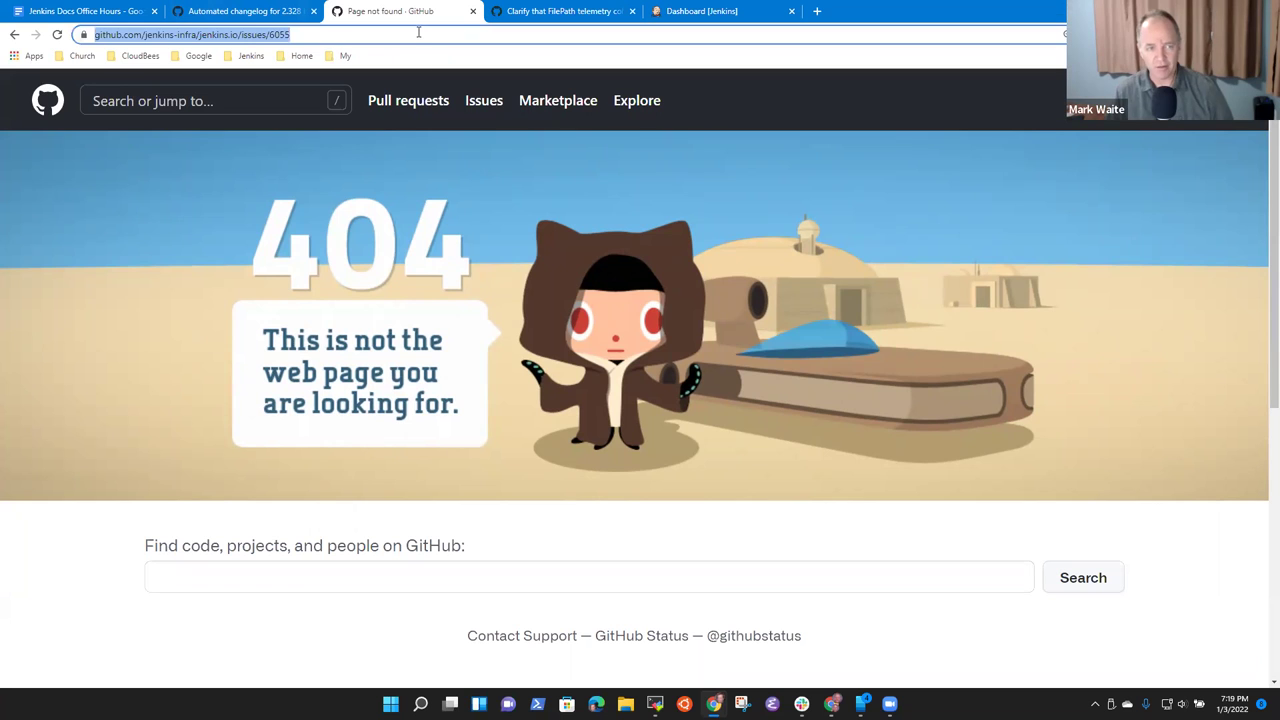
- Load jenkinsci/jenkins pull request 6055 by replacing 6061 in the FilePath telemetry tab's address
left_click(14, 34)
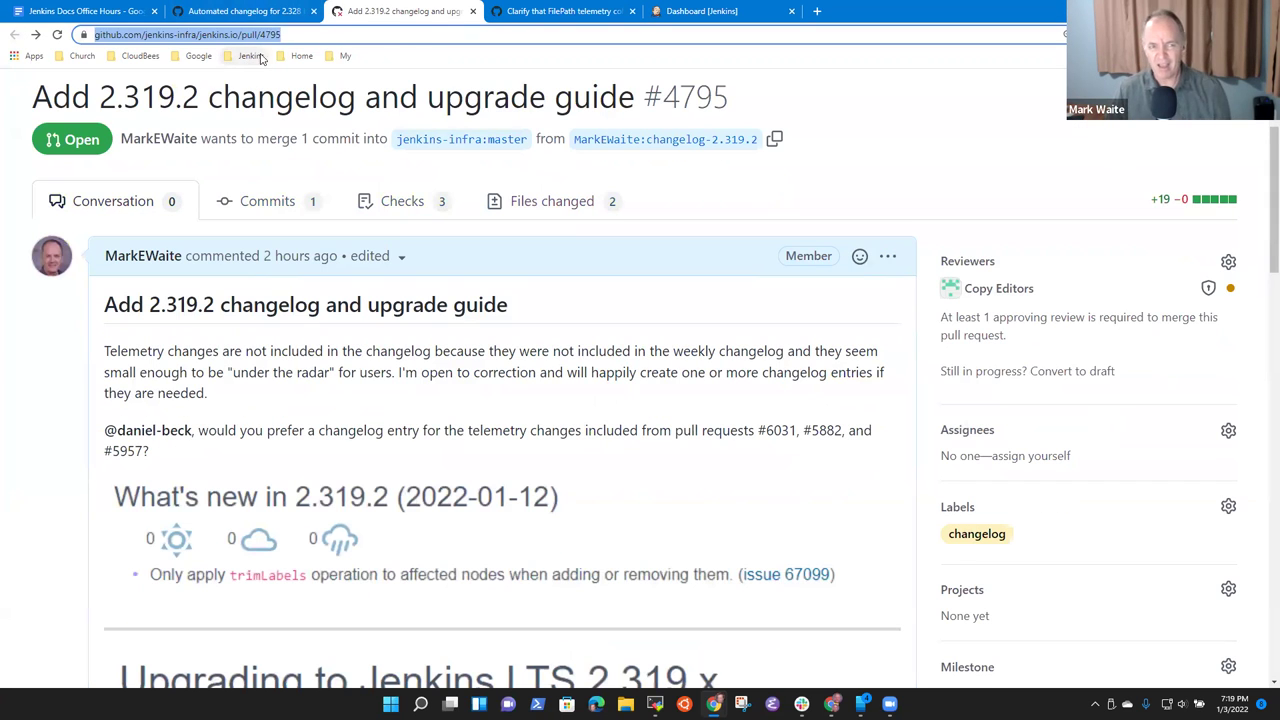
left_click(561, 11)
left_click(277, 35)
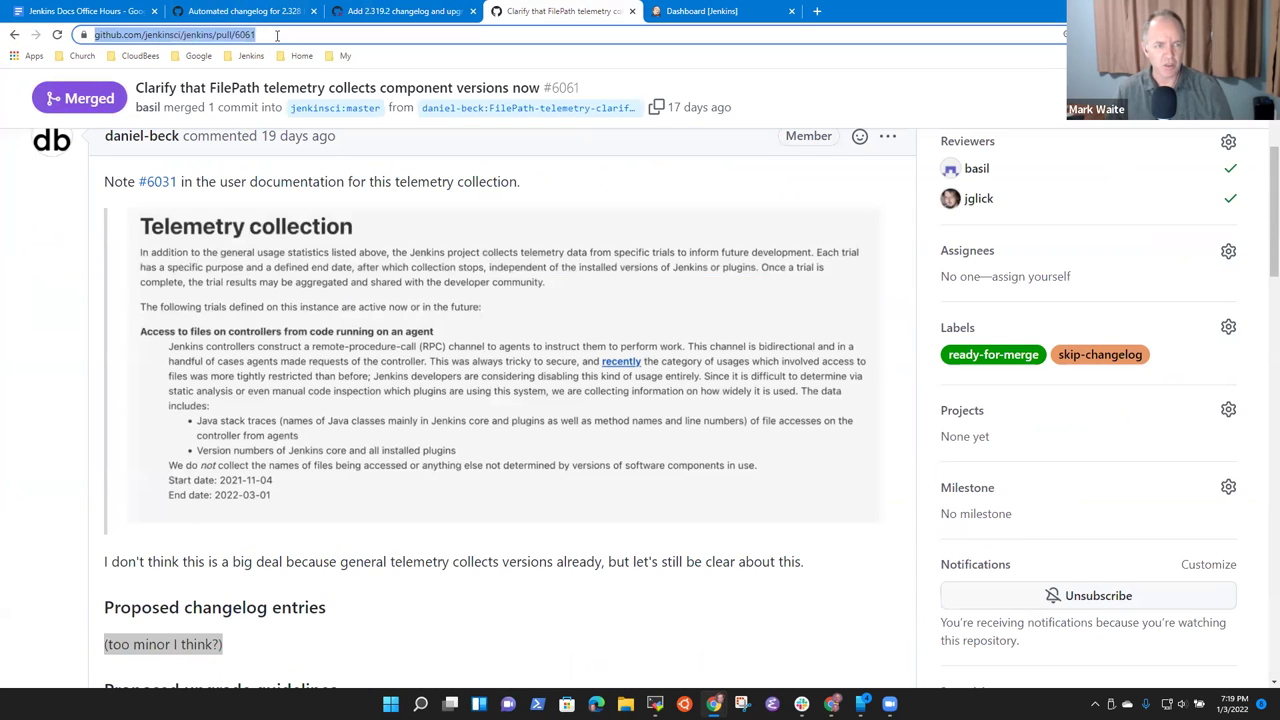
double_click(277, 35)
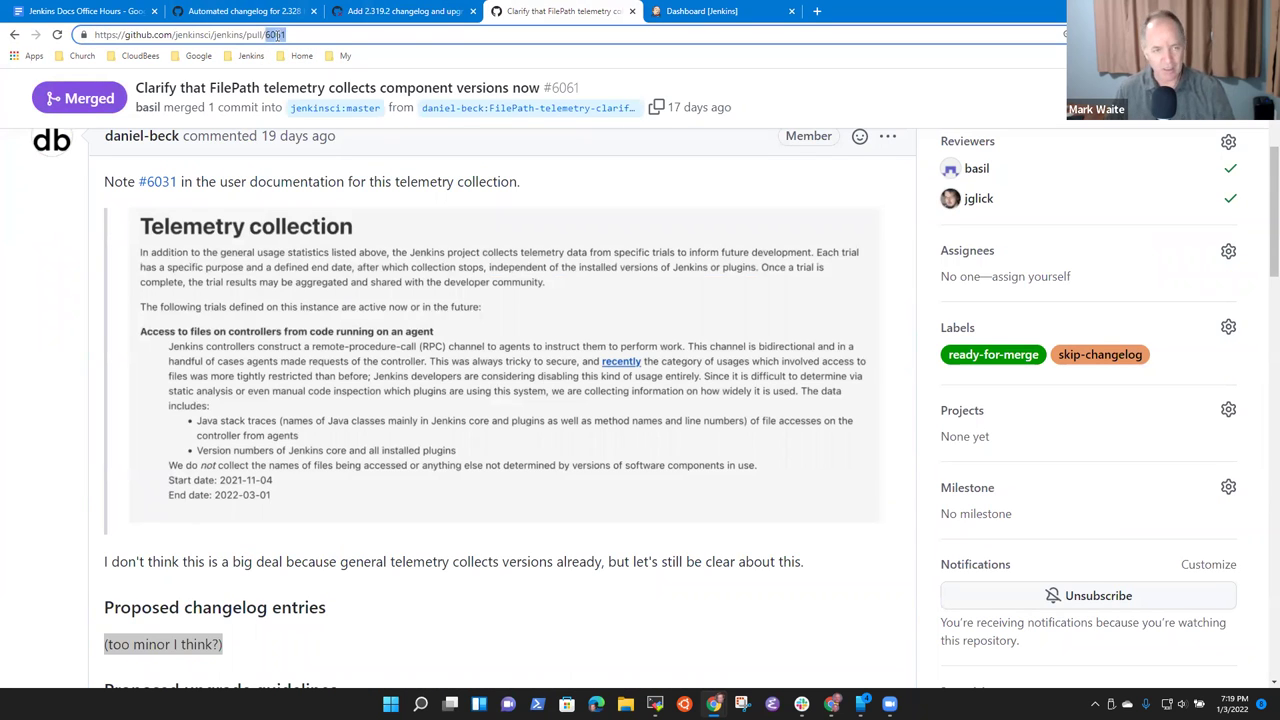
type("6055")
key("Return")
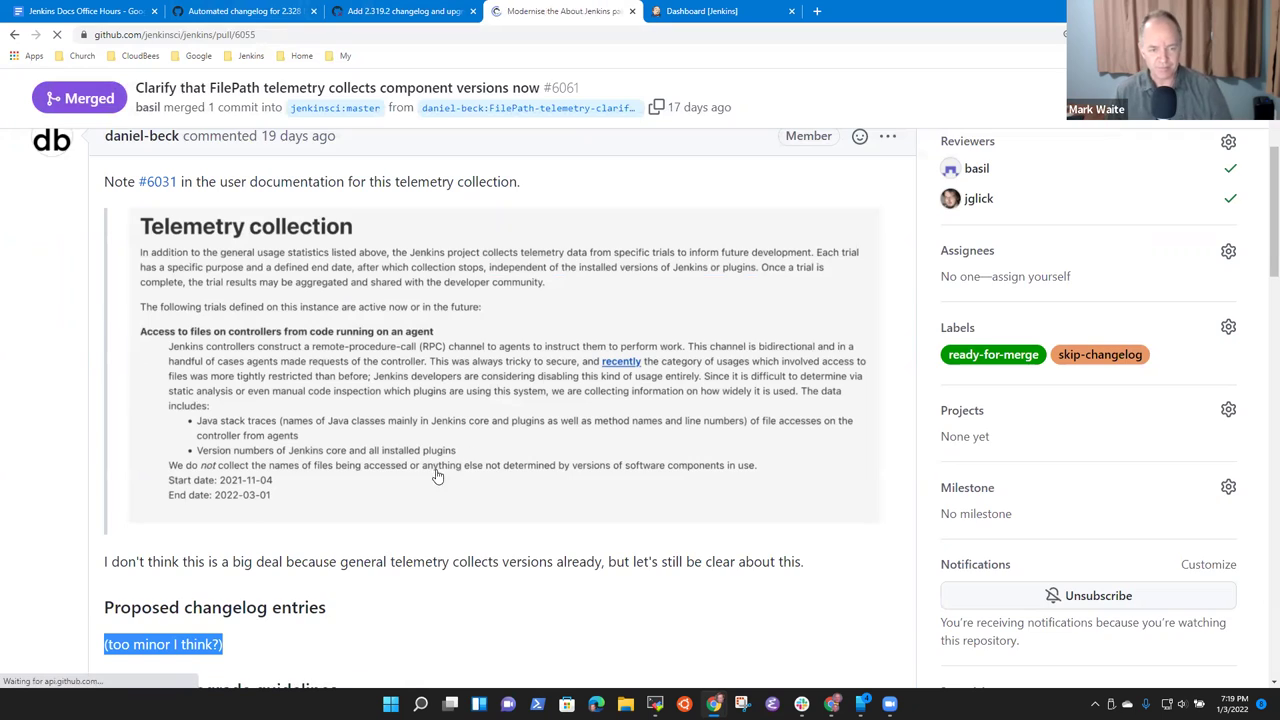
- Scroll through PR 6055's description, select its two proposed changelog entries, and return to the top
scroll(470, 500, "down", 12)
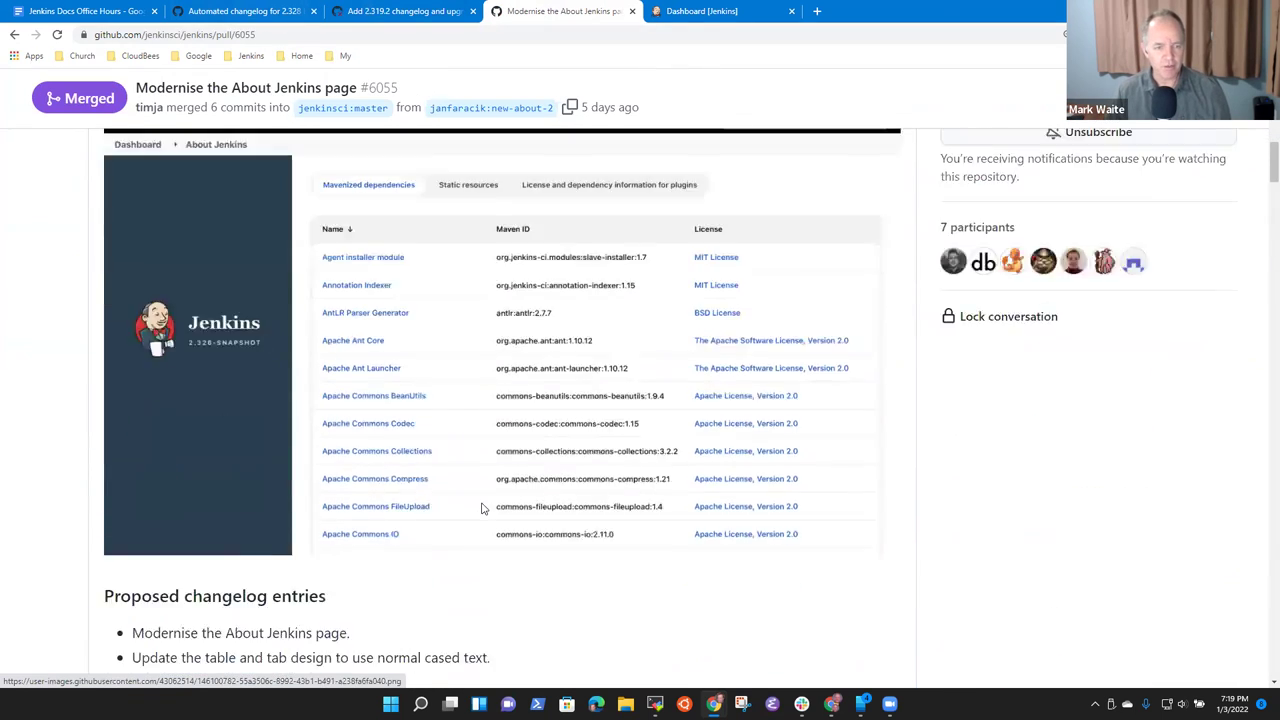
scroll(520, 525, "down", 2)
scroll(480, 470, "up", 8)
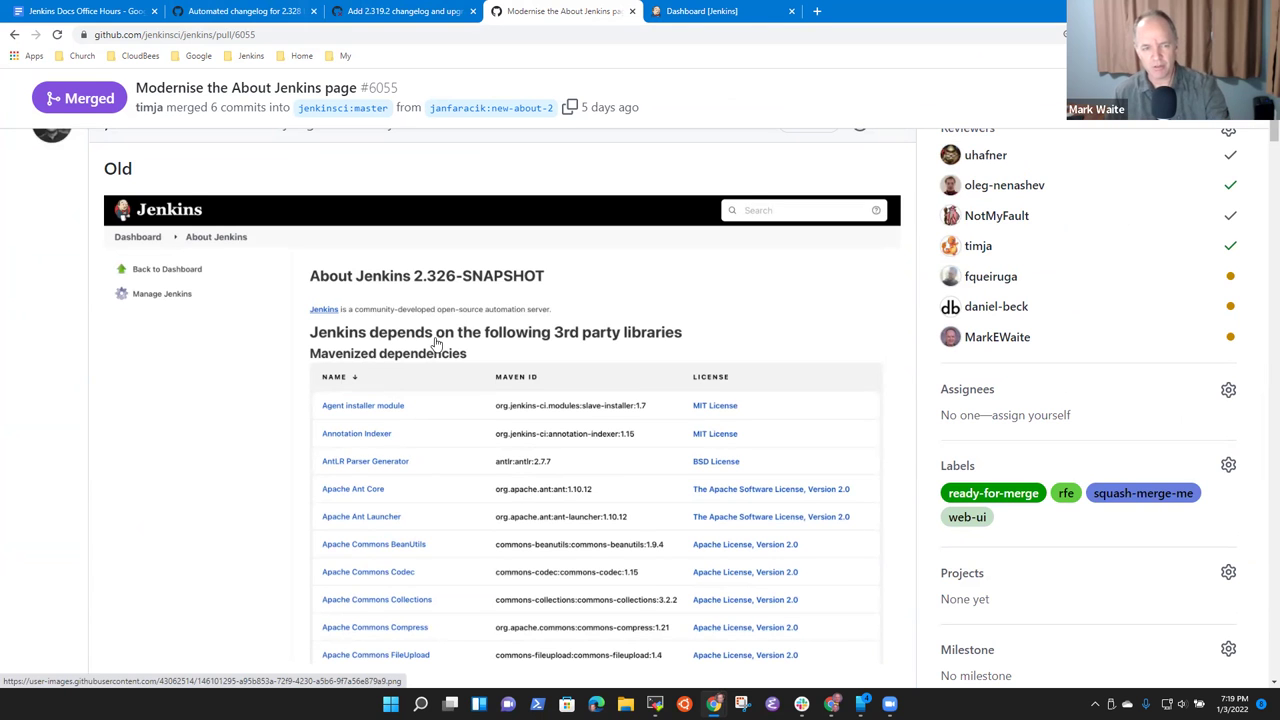
scroll(440, 350, "down", 5)
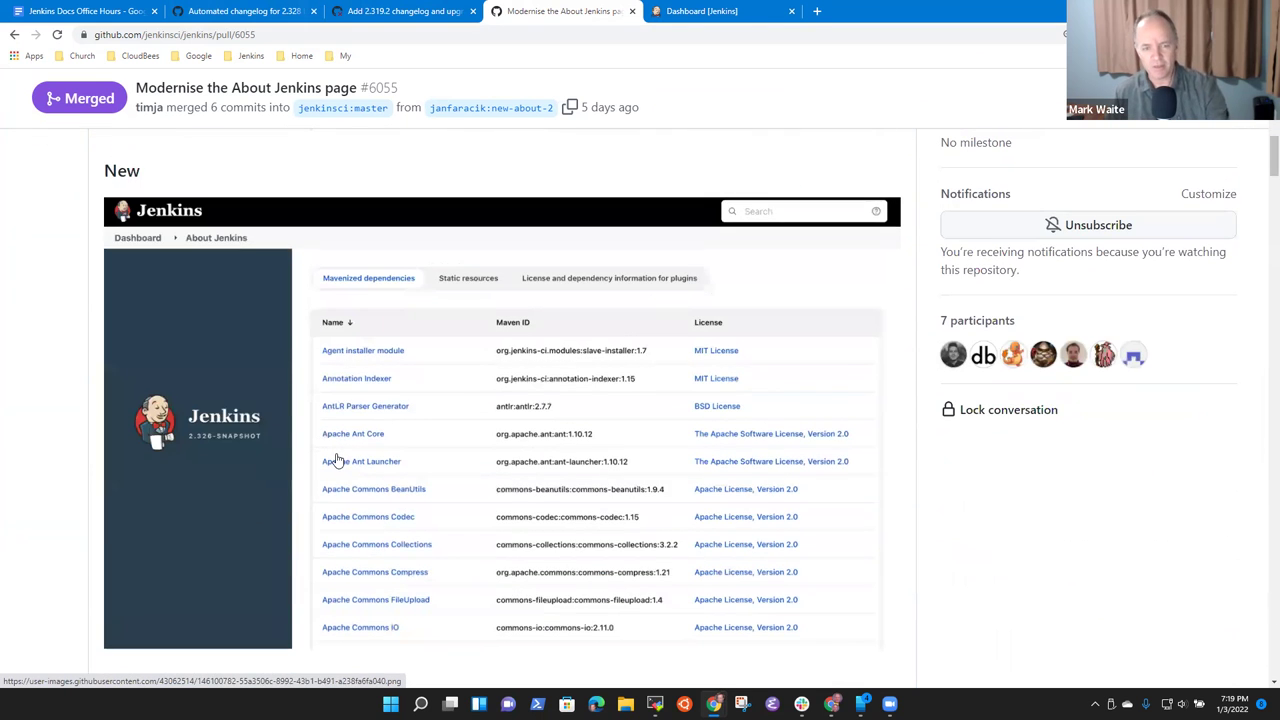
scroll(386, 471, "up", 5)
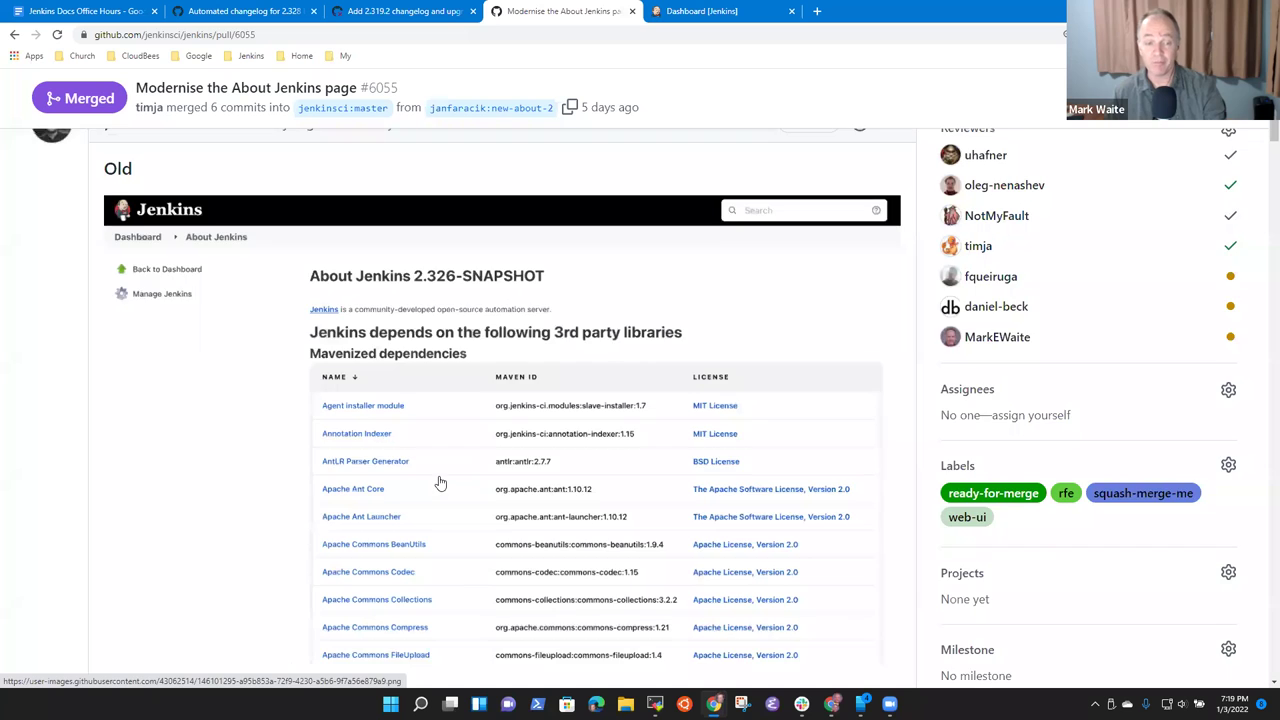
scroll(440, 483, "down", 5)
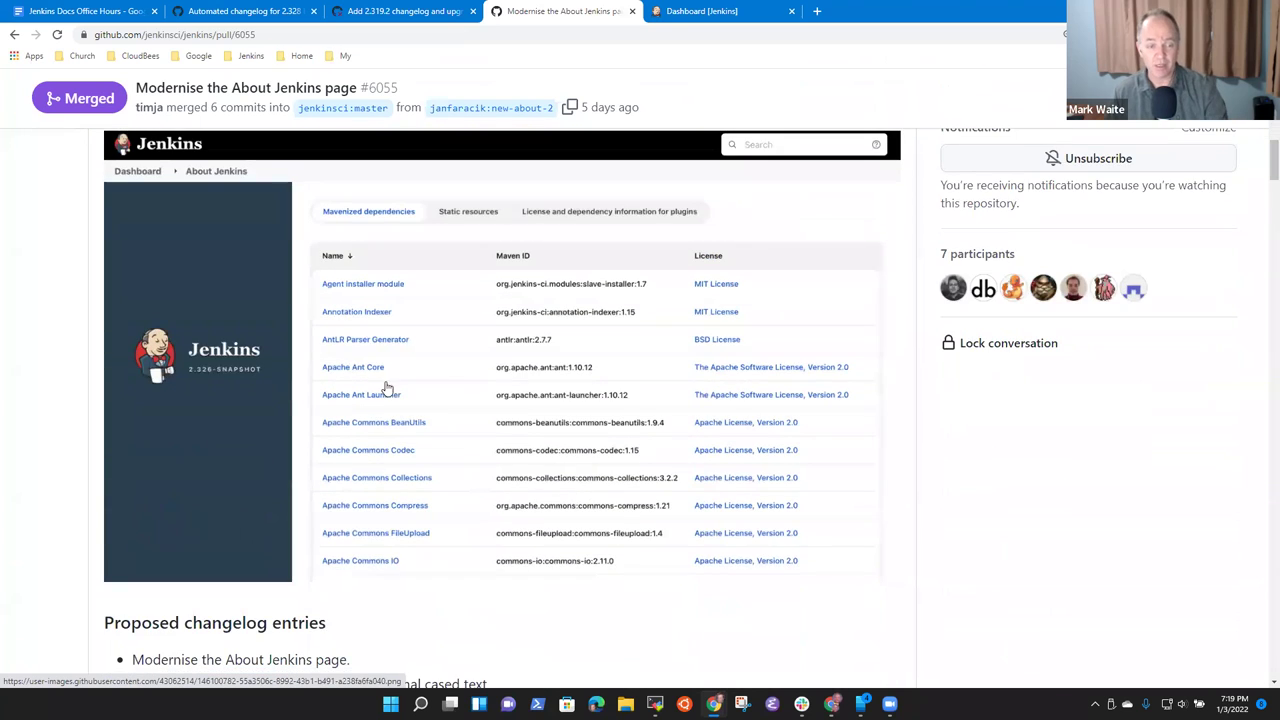
scroll(400, 400, "down", 3)
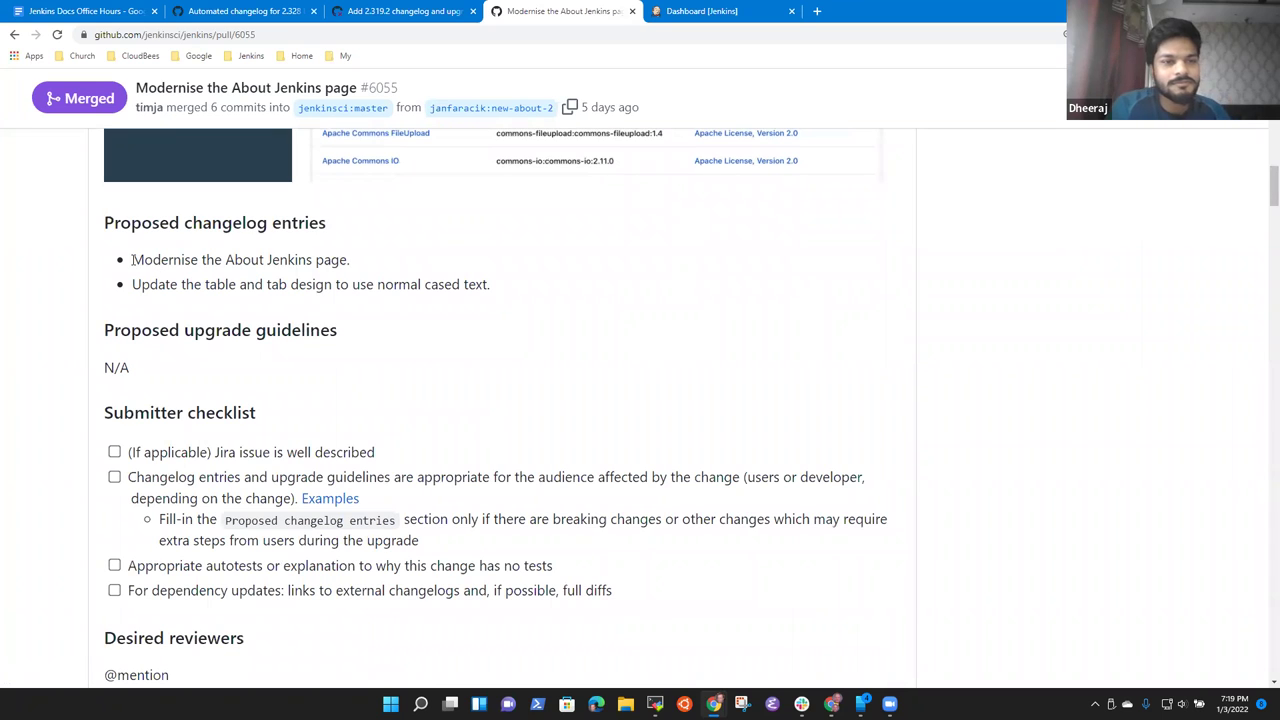
left_click_drag(132, 260, 518, 292)
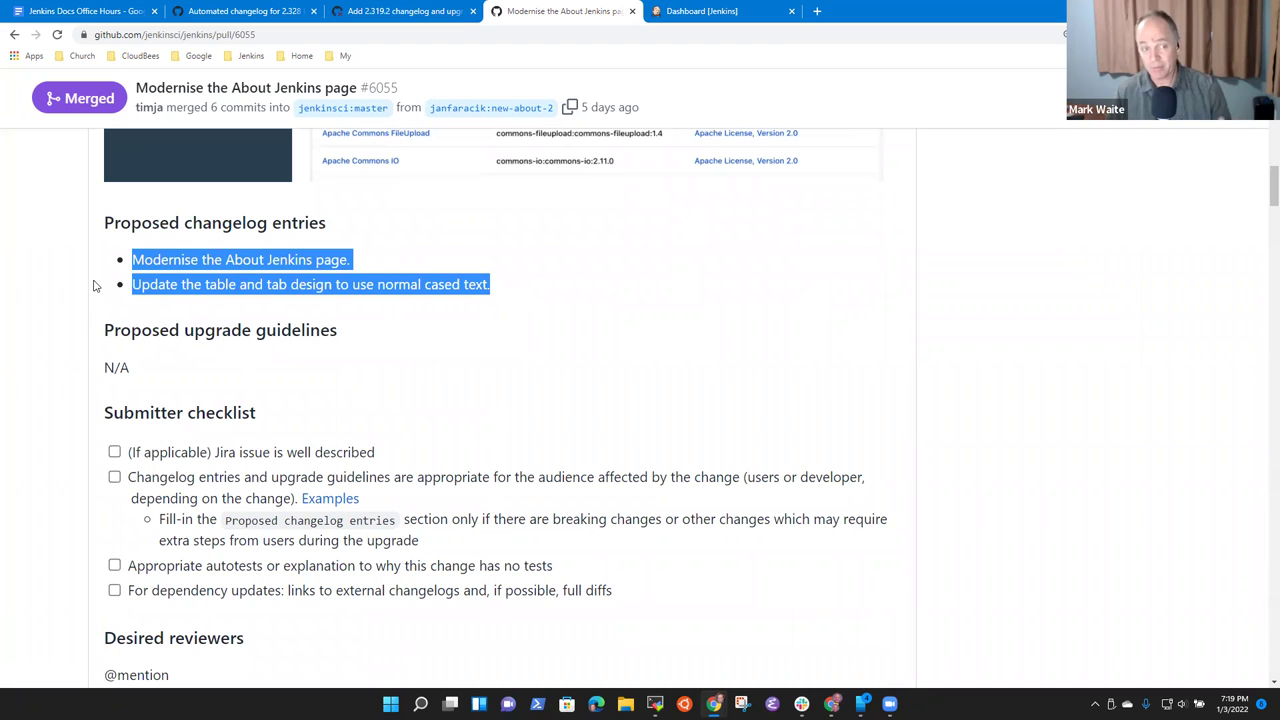
scroll(352, 382, "up", 1)
scroll(1034, 386, "up", 10)
scroll(928, 284, "up", 2)
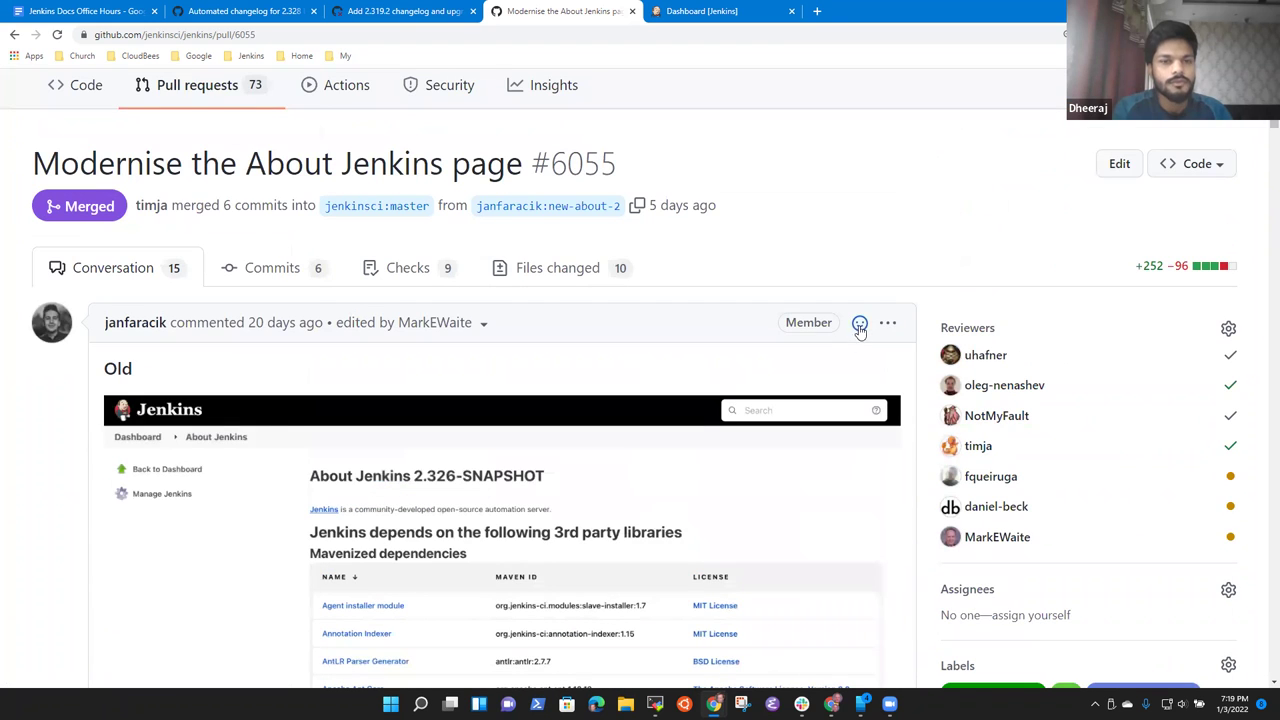
- Edit PR #6055's description into one line, 'Modernise the "About Jenkins" page.', and save it
left_click(887, 322)
left_click(749, 430)
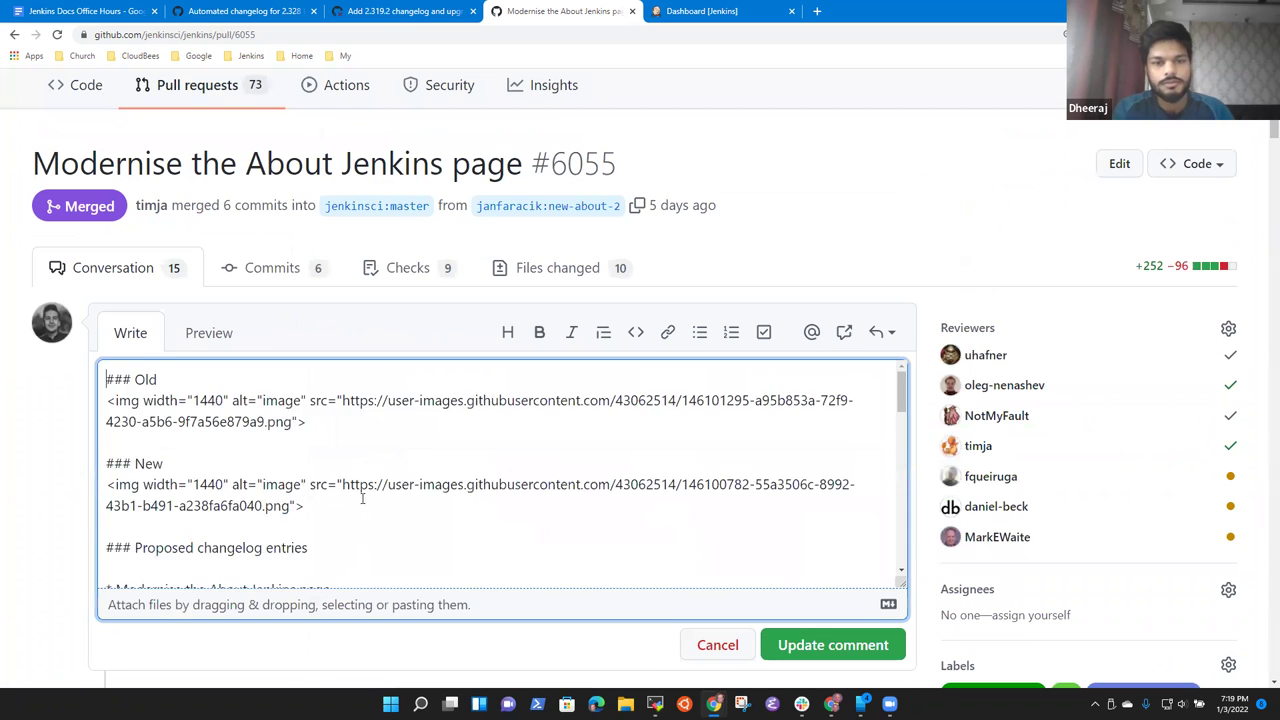
scroll(354, 489, "down", 5)
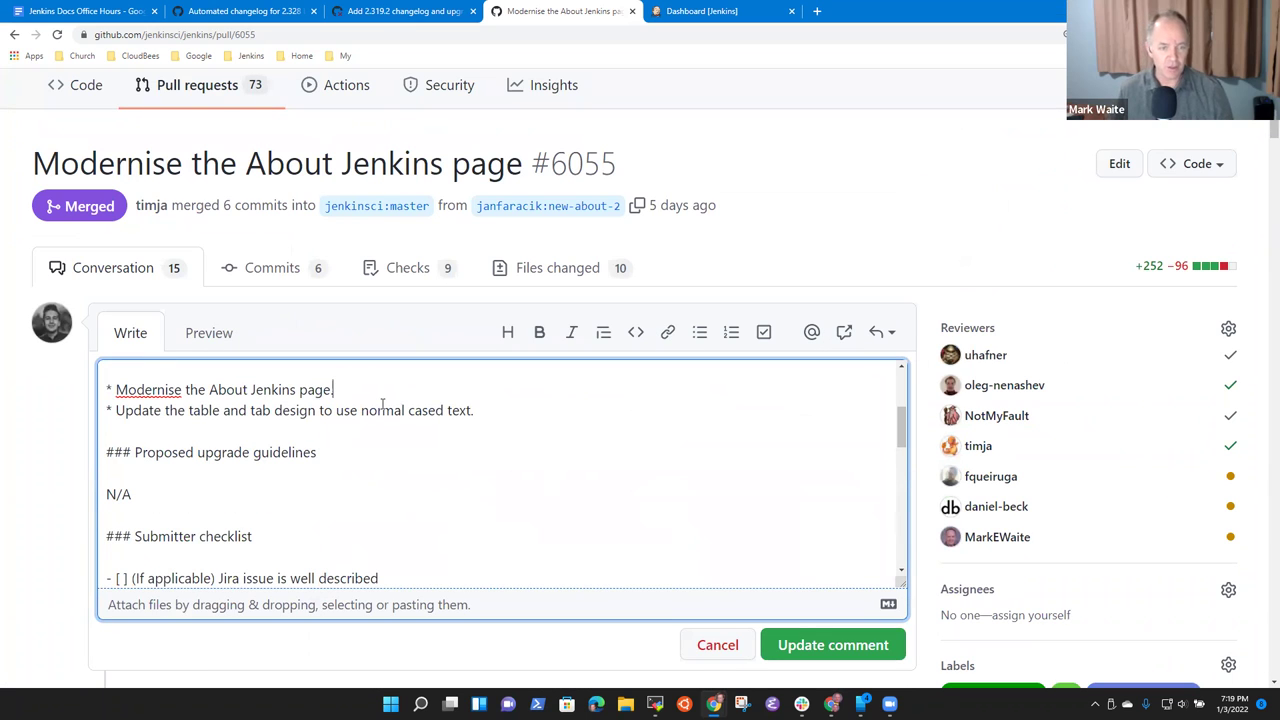
key("Delete")
key("Delete")
key("Delete")
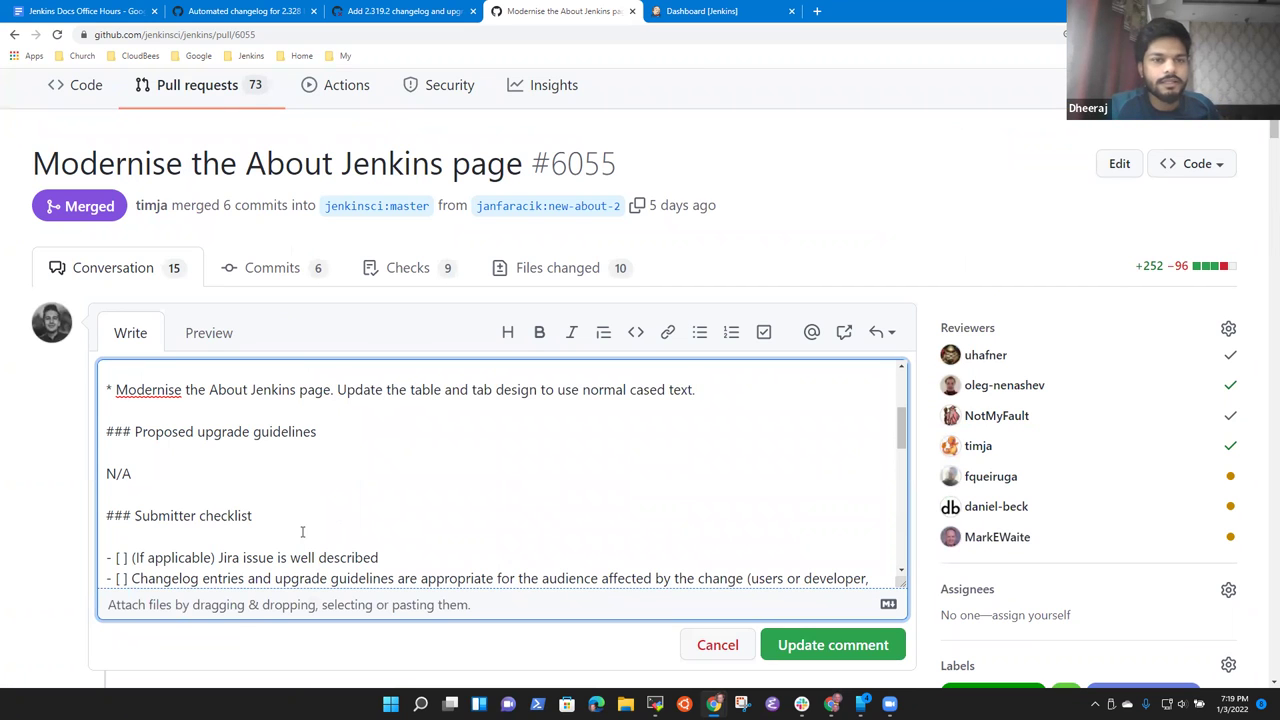
key("ctrl+Left")
key("ctrl+Left")
type("\"")
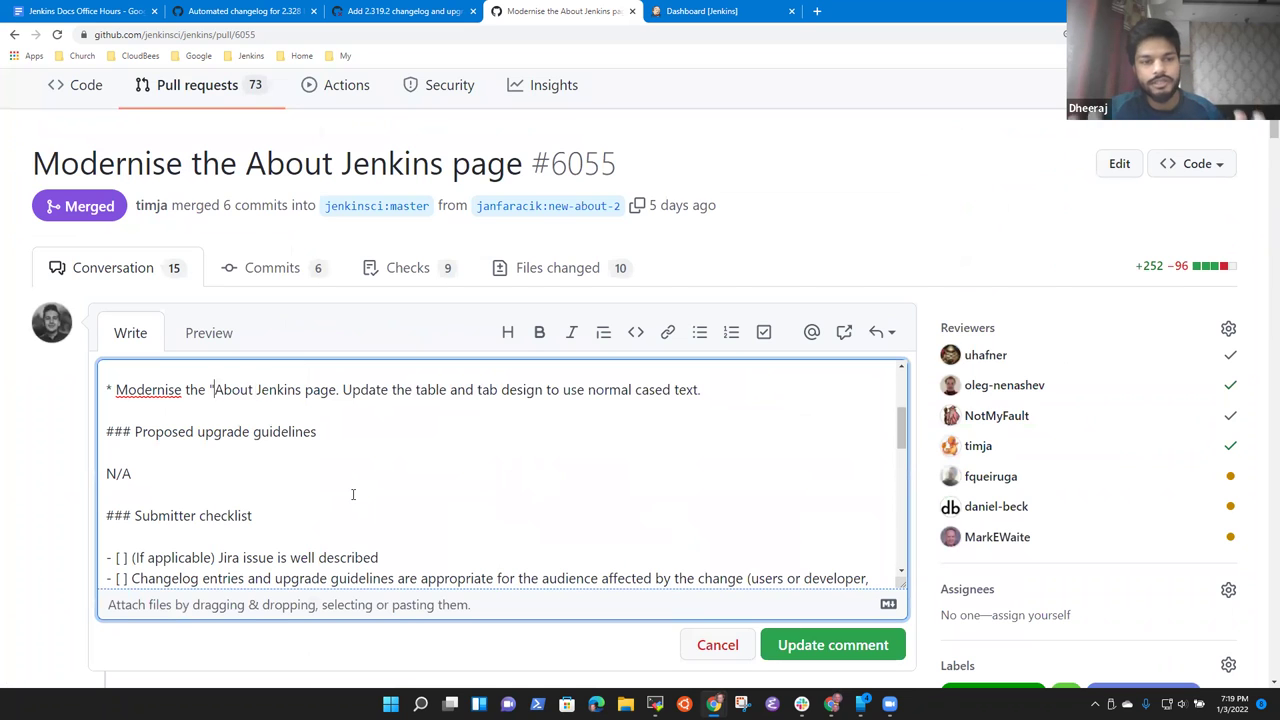
key("ctrl+Right")
key("ctrl+Right")
key("Left")
type("\"")
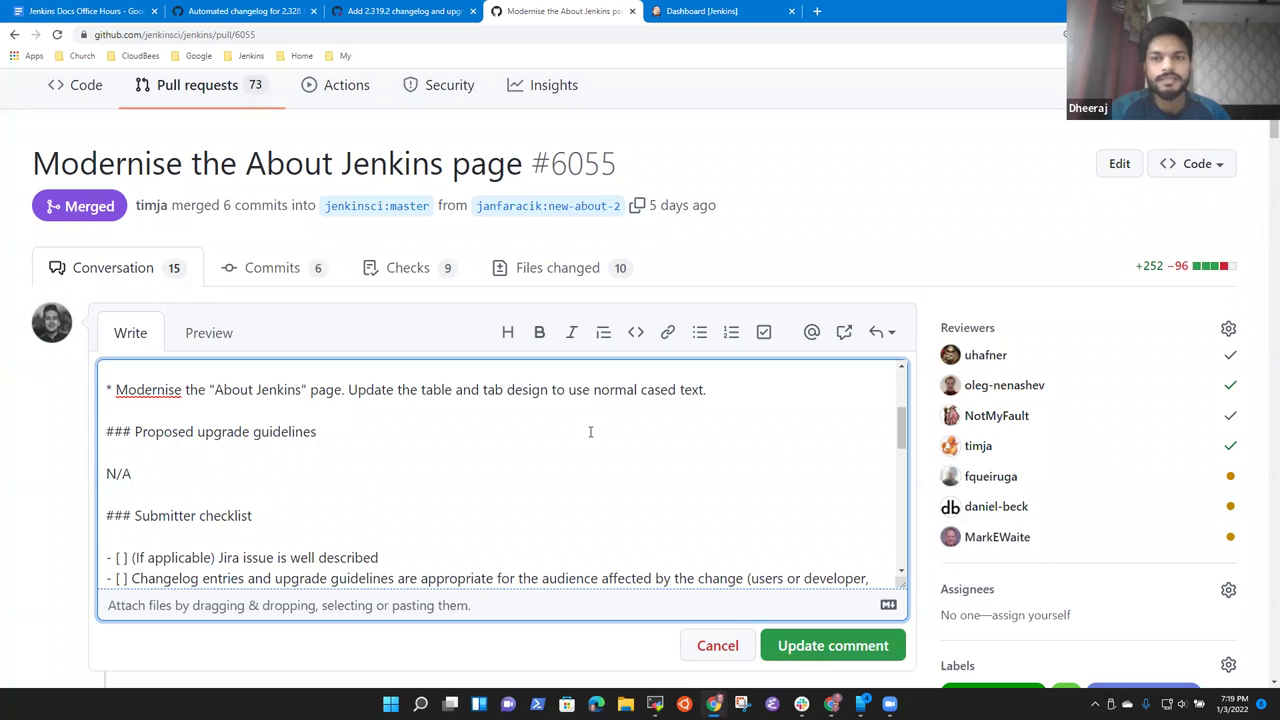
left_click(820, 645)
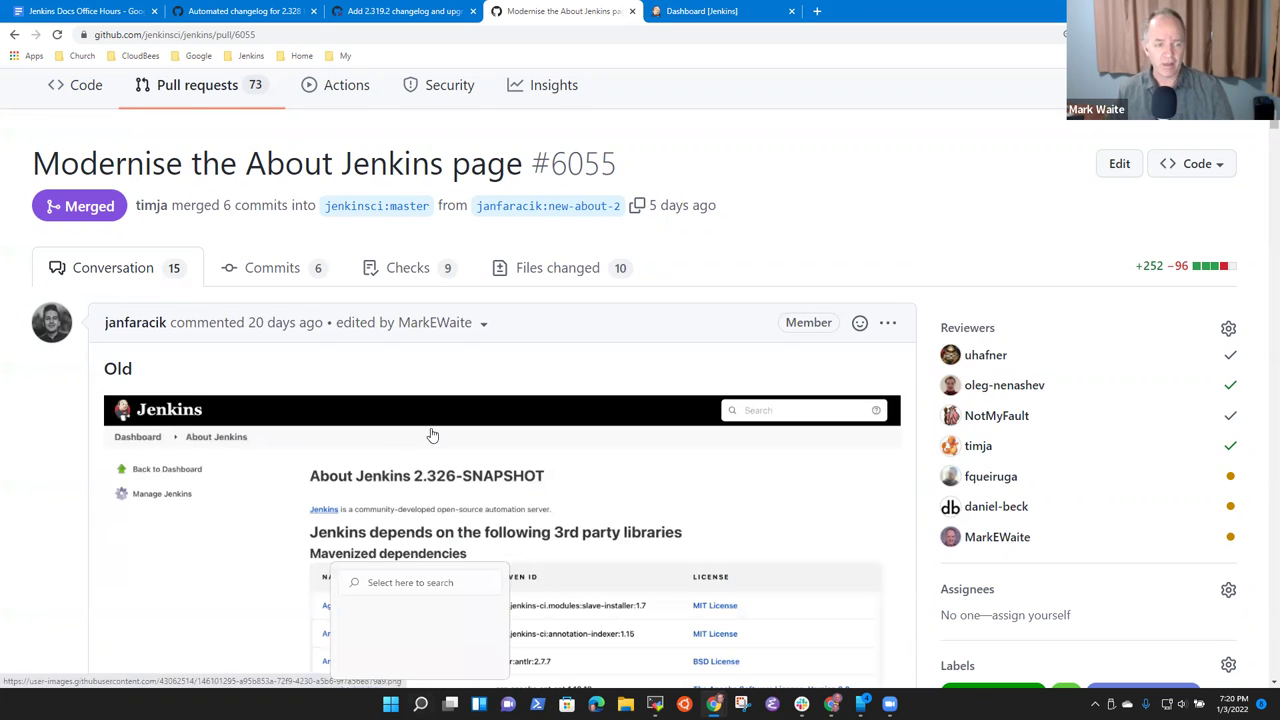
scroll(450, 460, "down", 5)
scroll(465, 479, "down", 6)
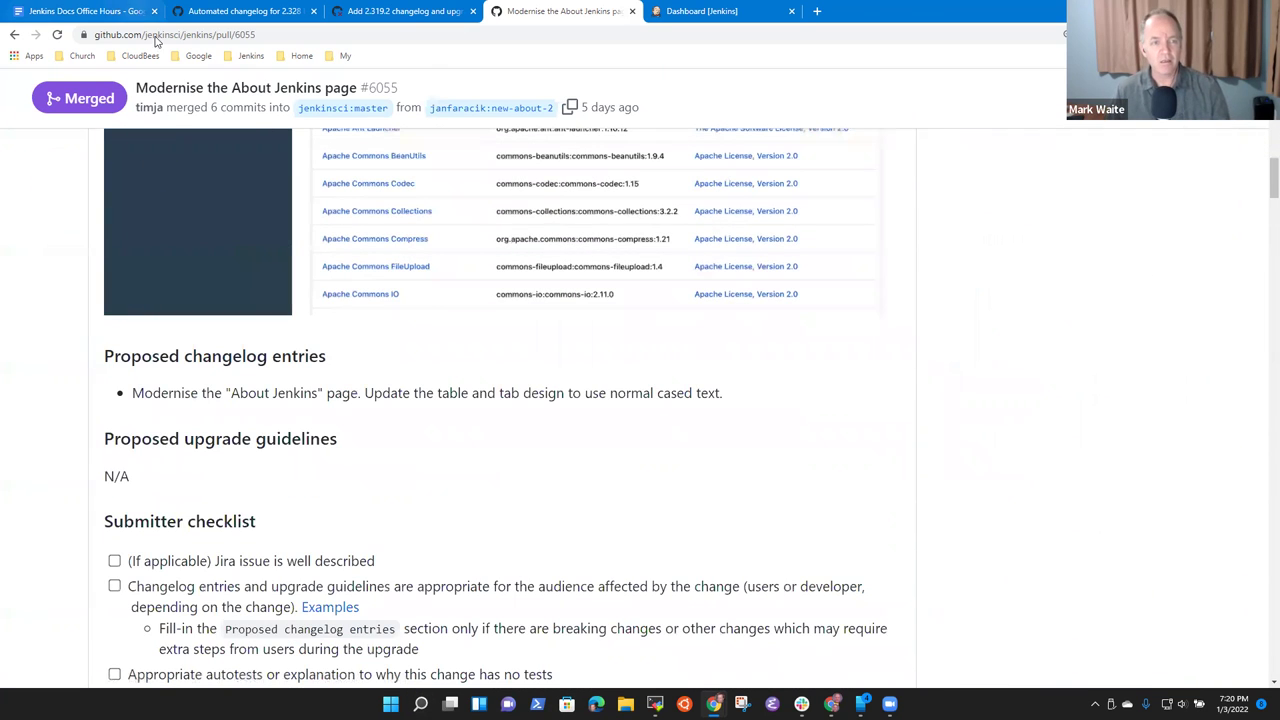
- Bring up the Automated changelog for 2.328 weekly.yml diff and scroll down to the later entries
left_click(405, 14)
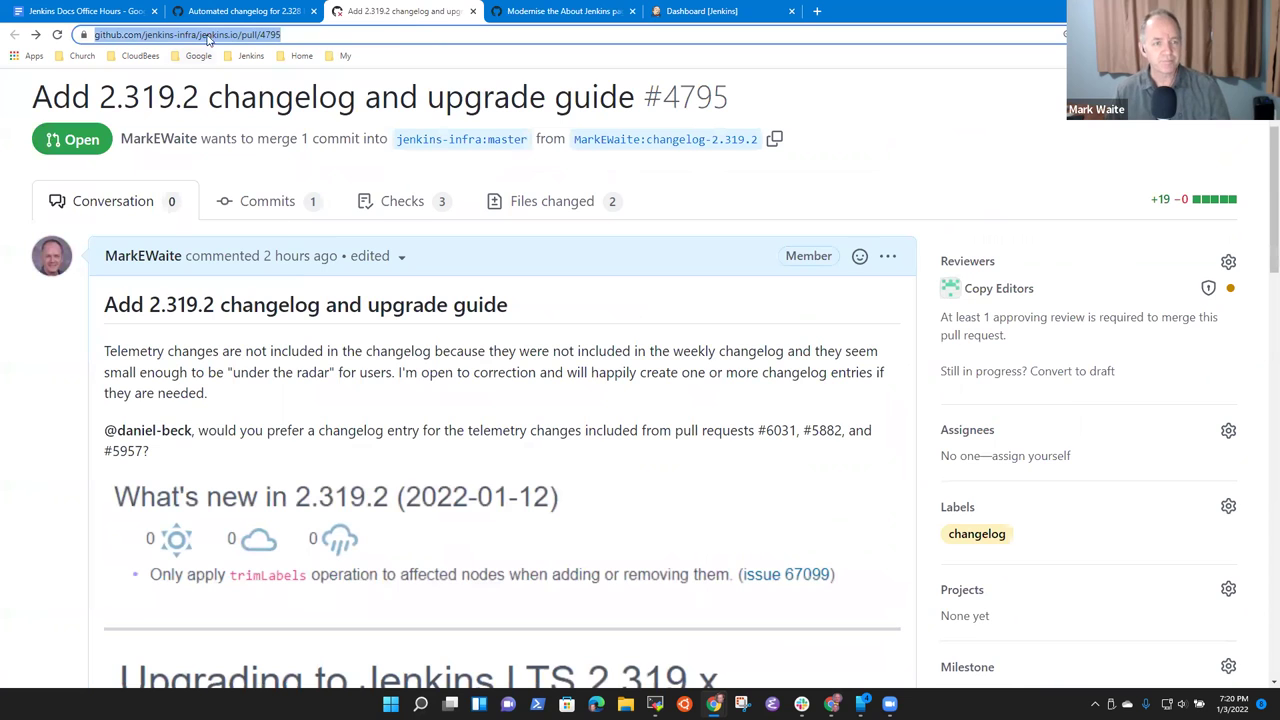
left_click(238, 10)
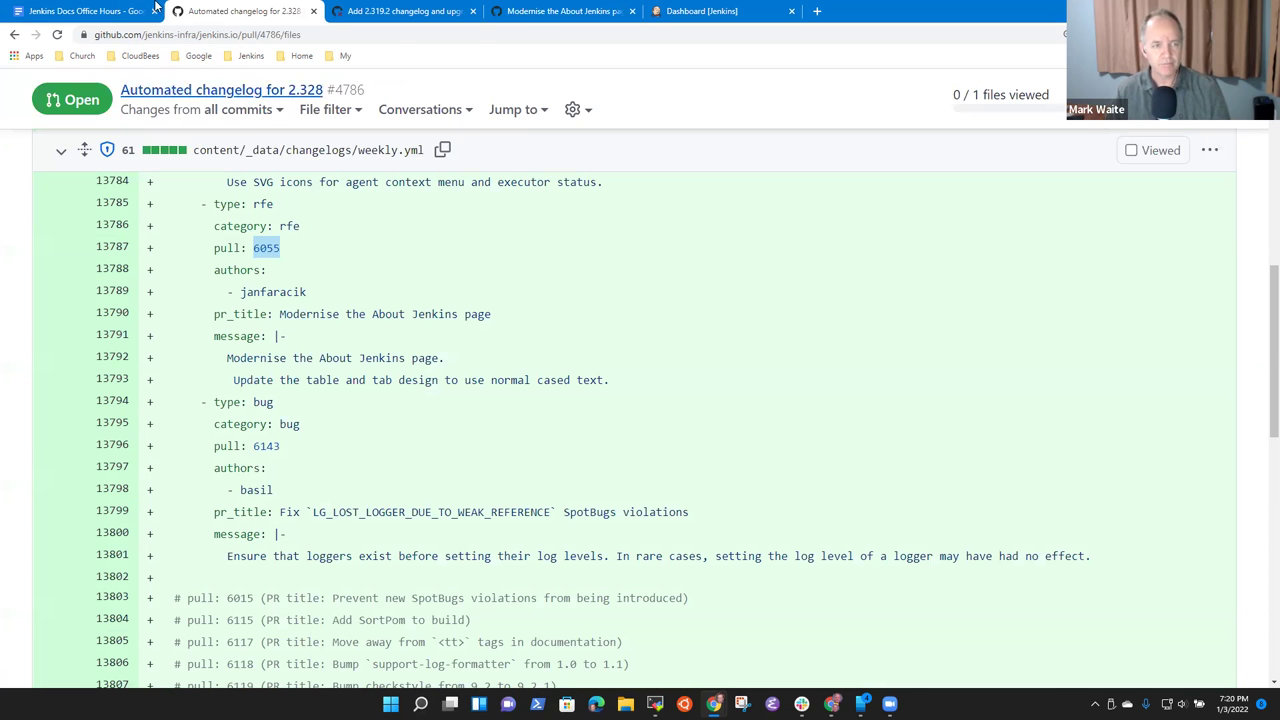
left_click(98, 11)
left_click(239, 10)
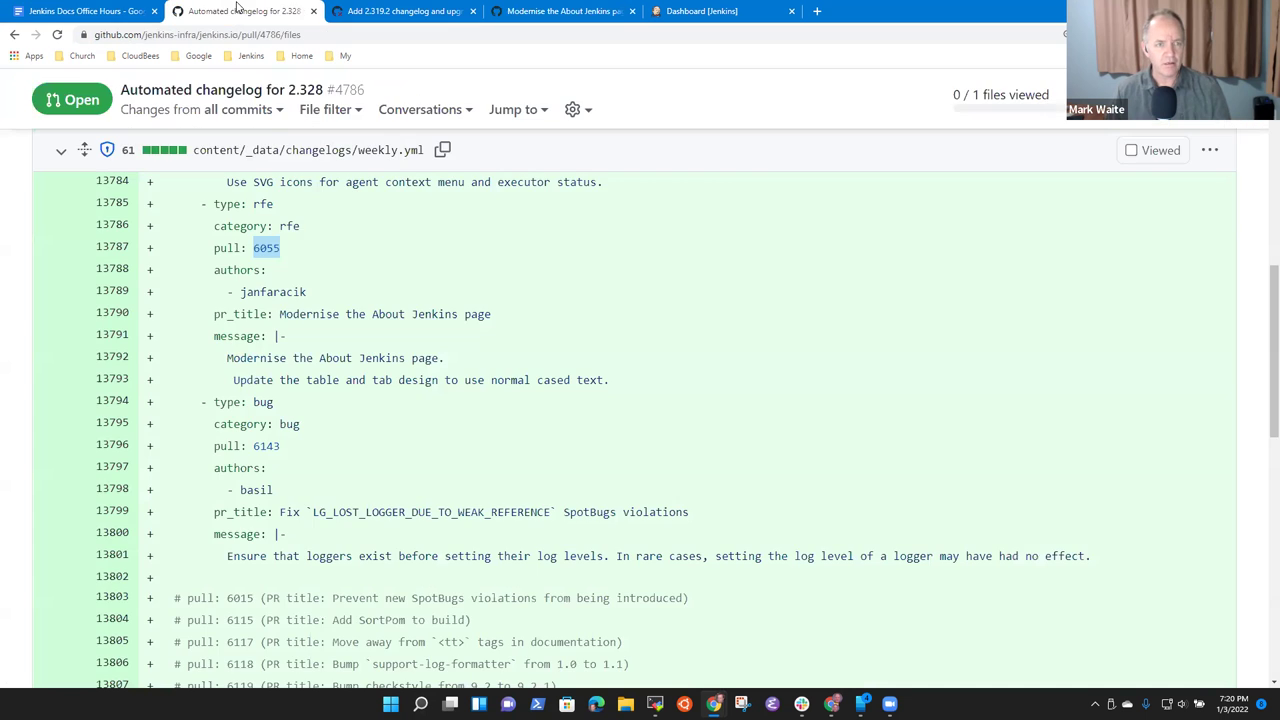
scroll(290, 267, "down", 3)
scroll(300, 340, "up", 2)
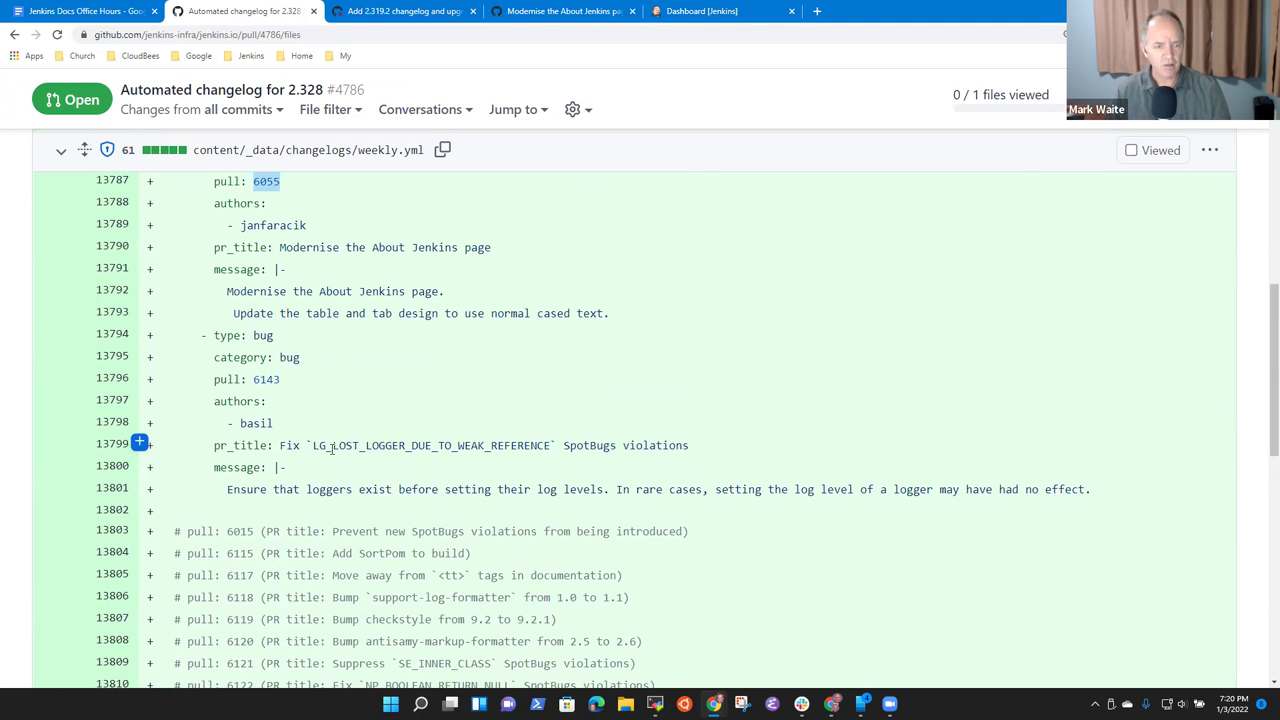
scroll(331, 393, "down", 1)
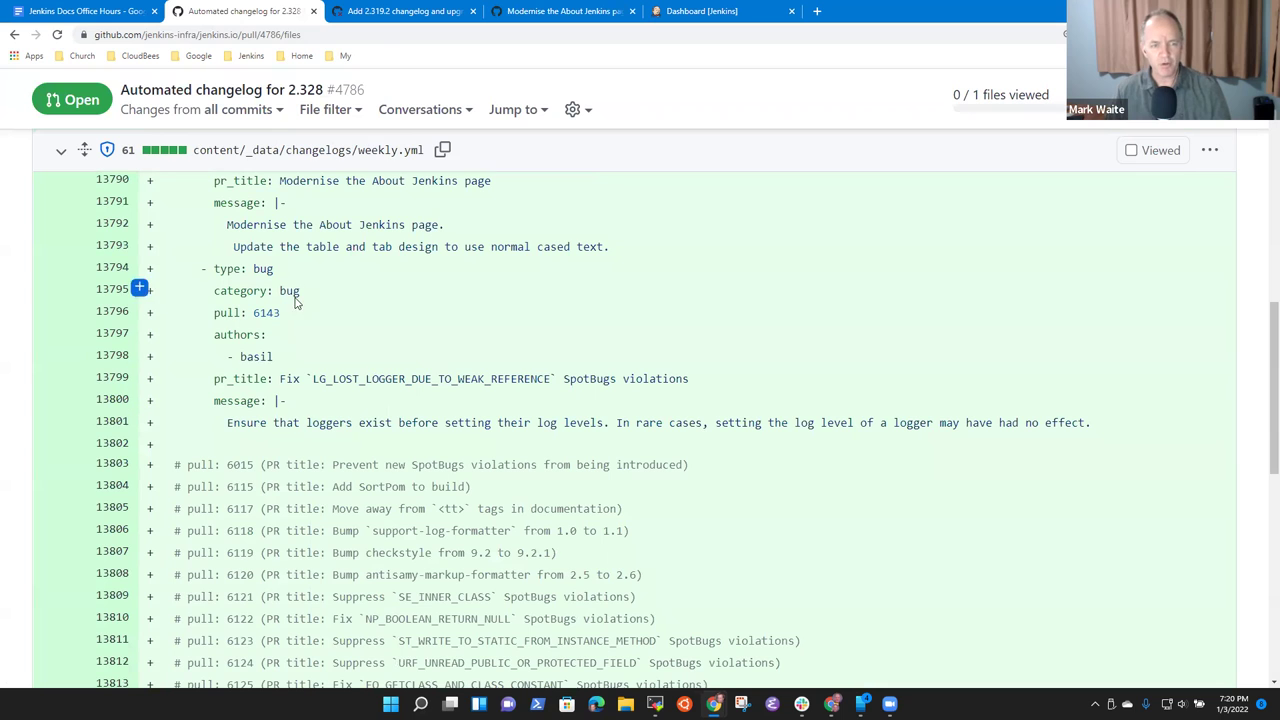
scroll(300, 345, "down", 1)
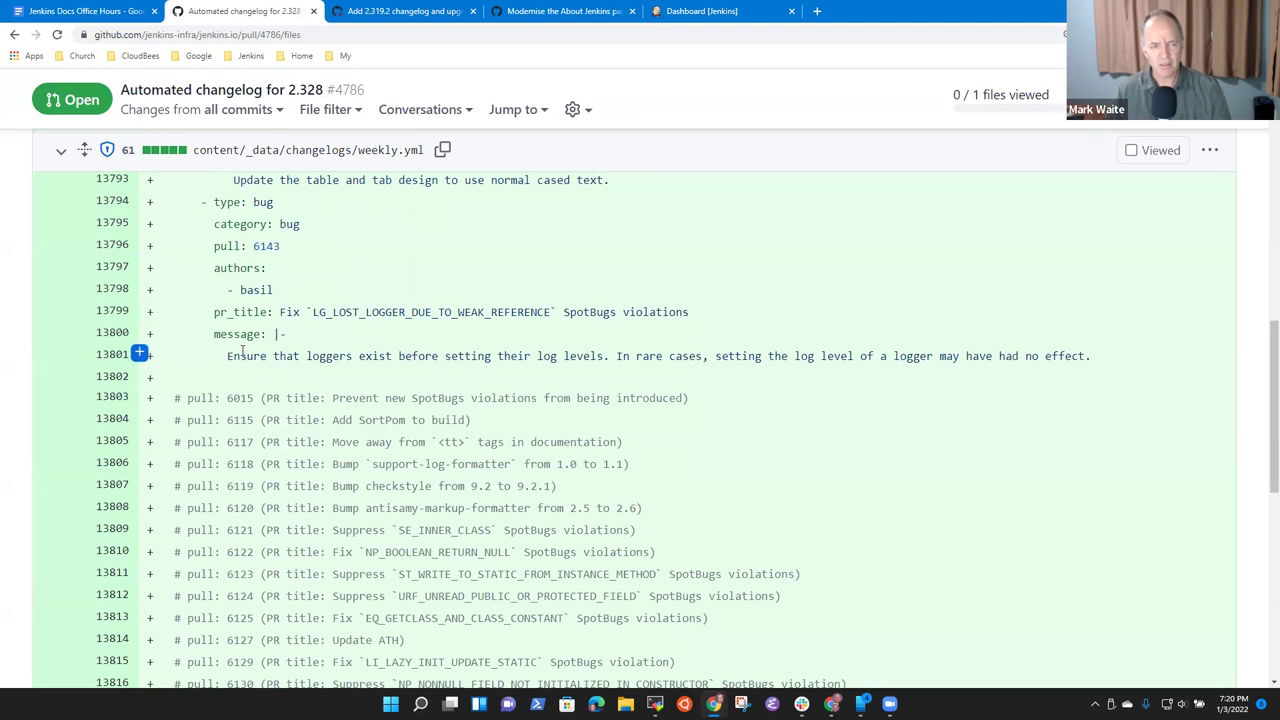
- Highlight the line 13801 message and the SpotBugs violations title, and select pull number 6143
left_click_drag(227, 356, 1101, 360)
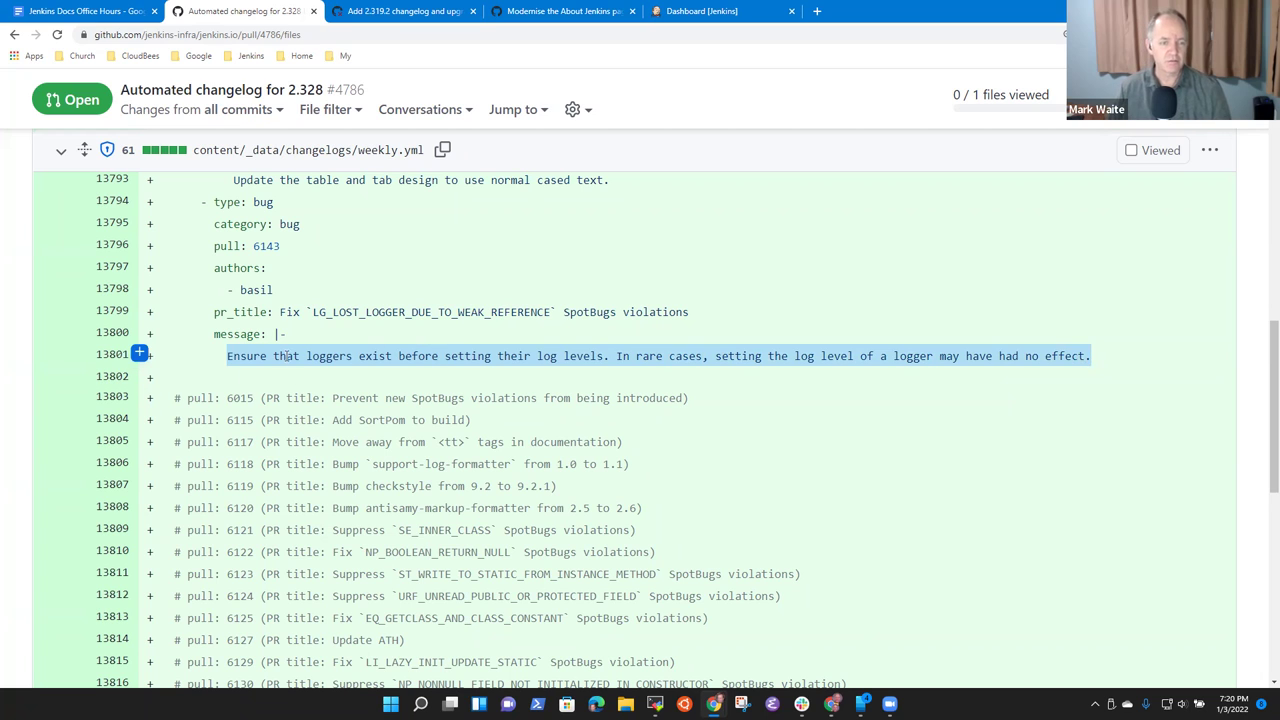
left_click(240, 356)
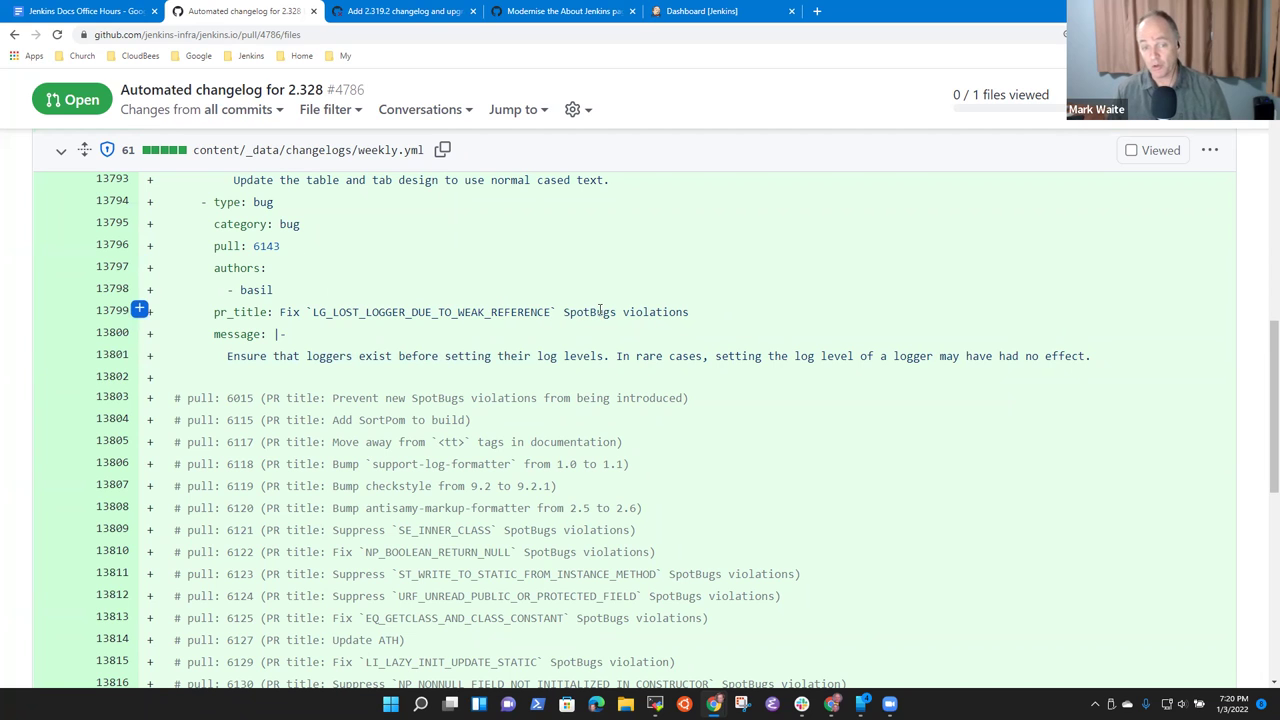
left_click_drag(563, 312, 690, 312)
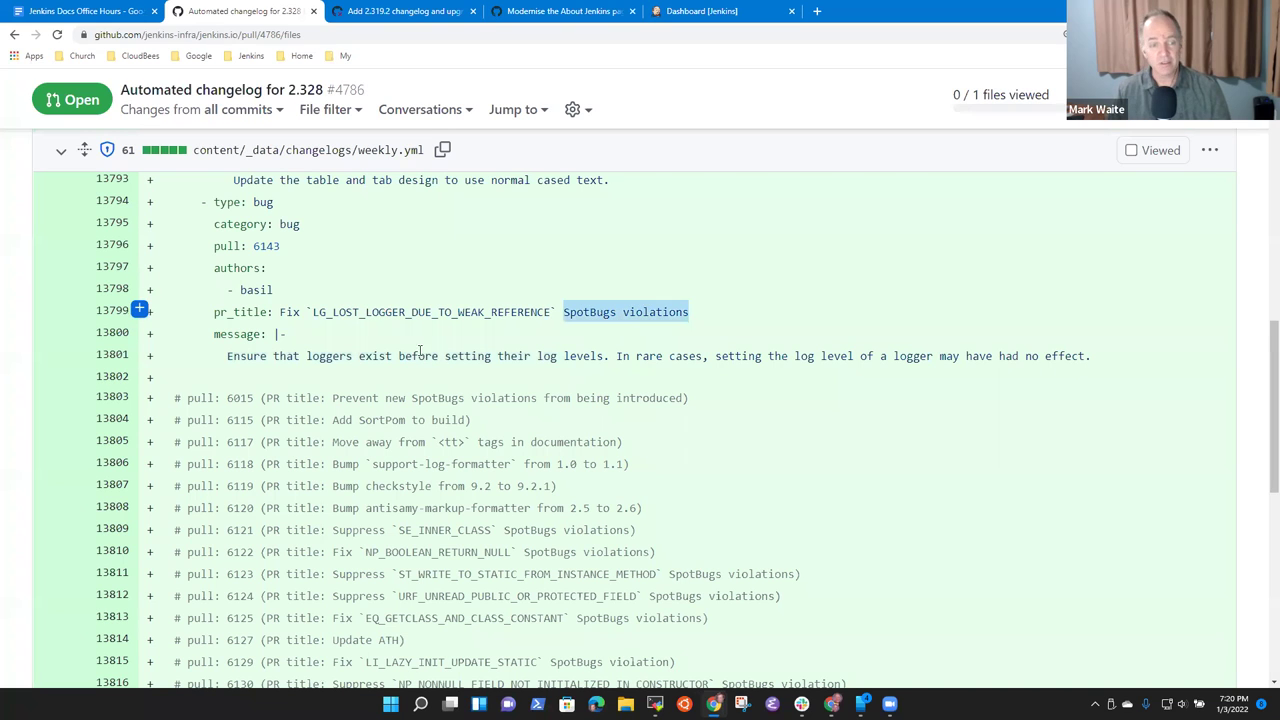
left_click_drag(246, 356, 1083, 356)
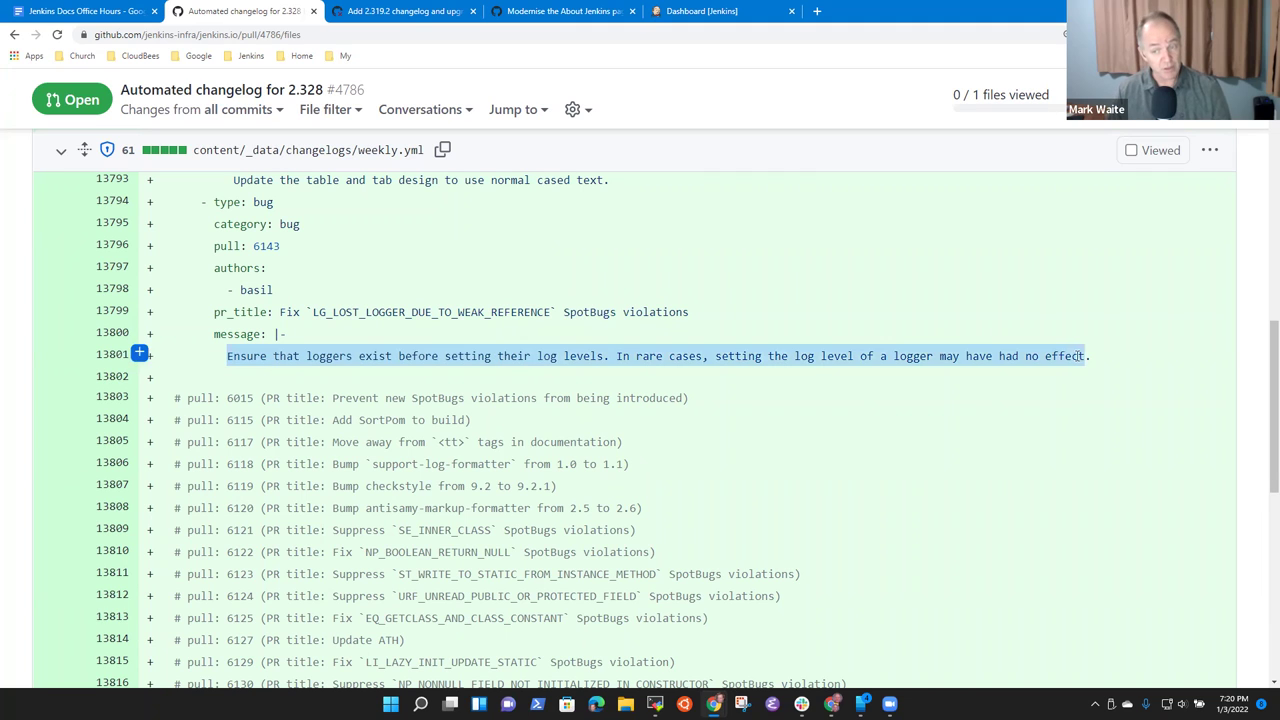
double_click(265, 246)
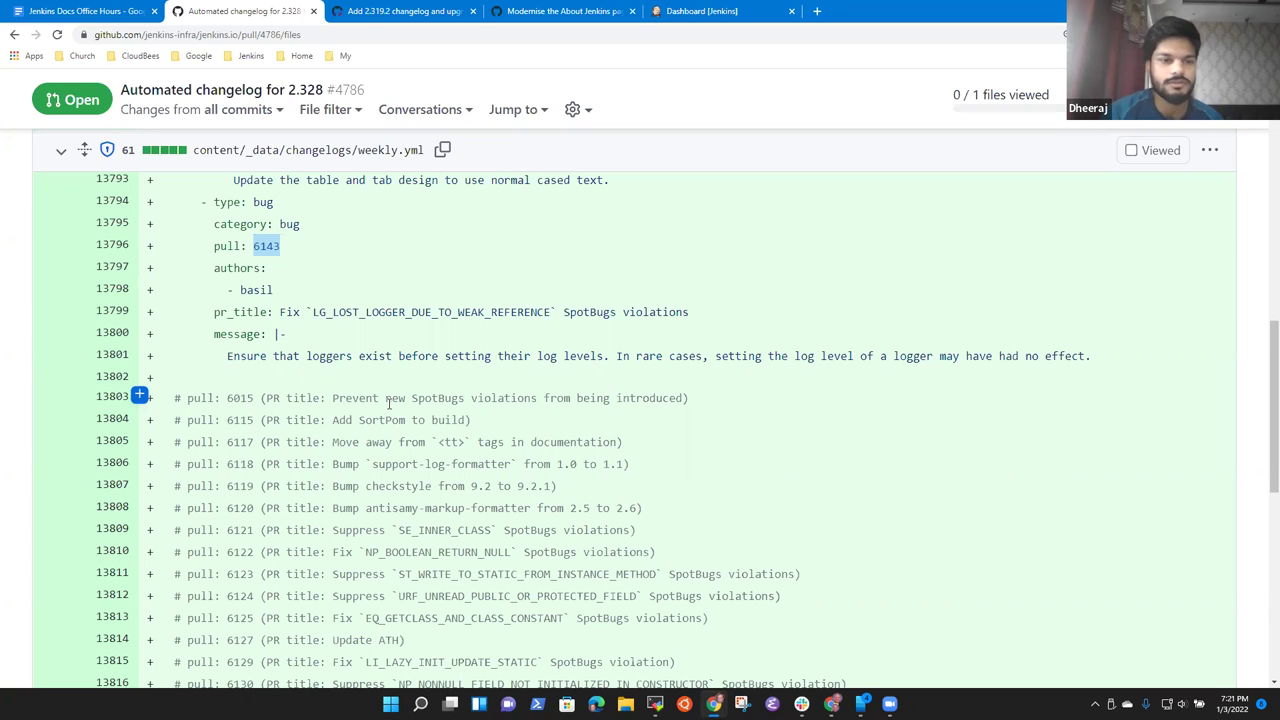
scroll(395, 415, "down", 3)
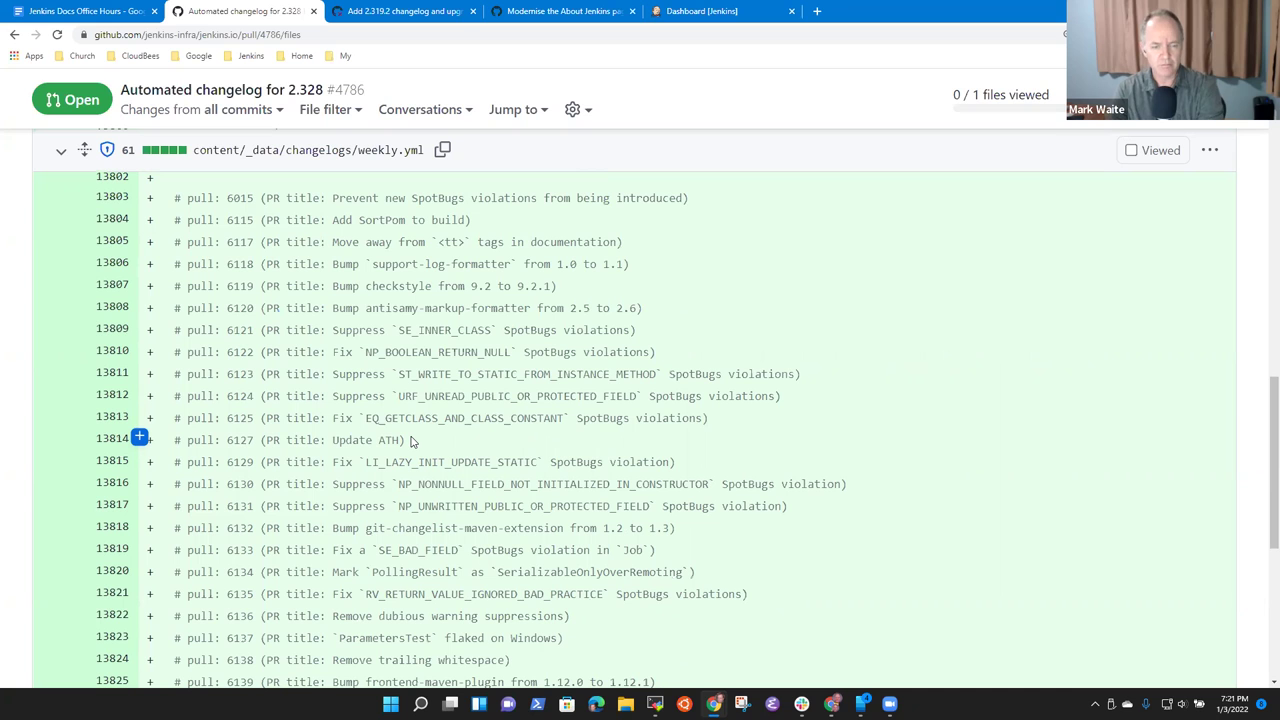
scroll(415, 445, "down", 3)
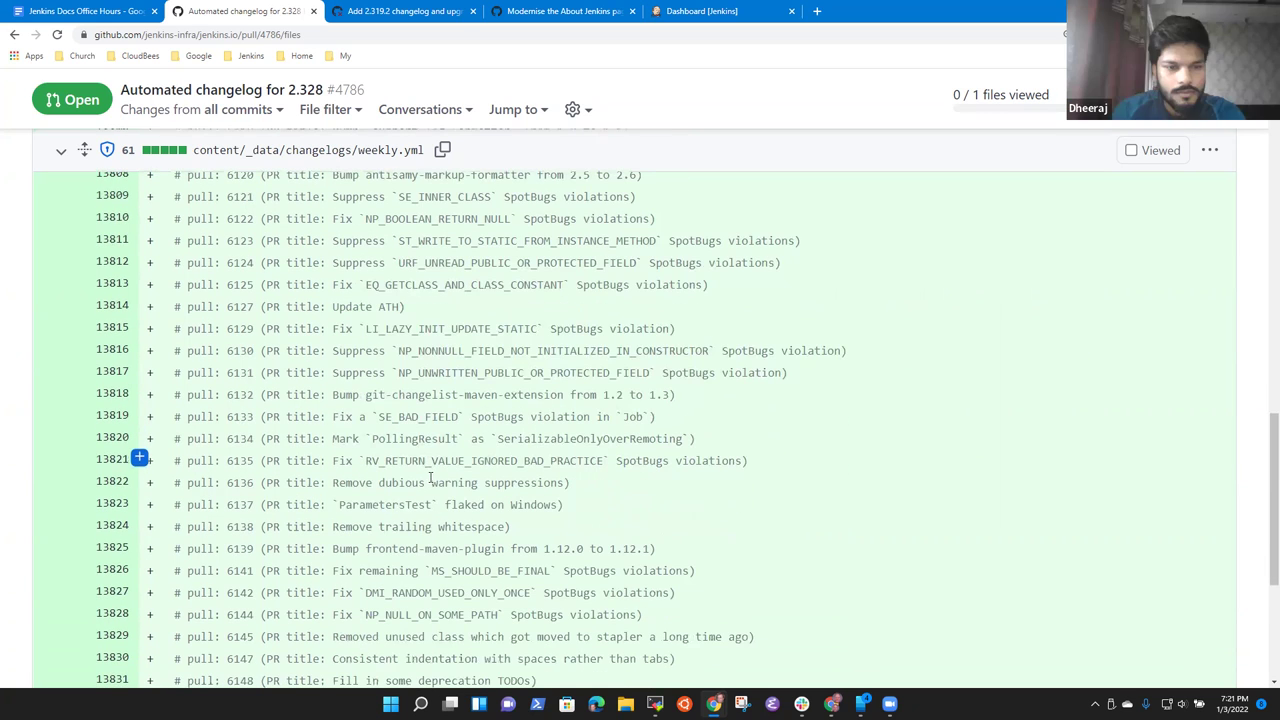
scroll(430, 482, "down", 2)
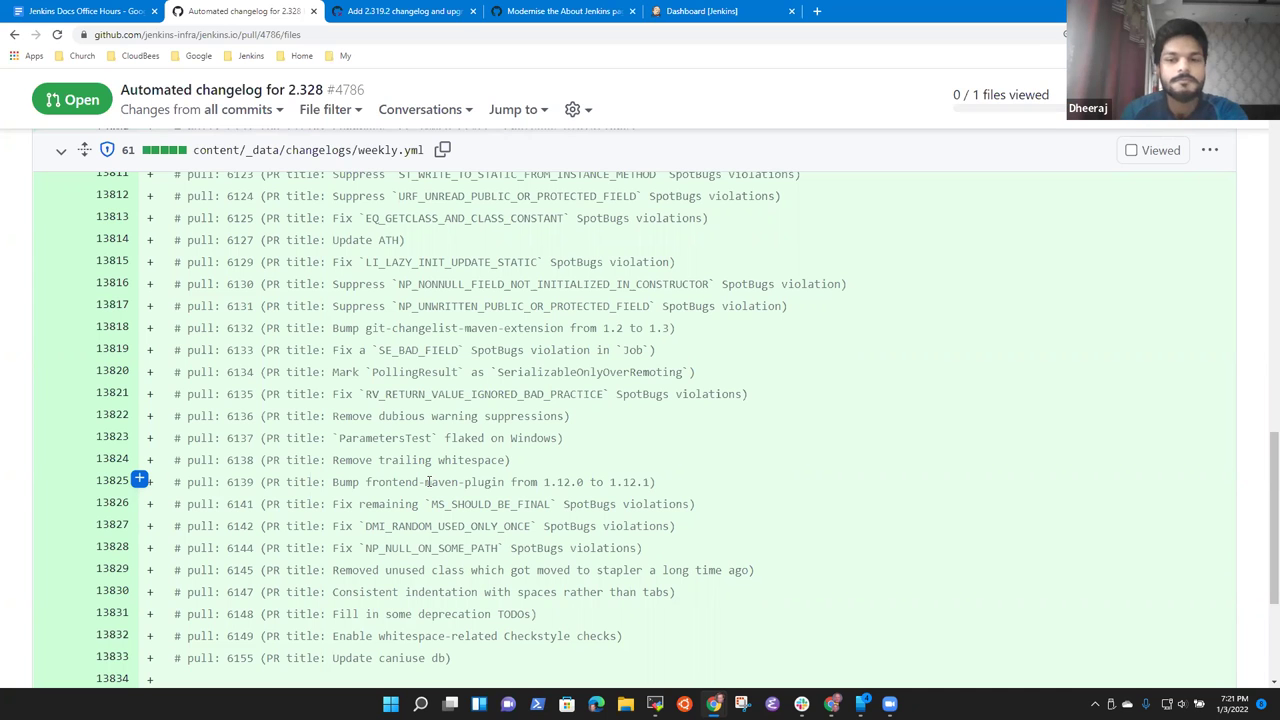
scroll(445, 450, "up", 2)
scroll(450, 437, "down", 1)
scroll(450, 437, "down", 1)
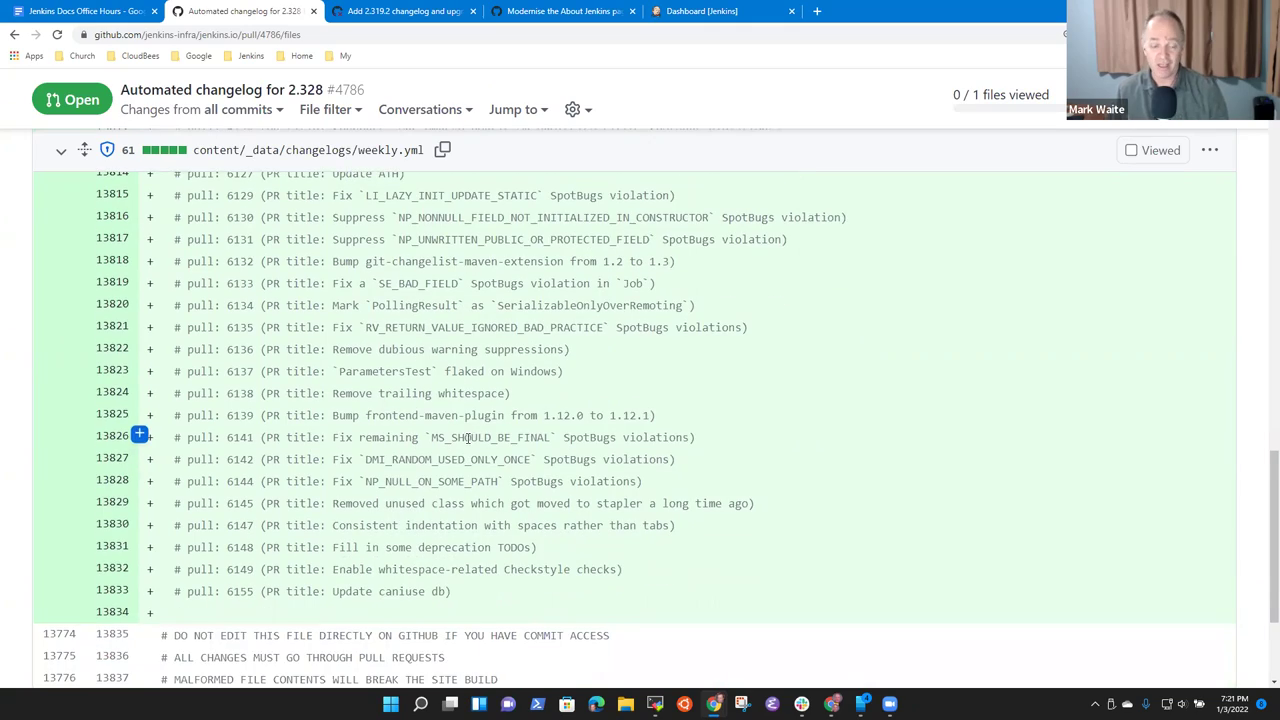
scroll(471, 434, "up", 1)
scroll(480, 453, "up", 4)
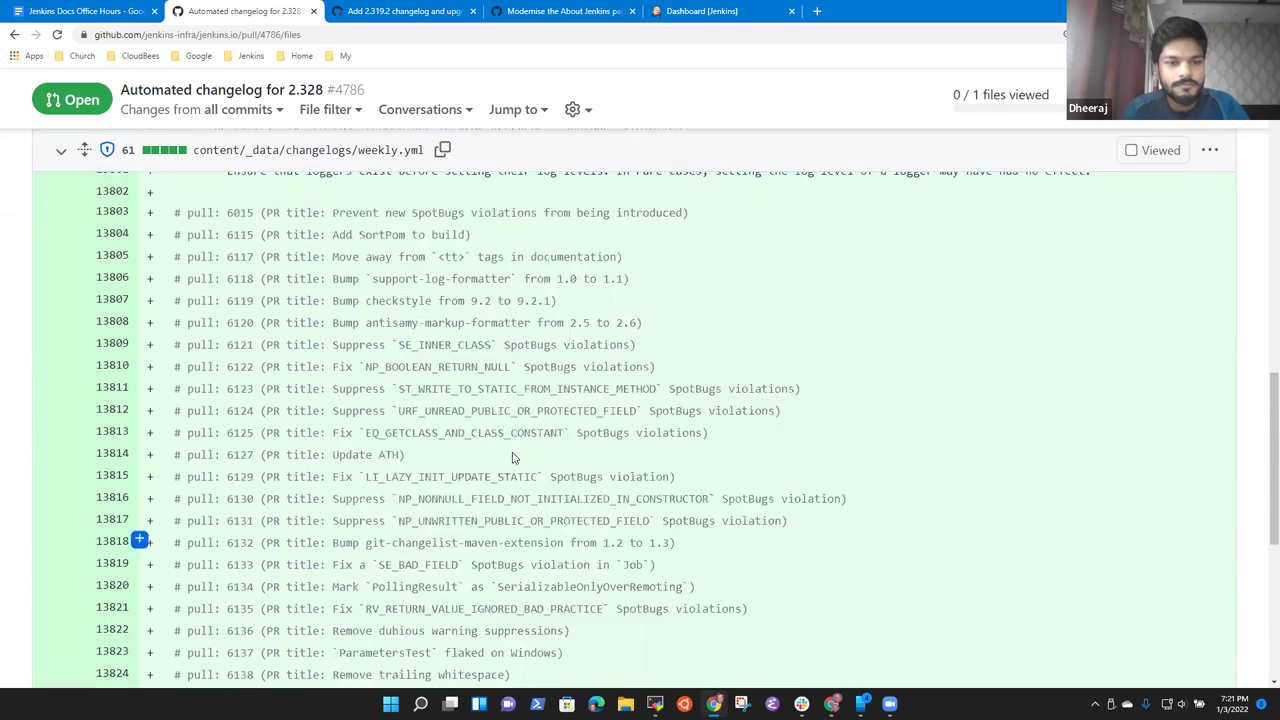
scroll(520, 457, "up", 1)
scroll(530, 450, "down", 3)
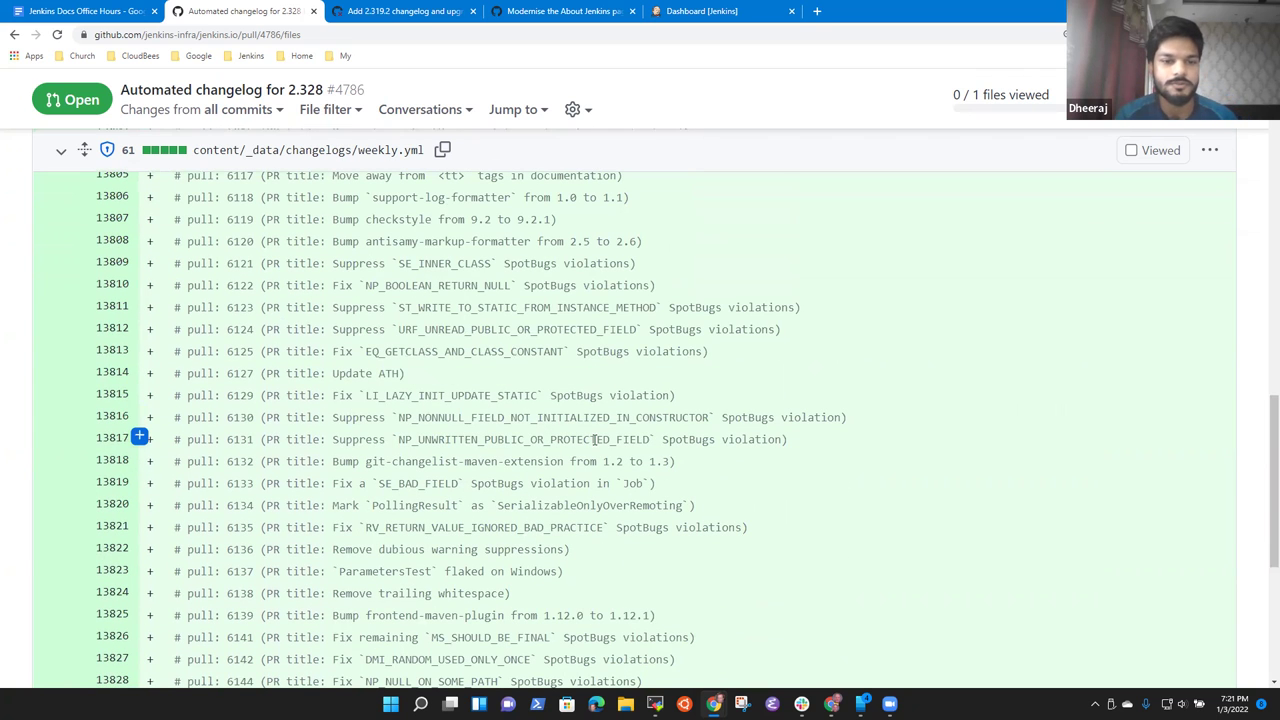
scroll(550, 450, "down", 1)
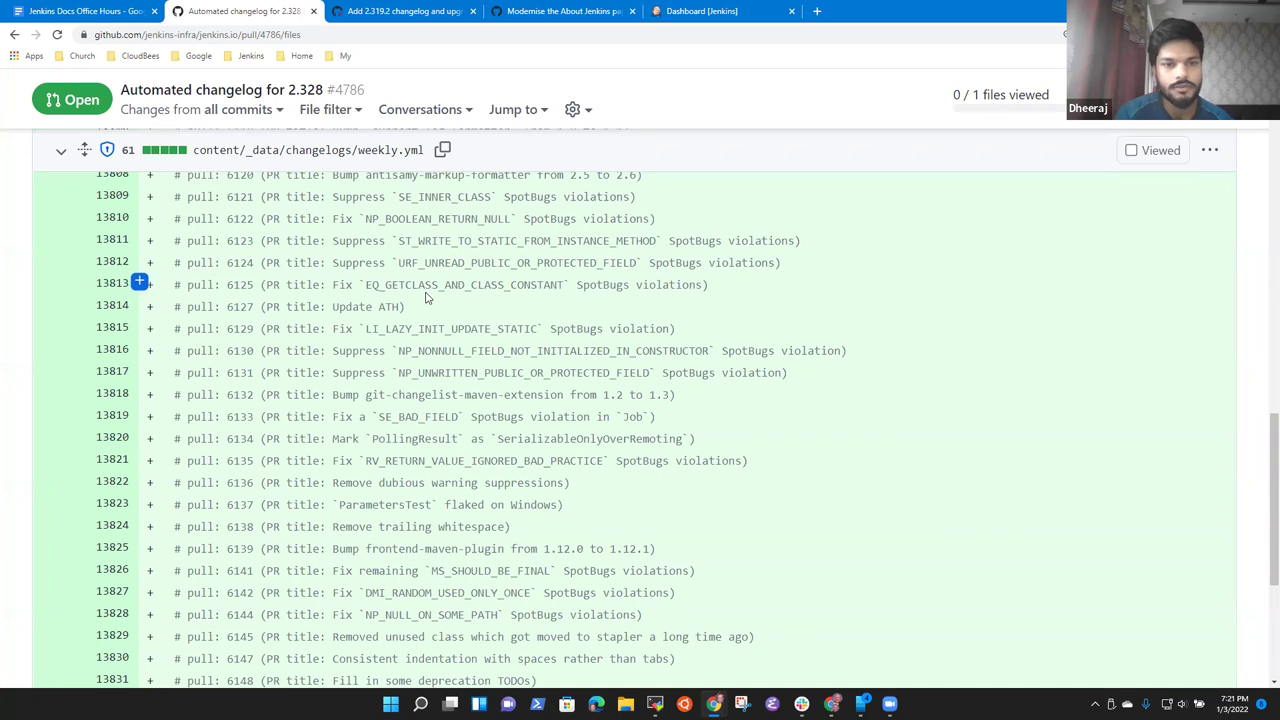
left_click_drag(607, 284, 668, 289)
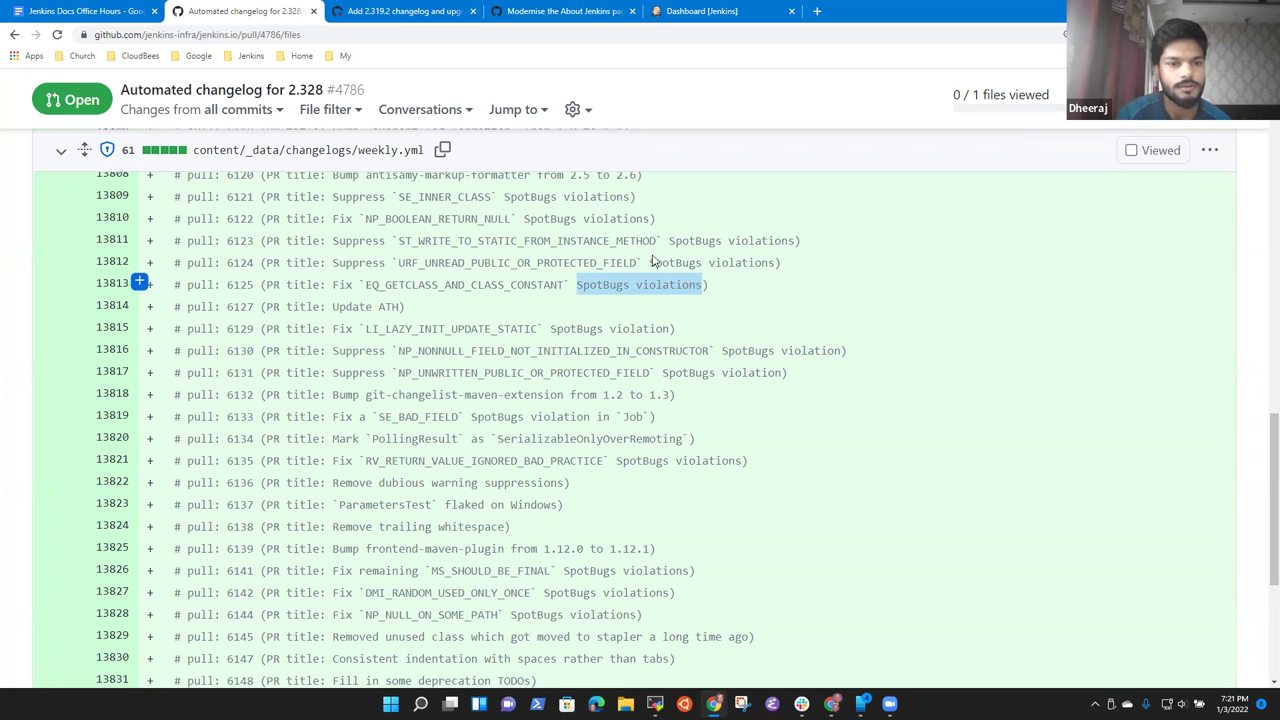
left_click(604, 284)
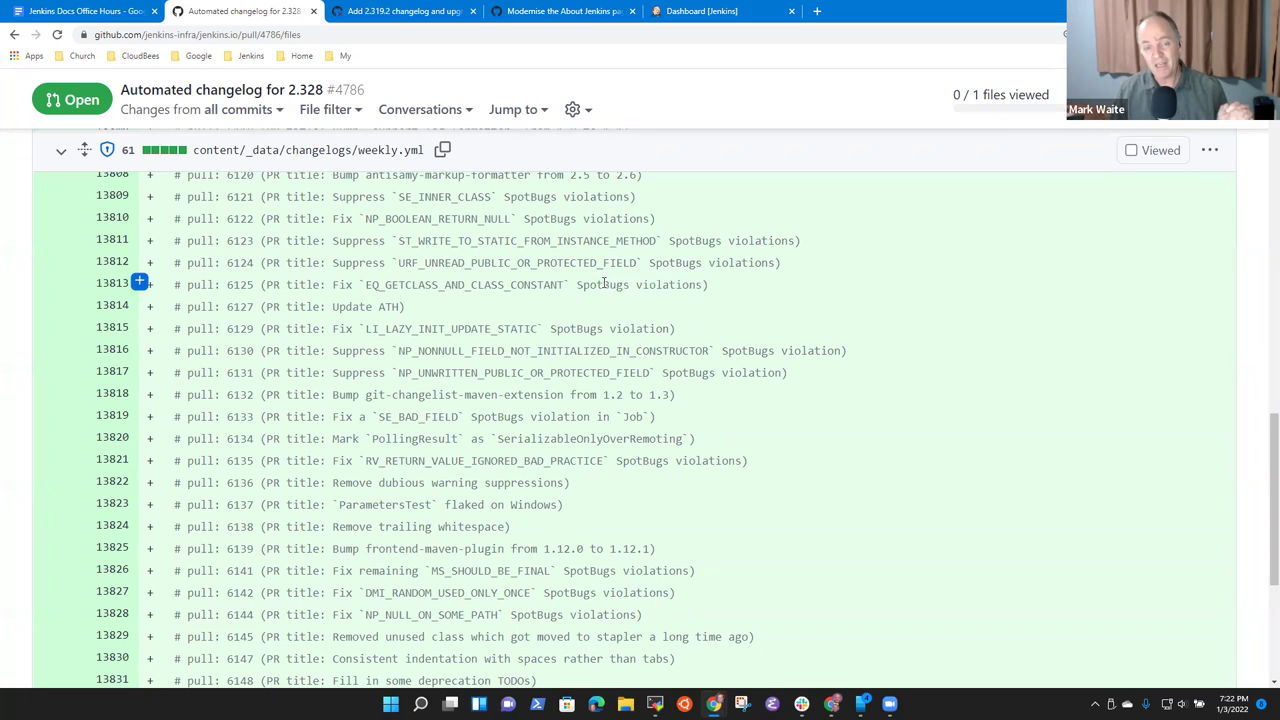
left_click_drag(604, 284, 660, 285)
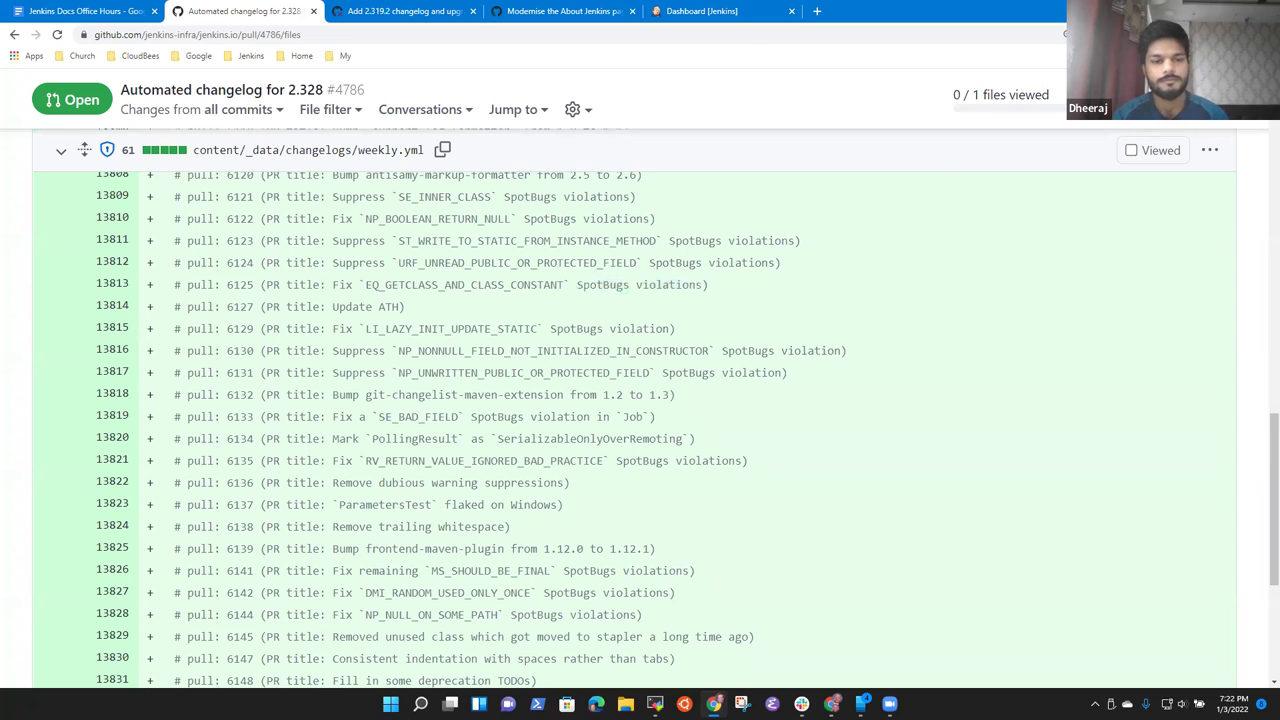
- Start finishing the pull 4786 review as an approval with the comment 'Thanks'
left_click(1145, 127)
left_click(620, 405)
left_click(687, 290)
type("Thanks")
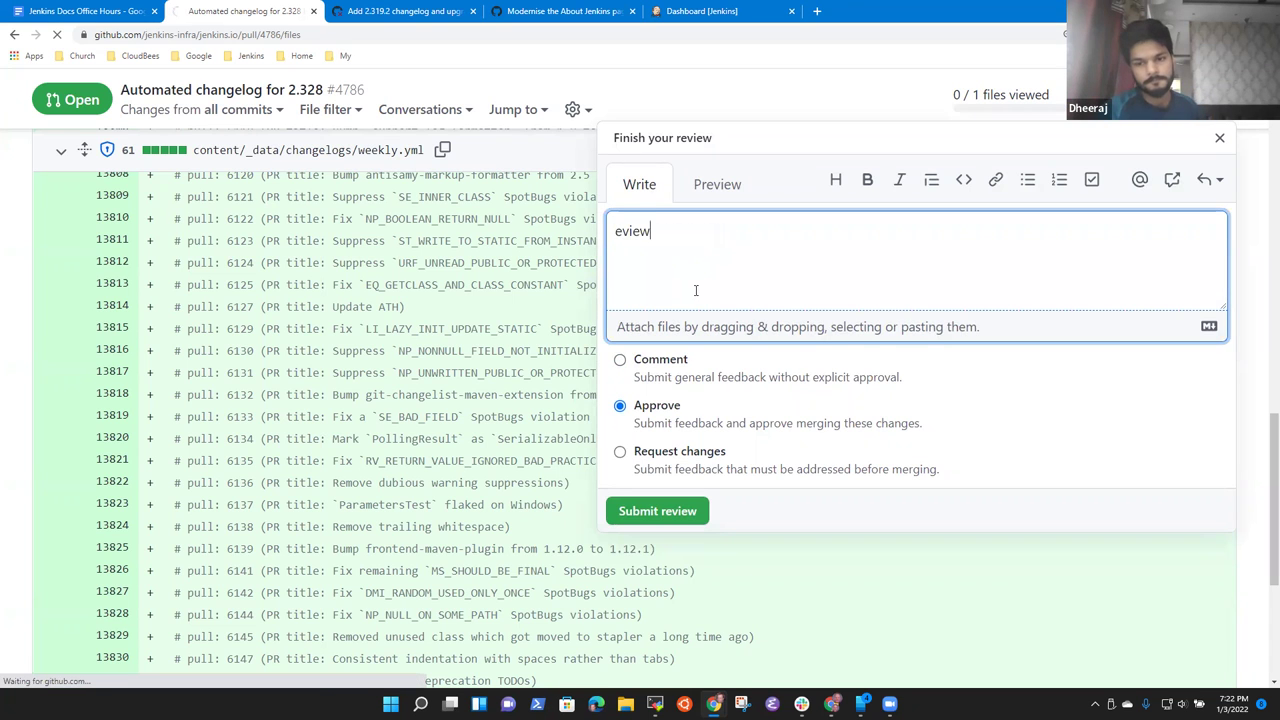
key("ctrl+Return")
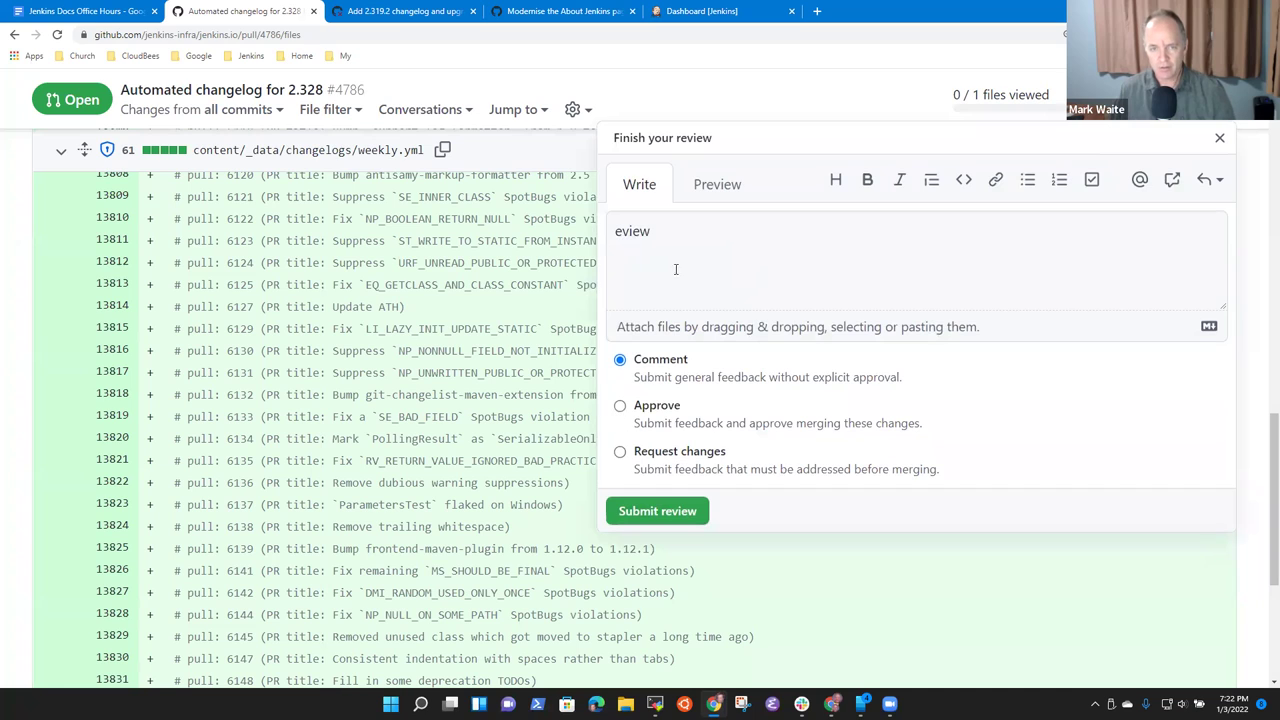
- Mark the review as Approve and change its comment to 'Reviewed in Docs Office Hours'
left_click(620, 405)
left_click(692, 245)
key("Home")
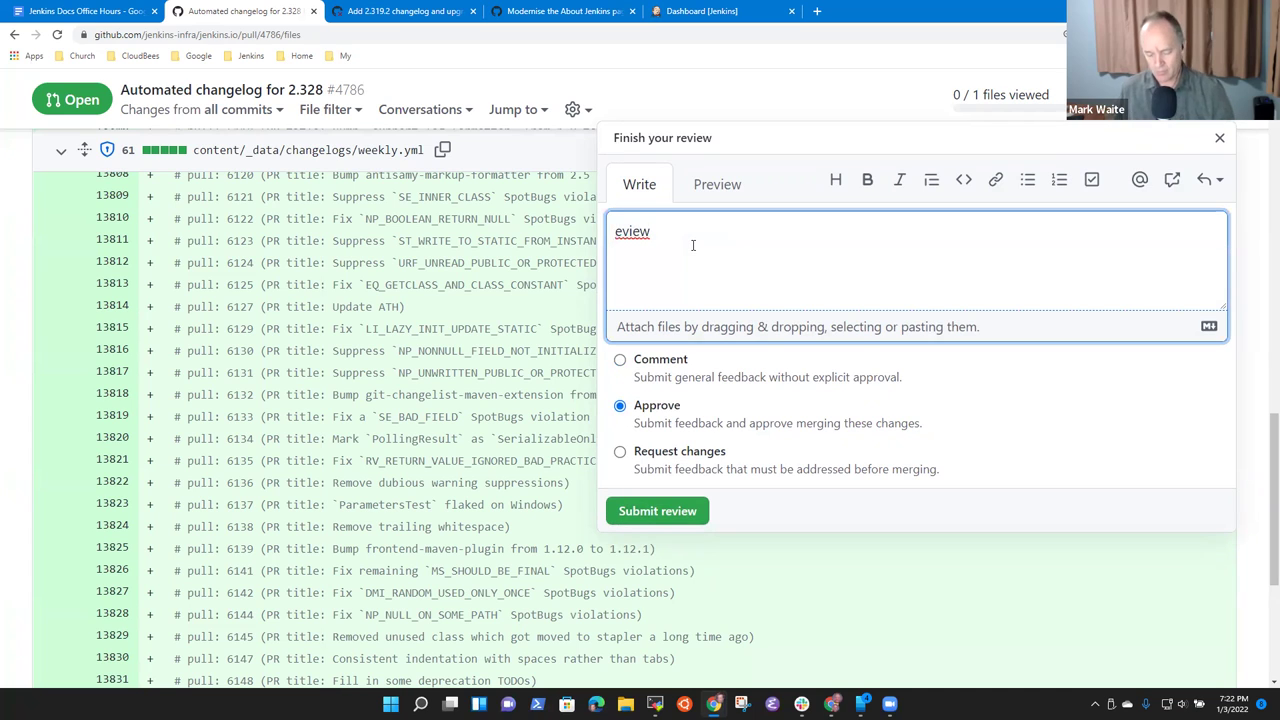
type("Reviewedf in")
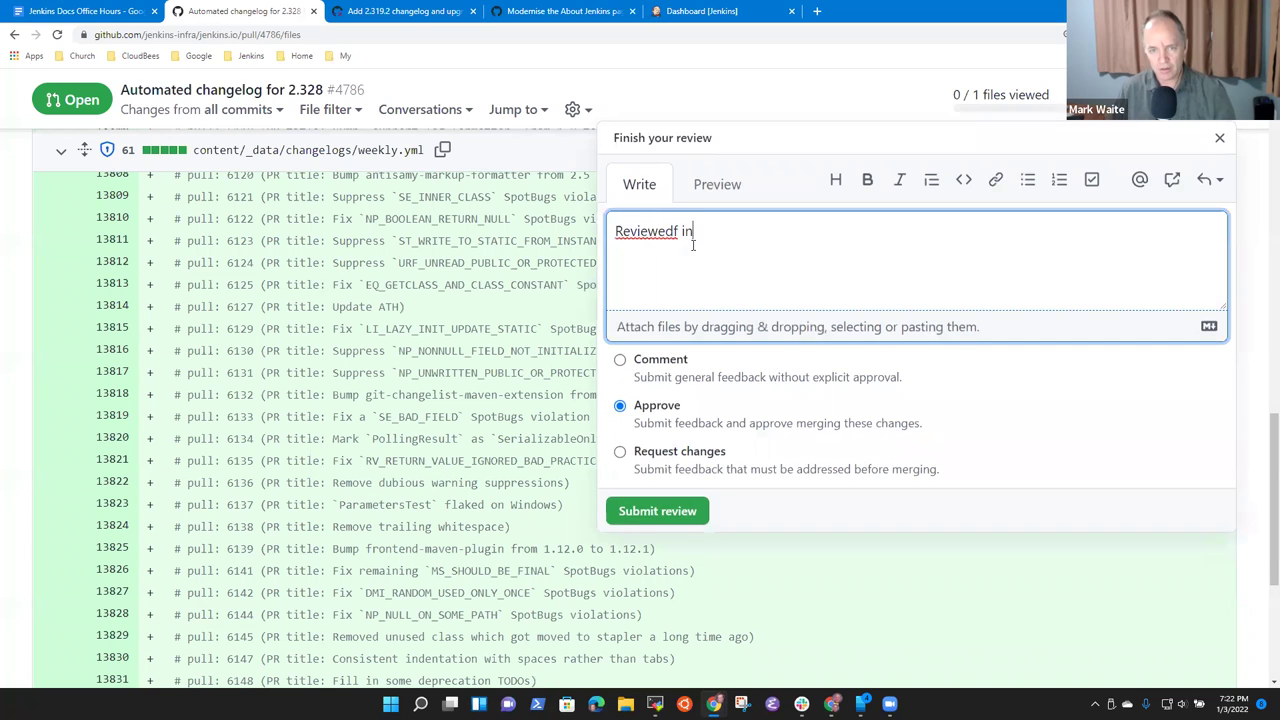
key("BackSpace")
key("BackSpace")
key("BackSpace")
key("BackSpace")
type("in D")
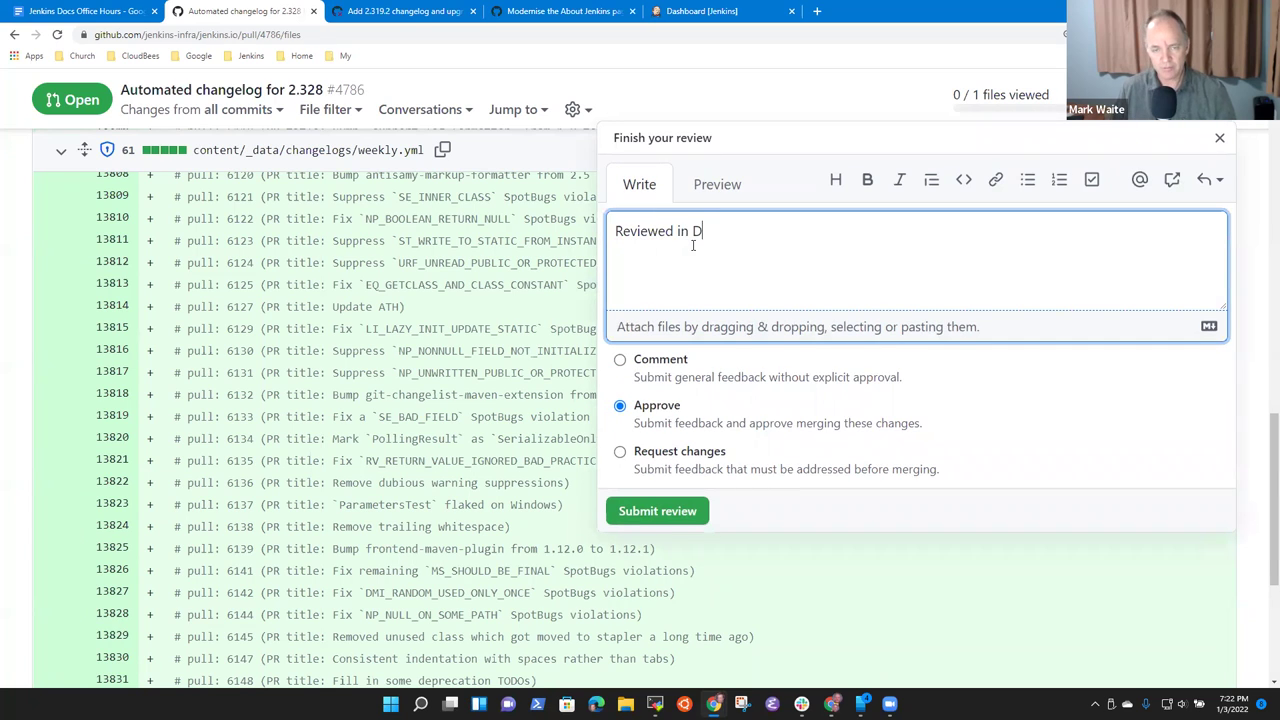
type("ocs Office Hou")
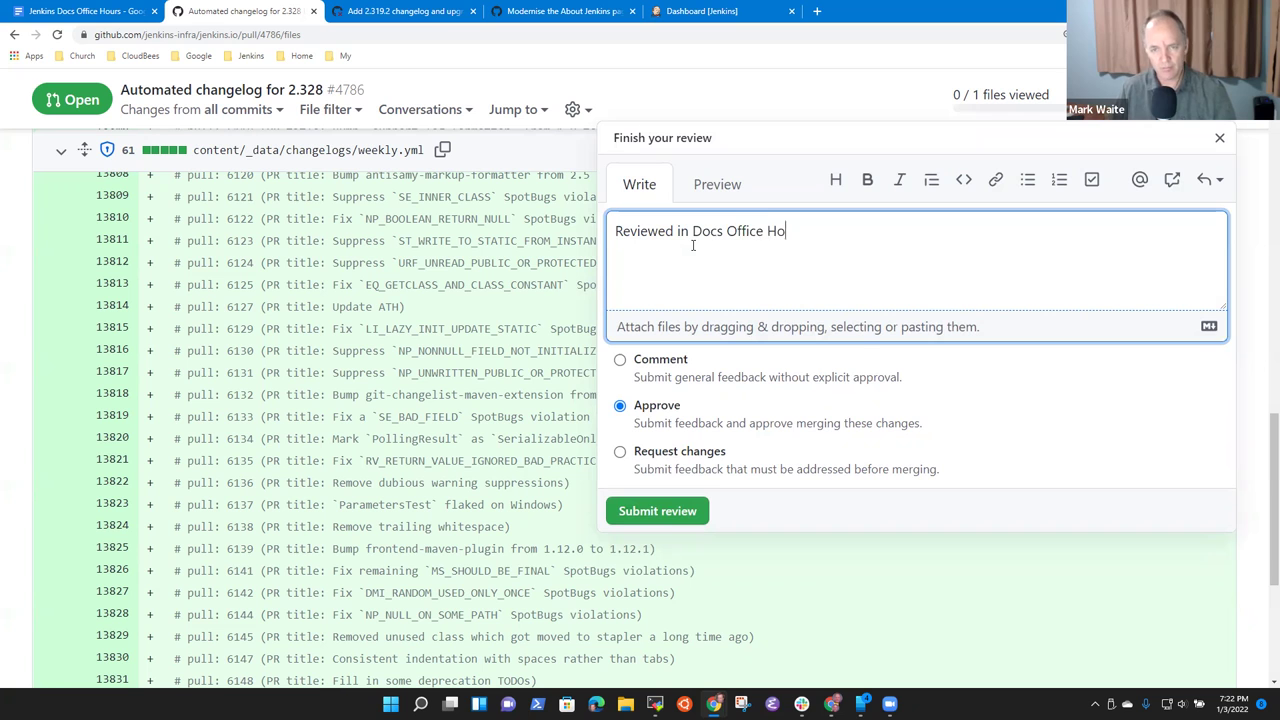
type("rs")
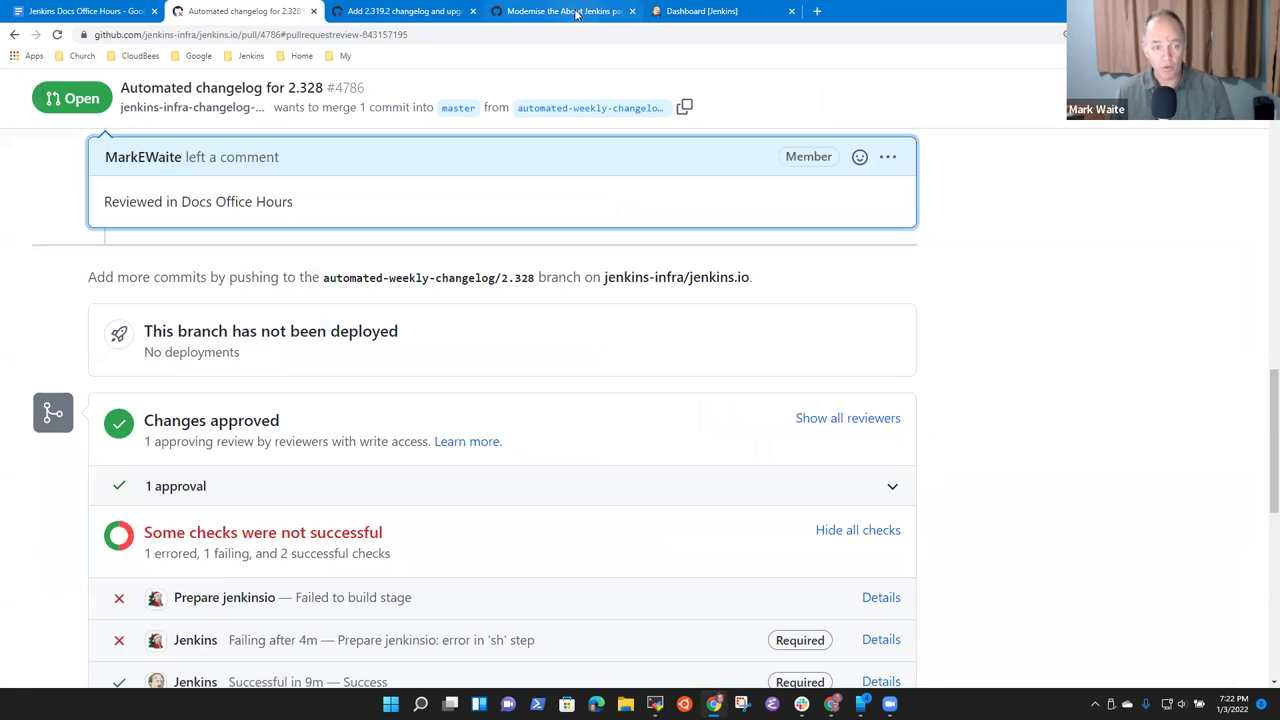
- Queue a manual Changelog Drafter workflow run on master, then go back to the Office Hours notes
left_click(575, 13)
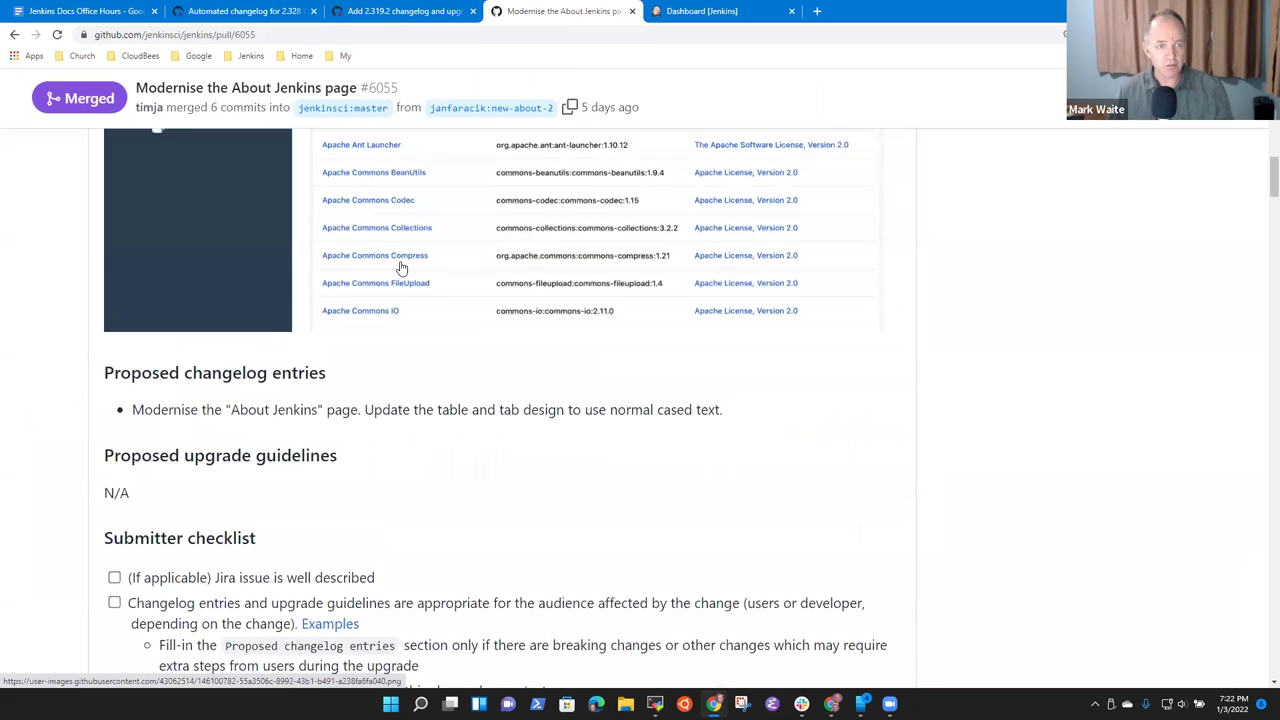
scroll(669, 321, "up", 15)
left_click(195, 218)
left_click(350, 226)
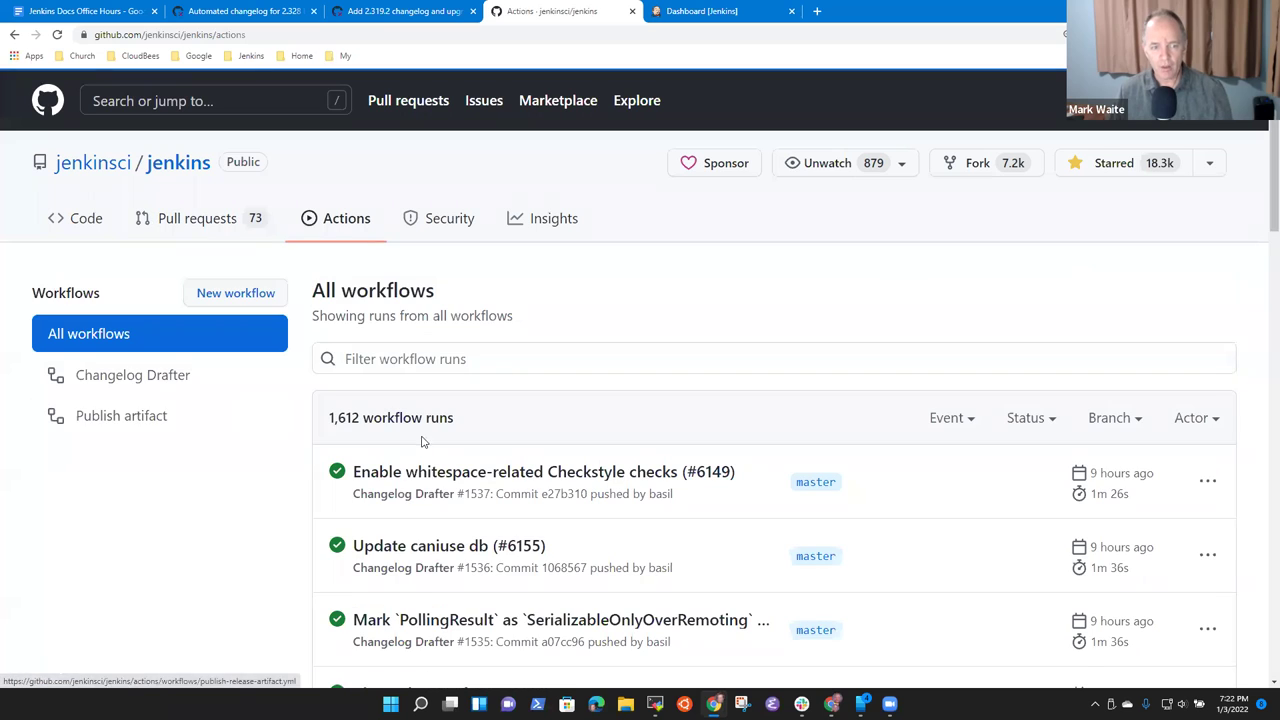
left_click(139, 383)
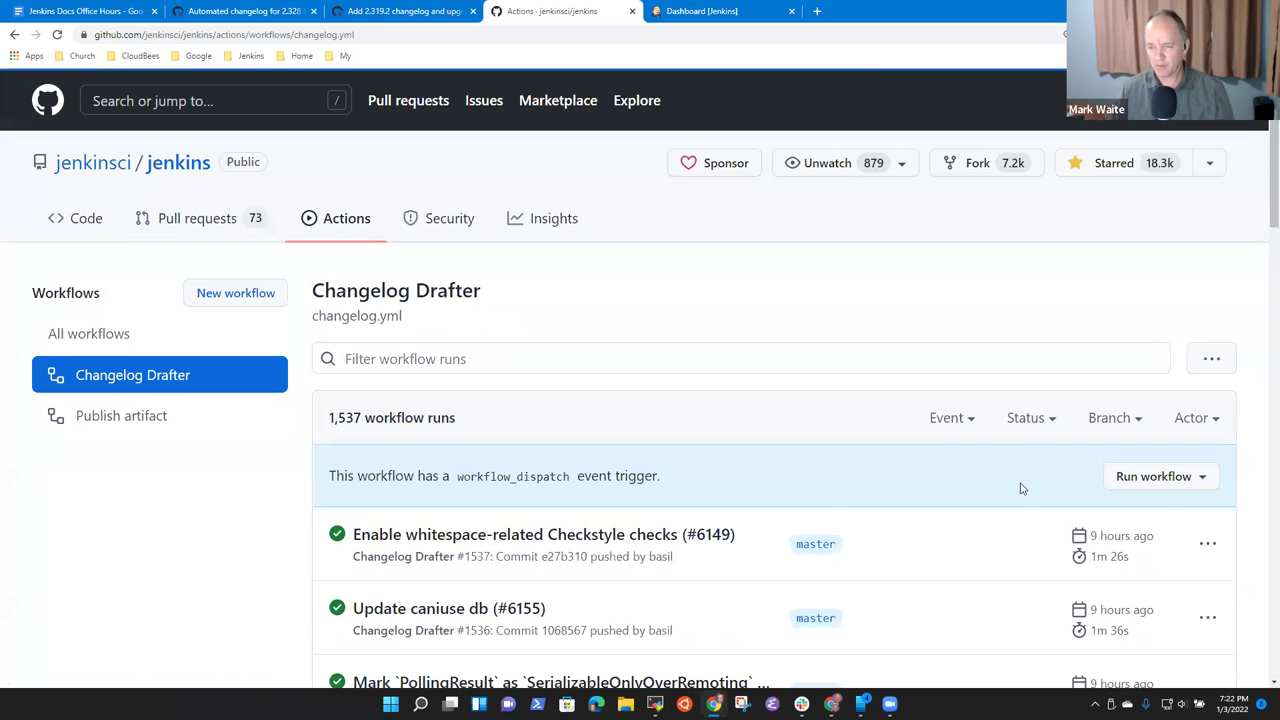
left_click(1160, 478)
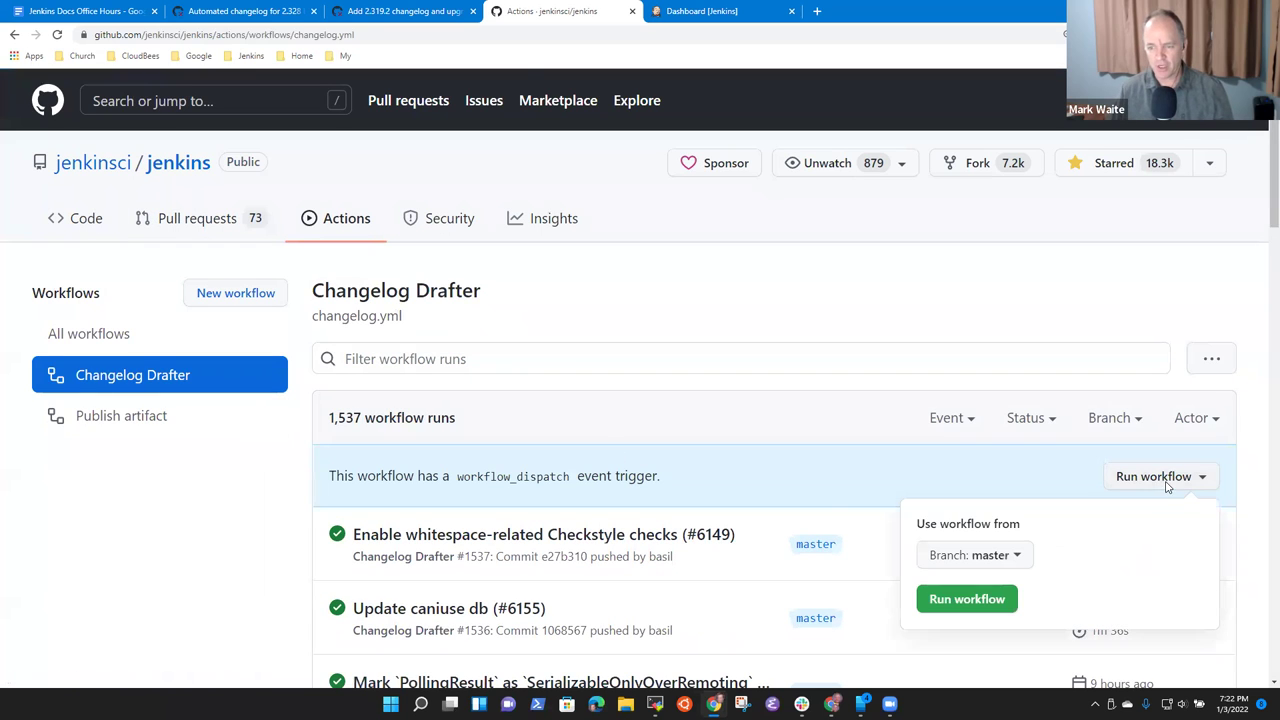
left_click(967, 600)
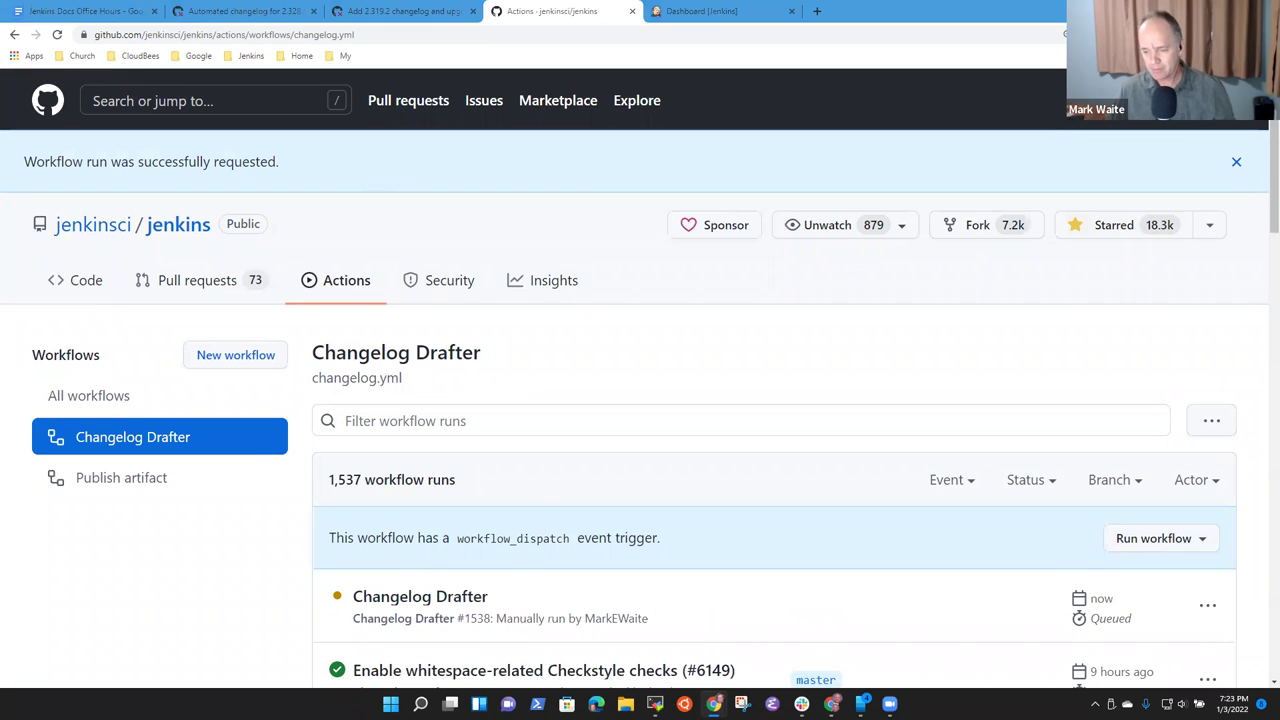
left_click(233, 16)
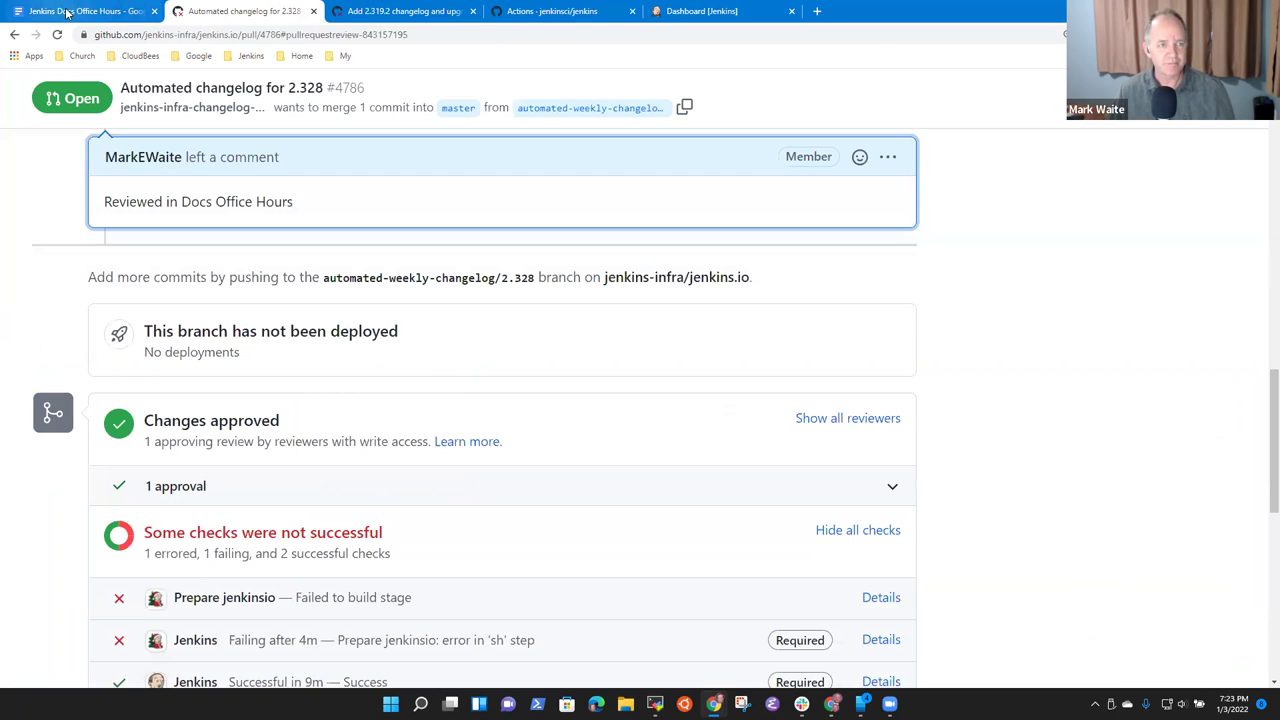
left_click(72, 11)
- Replace the PR-4786 note with 'Approved' and start a new top-level bullet below it
left_click(420, 421)
key("Down")
key("Down")
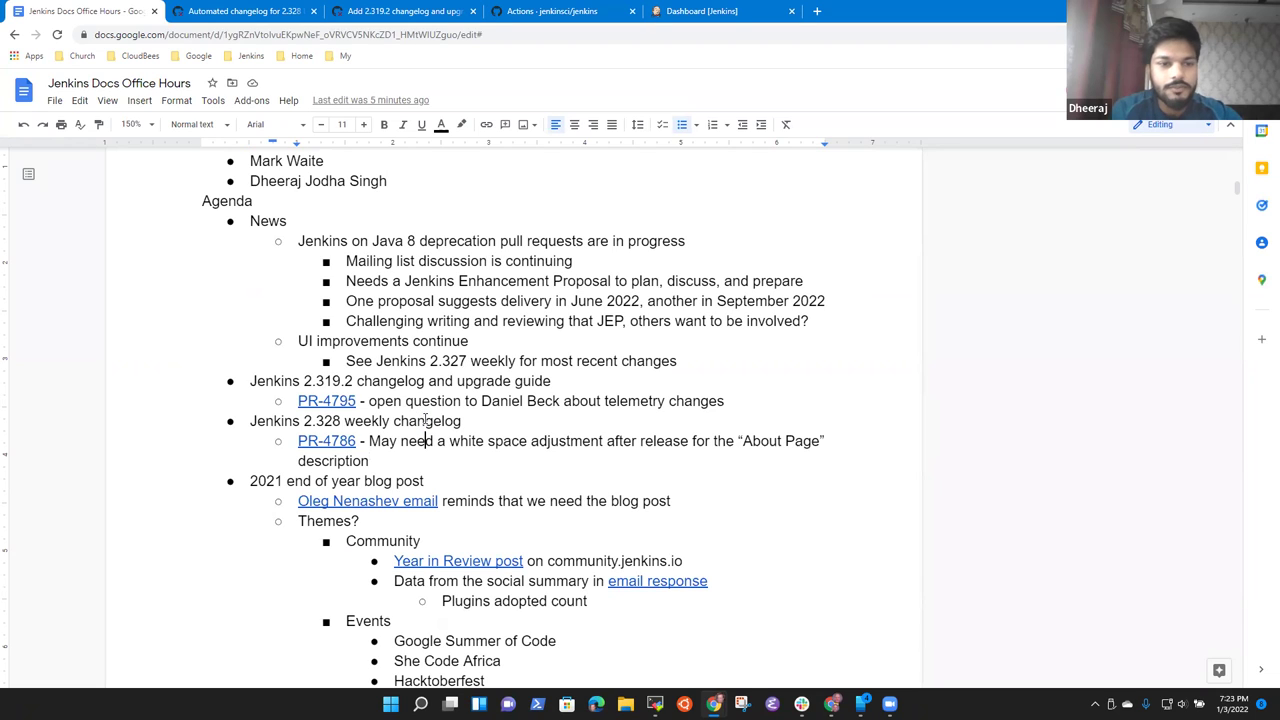
key("shift+Down")
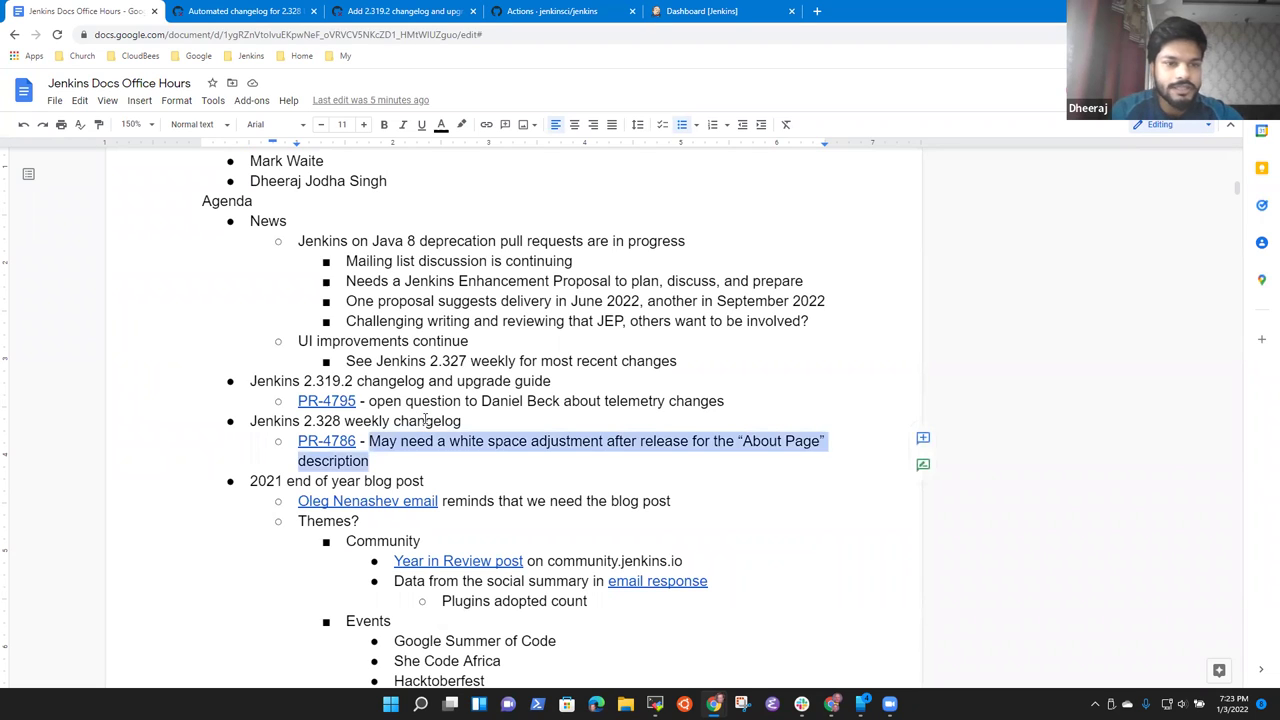
type("Approved")
key("Return")
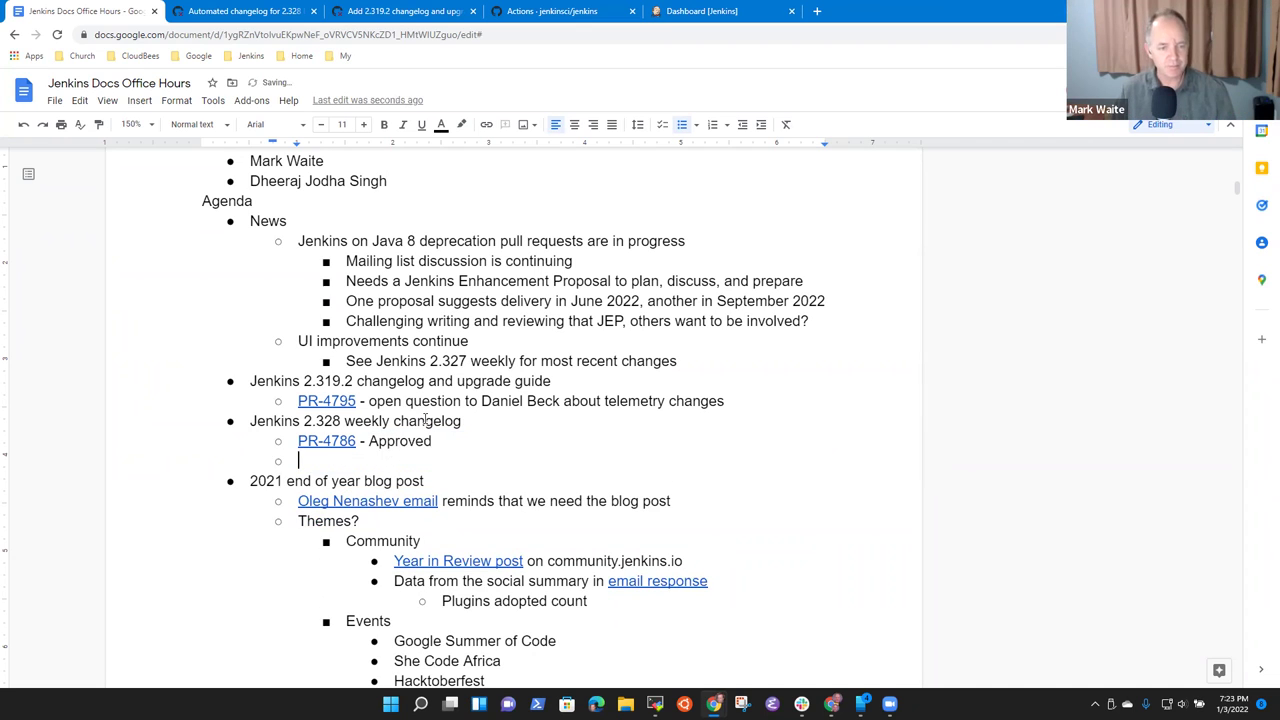
key("shift+Tab")
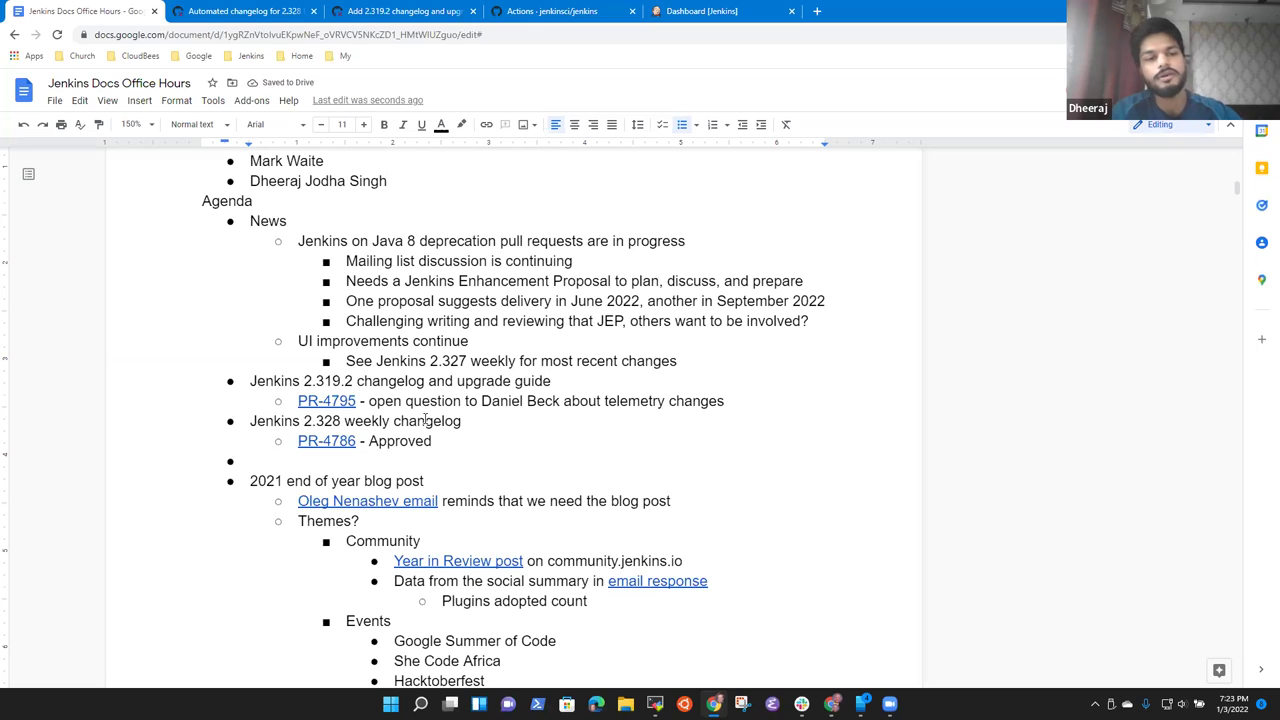
- Type the 'Learning Jenkins' agenda item and start an indented sub-point under it
type("Learnign")
key("BackSpace")
key("BackSpace")
key("BackSpace")
key("BackSpace")
type("ing Jenkins")
key("Return")
key("Tab")
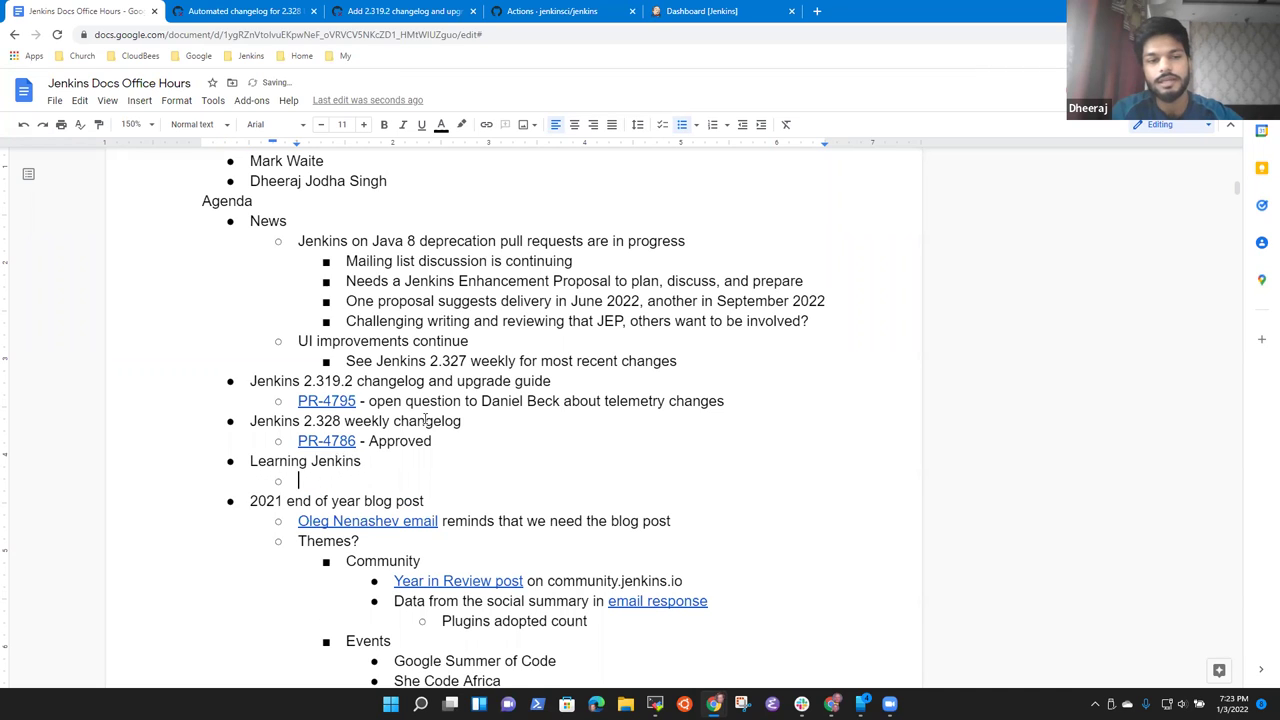
- Add the sub-point 'How to best approach becoming a strong Jenkins developer?' and a new empty sub-bullet
type("What are the ")
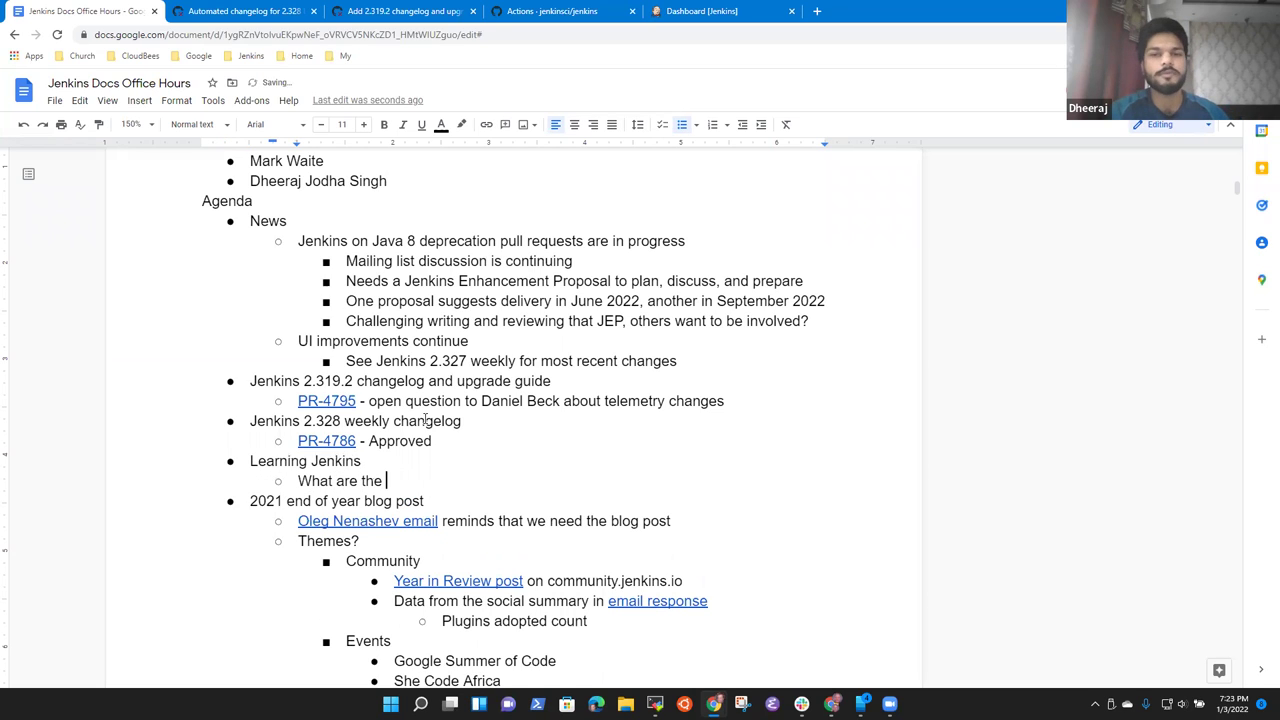
type("most effec")
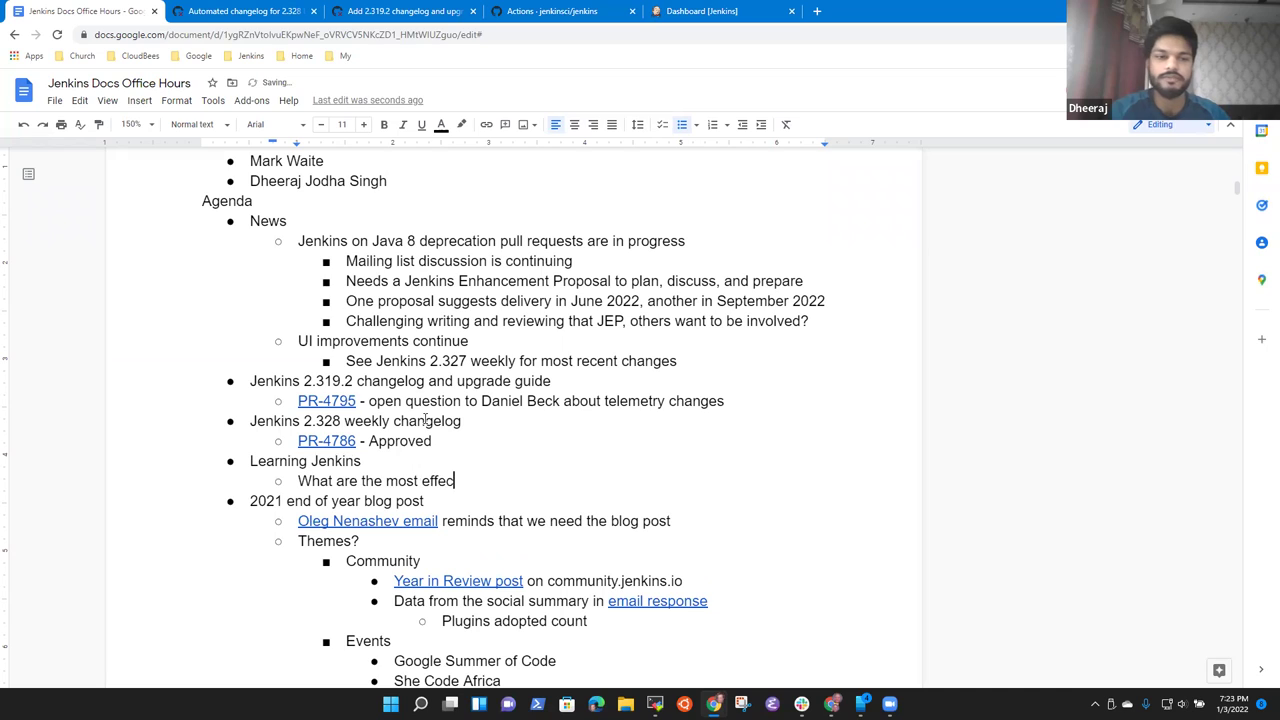
key("ctrl+BackSpace")
key("ctrl+BackSpace")
key("ctrl+BackSpace")
key("ctrl+BackSpace")
key("ctrl+BackSpace")
type("How to best approach ")
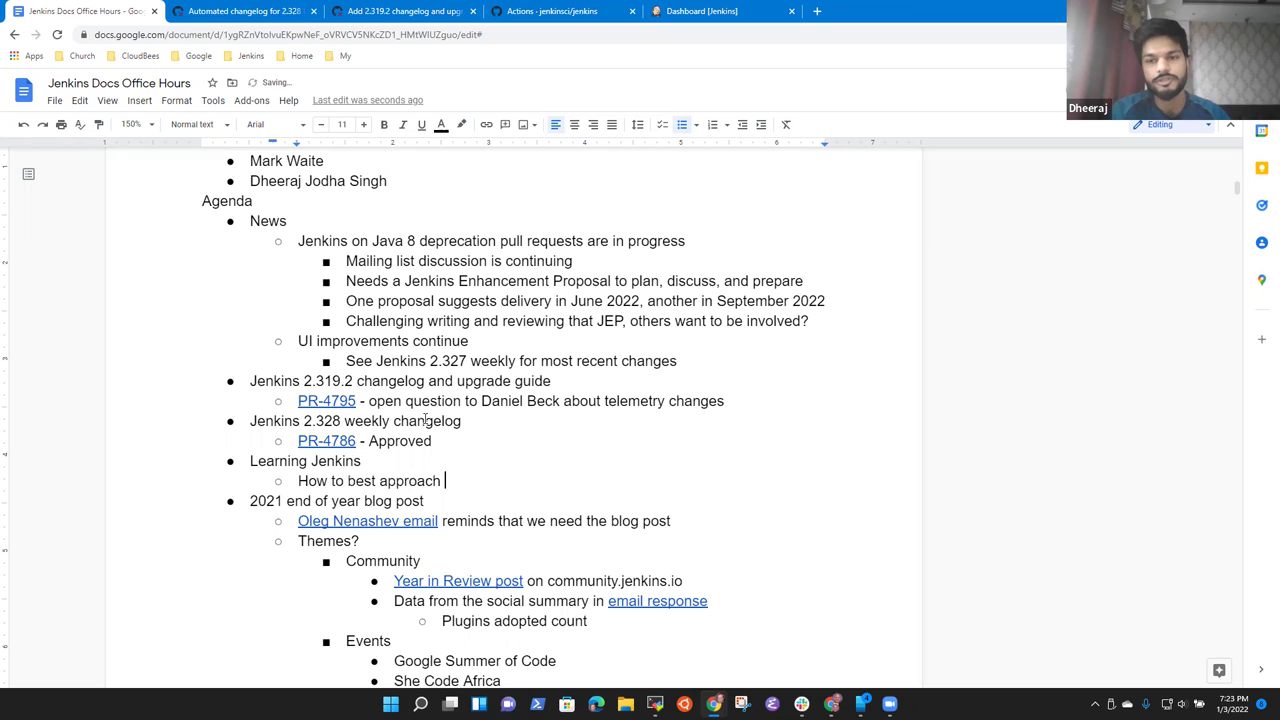
type("beco")
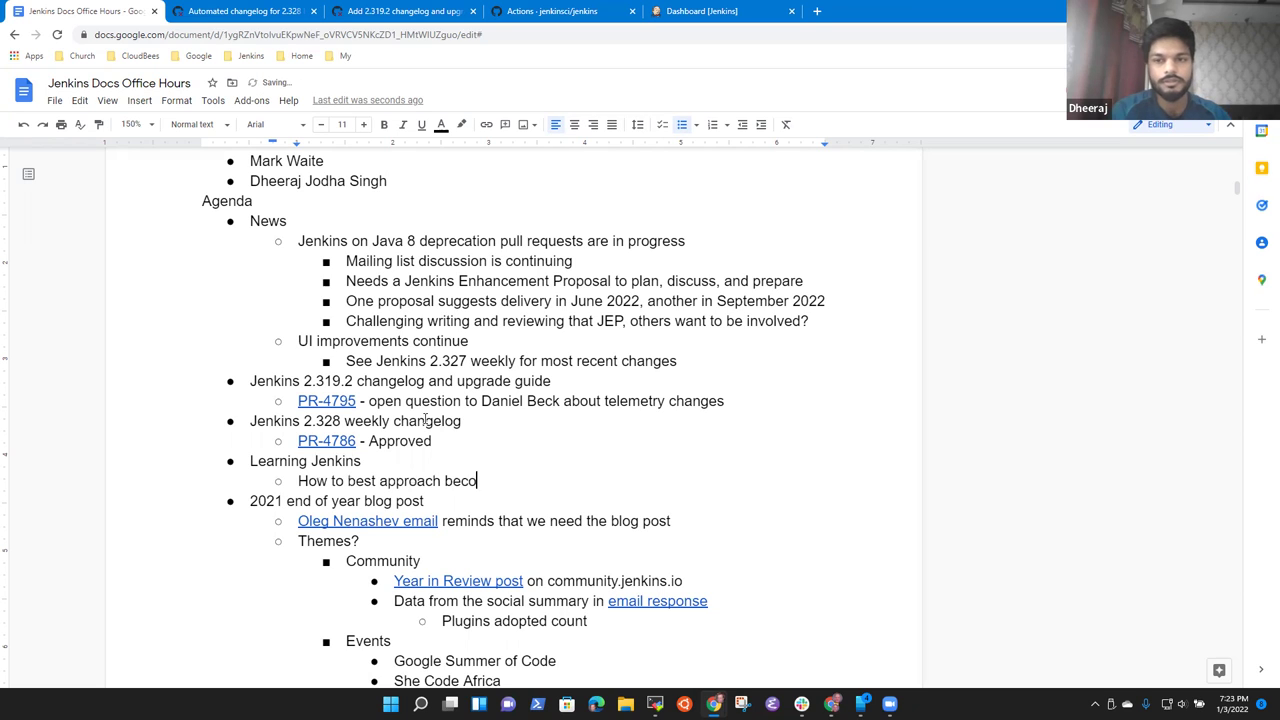
type("ming a ")
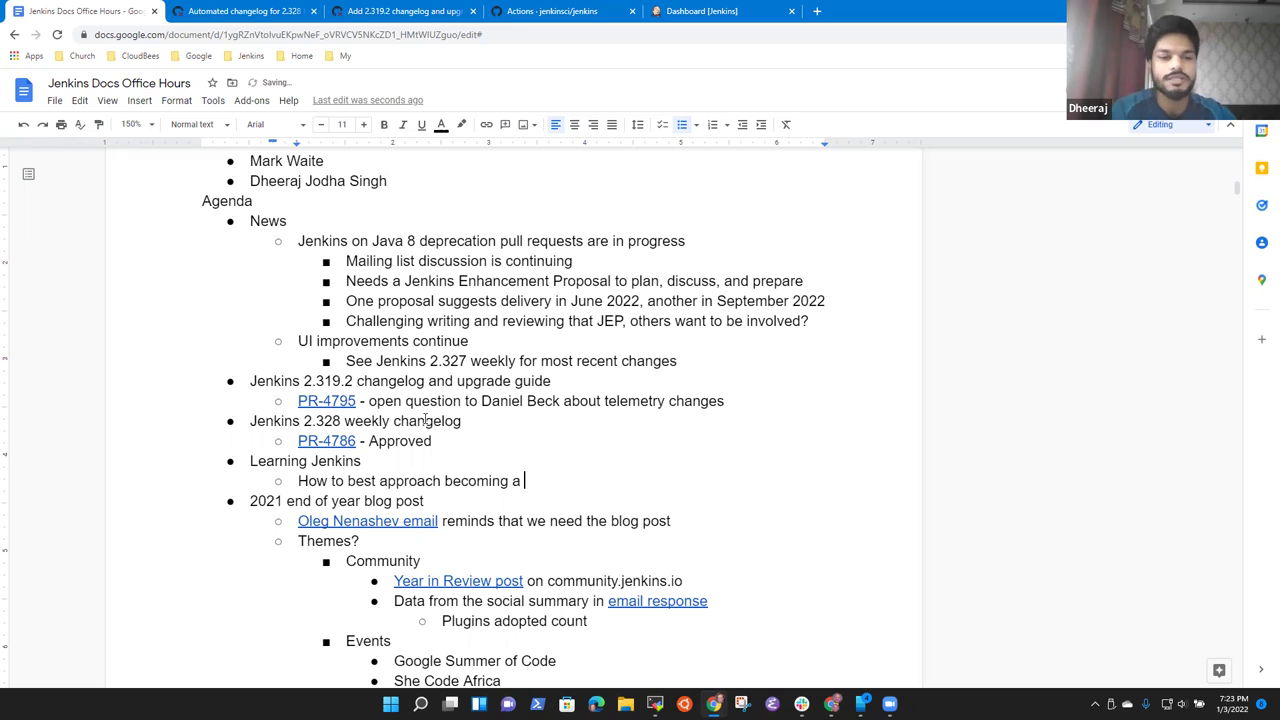
type("strong Jenkins developer?")
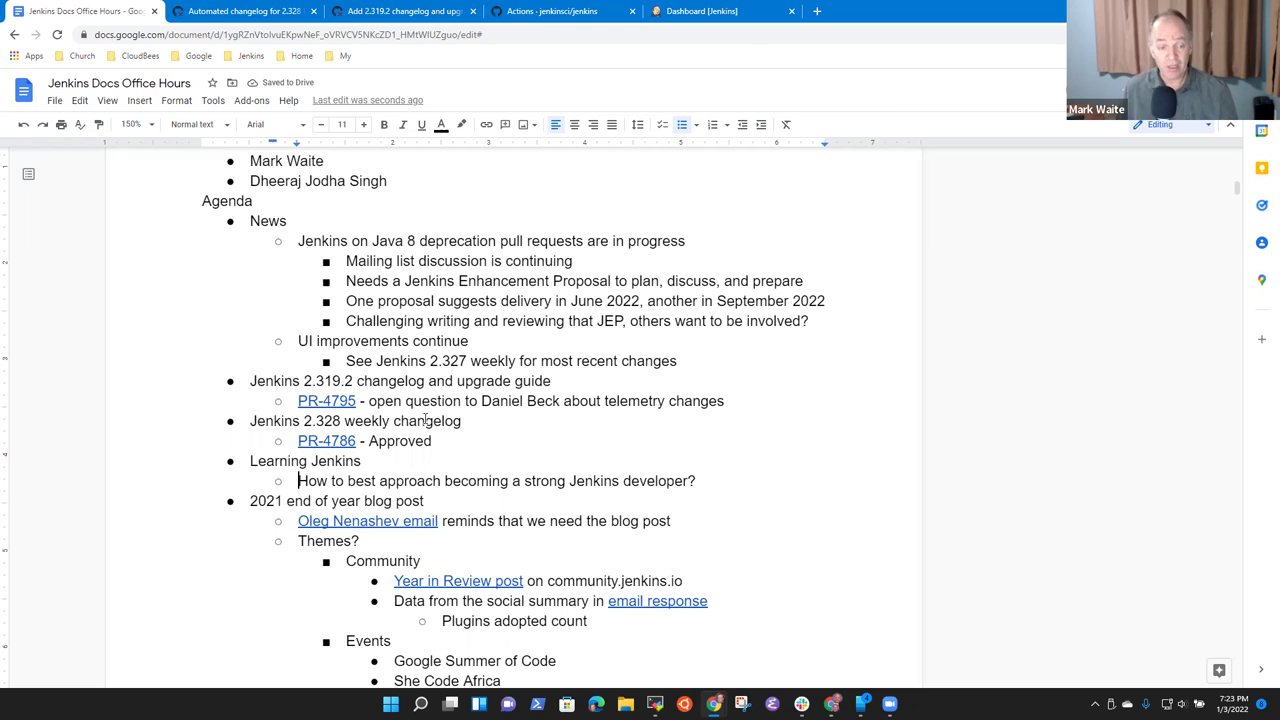
key("Up")
key("Home")
key("shift+End")
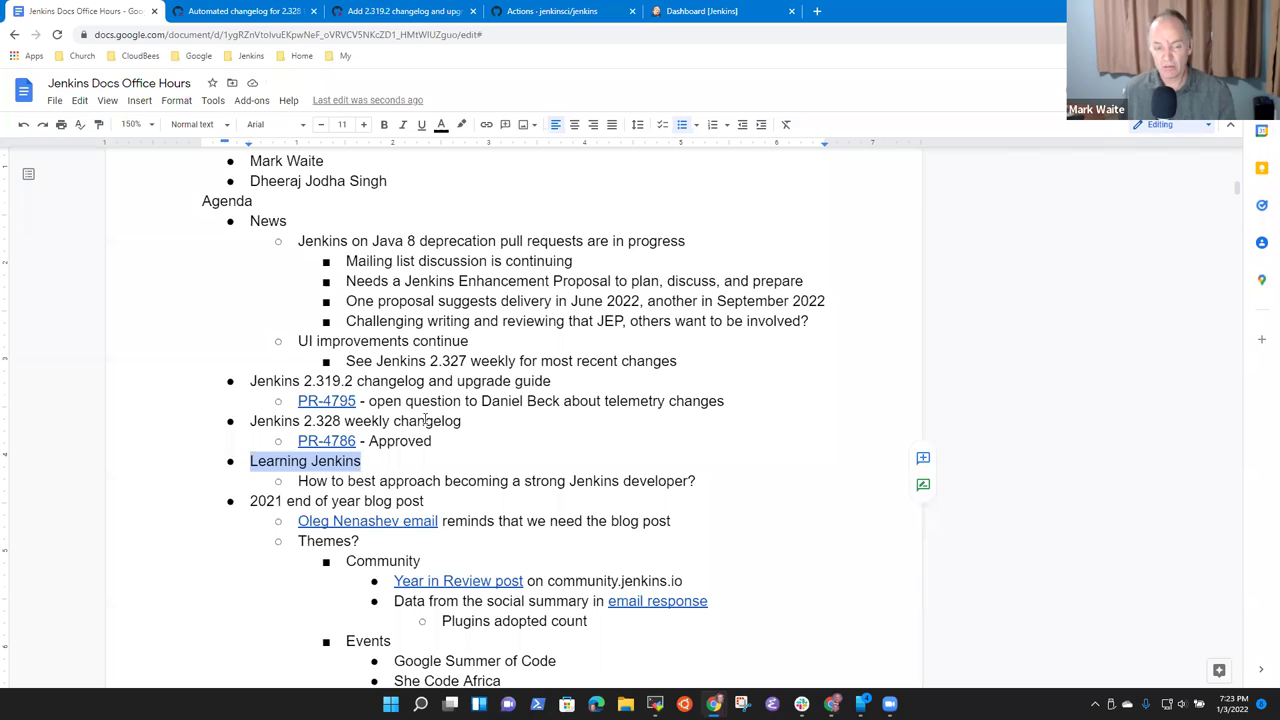
key("Down")
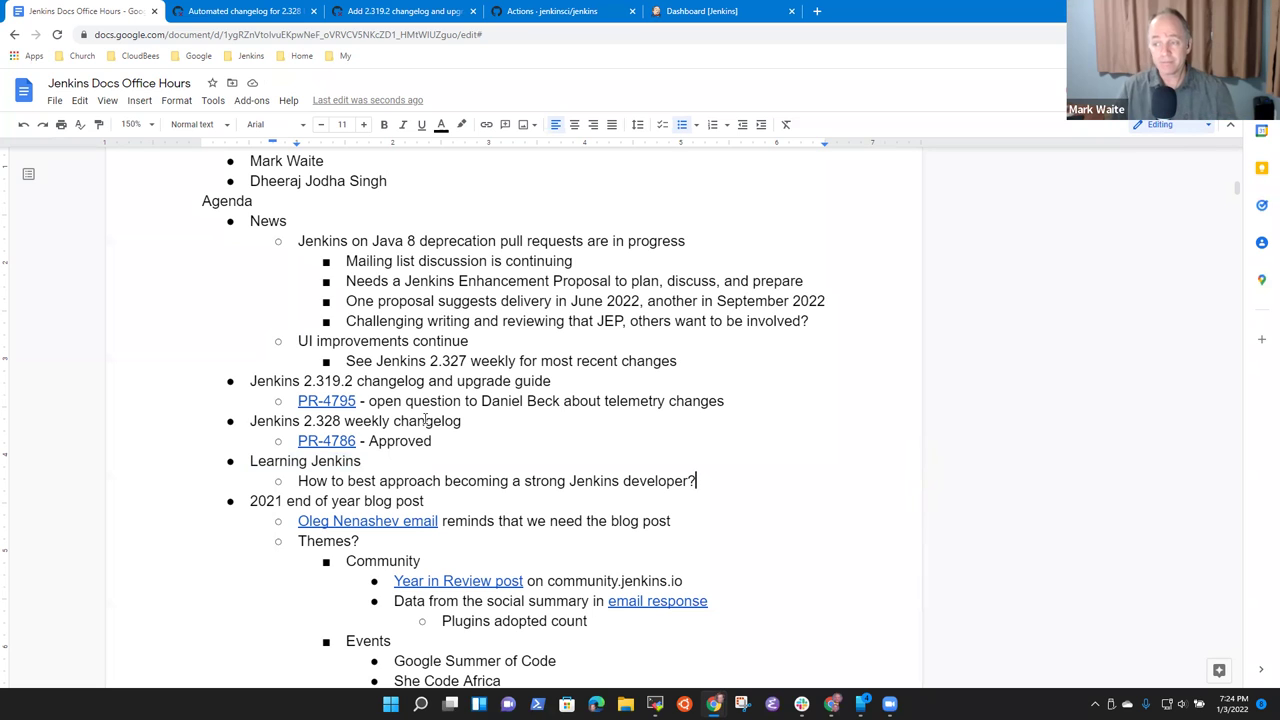
key("Return")
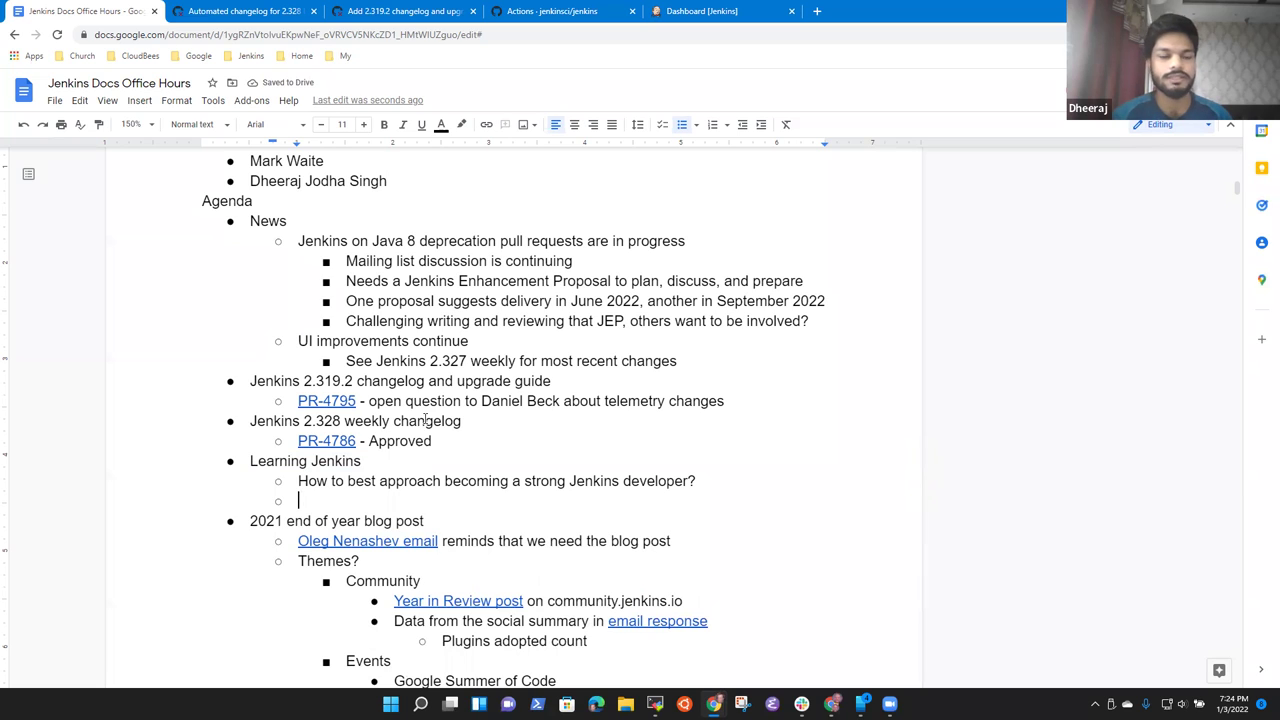
- Add the bullet 'The user handbook is focused on users, not on developers'
type("Seeking the")
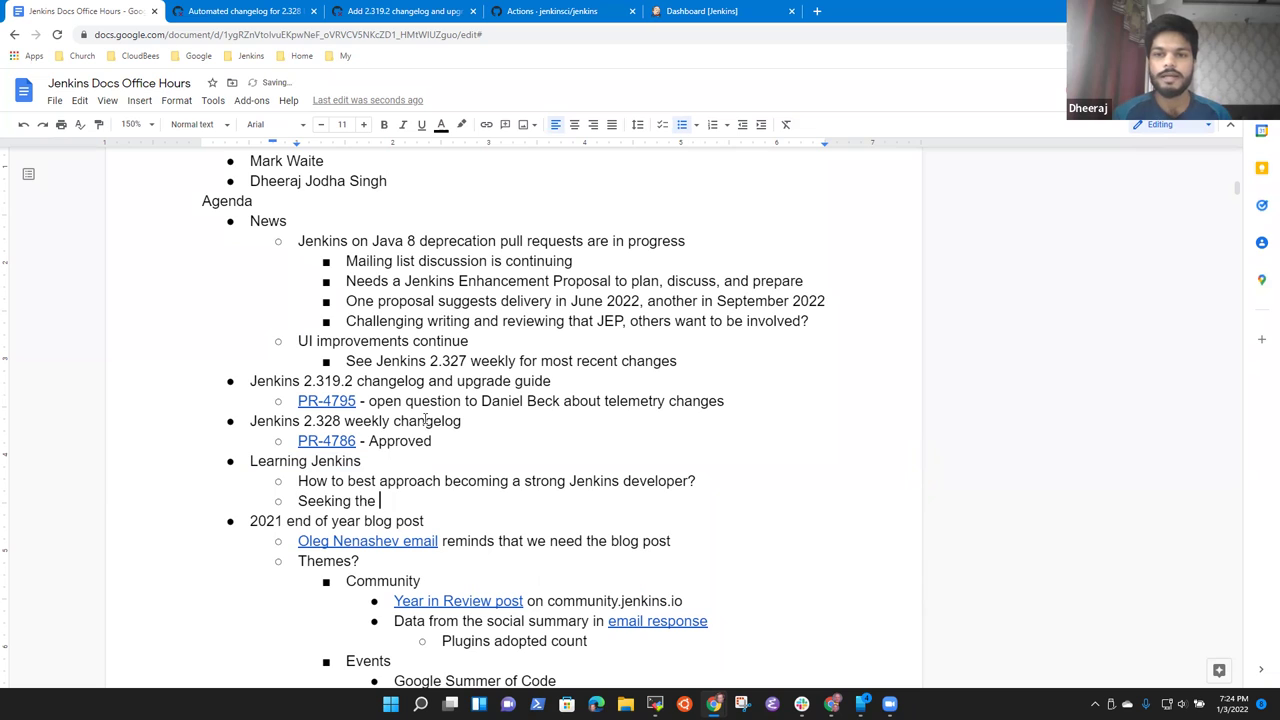
key("ctrl+z")
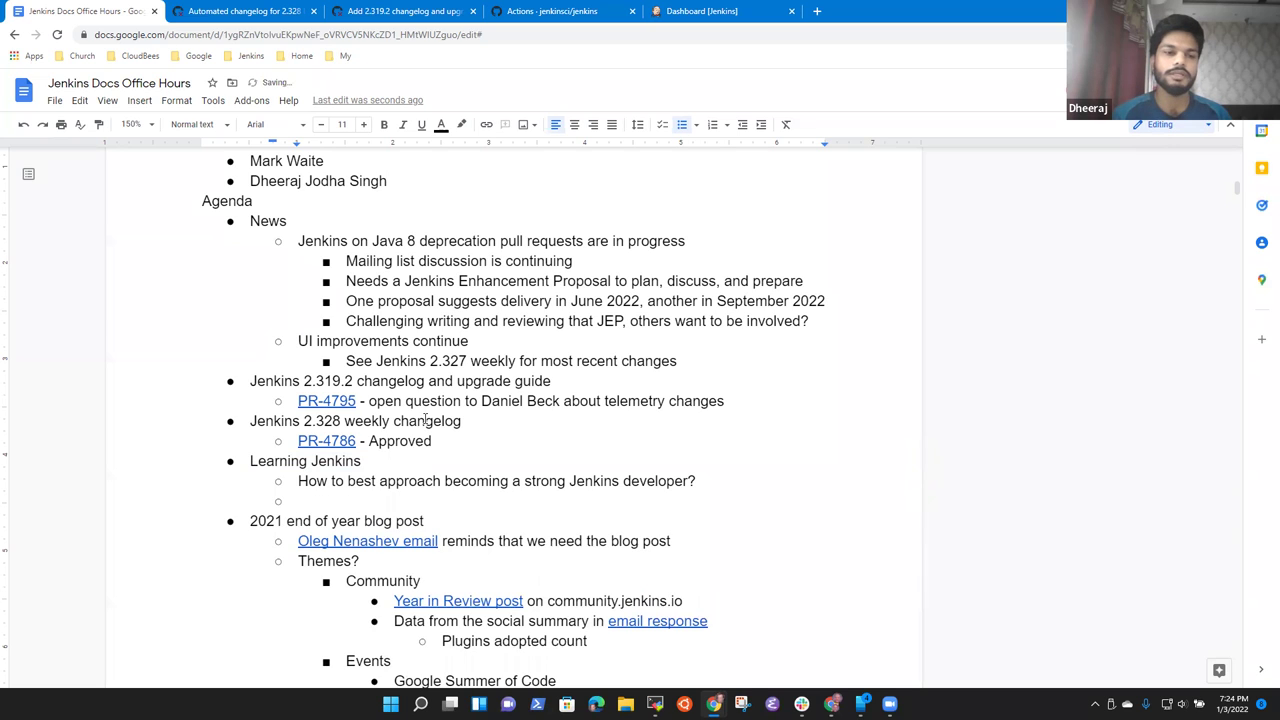
type("Saw the user")
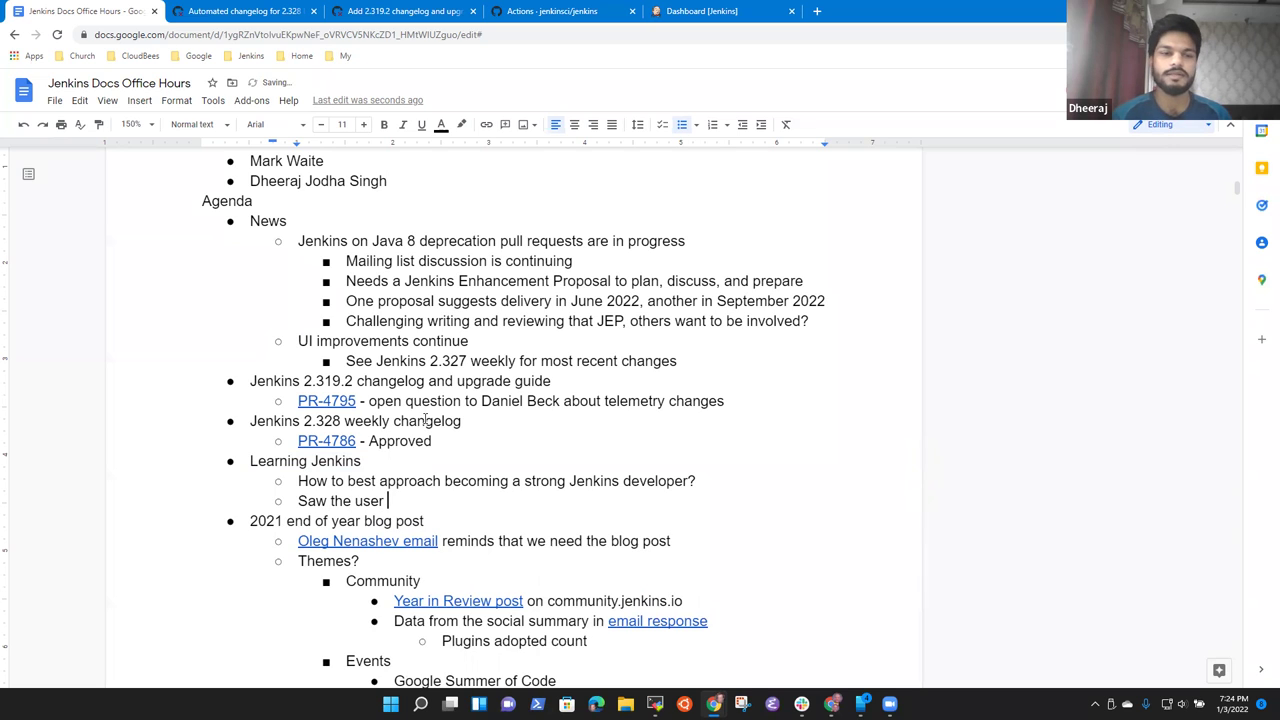
key("BackSpace")
key("BackSpace")
key("BackSpace")
key("BackSpace")
key("BackSpace")
key("BackSpace")
key("BackSpace")
key("BackSpace")
key("BackSpace")
key("BackSpace")
key("BackSpace")
key("BackSpace")
key("BackSpace")
type("The user han")
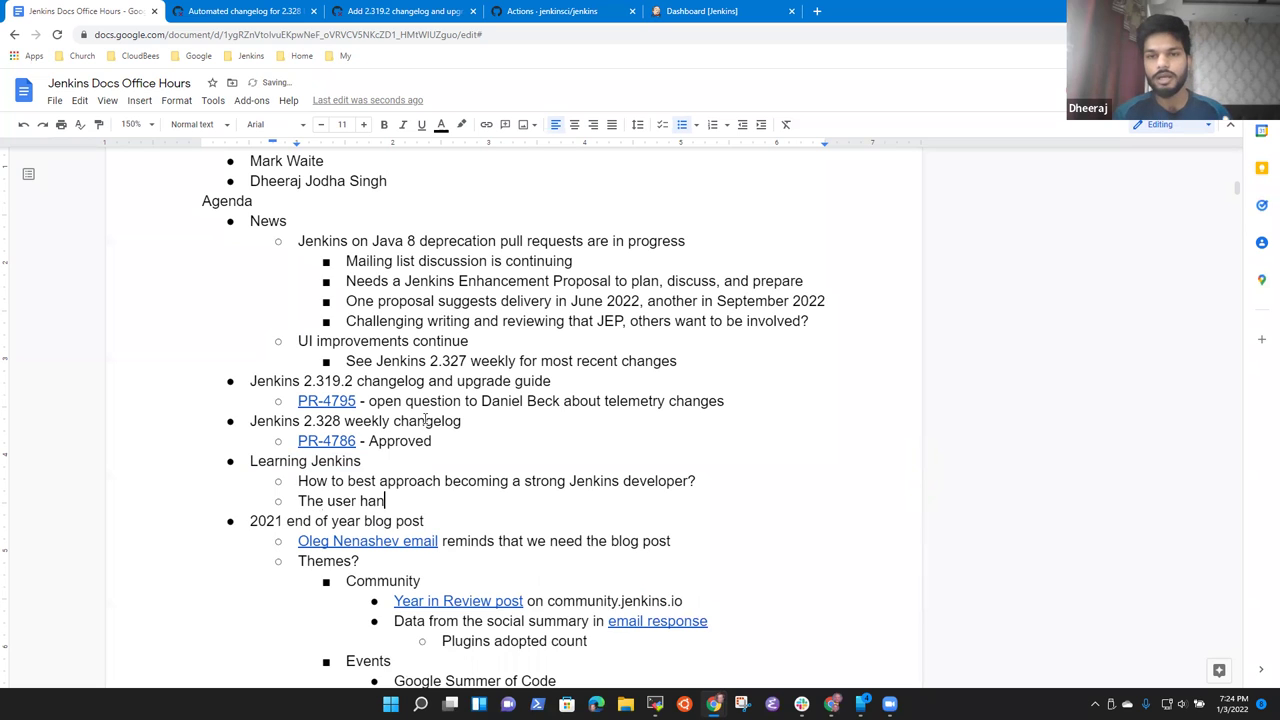
type("dbook is fo")
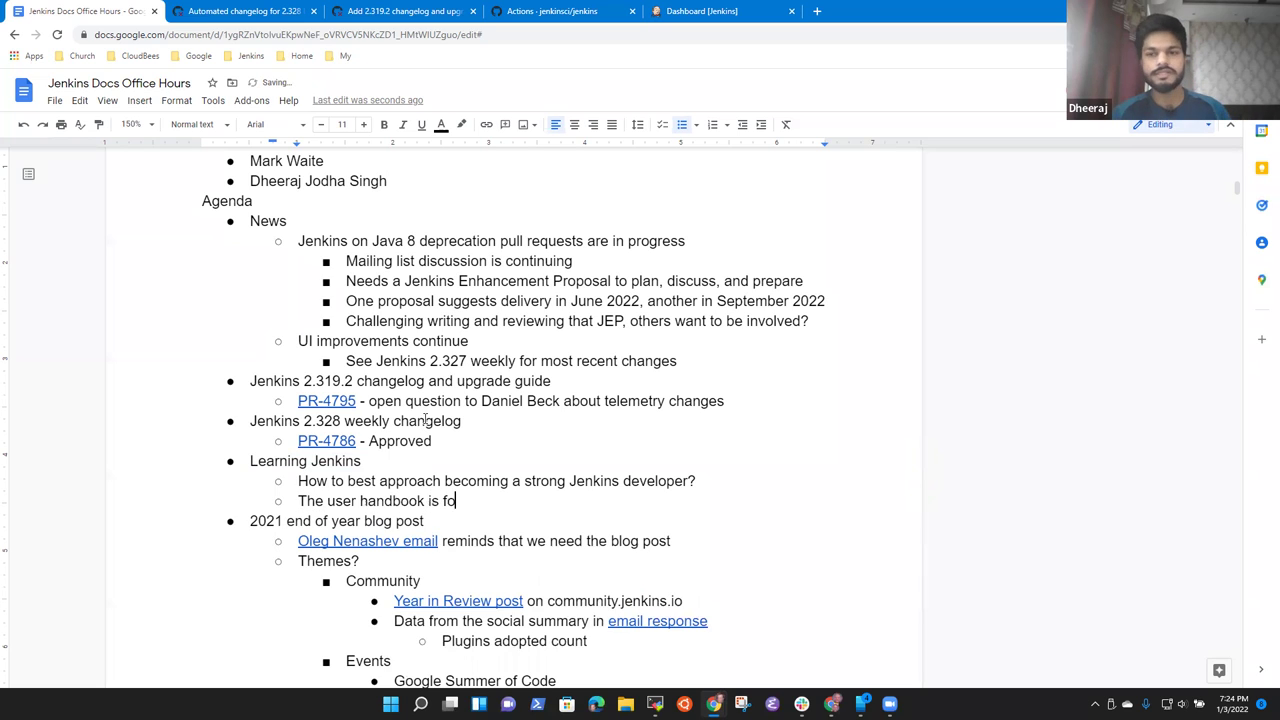
type("cused on users")
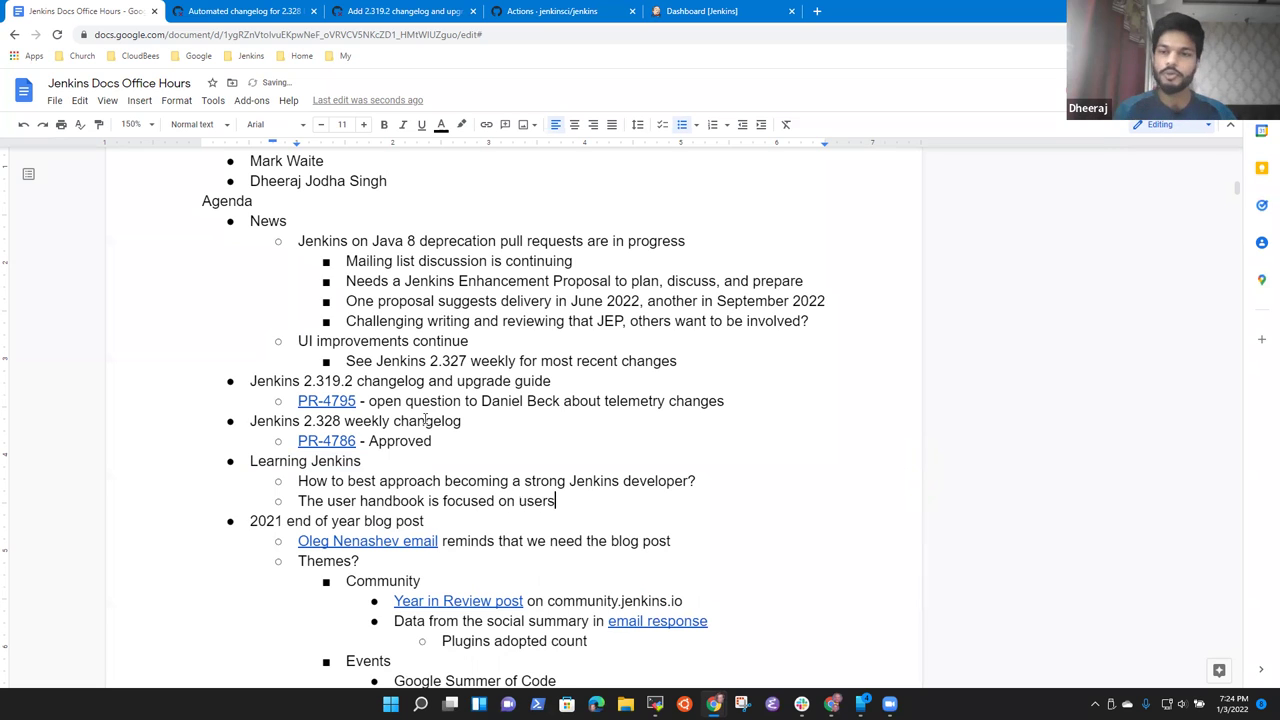
type(", not on developers")
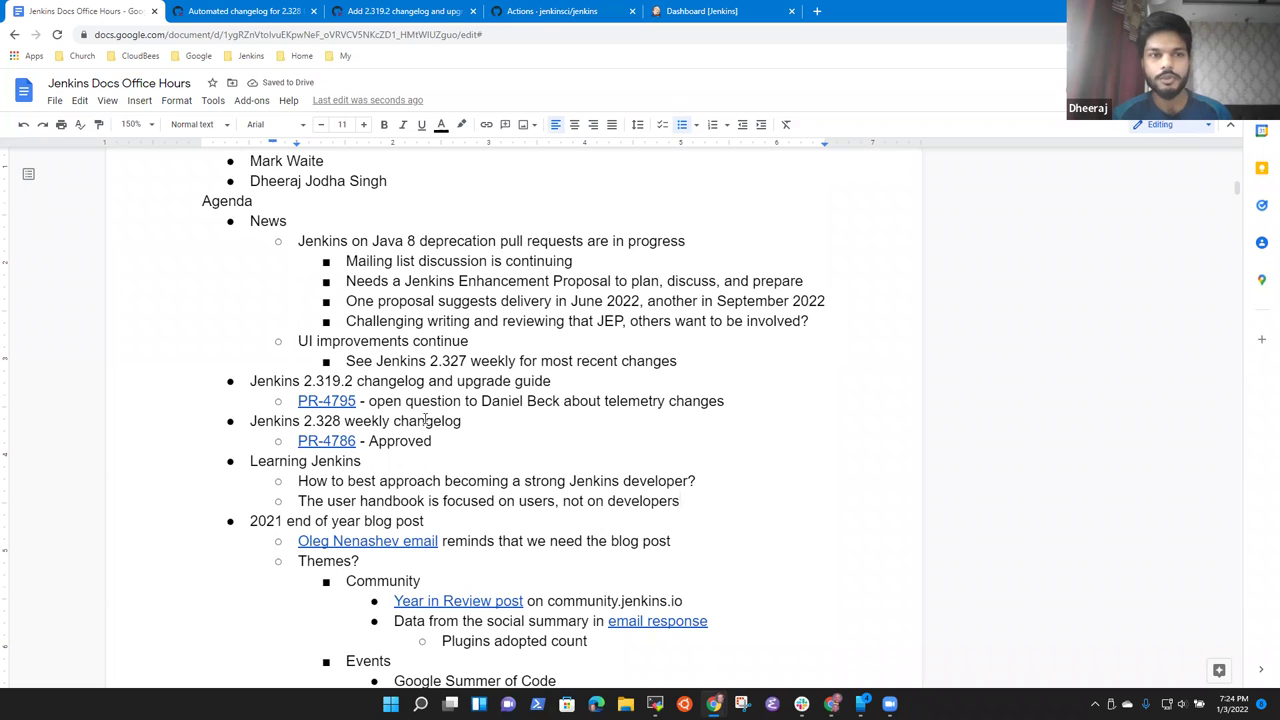
key("Return")
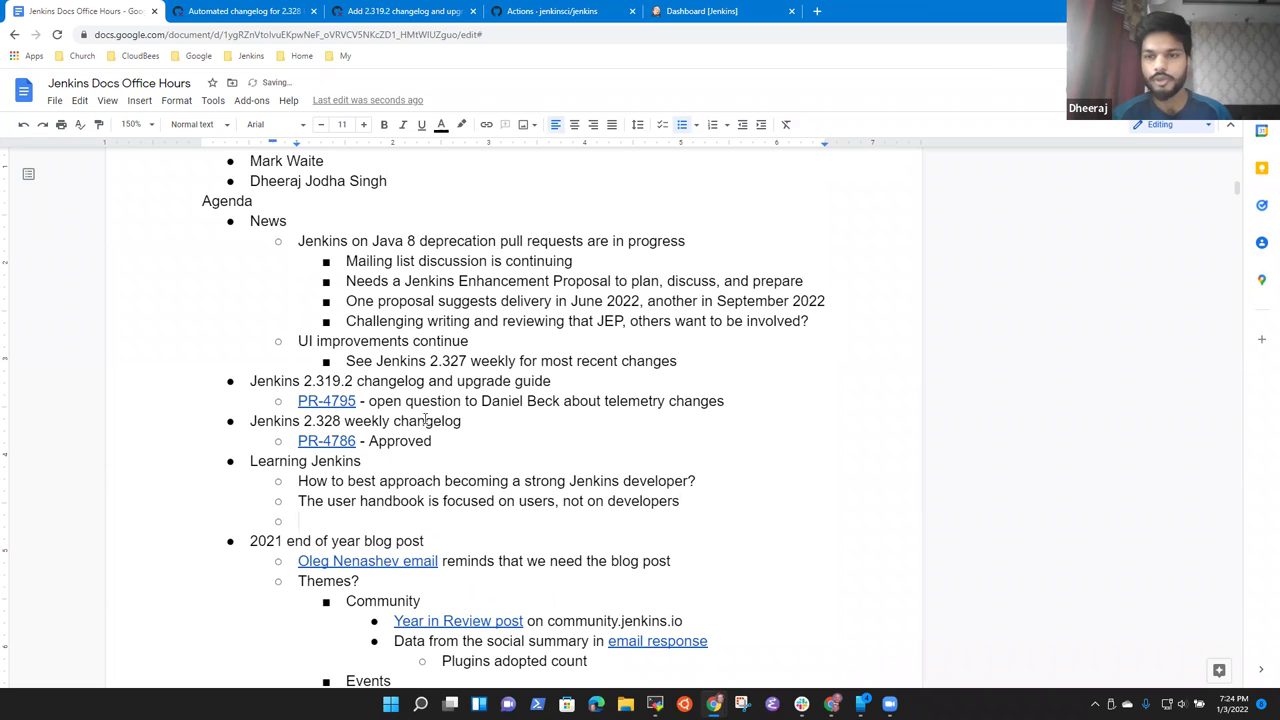
type("Developer book ")
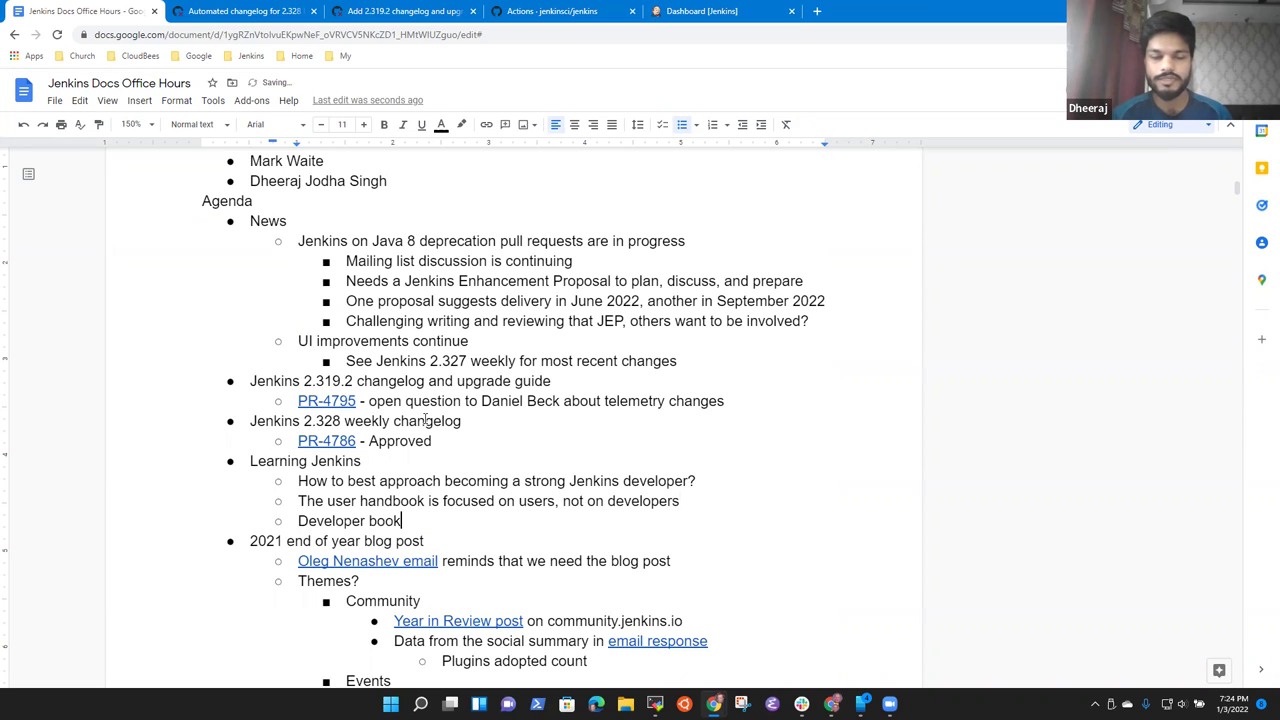
type("on www.jenkins")
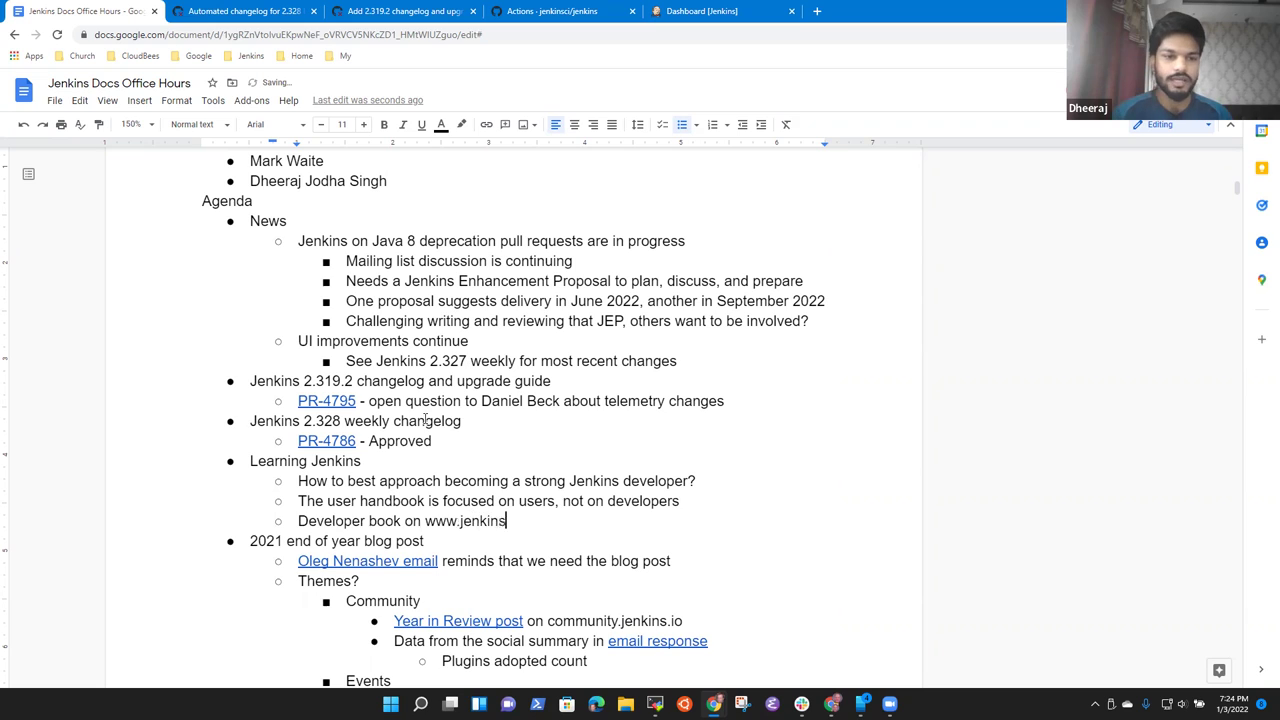
type(".io is ma")
key("BackSpace")
key("BackSpace")
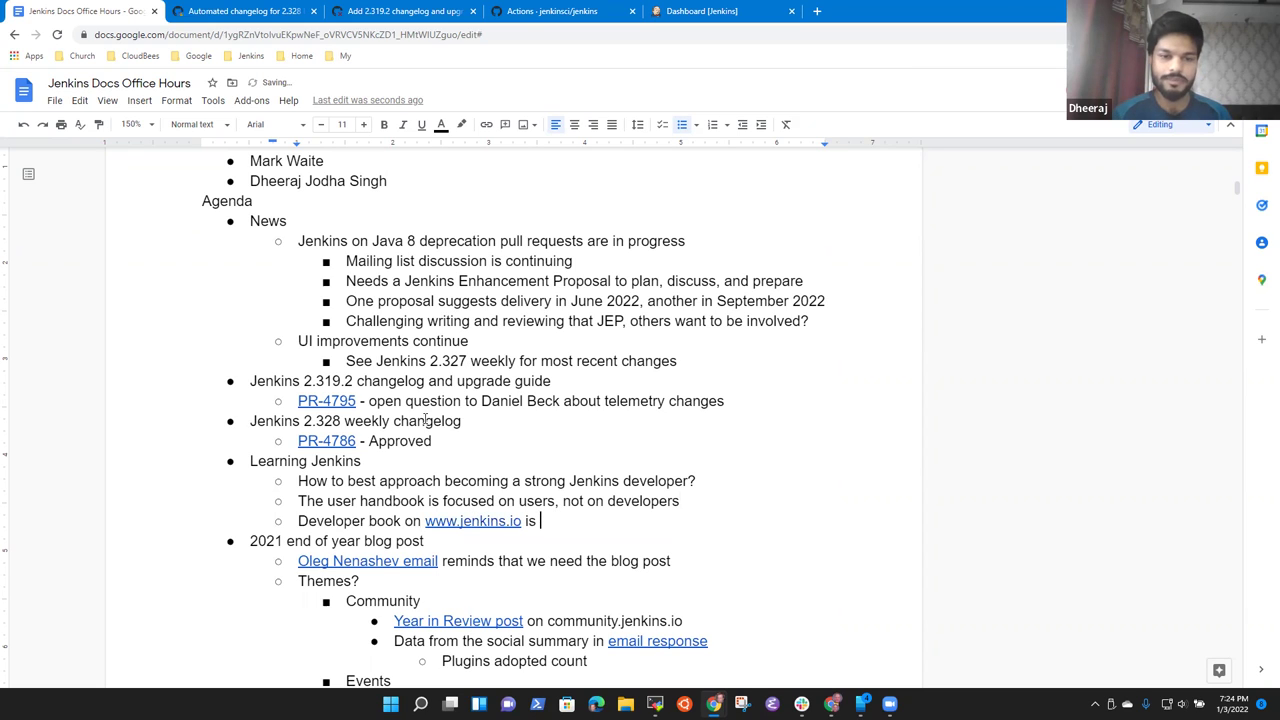
type("m")
key("BackSpace")
type("mcu h")
key("BackSpace")
key("BackSpace")
key("BackSpace")
key("BackSpace")
key("BackSpace")
type("much less e")
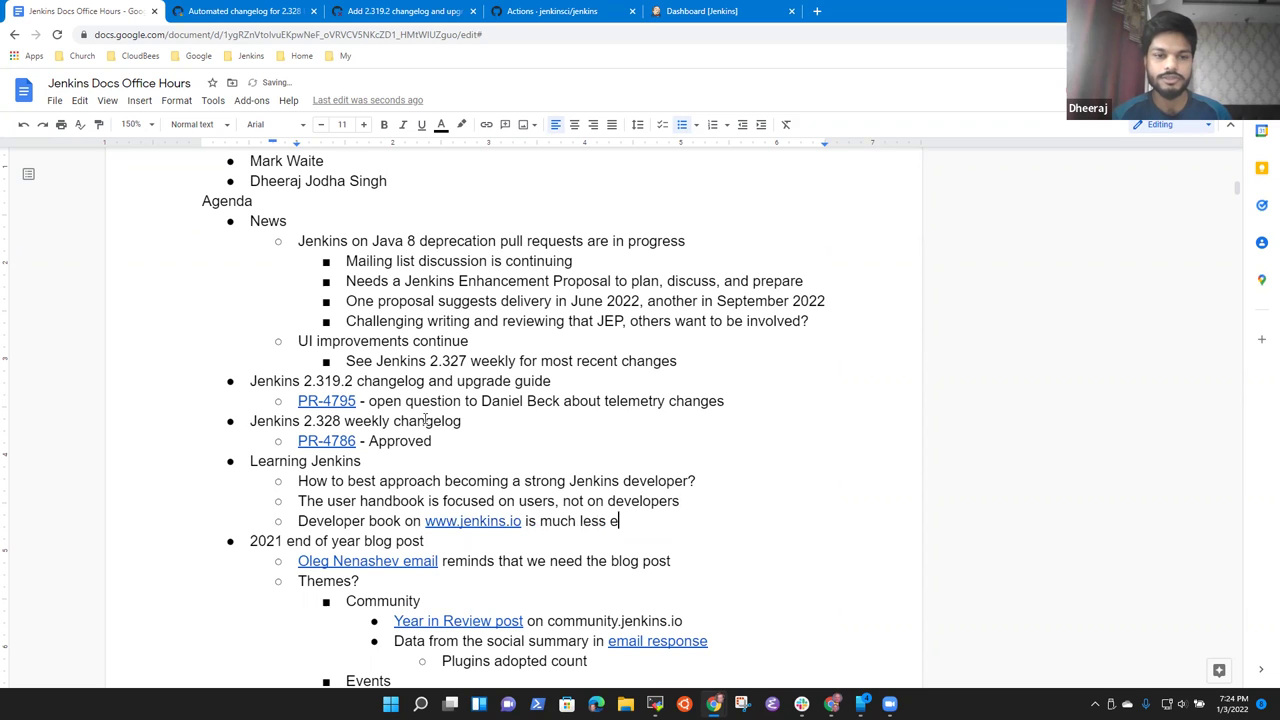
type("ffective than")
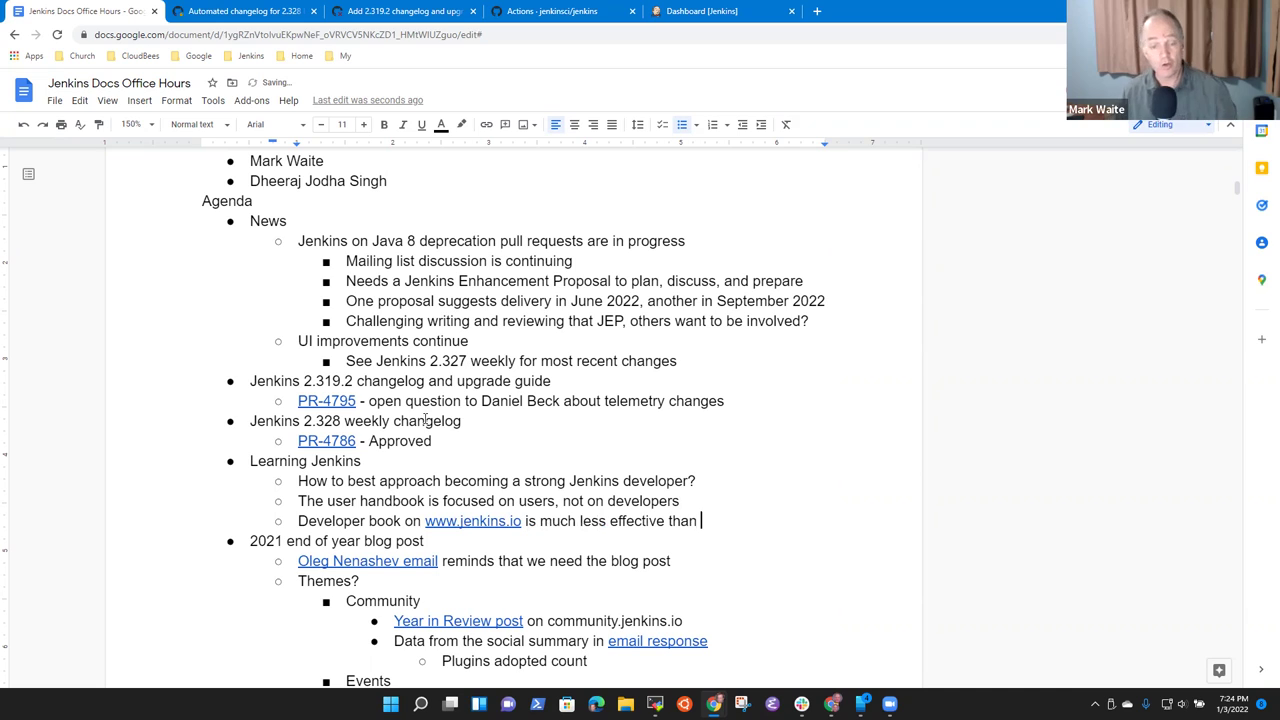
key("BackSpace")
key("BackSpace")
key("BackSpace")
key("BackSpace")
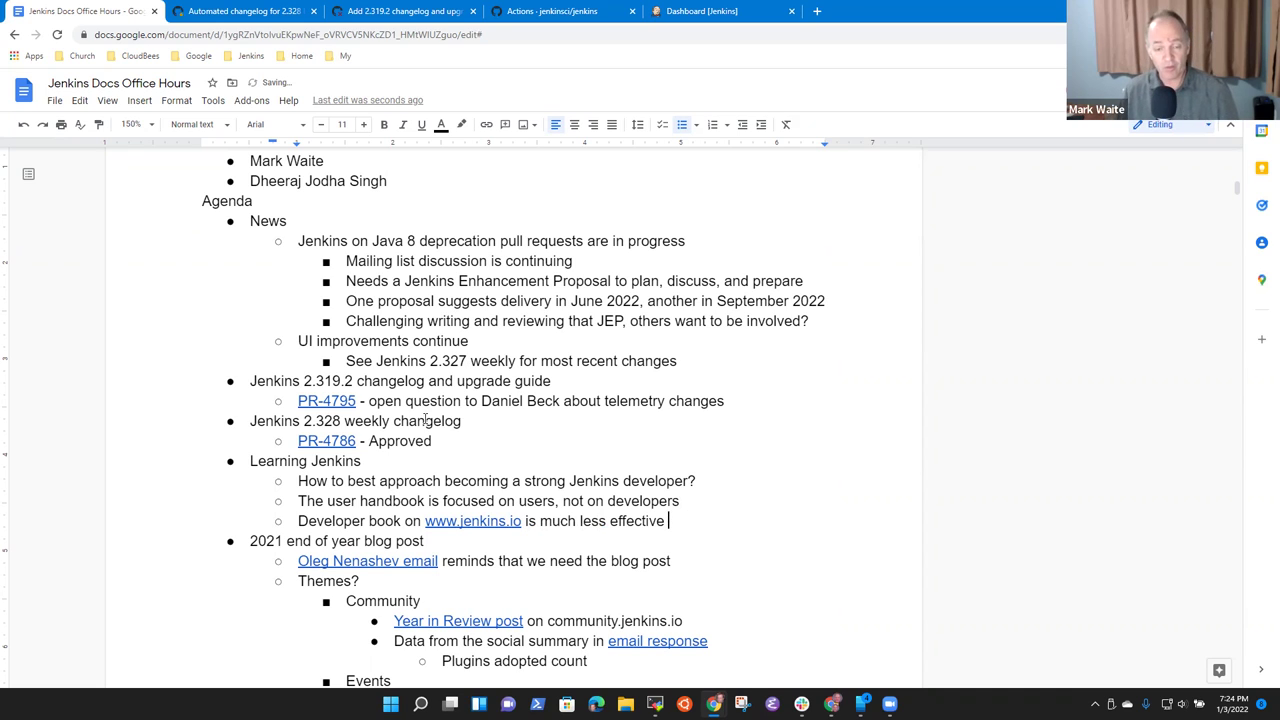
key("BackSpace")
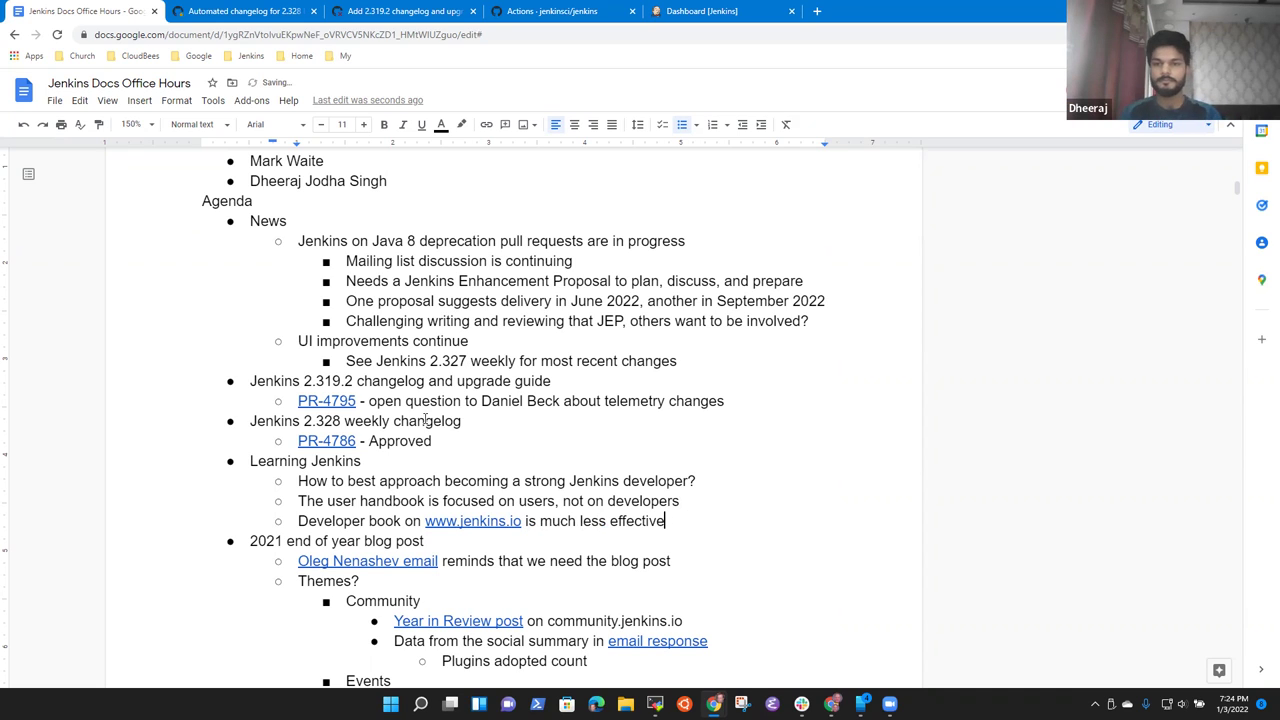
key("ctrl+BackSpace")
type("organized, ")
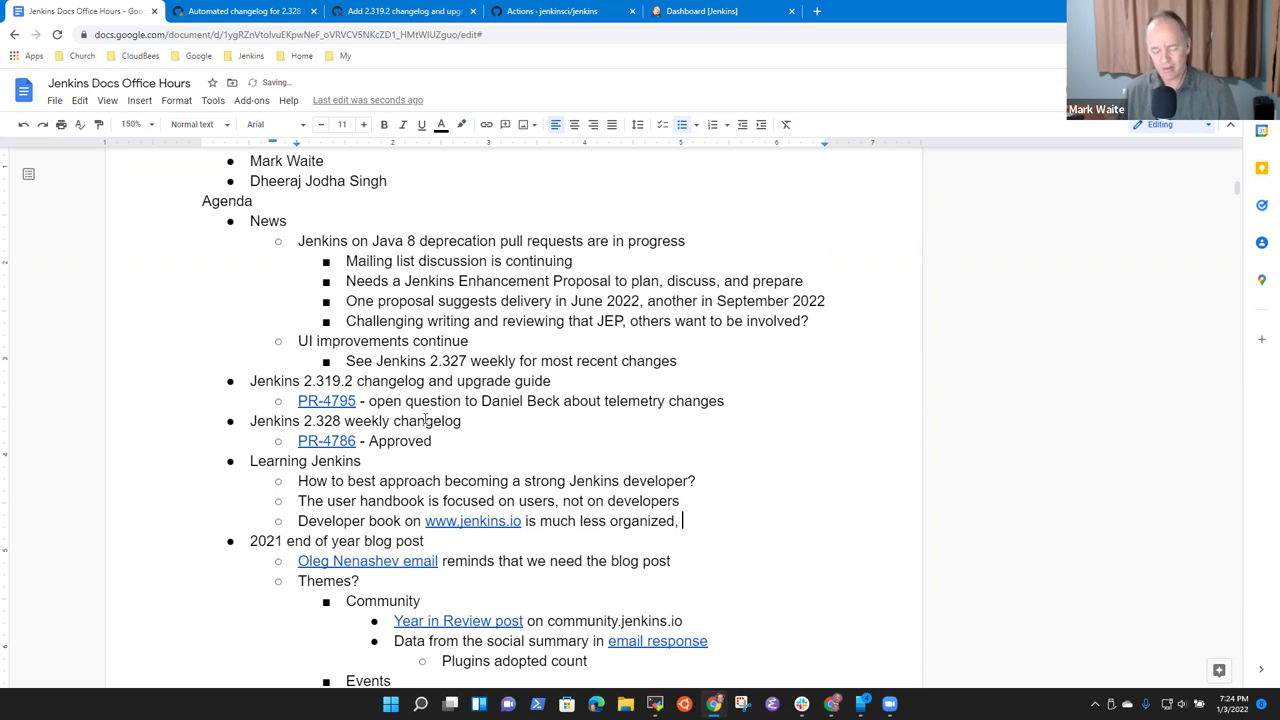
type("compr")
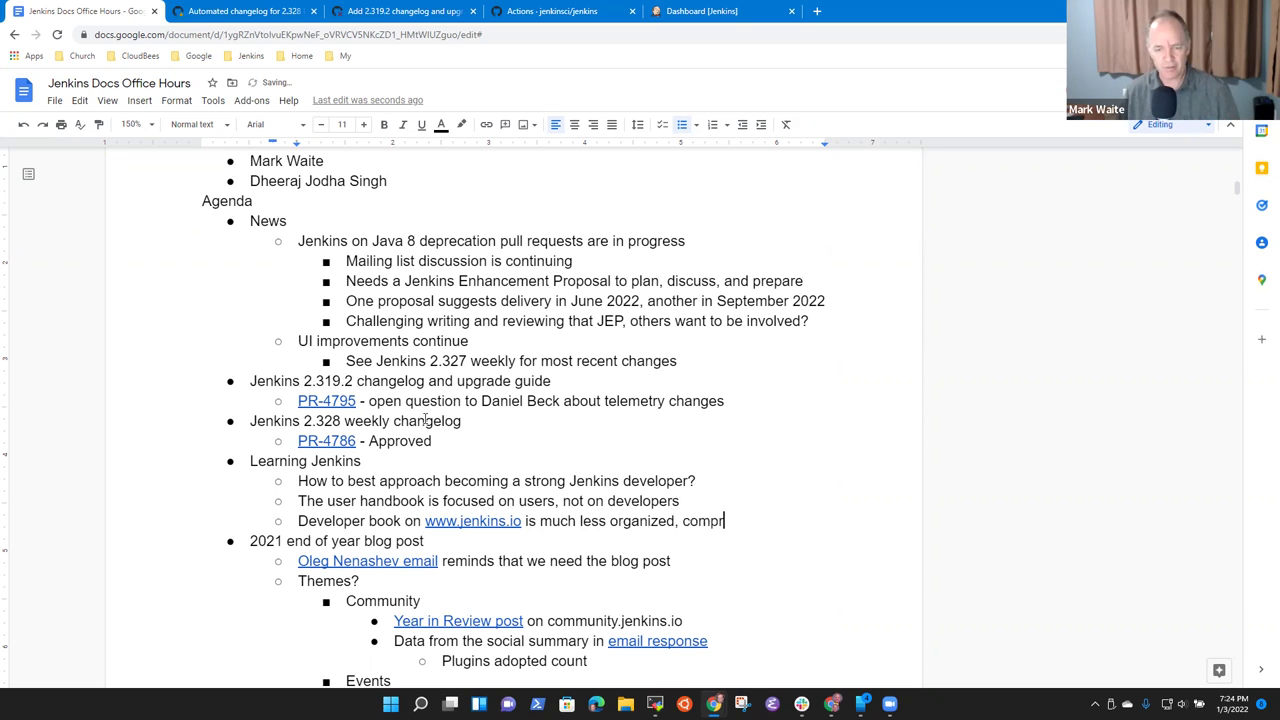
key("ctrl+BackSpace")
key("BackSpace")
key("BackSpace")
type("and less ")
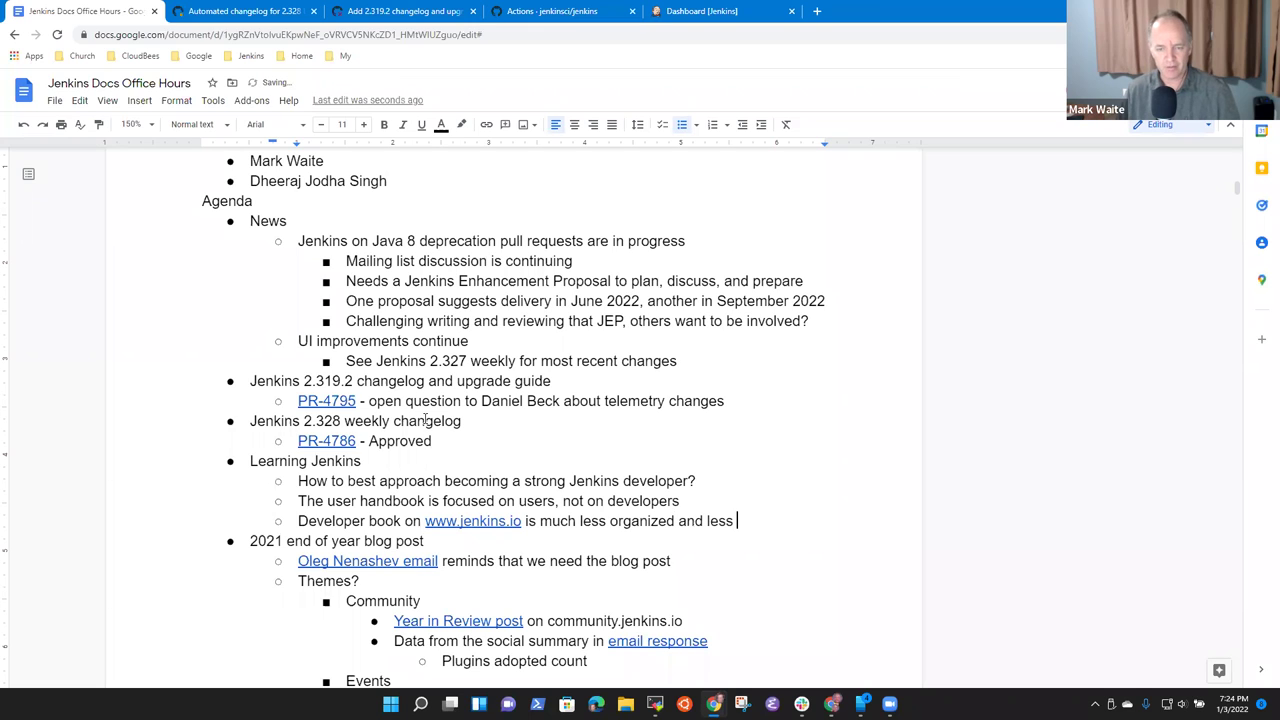
type("comprehensiv")
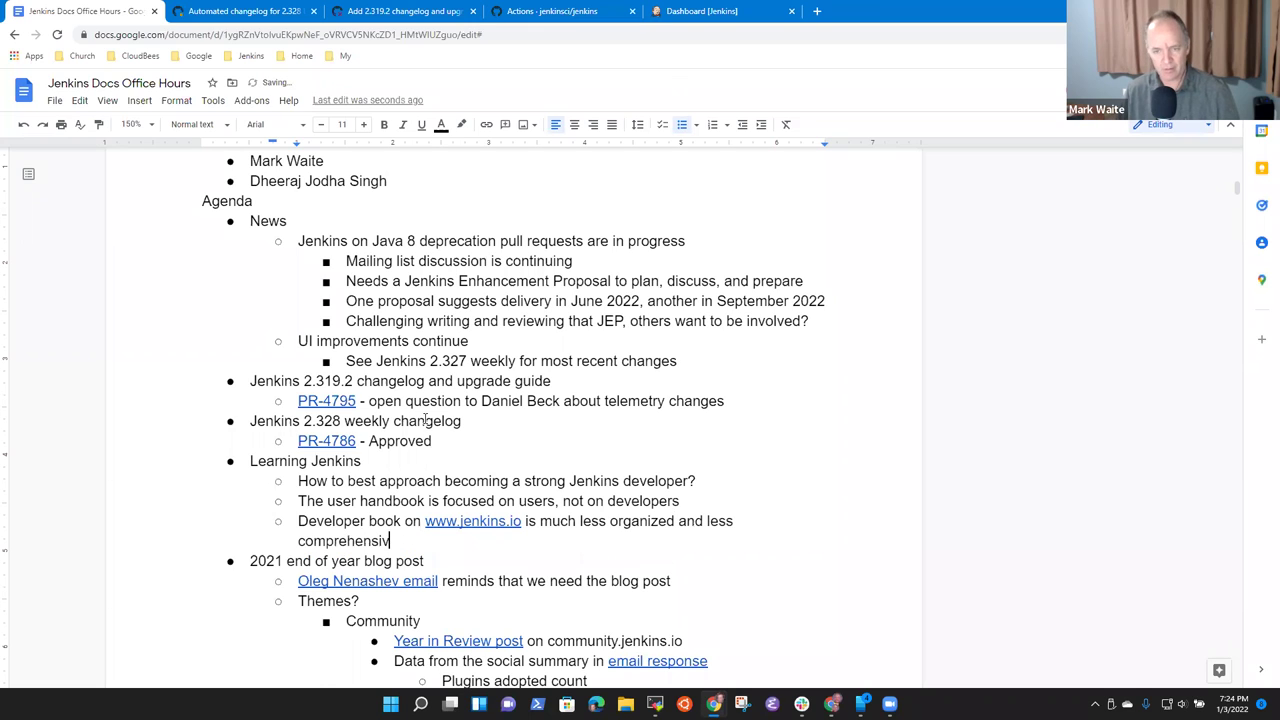
type("e the n")
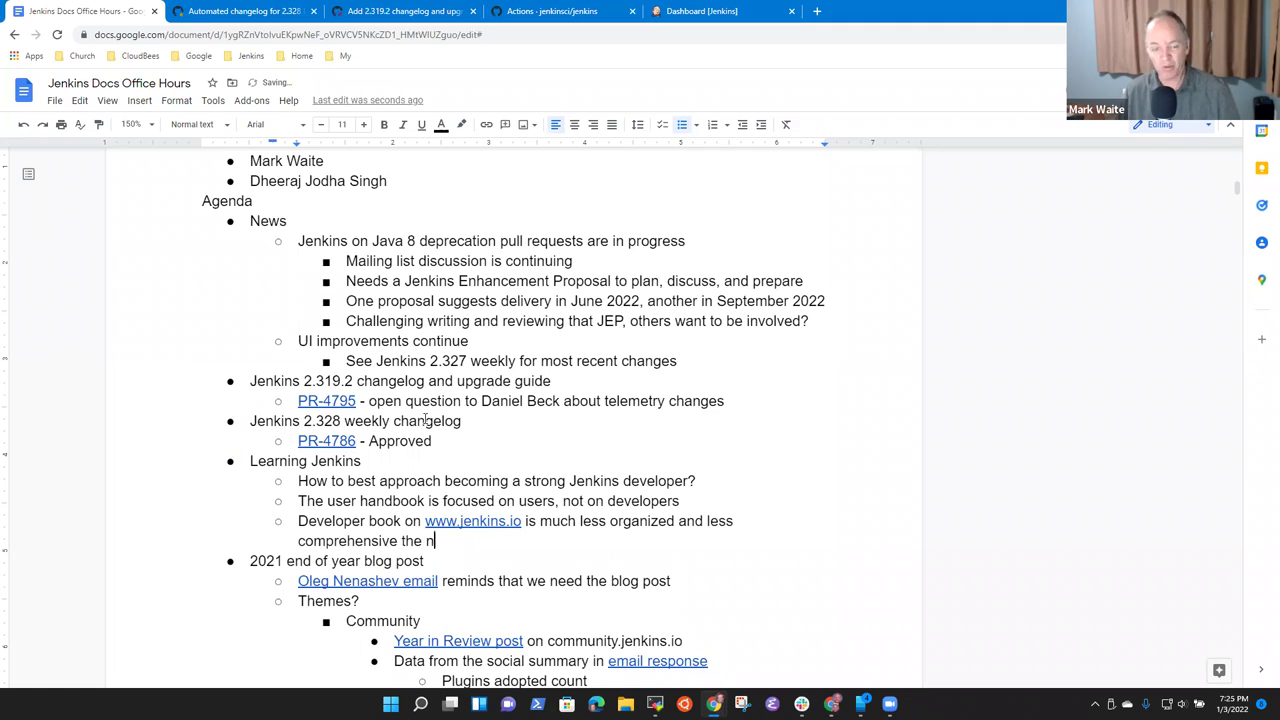
key("BackSpace")
key("BackSpace")
key("BackSpace")
type("an ")
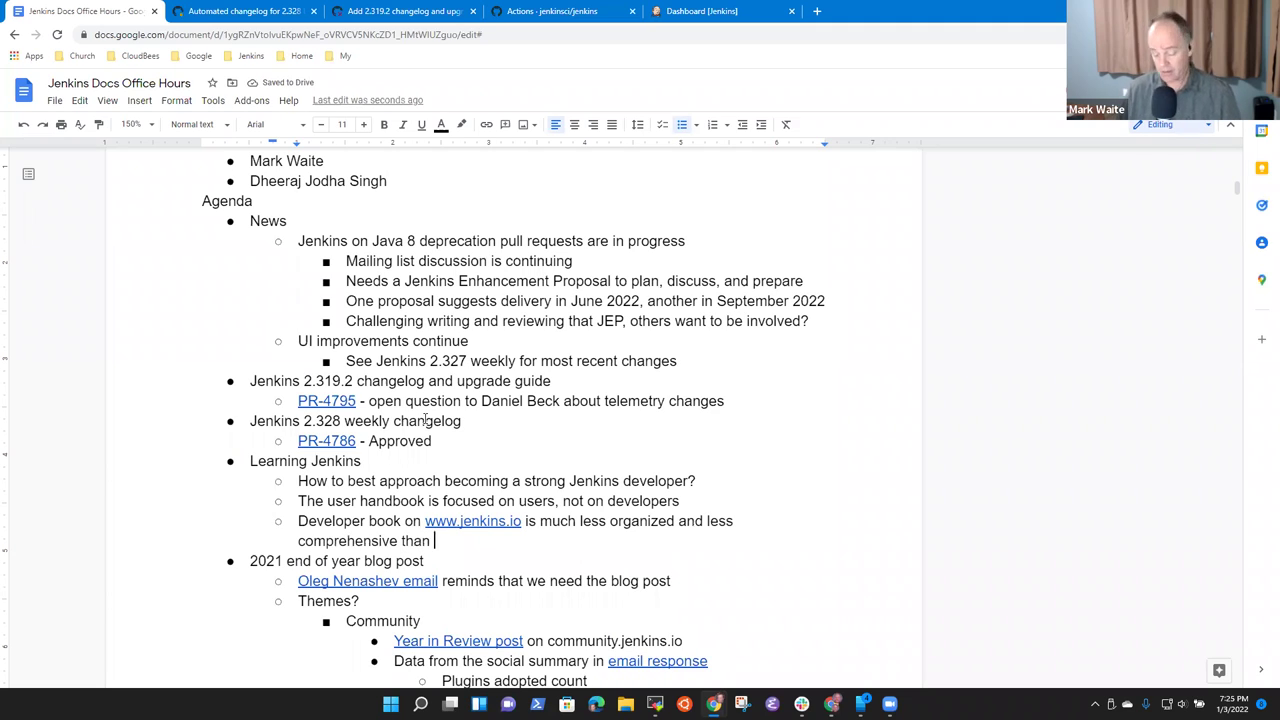
type("the user handbook")
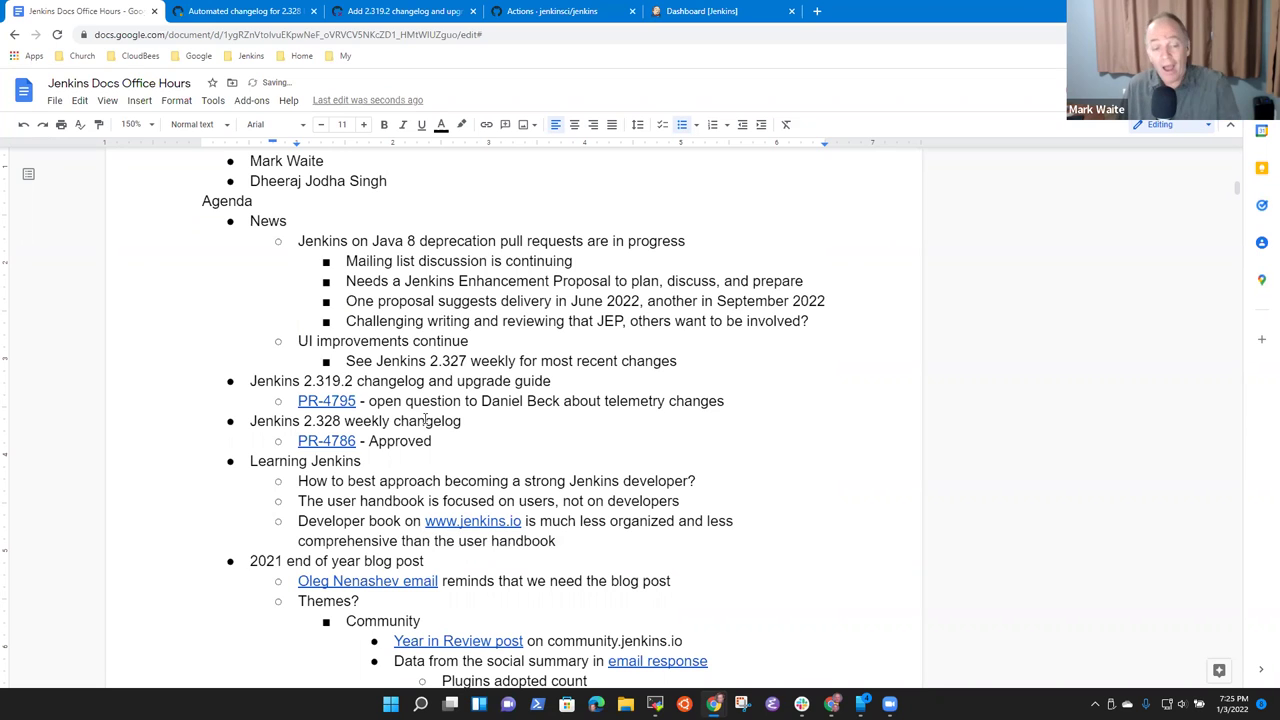
- Add the bulleted question 'How does a developer best learn?'
key("Return")
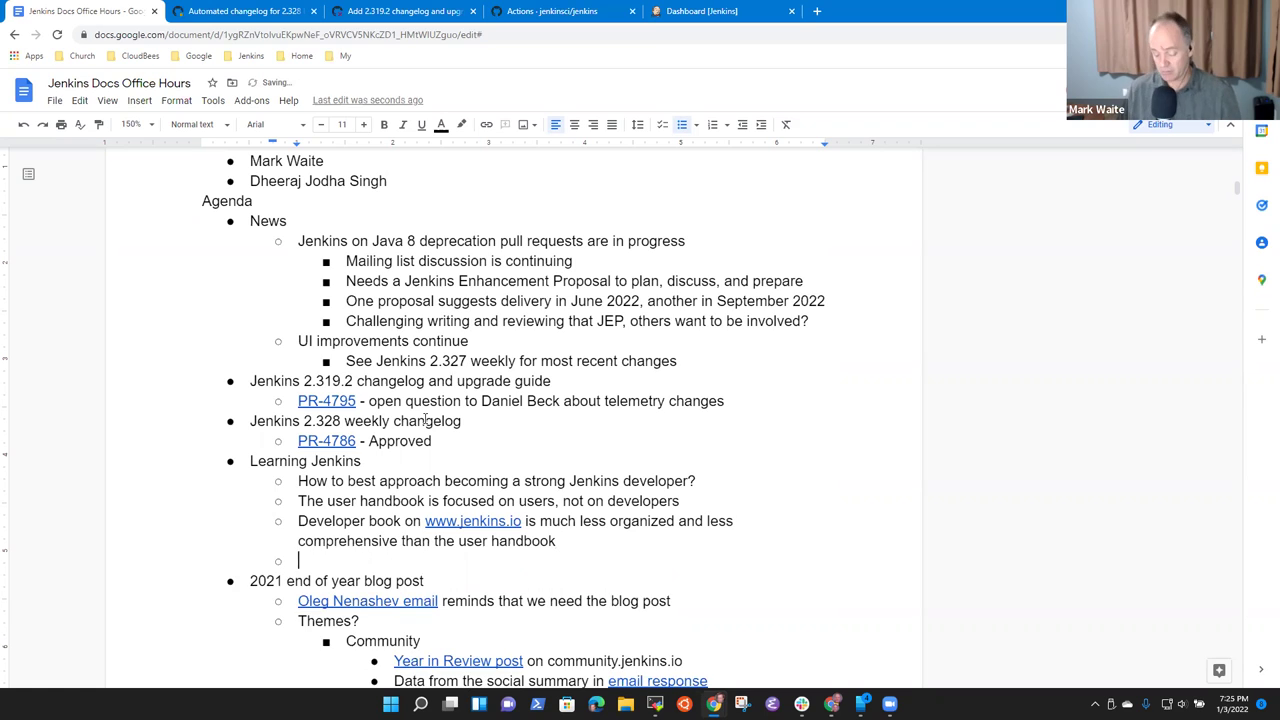
type("Hund")
key("BackSpace")
key("BackSpace")
key("BackSpace")
key("BackSpace")
key("BackSpace")
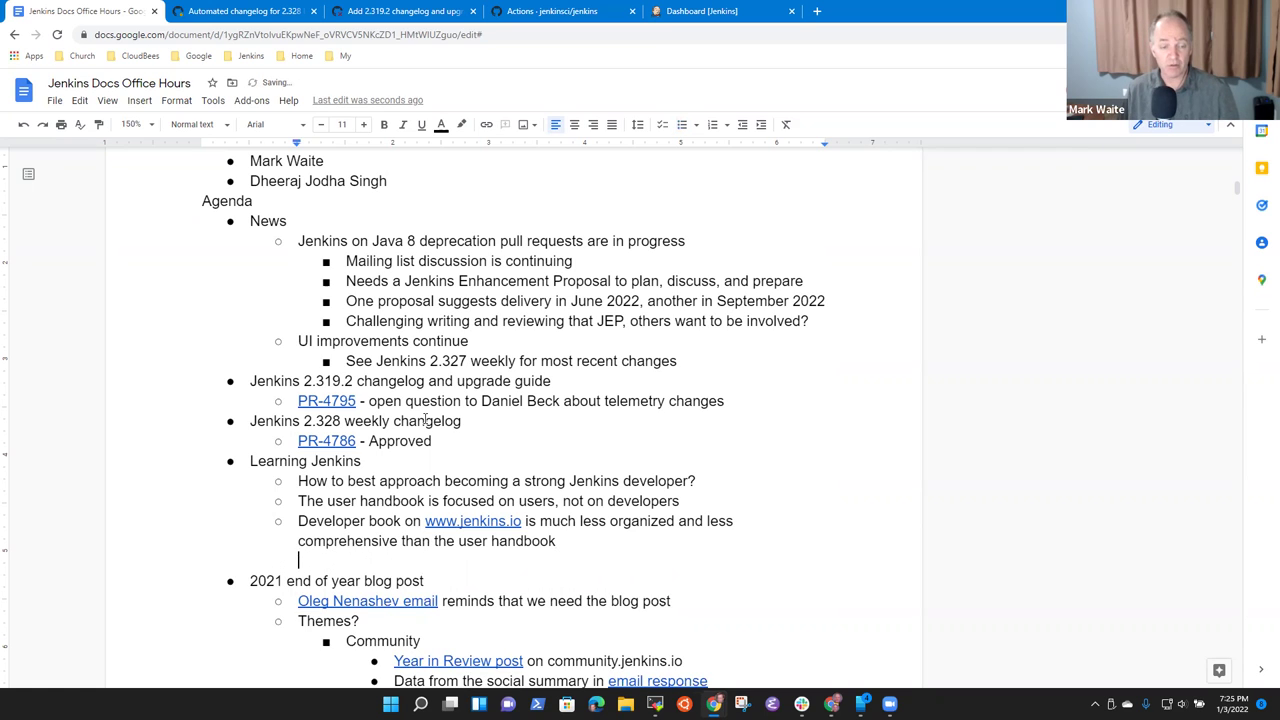
key("ctrl+shift+8")
type("Hop")
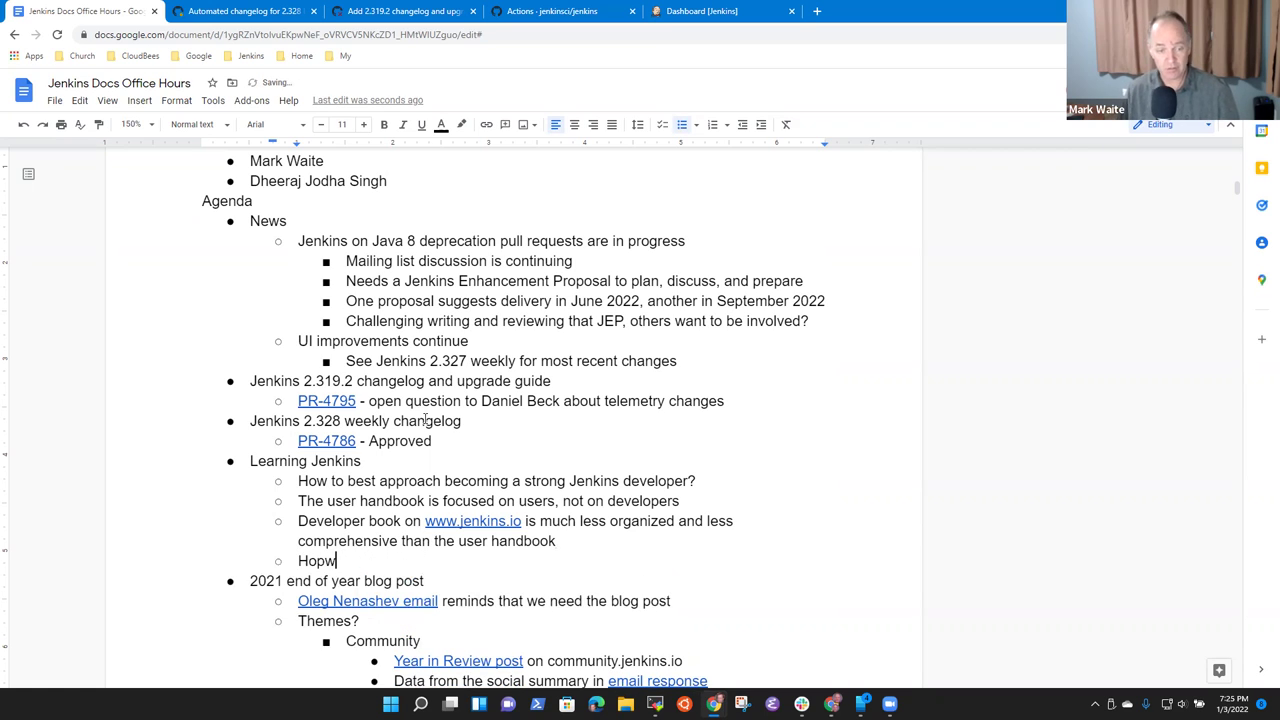
key("BackSpace")
type("w does a develop")
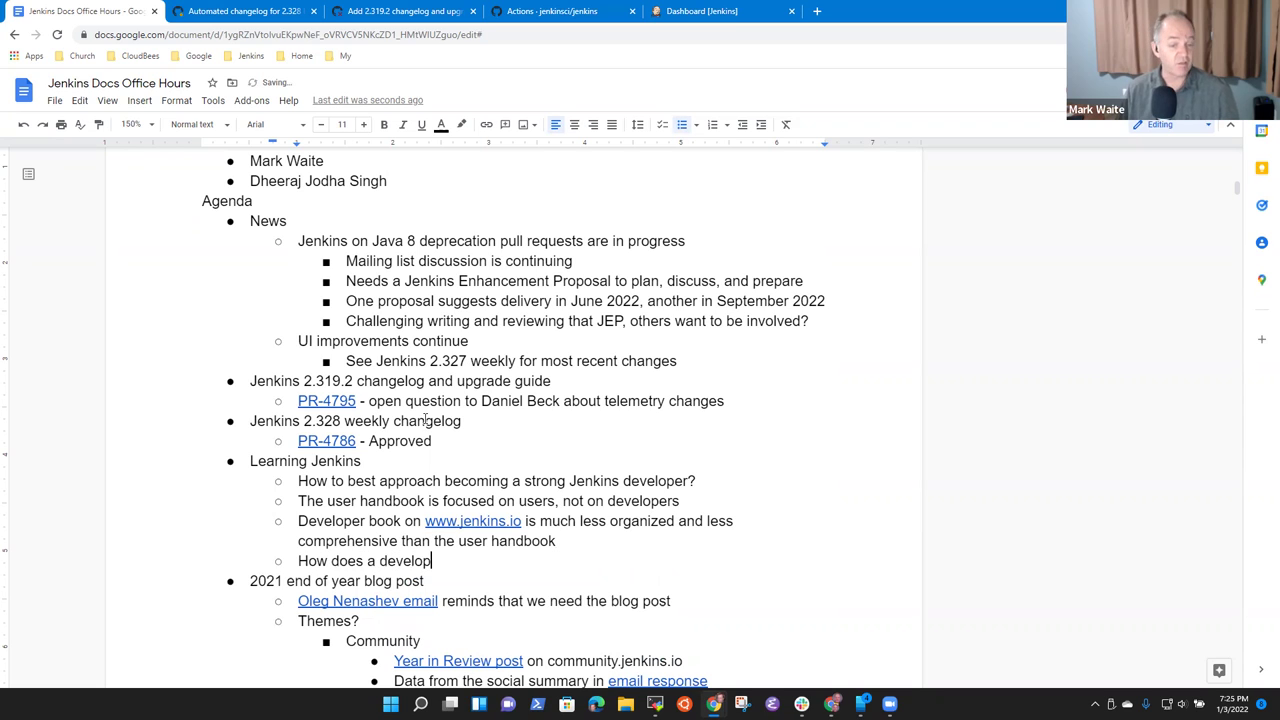
type("er best learn")
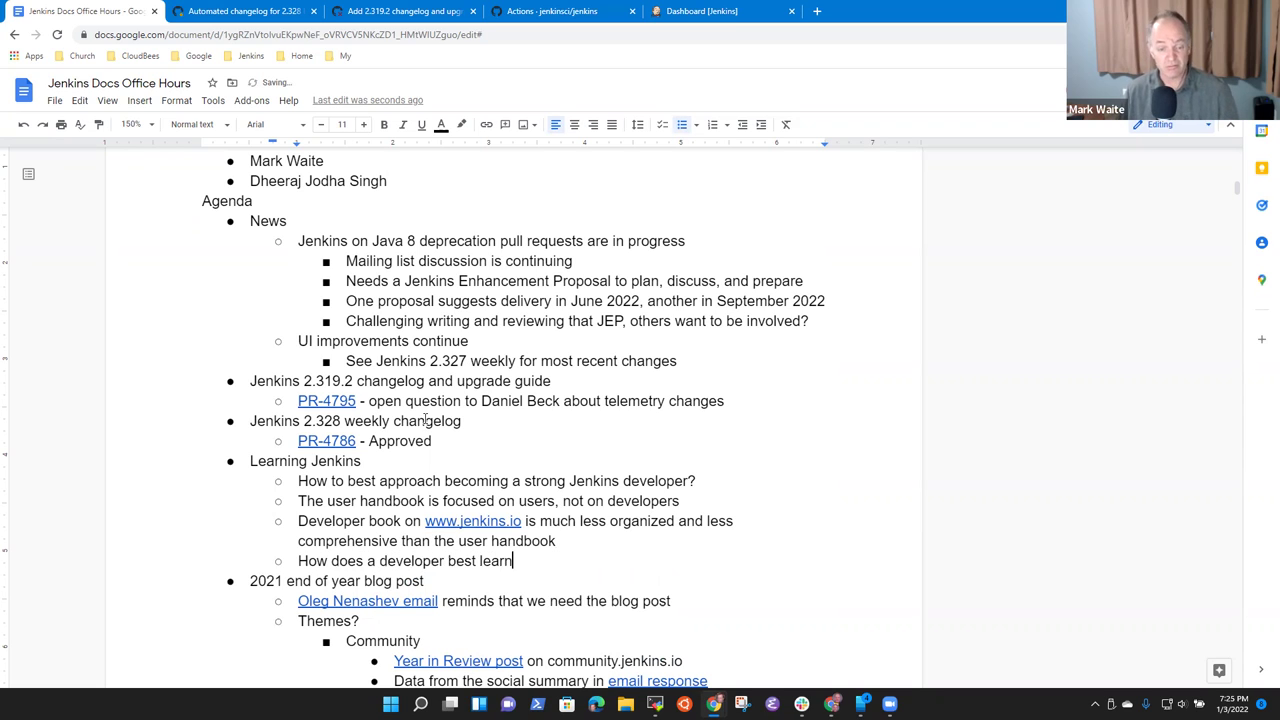
type("?")
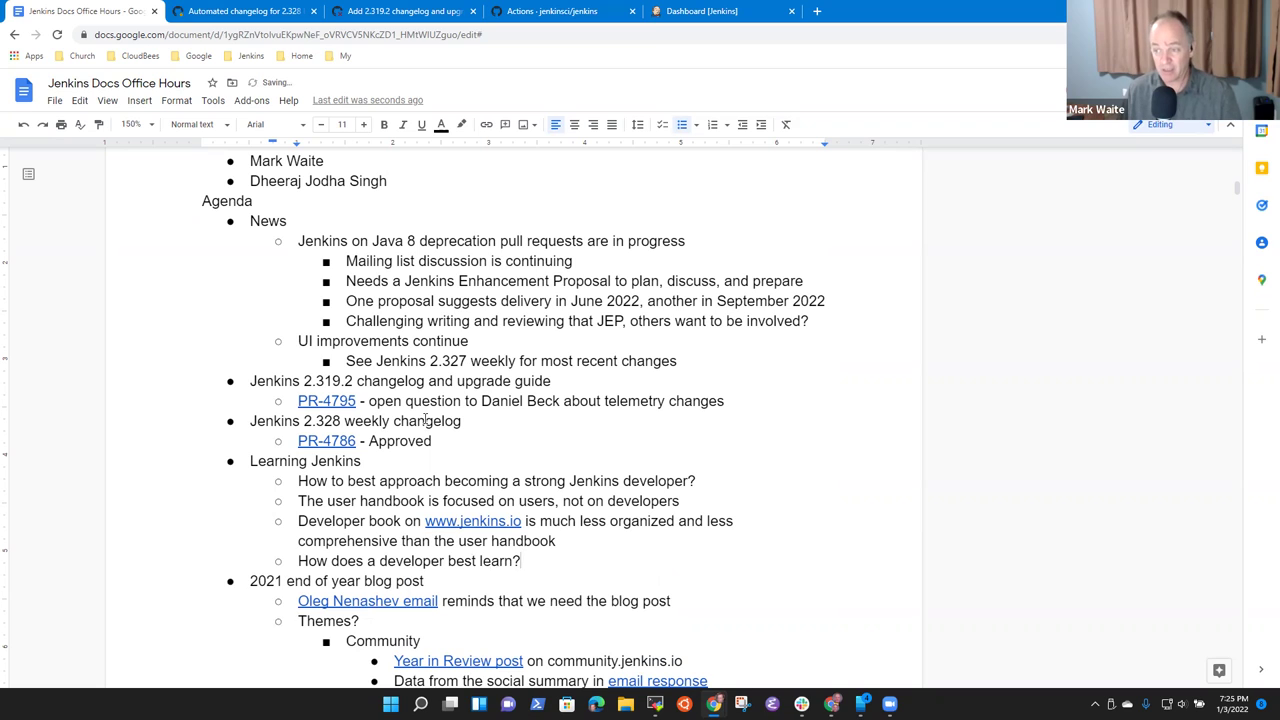
- Nest 'Adopt a plugin, start maintaining it, use that as a way to learn by doing' under the question
key("Return")
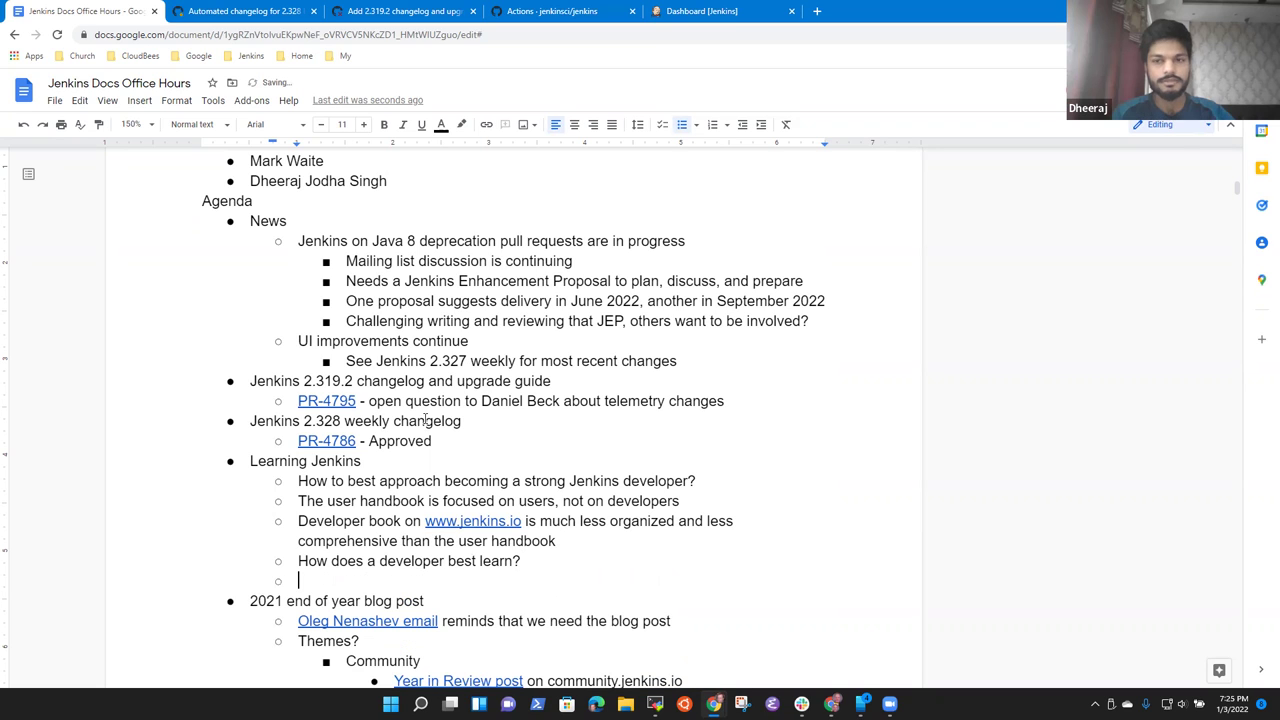
key("Tab")
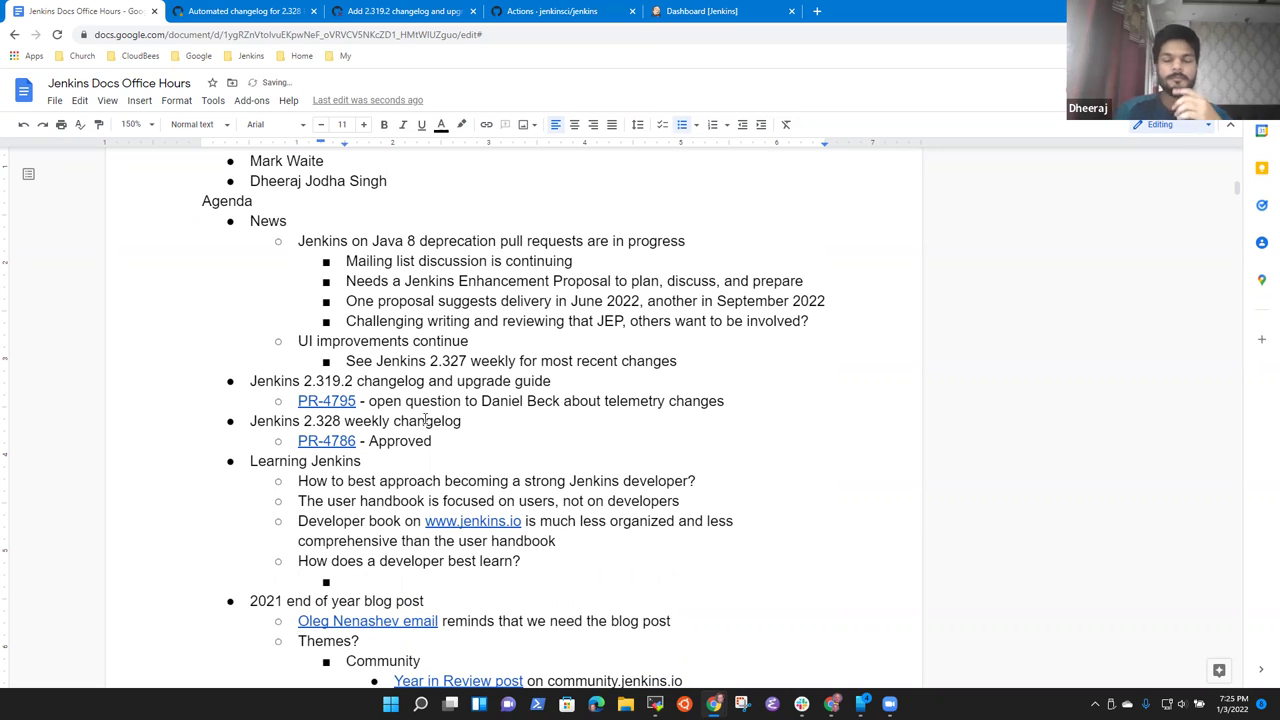
type("Adopt a ")
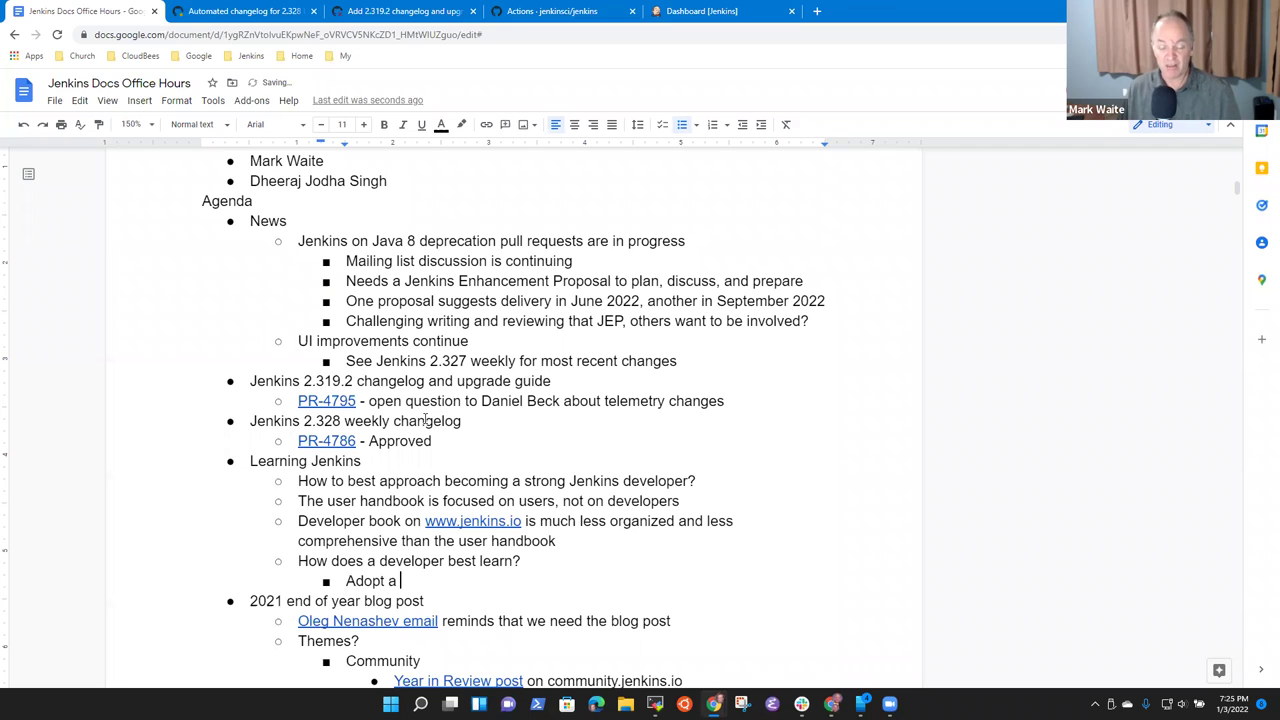
type("plugin, sta")
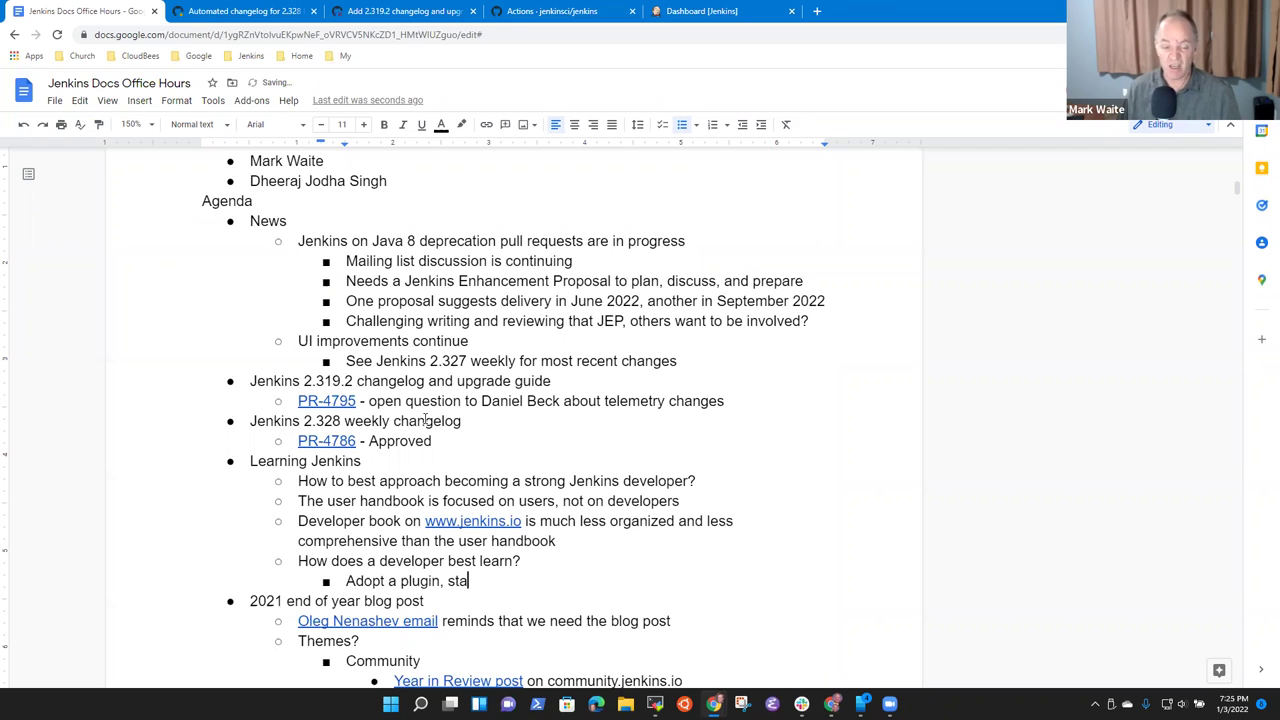
type("rt mainta")
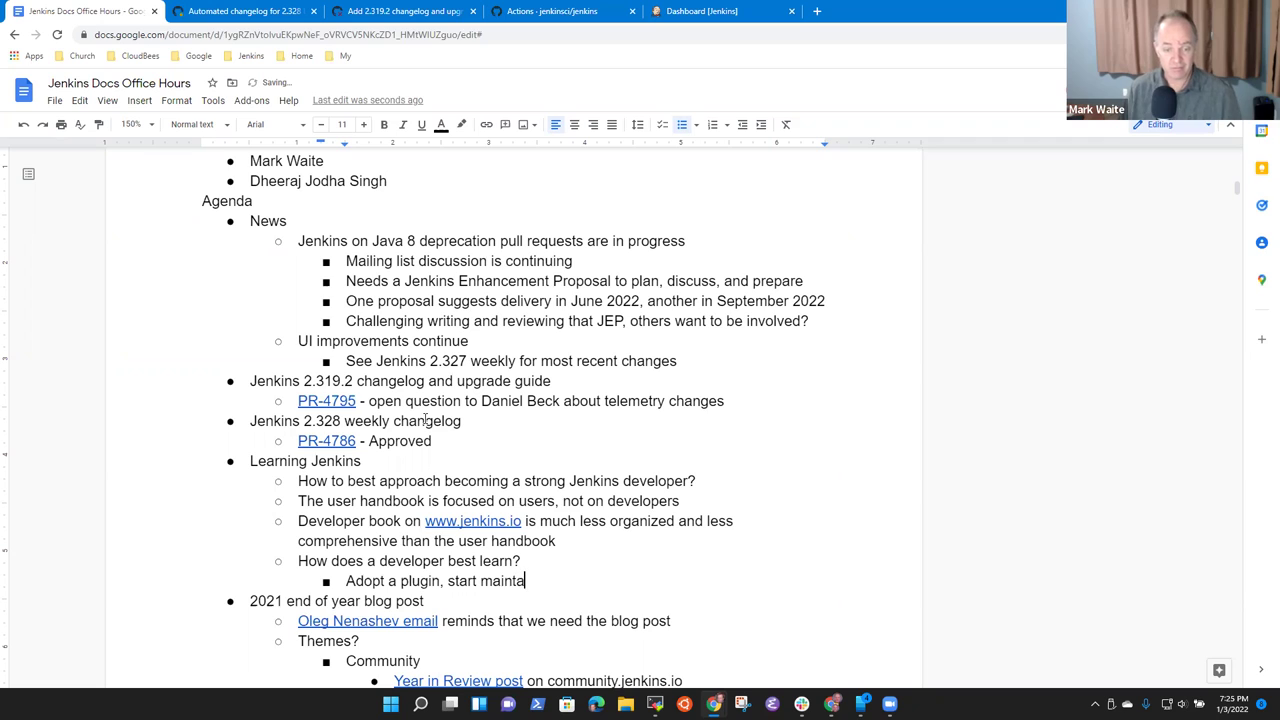
type("ining it, use tha")
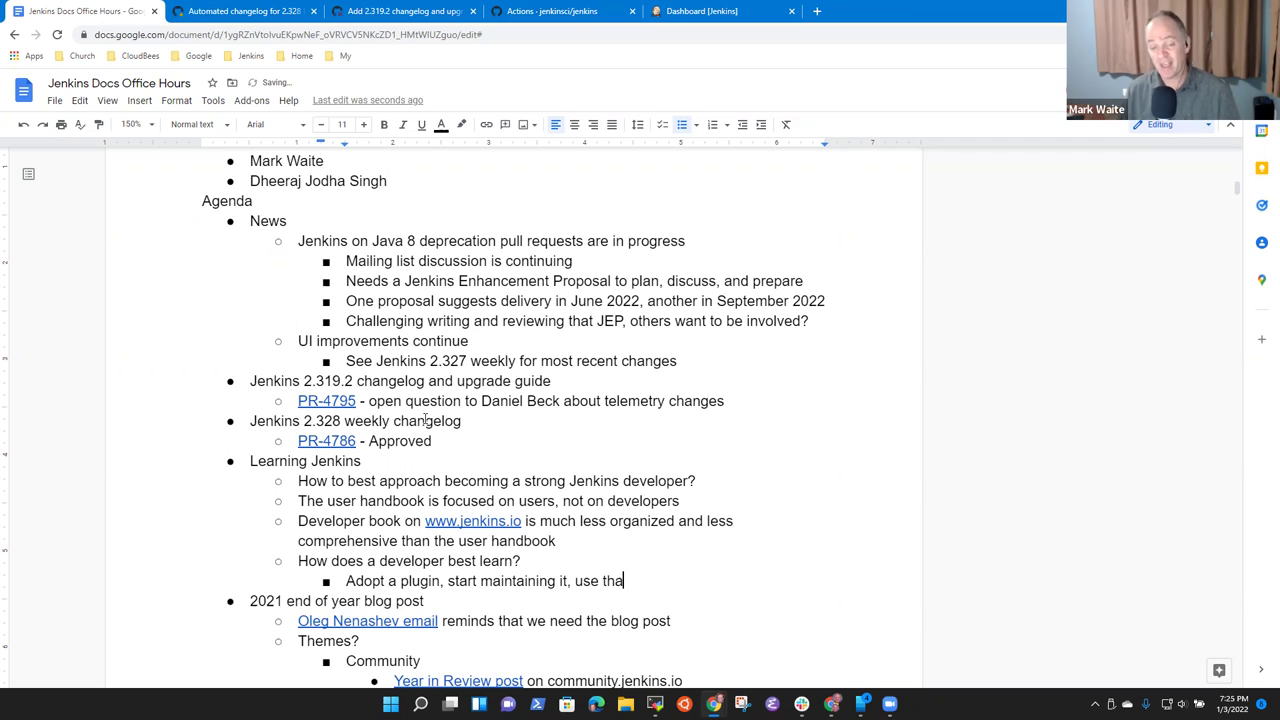
type("t as a way t")
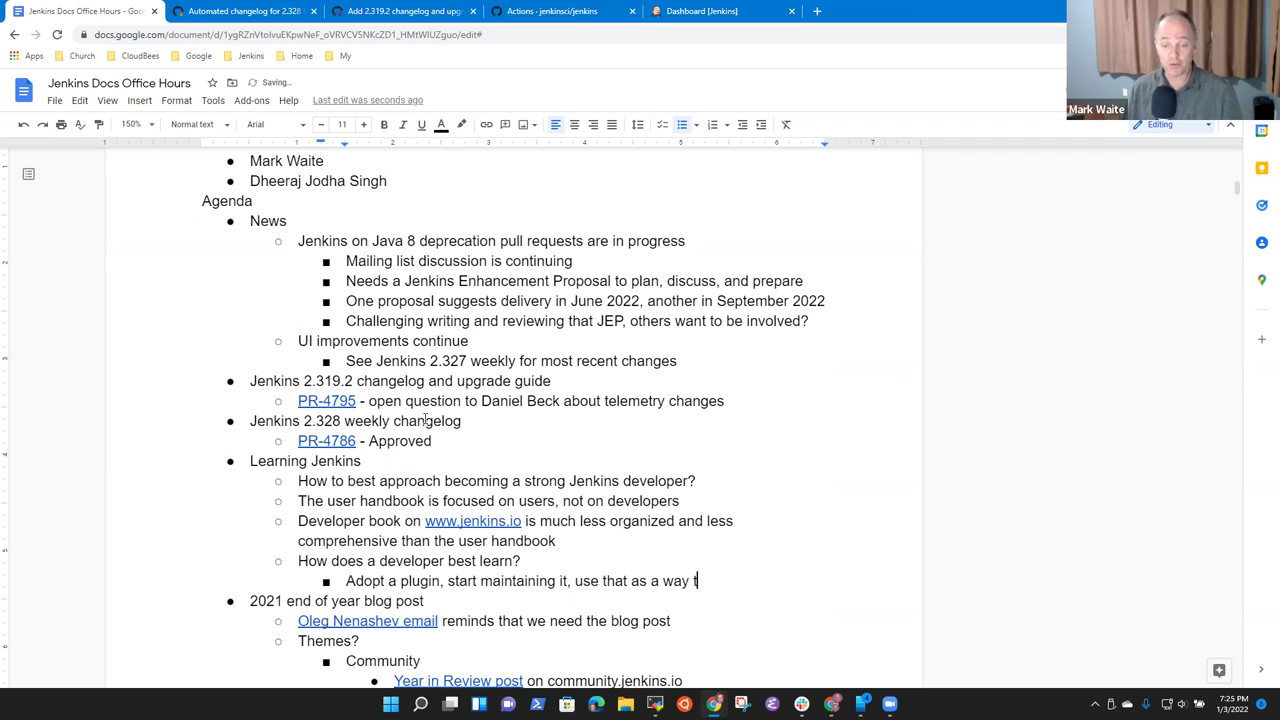
type("o learn by ")
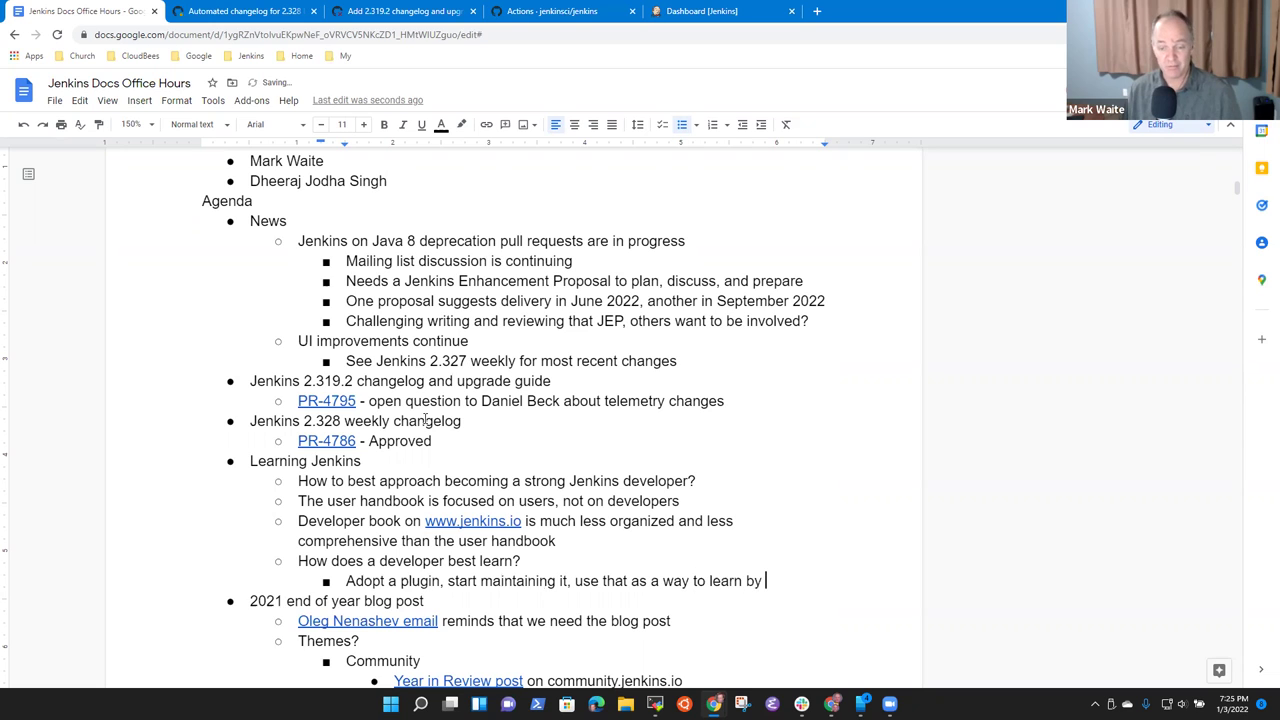
type("doing")
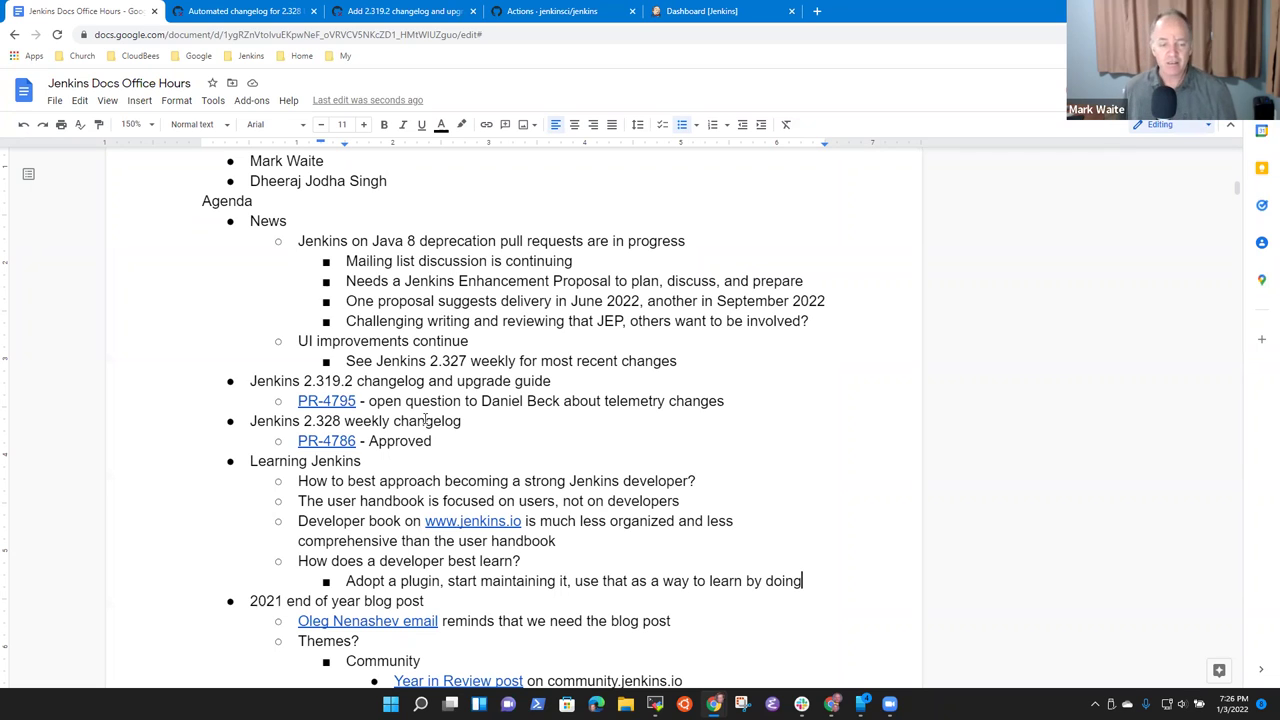
key("Return")
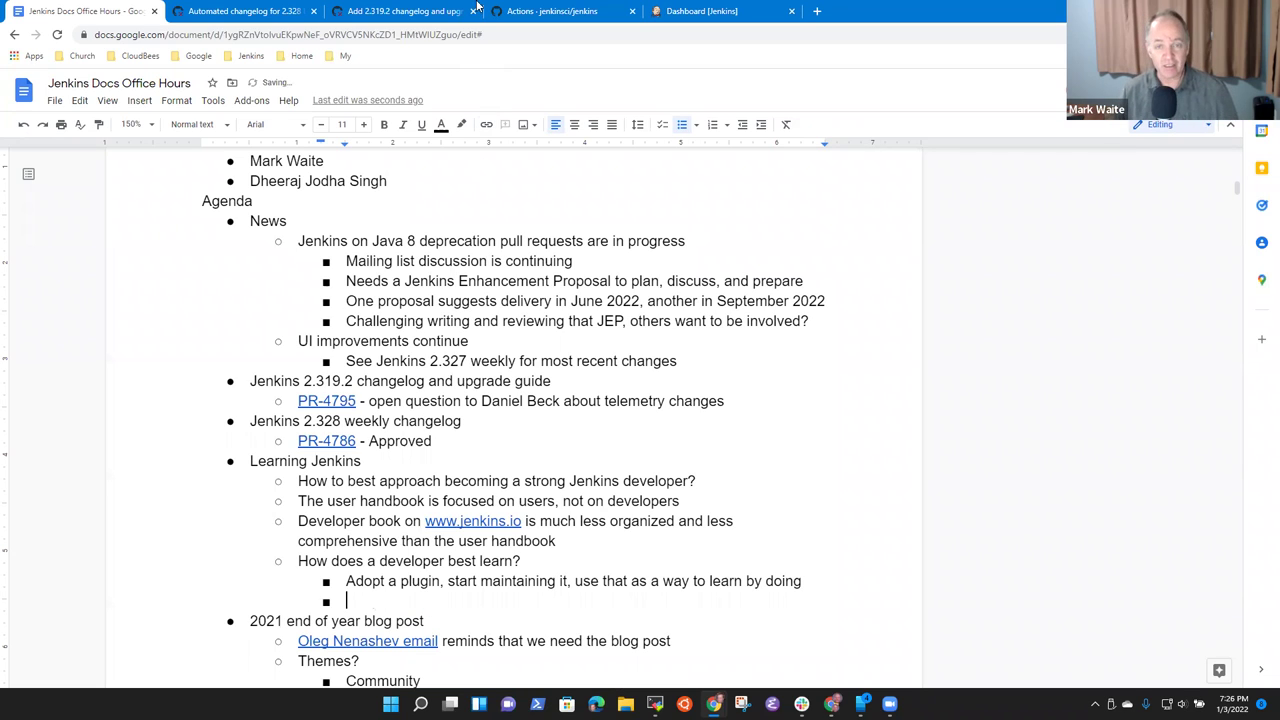
- In a new browser tab, go to the Jenkins Plugins Index through the Jenkins bookmarks
left_click(815, 10)
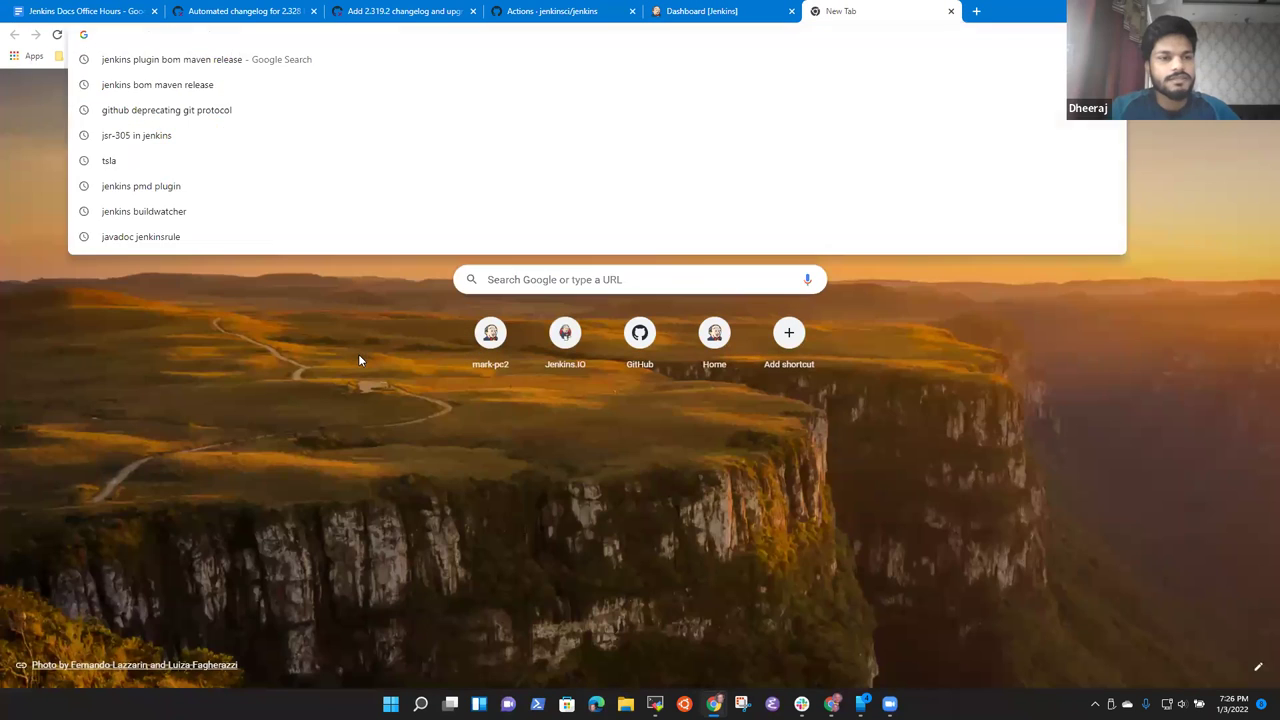
left_click(249, 119)
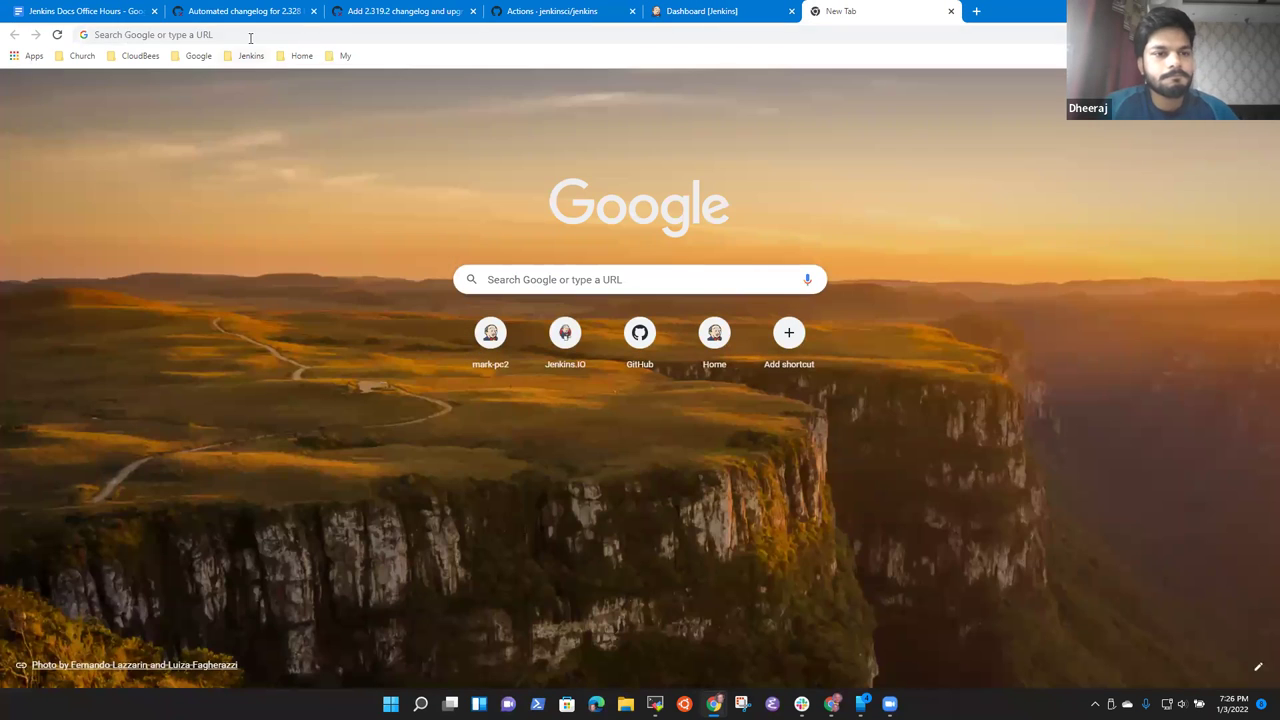
left_click(250, 37)
left_click(262, 148)
left_click(251, 56)
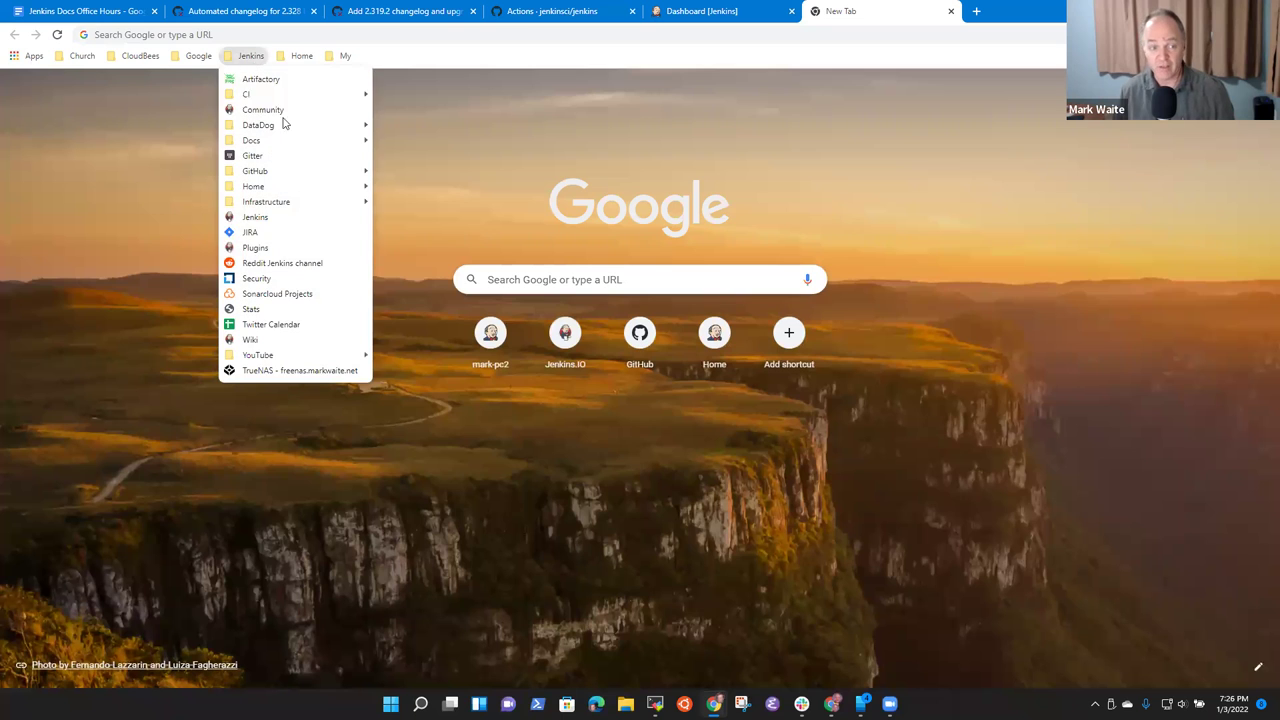
left_click(262, 217)
left_click(343, 56)
left_click(803, 87)
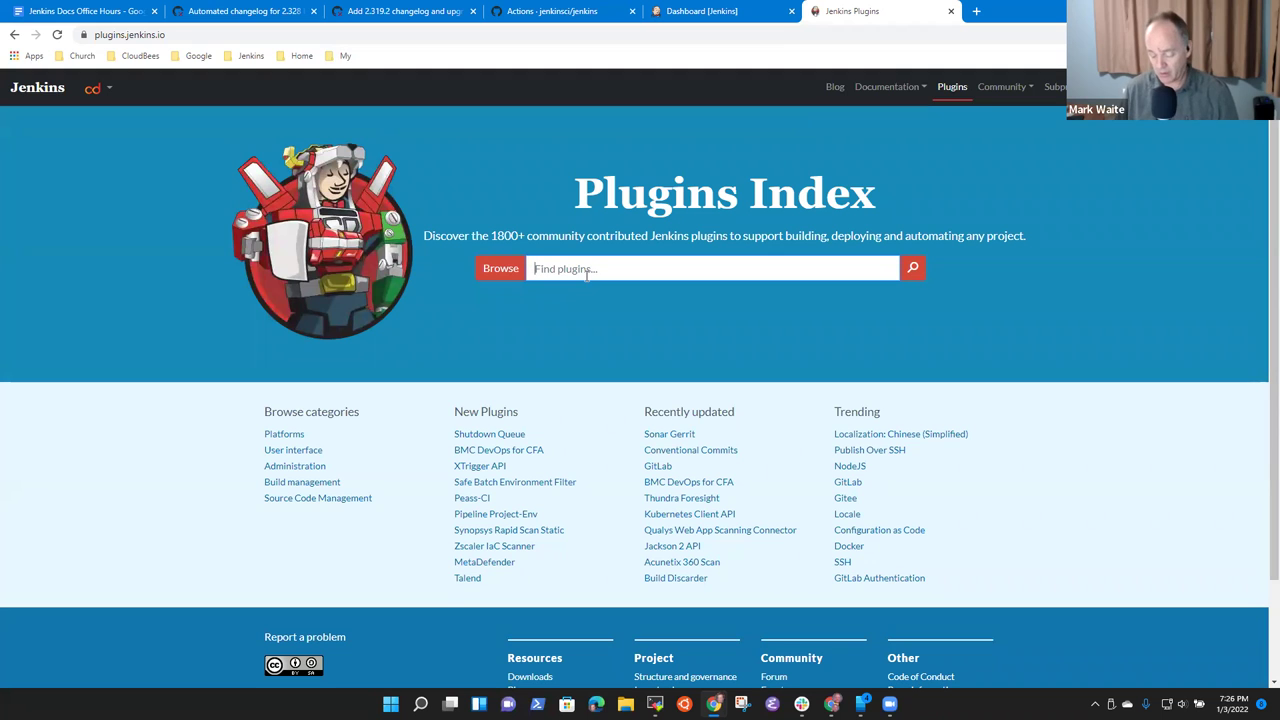
- Search 'http', open Apache HttpComponents Client 4.x API, and follow its adopt-this-plugin label
type("http")
key("Return")
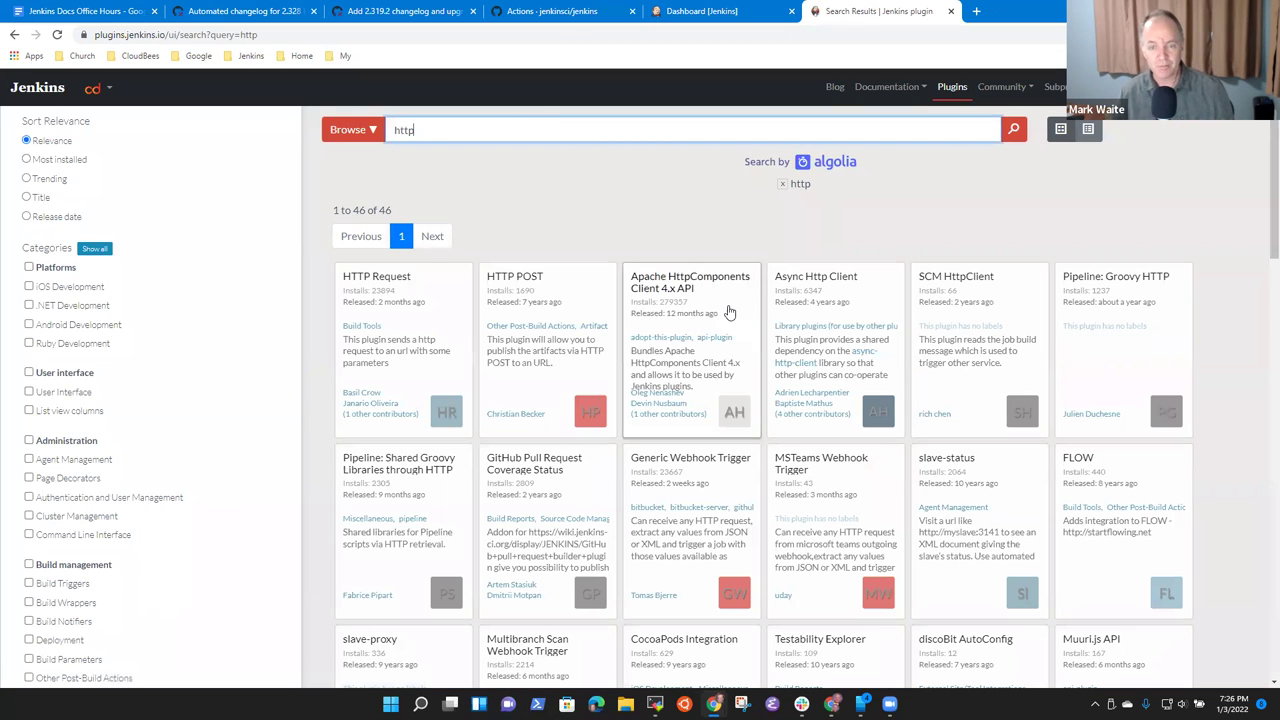
left_click(729, 309)
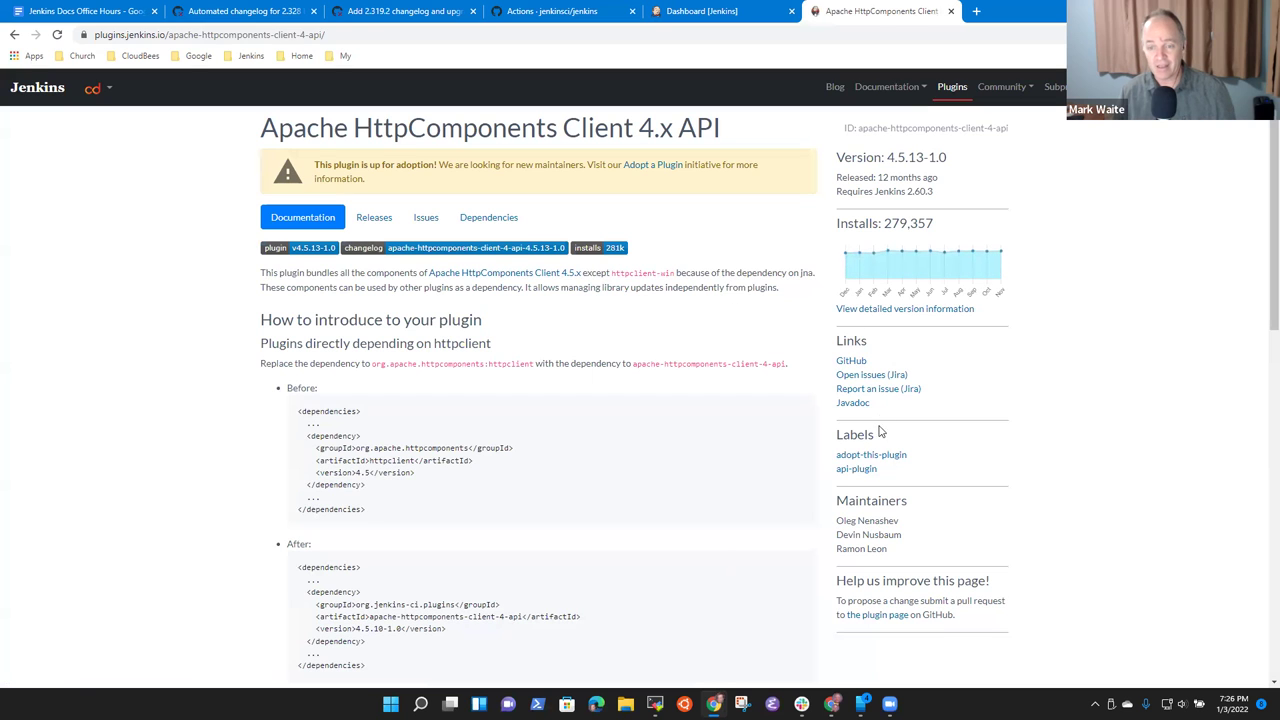
left_click(868, 455)
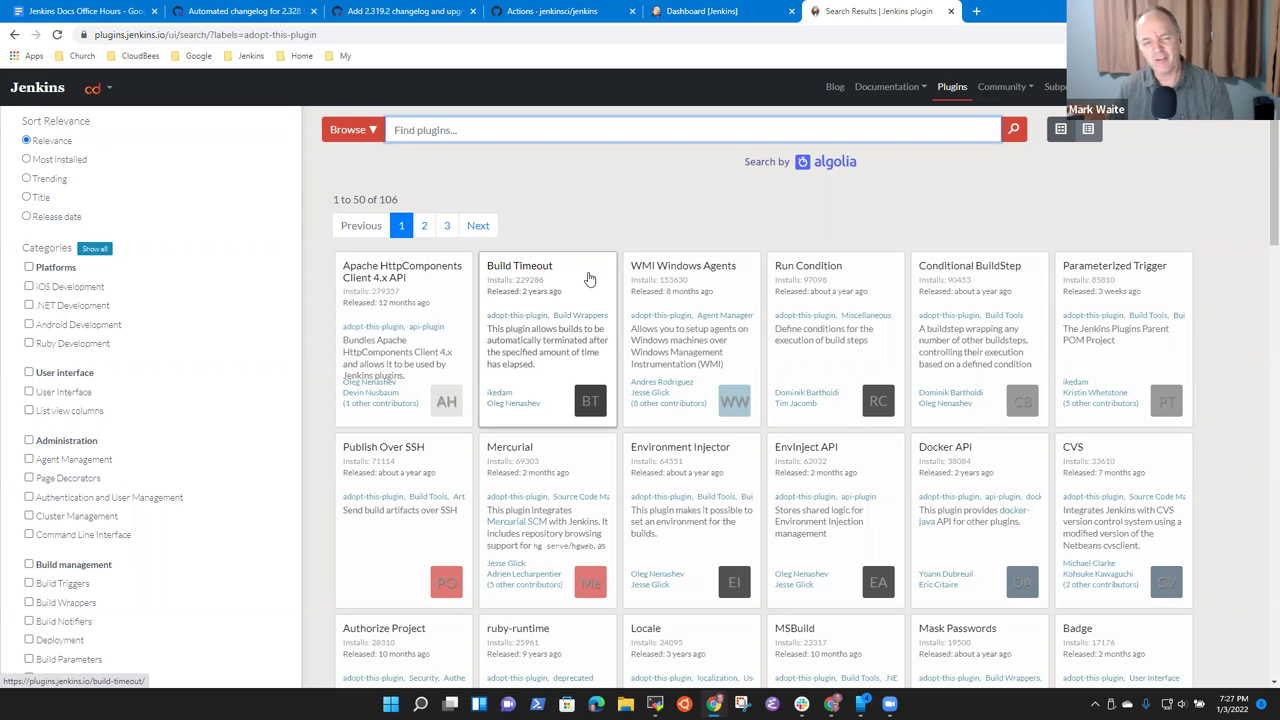
- Open the Build Timeout plugin page, glance at its open Jira issues, and return
left_click(574, 268)
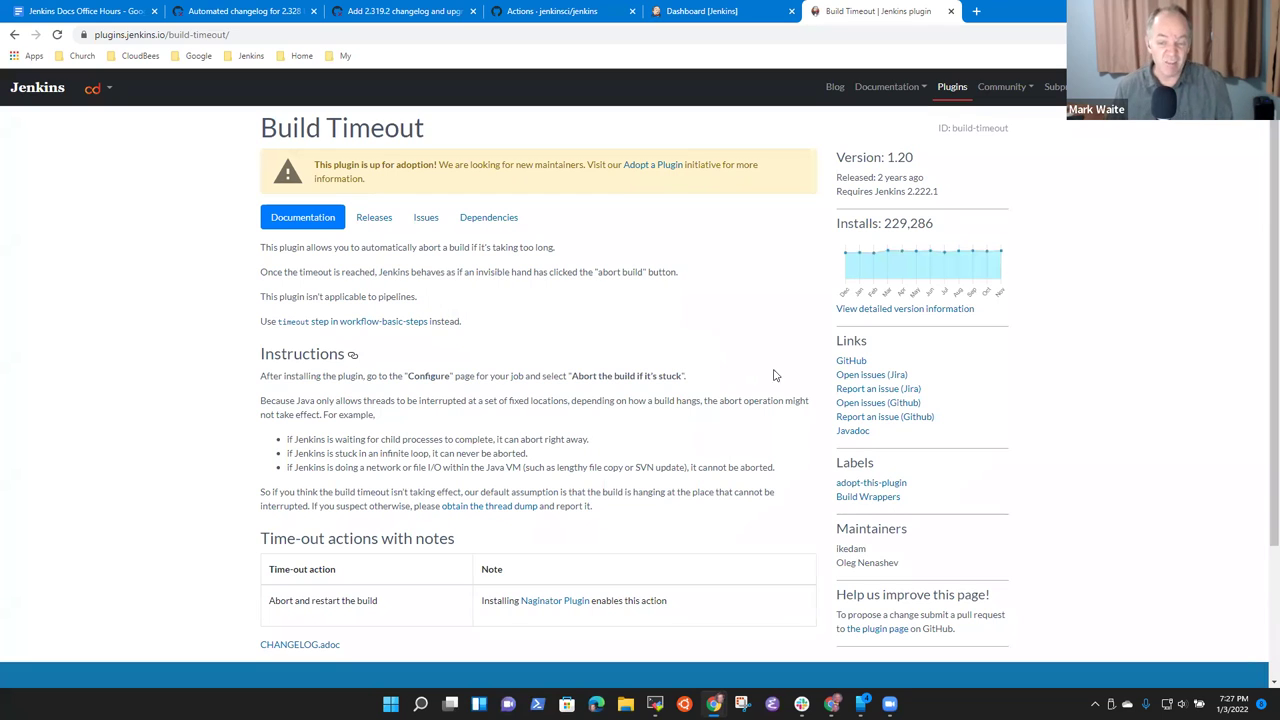
left_click(876, 374)
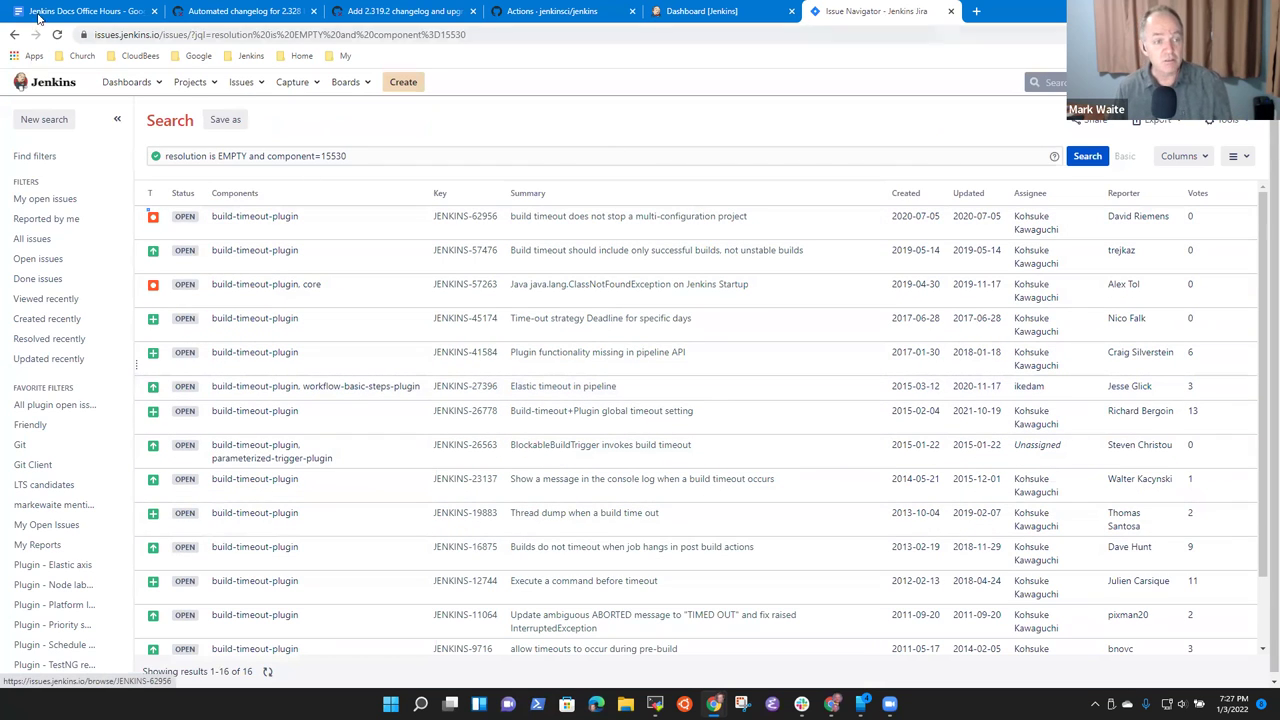
left_click(15, 37)
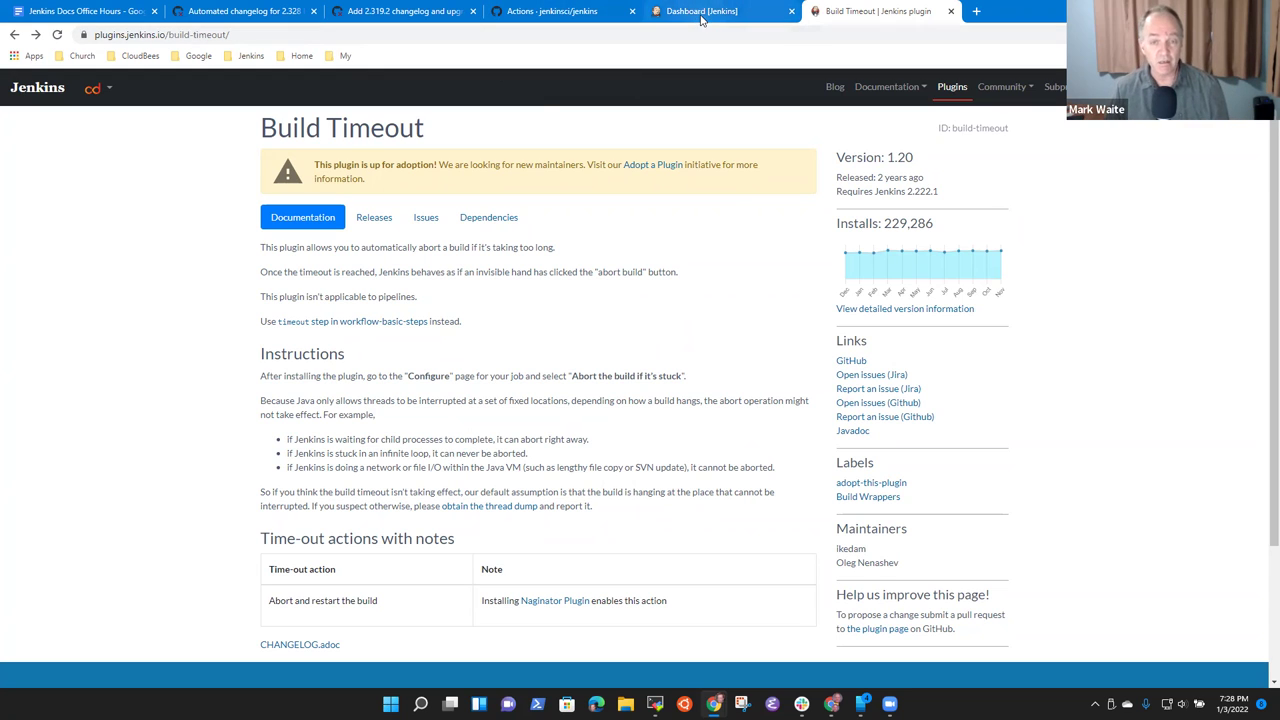
- Search the Plugins Index for 'clover' and open the Clover plugin page
left_click(952, 87)
left_click(601, 270)
type("clover")
key("Return")
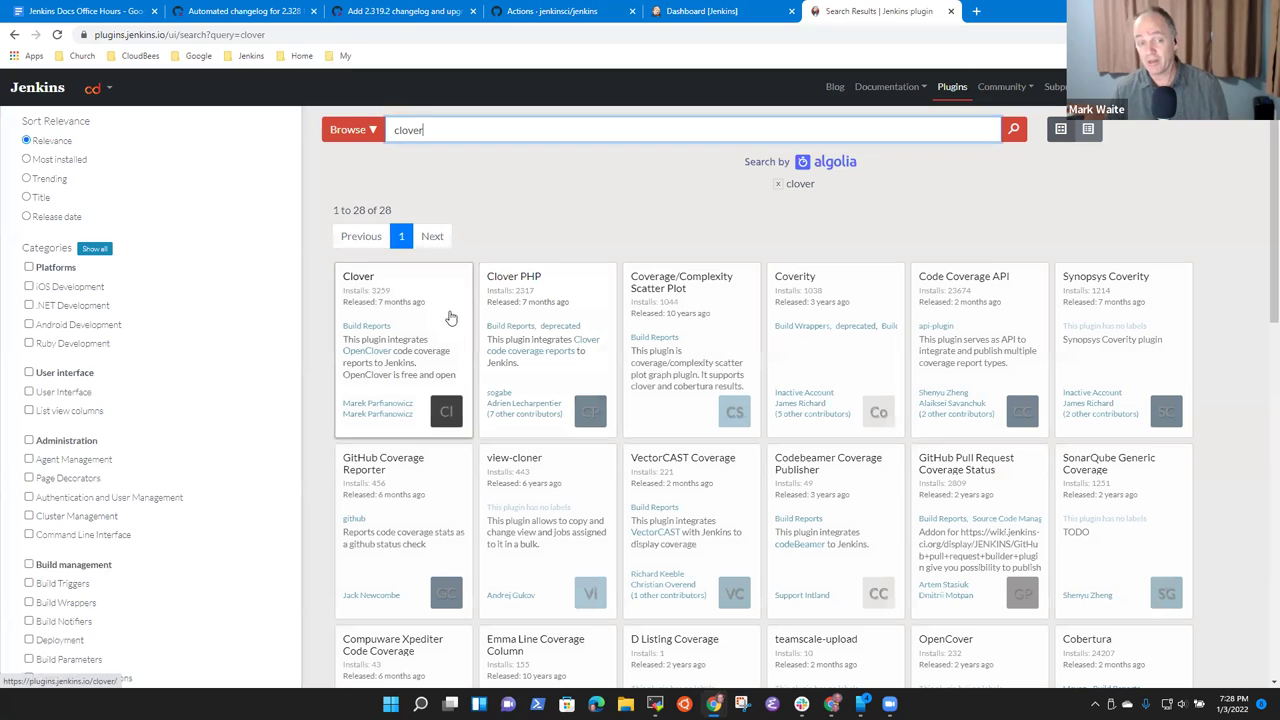
left_click(446, 315)
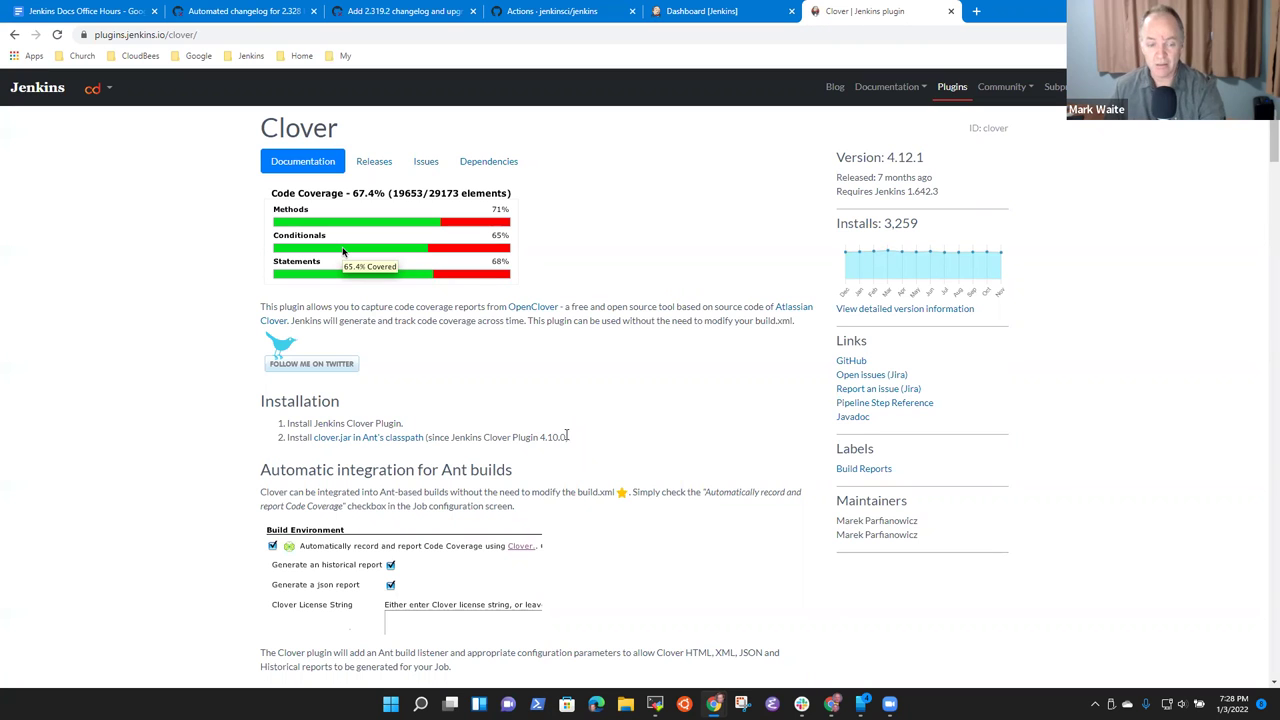
- Scroll through the Clover plugin documentation, then return to the clover search results
scroll(605, 484, "down", 4)
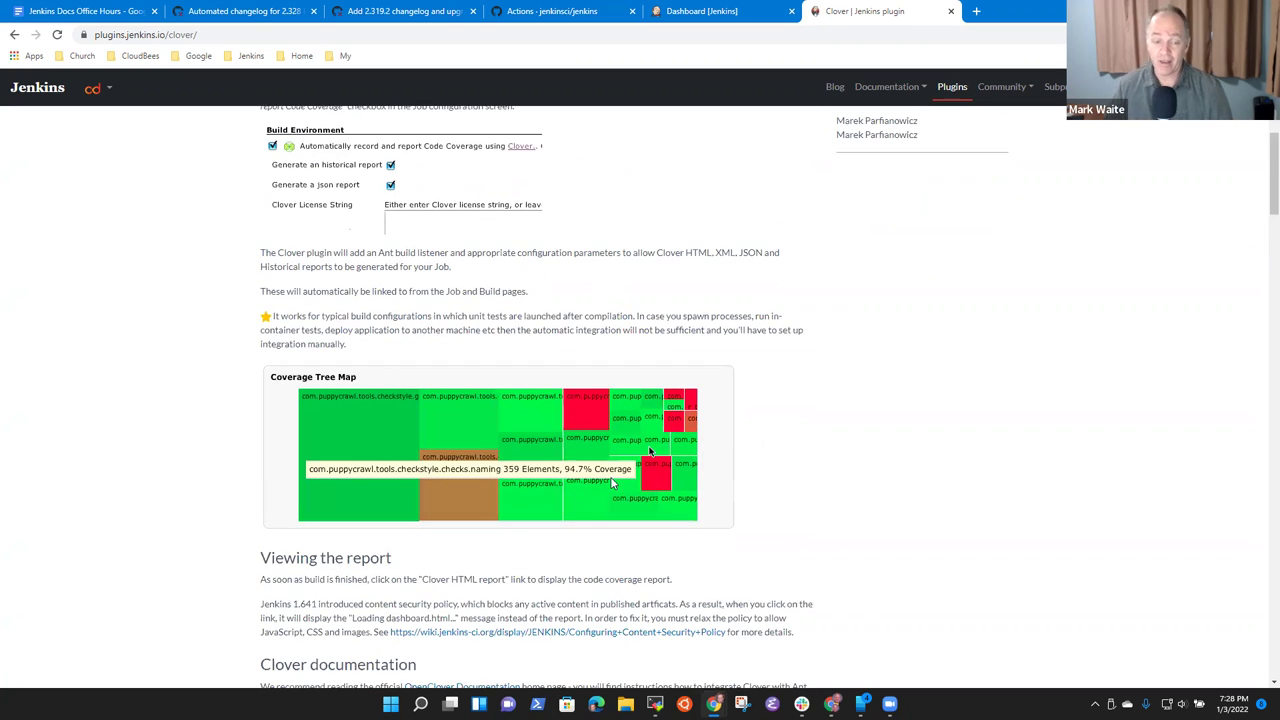
scroll(552, 550, "down", 4)
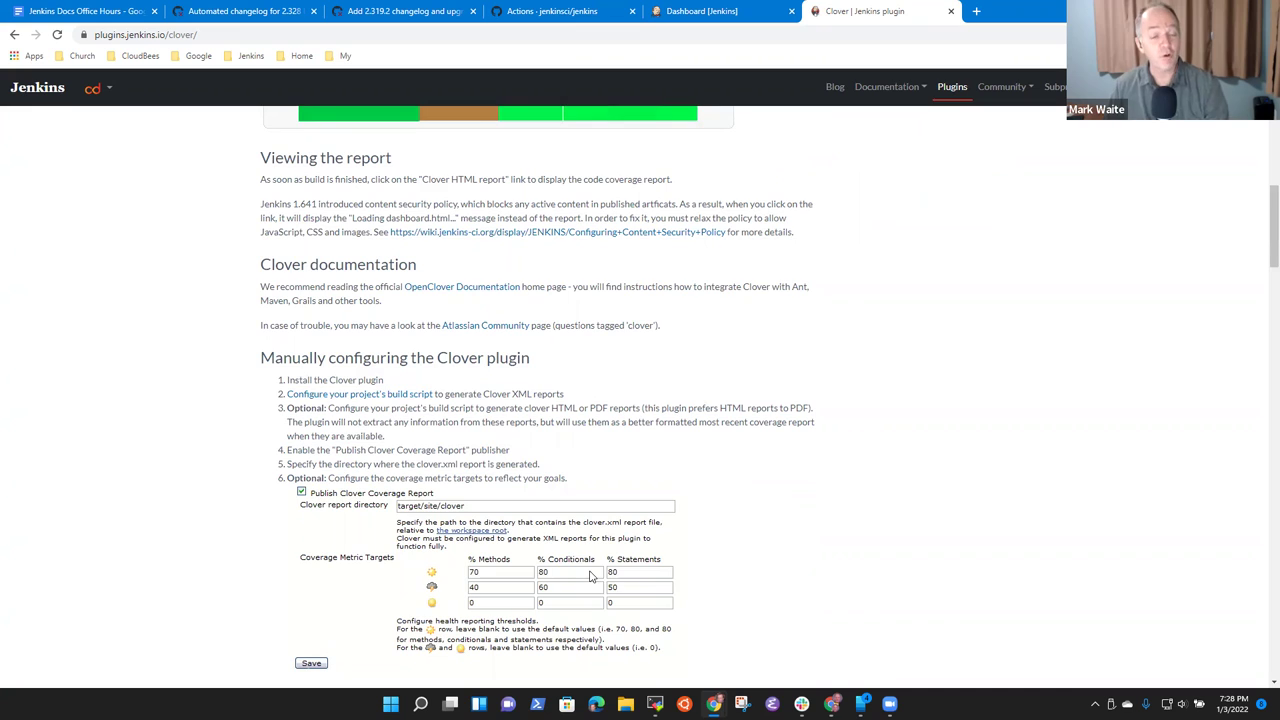
scroll(570, 575, "down", 3)
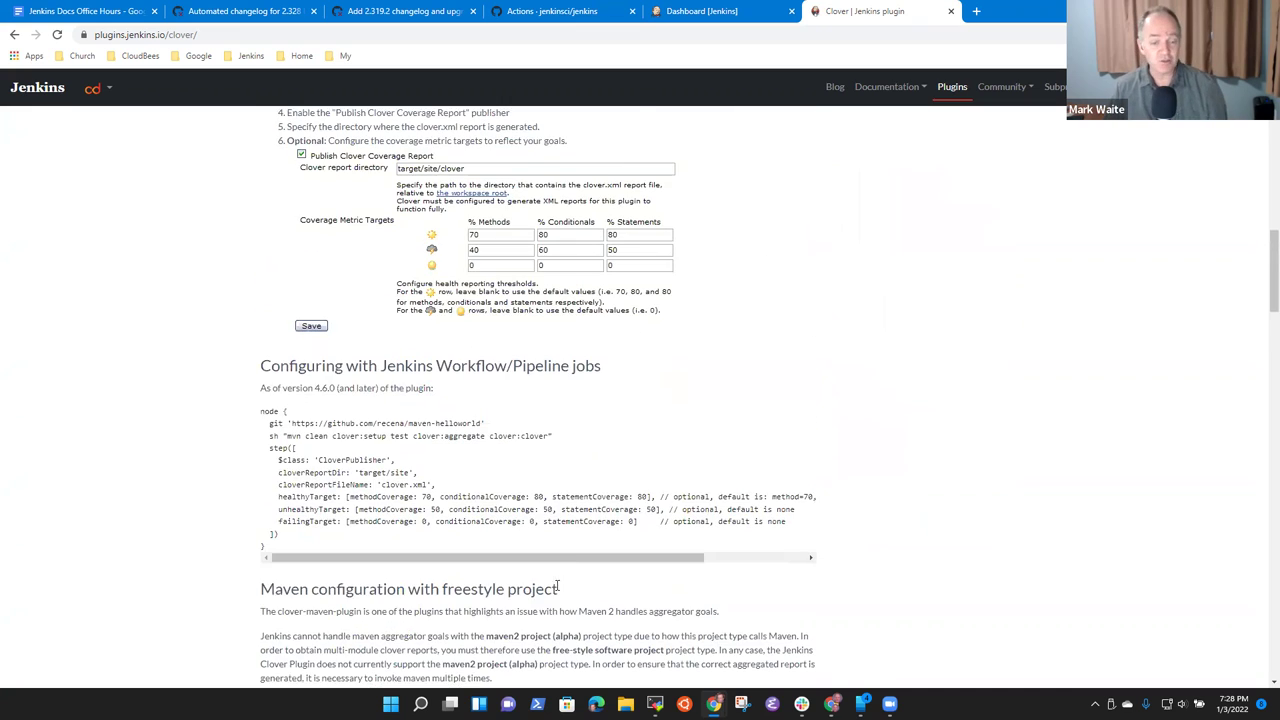
scroll(600, 590, "down", 3)
scroll(556, 333, "down", 6)
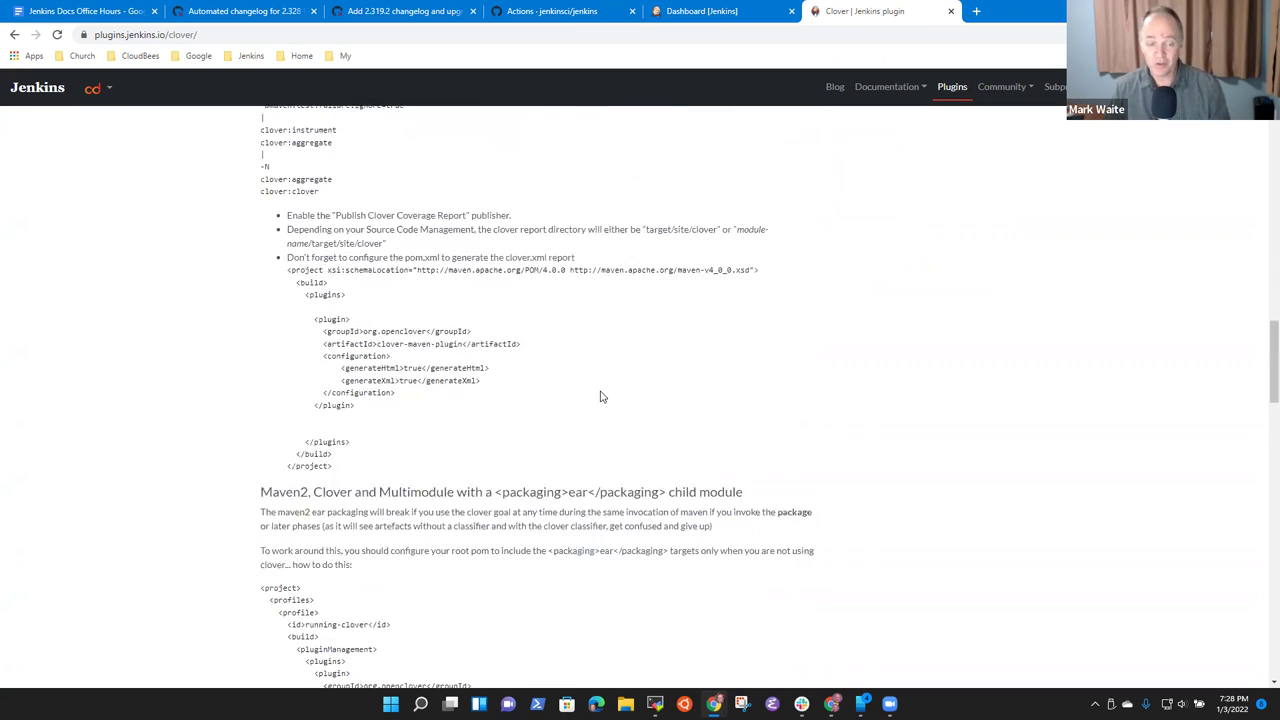
scroll(636, 390, "up", 15)
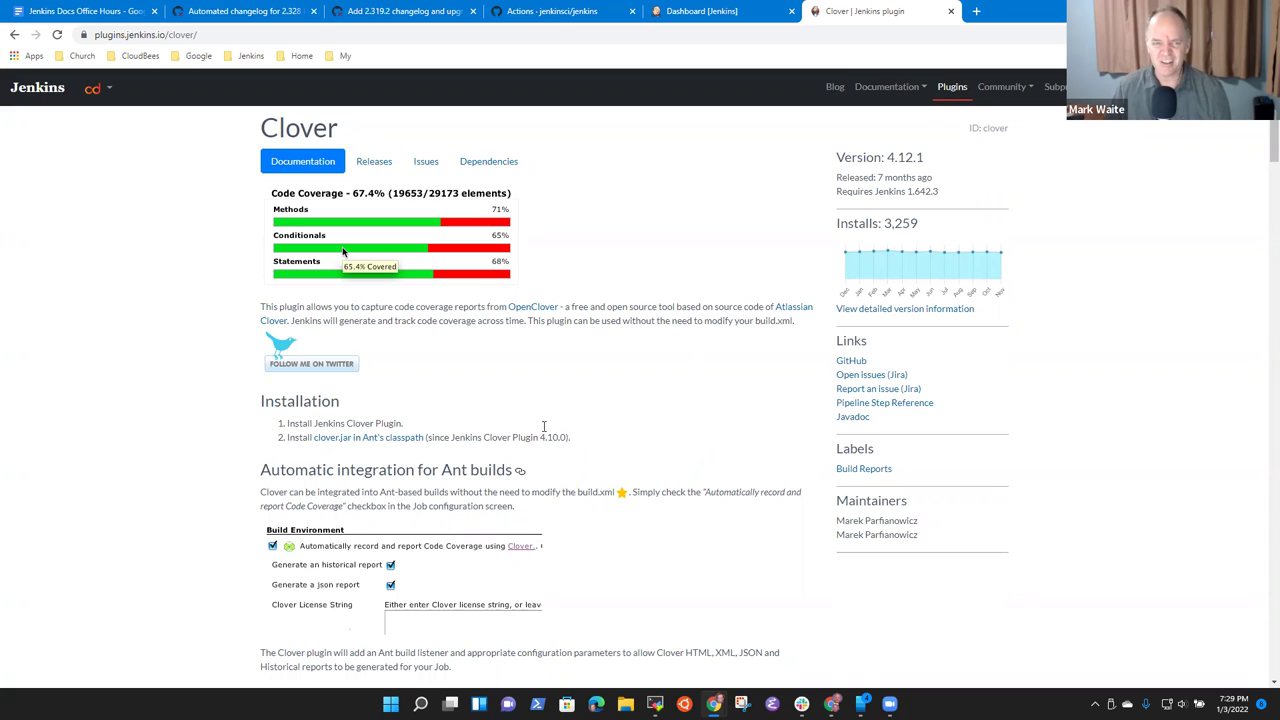
left_click(15, 35)
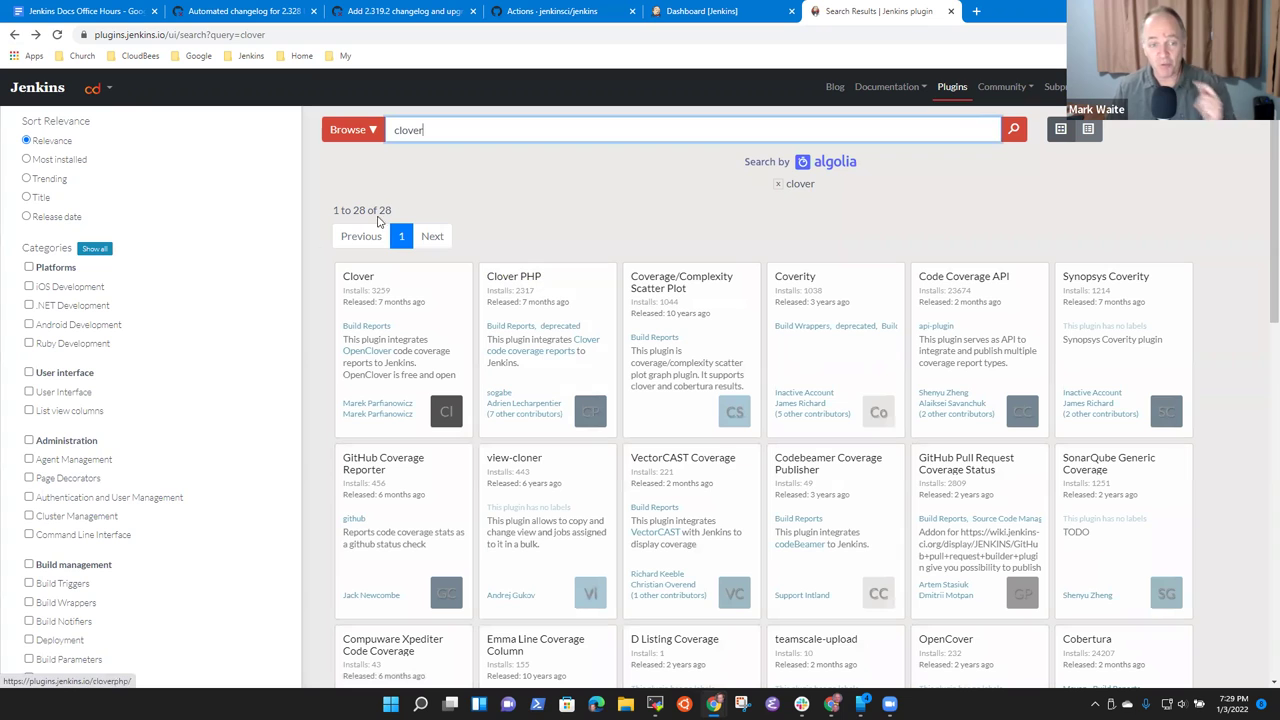
- Search the Plugins Index for 'http' again, peek at Apache HttpComponents, and return to results
left_click(13, 35)
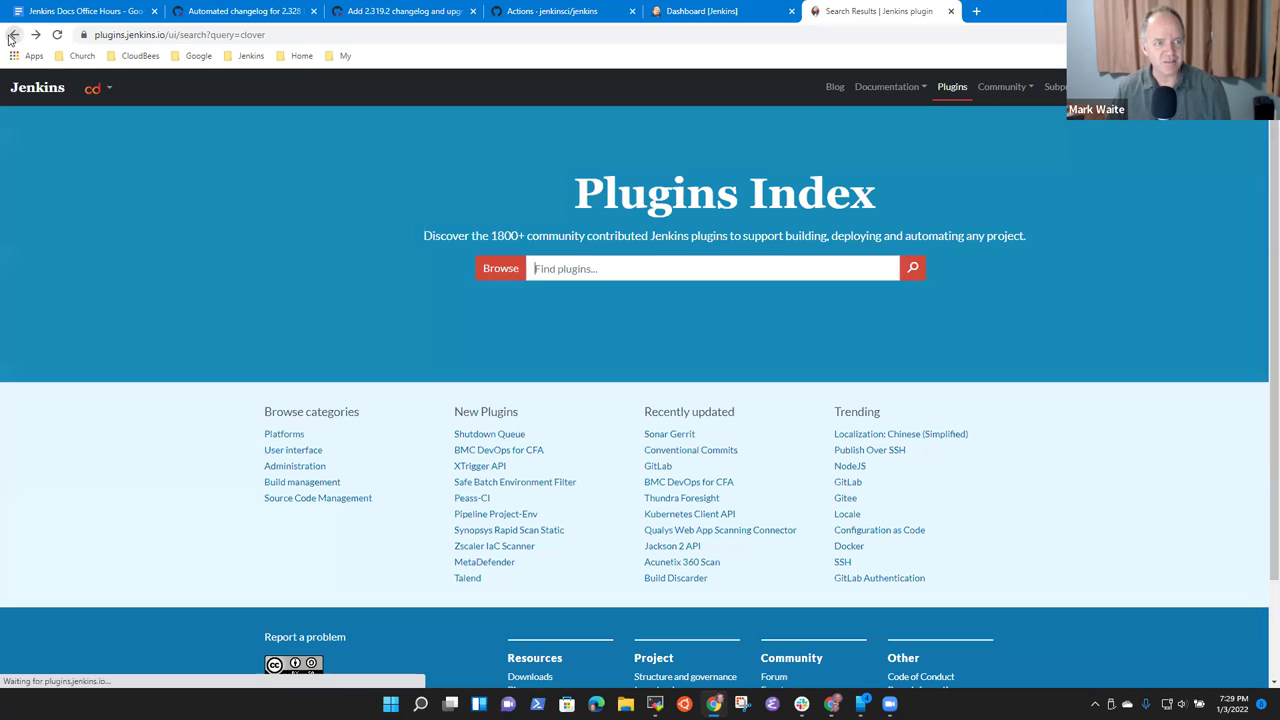
left_click(577, 269)
type("http")
key("Return")
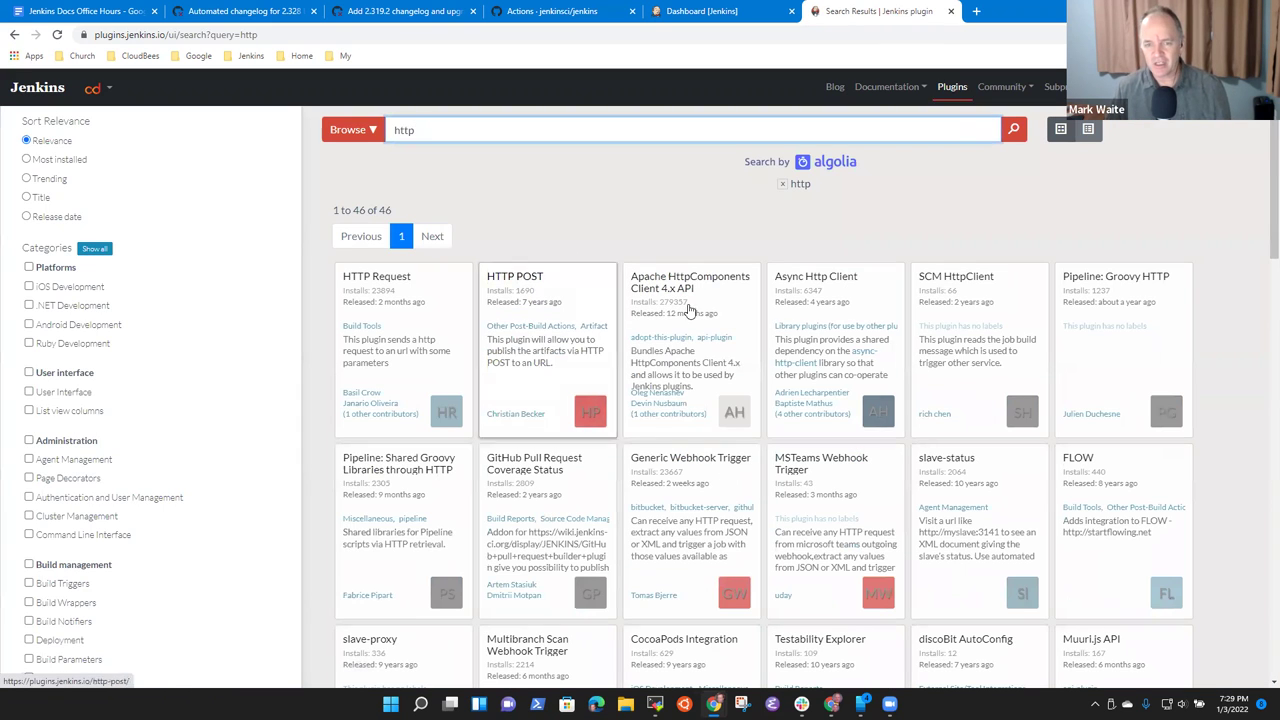
left_click(740, 306)
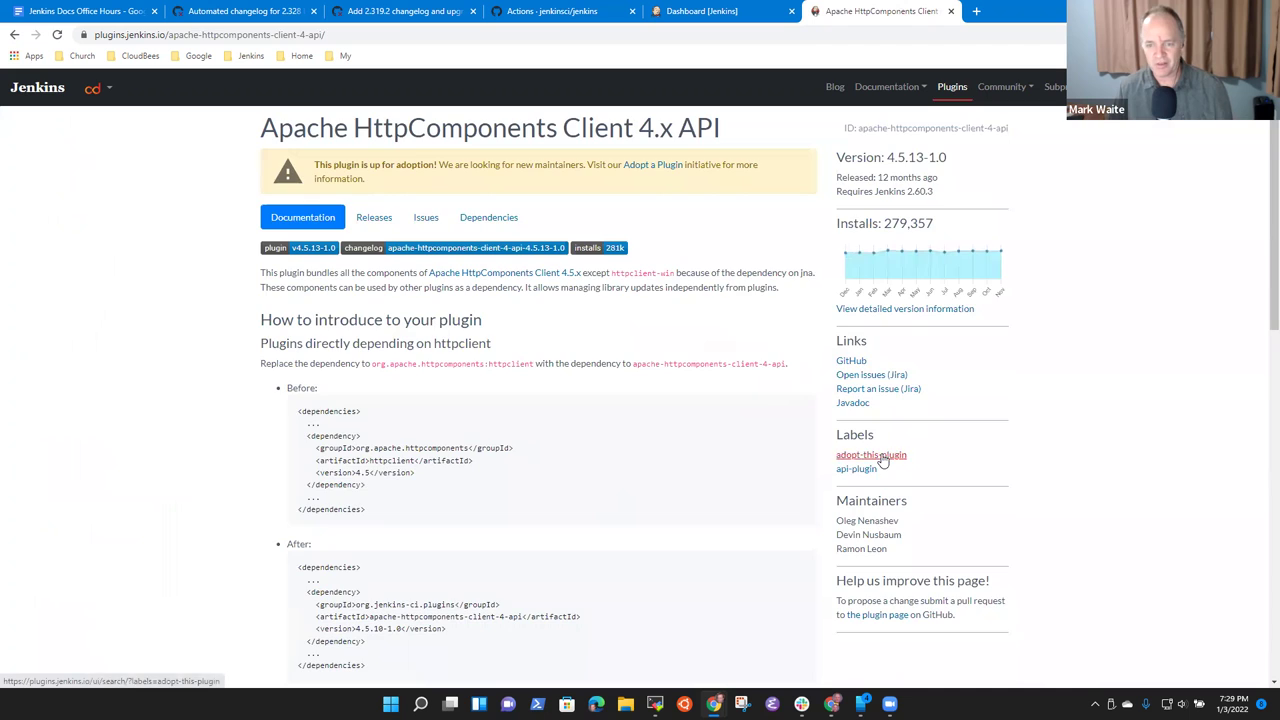
key("alt+Left")
- Open the Publish Over SSH plugin page and select its installs count
left_click(447, 466)
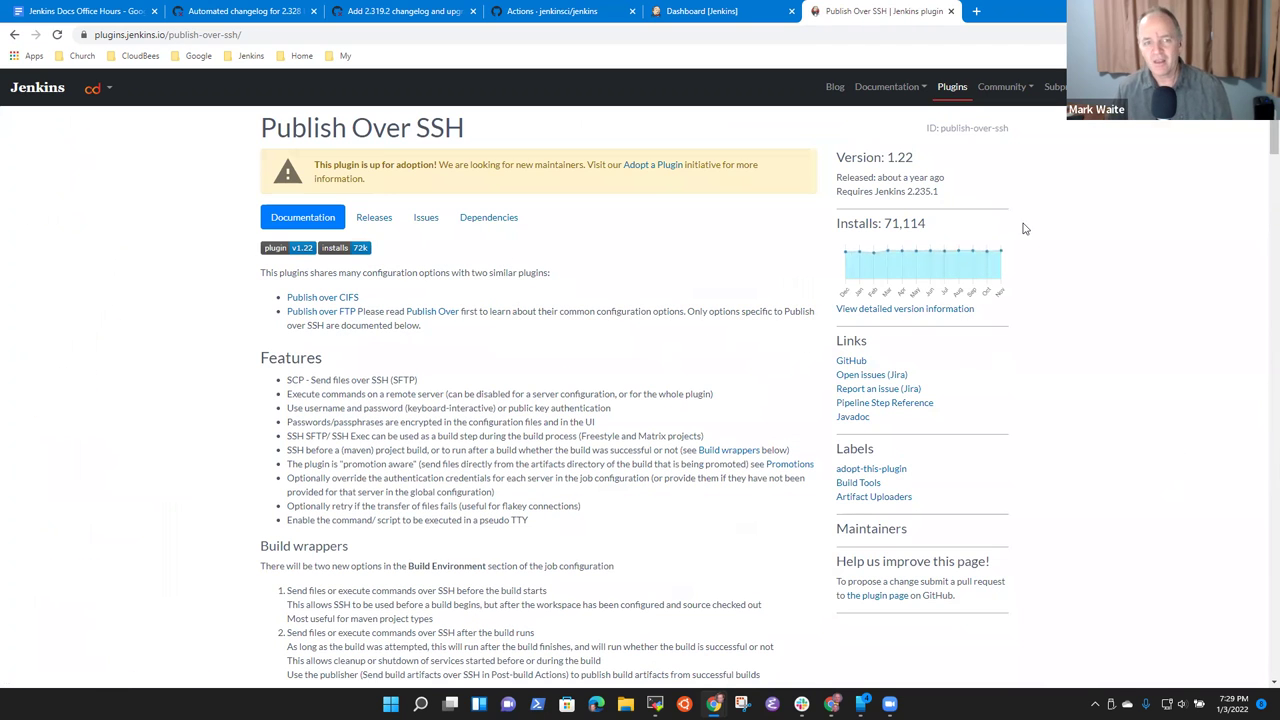
left_click_drag(931, 230, 869, 220)
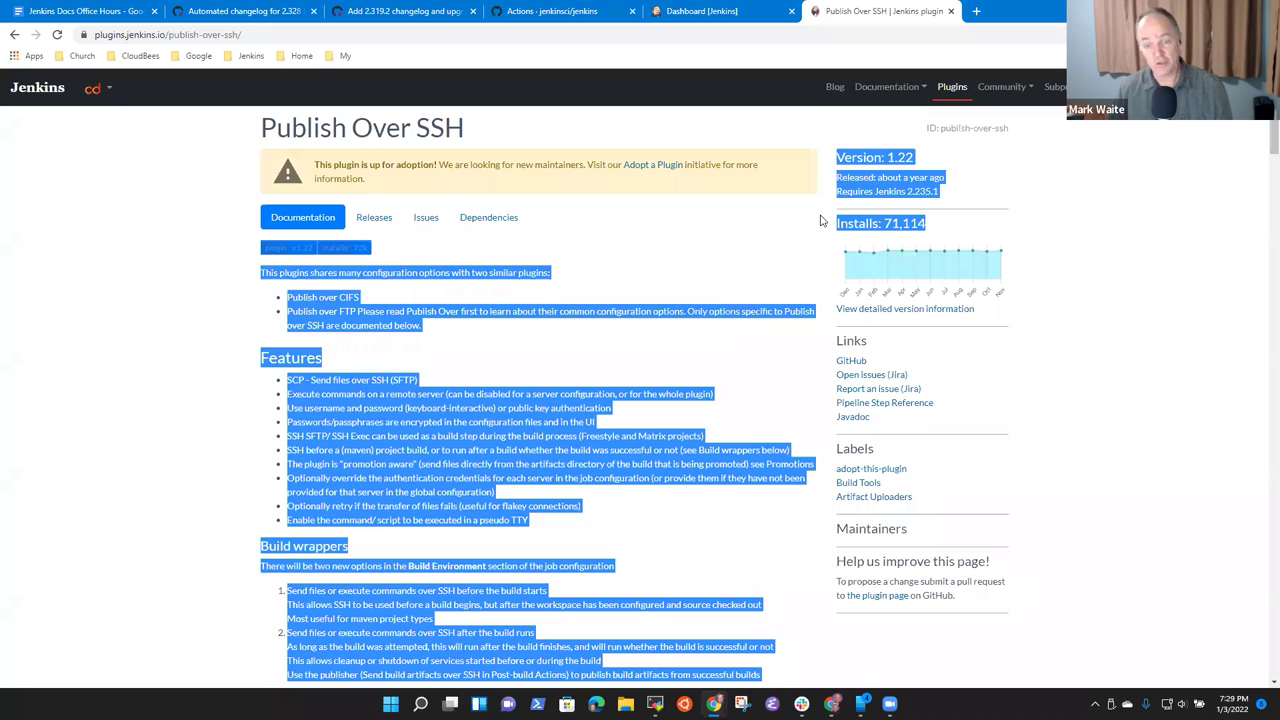
left_click(1090, 226)
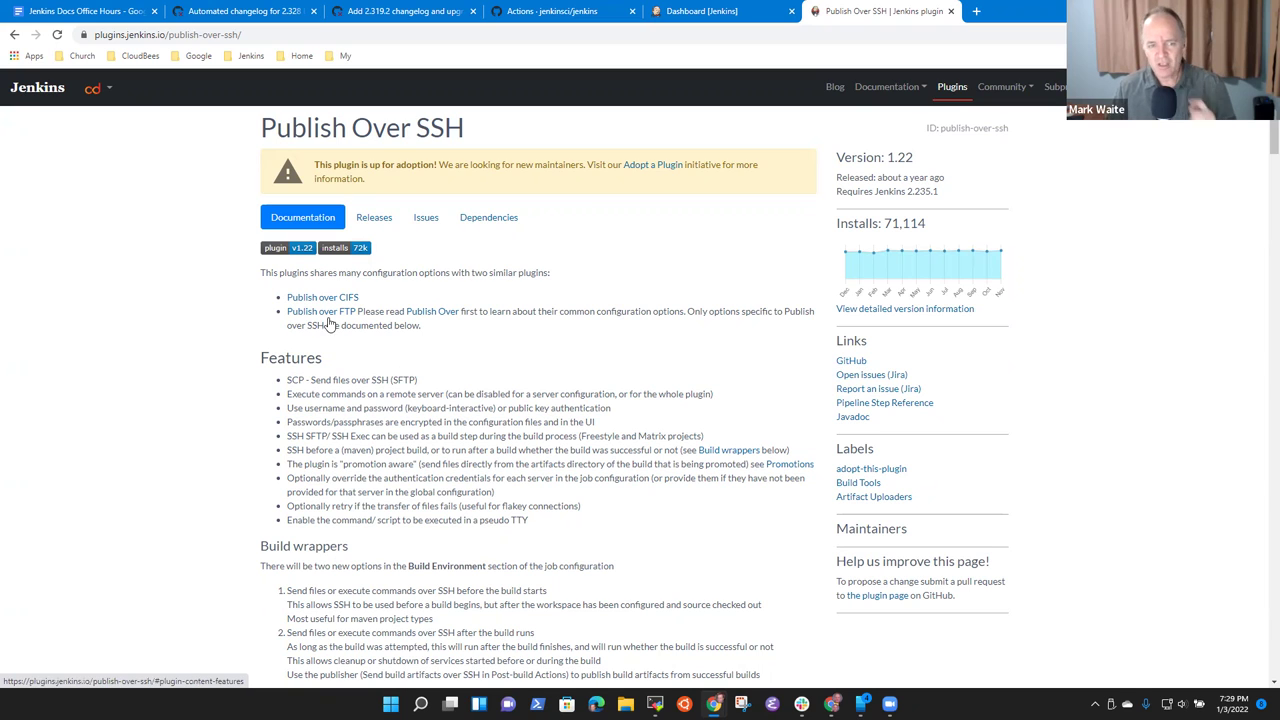
- From the Publish Over SSH page, check the Publish Over wiki link, then open its Jira issues
left_click(432, 312)
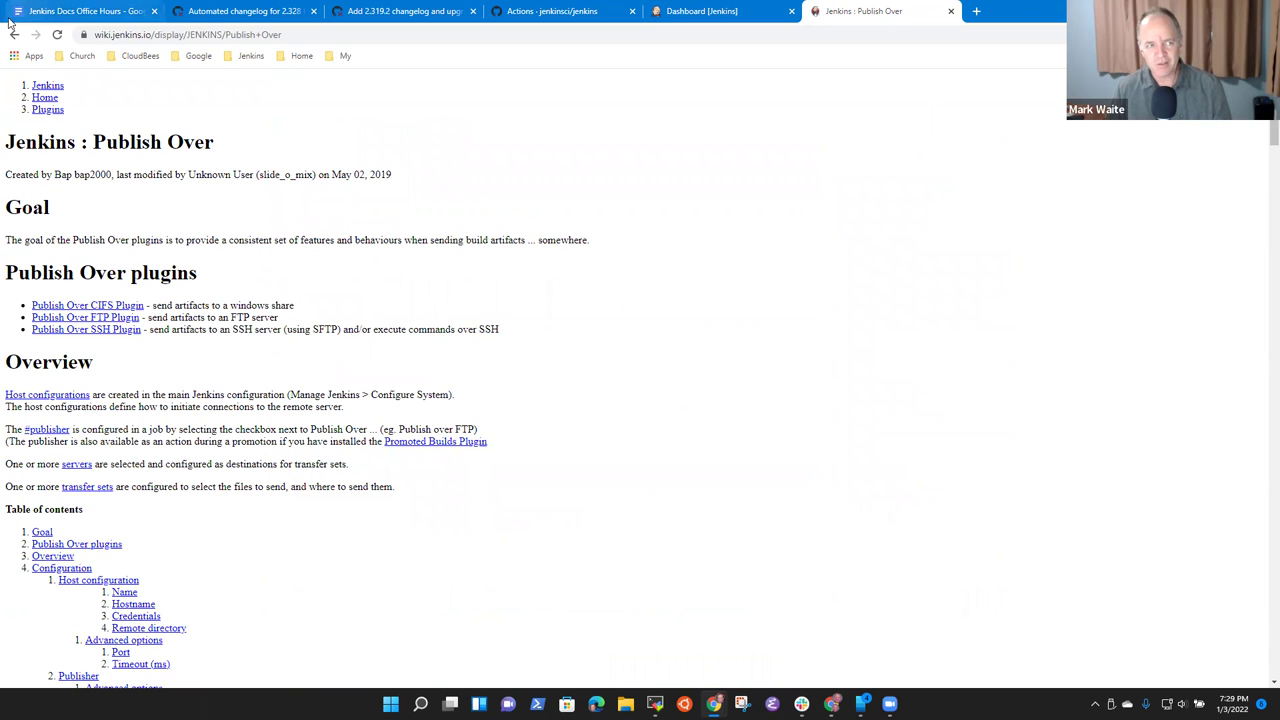
key("alt+Left")
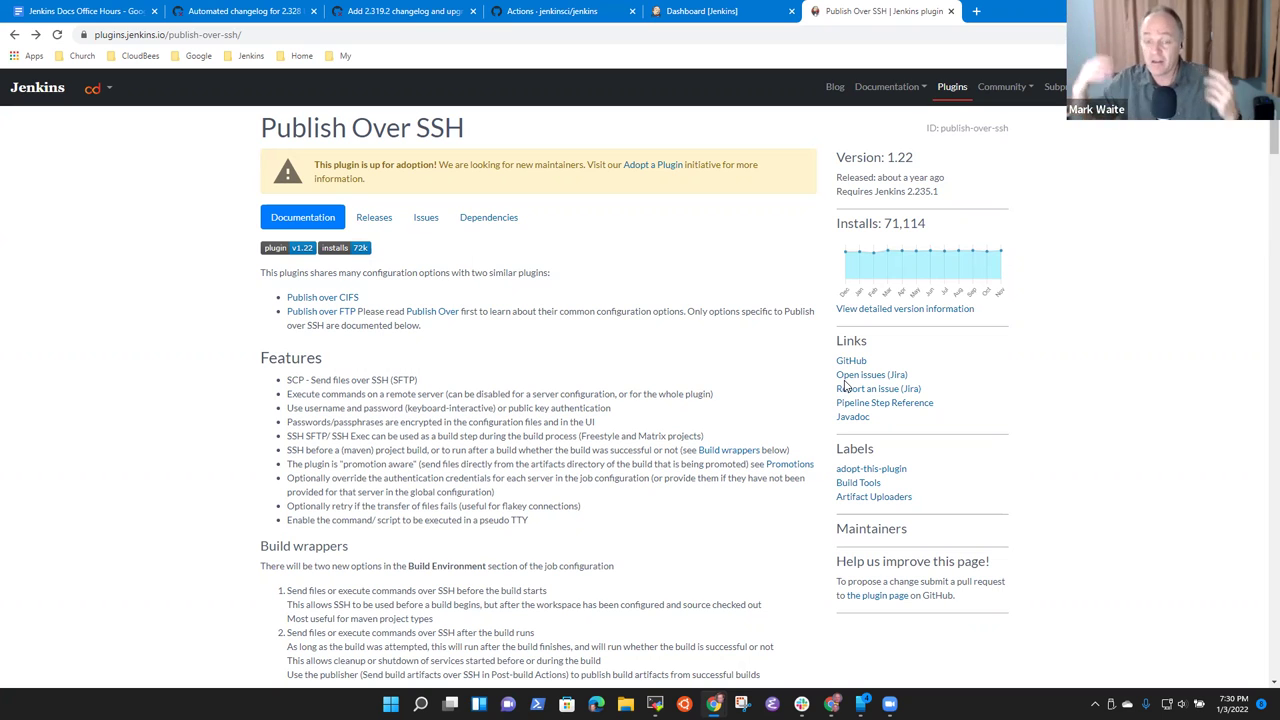
double_click(922, 224)
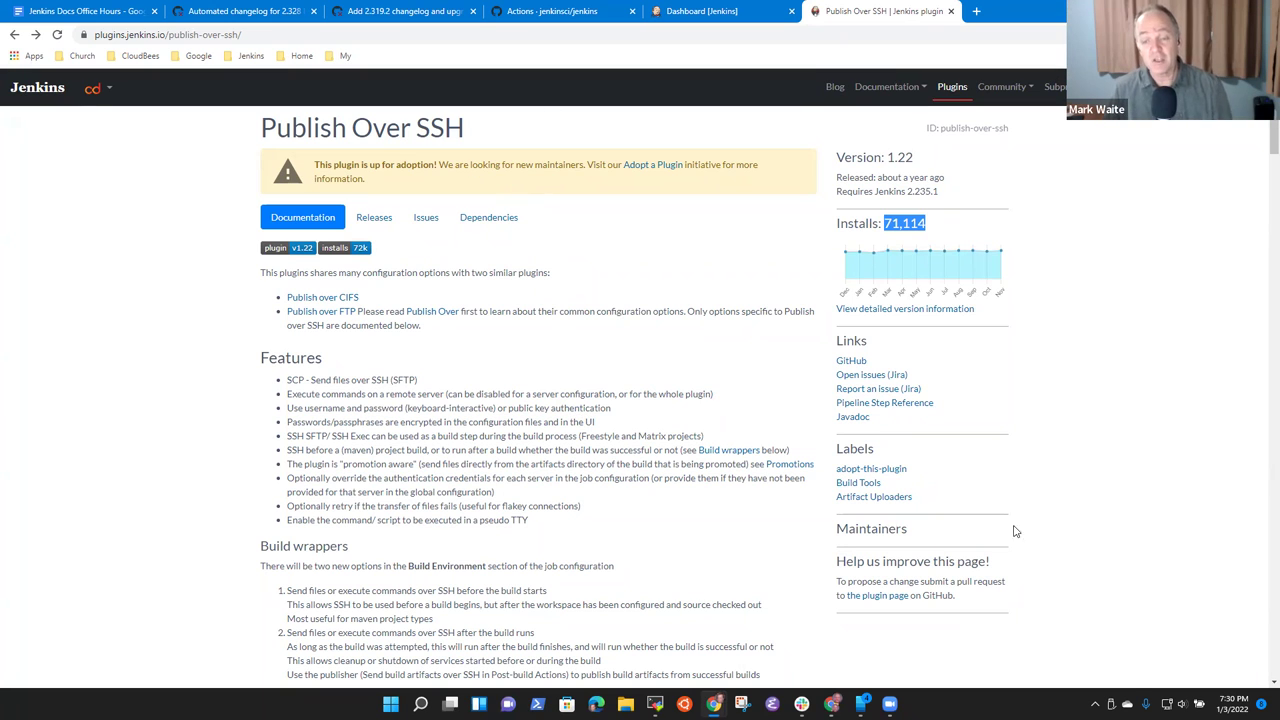
left_click(868, 378)
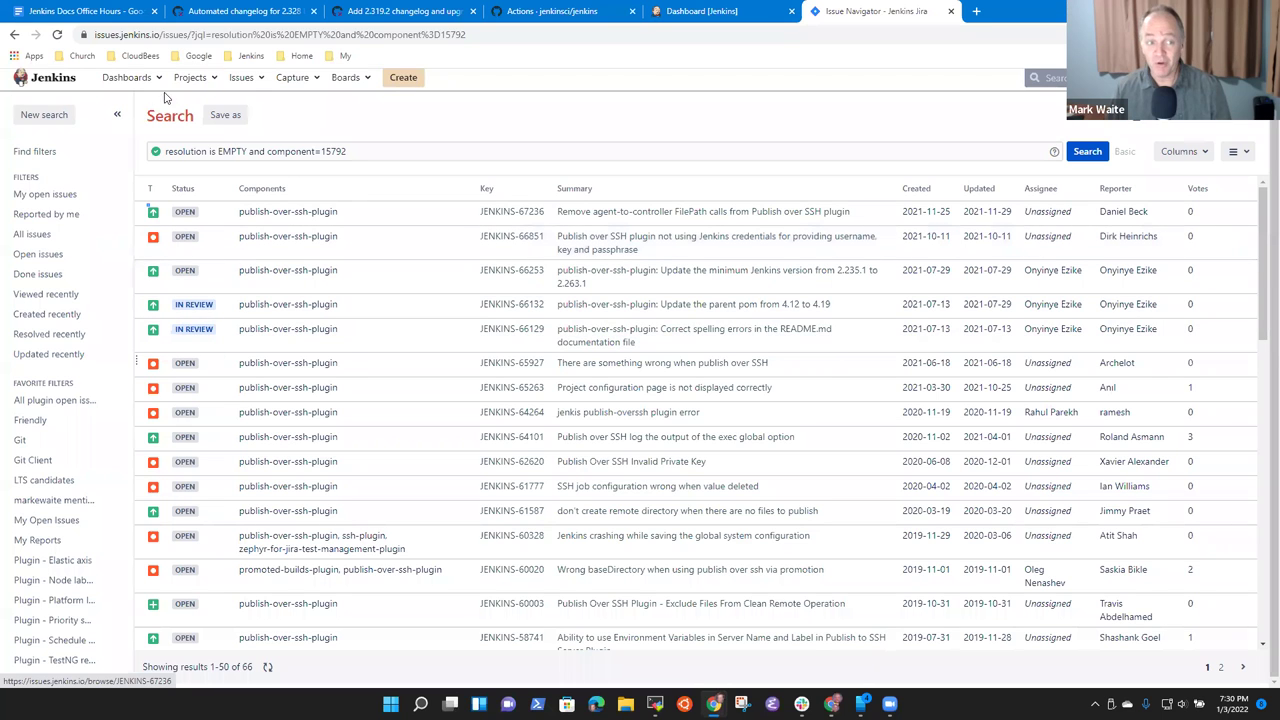
- Open the Tables to divs filter in Jira and select issue JENKINS-65263
left_click(246, 82)
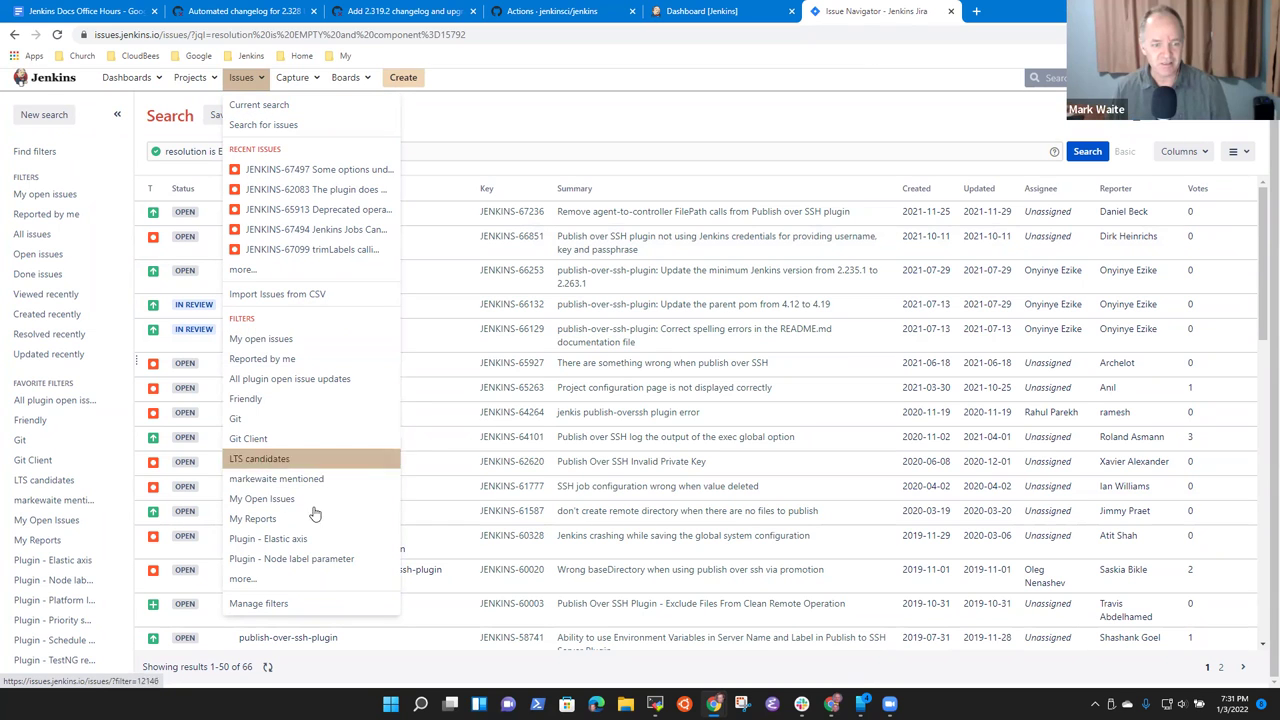
mouse_move(100, 78)
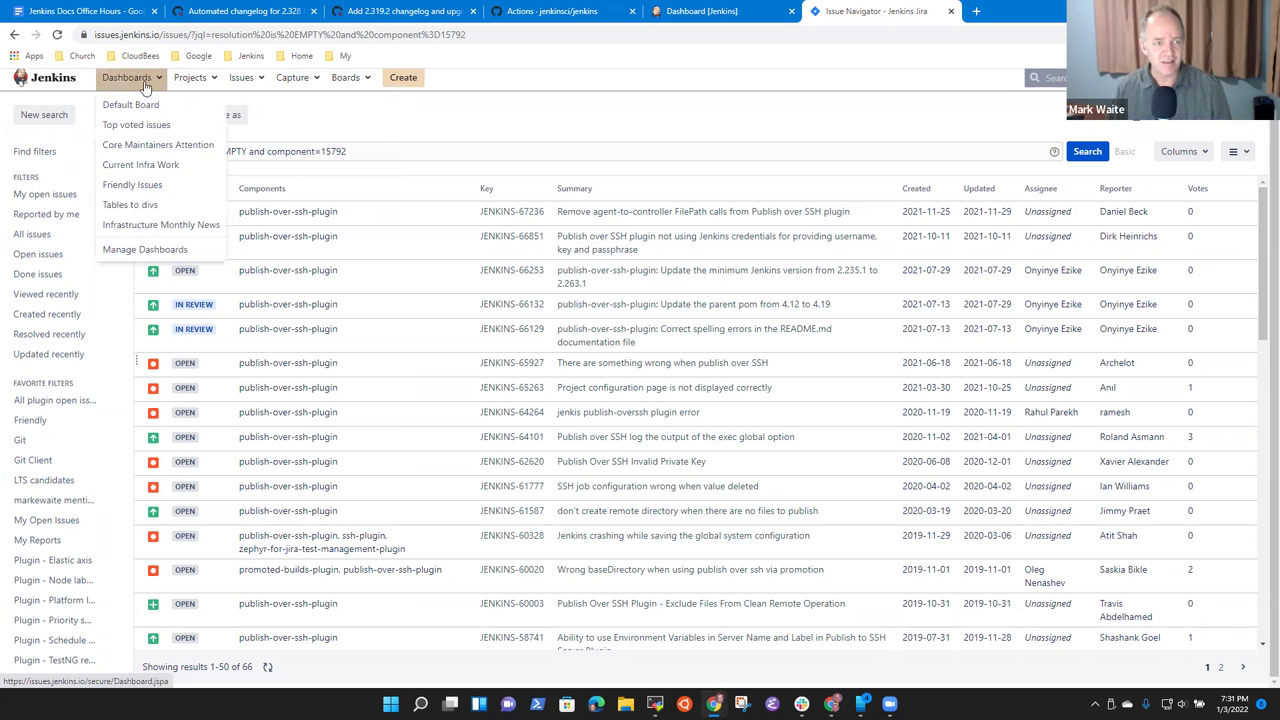
left_click(167, 206)
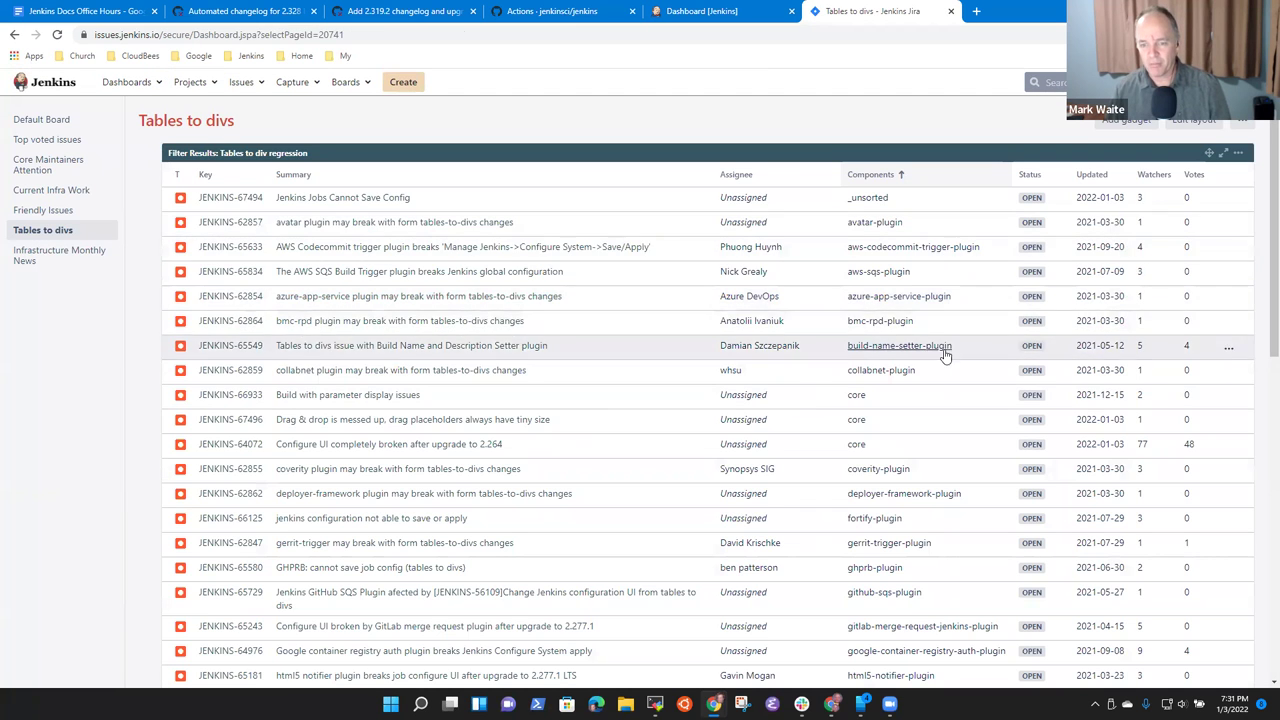
scroll(880, 580, "down", 5)
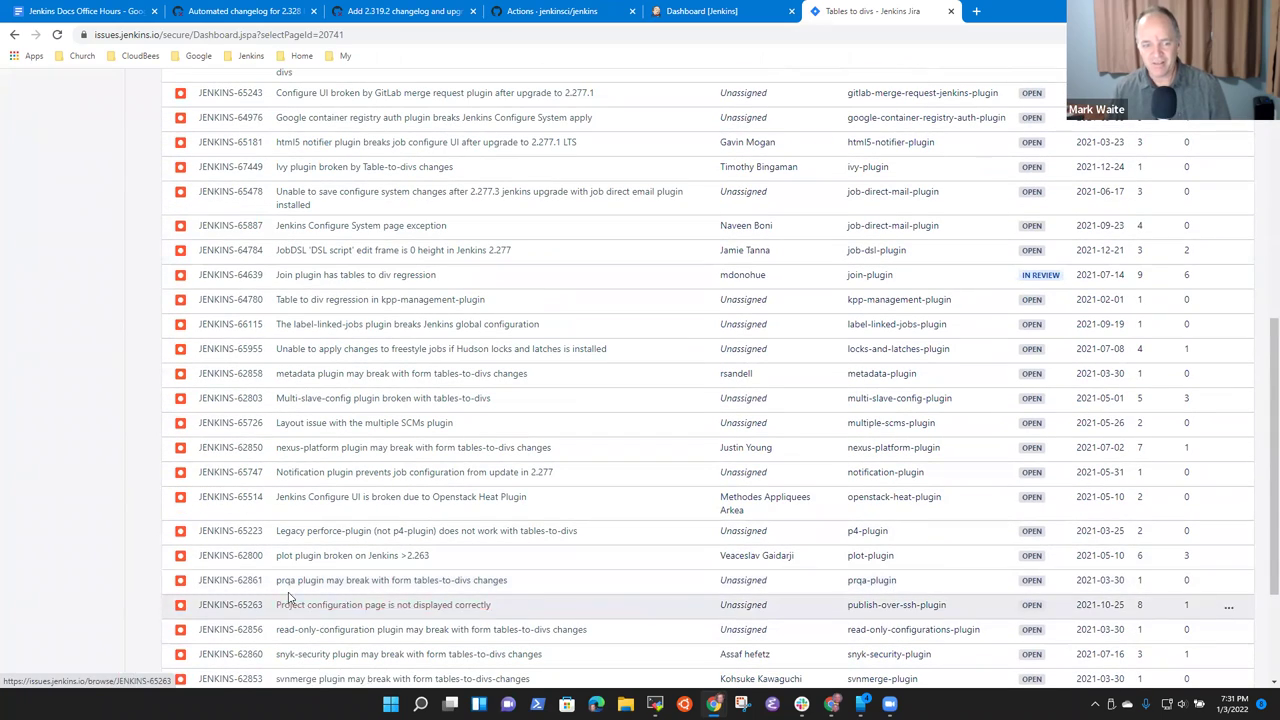
left_click(231, 606)
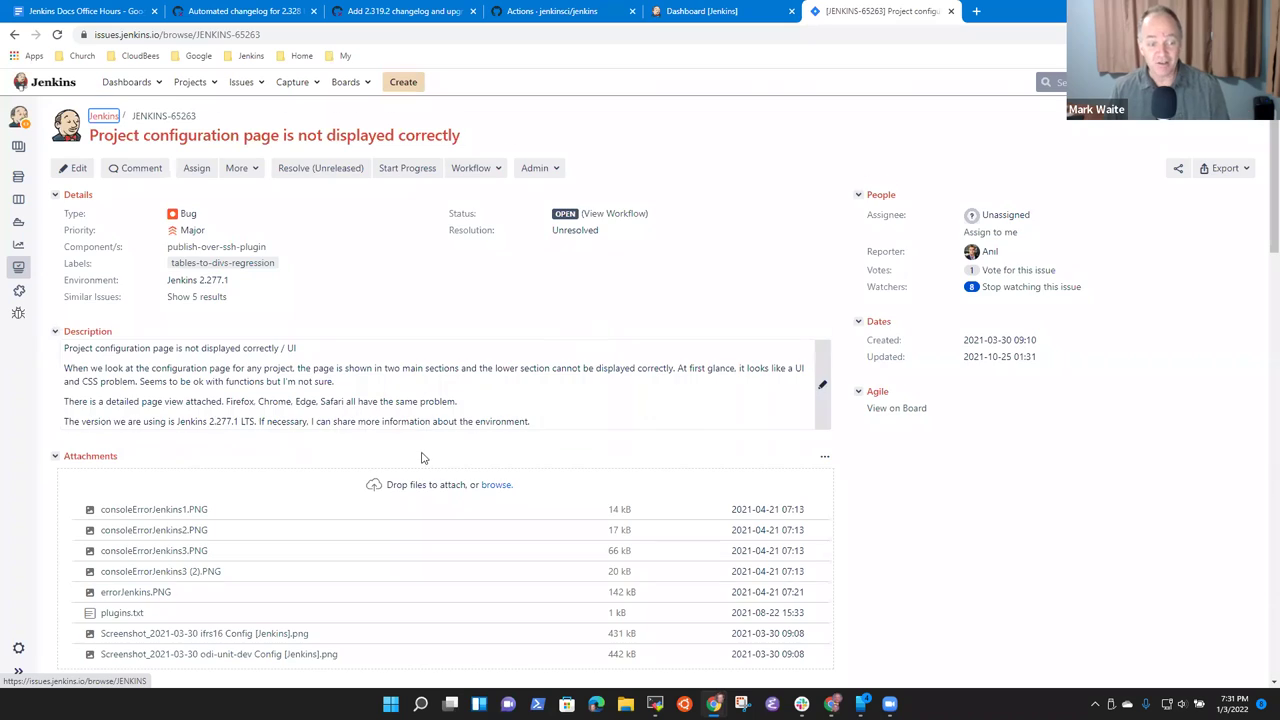
- Read the JENKINS-65263 comments, then jump back to 'Publish Over SSH | Jenkins plugin' from Back history
scroll(423, 457, "down", 8)
scroll(547, 471, "down", 7)
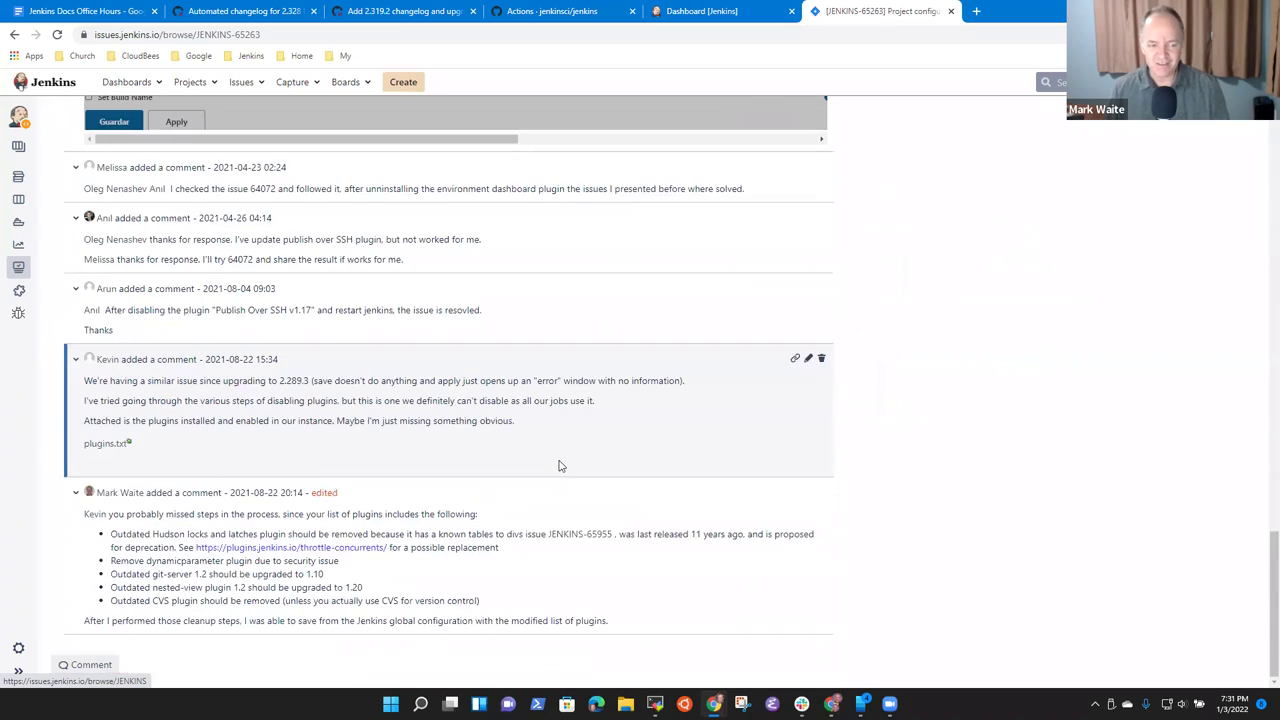
scroll(566, 471, "up", 10)
scroll(578, 483, "up", 15)
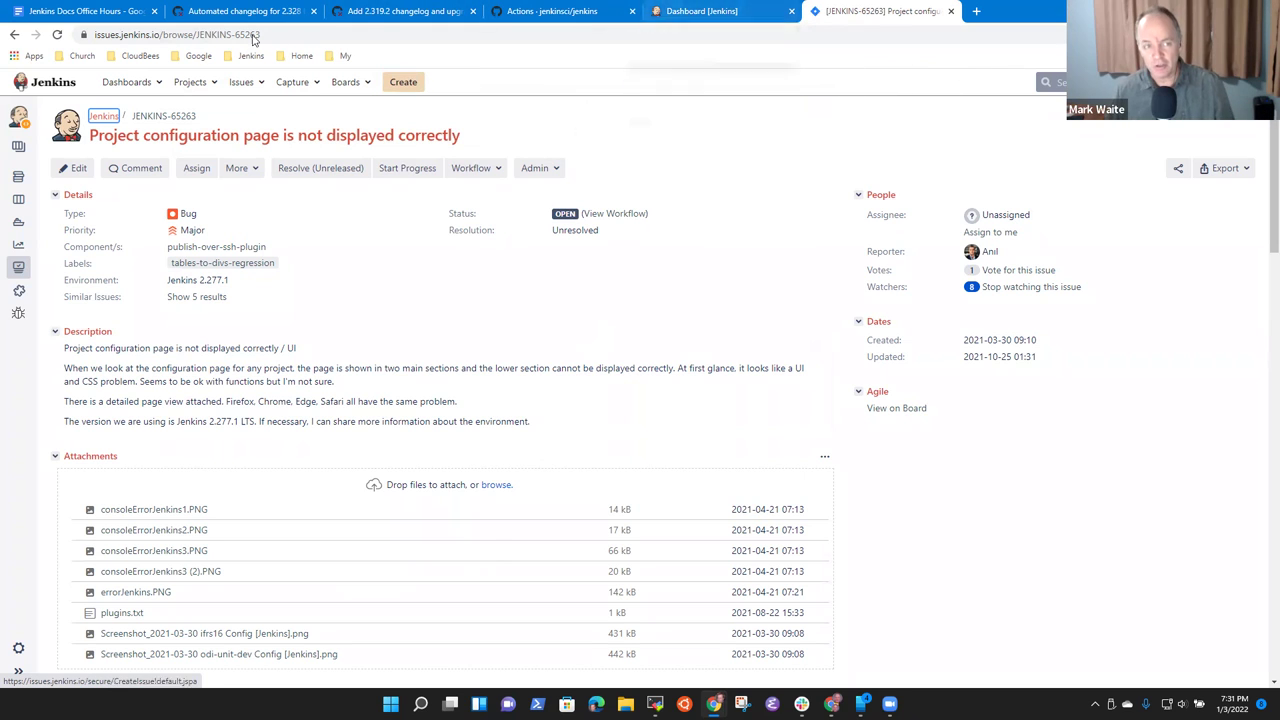
left_click(766, 13)
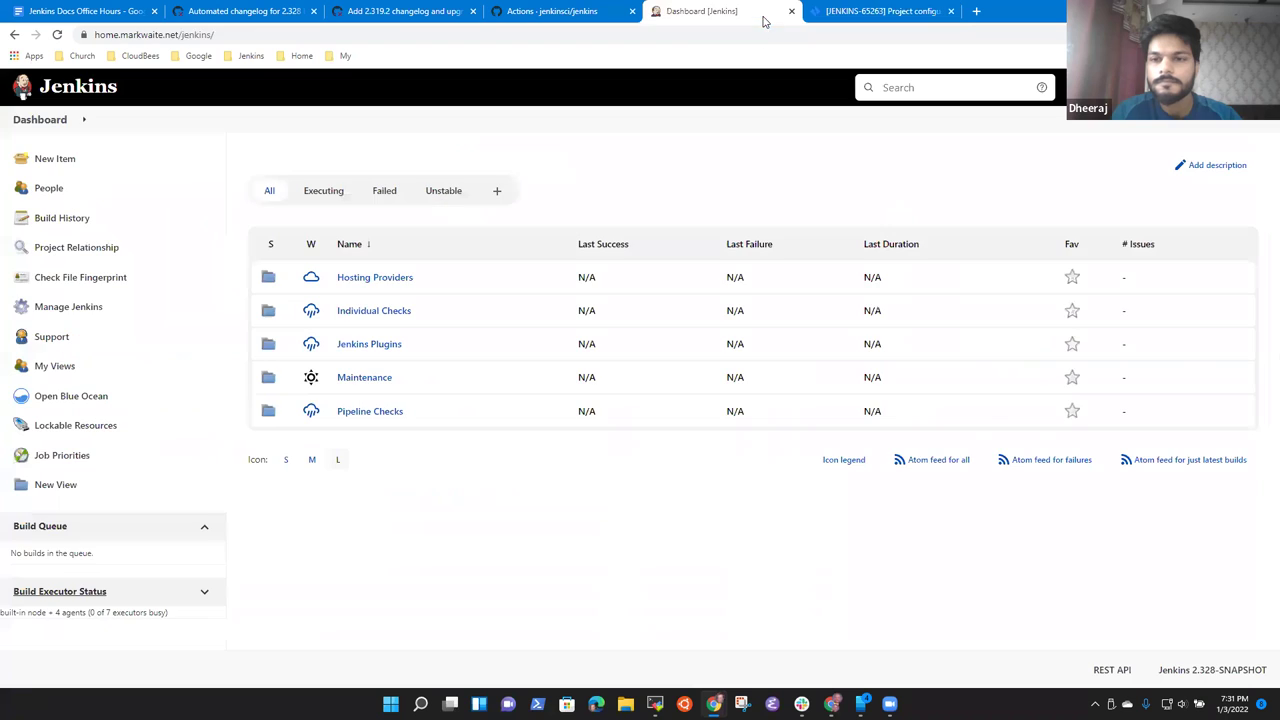
left_click(880, 12)
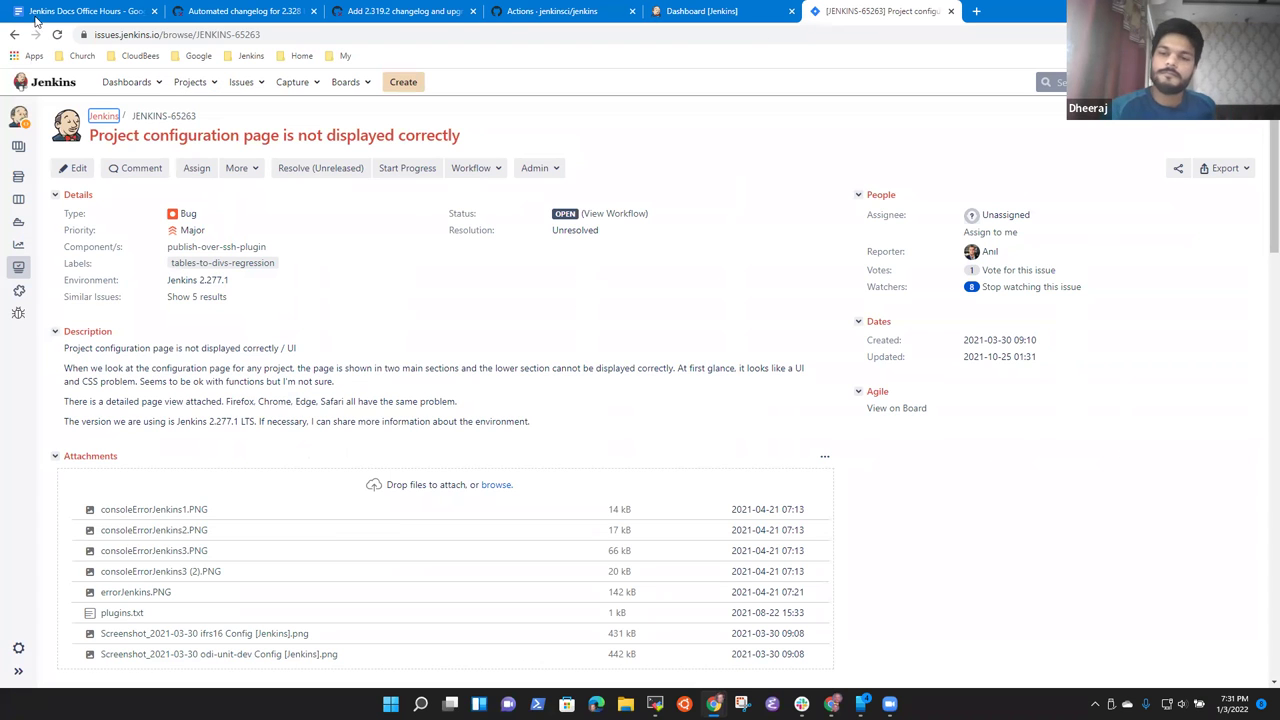
key("ctrl+1")
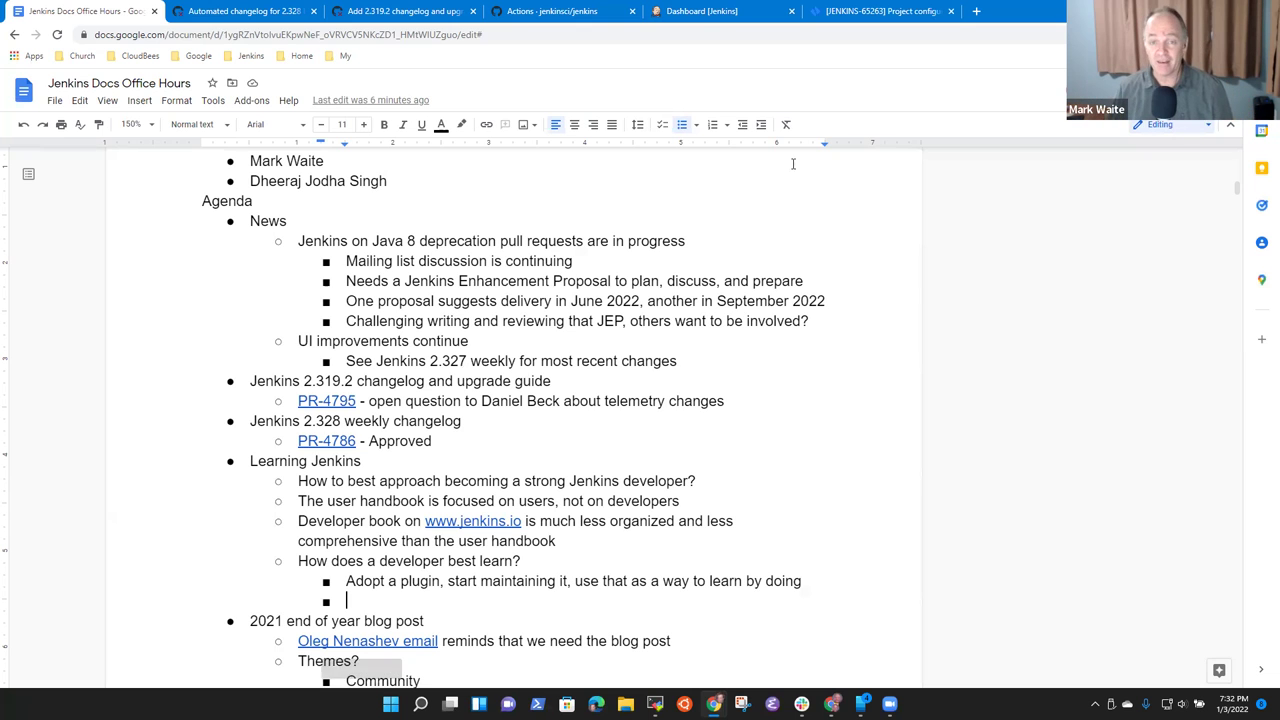
left_click(880, 12)
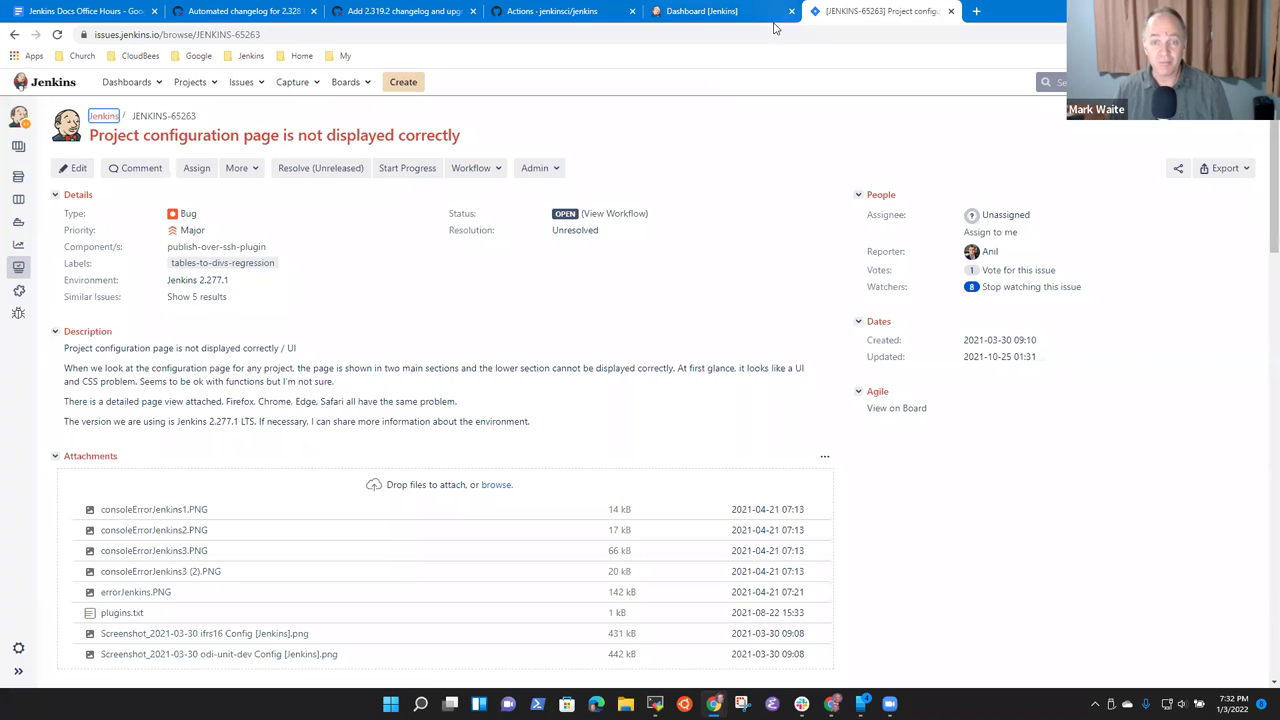
right_click(15, 35)
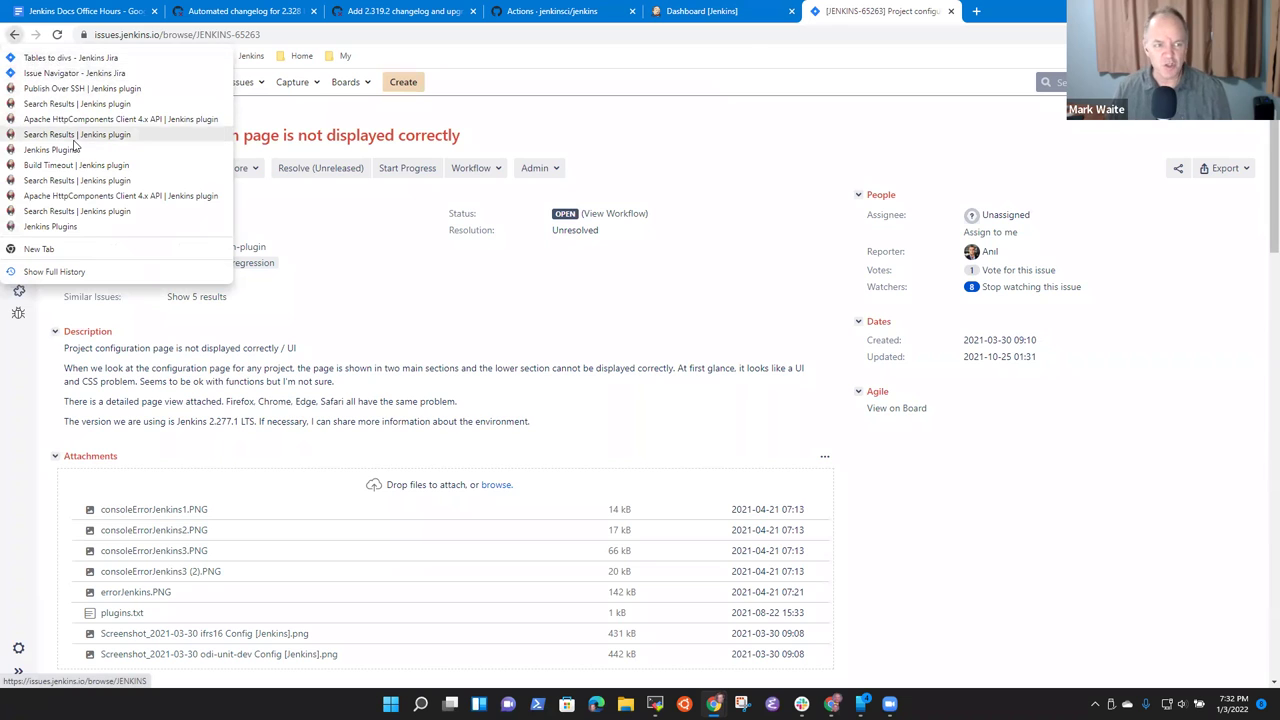
left_click(100, 88)
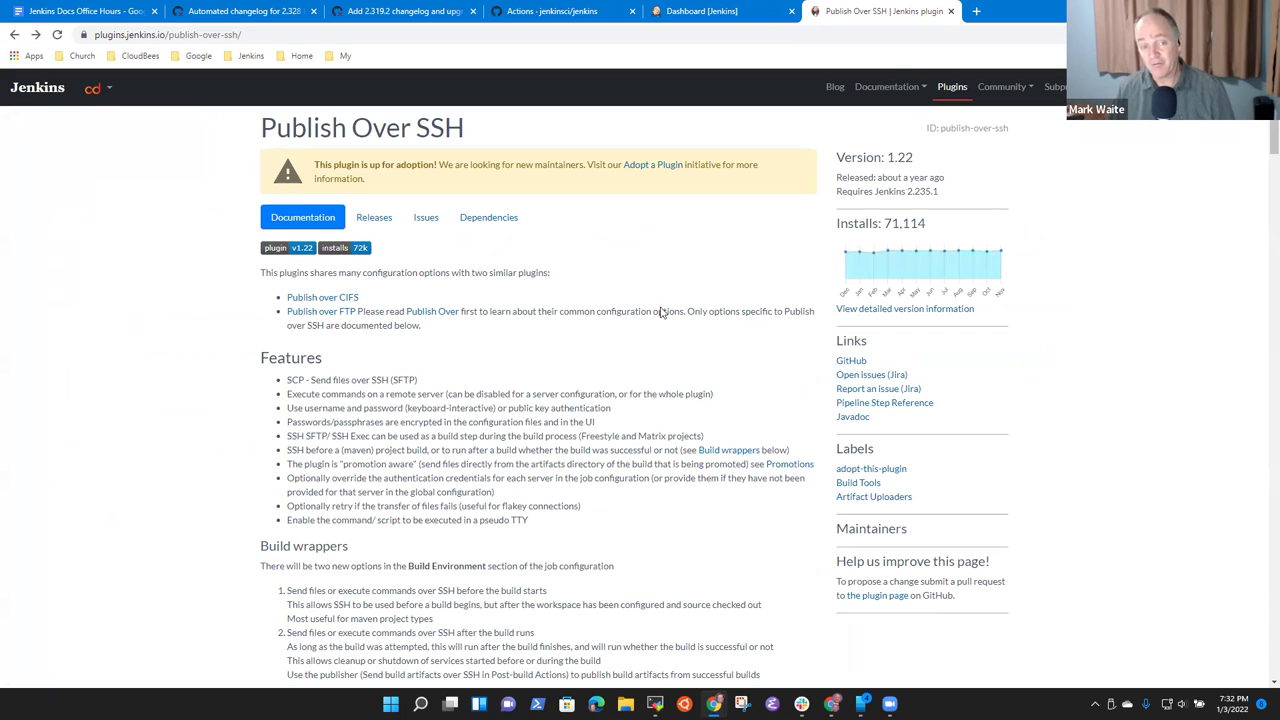
- Read the 'up for adoption' notice, then open the Publish Over SSH plugin's GitHub repository
left_click_drag(316, 166, 478, 180)
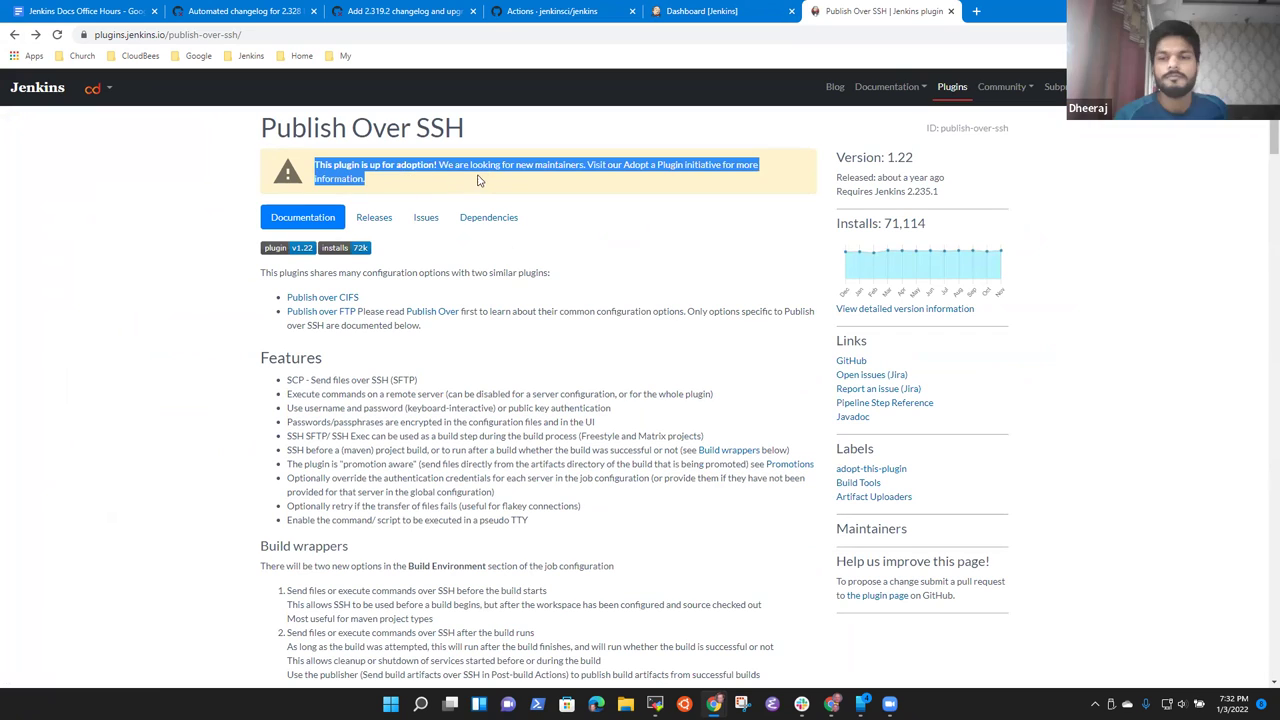
left_click_drag(397, 187, 421, 158)
left_click(418, 163)
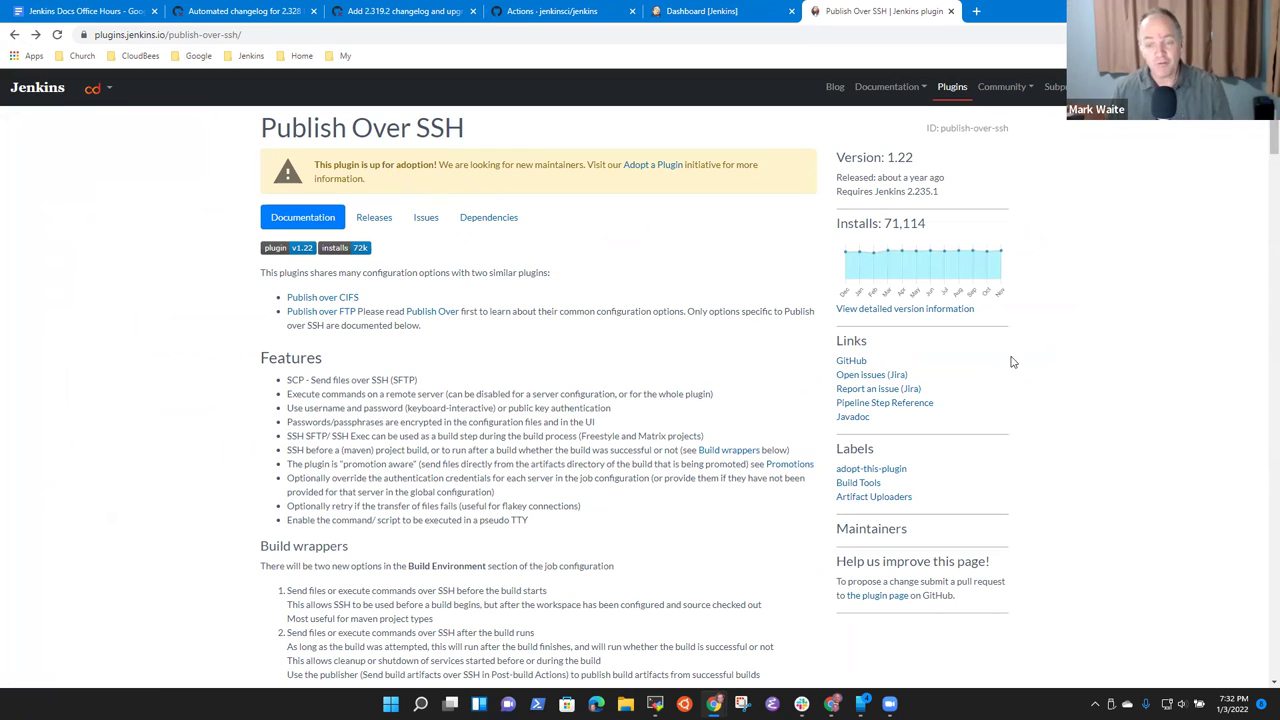
left_click(852, 362)
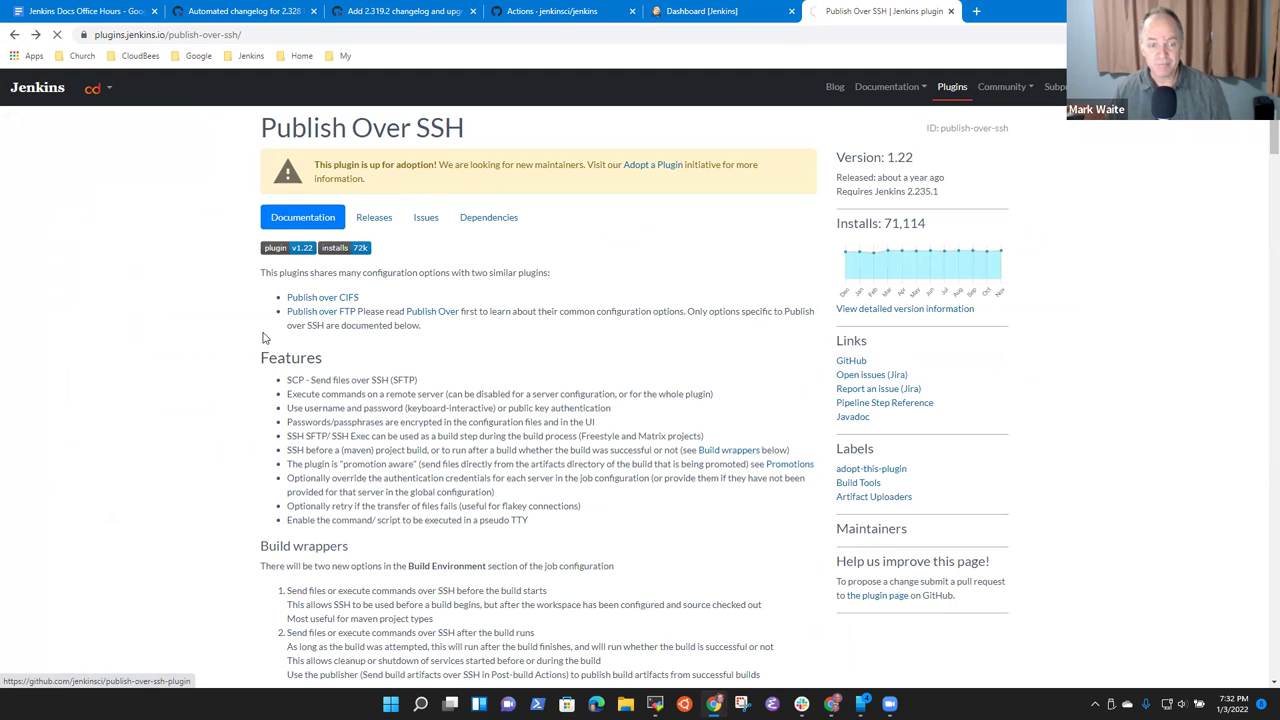
scroll(386, 383, "down", 3)
- Open pom.xml and review its dependencies, highlighting the Jenkins version in the bom artifact
left_click(84, 455)
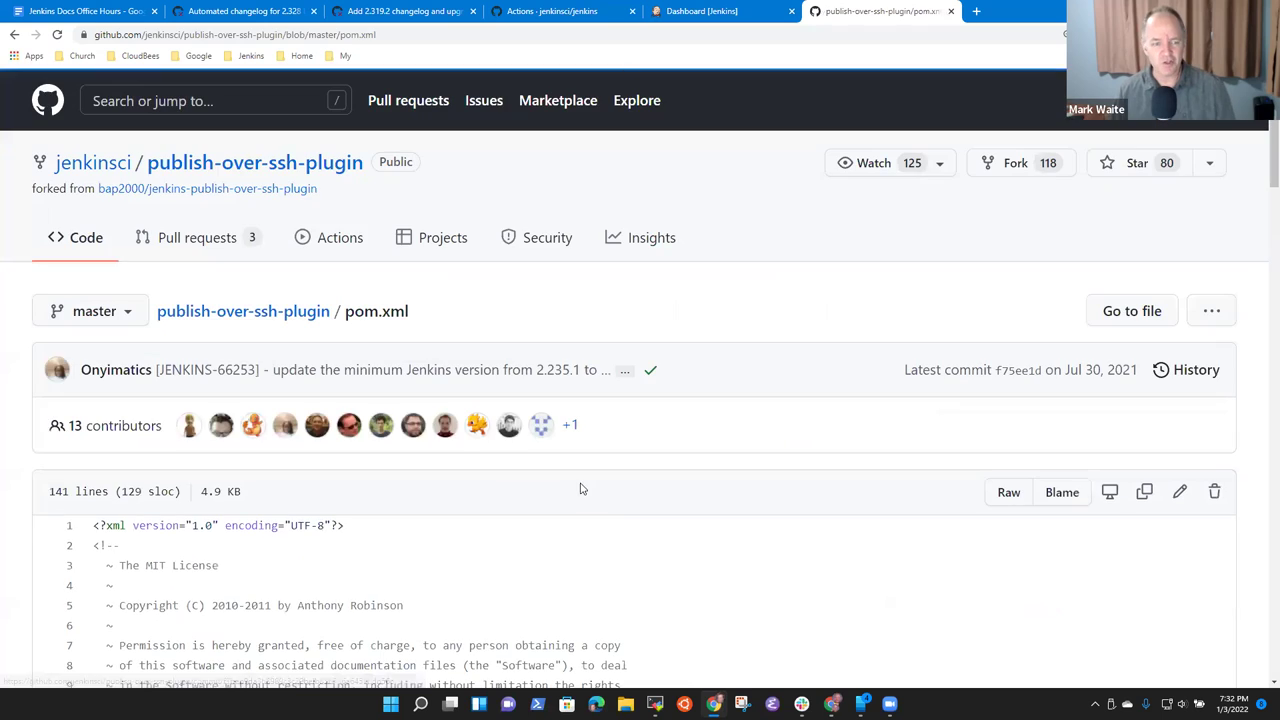
scroll(604, 551, "down", 9)
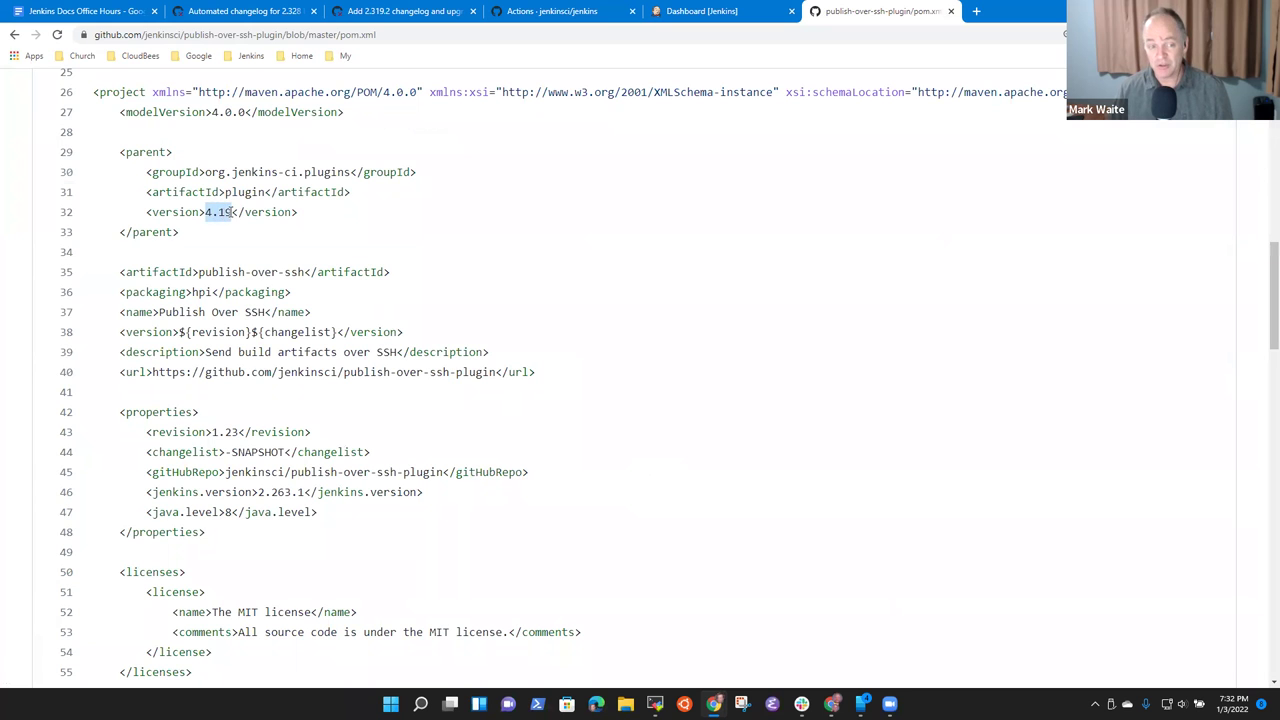
scroll(351, 308, "down", 7)
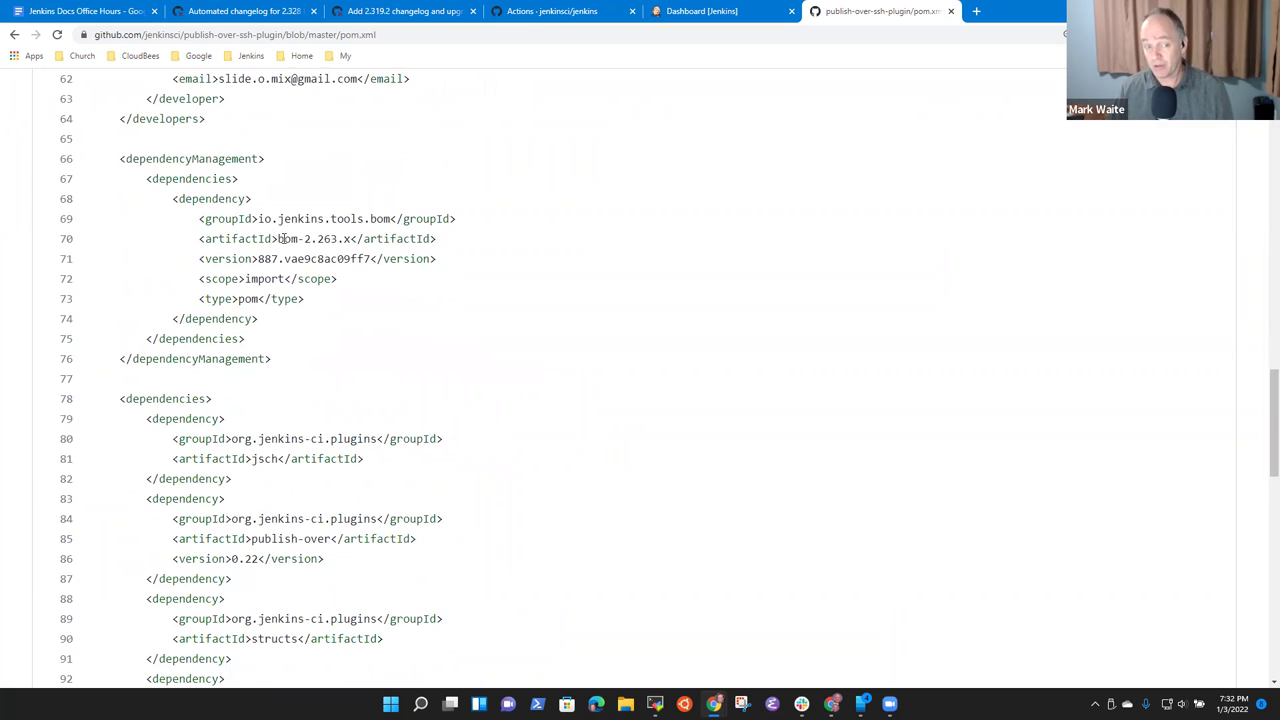
left_click_drag(297, 239, 347, 237)
scroll(469, 349, "down", 7)
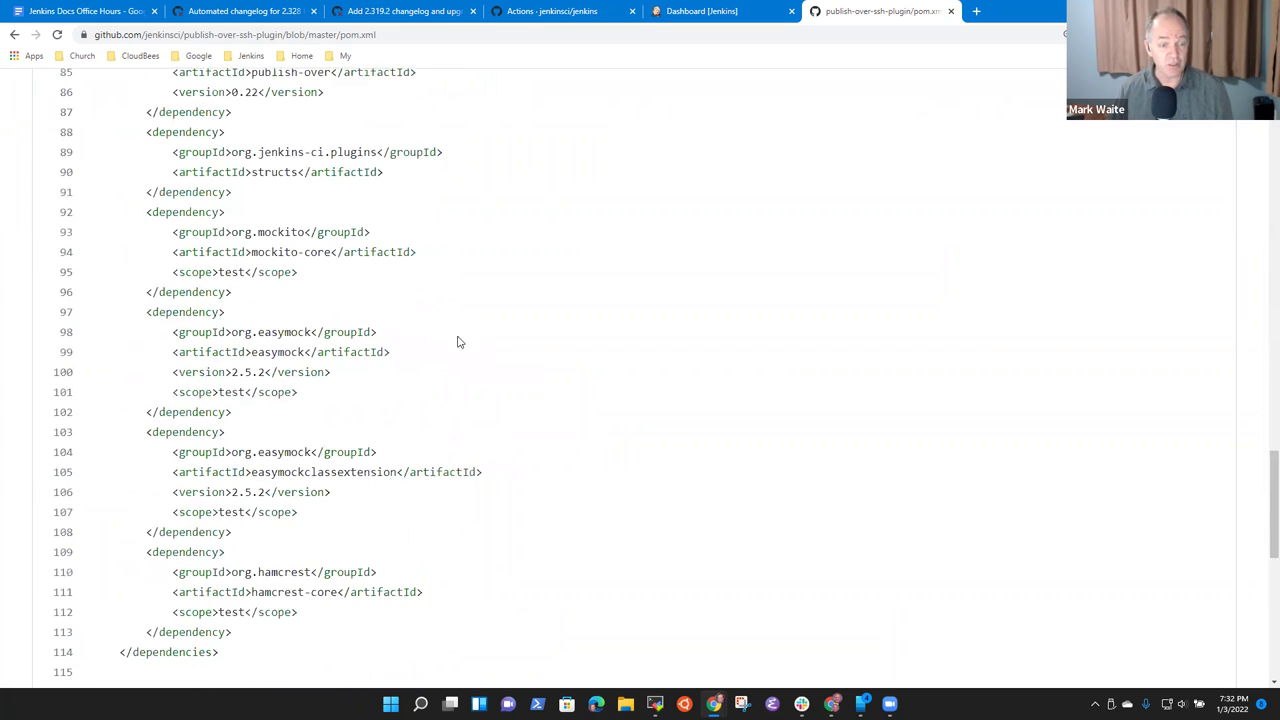
scroll(320, 380, "up", 3)
scroll(321, 541, "up", 2)
scroll(434, 543, "down", 9)
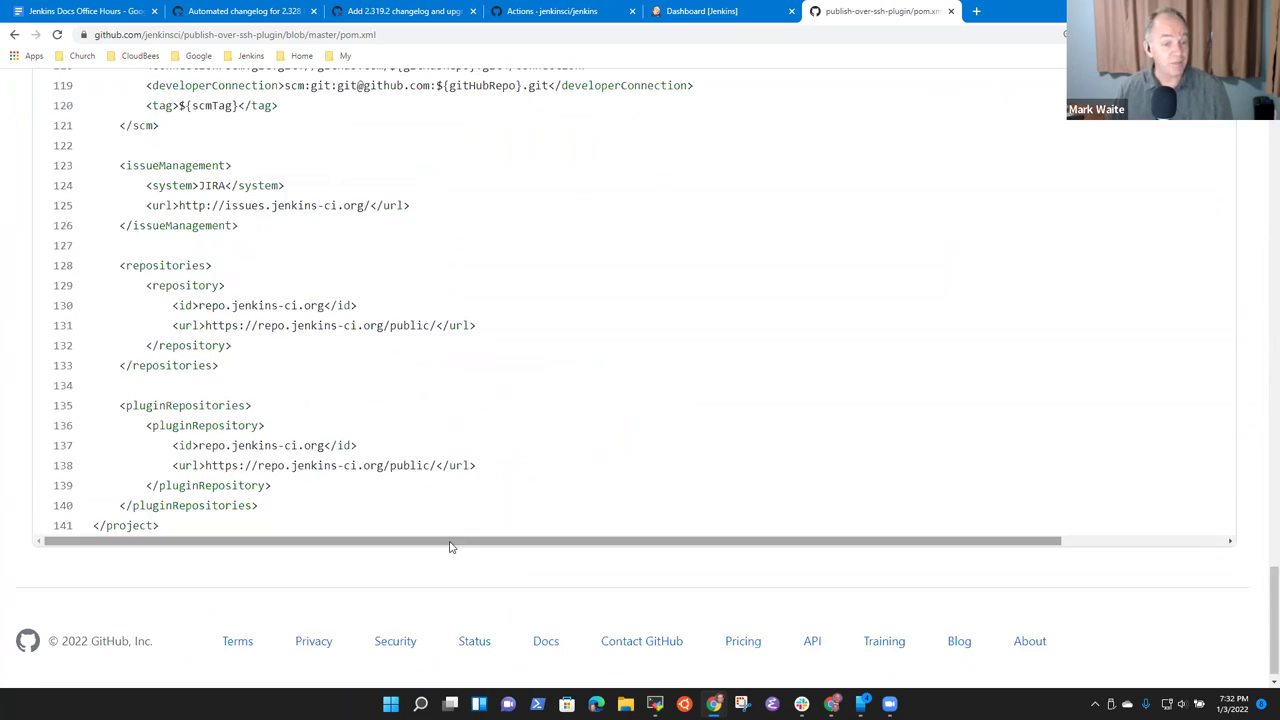
scroll(447, 553, "up", 20)
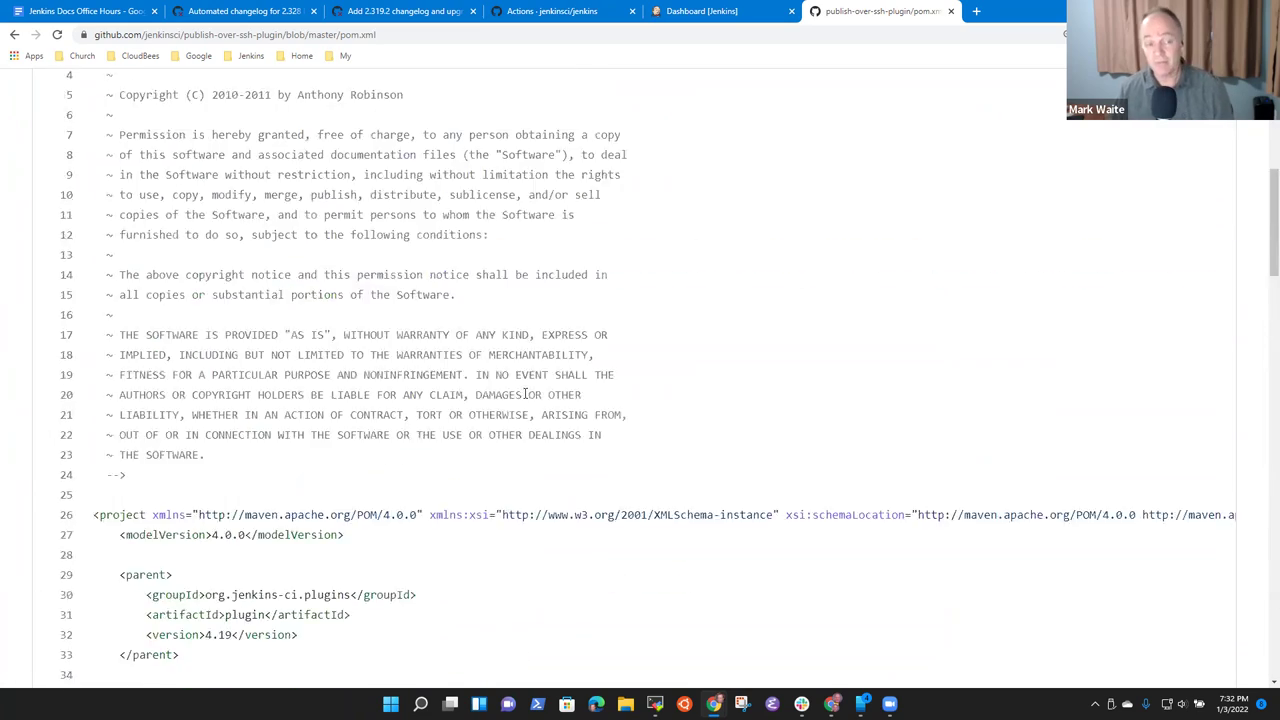
- Return to the repository README and follow its 'Publish Over' wiki link
left_click(14, 36)
scroll(443, 523, "down", 5)
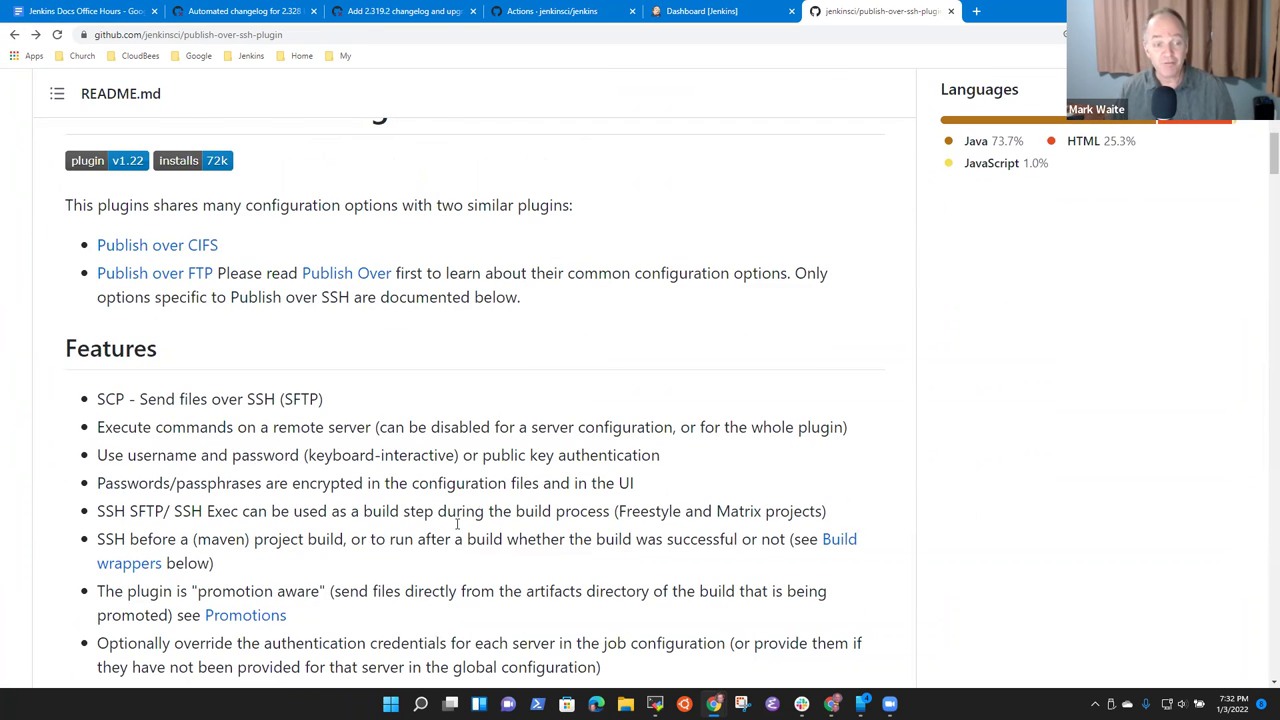
scroll(530, 522, "up", 1)
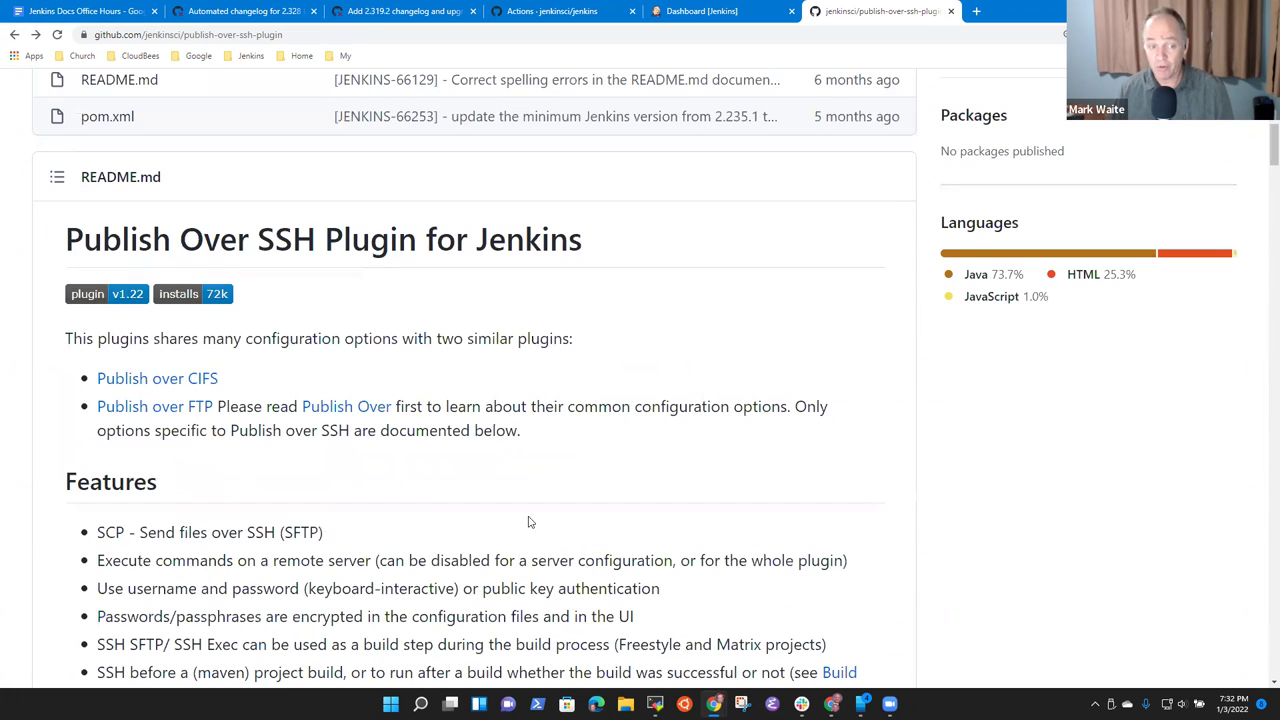
left_click(357, 411)
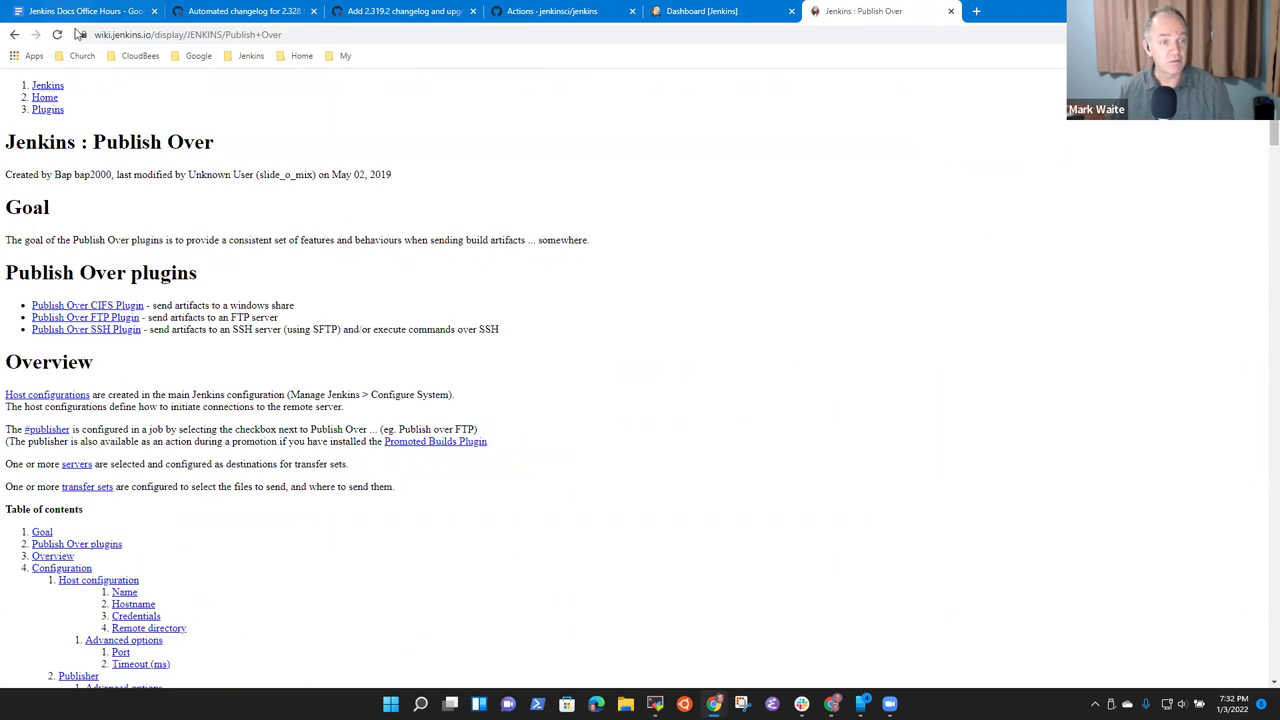
- Go back to the Publish Over SSH plugin page and follow the banner's Adopt a Plugin link
left_click(14, 34)
left_click(14, 34)
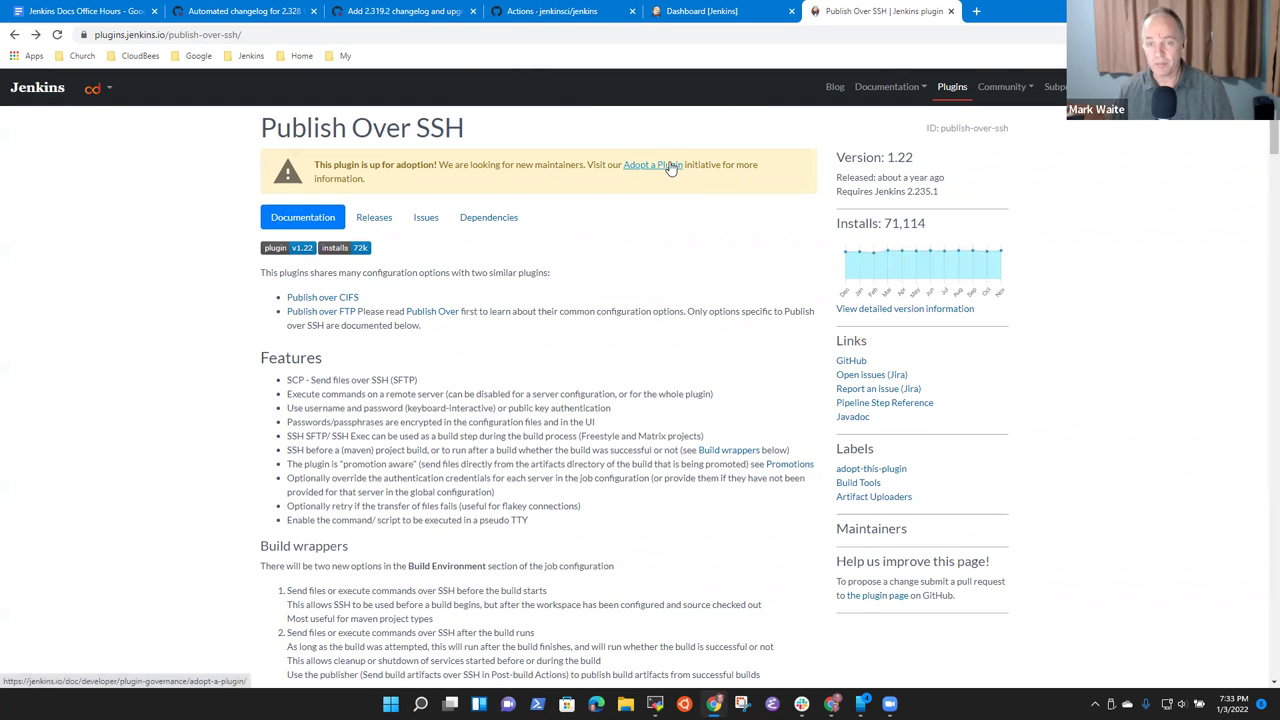
left_click_drag(694, 165, 610, 166)
left_click(651, 205)
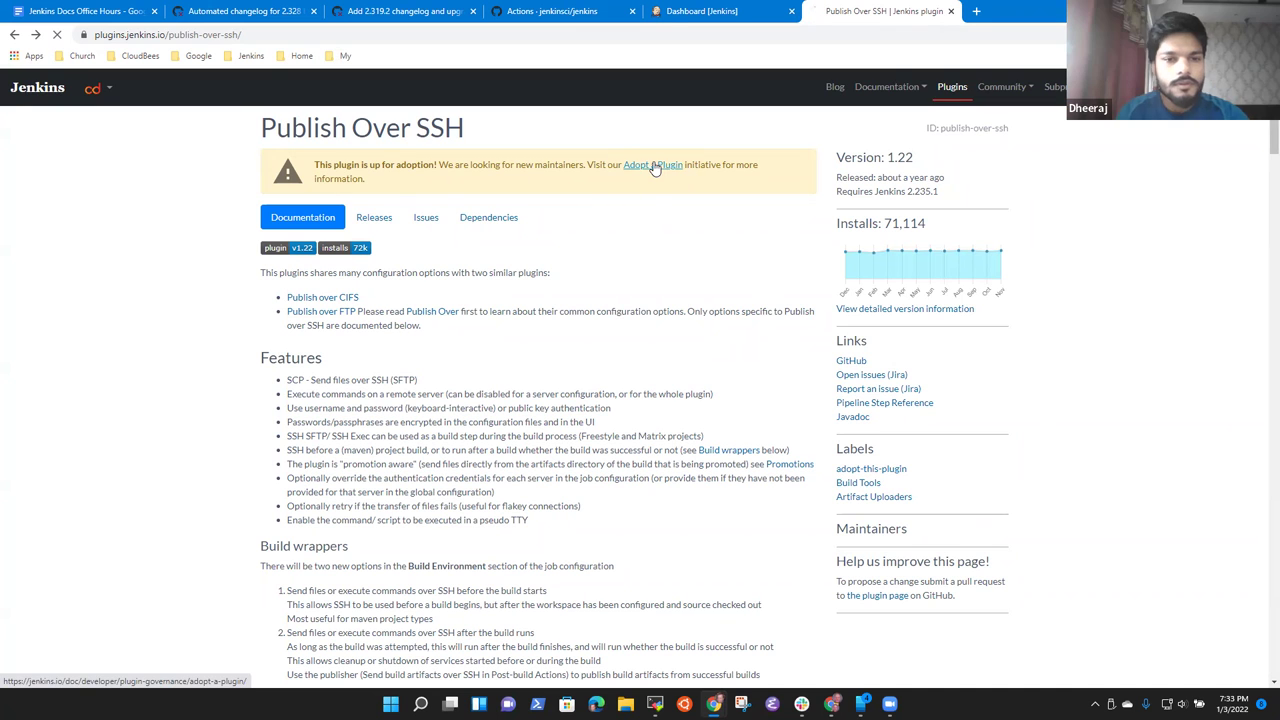
- Read the commit-access requirements: plugin link, pull request links, GitHub username, infrastructure account
left_click(660, 168)
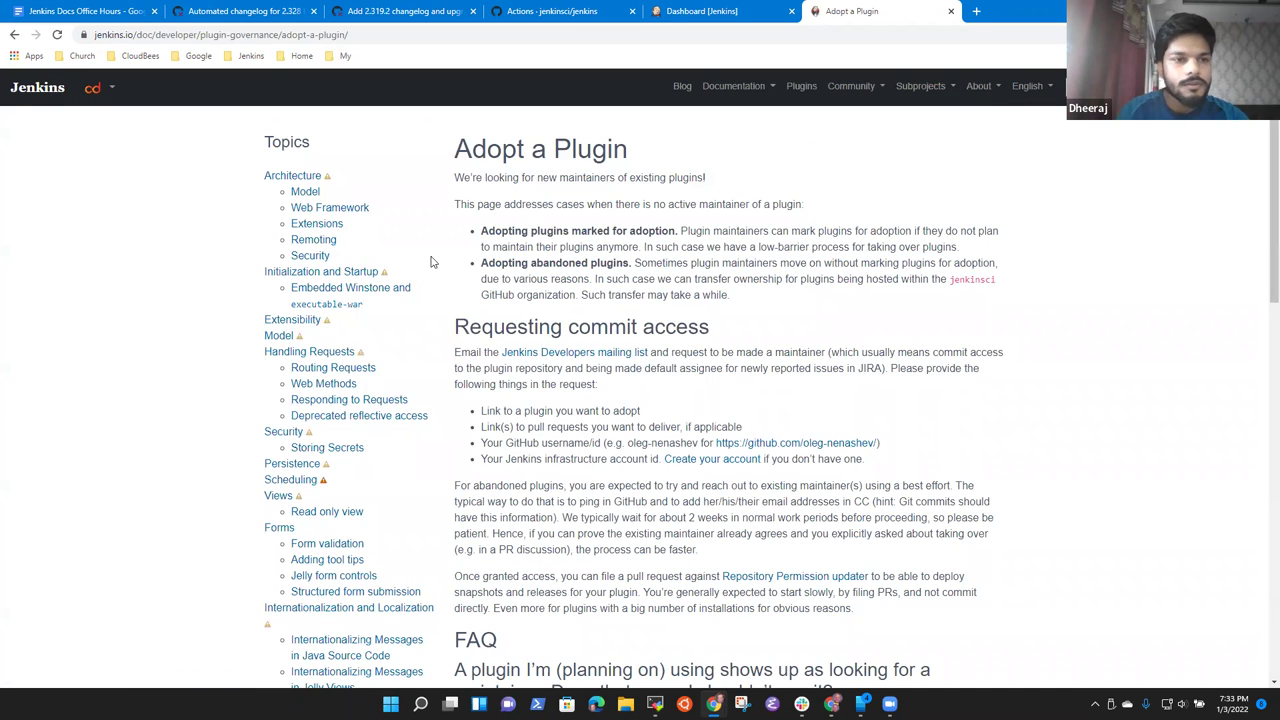
left_click_drag(481, 230, 667, 226)
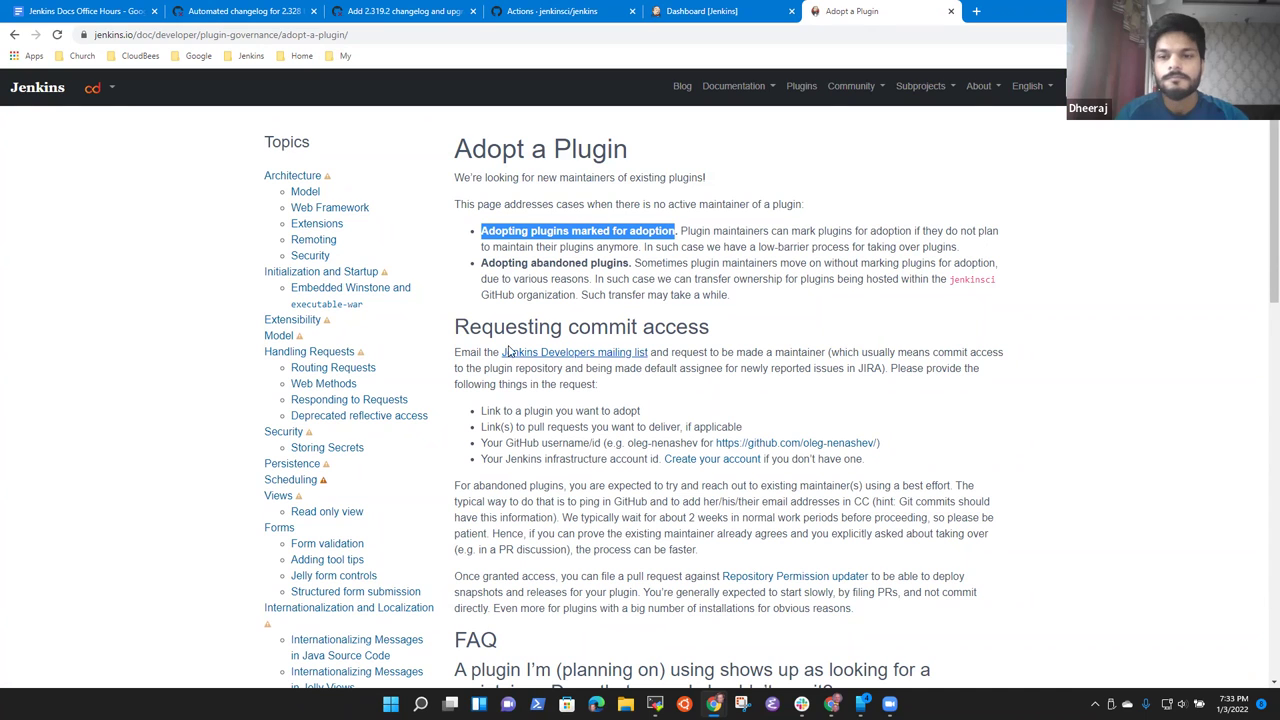
left_click_drag(460, 329, 726, 329)
left_click_drag(478, 412, 656, 411)
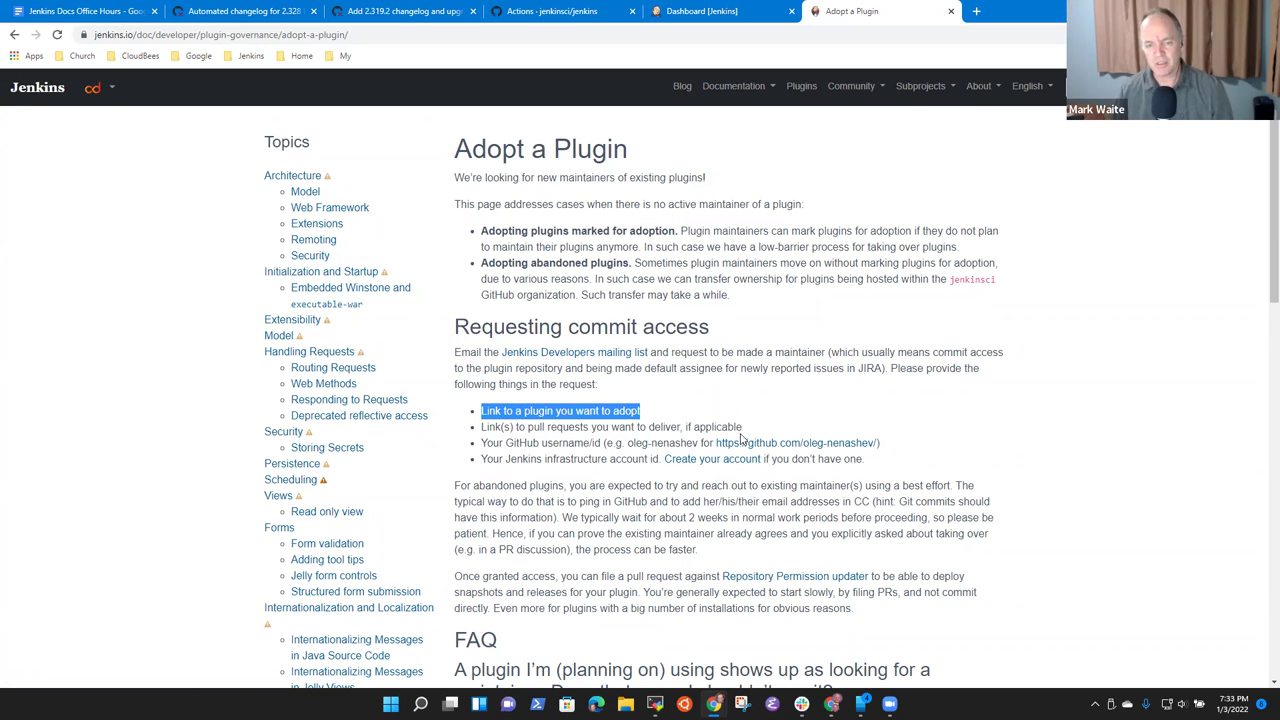
mouse_move(742, 428)
left_mouse_down()
mouse_move(478, 443)
mouse_move(483, 428)
left_mouse_up()
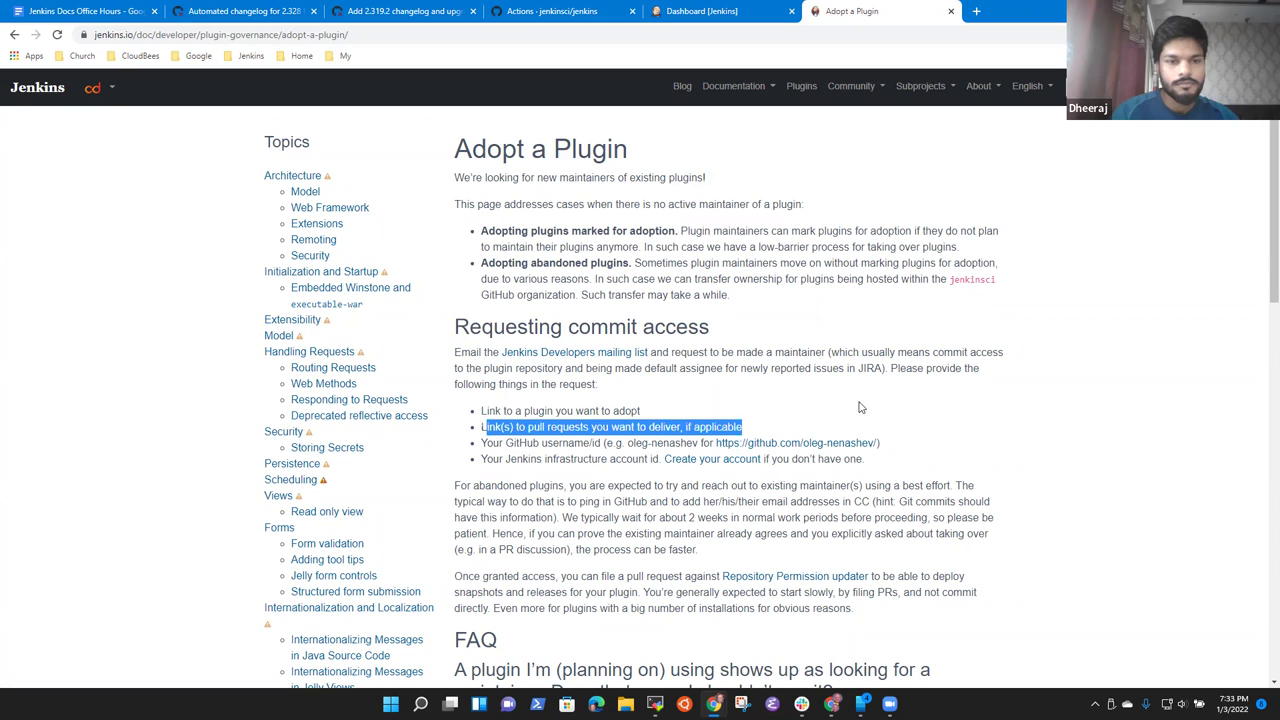
left_click_drag(895, 451, 817, 443)
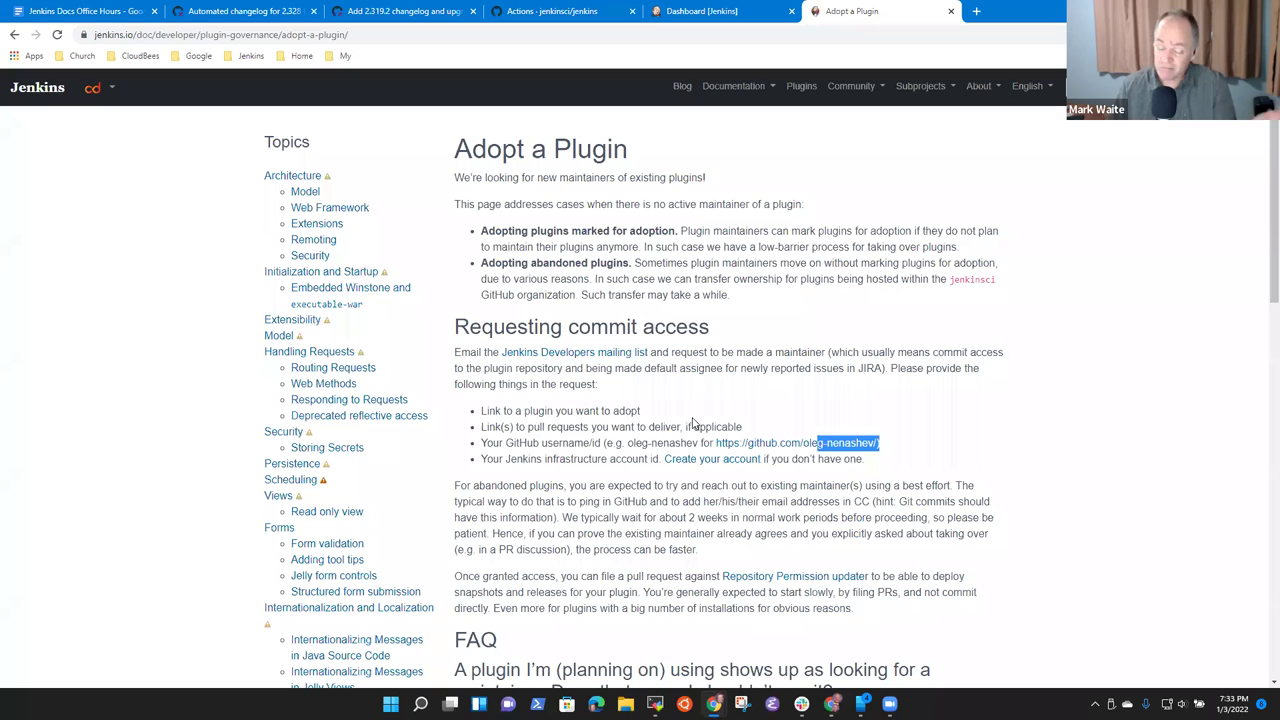
triple_click(494, 437)
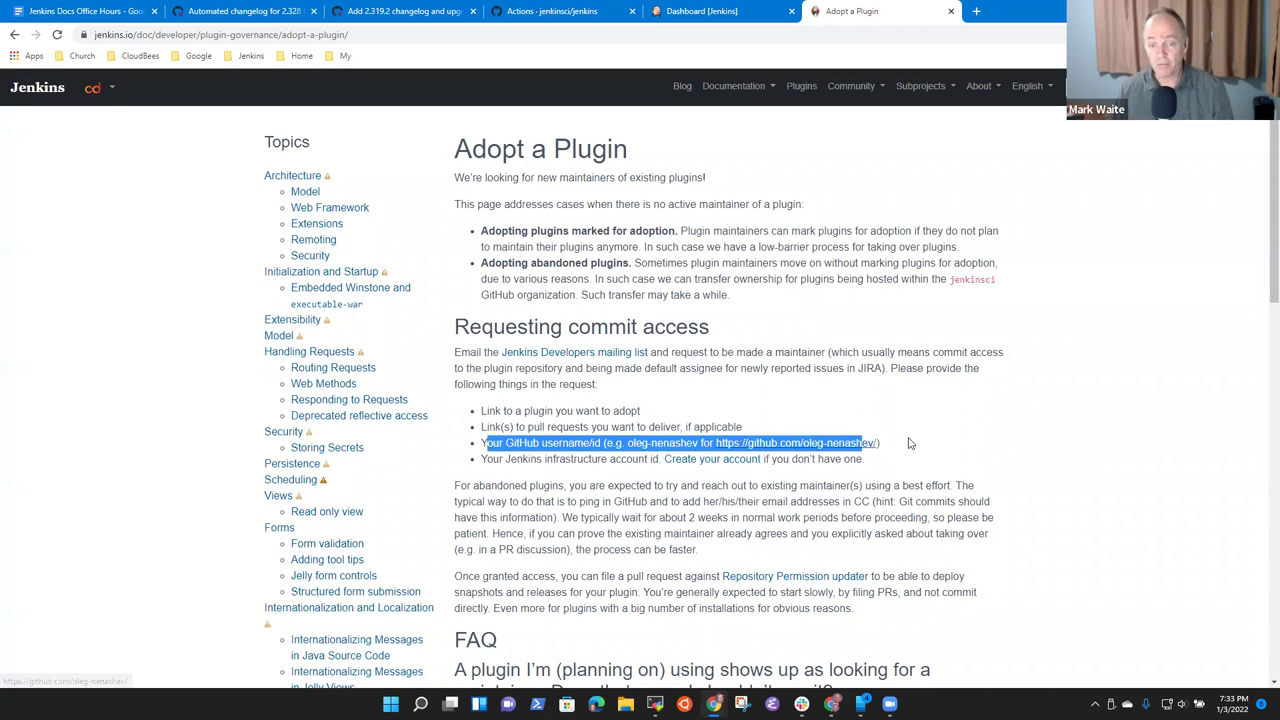
left_click_drag(878, 460, 509, 447)
left_click(925, 263)
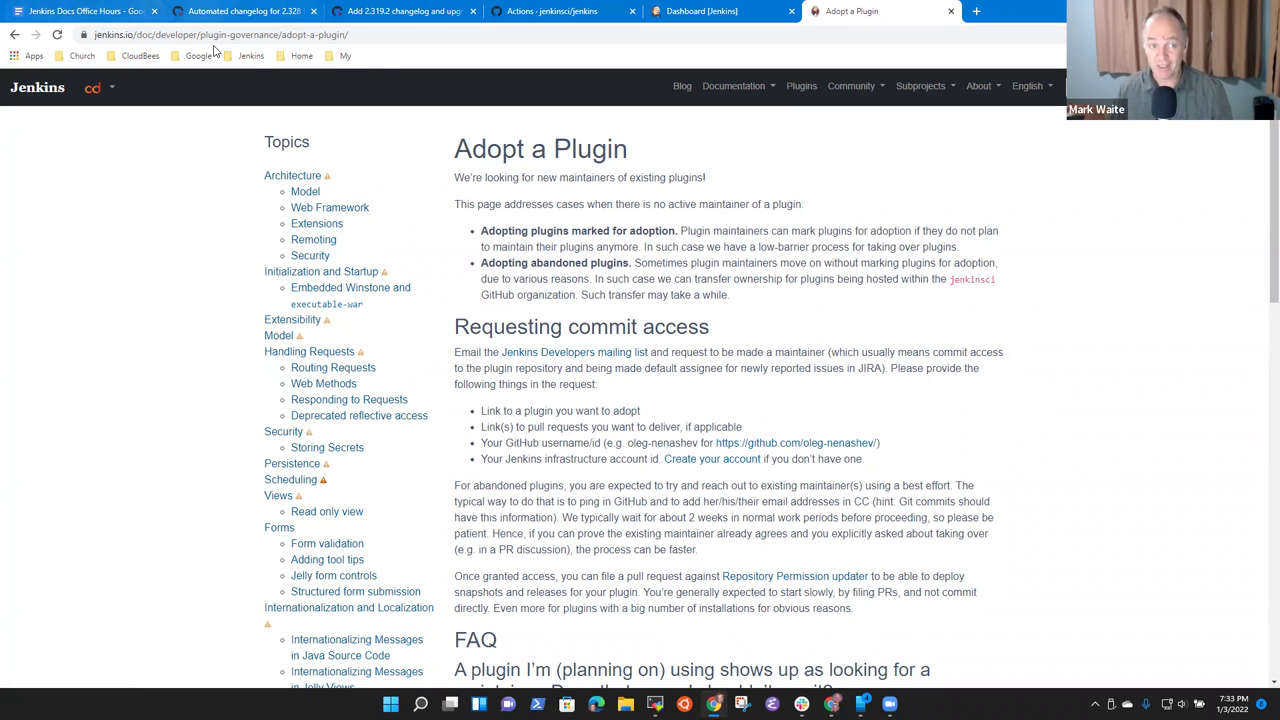
- Add the sub-bullet 'Discussed how to adopt a plugin and used Publish over SSH as an example'
left_click(78, 9)
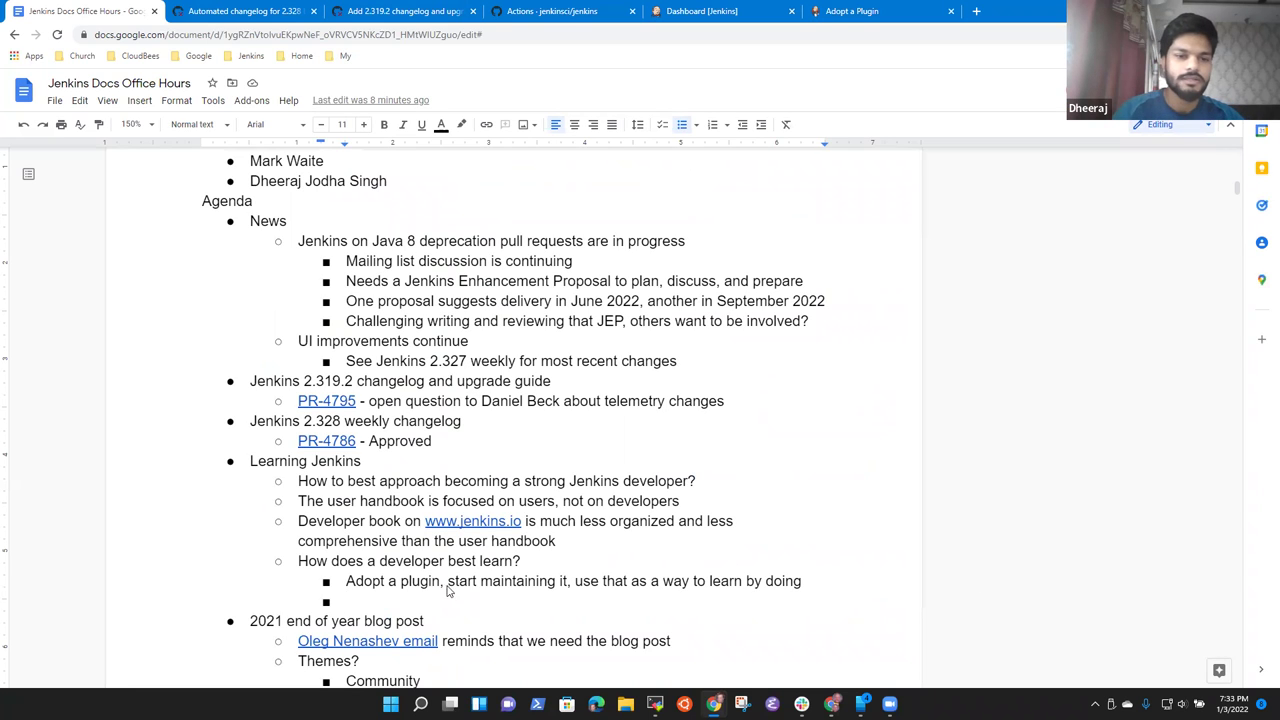
type("Discussed ")
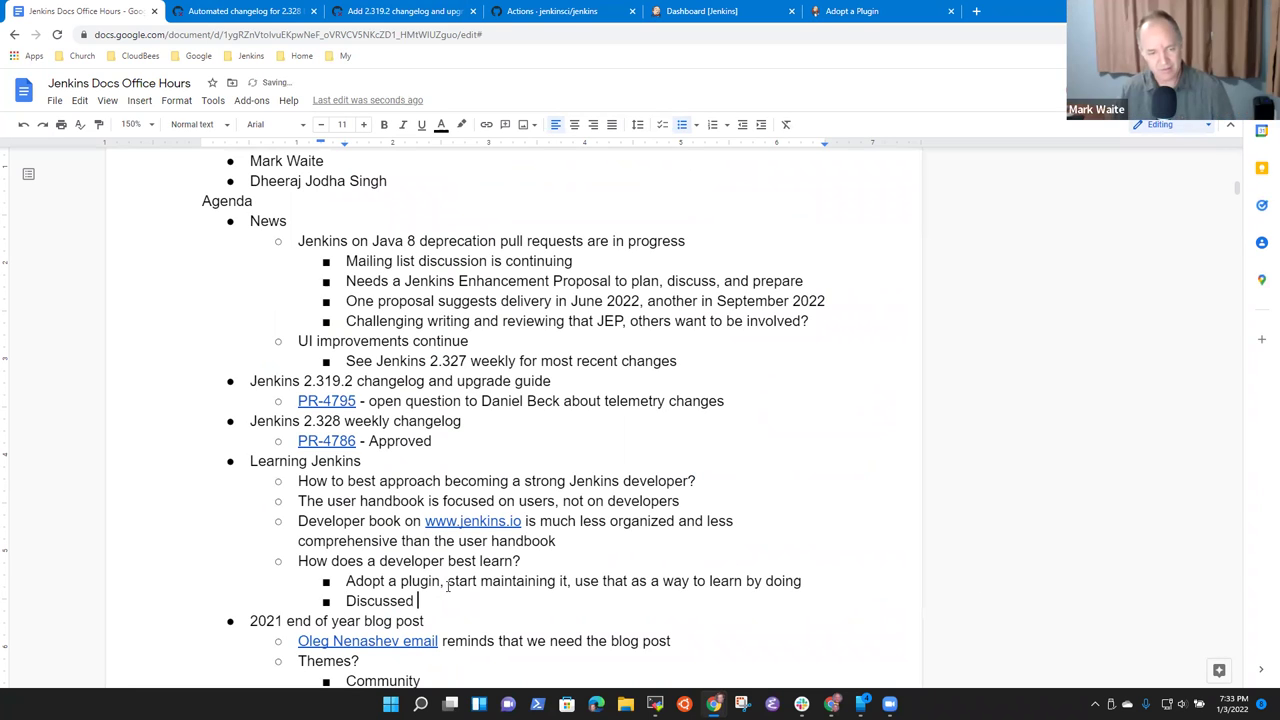
type("how to adopt a plugin and used ")
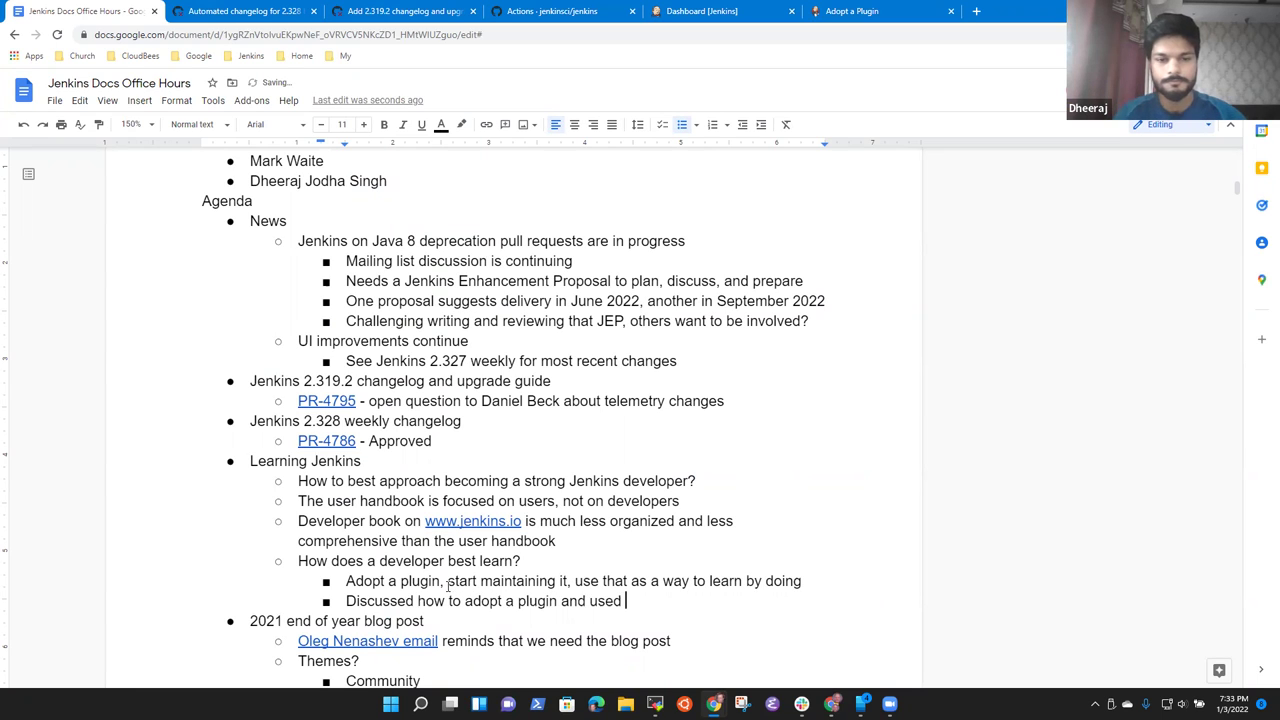
type("Publis")
key("BackSpace")
key("BackSpace")
type("h over SSH as")
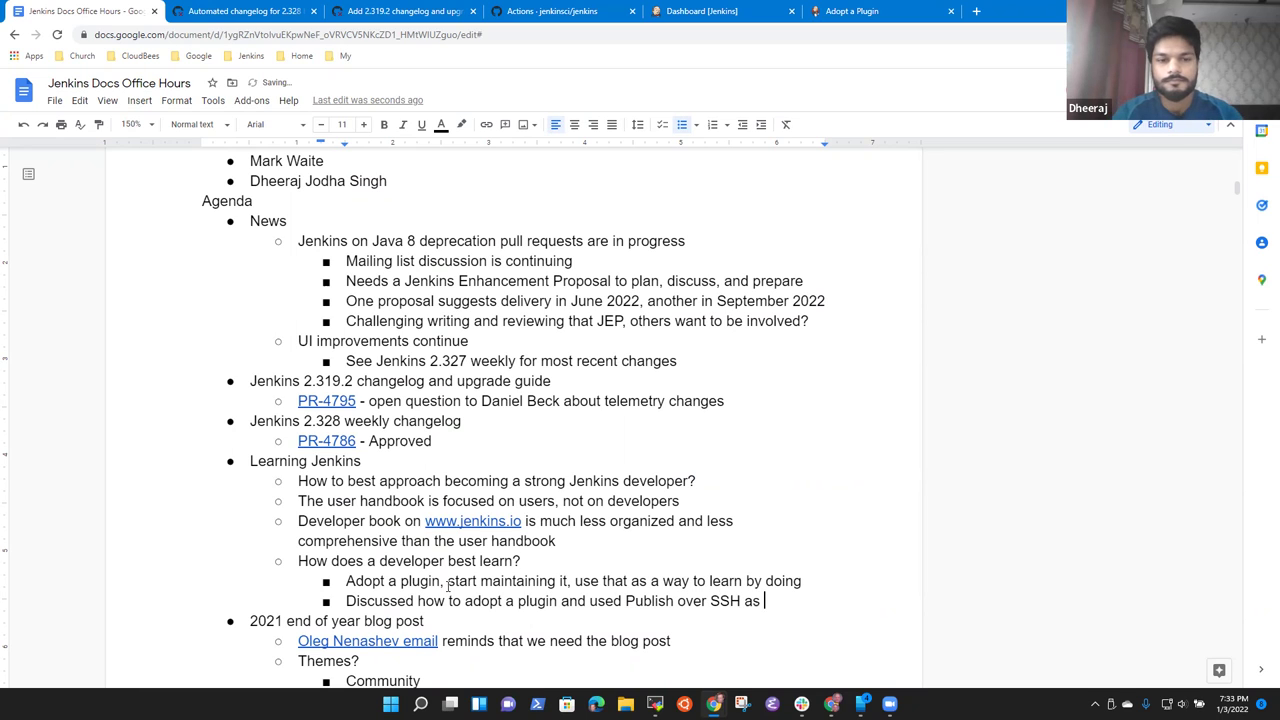
type(" an edxam")
key("BackSpace")
key("BackSpace")
type("ample")
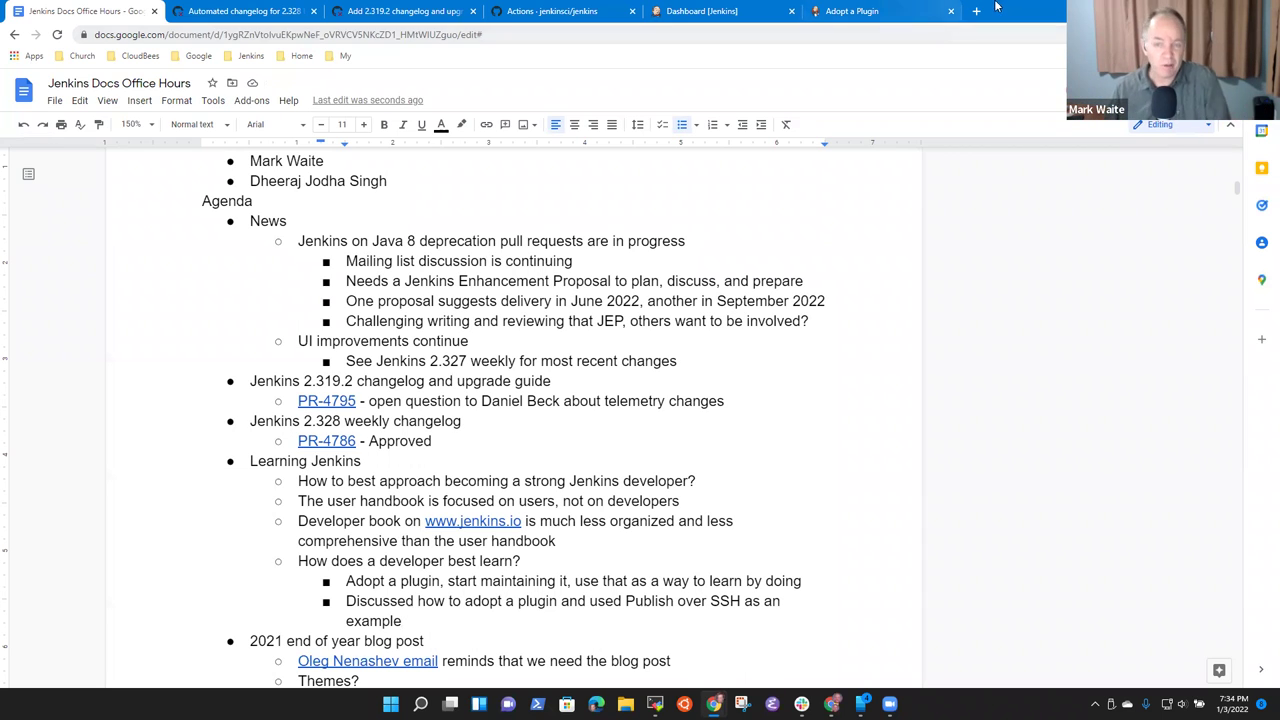
left_click(879, 12)
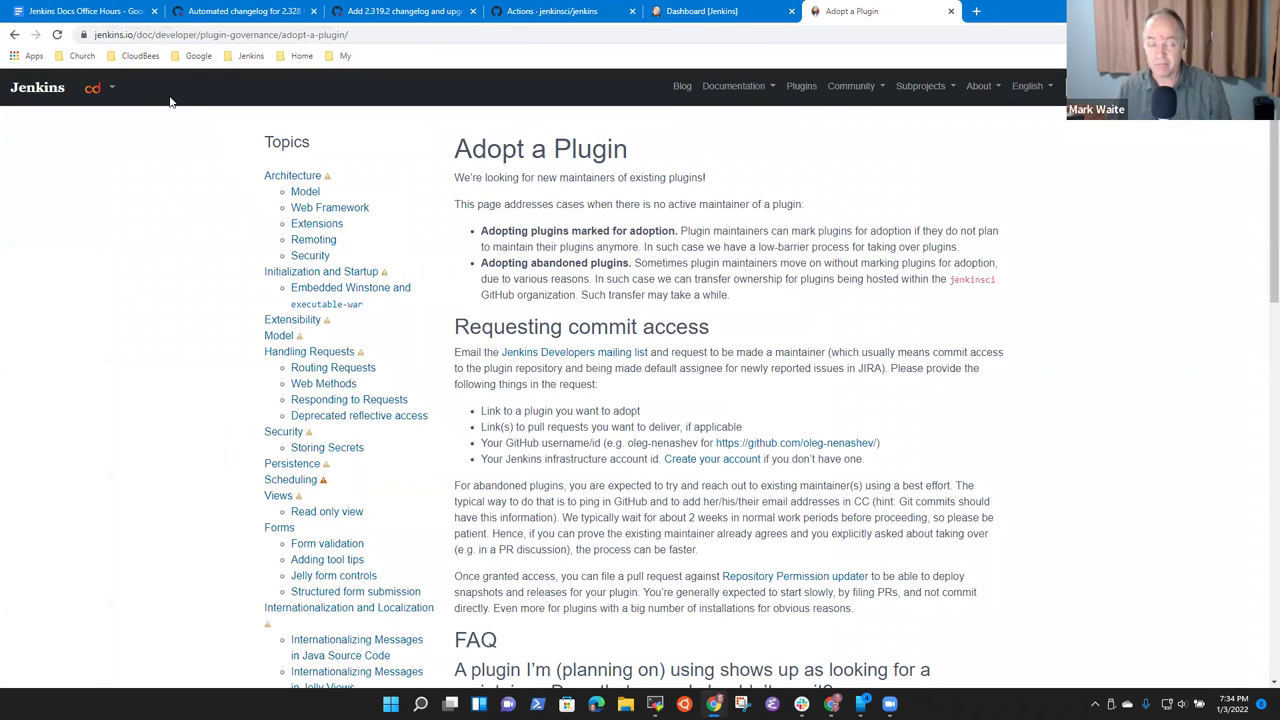
- Return to the plugins up for adoption and check the Docker API plugin page
left_click(15, 35)
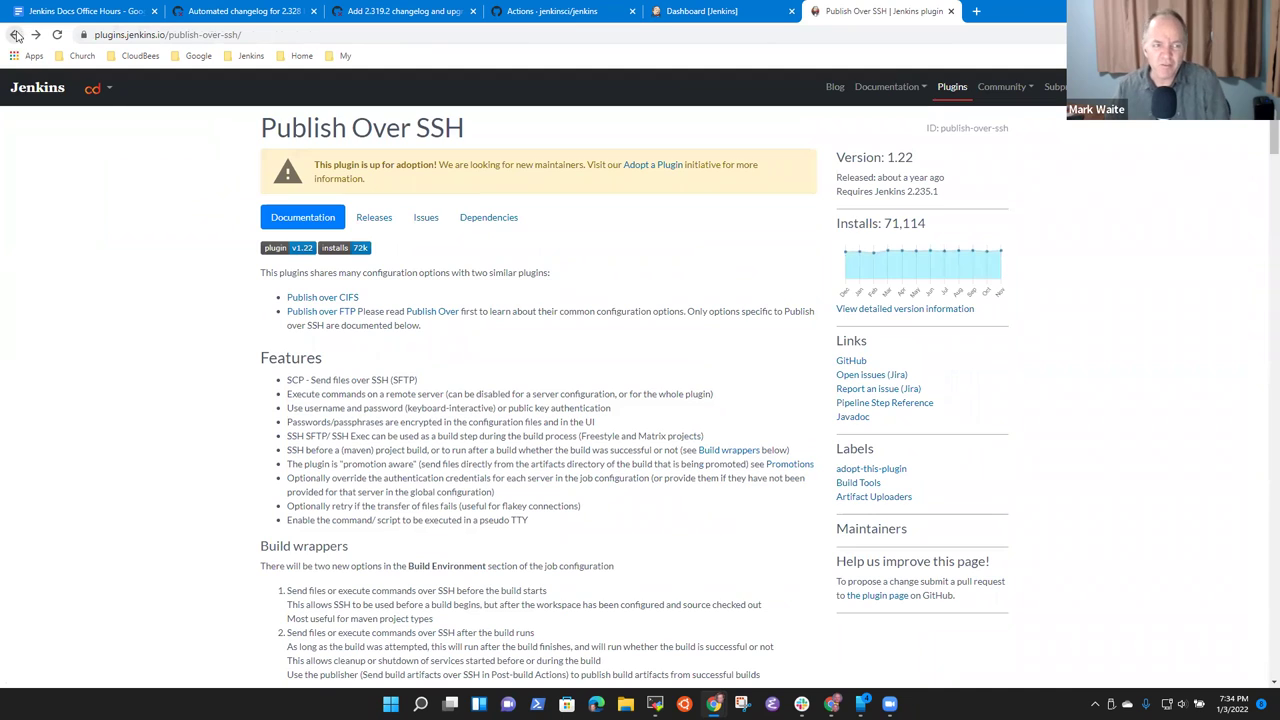
left_click(15, 35)
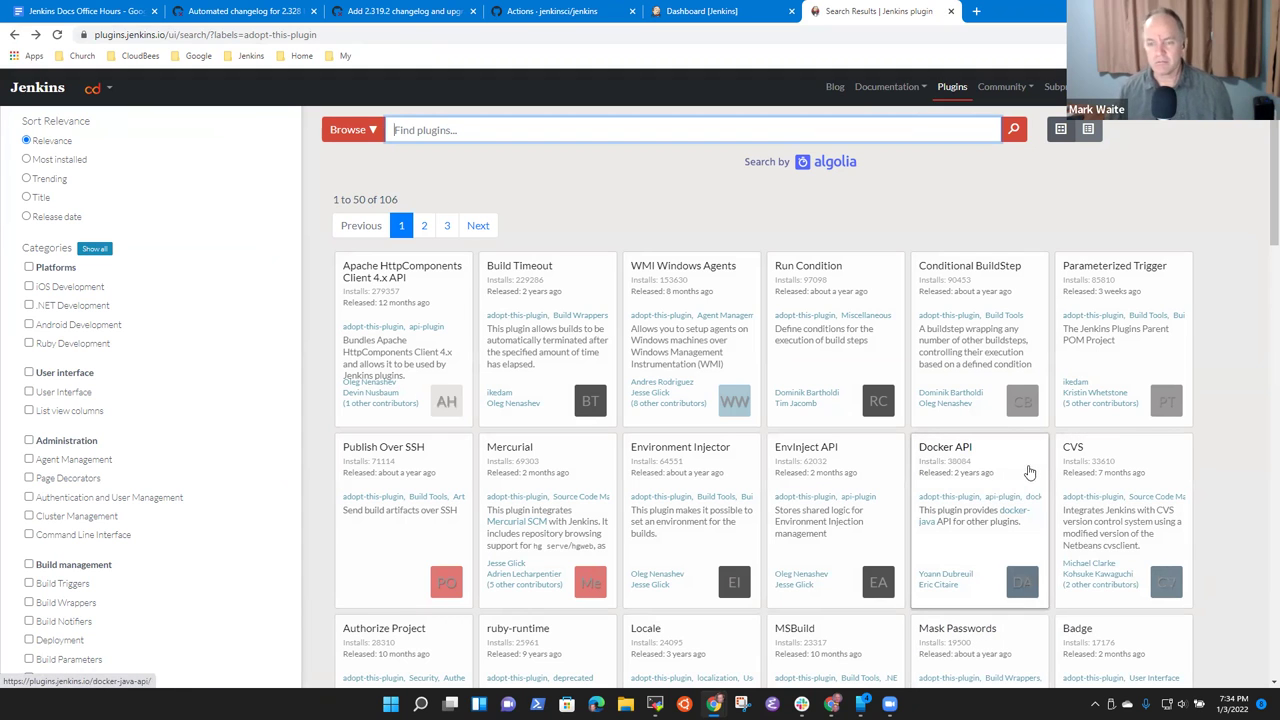
left_click(1007, 459)
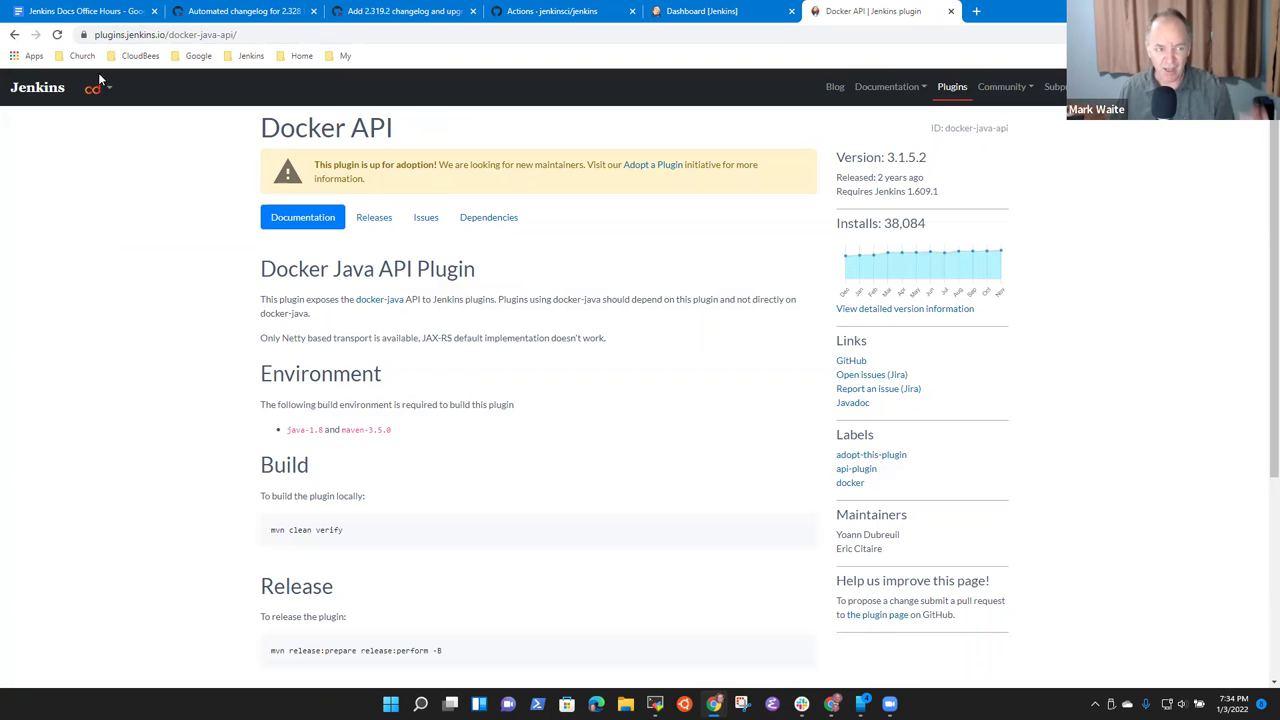
left_click(14, 35)
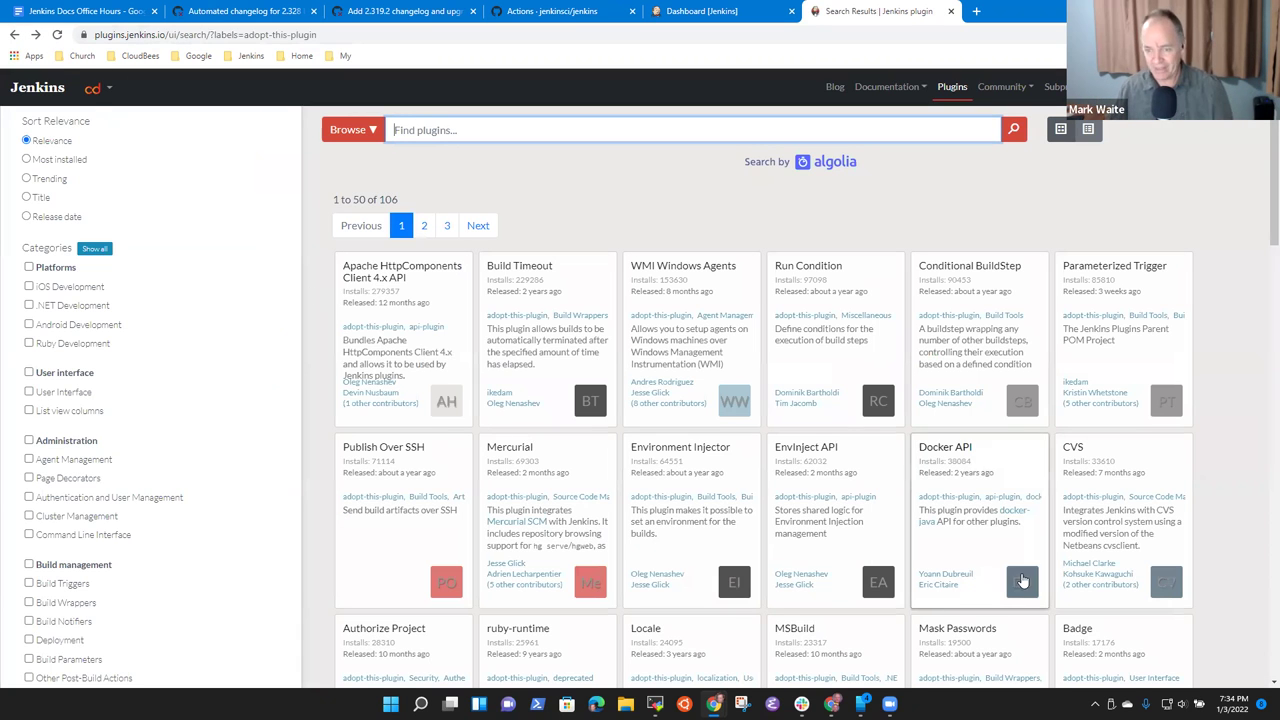
- Look over the WMI Windows Agents and MSBuild plugin pages from the adoption listing
scroll(586, 486, "down", 2)
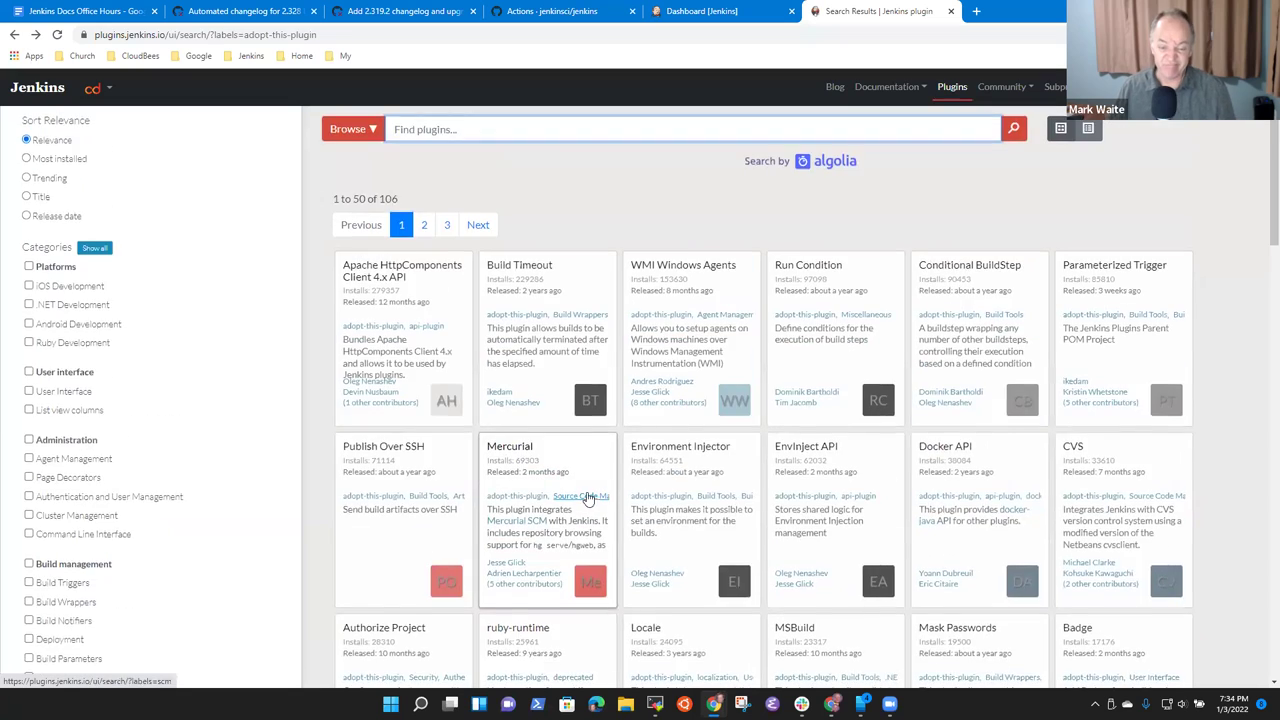
scroll(700, 470, "down", 3)
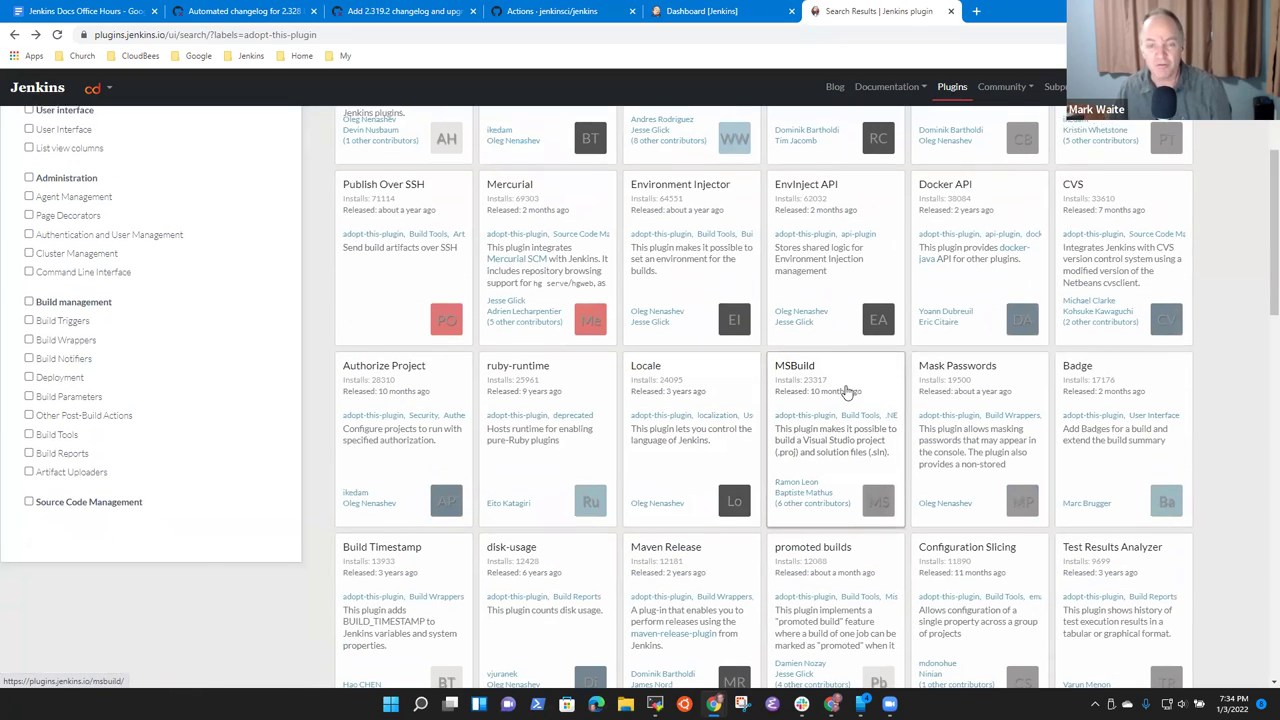
scroll(731, 533, "up", 3)
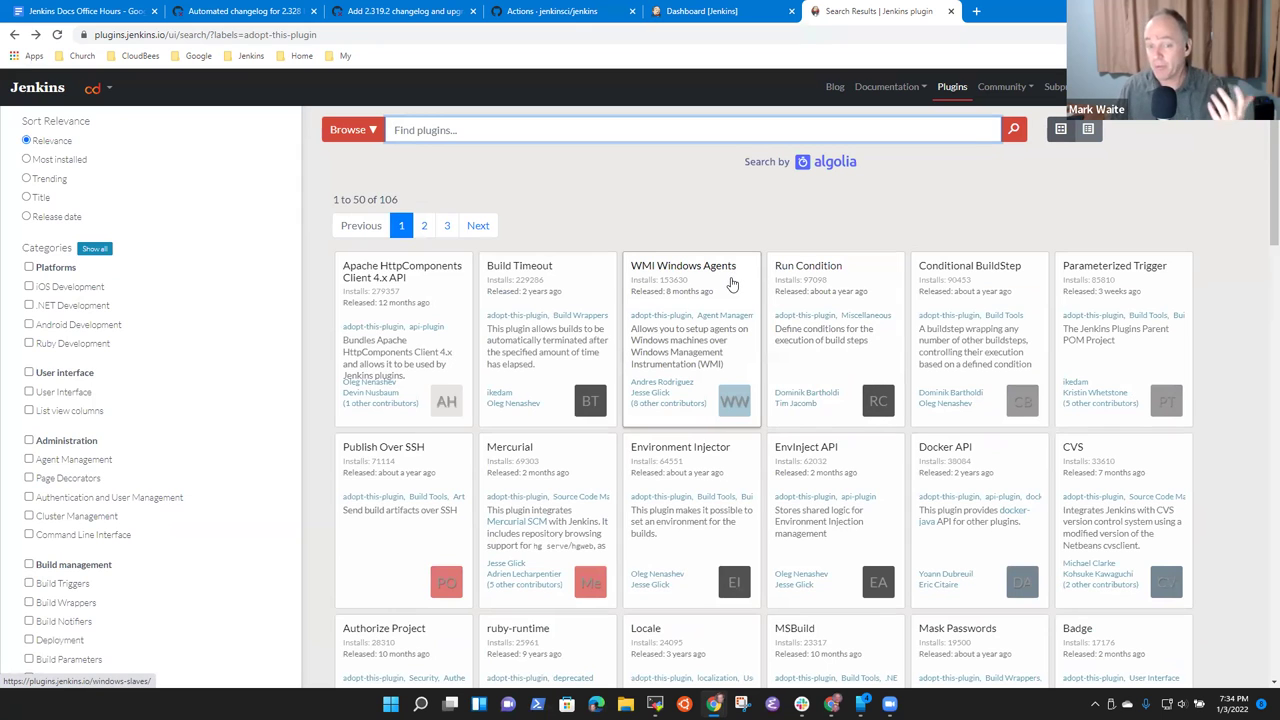
left_click(731, 284)
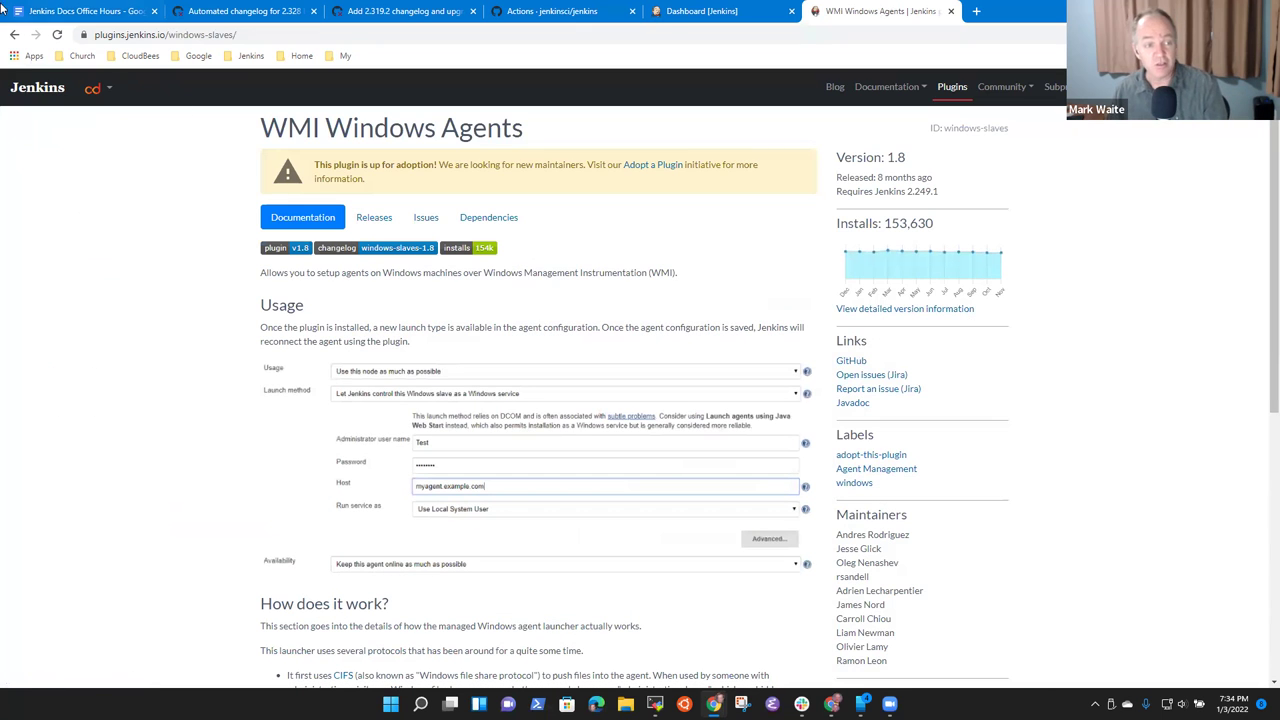
left_click(14, 34)
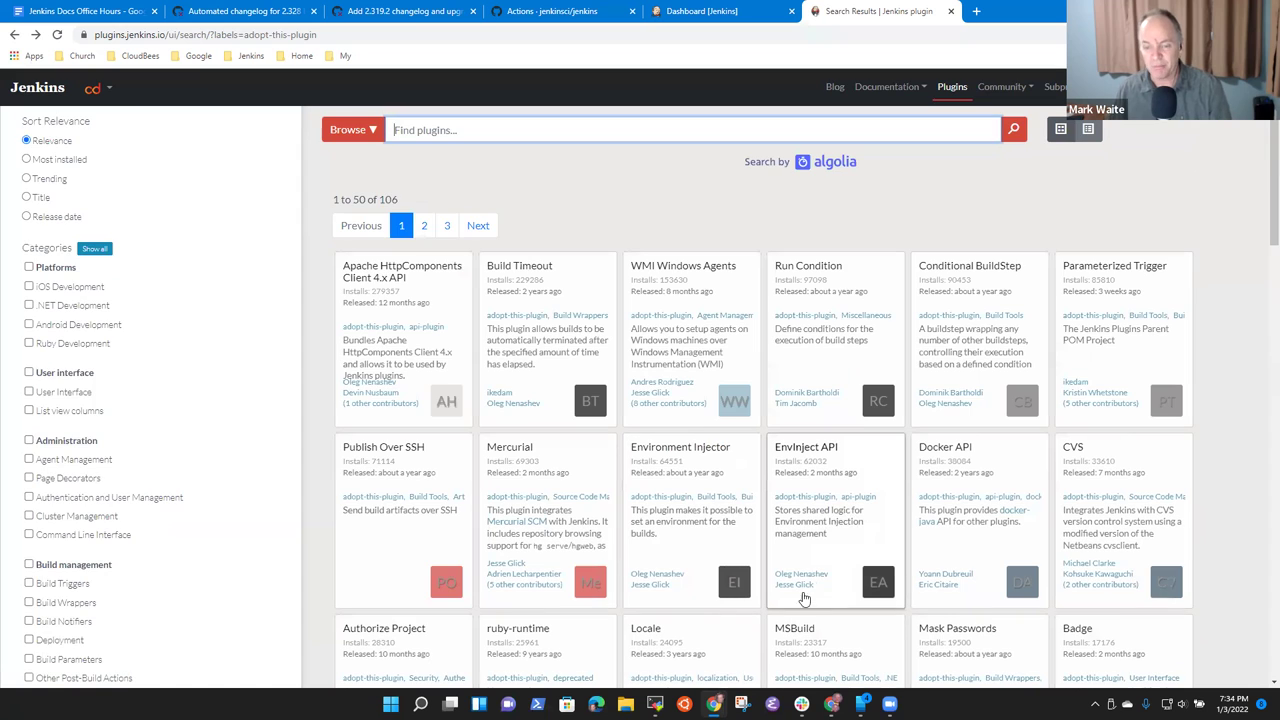
scroll(803, 598, "down", 2)
left_click(889, 440)
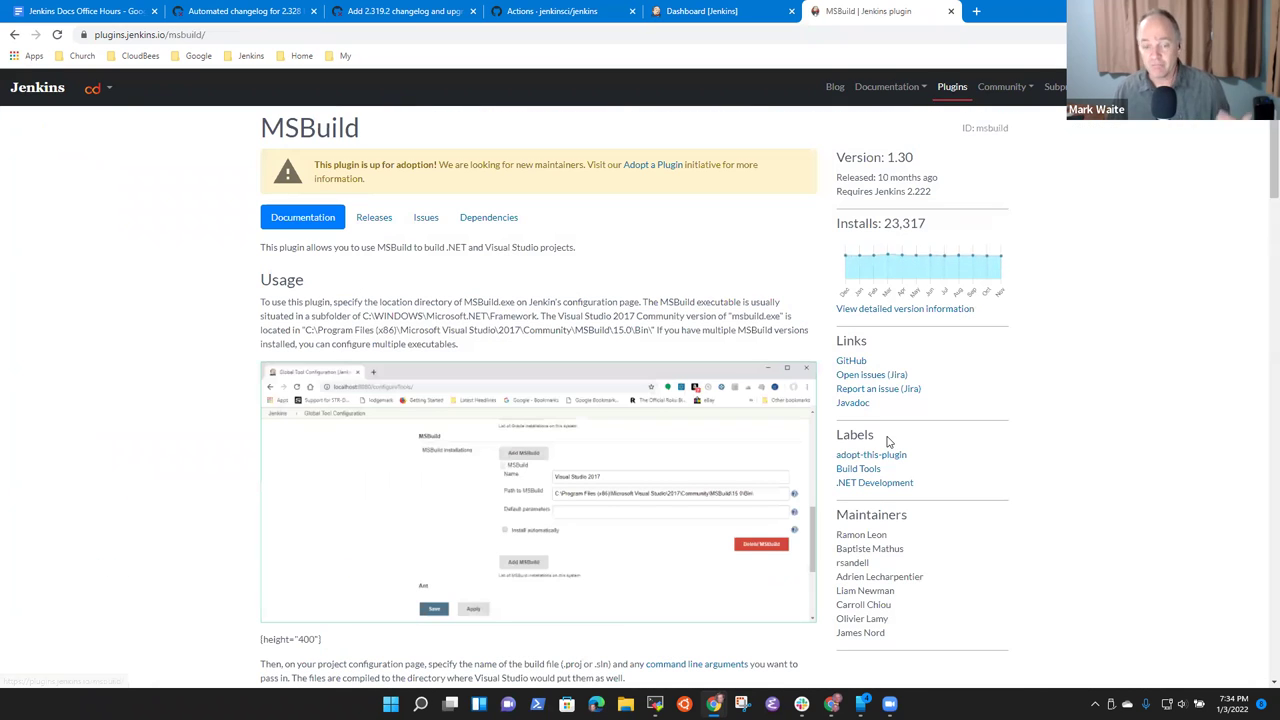
left_click(14, 34)
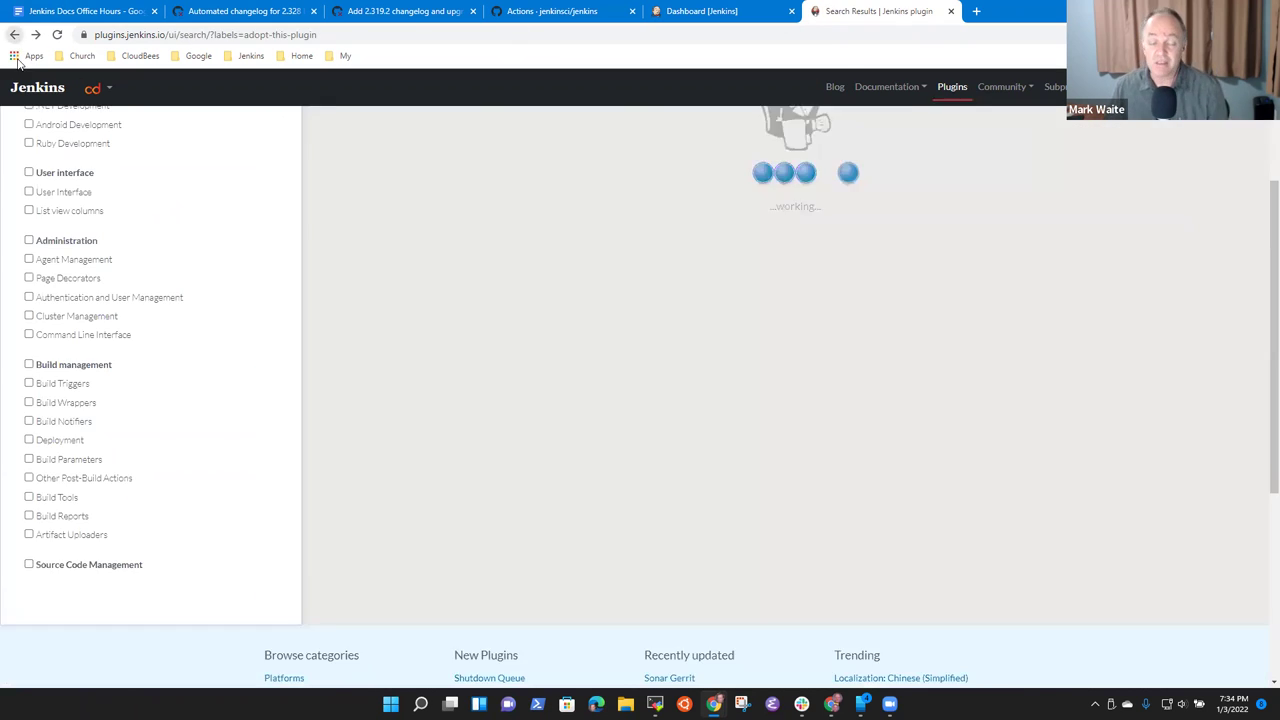
scroll(852, 285, "down", 2)
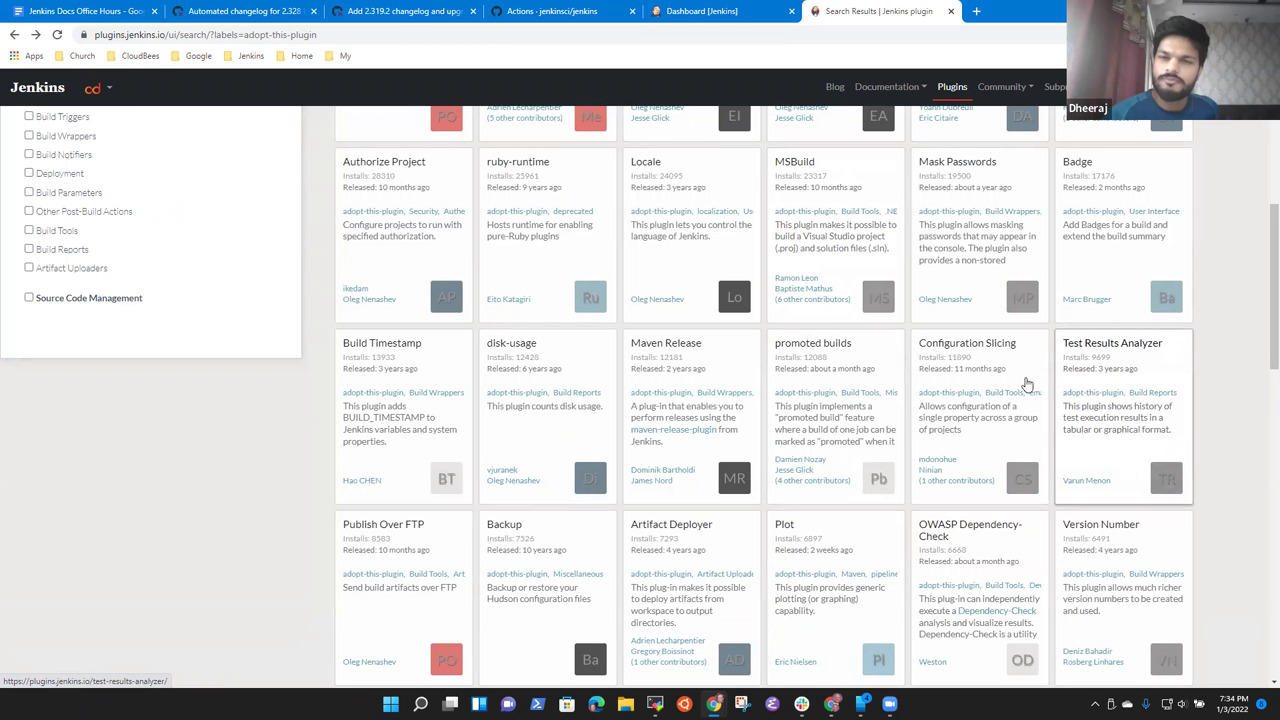
scroll(427, 163, "up", 5)
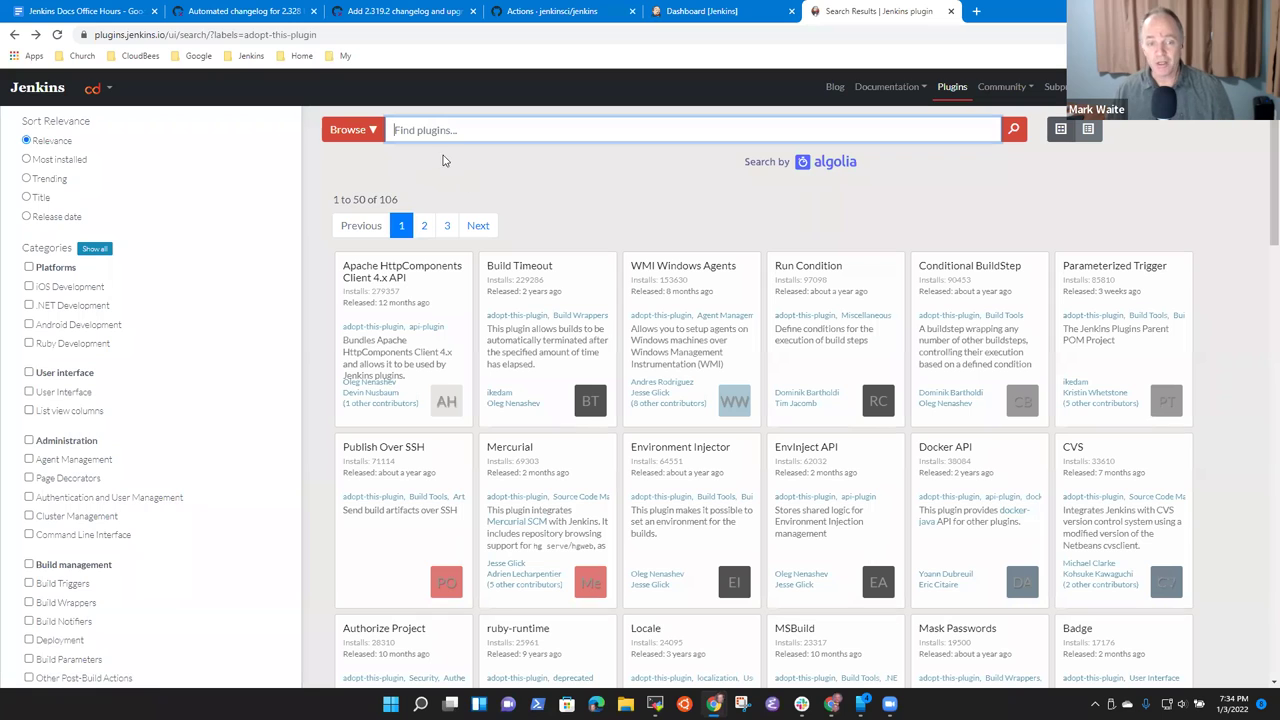
- Search the adoption listings for 'ansible', find no matches, and clear the search
type("ansible")
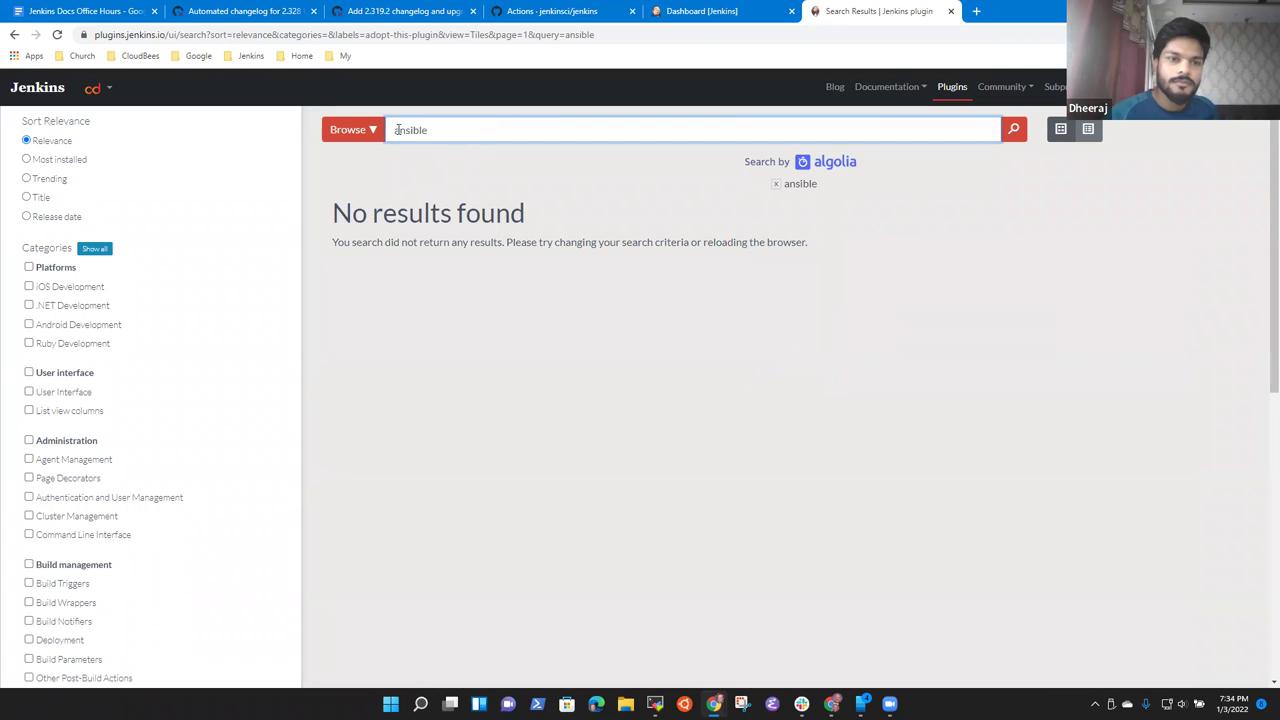
key("ctrl+a")
key("BackSpace")
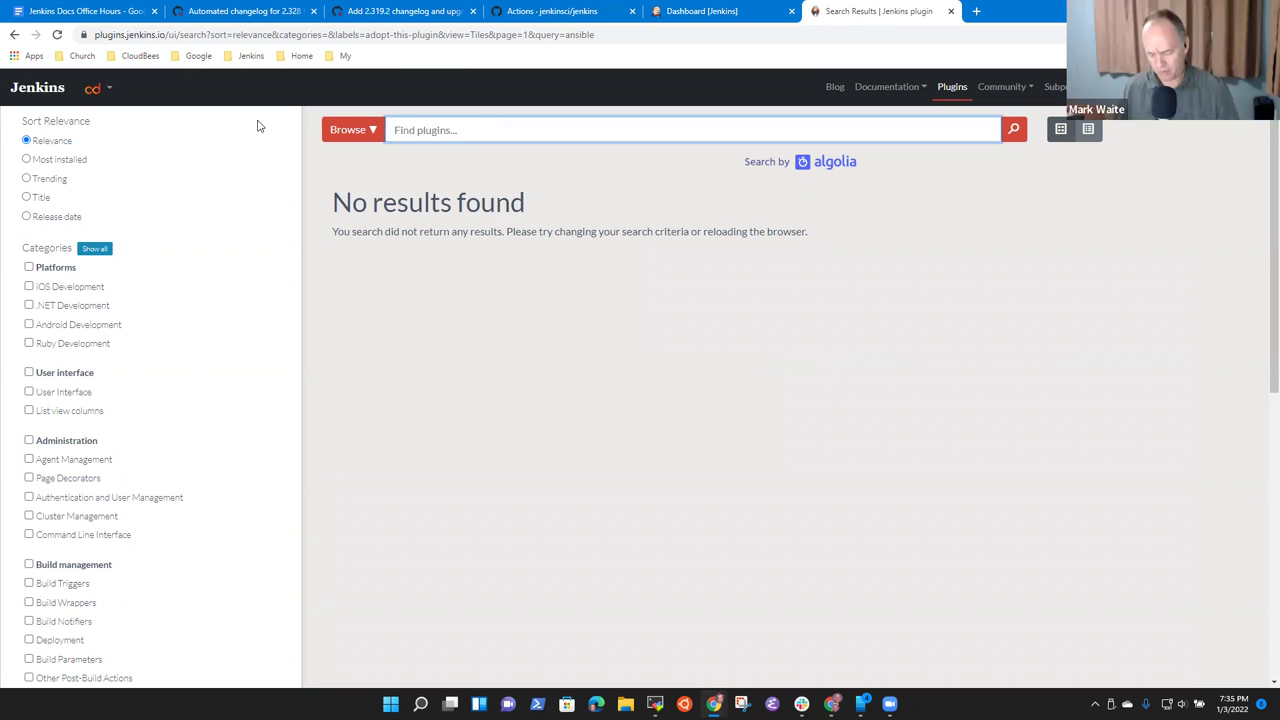
type("abn")
key("BackSpace")
key("BackSpace")
type("nsi")
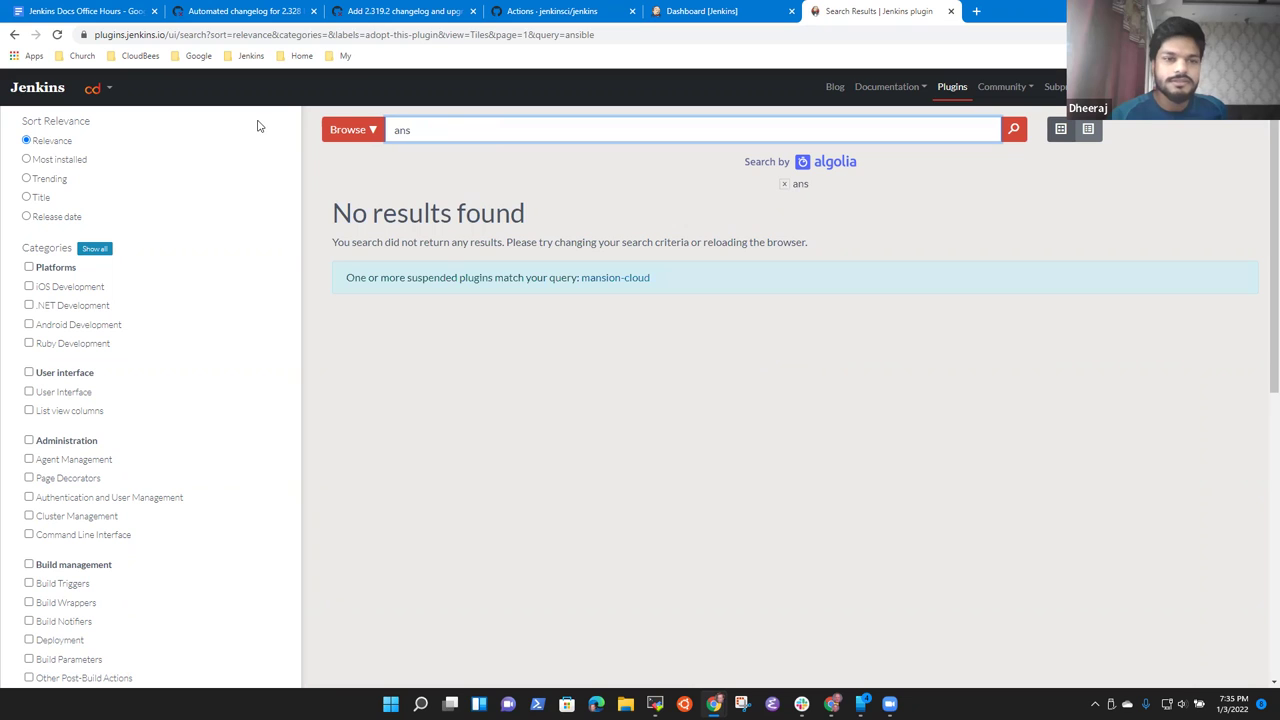
key("BackSpace")
key("BackSpace")
key("BackSpace")
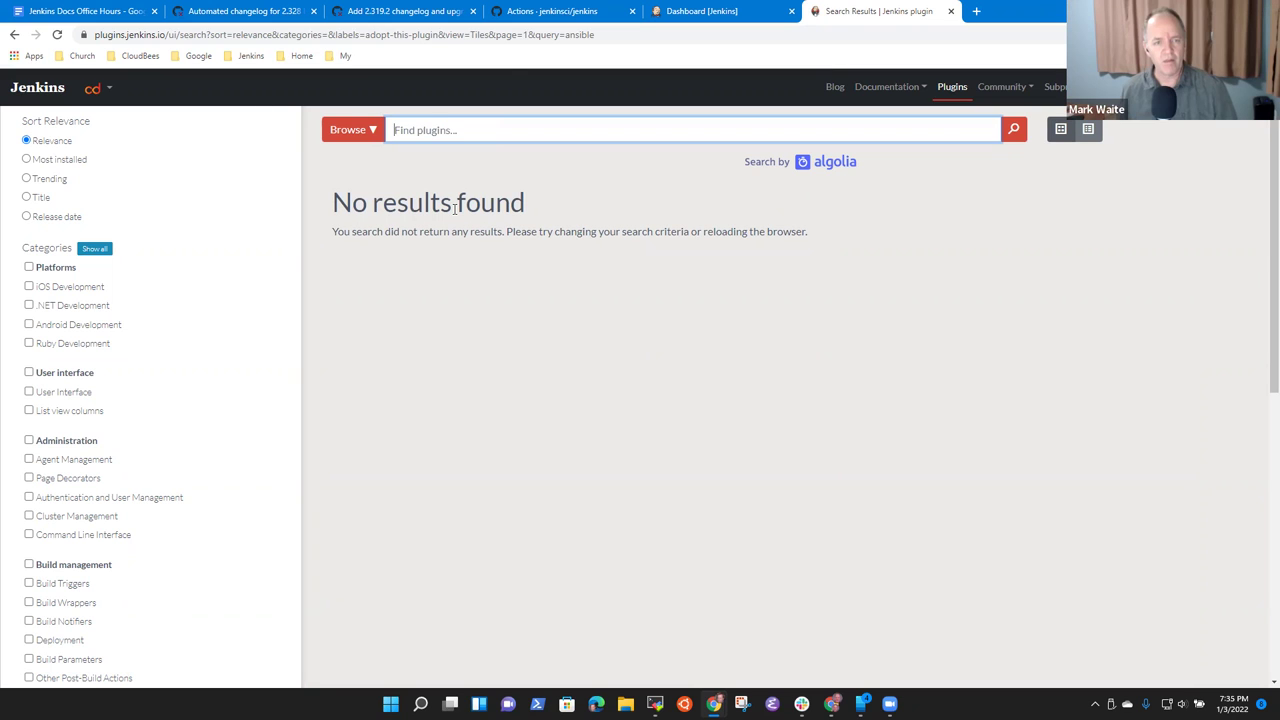
- In a new tab, web-search 'Jenkins ansible plugin' and search the plugins index for Ansible
left_click(978, 12)
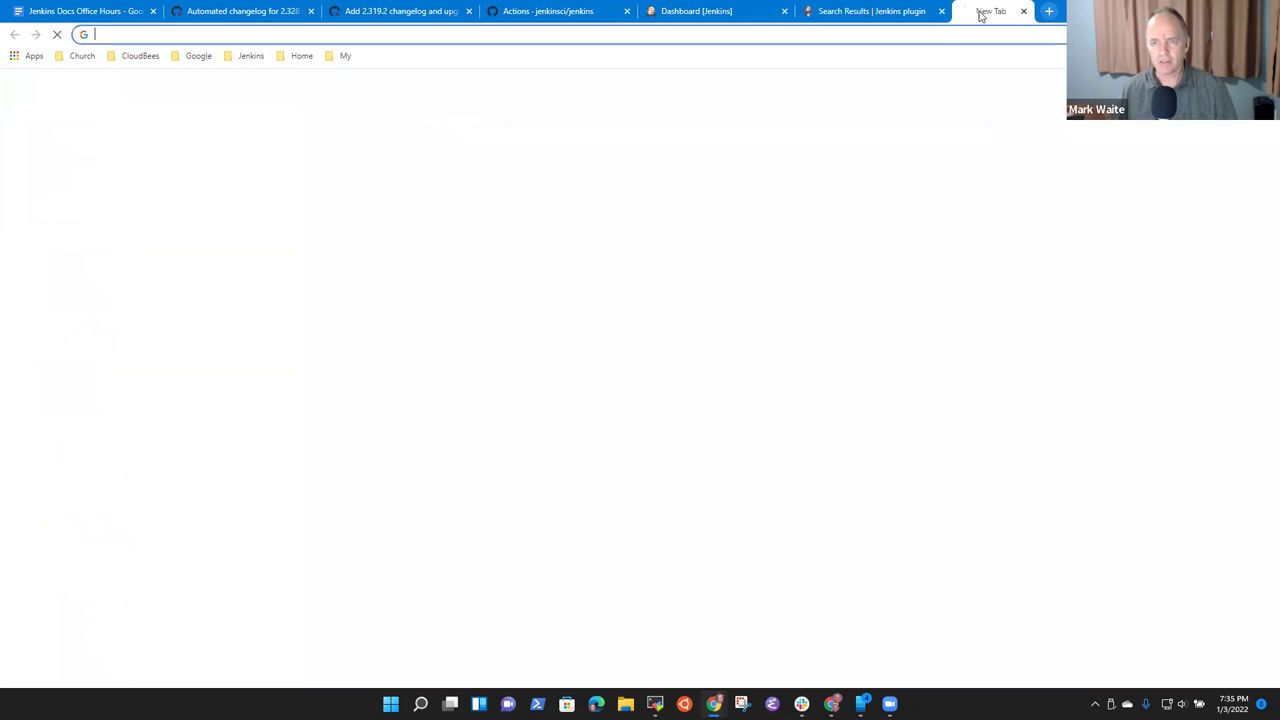
type("Jenkins ans")
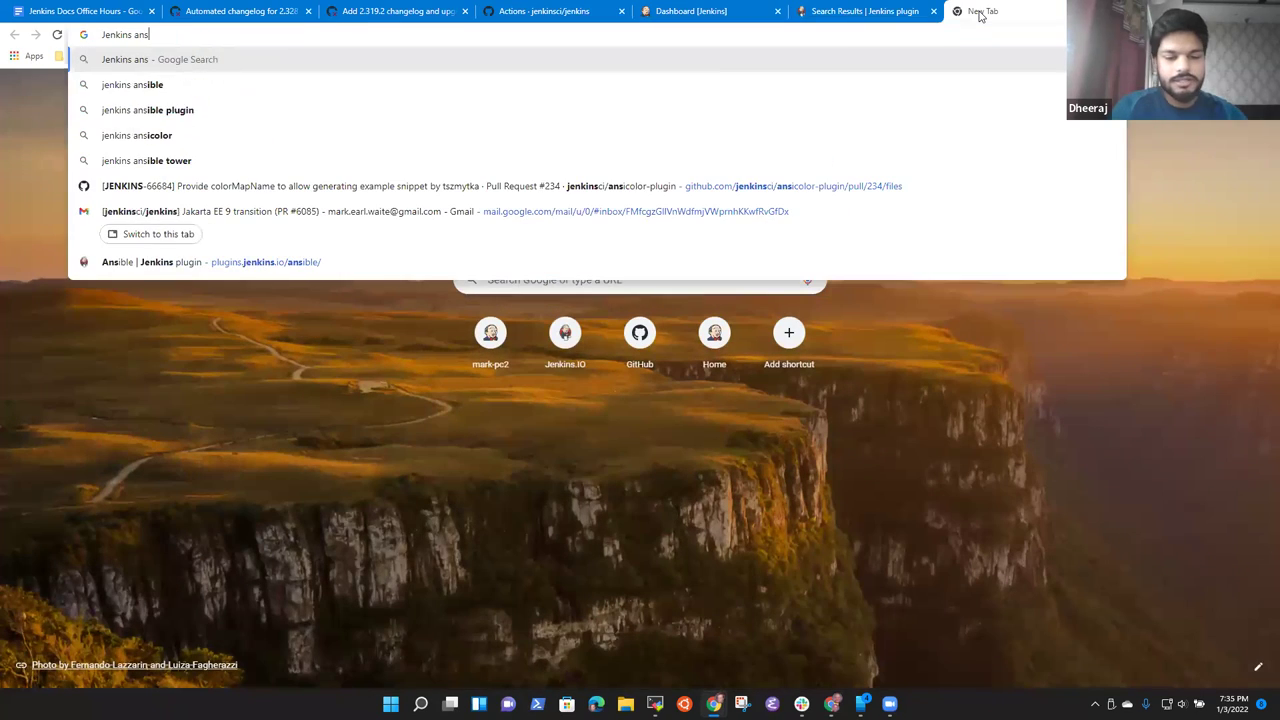
type("ible plugin")
key("Return")
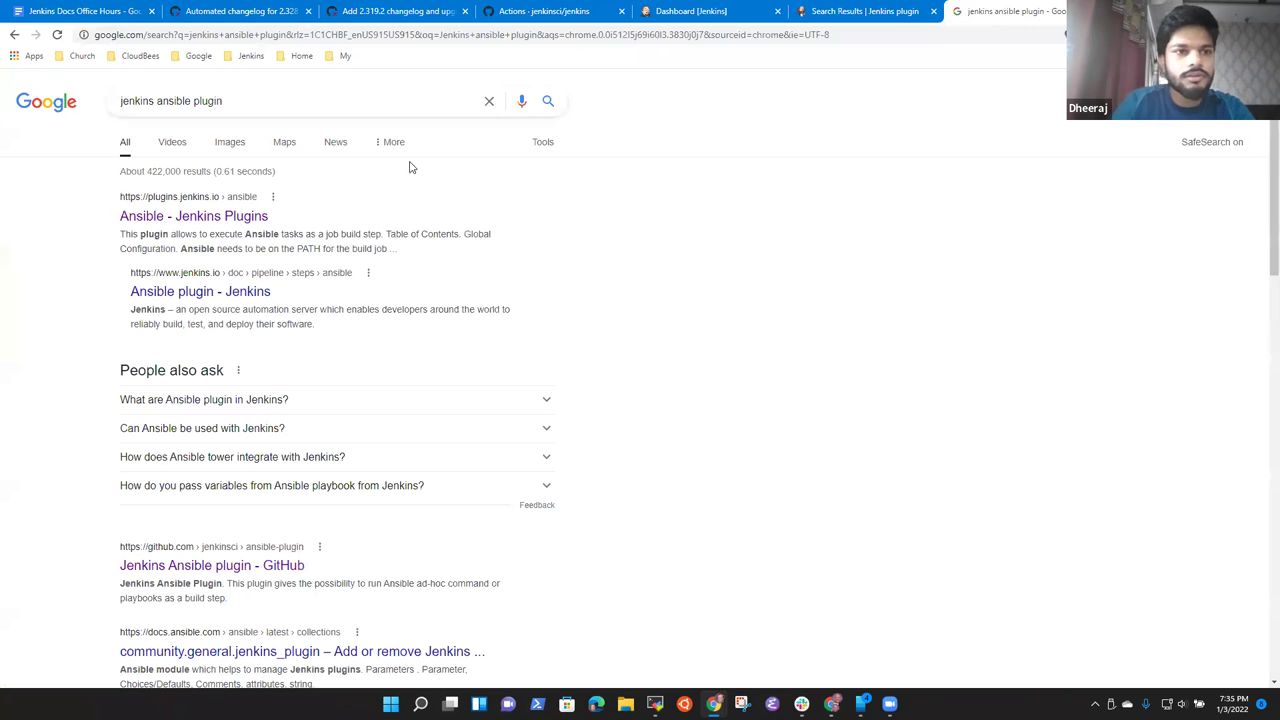
left_click(230, 220)
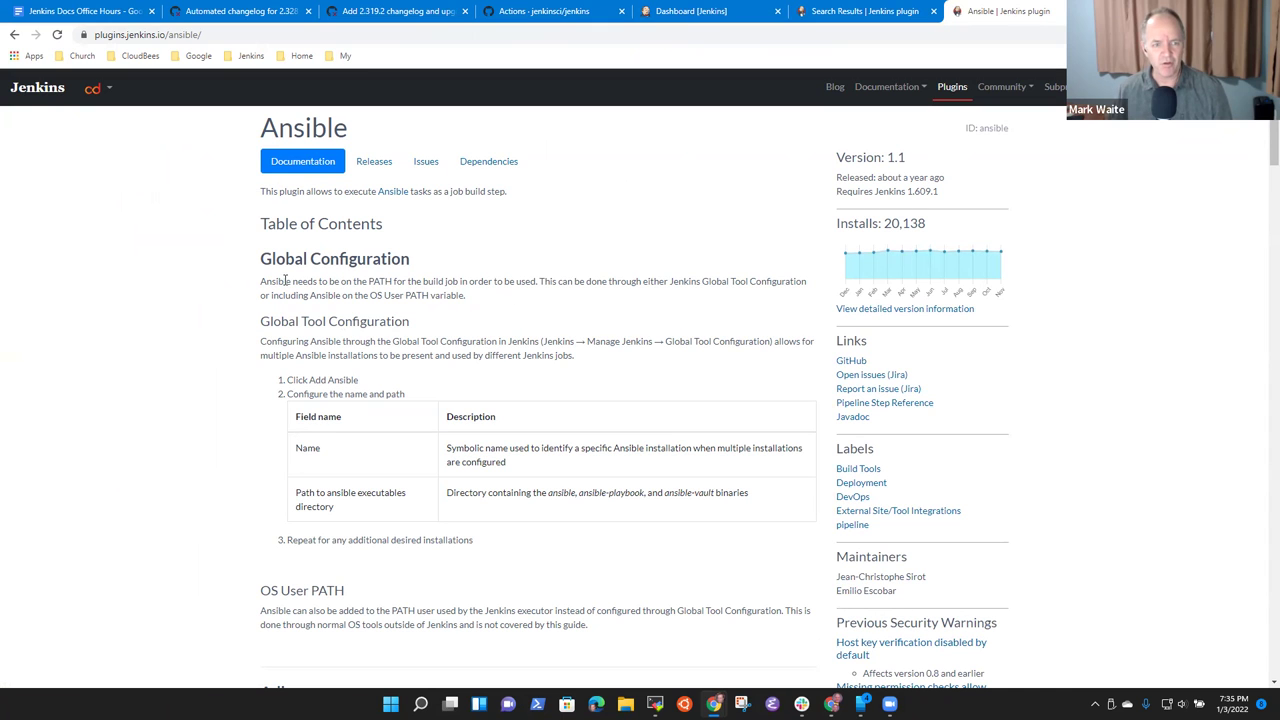
double_click(286, 281)
key("ctrl+c")
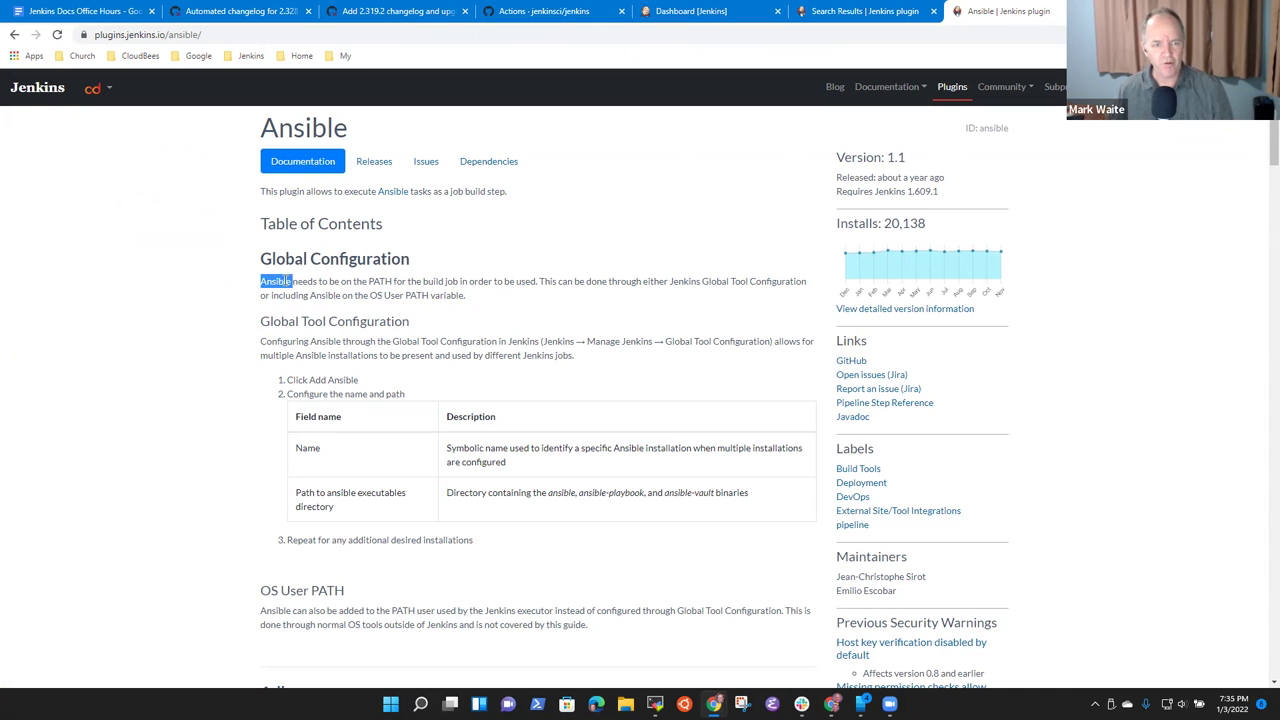
left_click(945, 92)
left_click(669, 273)
key("ctrl+v")
key("Return")
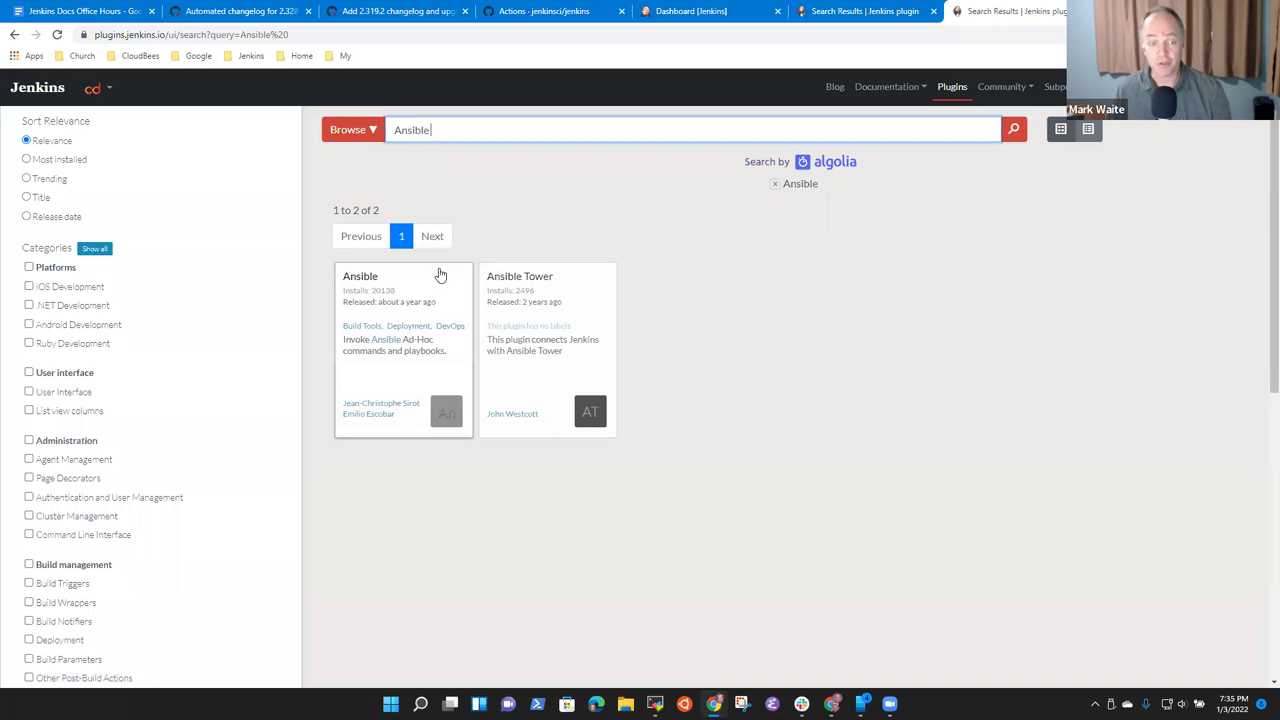
- Open the Ansible plugin page, check its maintainers, and go to its GitHub repository
left_click(444, 286)
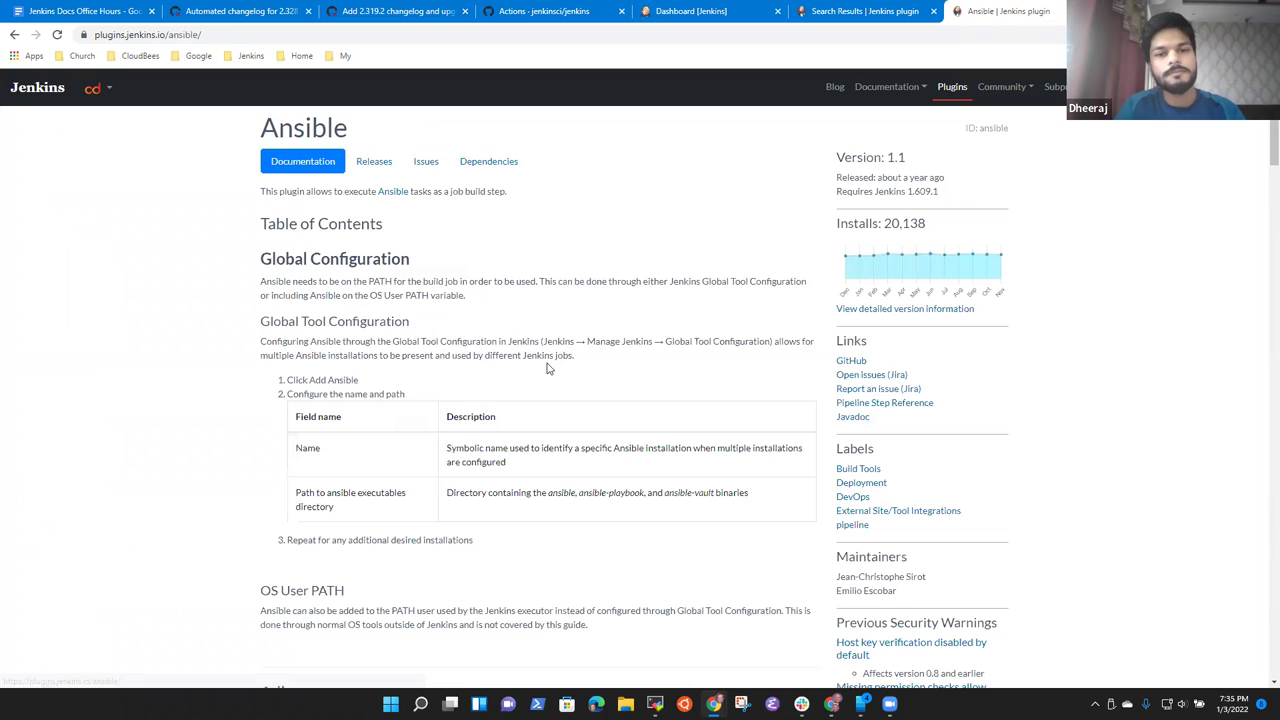
scroll(1010, 553, "down", 2)
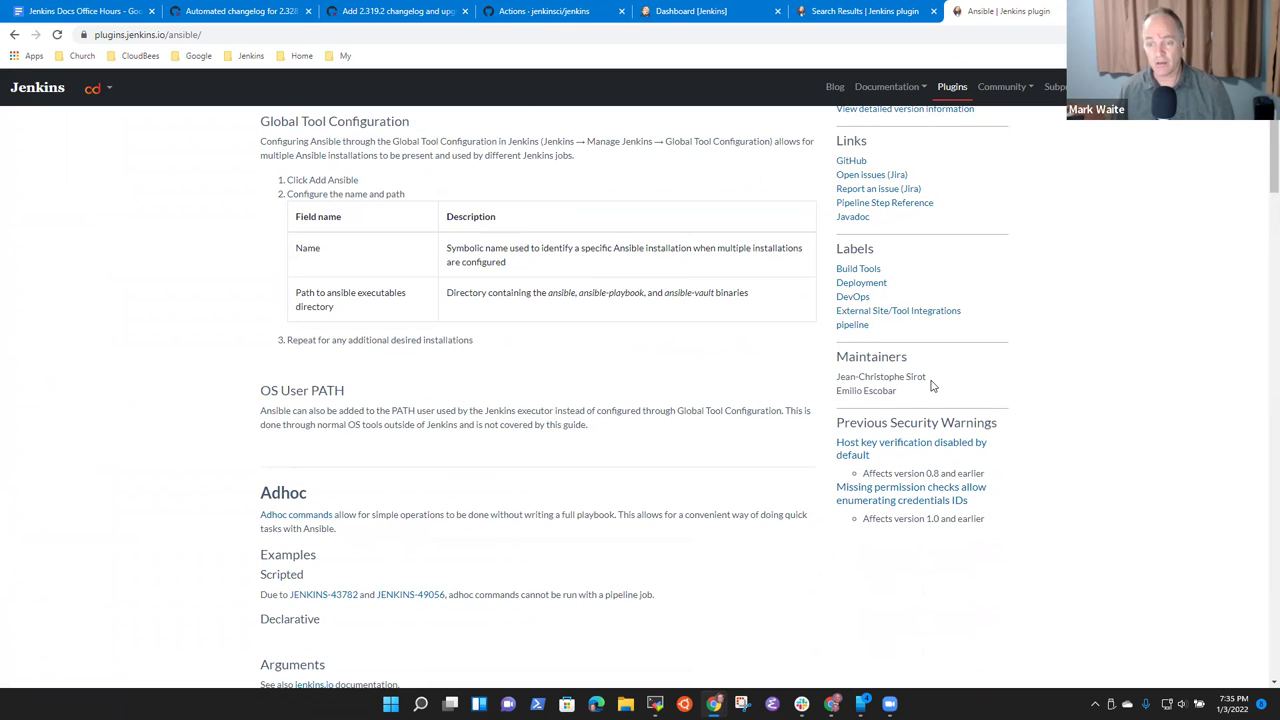
left_click_drag(932, 385, 828, 397)
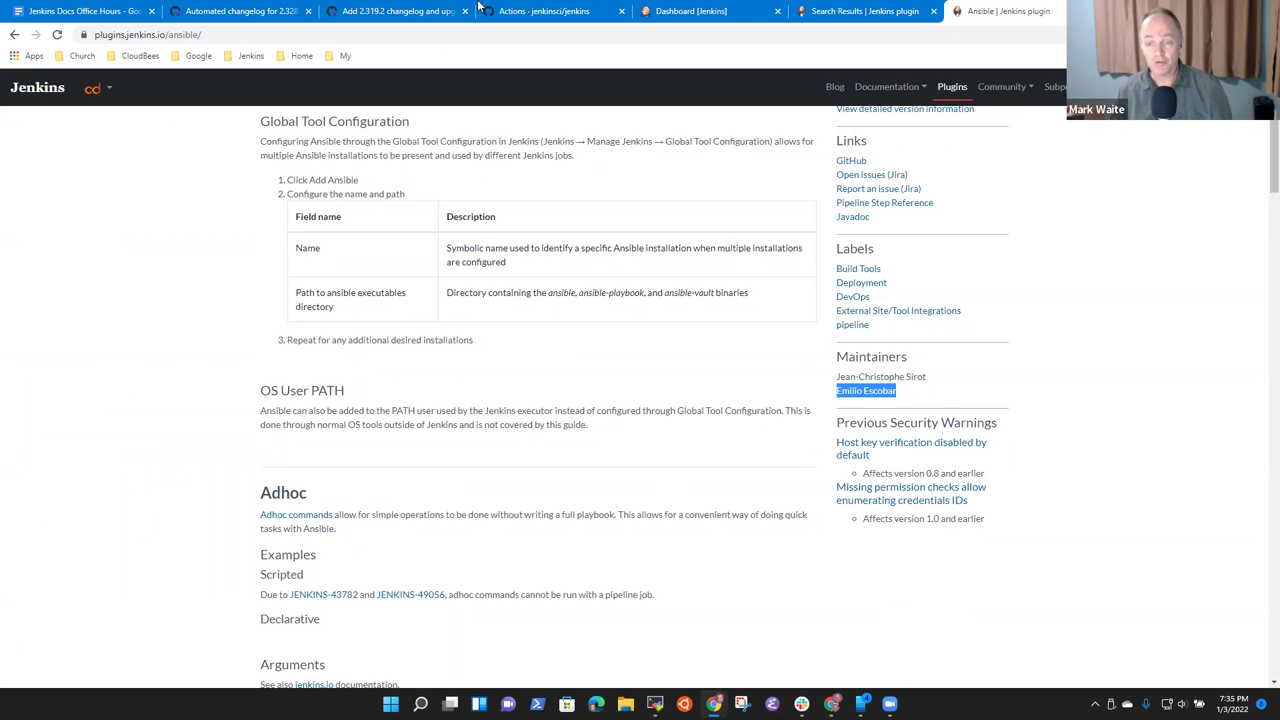
scroll(849, 340, "up", 2)
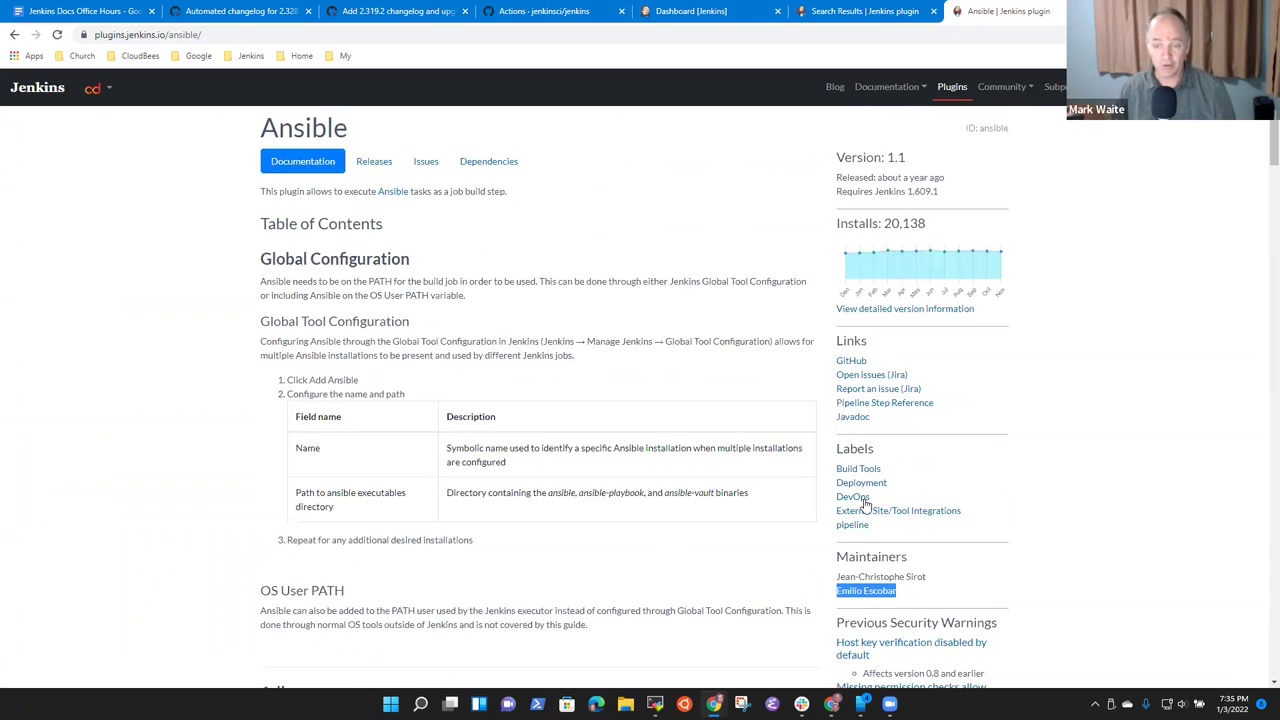
left_click(851, 362)
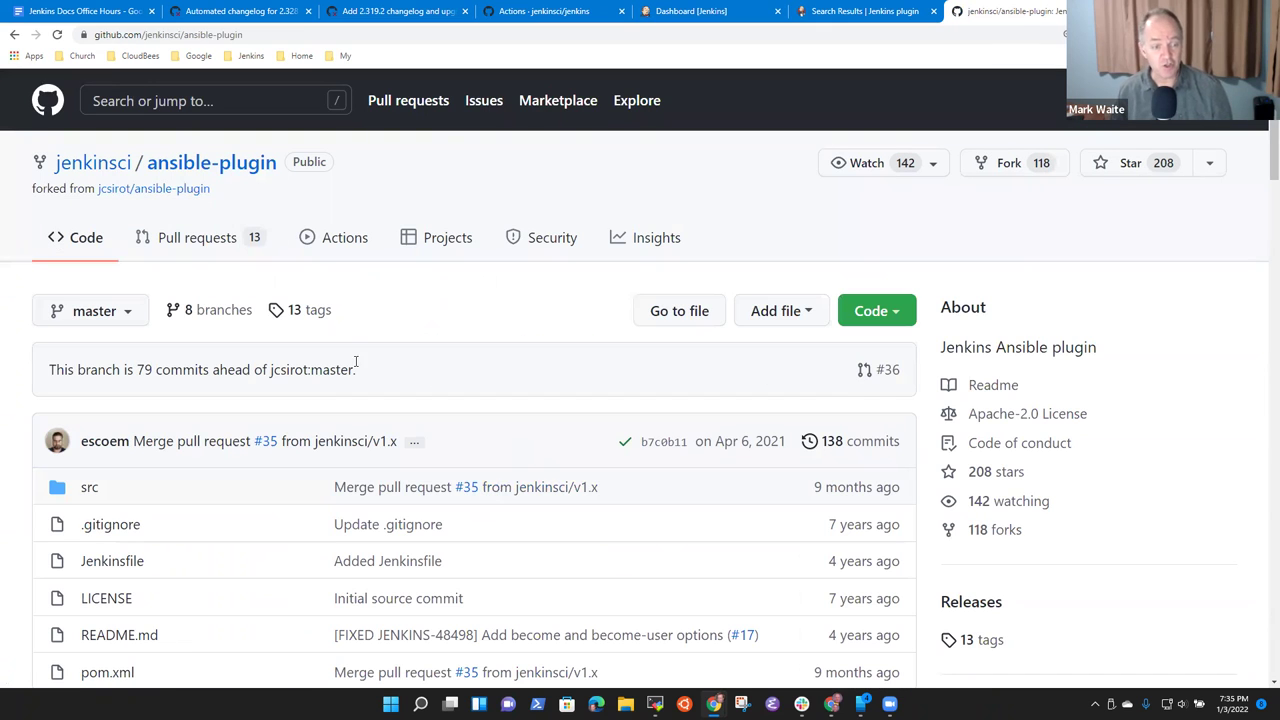
- Browse jenkinsci/ansible-plugin's pull requests and read PR #37 'Move docs to GitHub'
left_click(220, 244)
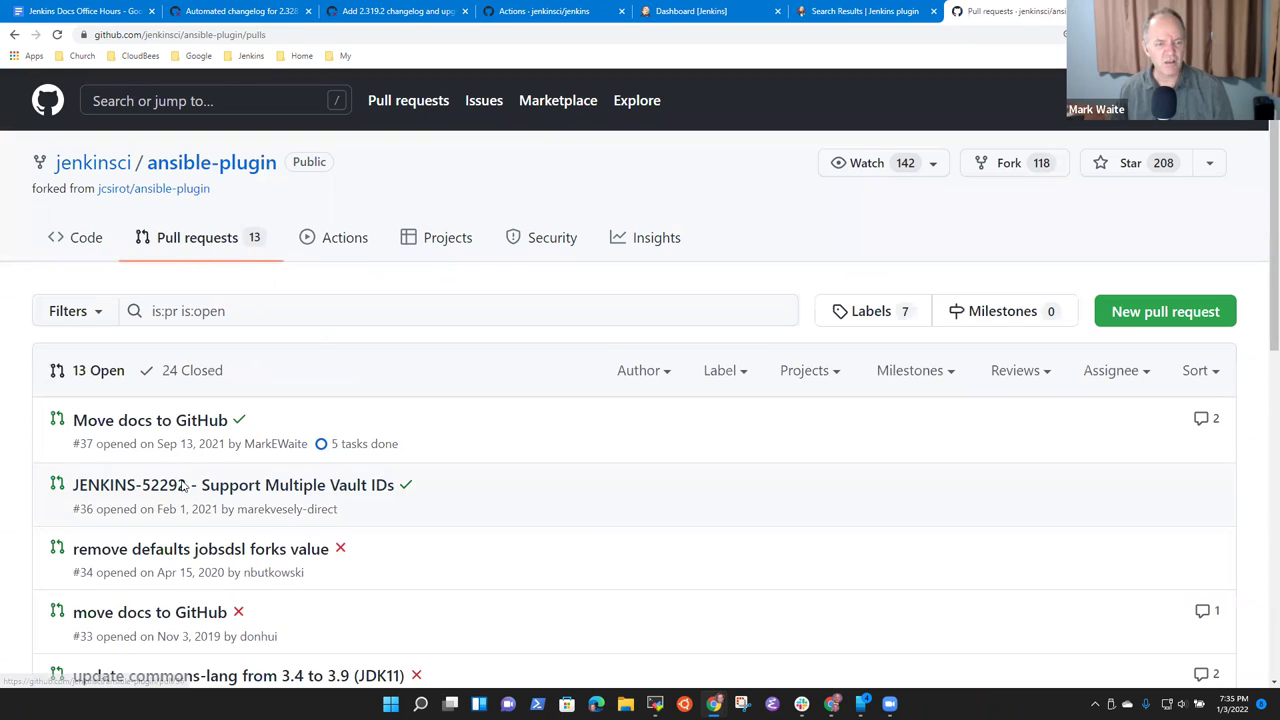
left_click(166, 421)
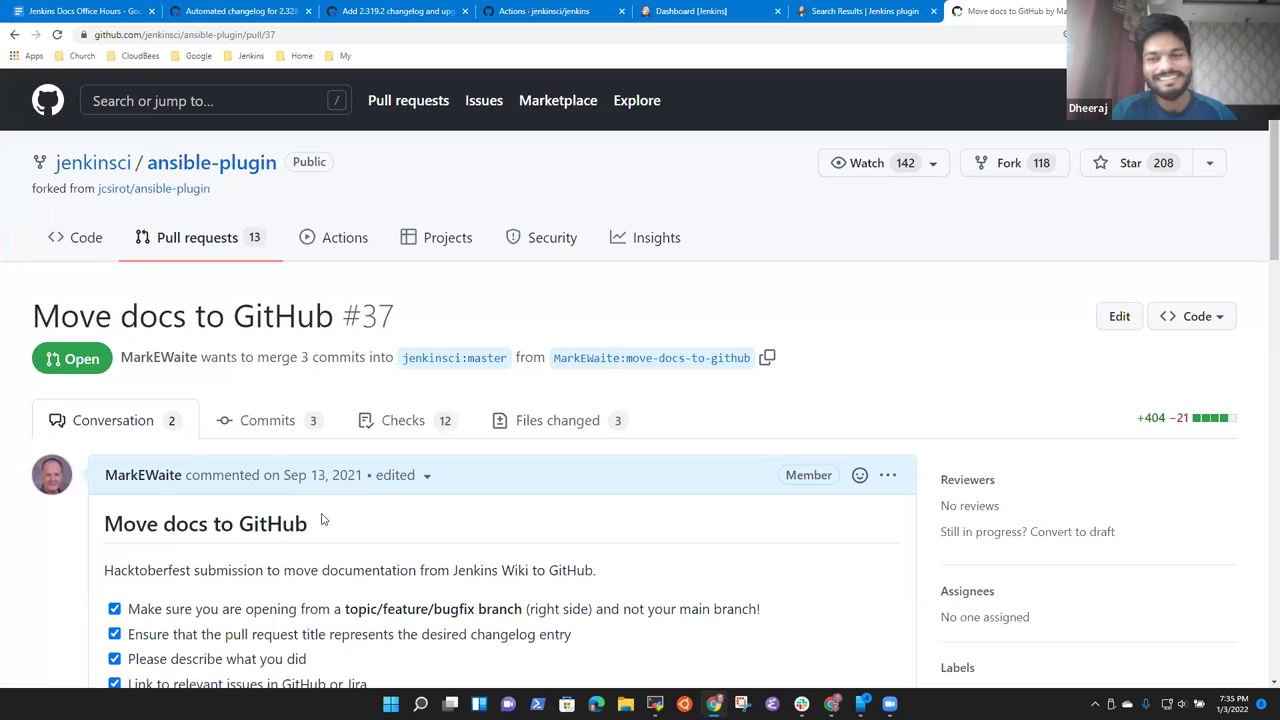
scroll(325, 505, "down", 3)
scroll(405, 540, "down", 3)
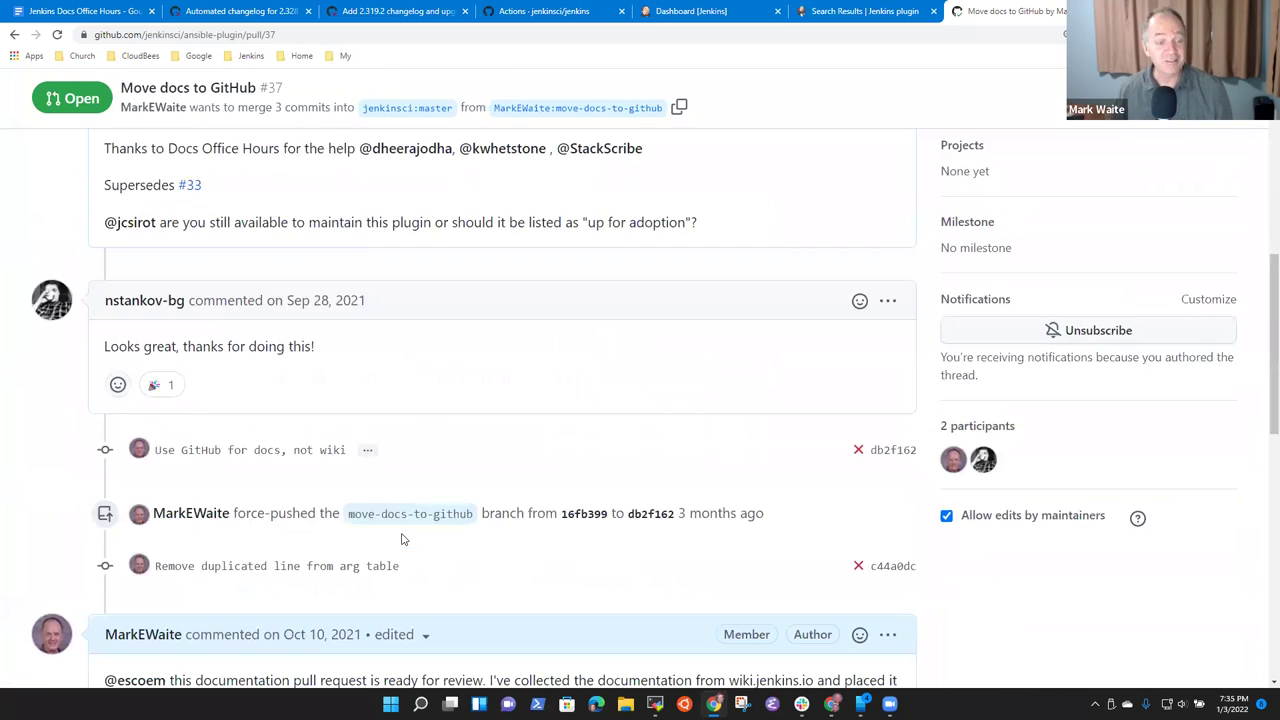
scroll(400, 535, "down", 4)
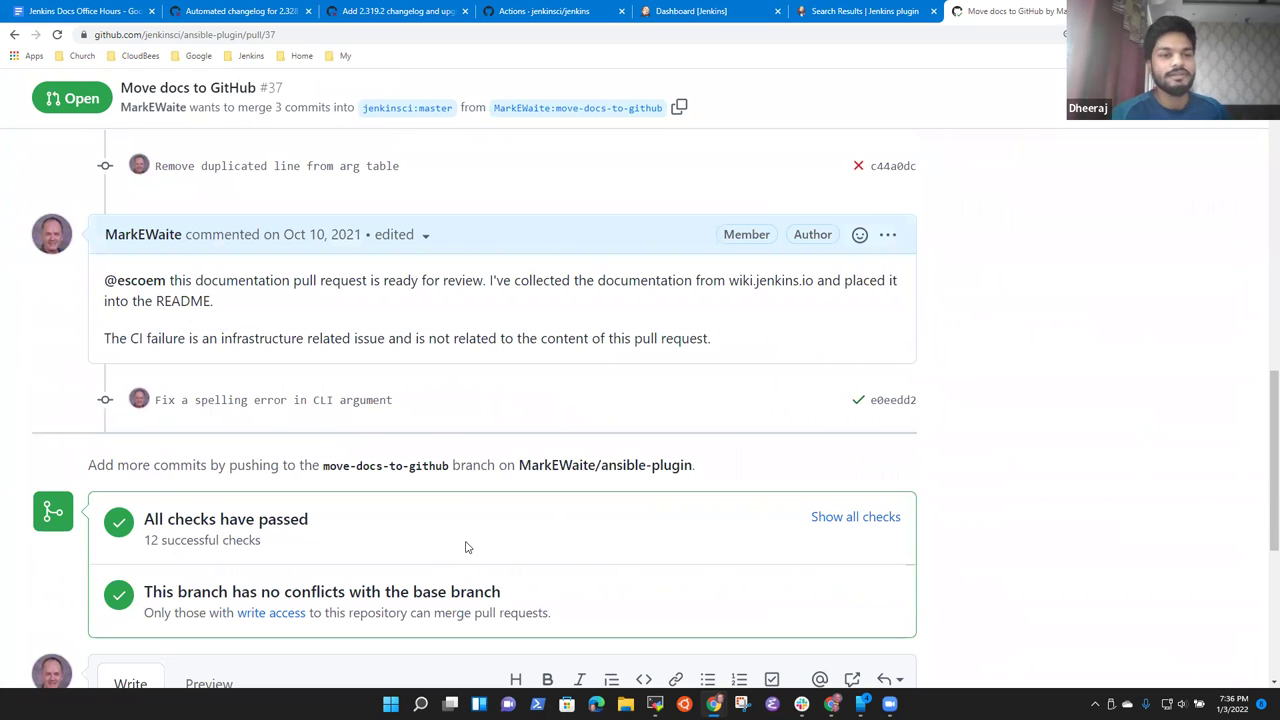
scroll(515, 551, "up", 10)
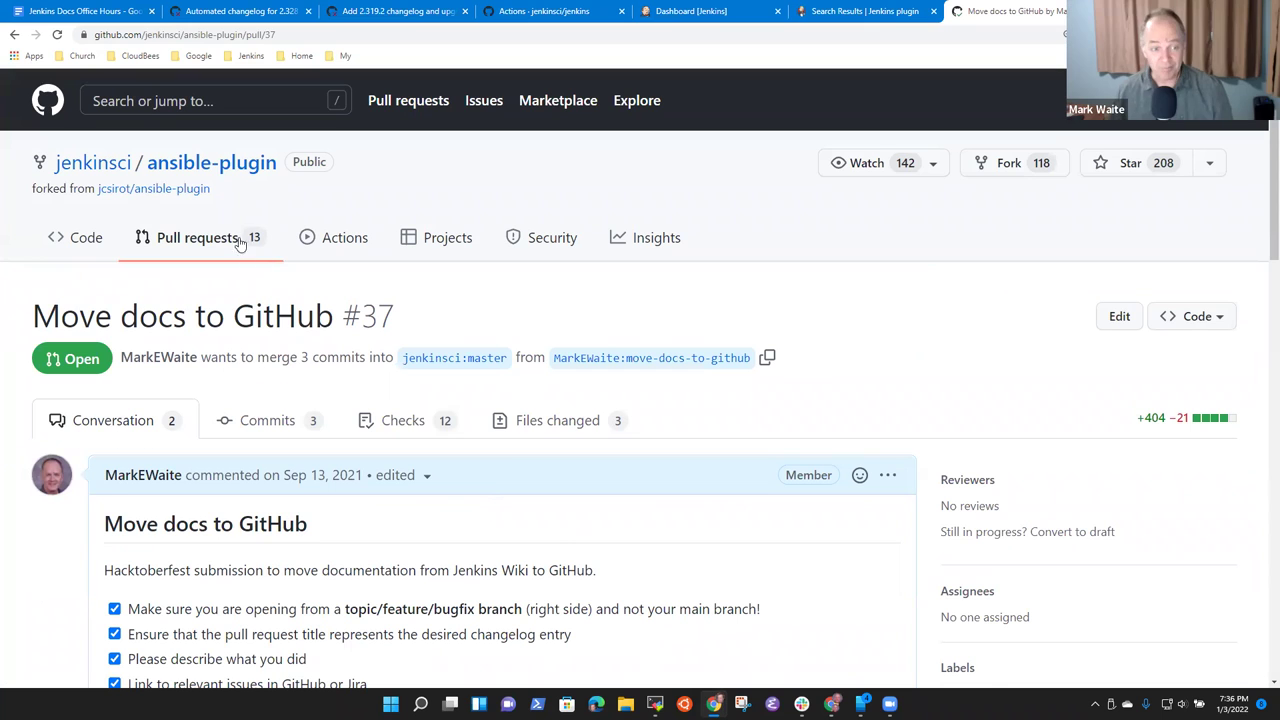
left_click(244, 238)
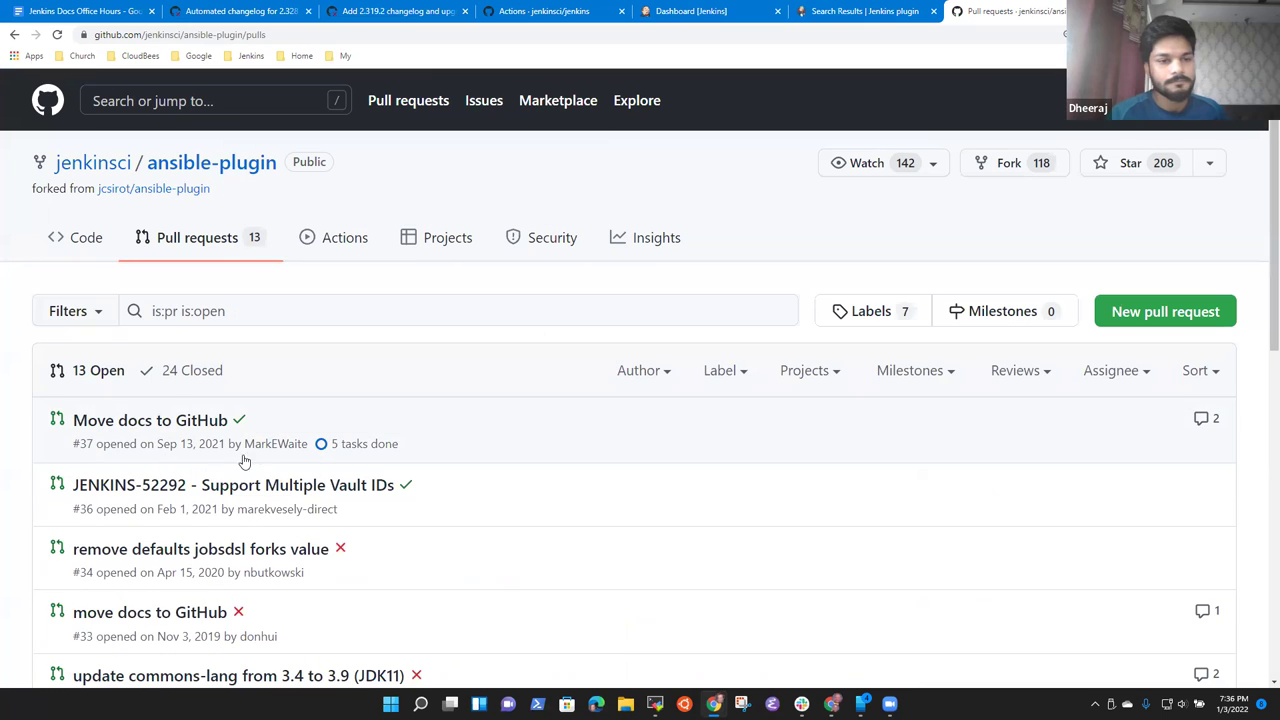
mouse_move(200, 426)
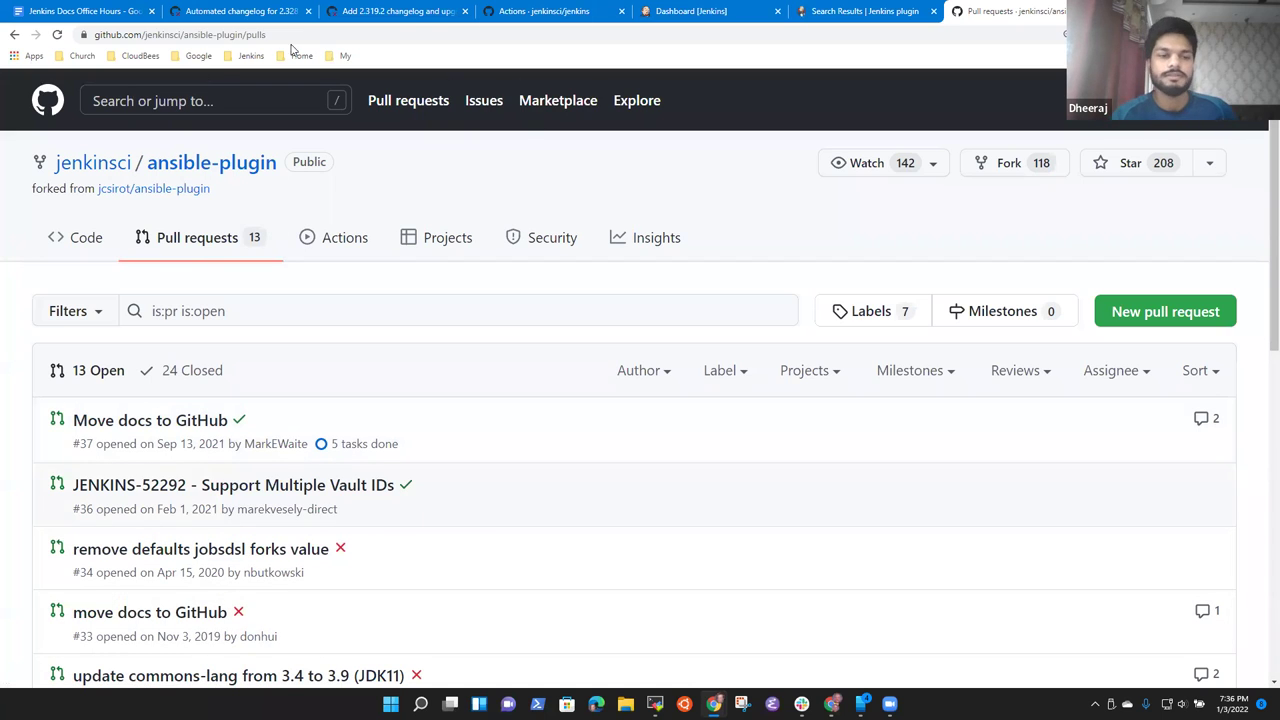
- On the plugin search tab, clear the ansible filter and retype 'ansible' in the search box
left_click(865, 11)
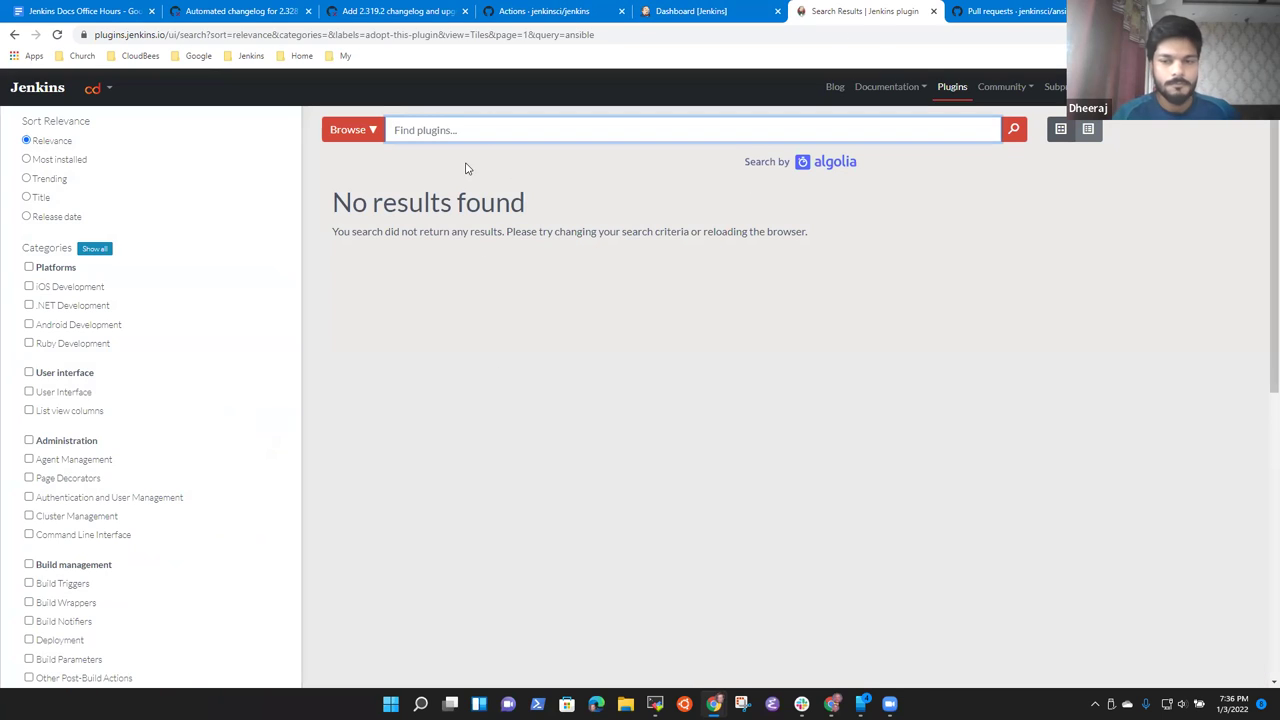
type("ansible")
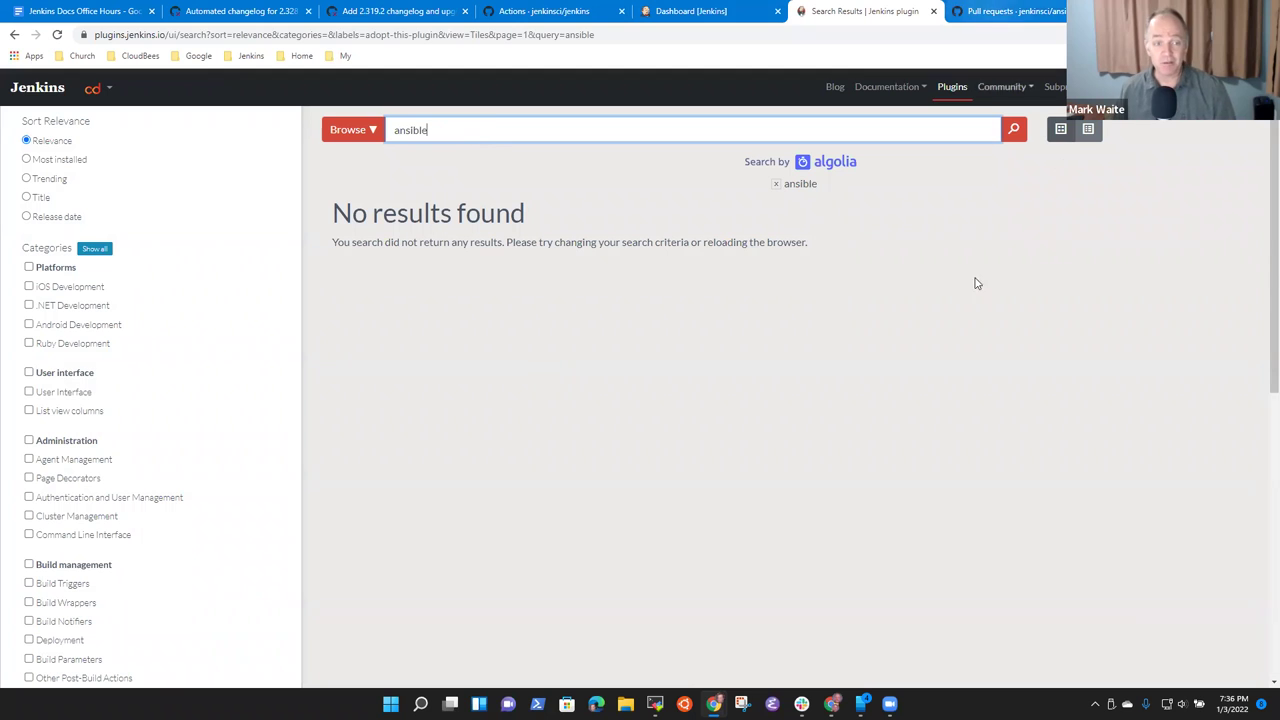
left_click(810, 185)
left_click(810, 185)
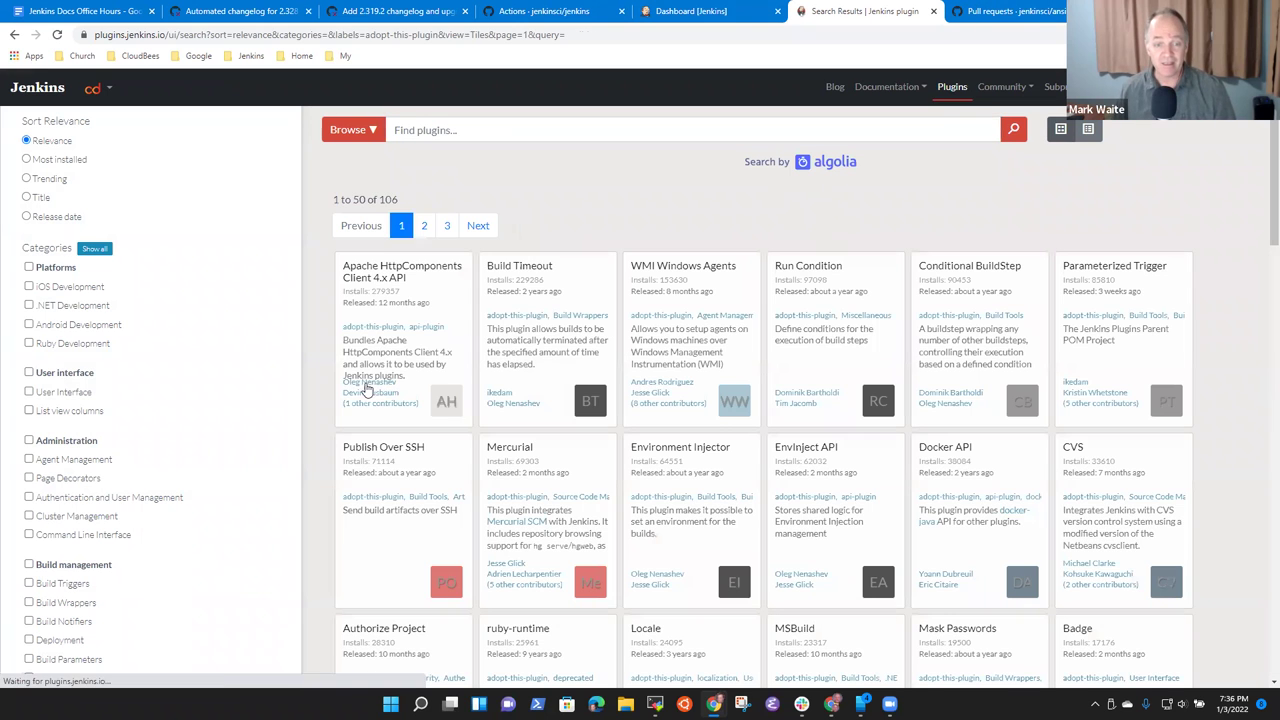
left_click(462, 131)
type("ansible")
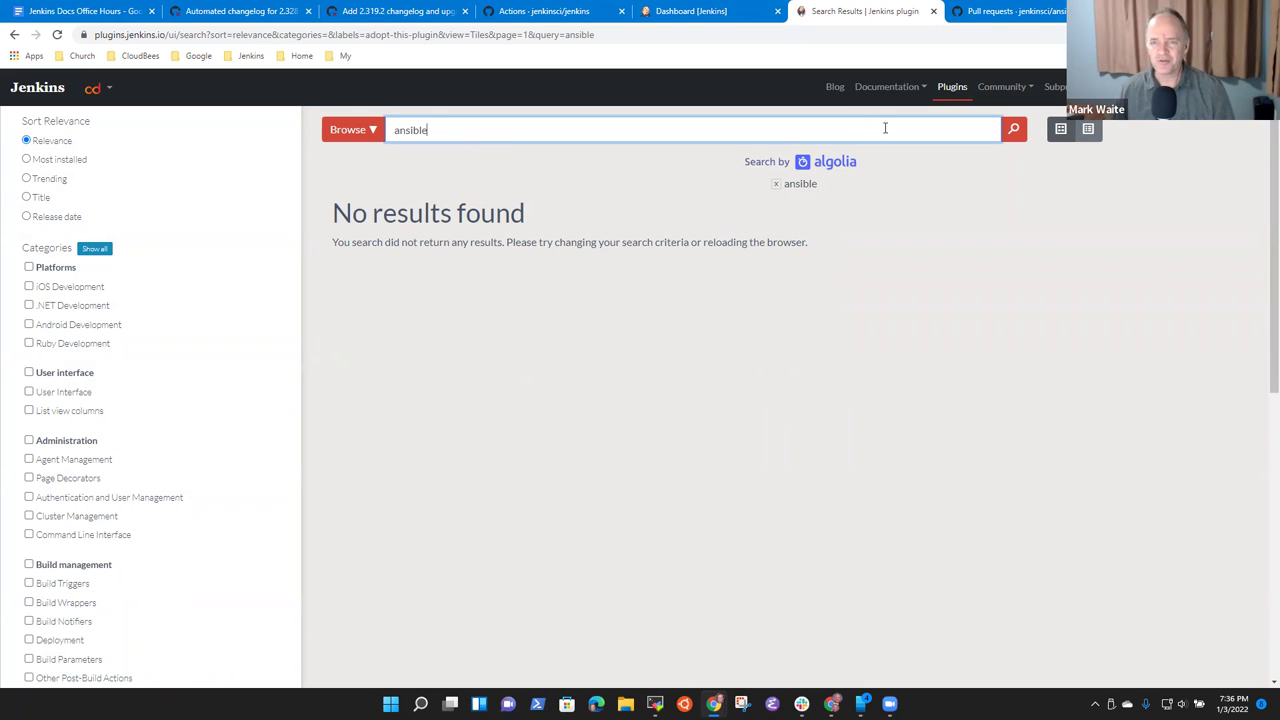
- Search 'ansible' from the Plugins Index and open the Ansible plugin page (version 1.1)
left_click(952, 90)
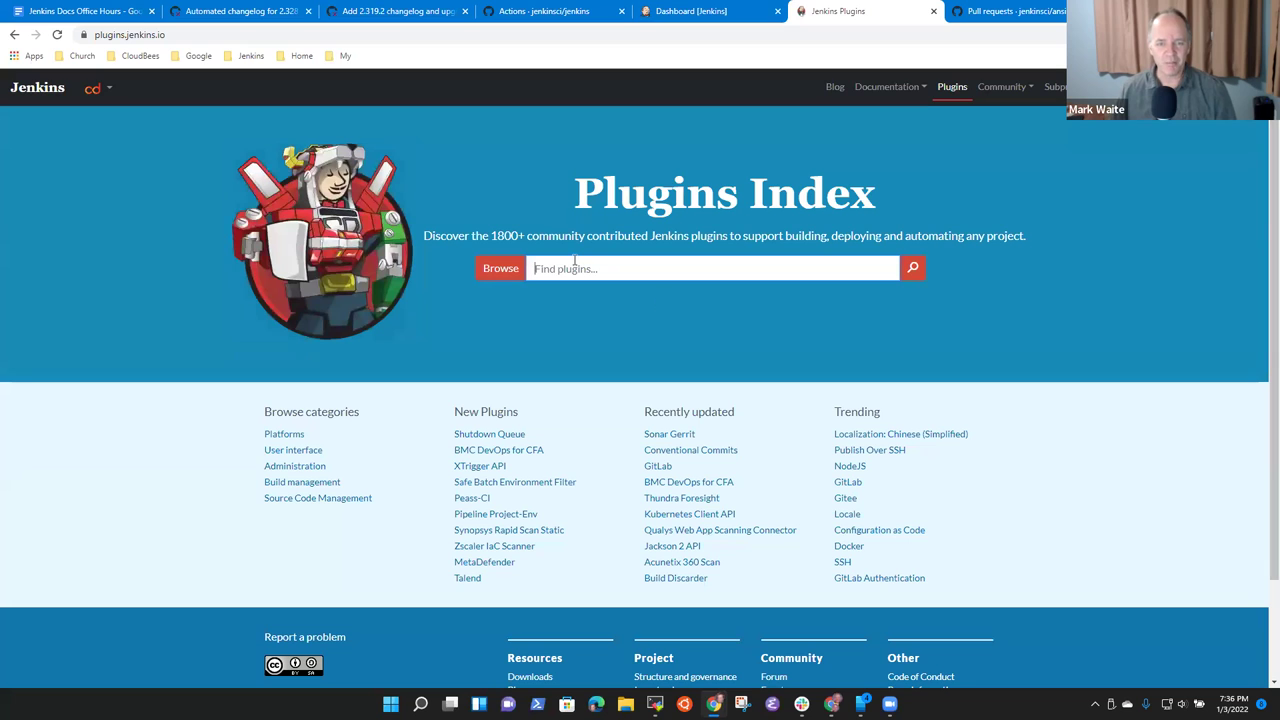
type("ansible")
key("Return")
left_click(449, 297)
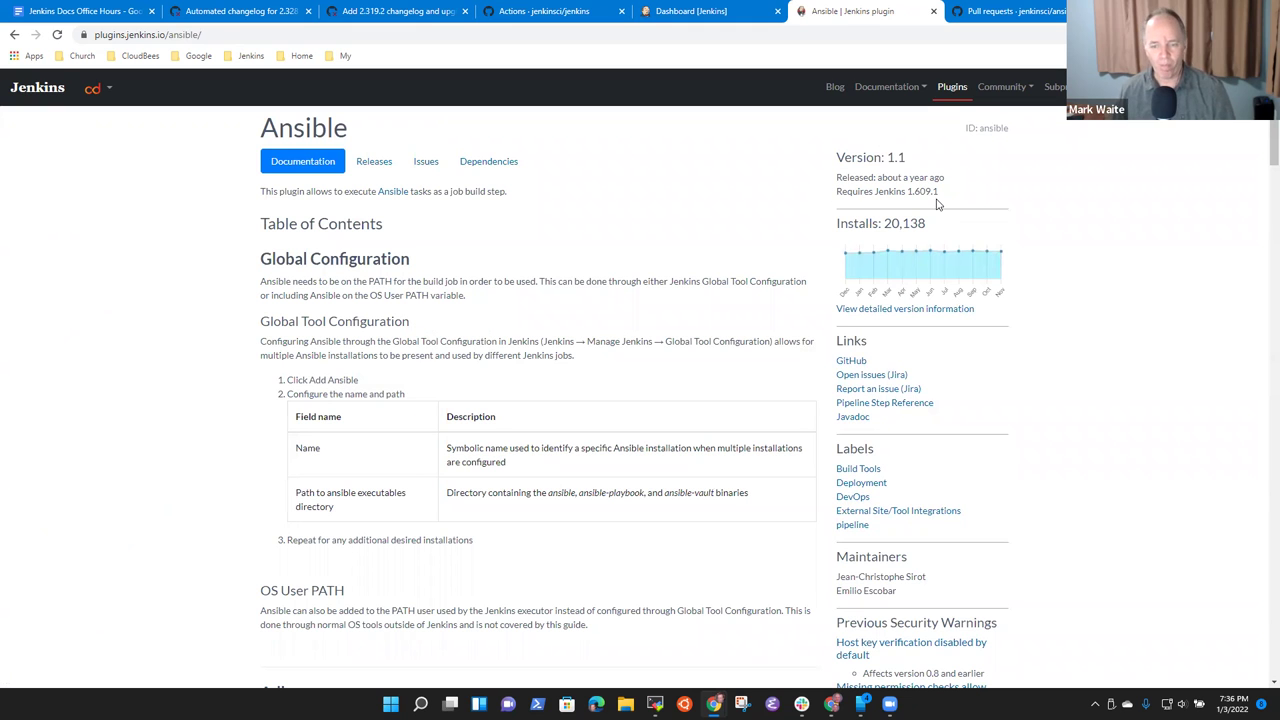
scroll(988, 537, "down", 2)
scroll(988, 537, "up", 2)
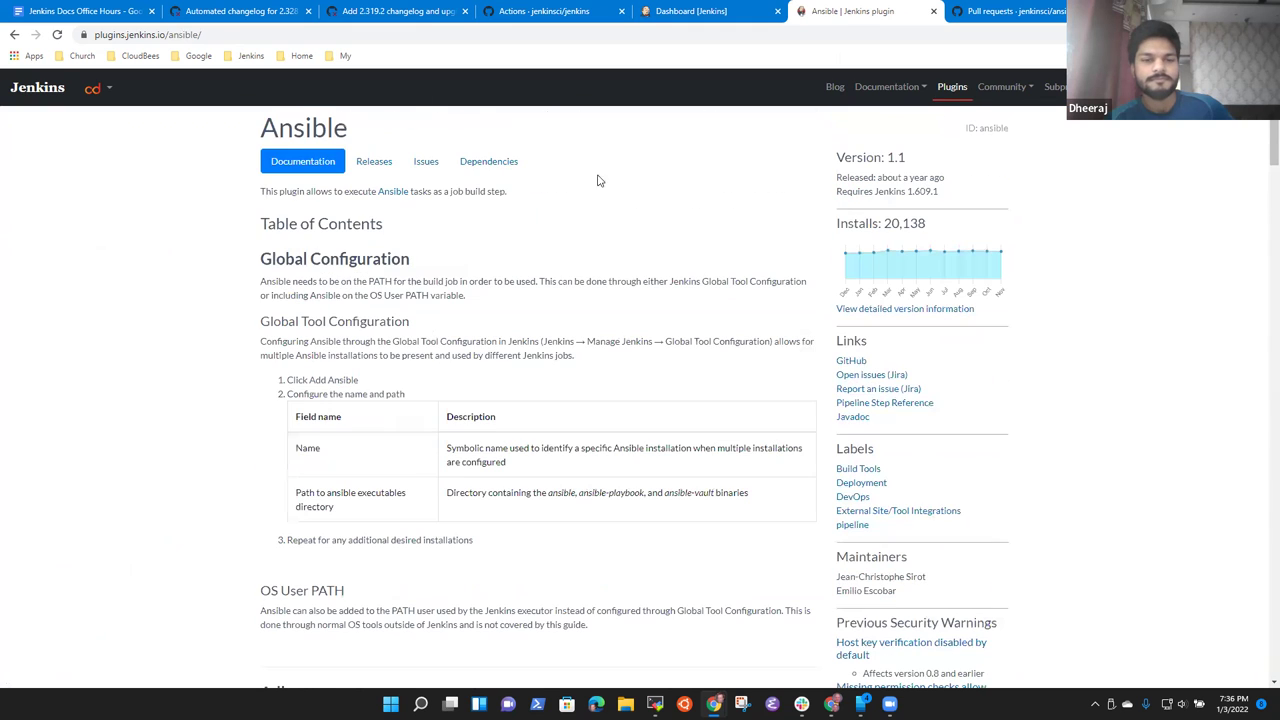
- Note the potential to adopt the Ansible plugin (not up for adoption); mention adopting 'Publish Over' too
left_click(403, 12)
left_click(196, 14)
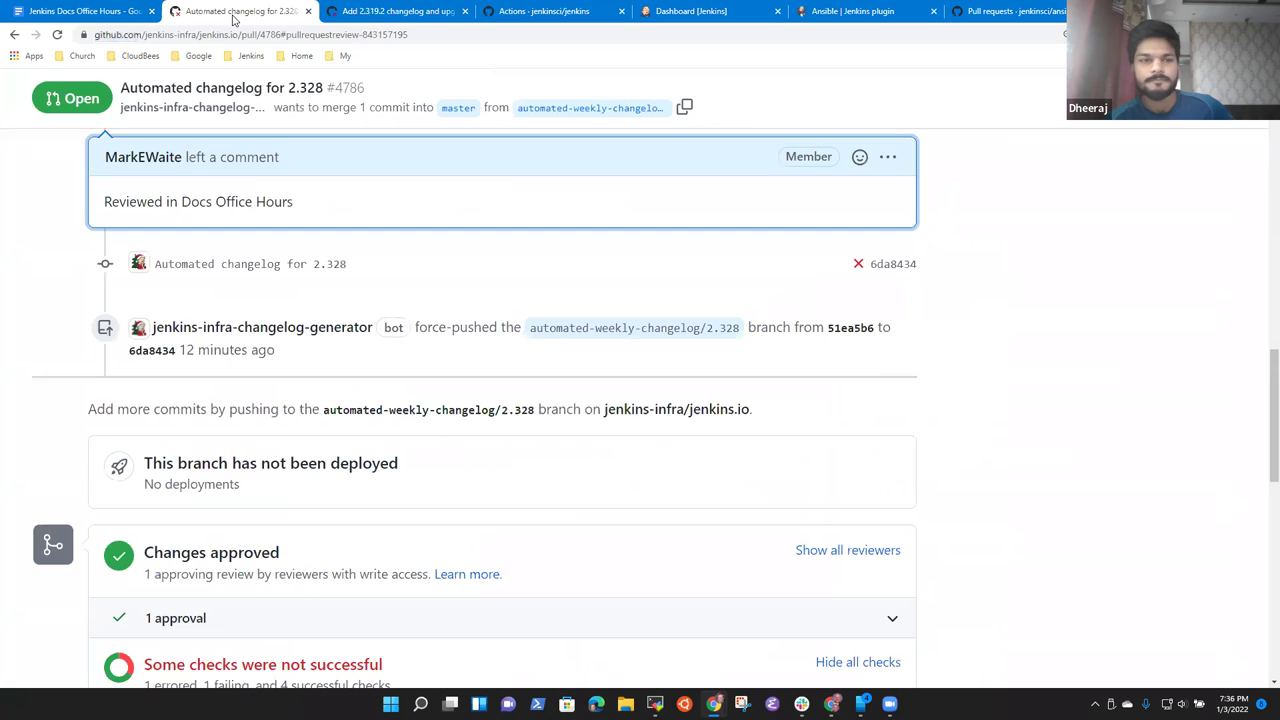
left_click(85, 11)
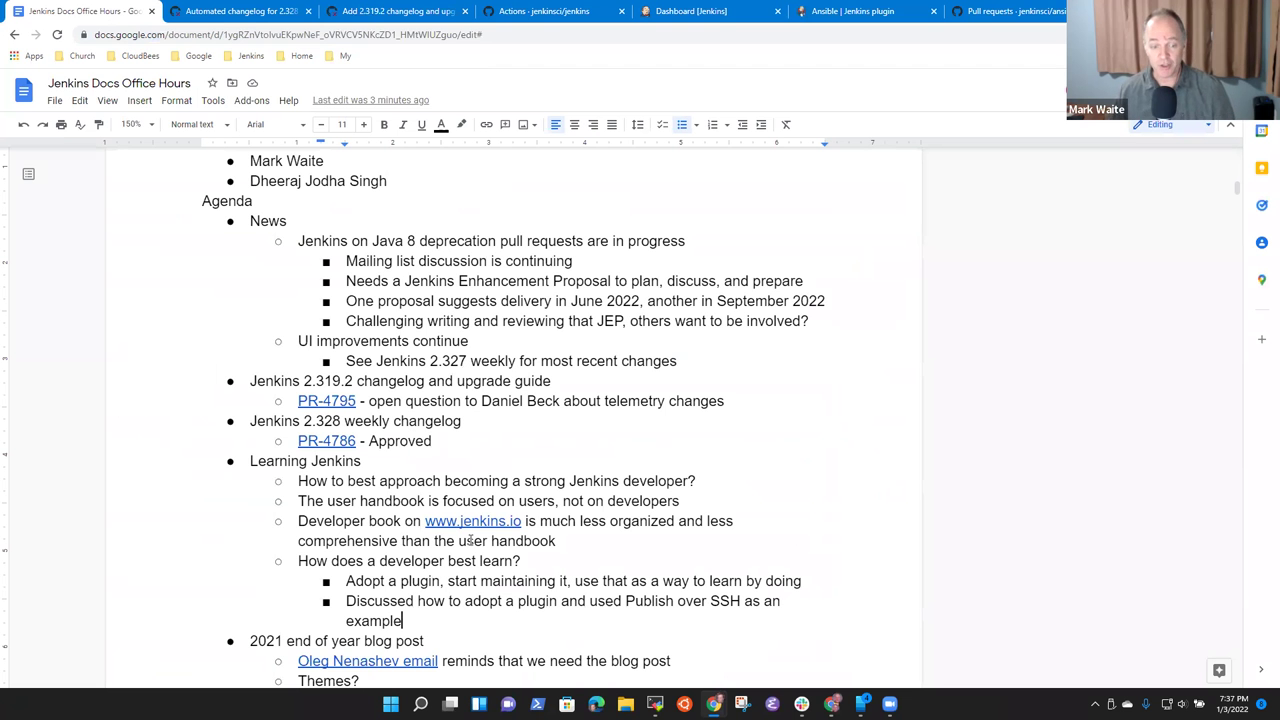
key("Return")
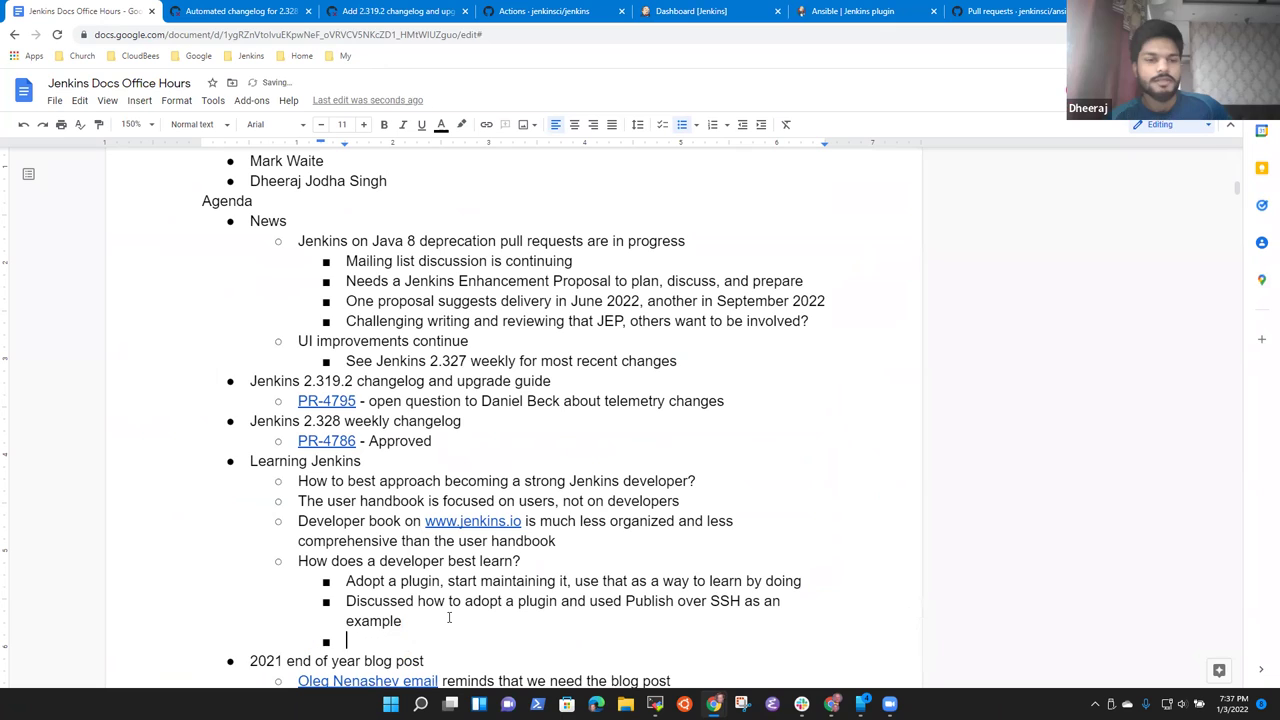
type("Discussed th")
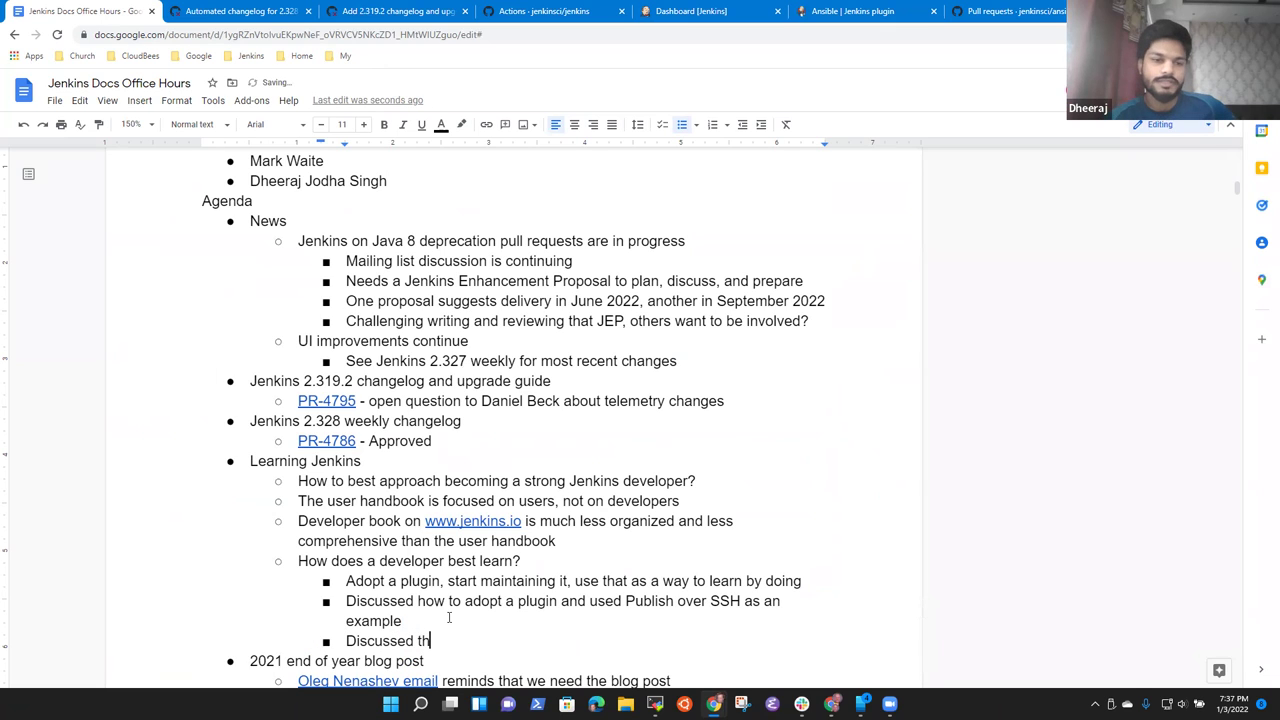
type("e potentio")
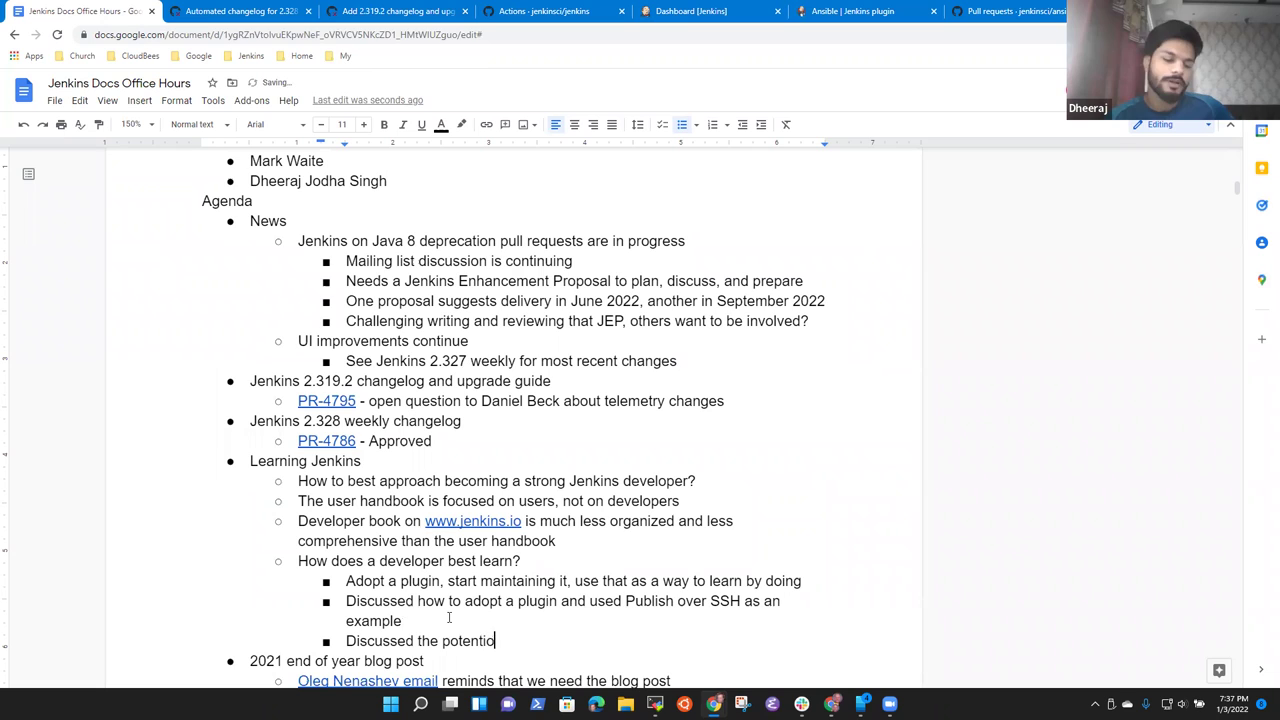
key("BackSpace")
type("al to adopt th")
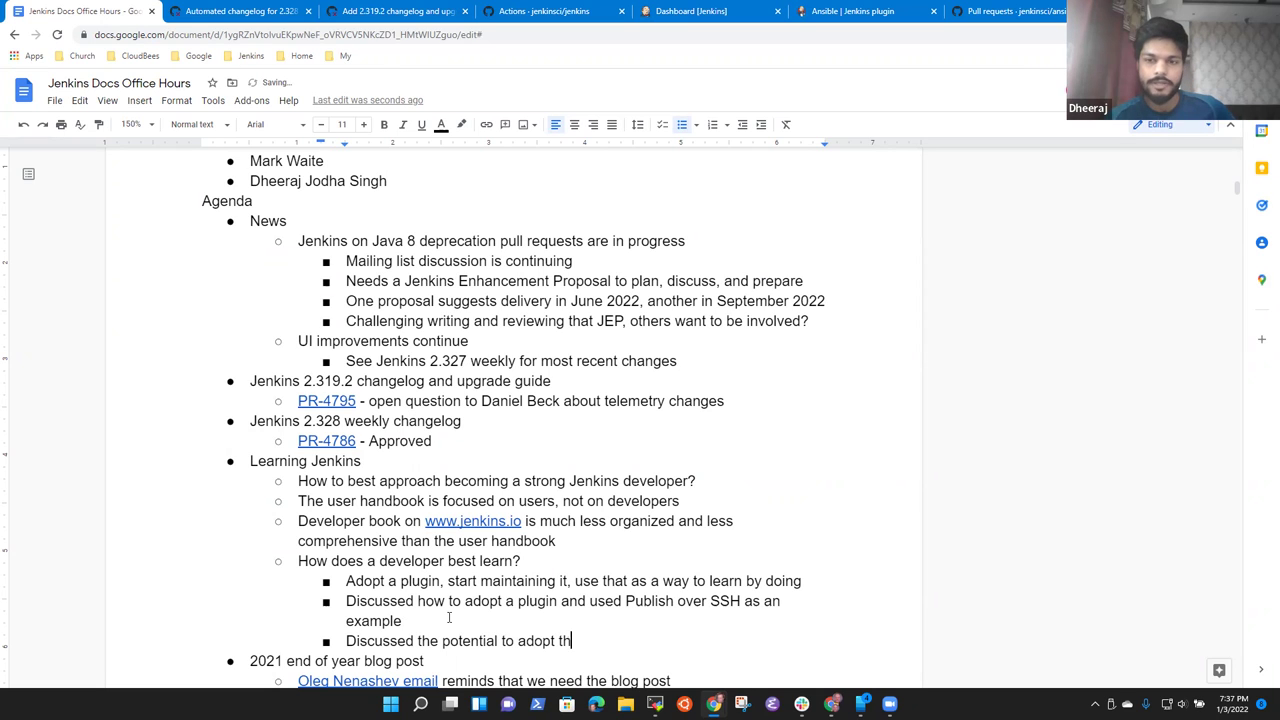
type("eAnsivl")
key("BackSpace")
key("BackSpace")
type("ble plugin")
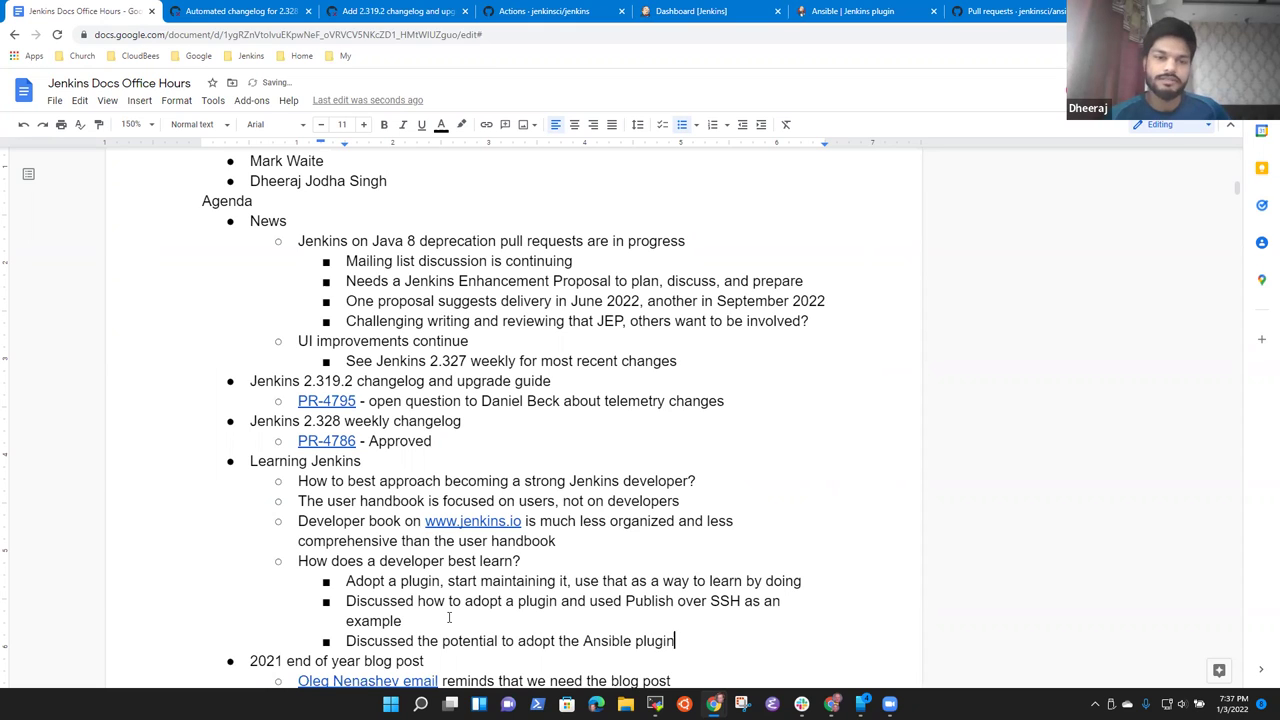
type(" (not up for adoption")
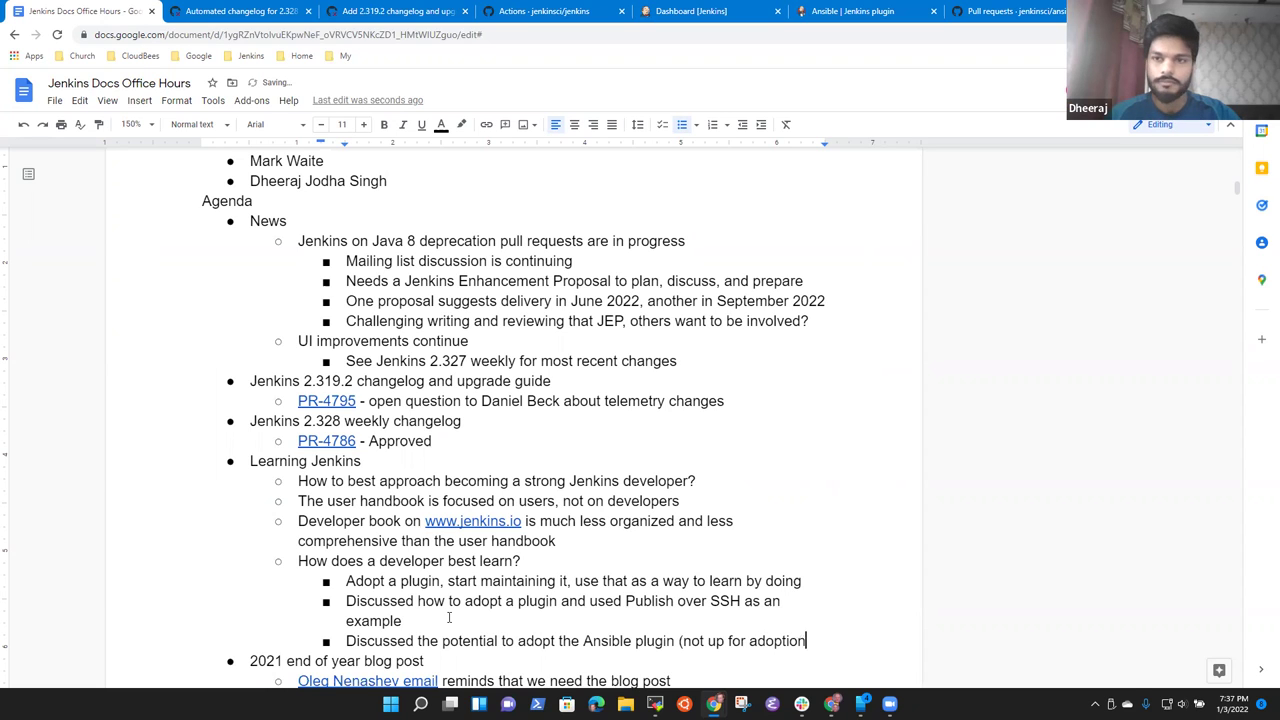
type(")")
left_click(449, 617)
type(", co")
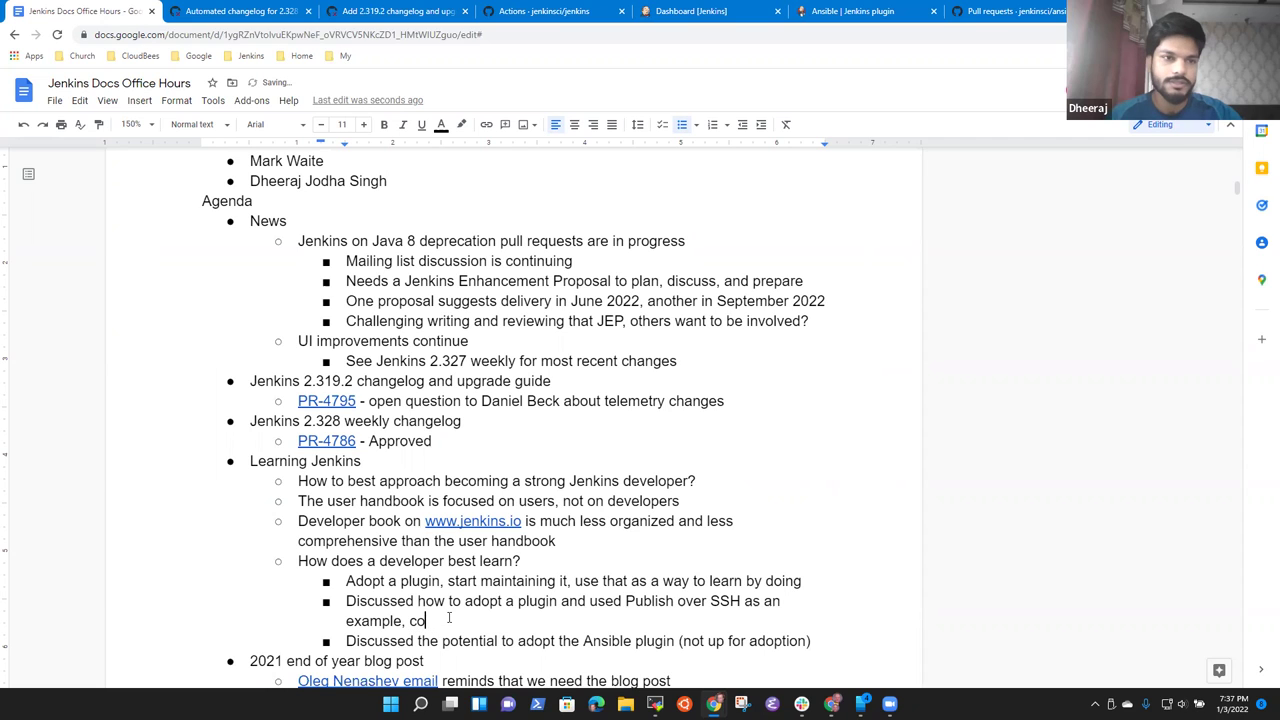
type("luld also a")
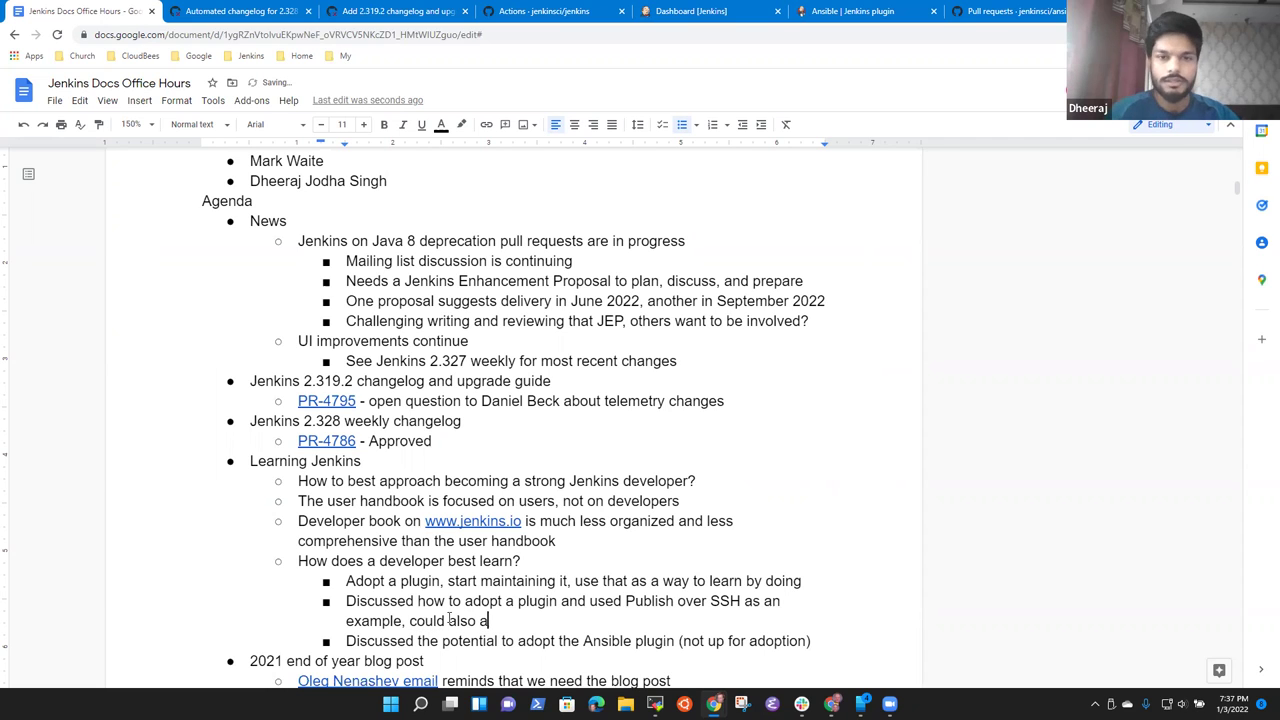
type("dopt the “")
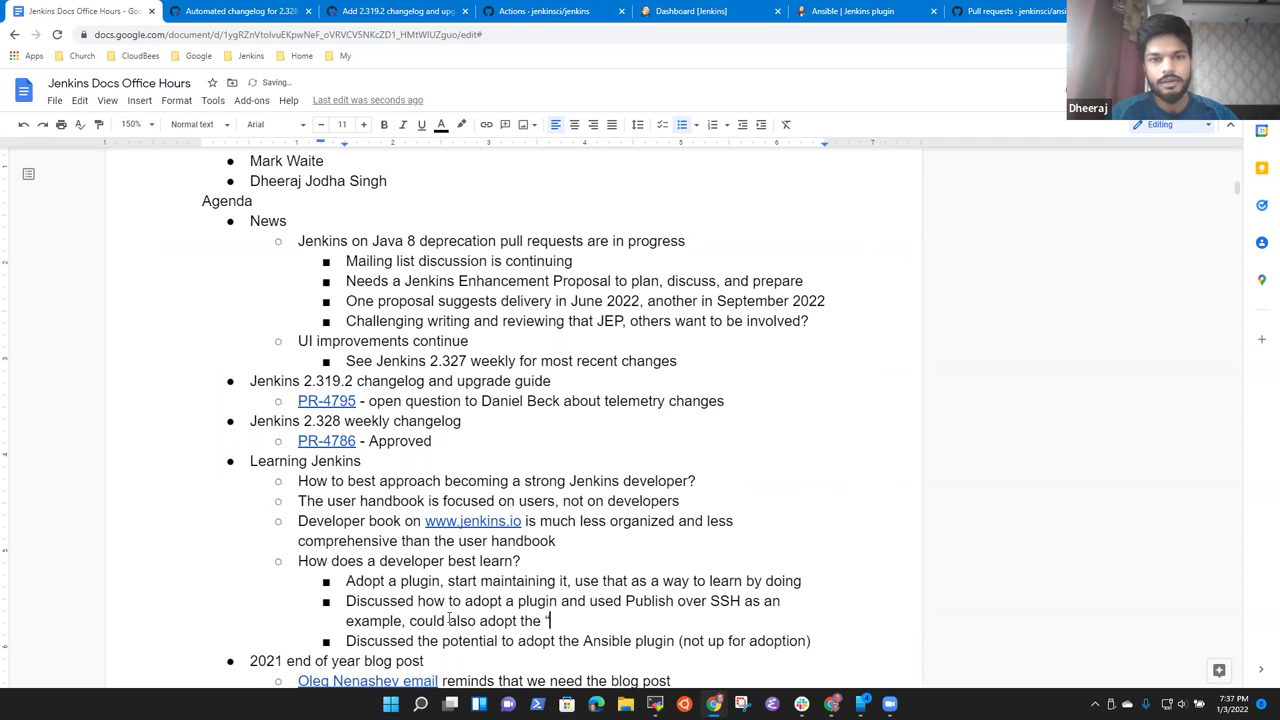
type("Publish Over\"")
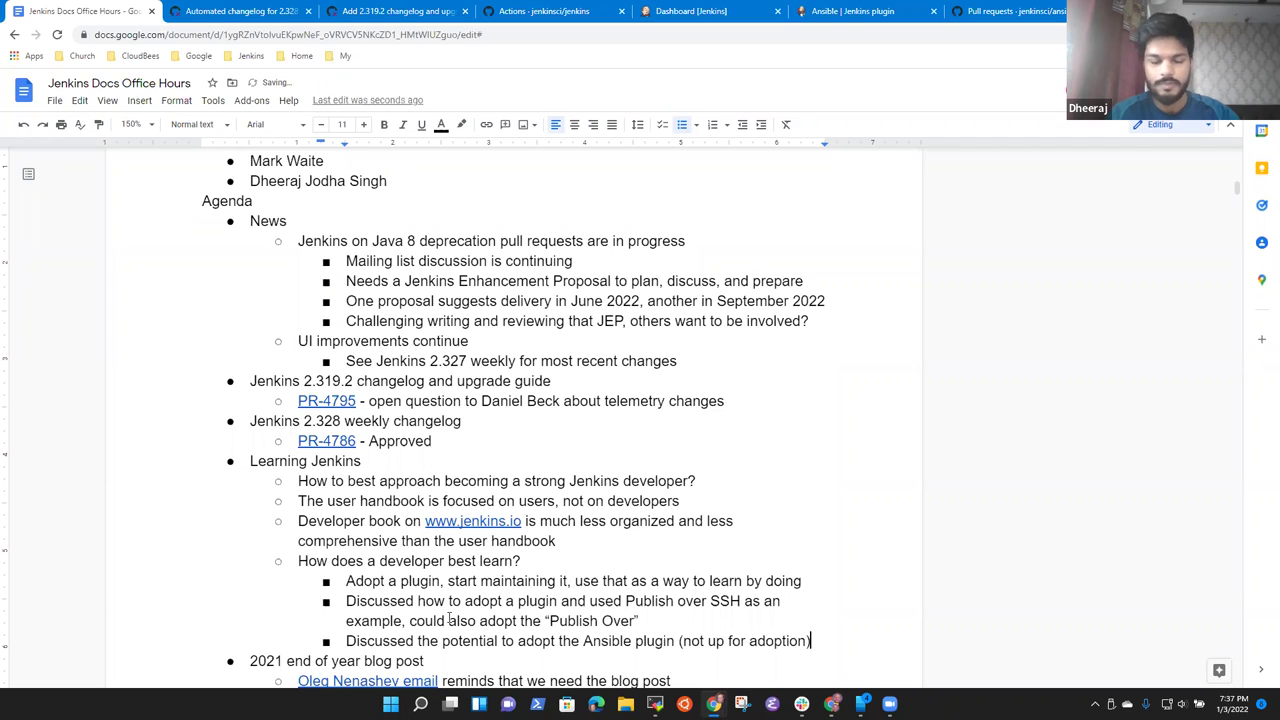
- Add an outdented bullet 'Jenkins the Definitive Guide'
key("Return")
key("shift+Tab")
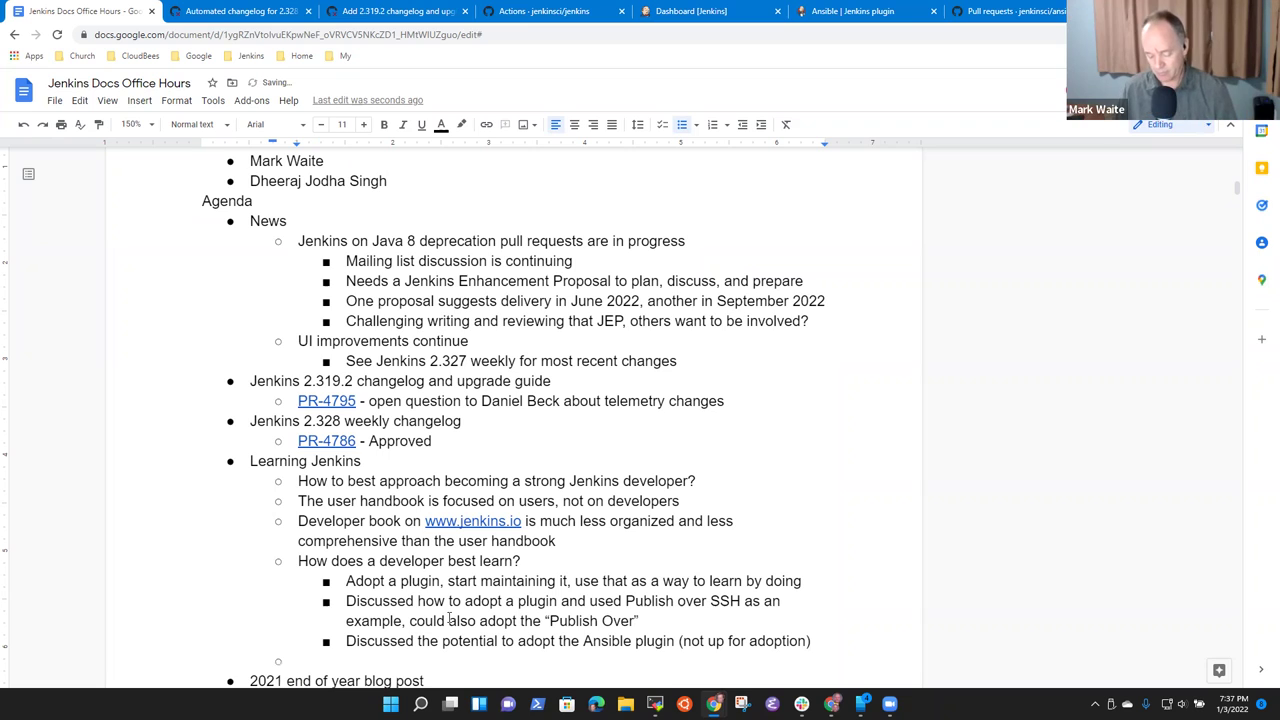
type("Jenkins ")
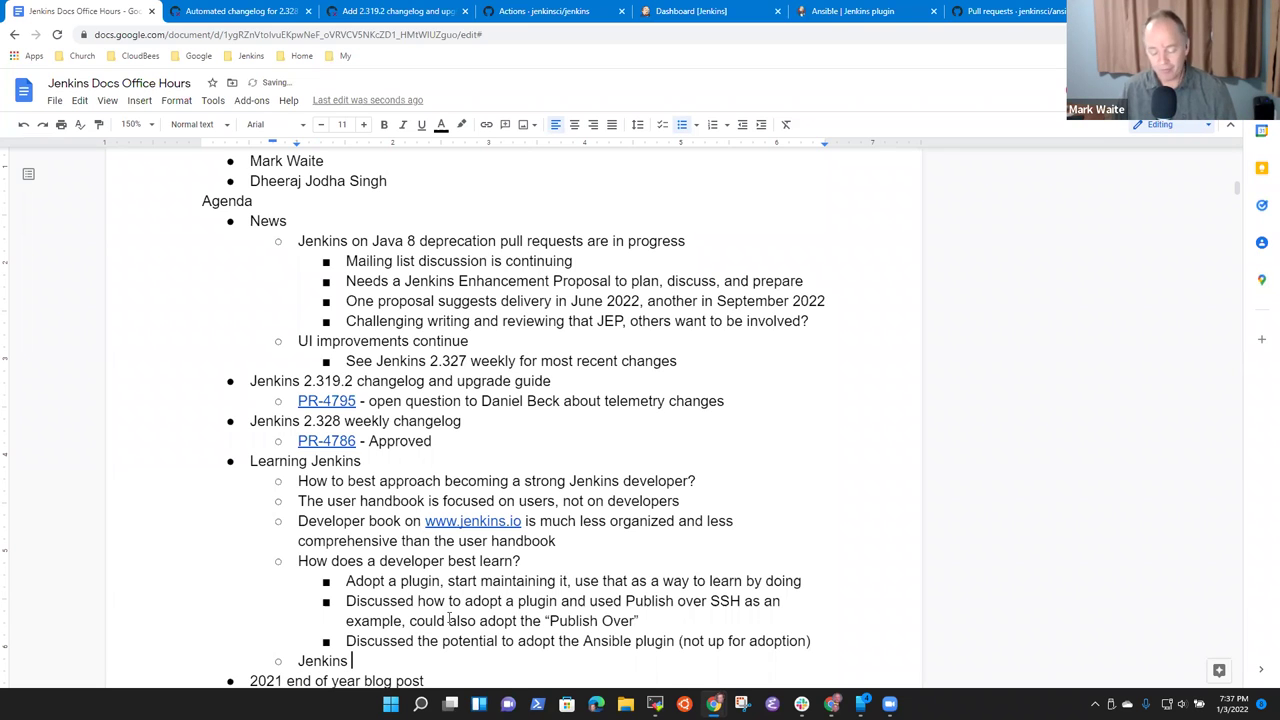
type("the Definition")
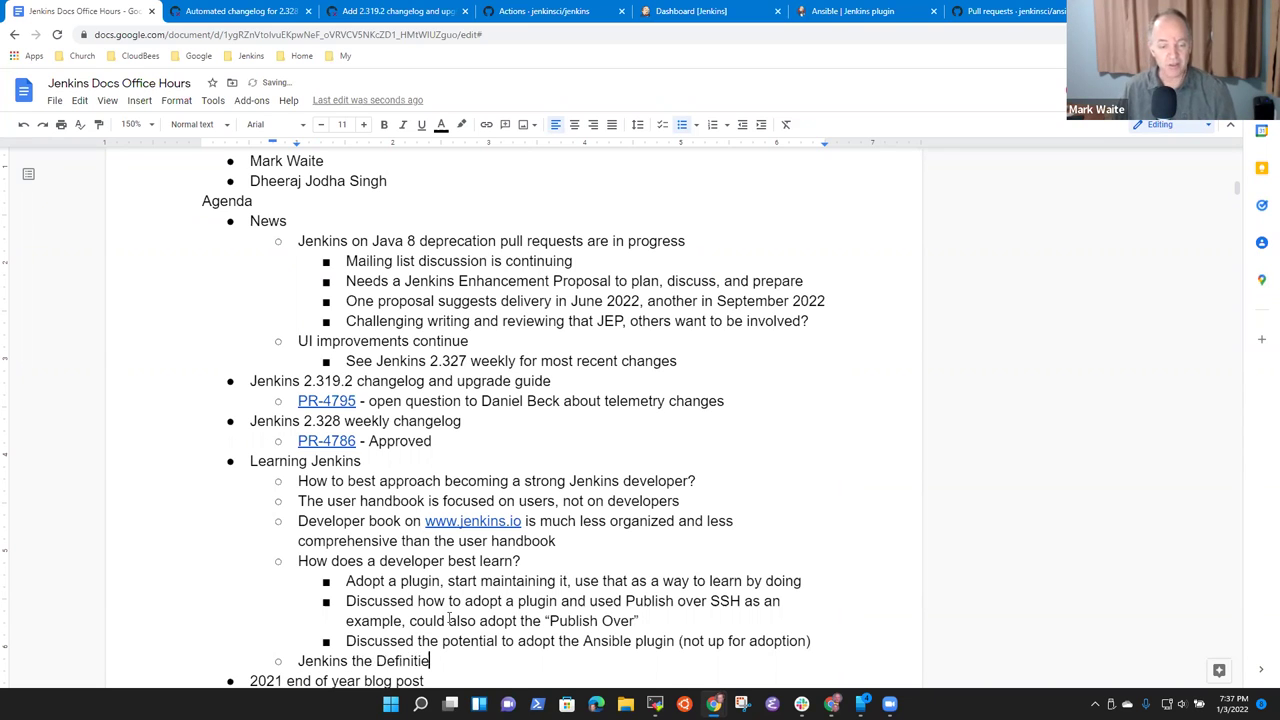
key("BackSpace")
key("BackSpace")
key("BackSpace")
type("ive")
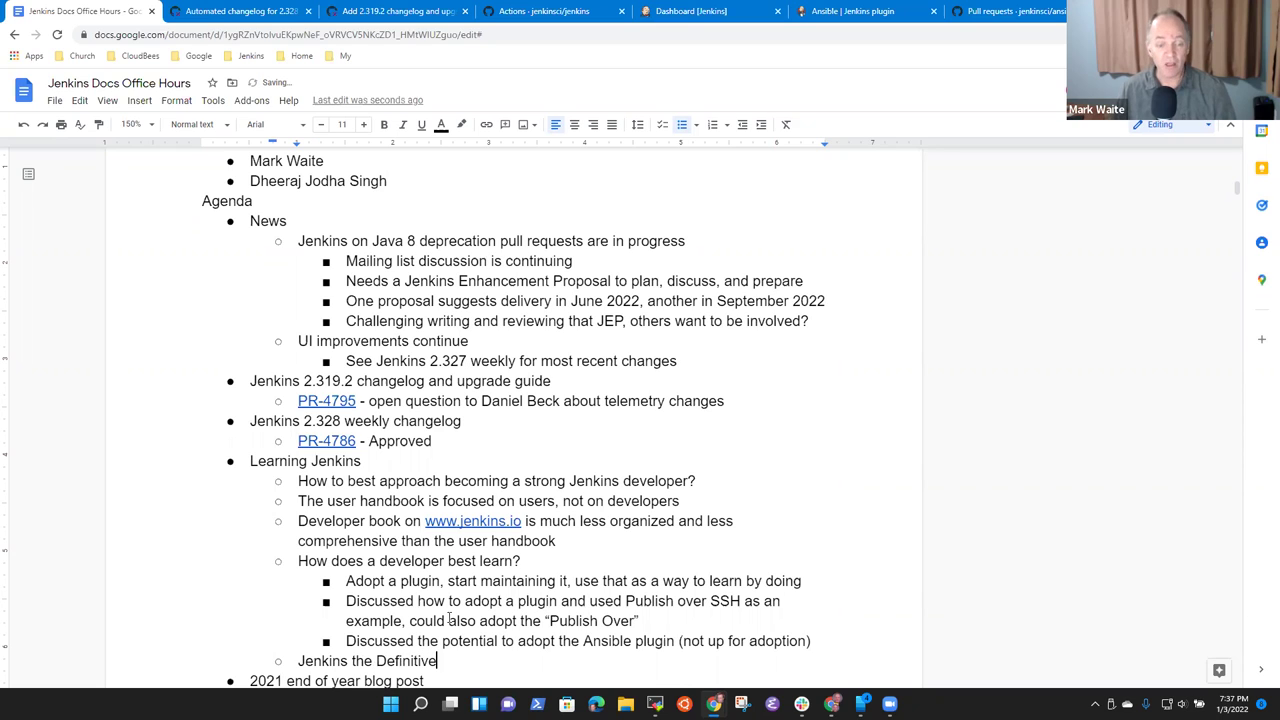
type(" Guide")
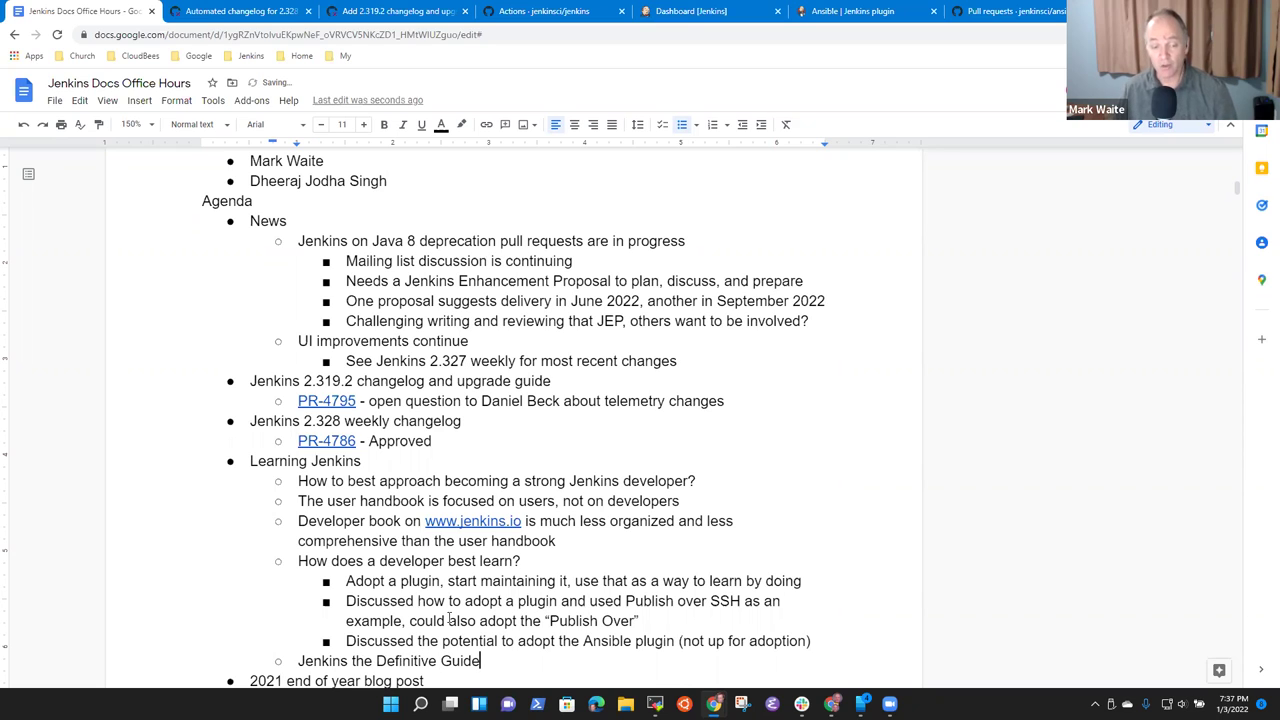
key("shift+End")
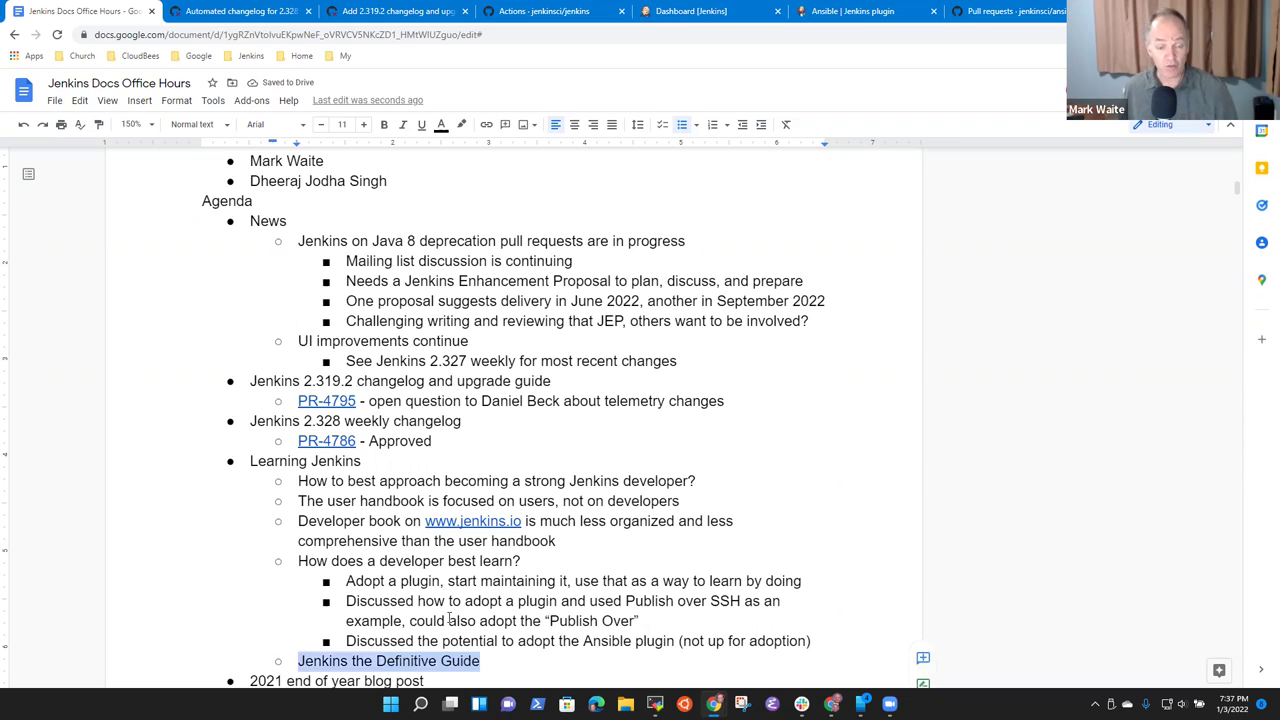
key("End")
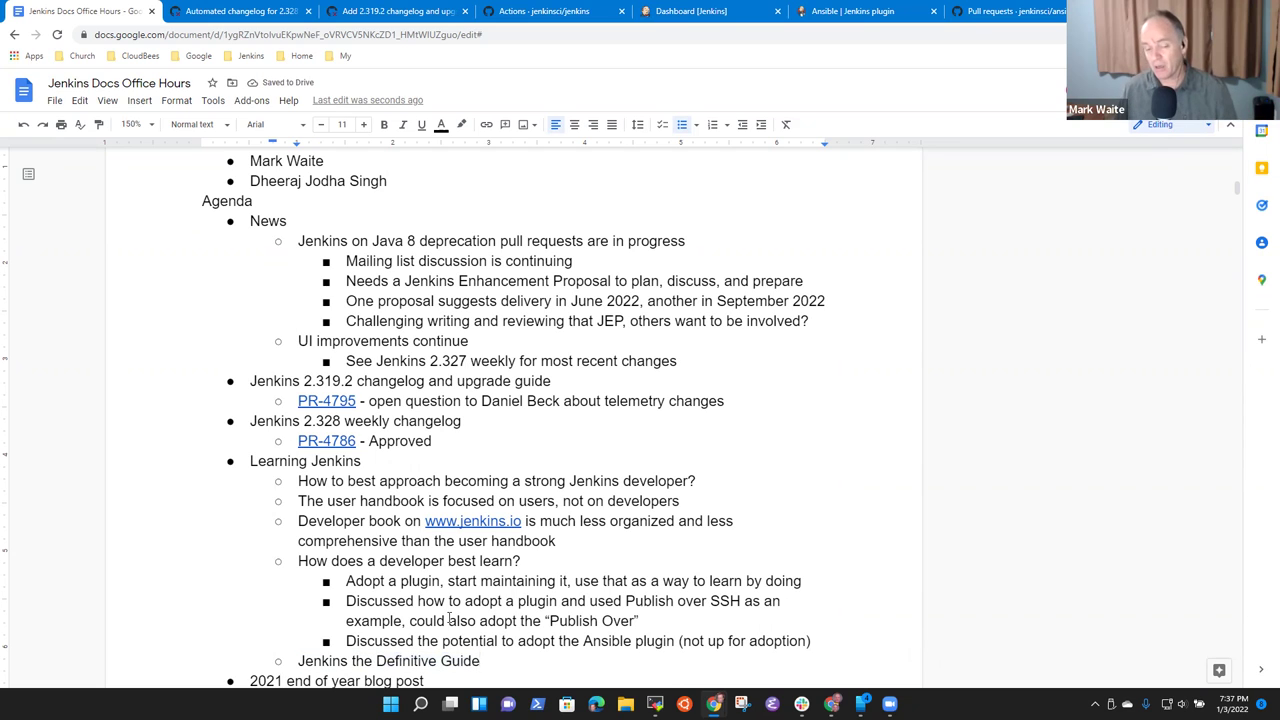
- Note a newly released Jenkins Administration book, nested 'Cloud administration and crossing firewalls as needed'
key("Return")
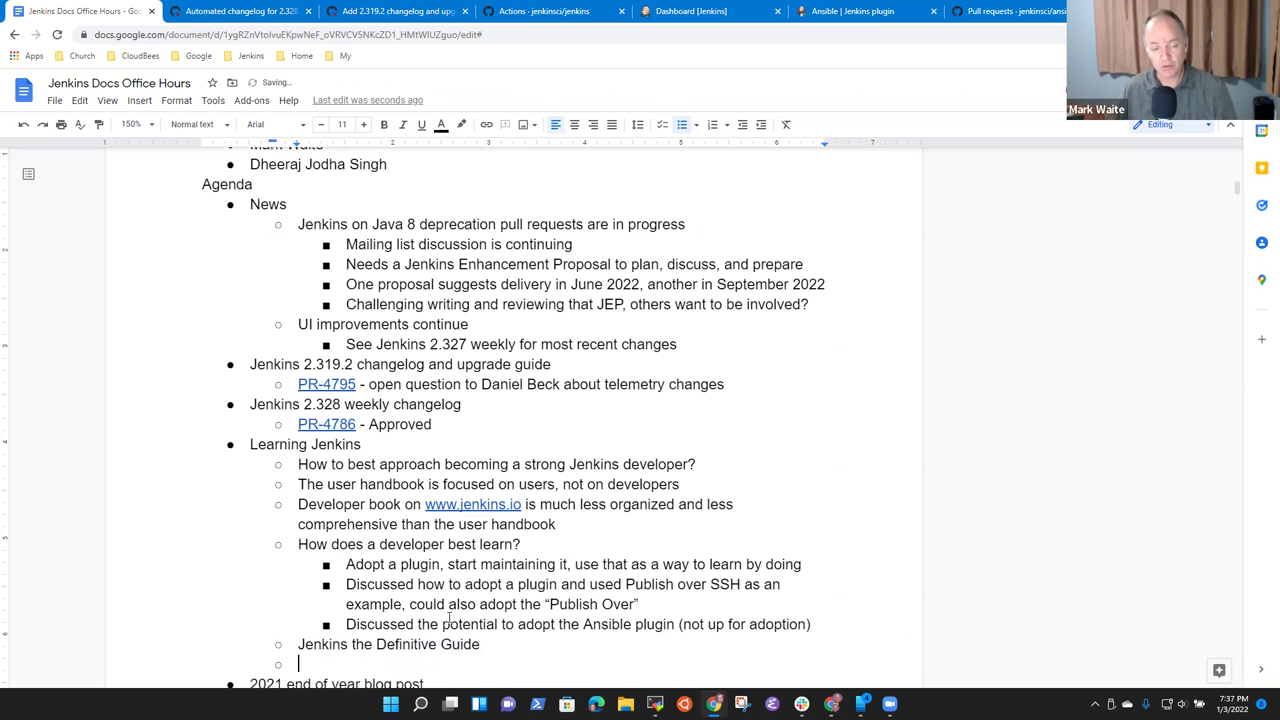
type("Same")
type("Gleske jus")
type("t released a")
type(" book on ")
type("Jenkins")
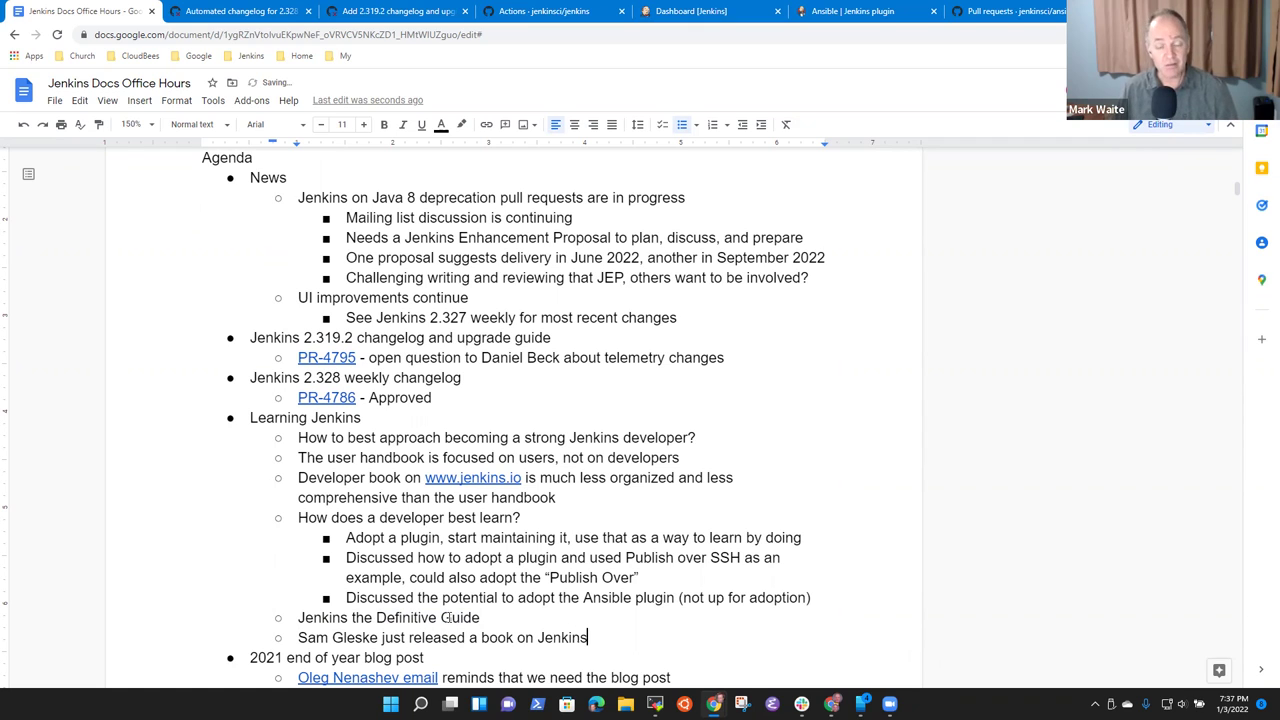
type(" Administration")
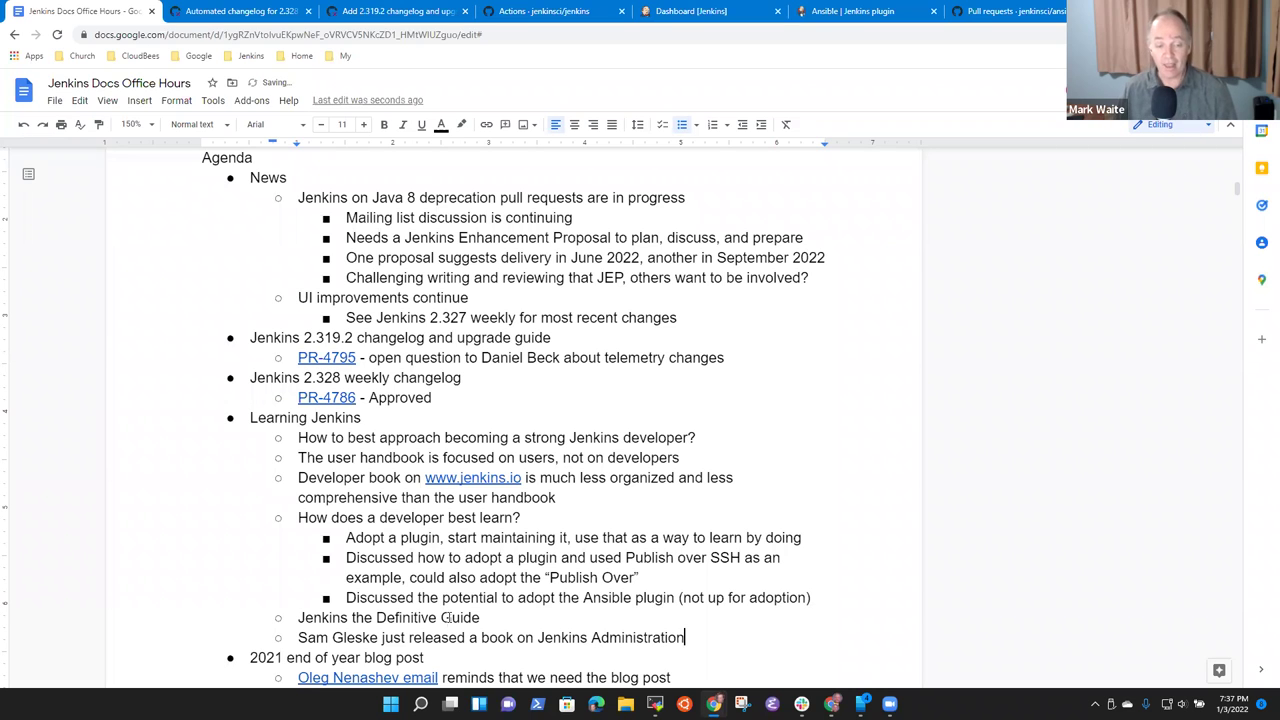
key("Return")
key("Tab")
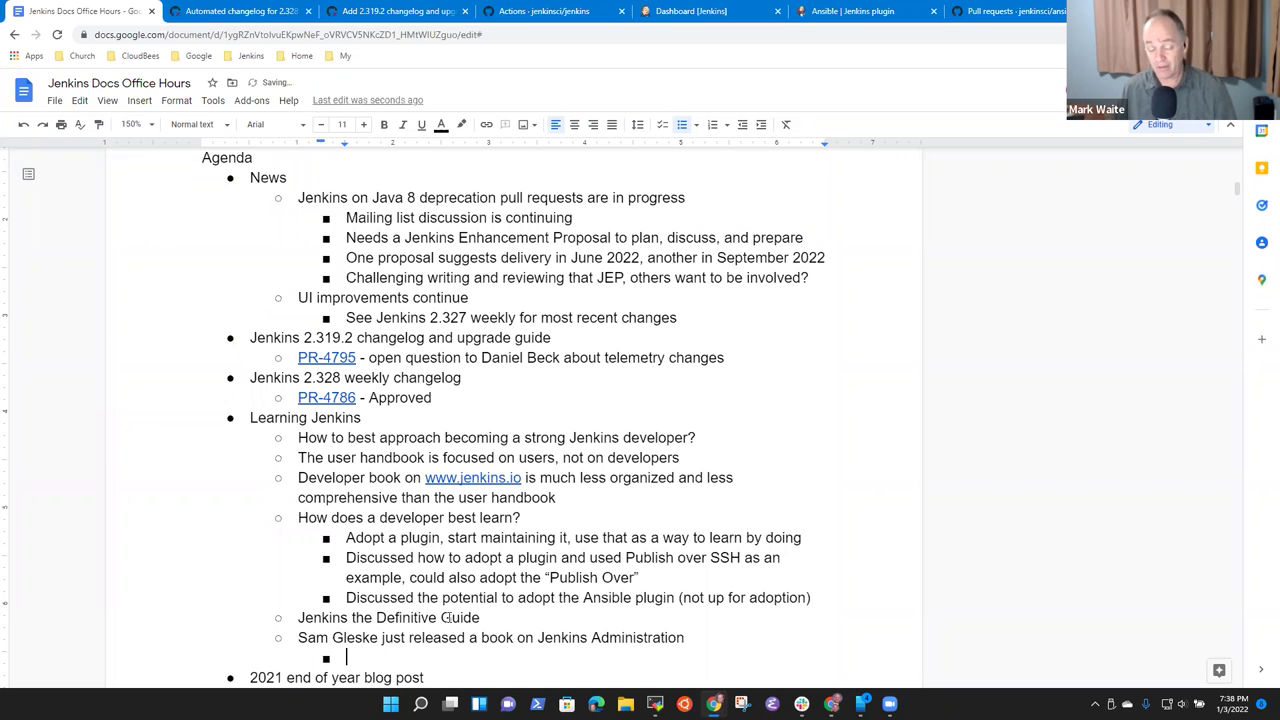
type("Cloud")
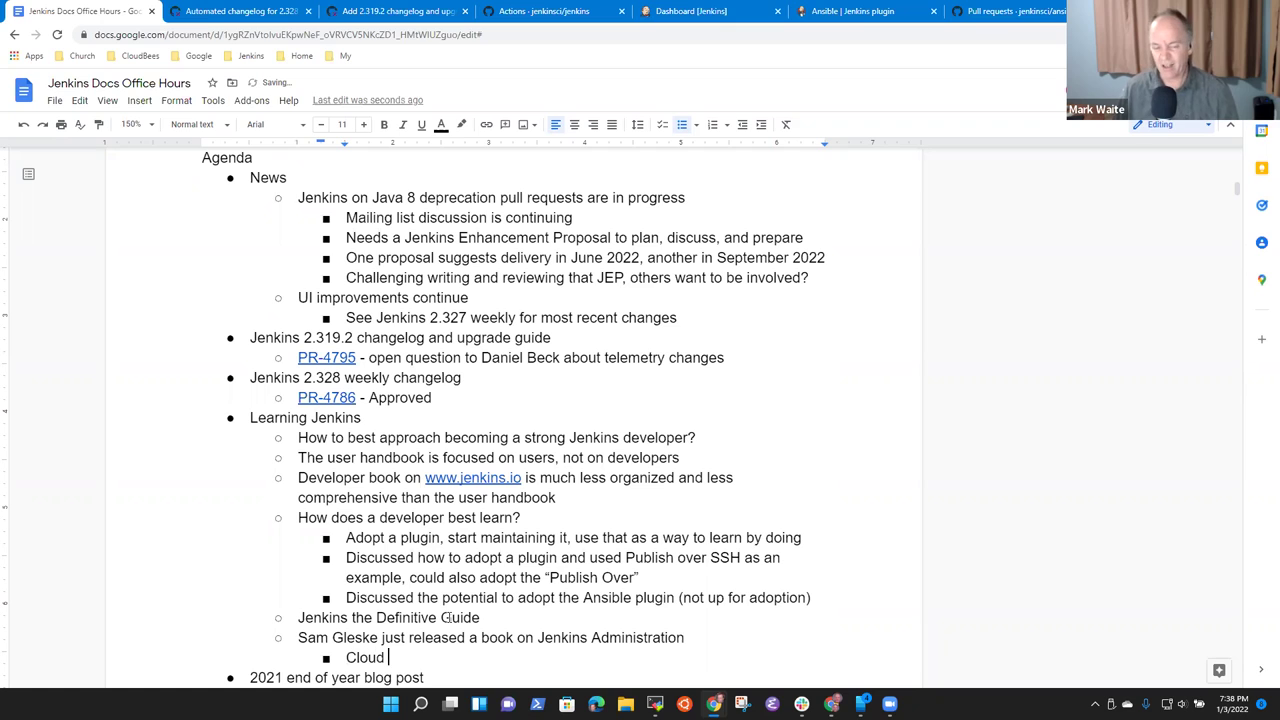
type(" administration")
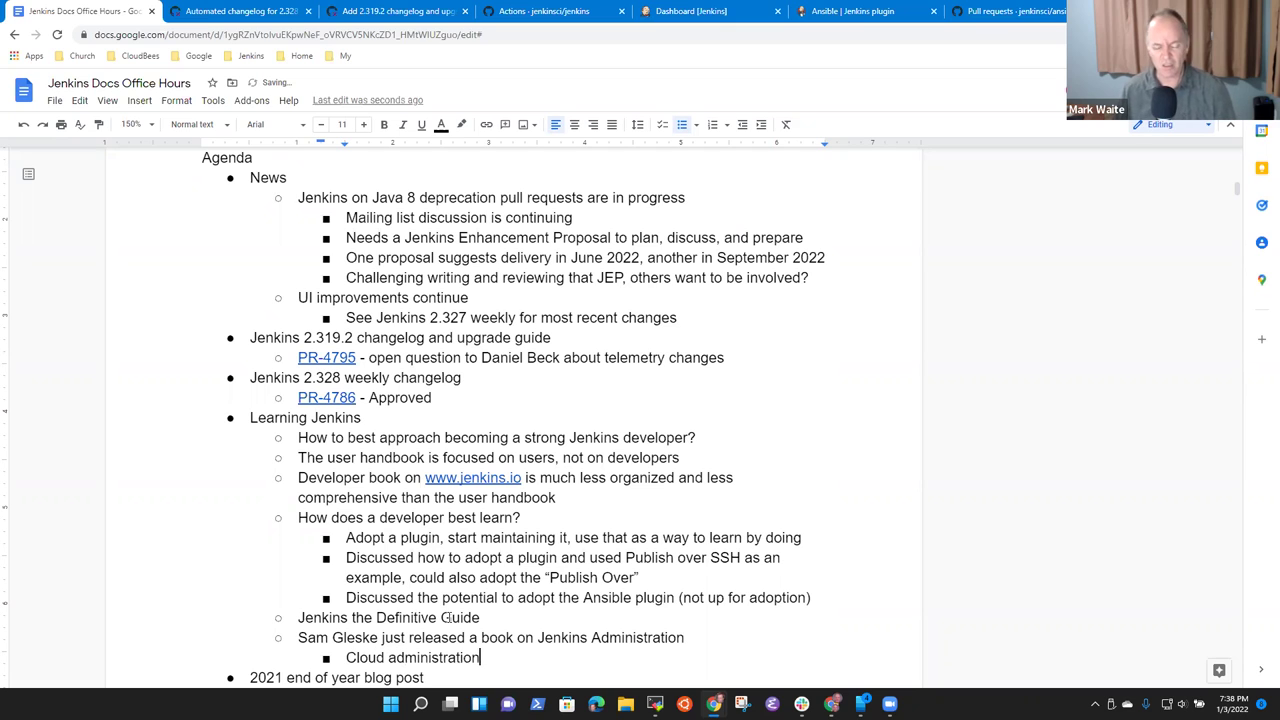
type(" and")
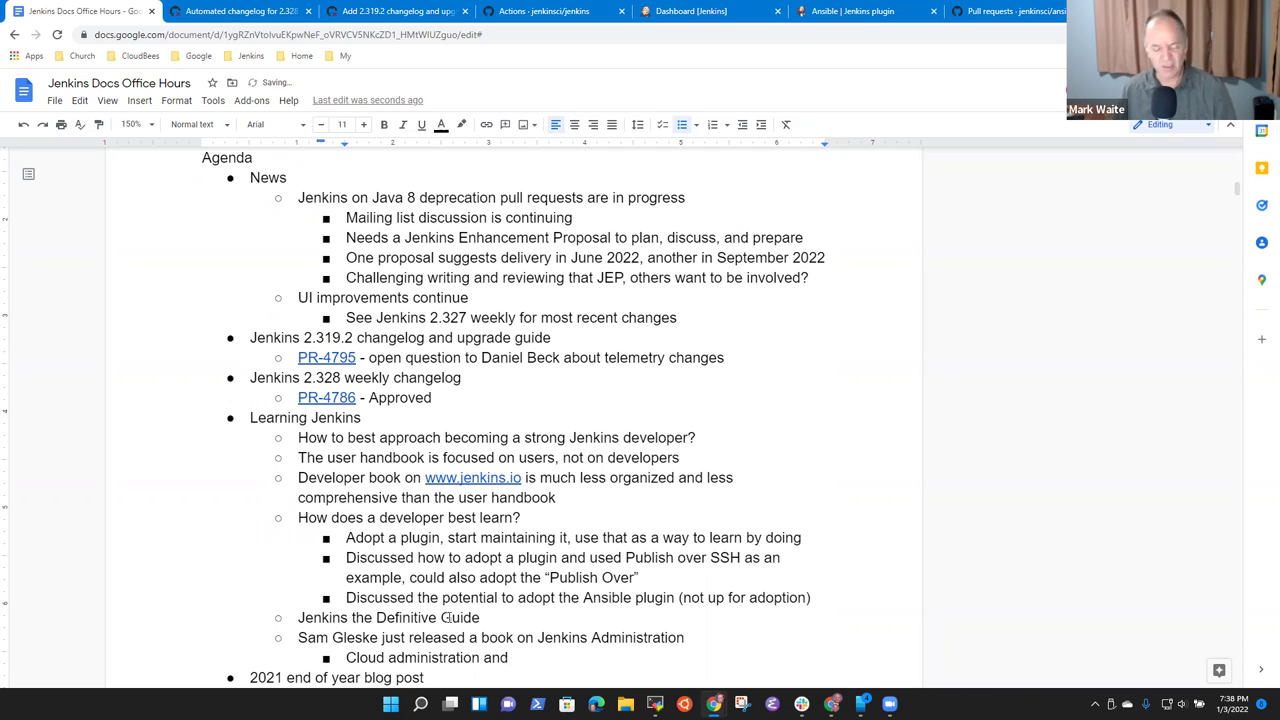
type(" crossing ")
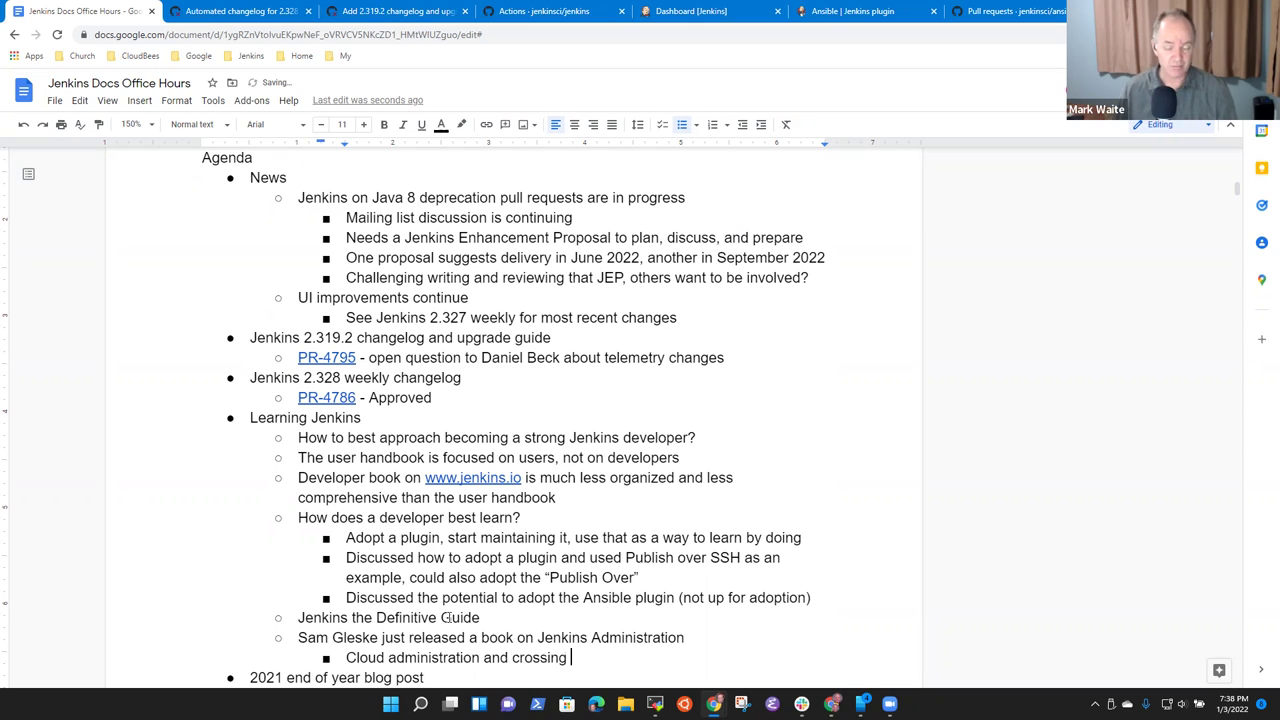
type("firewalls ")
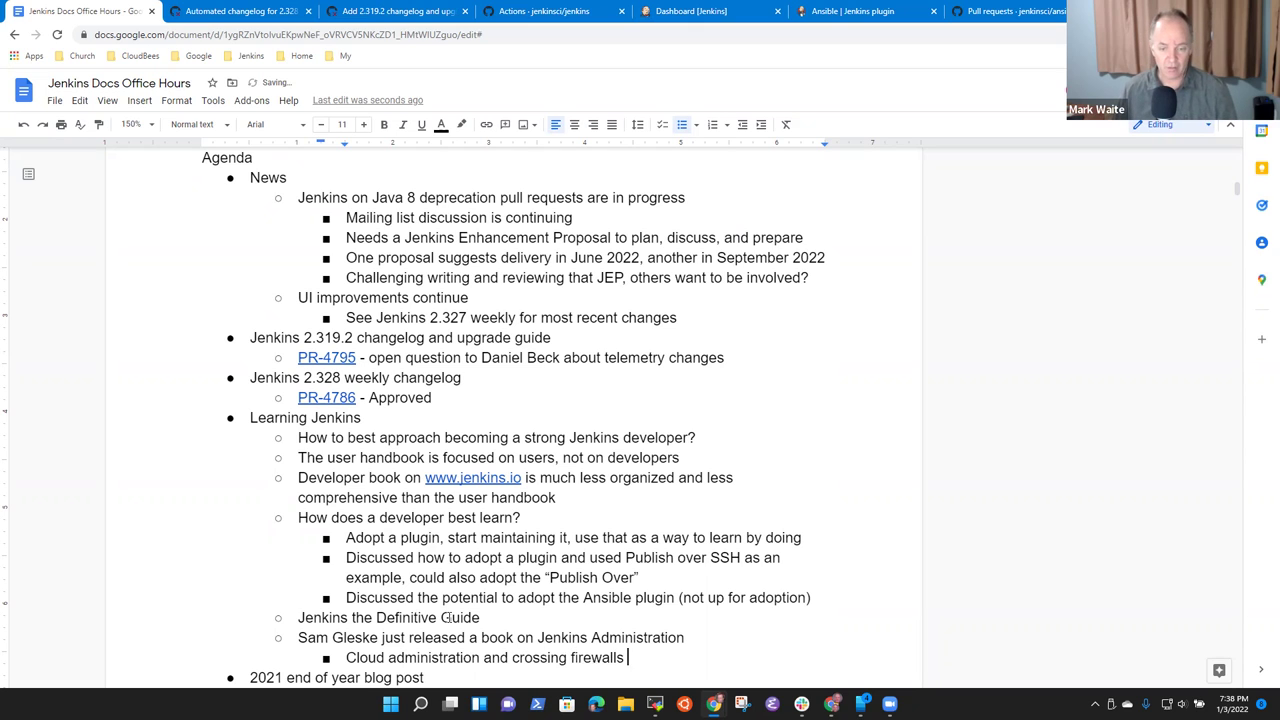
type("as needed")
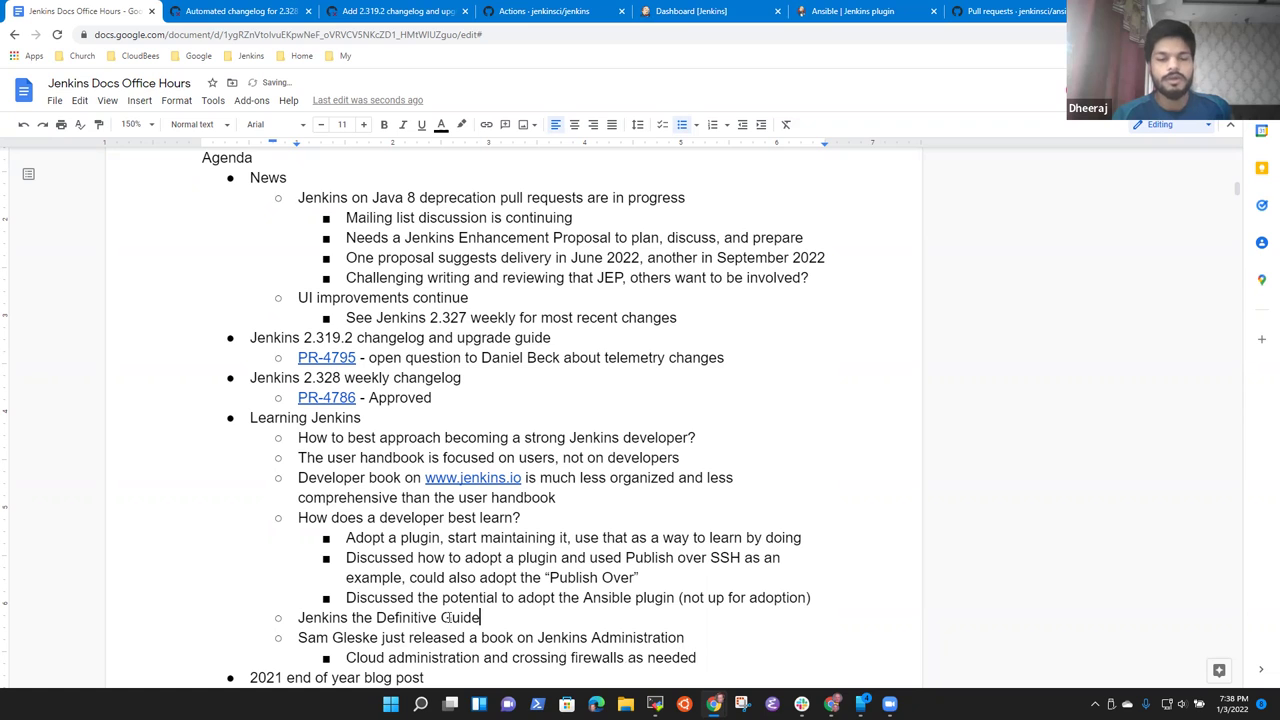
- Select and review the Definitive Guide and Administration book lines, ending at the line end
triple_click(449, 617)
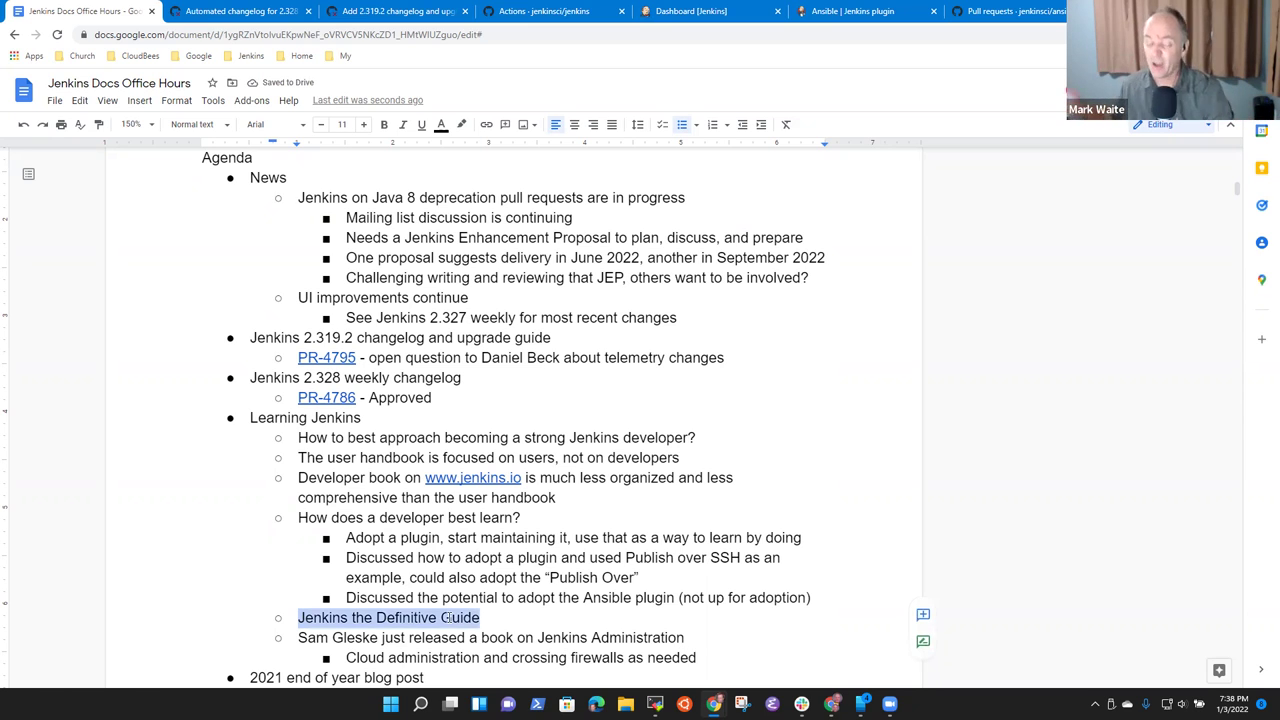
key("Down")
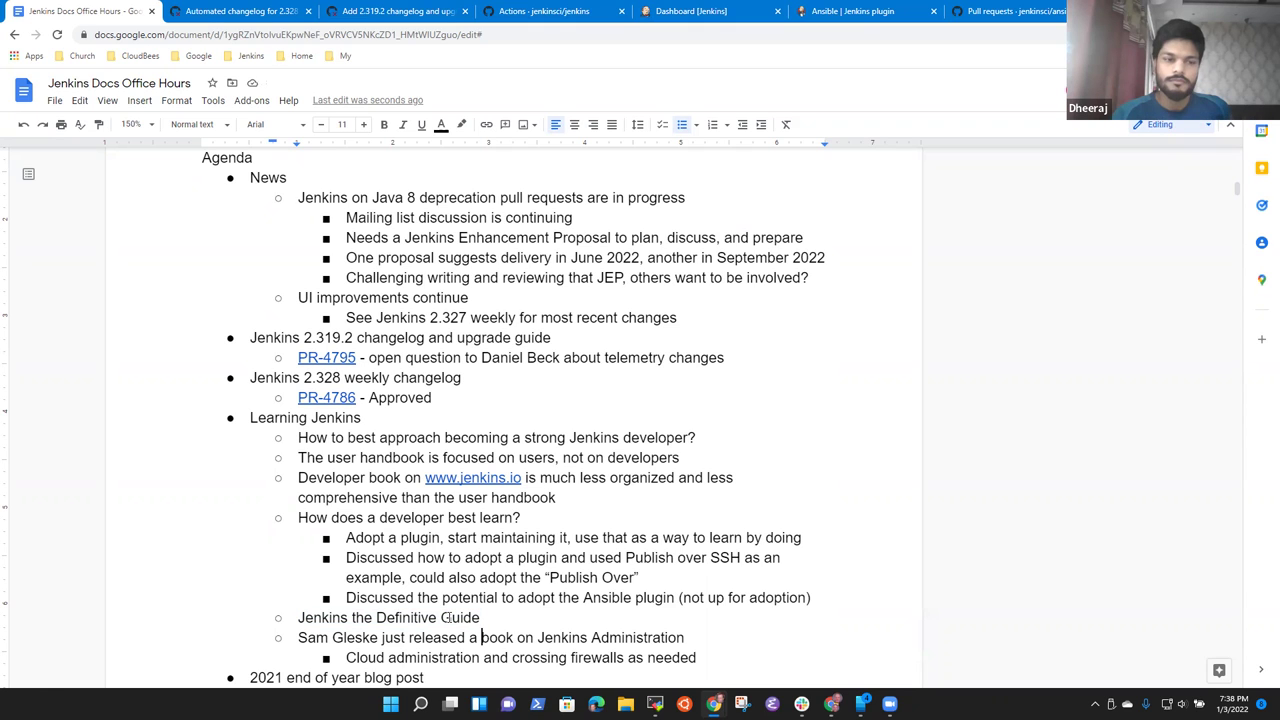
key("shift+End")
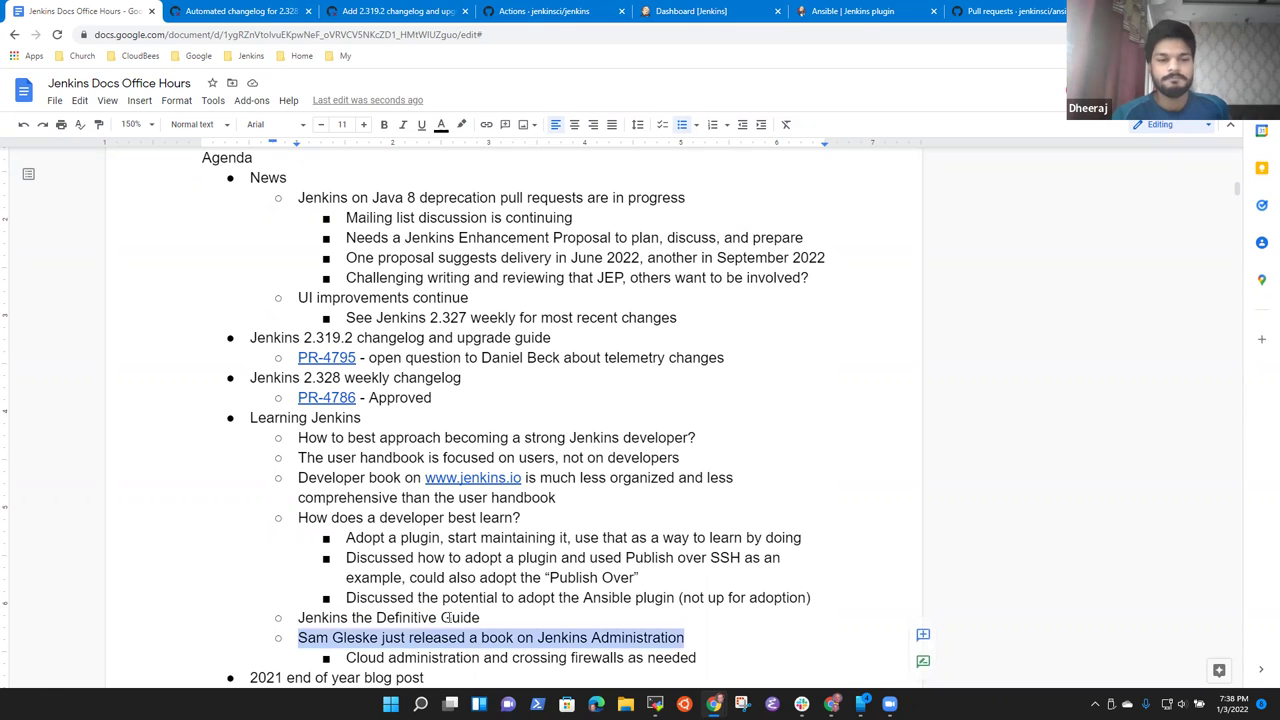
key("Up")
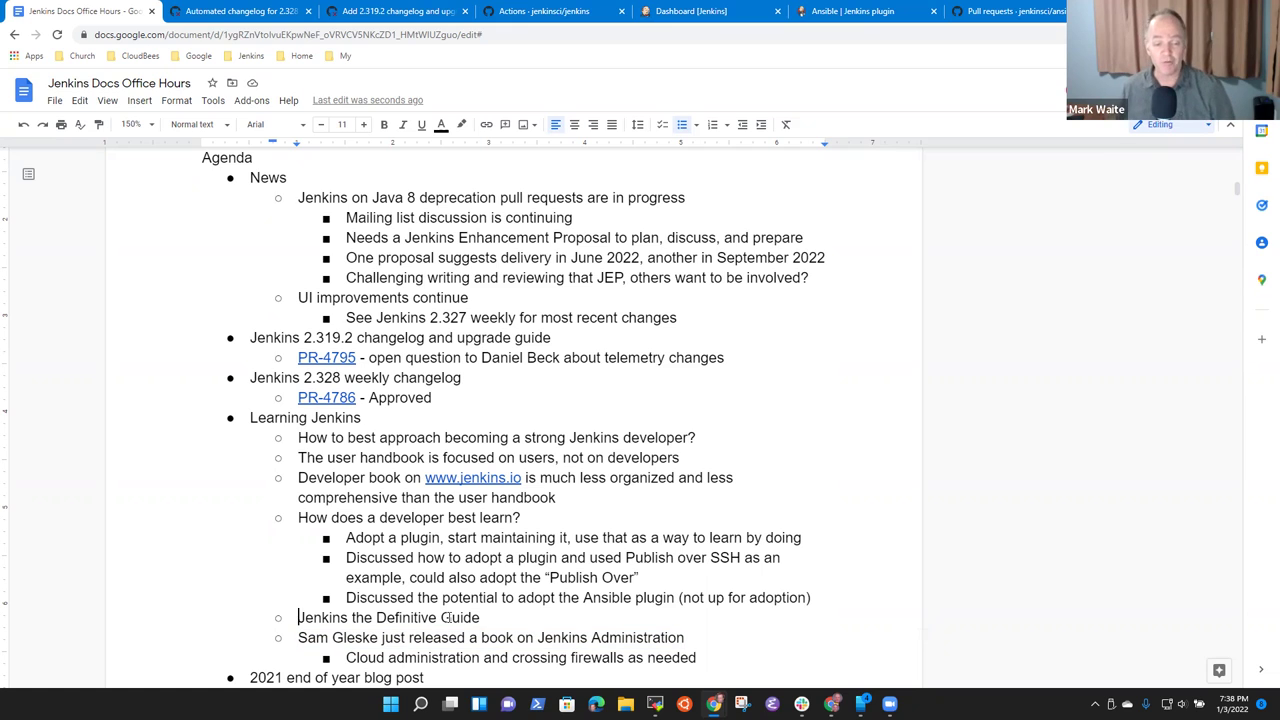
key("Down")
key("shift+End")
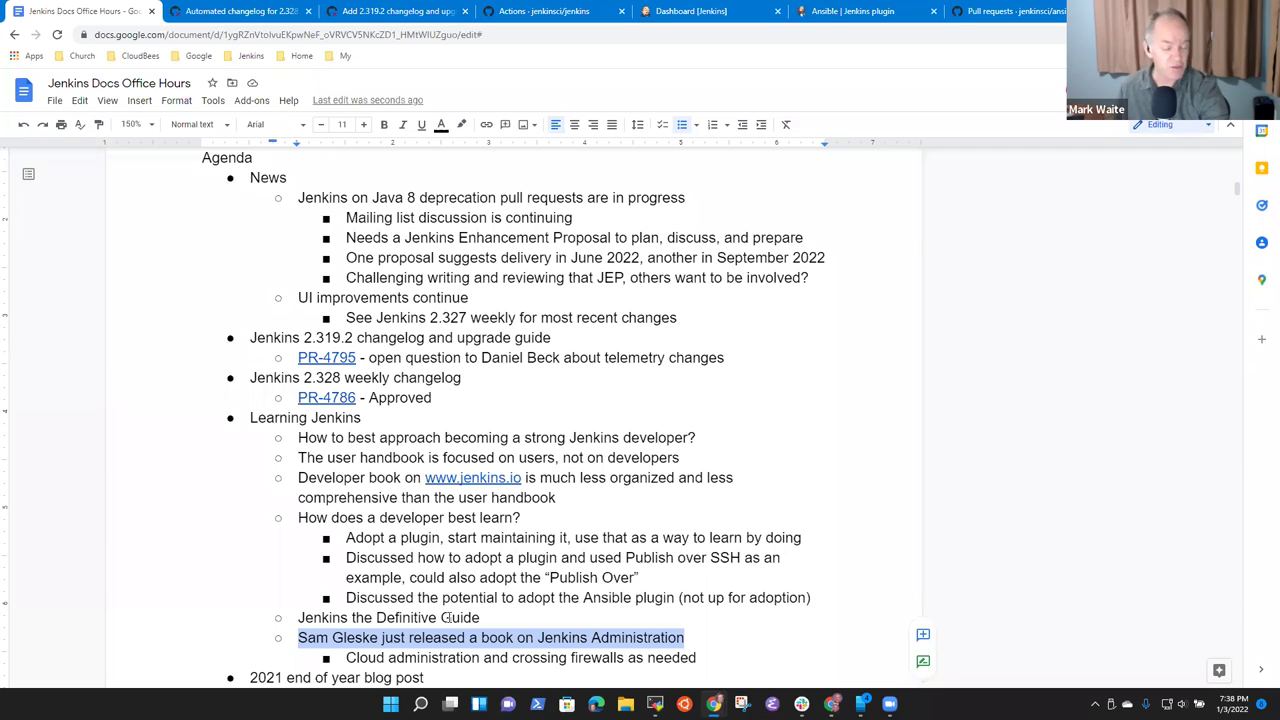
key("Up")
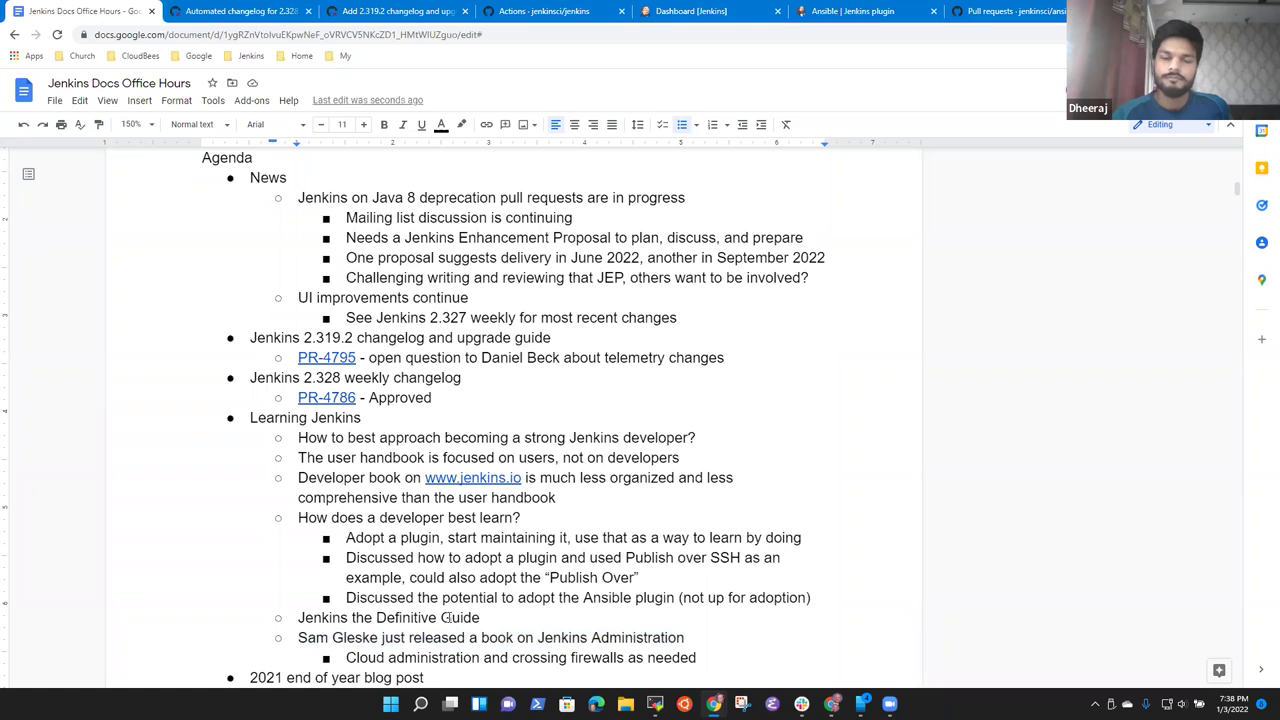
key("Down")
key("End")
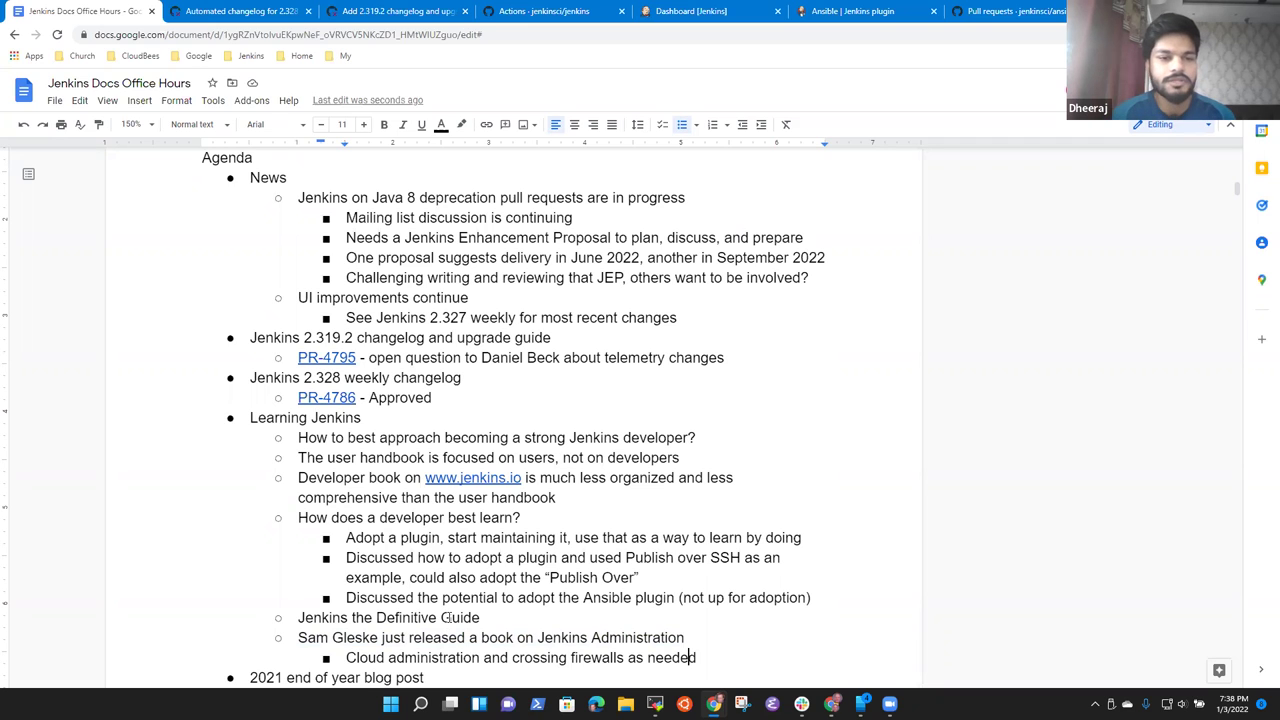
- Turn off Print layout in the View menu so the notes show continuously without page gaps
scroll(447, 617, "down", 1)
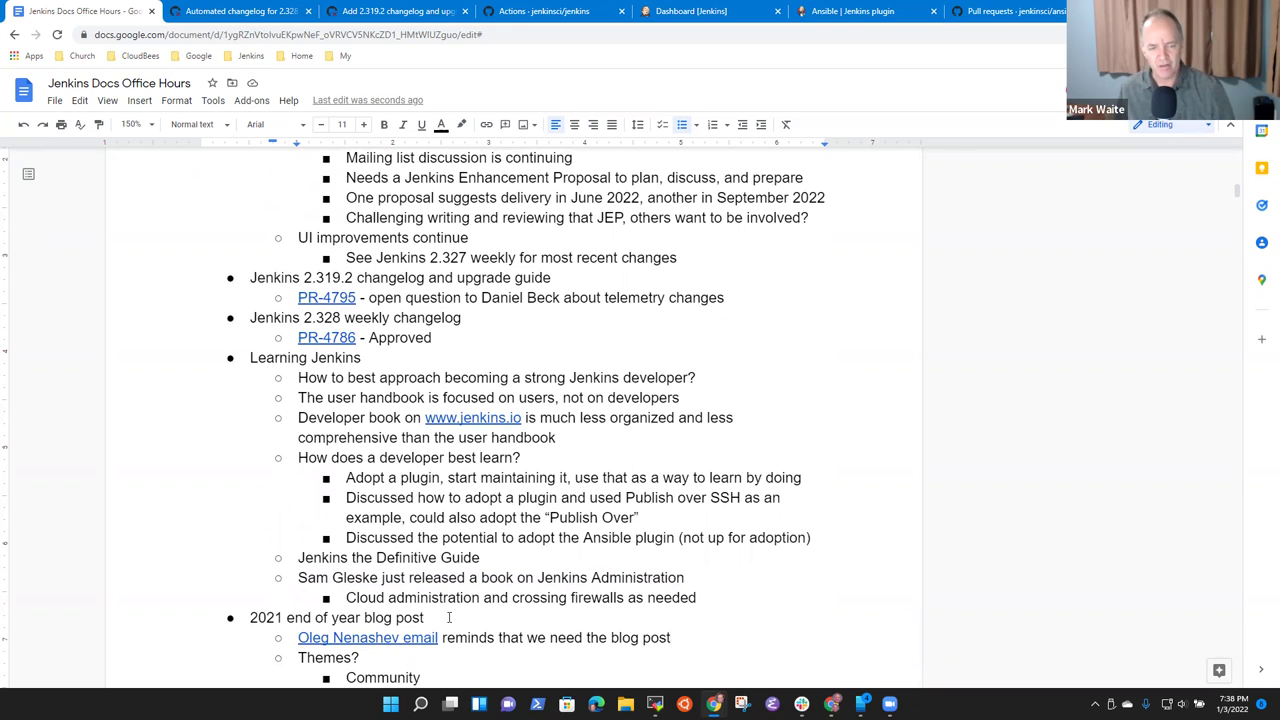
scroll(515, 450, "down", 5)
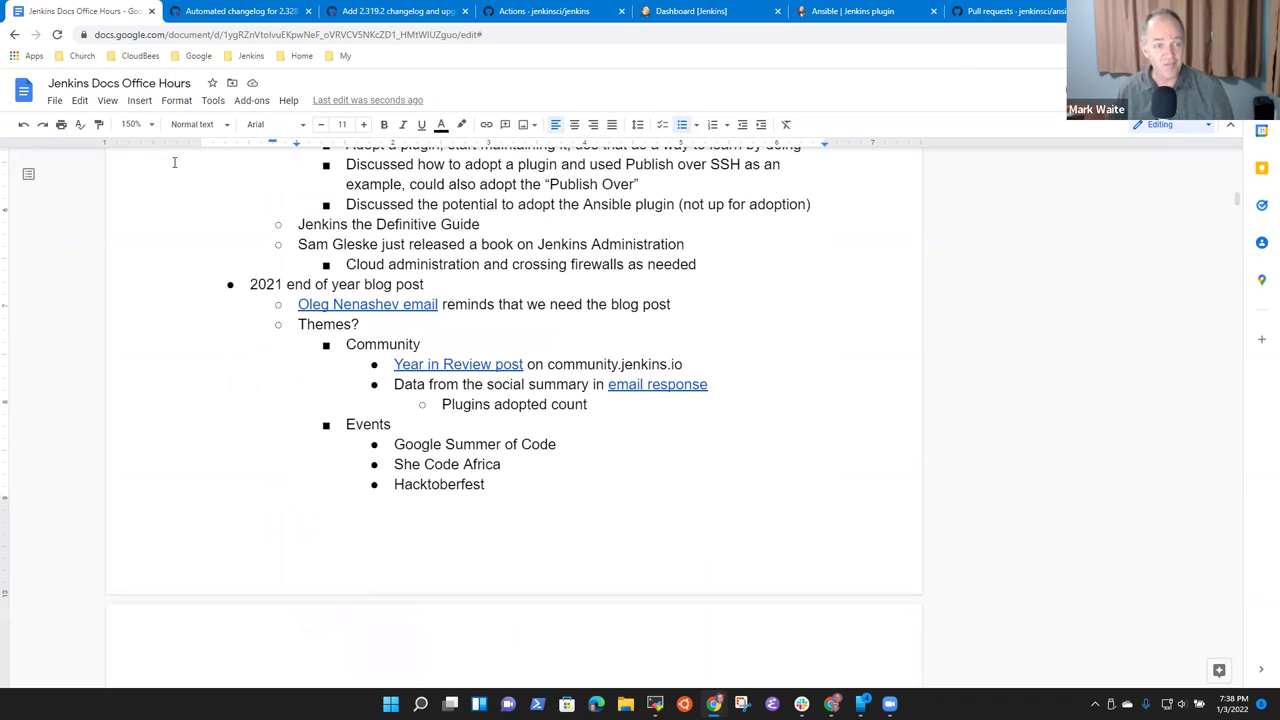
left_click(107, 100)
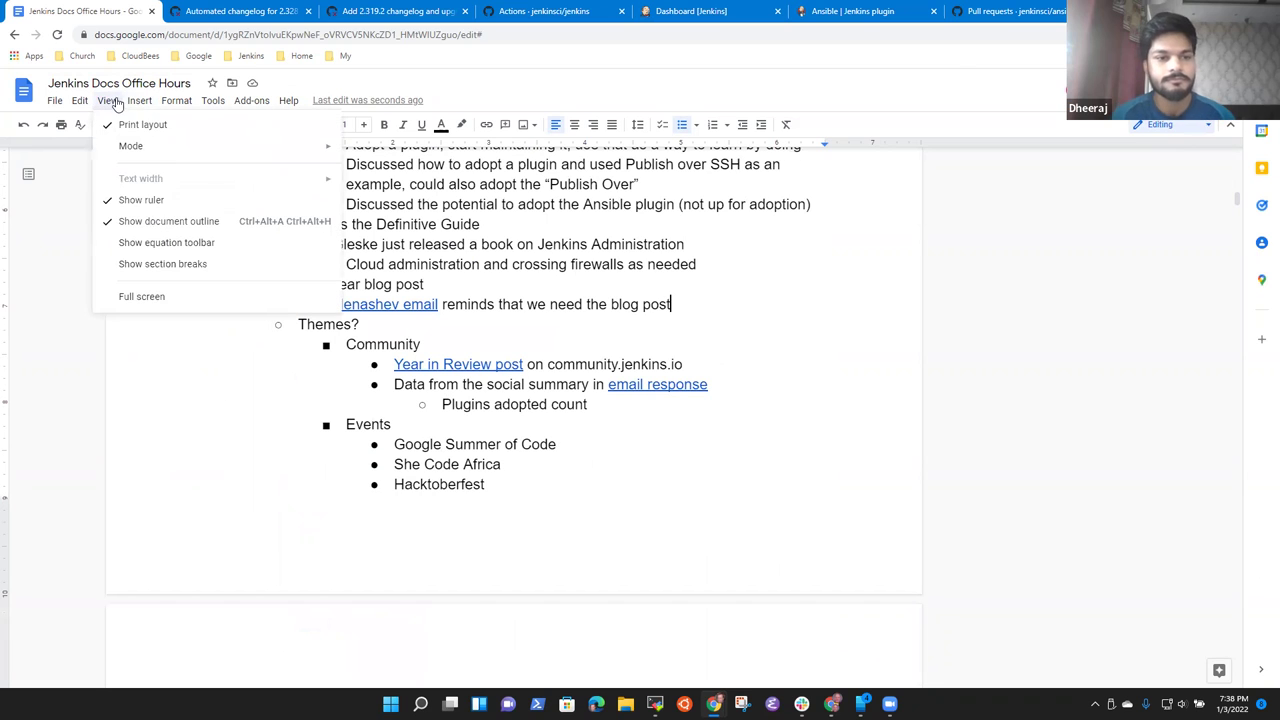
left_click(140, 125)
- Reveal the email address behind the link under the blog post item
scroll(510, 350, "down", 2)
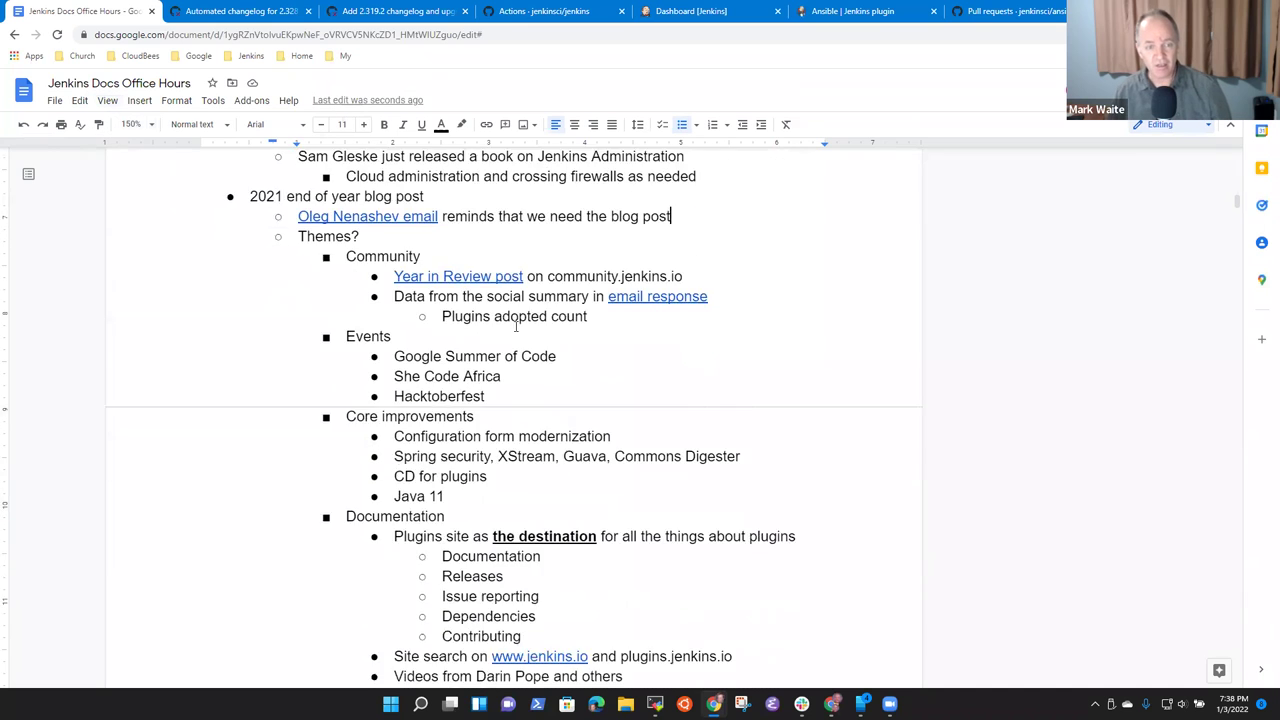
scroll(470, 250, "up", 1)
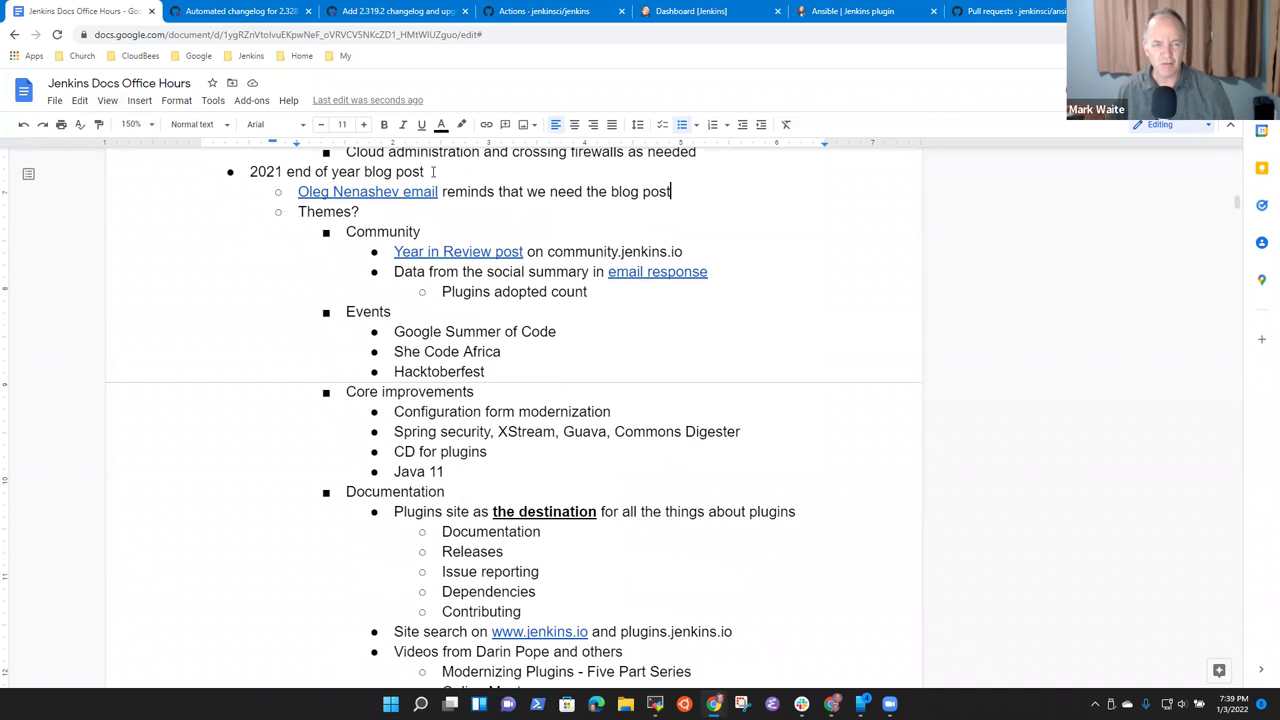
left_click(382, 192)
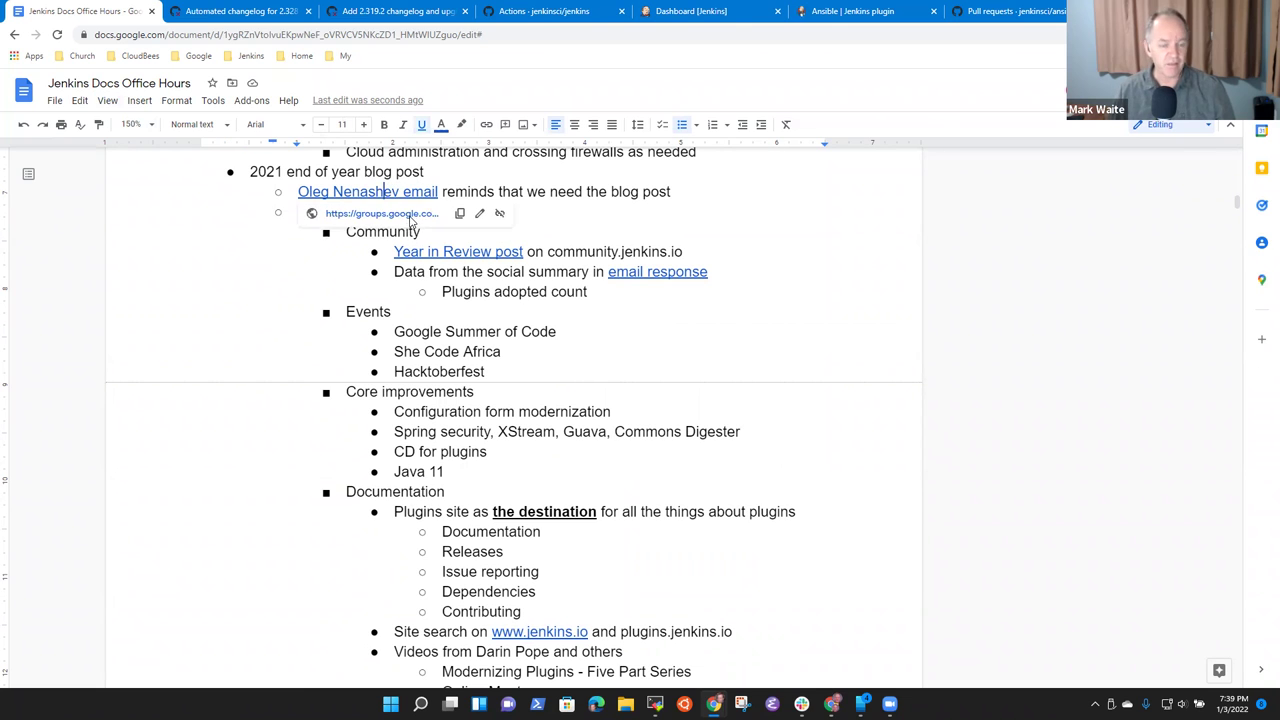
- Read the 'New Year blogpost for Jenkins' mailing list thread, then return to the Office Hours notes
left_click(408, 215)
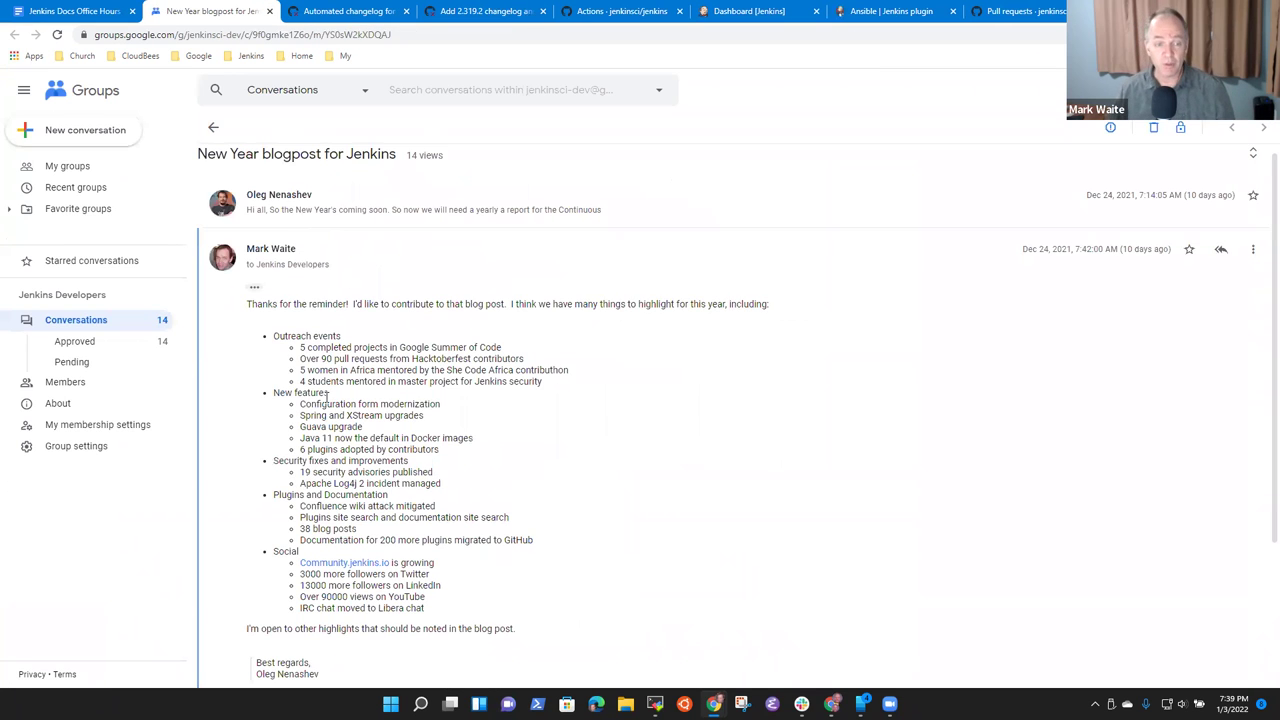
left_click(432, 204)
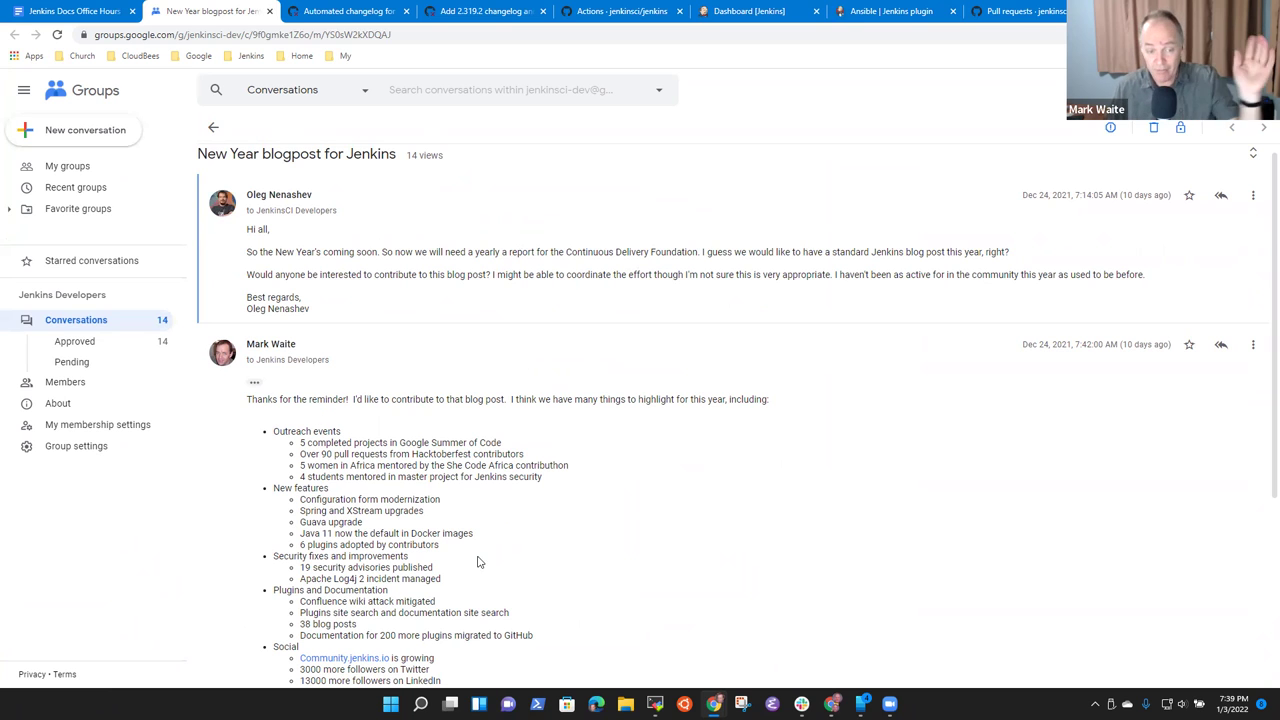
scroll(450, 519, "down", 2)
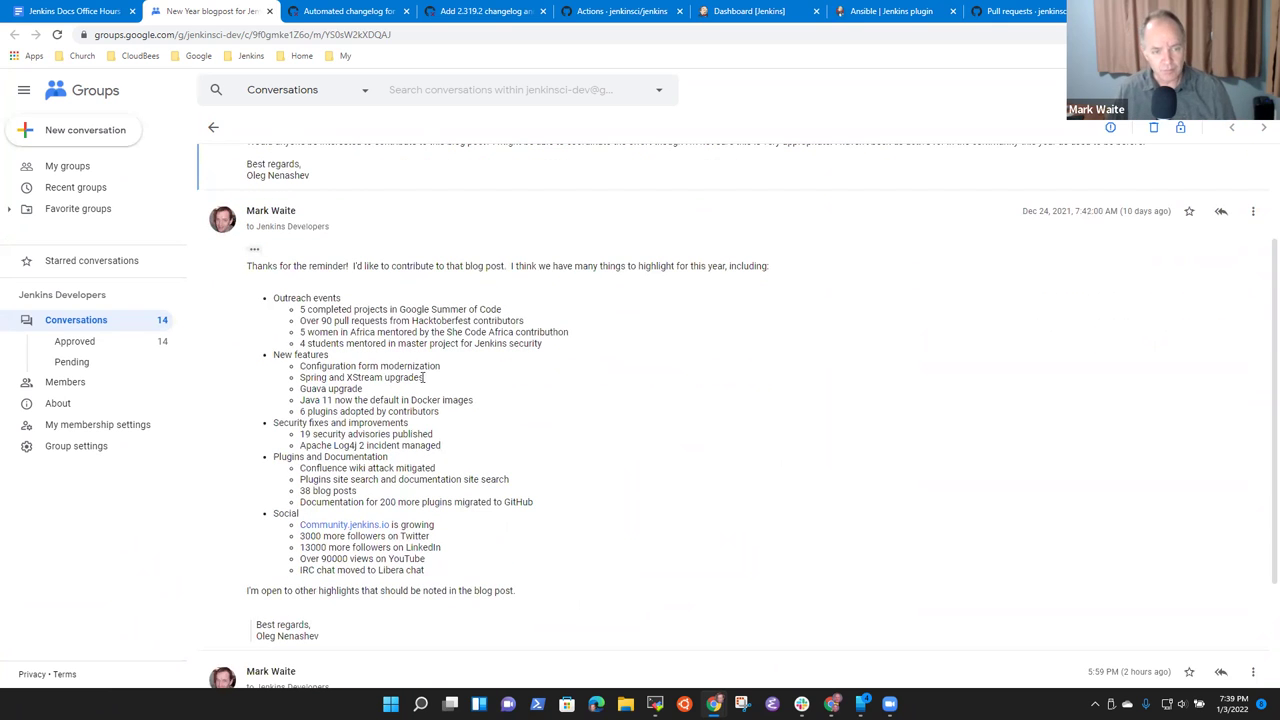
left_click(70, 11)
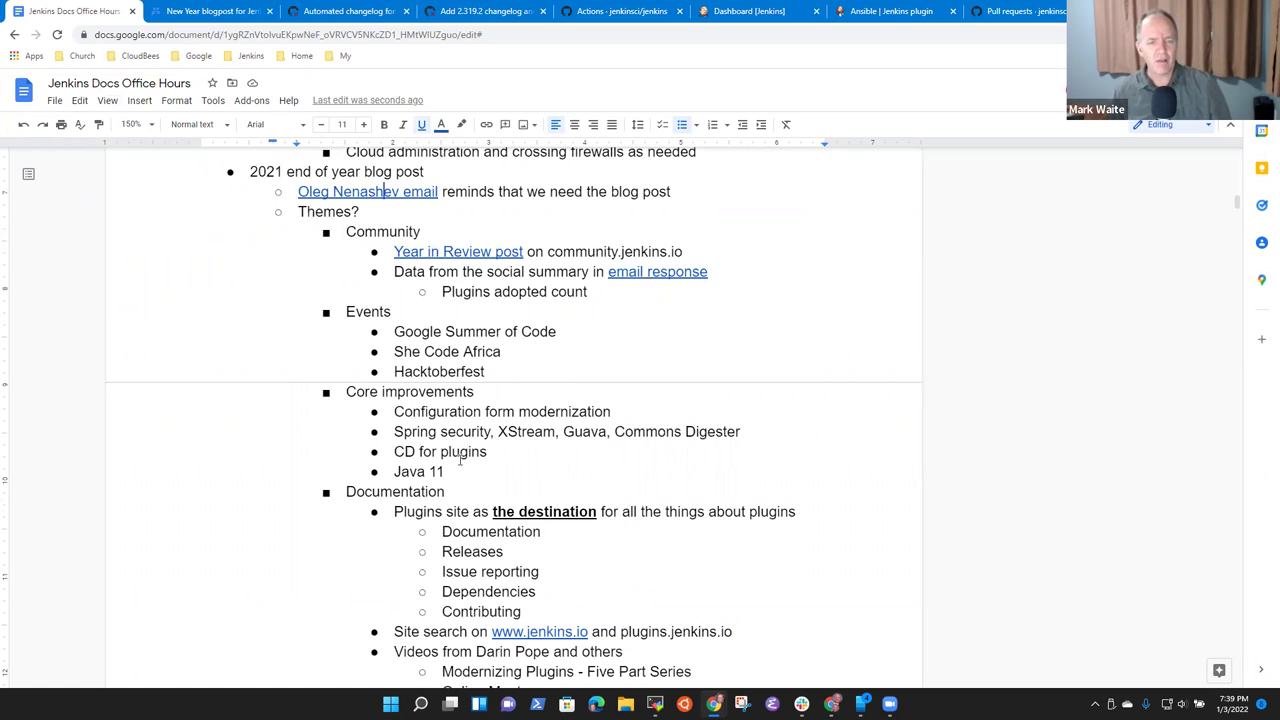
- Jump to the blog post themes list and pick out the Community, Events and Core improvements headings
scroll(414, 234, "down", 1)
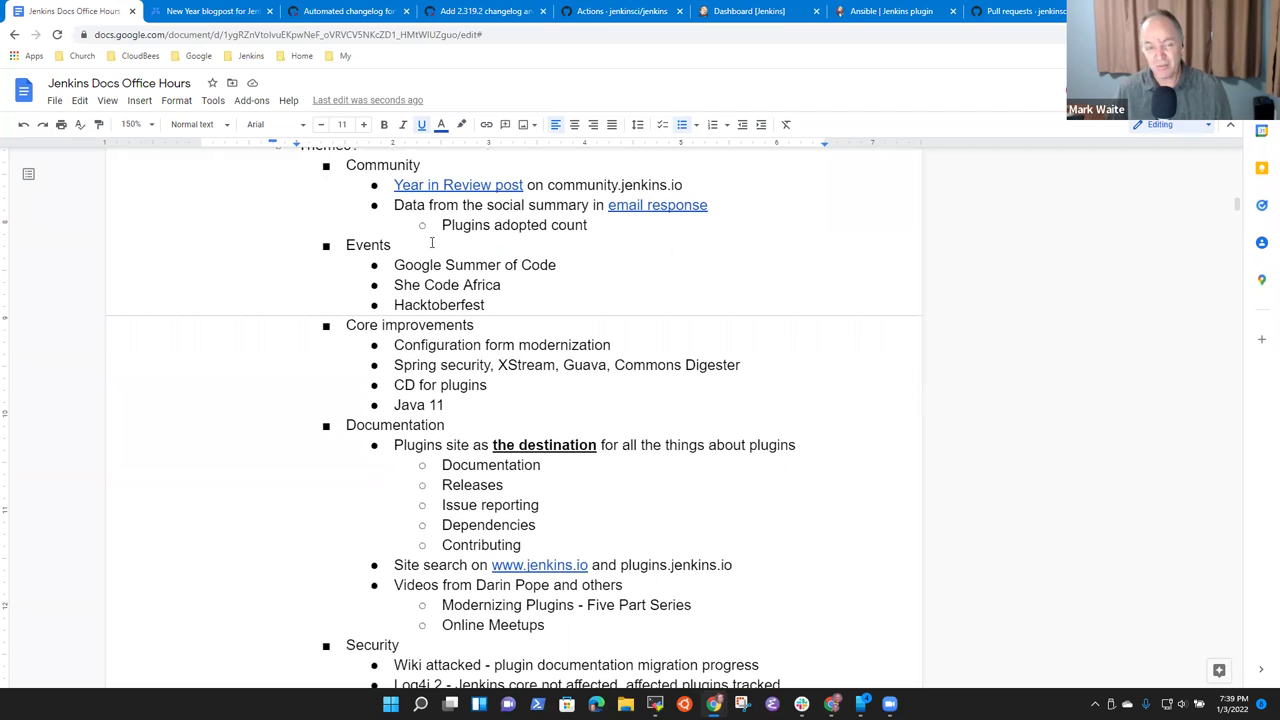
scroll(423, 208, "up", 2)
scroll(410, 220, "down", 2)
scroll(405, 228, "up", 1)
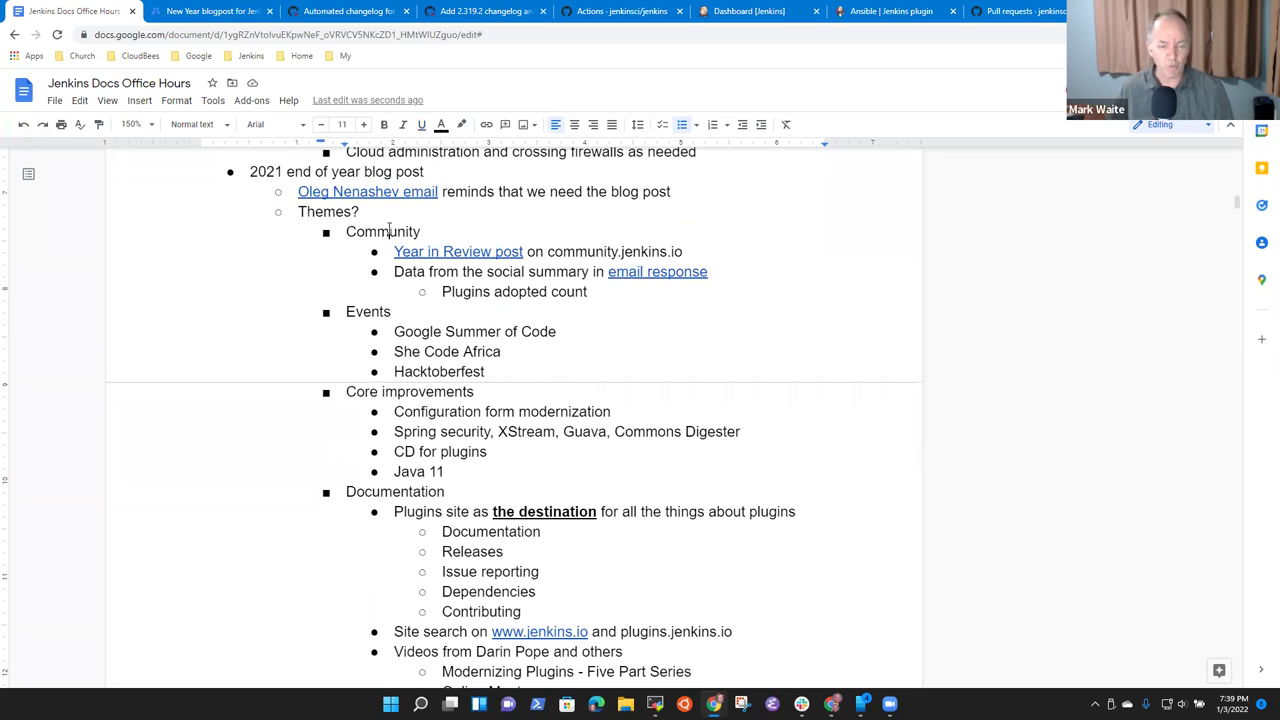
key("ctrl+End")
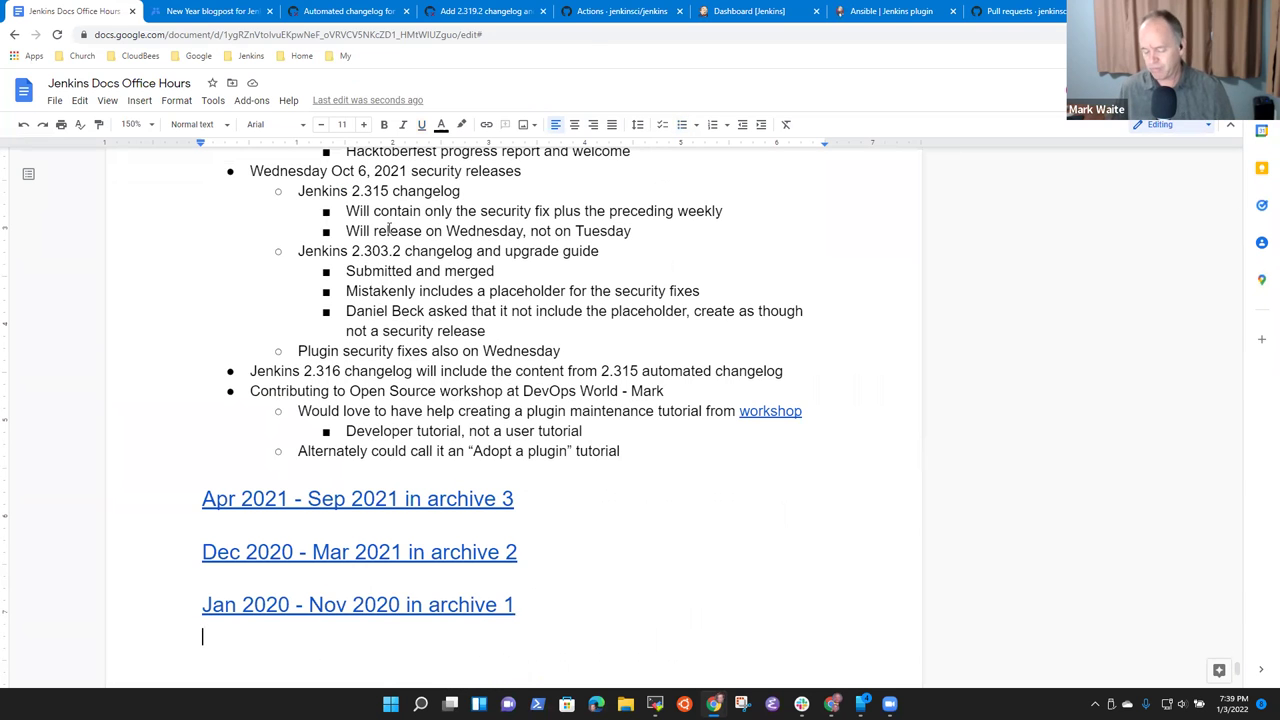
key("ctrl+Home")
key("Page_Down")
key("Page_Down")
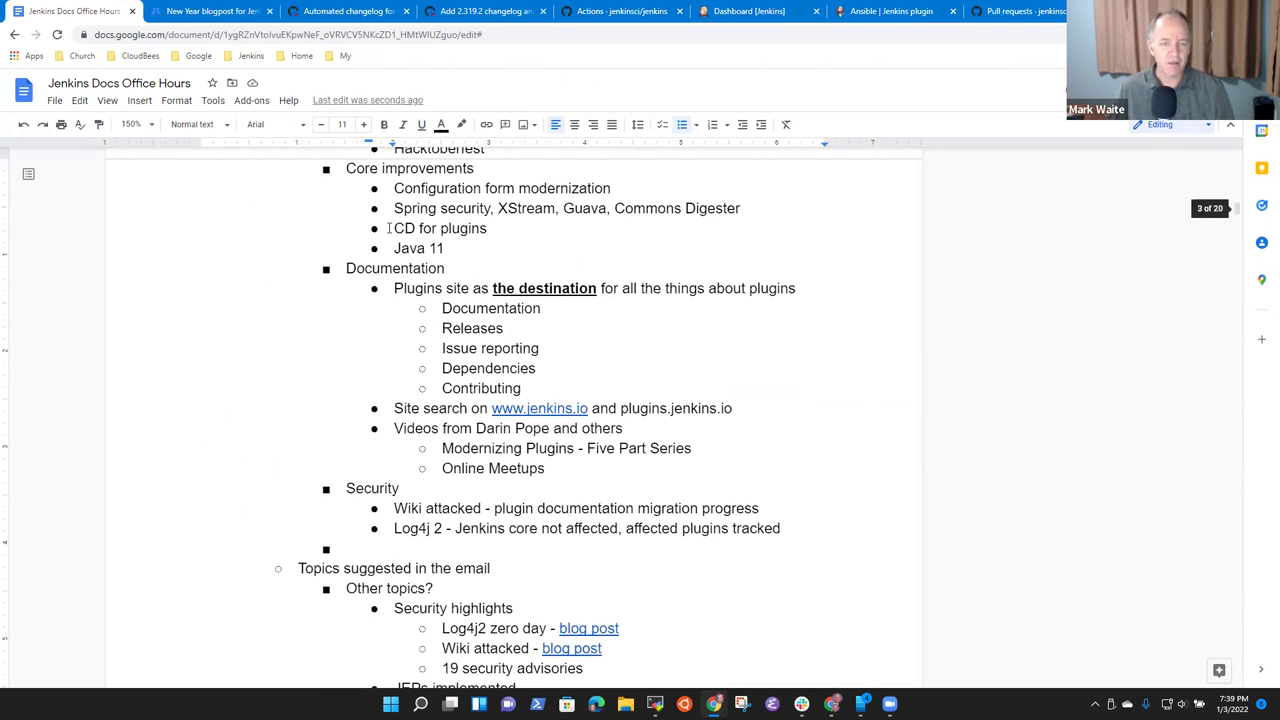
scroll(400, 240, "up", 2)
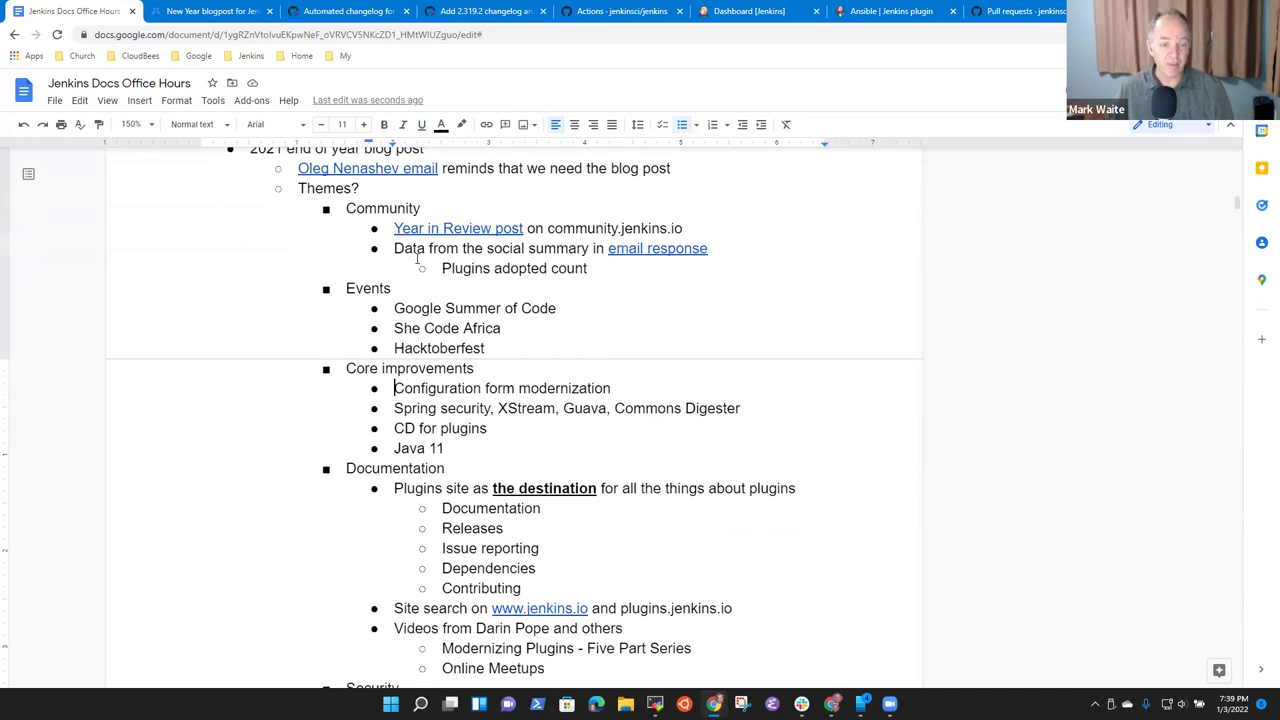
double_click(386, 207)
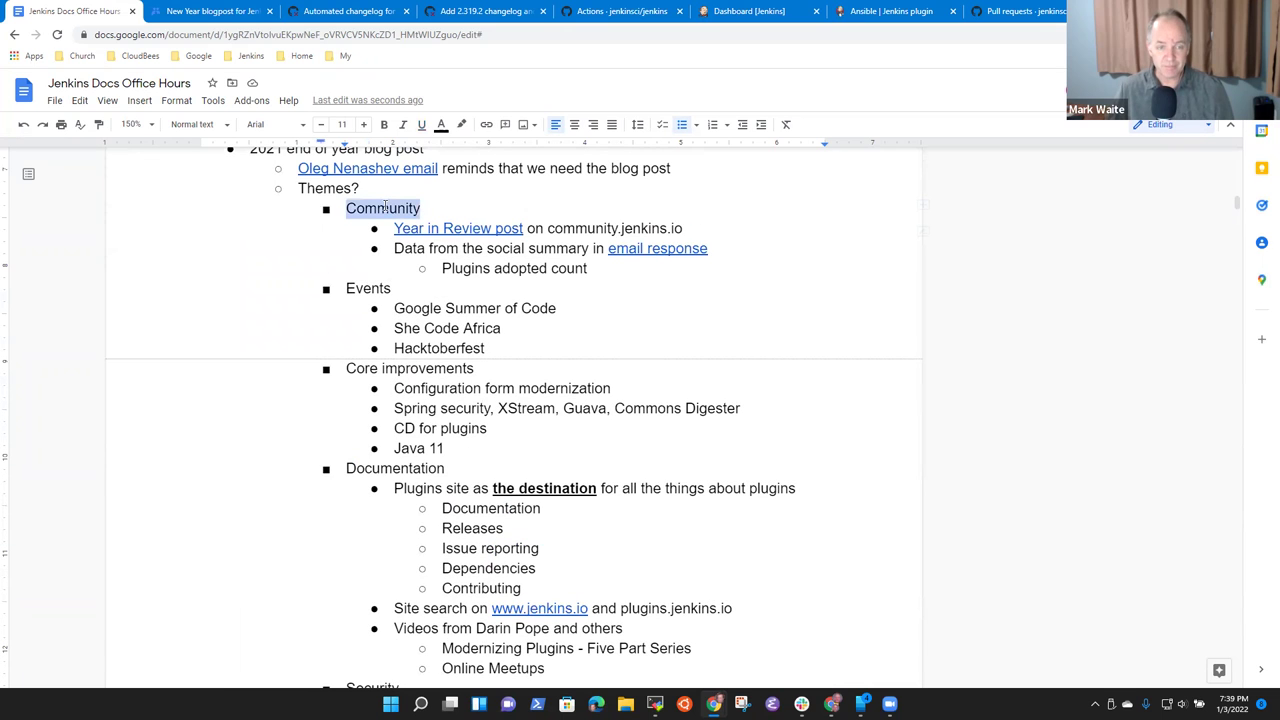
double_click(361, 289)
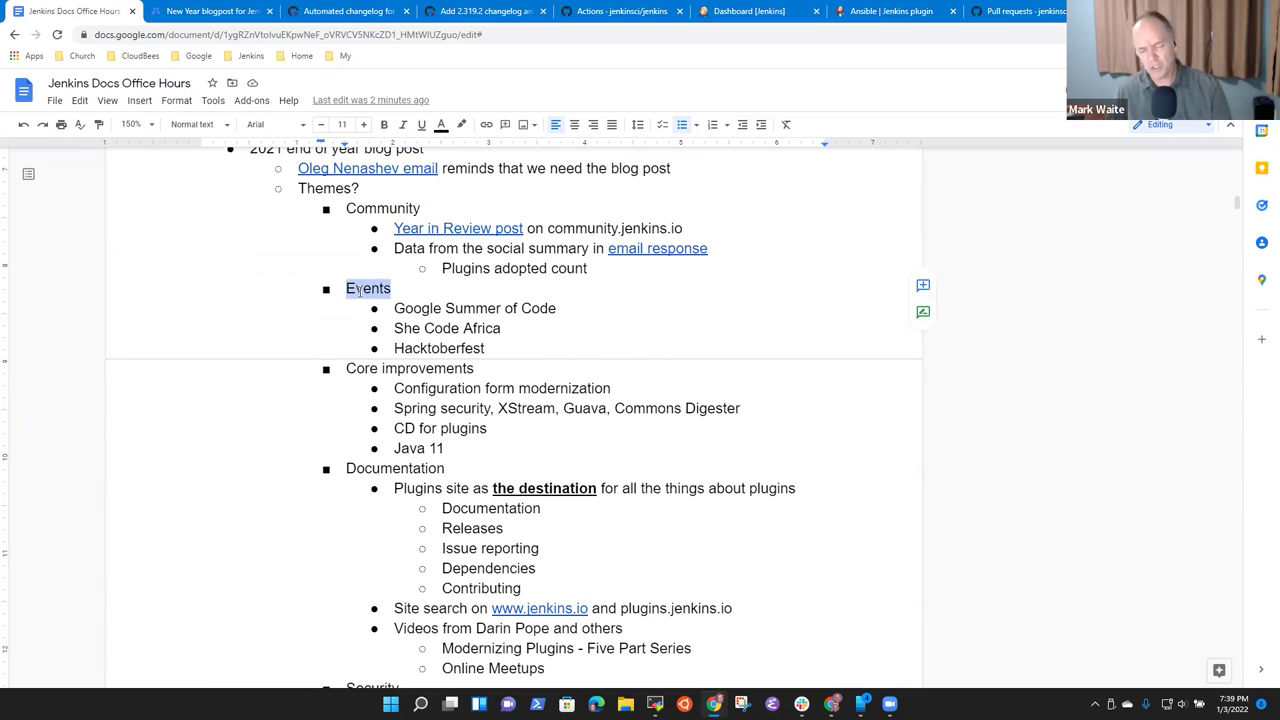
double_click(436, 369)
- Step down to the Security items and delete the empty bullet below Log4j 2
key("Home")
key("shift+End")
key("Down")
key("Down")
key("Down")
key("Down")
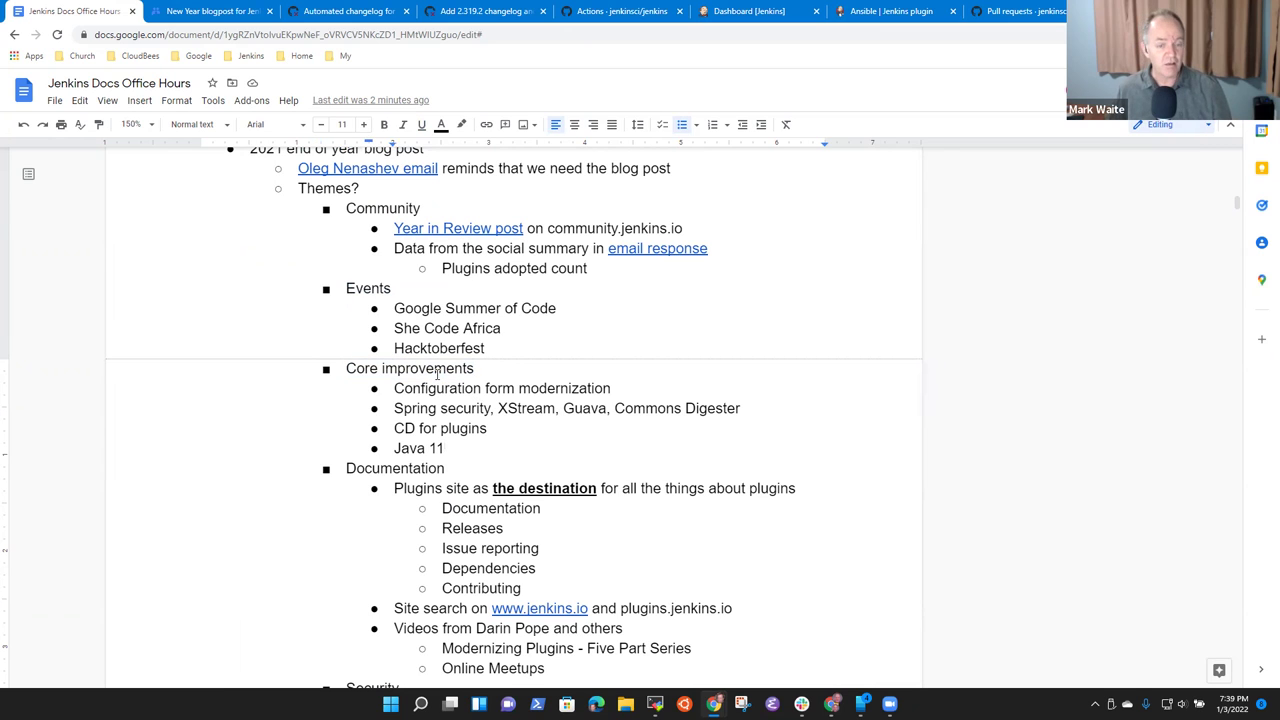
key("shift+Home")
key("Down")
key("Down")
key("Down")
key("Down")
key("Down")
key("Down")
key("Down")
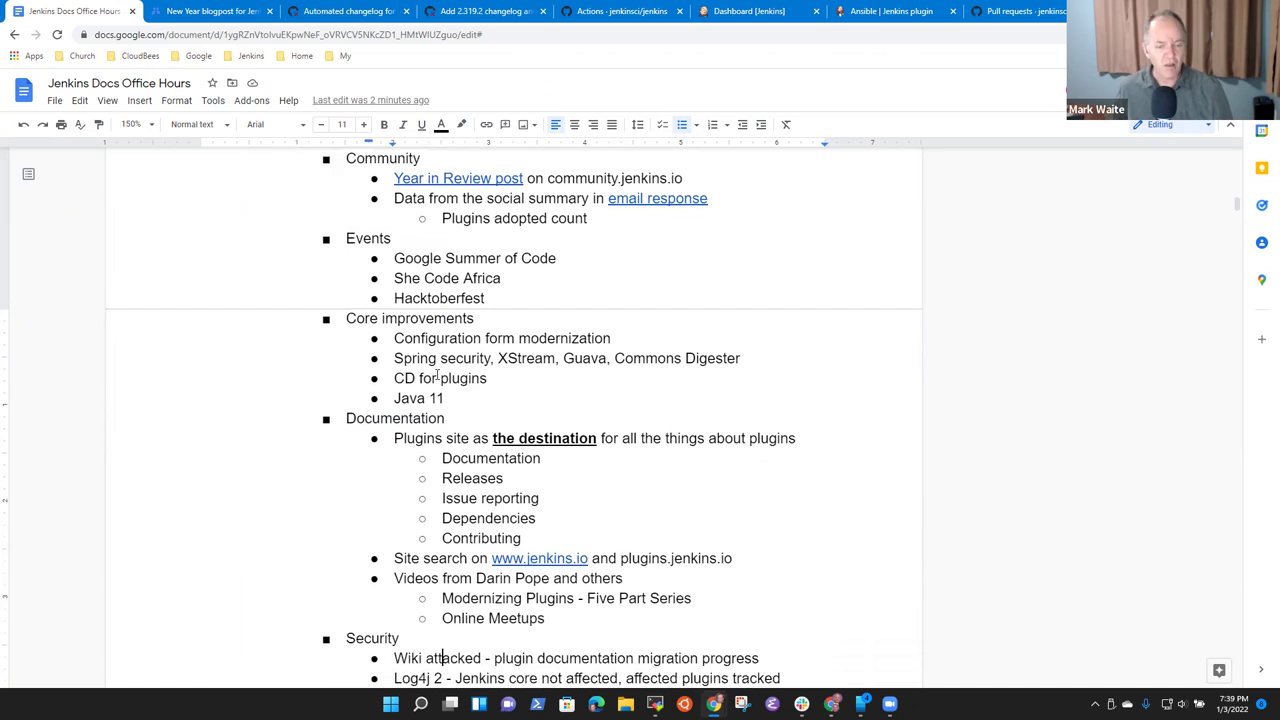
key("Down")
key("BackSpace")
key("BackSpace")
key("Up")
key("Up")
key("Up")
key("Up")
key("Up")
key("Up")
key("Up")
key("Up")
key("Up")
key("Up")
key("Up")
key("Up")
key("Up")
key("Up")
key("Up")
key("Up")
key("Up")
key("Up")
key("Up")
key("Up")
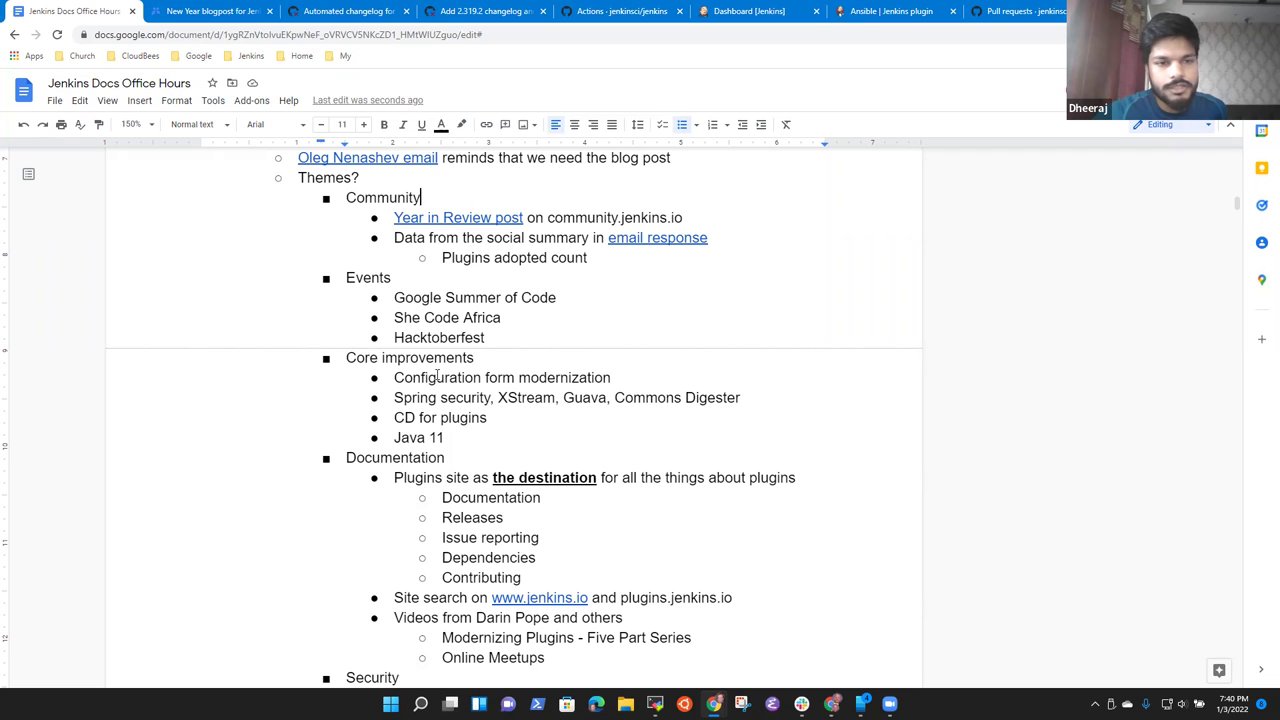
- Move the Community block, through Plugins adopted count, below the Events block
key("Home")
key("shift+End")
key("shift+Down")
key("shift+Down")
key("shift+Down")
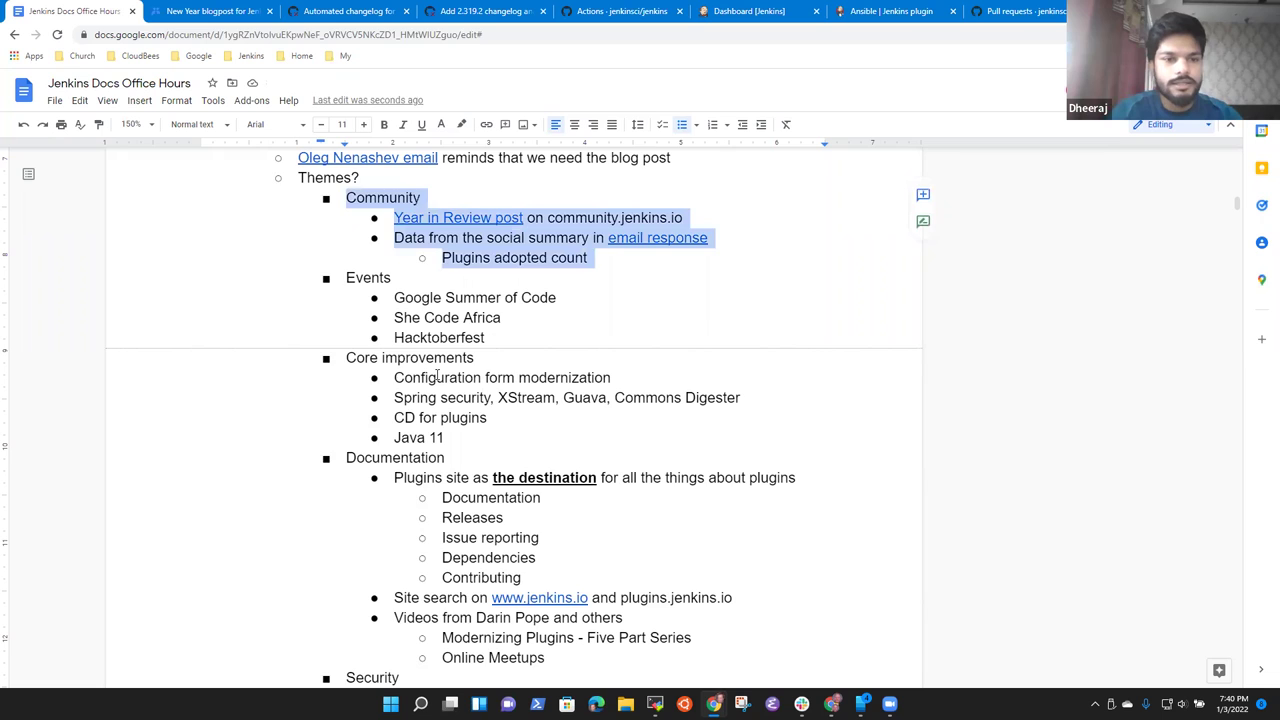
key("ctrl+x")
key("Down")
key("Down")
key("Down")
key("Down")
key("ctrl+v")
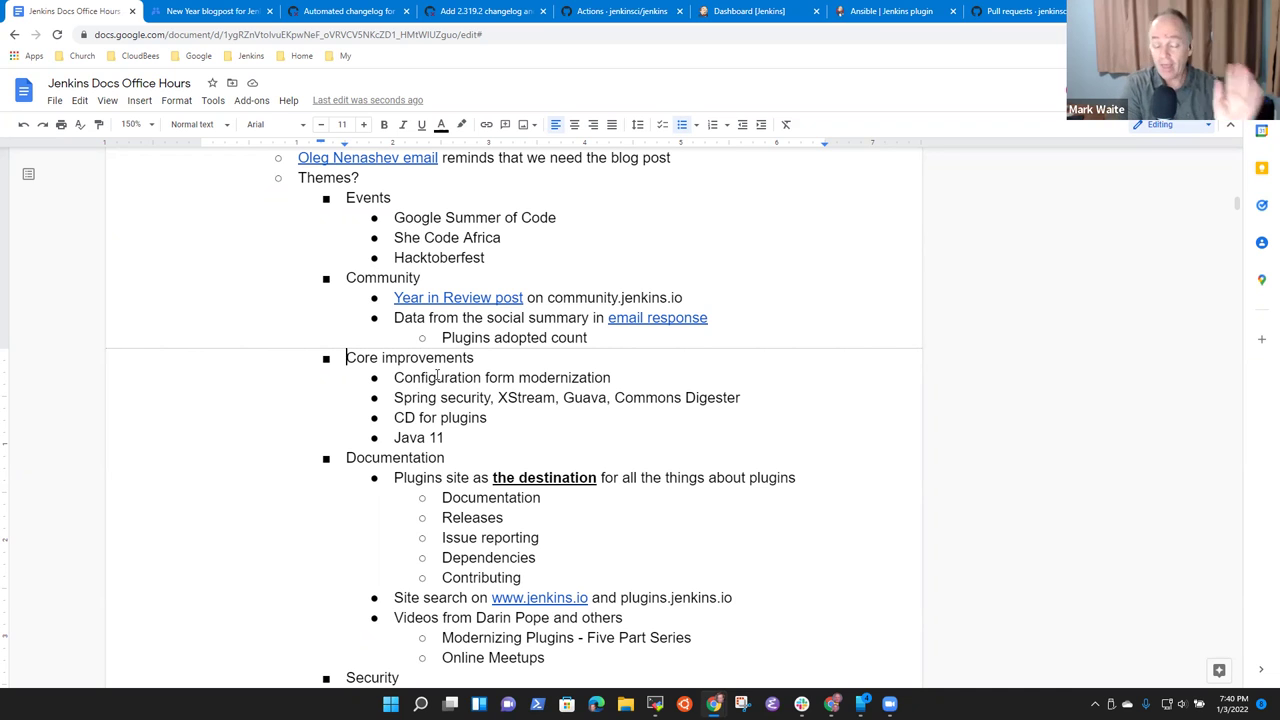
- Add figures to Events items: 90+ pull requests, 5 women mentored, 5 students and 5 projects completed
key("Up")
key("Up")
key("Up")
key("Up")
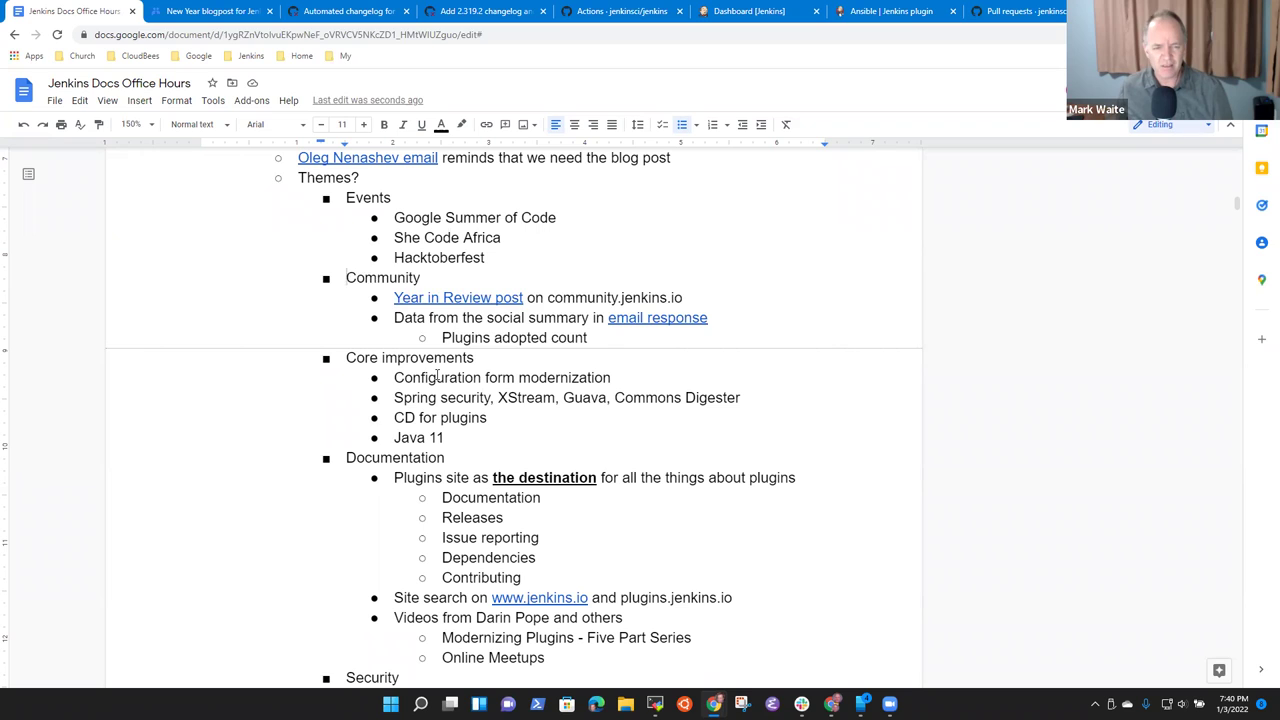
key("shift+Down")
key("shift+Down")
key("shift+Down")
key("shift+Down")
key("shift+Left")
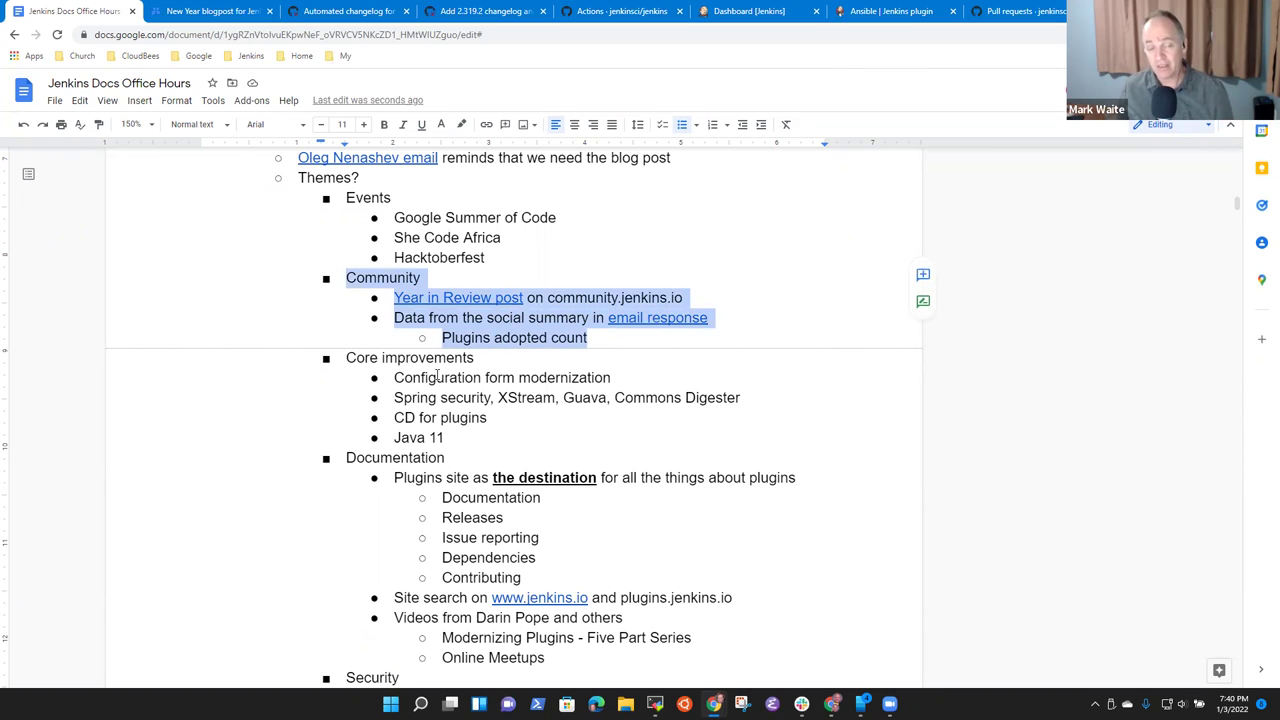
key("Up")
key("Up")
key("Up")
key("Up")
key("shift+Down")
key("shift+Down")
key("shift+Down")
key("shift+Down")
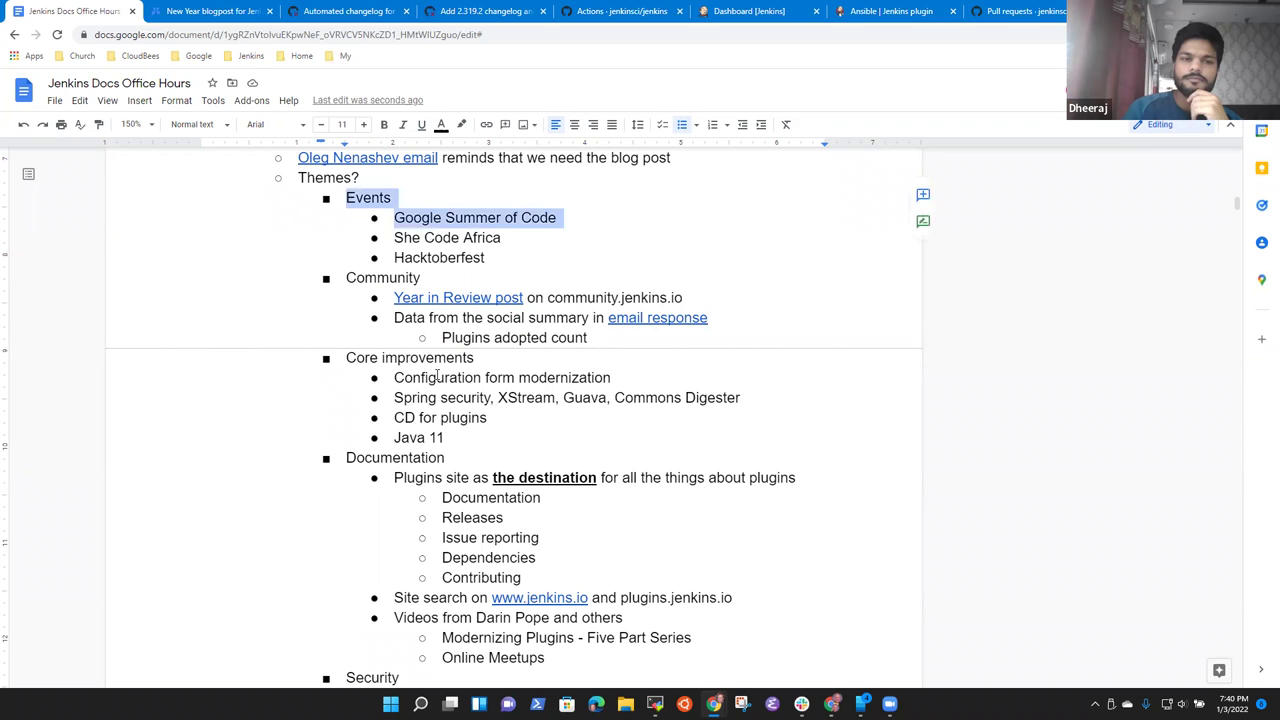
key("shift+Left")
key("Up")
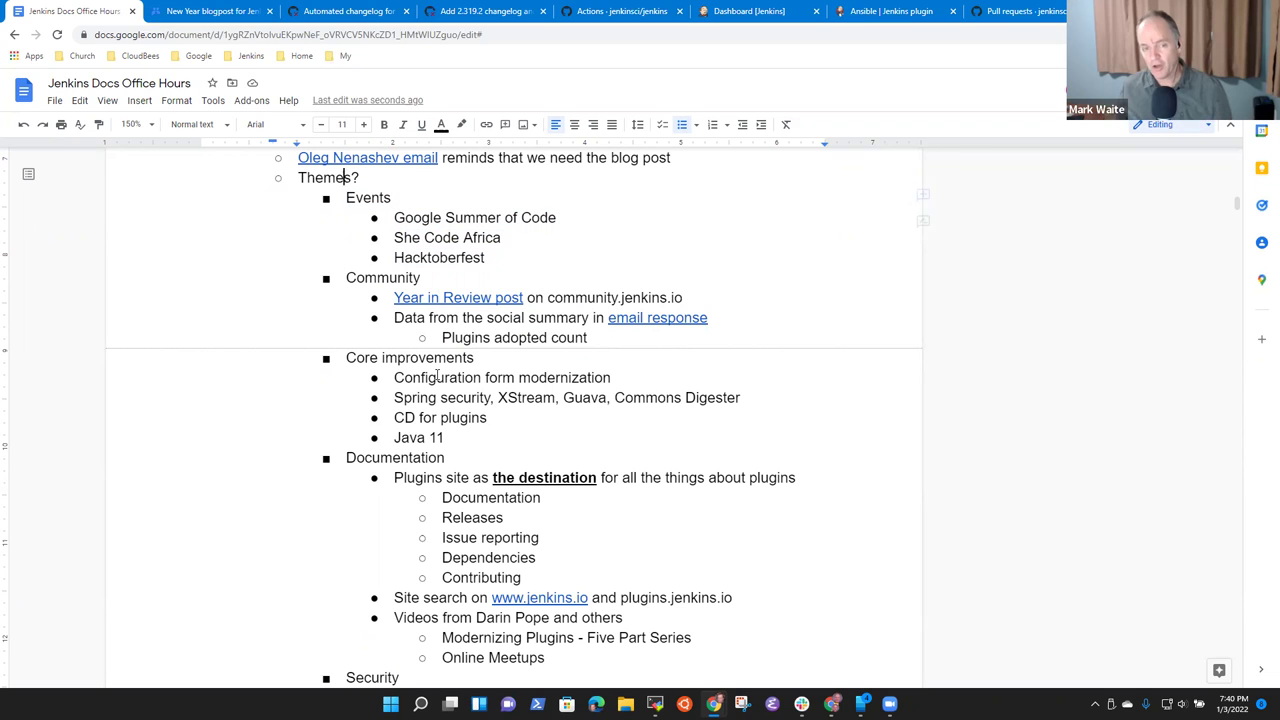
key("Down")
type("(90+ pull request)")
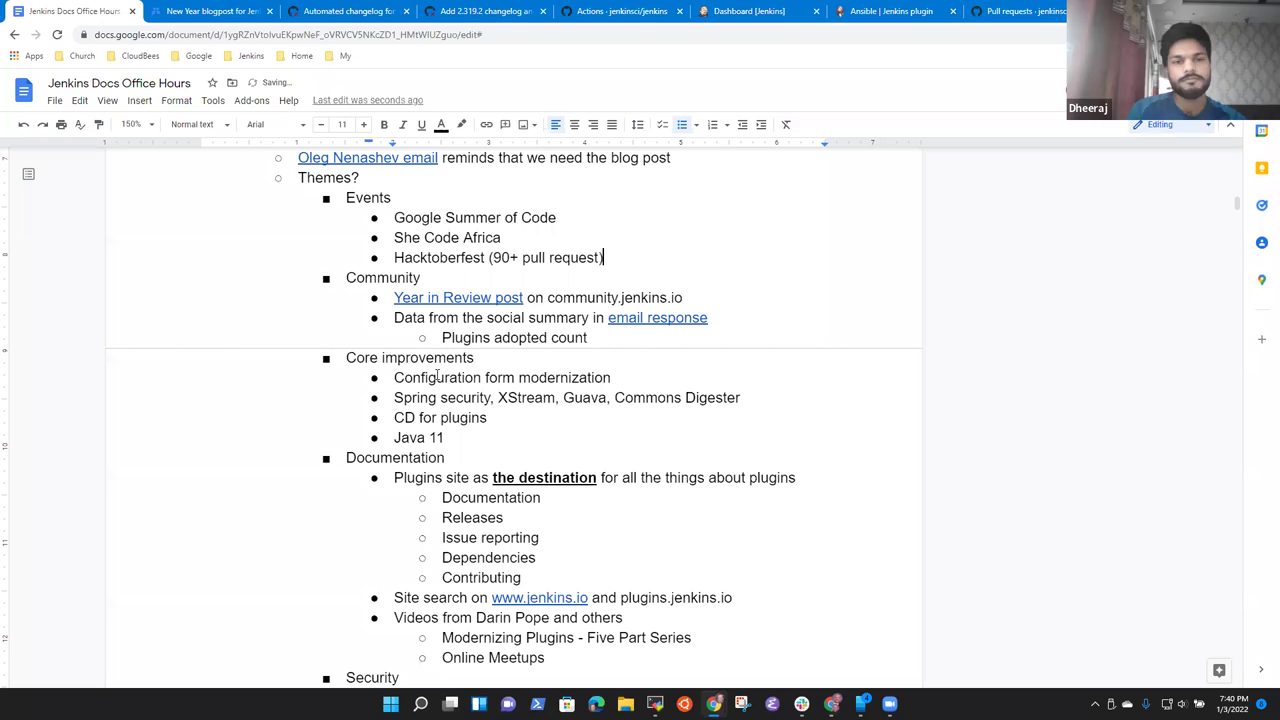
key("BackSpace")
type("s)")
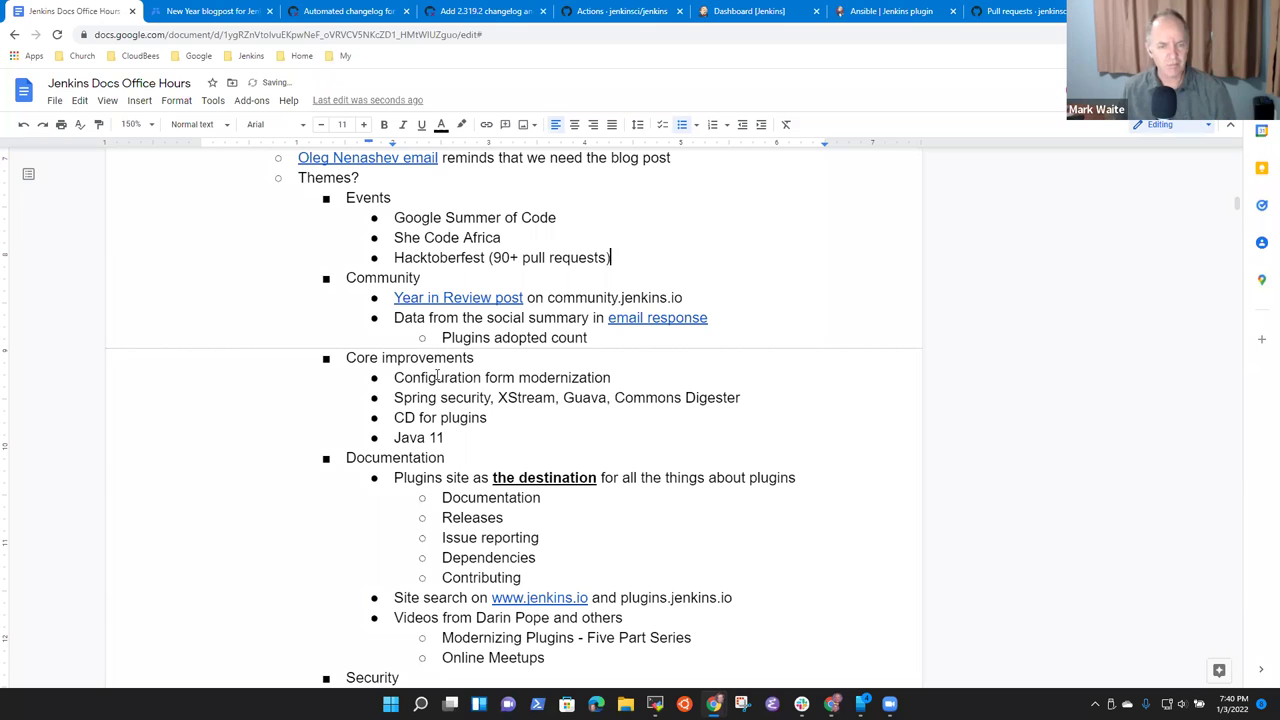
type(" (5 women mentored)")
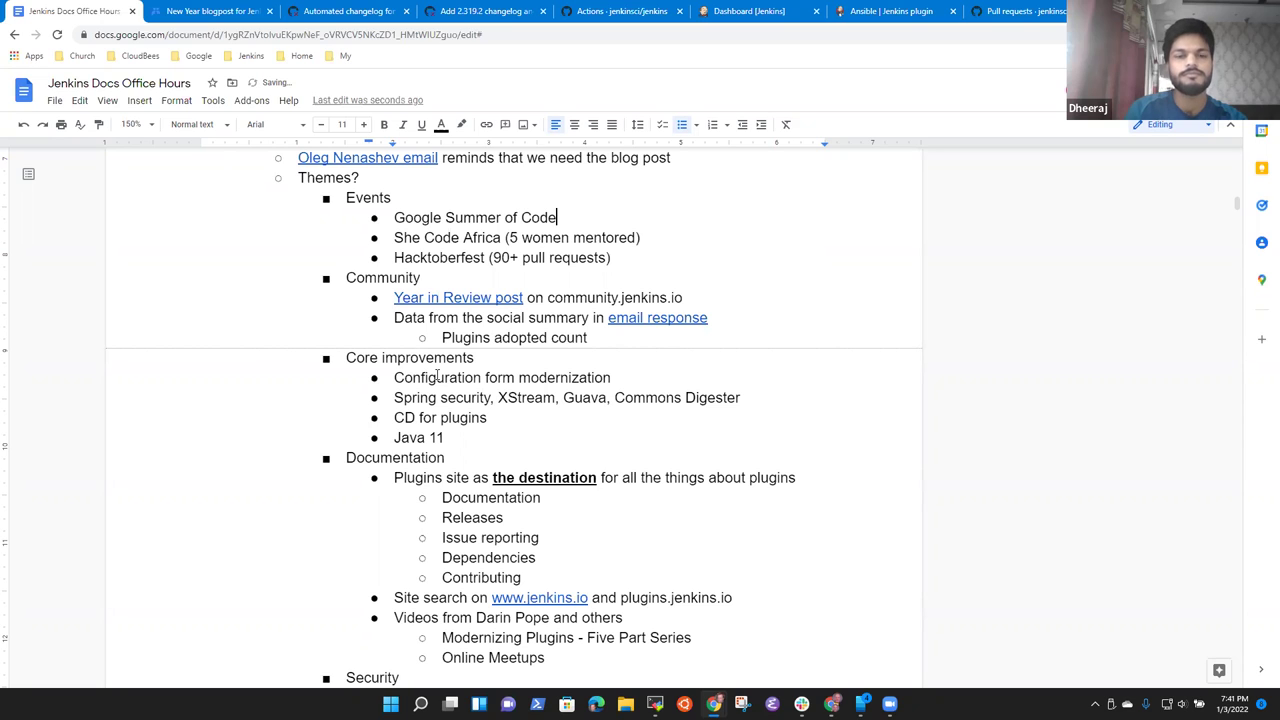
type("(5 pr")
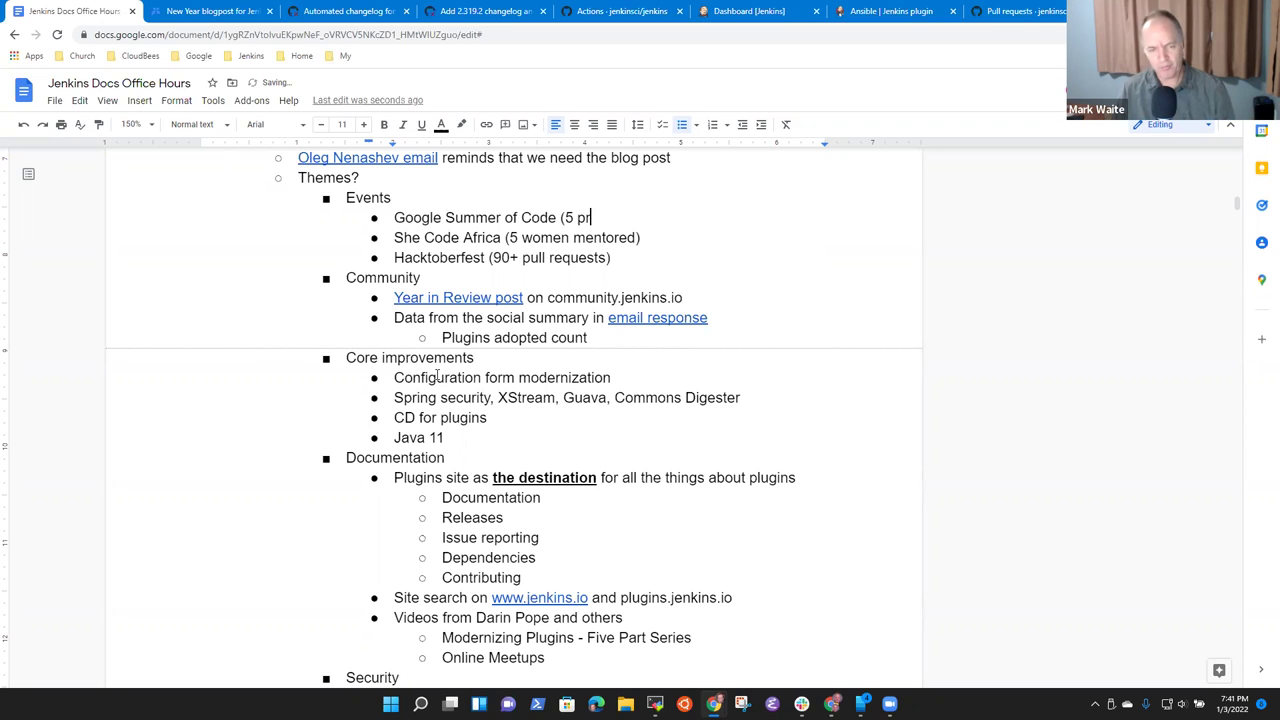
key("BackSpace")
key("BackSpace")
type("students")
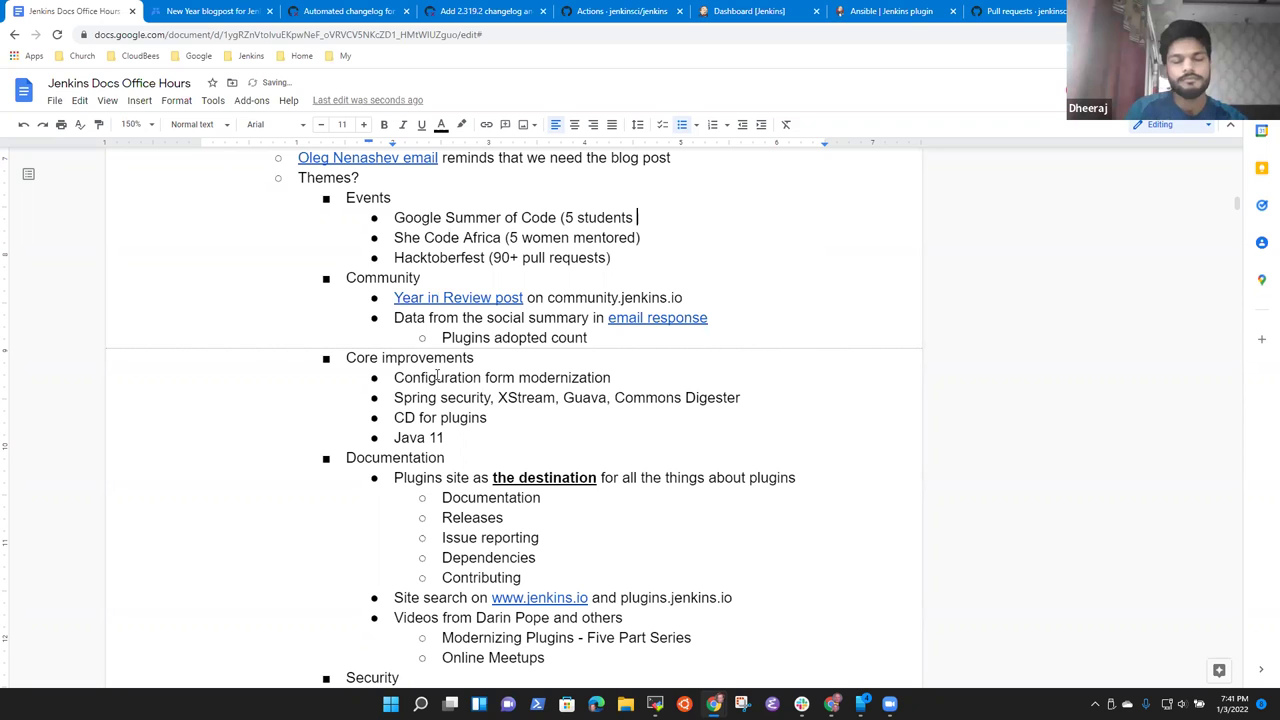
type(", 5 pro")
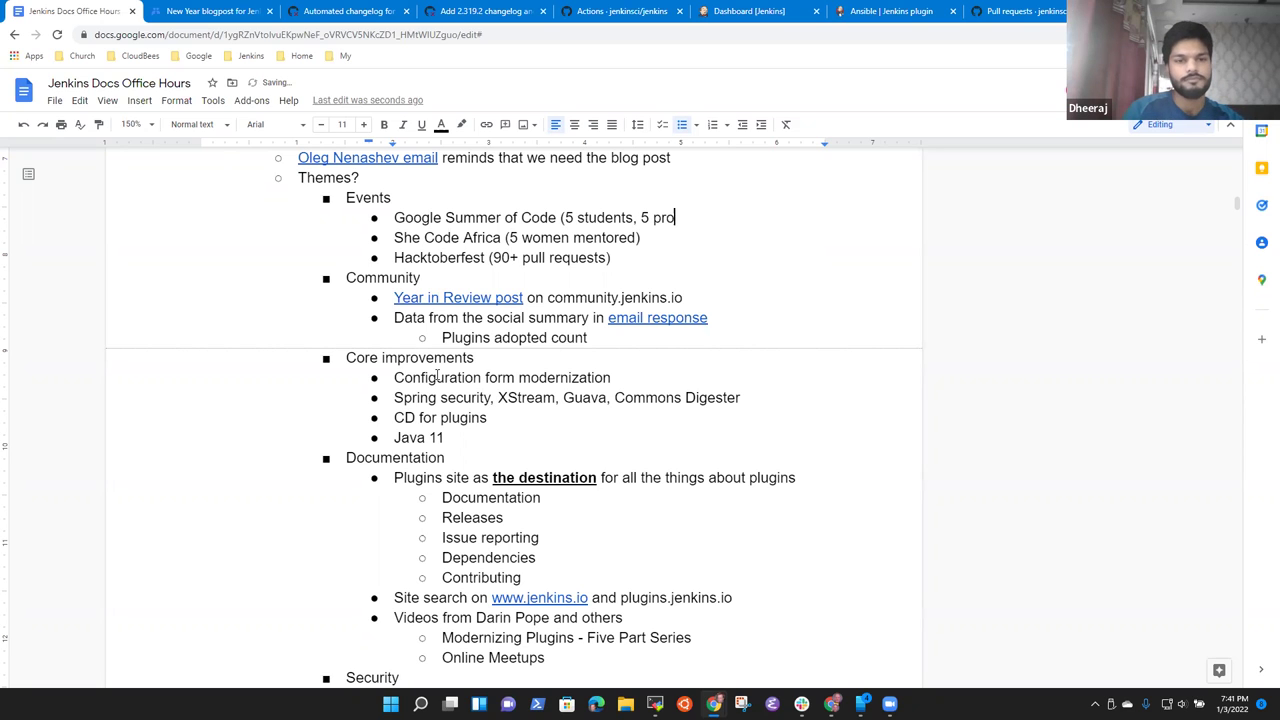
type("ject s completed)")
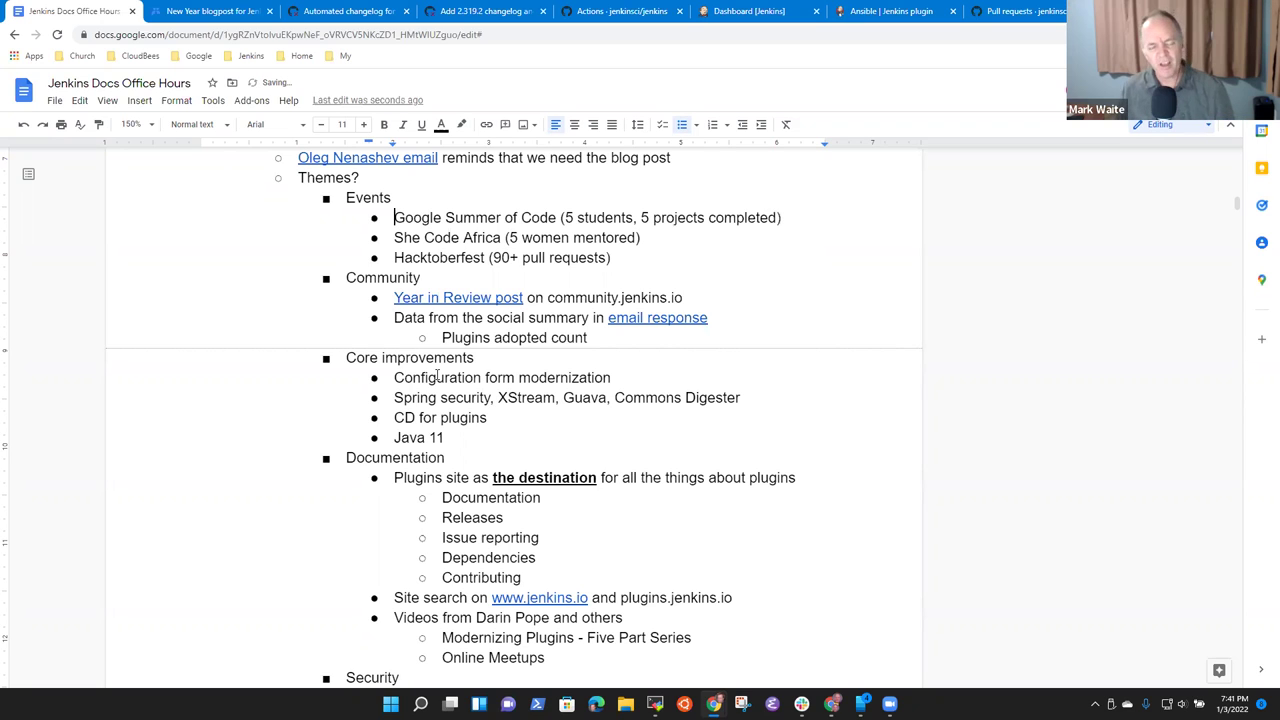
- Review the Events lines one by one, ending at the Plugins adopted count line
key("Home")
key("shift+Down")
key("shift+Down")
key("shift+Down")
key("shift+Down")
key("Right")
key("shift+Down")
key("shift+Down")
key("shift+Down")
key("shift+Down")
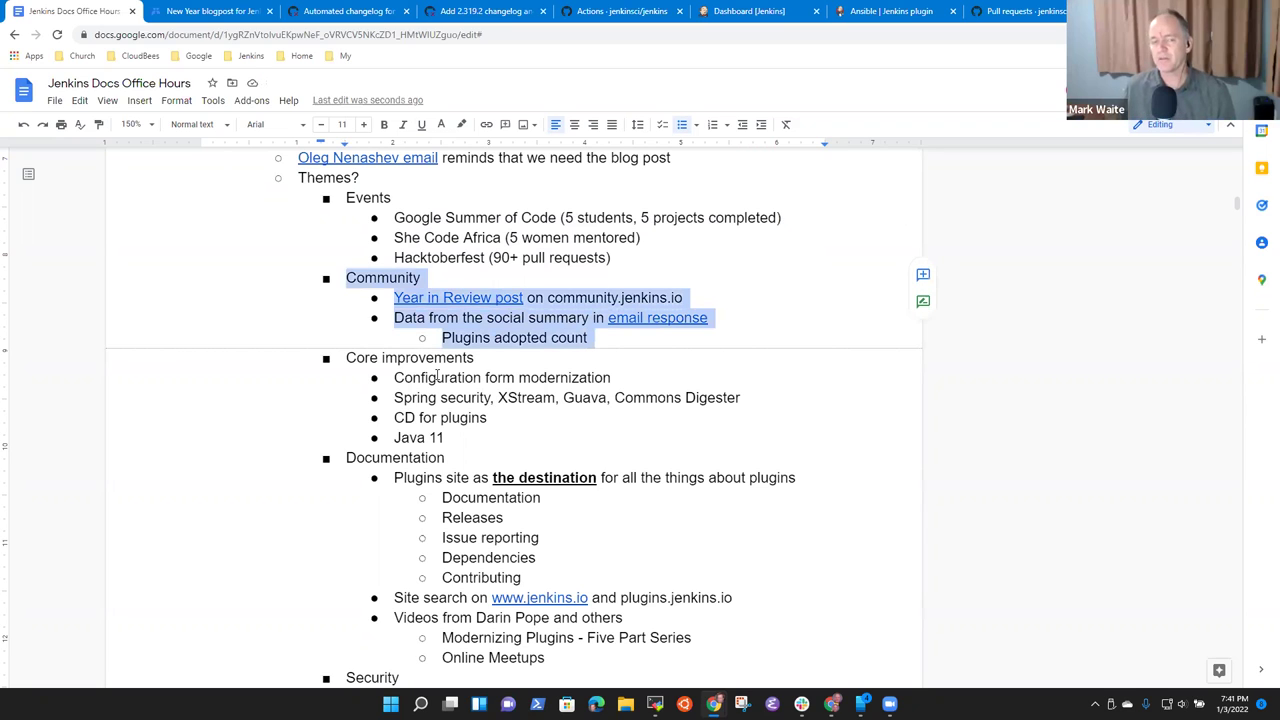
key("Up")
key("Up")
key("Up")
key("Up")
key("Up")
key("Up")
key("Up")
key("shift+Down")
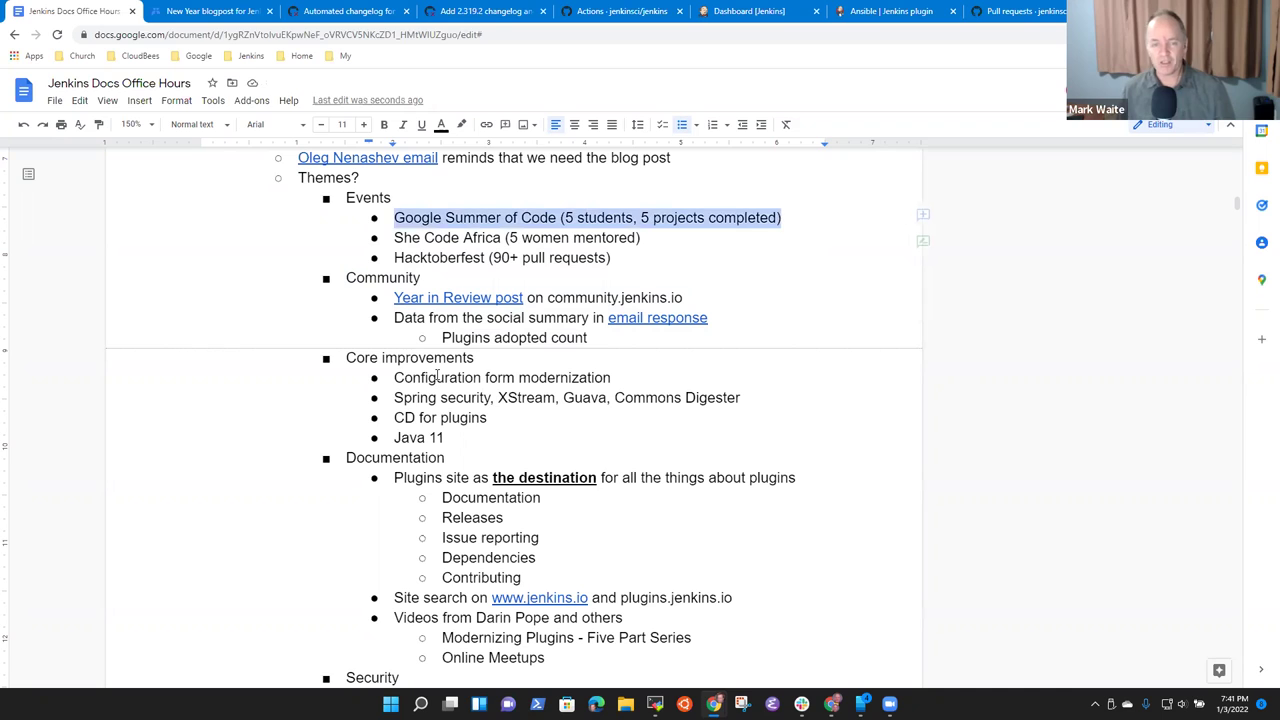
key("Down")
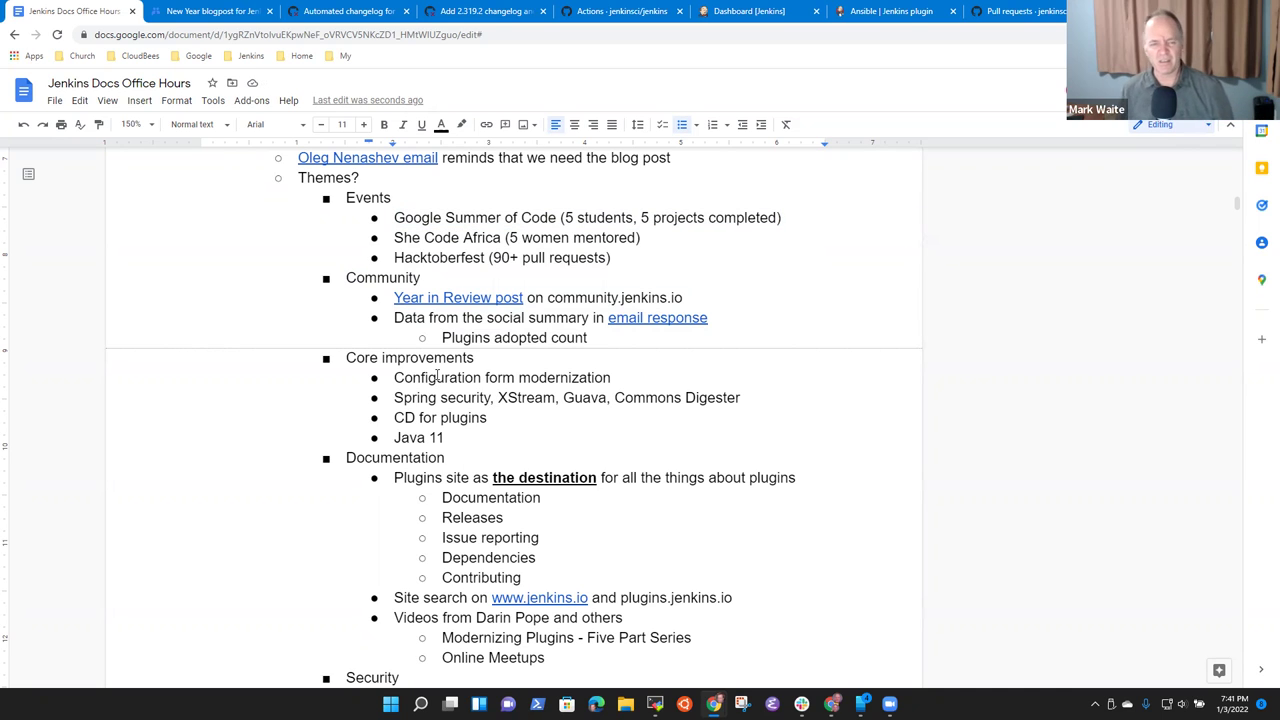
key("shift+Down")
key("Down")
key("shift+Down")
key("Down")
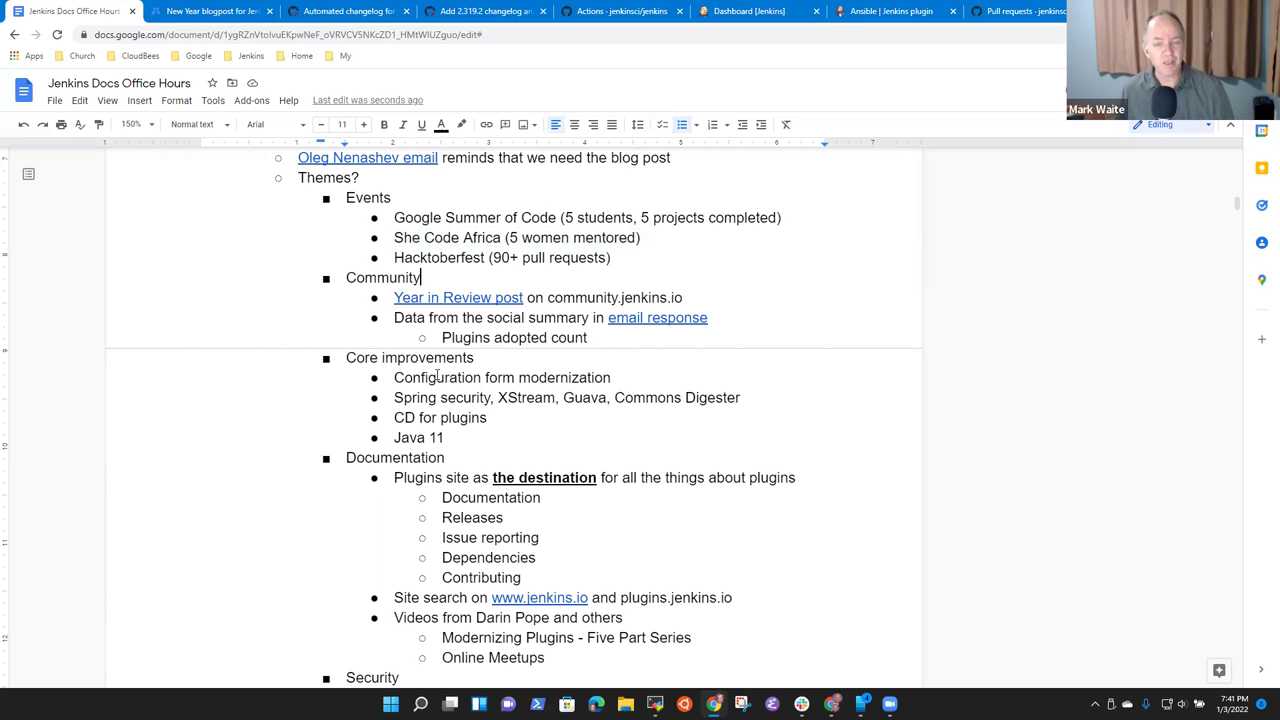
key("shift+Down")
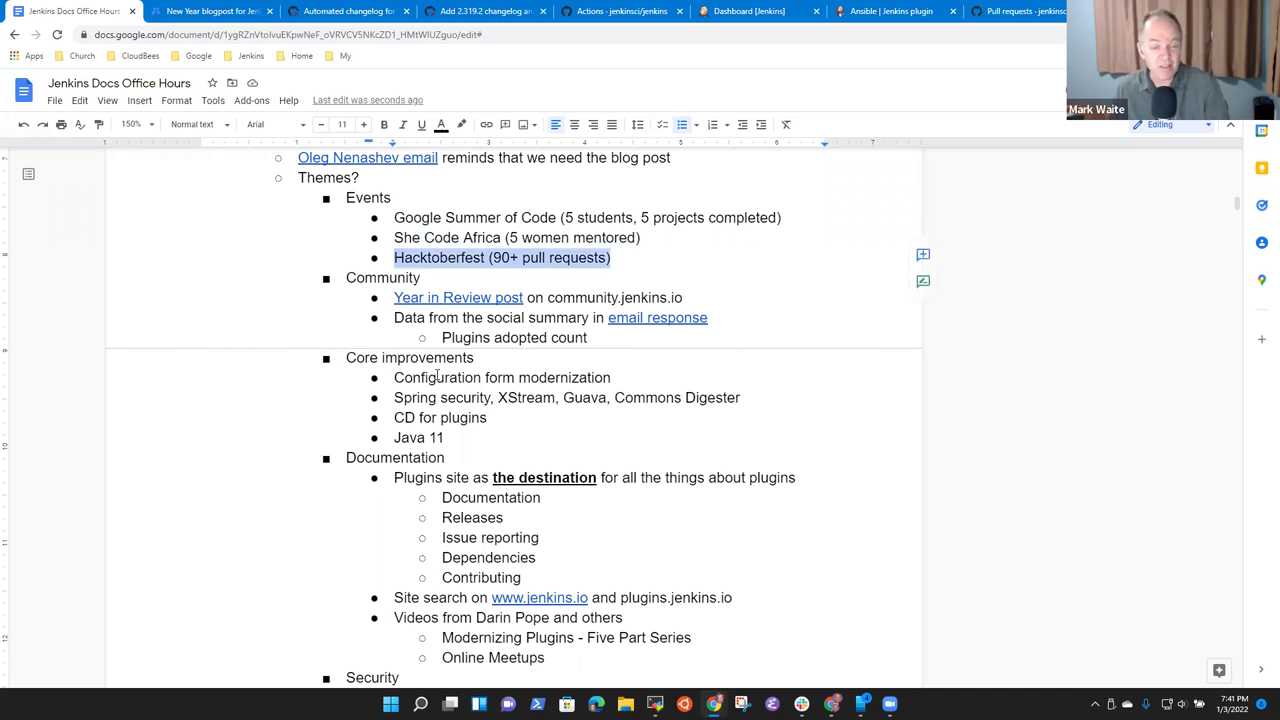
key("Down")
key("Down")
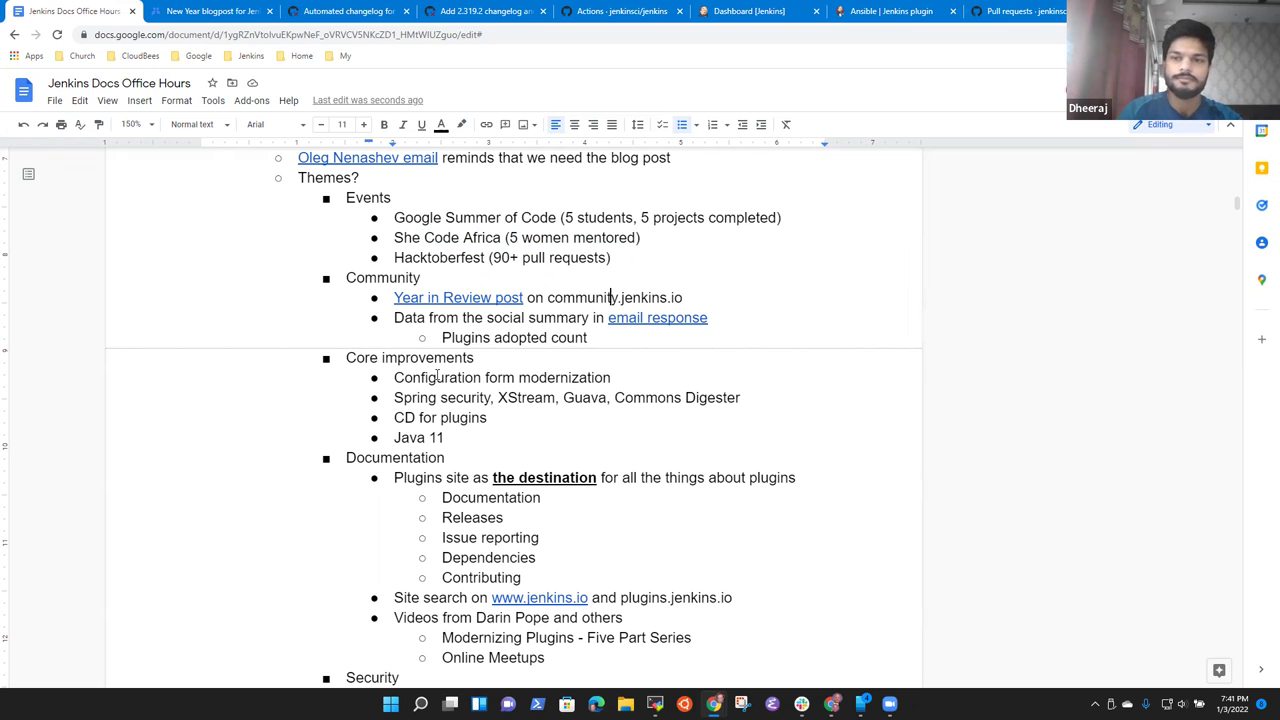
key("Down")
key("Down")
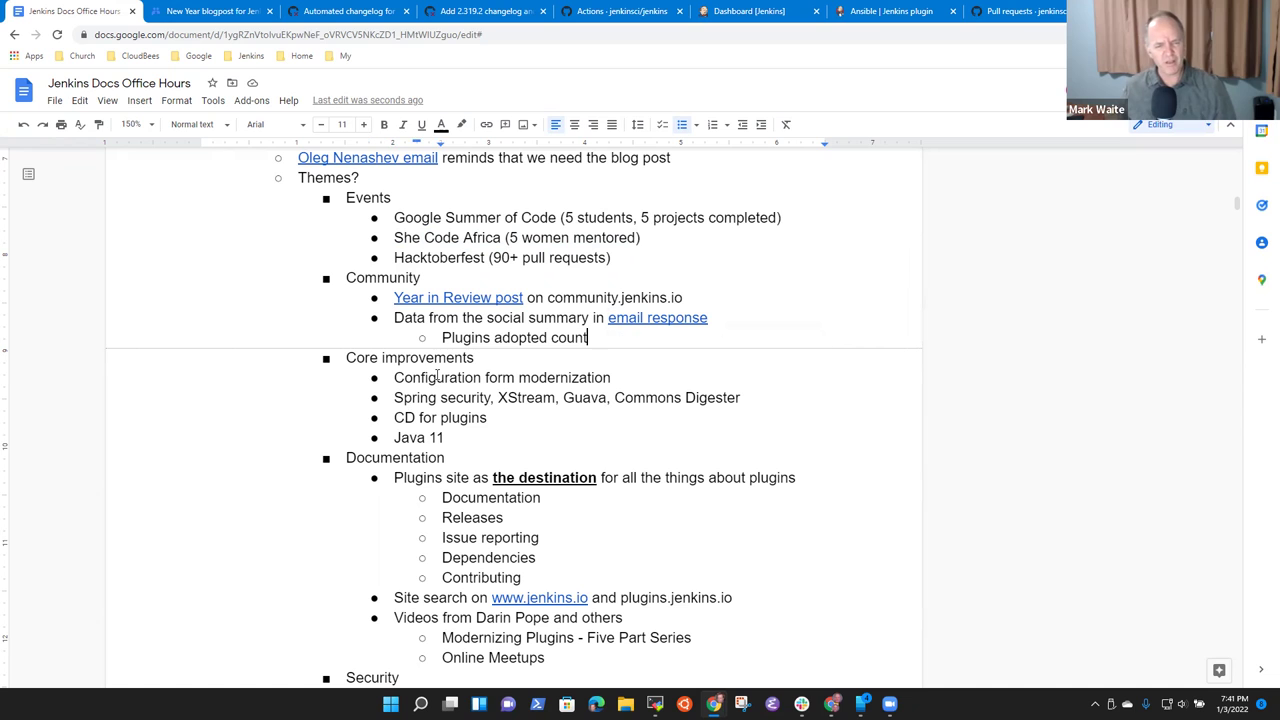
- Cut the Core improvements block and paste it above Community
key("Down")
key("Home")
key("shift+Down")
key("shift+Down")
key("shift+Down")
key("shift+Down")
key("shift+Down")
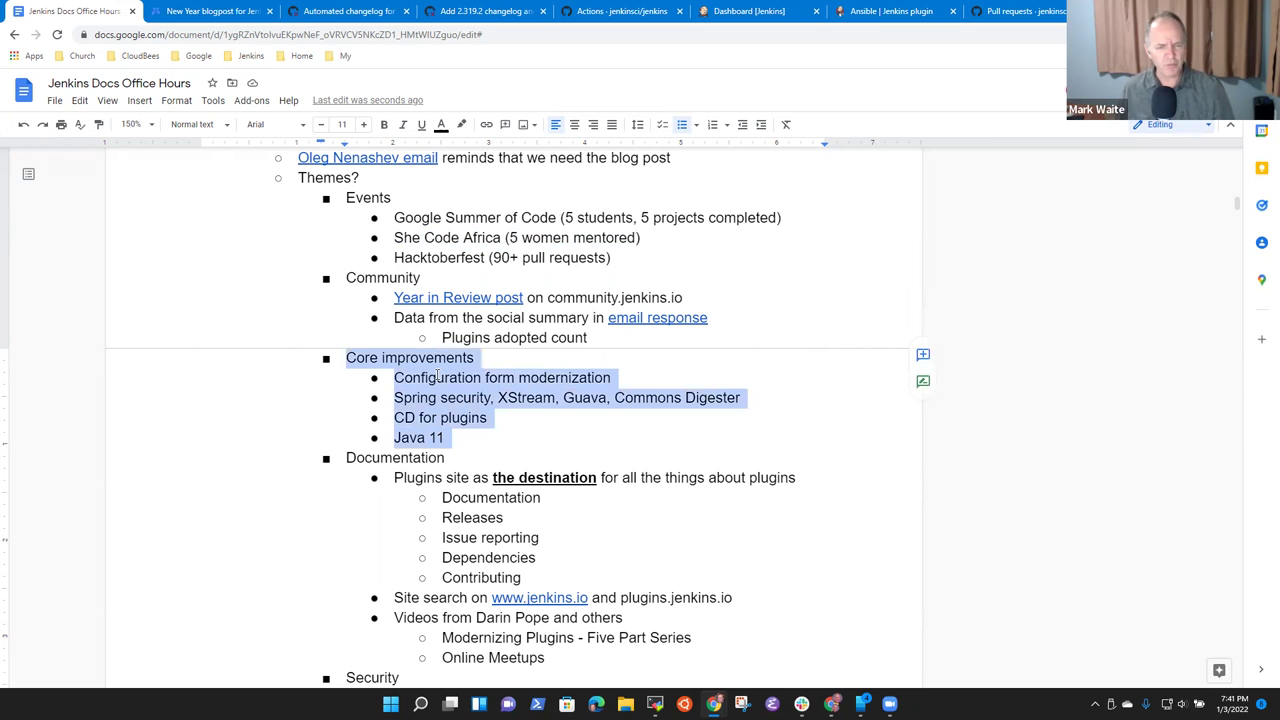
key("ctrl+x")
key("Up")
key("Up")
key("Up")
key("Up")
key("ctrl+v")
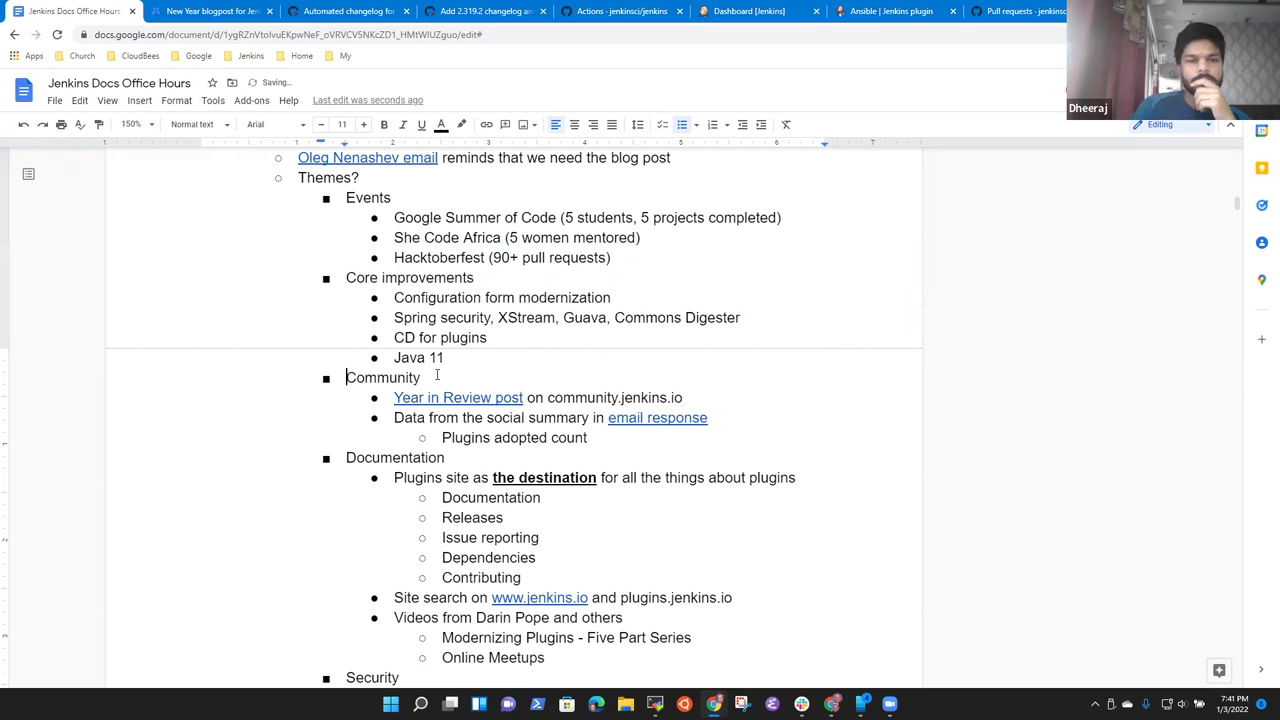
- Replace the abbreviation CD with 'Continuous Delivery' in the CD for plugins item
key("Up")
key("Up")
key("Up")
key("Up")
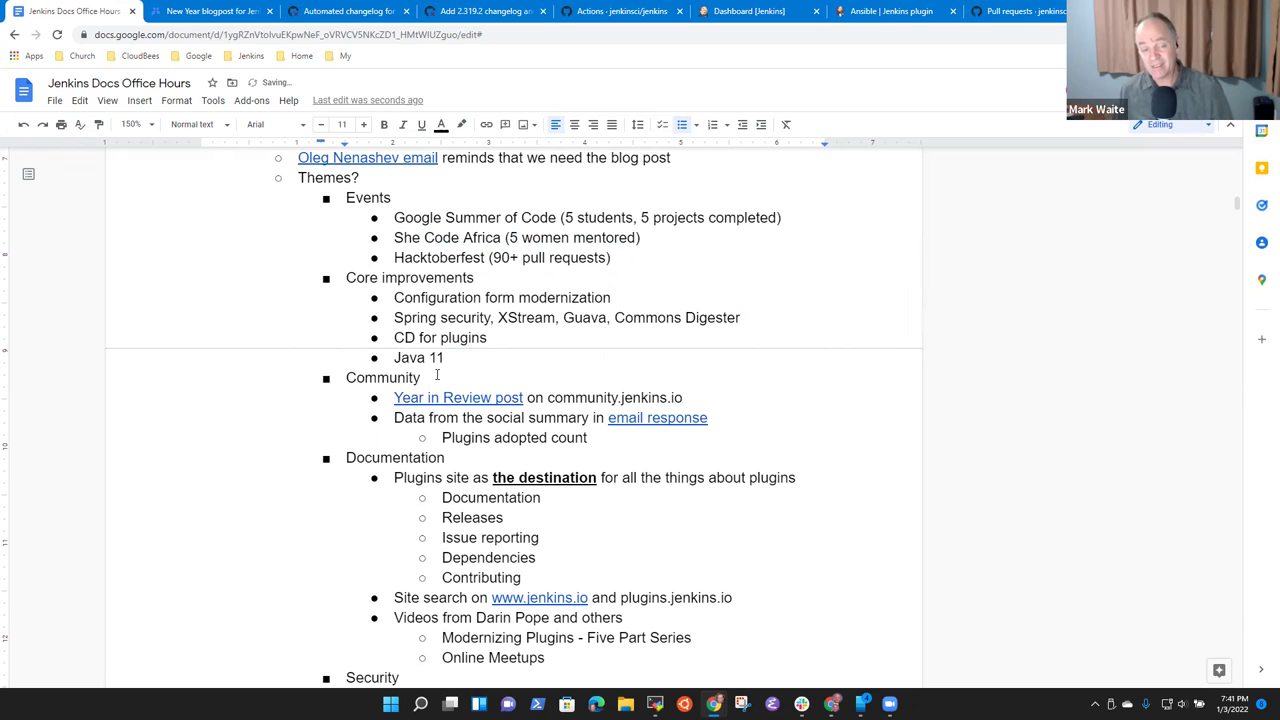
key("shift+End")
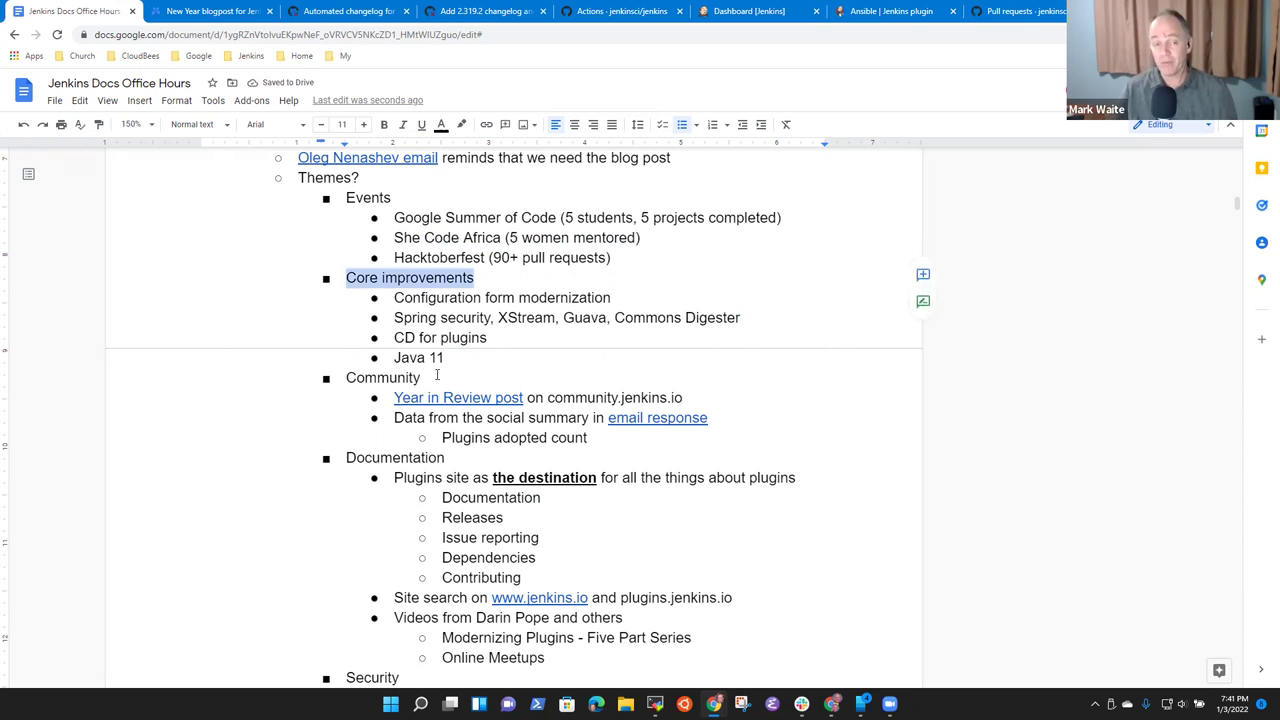
key("Right")
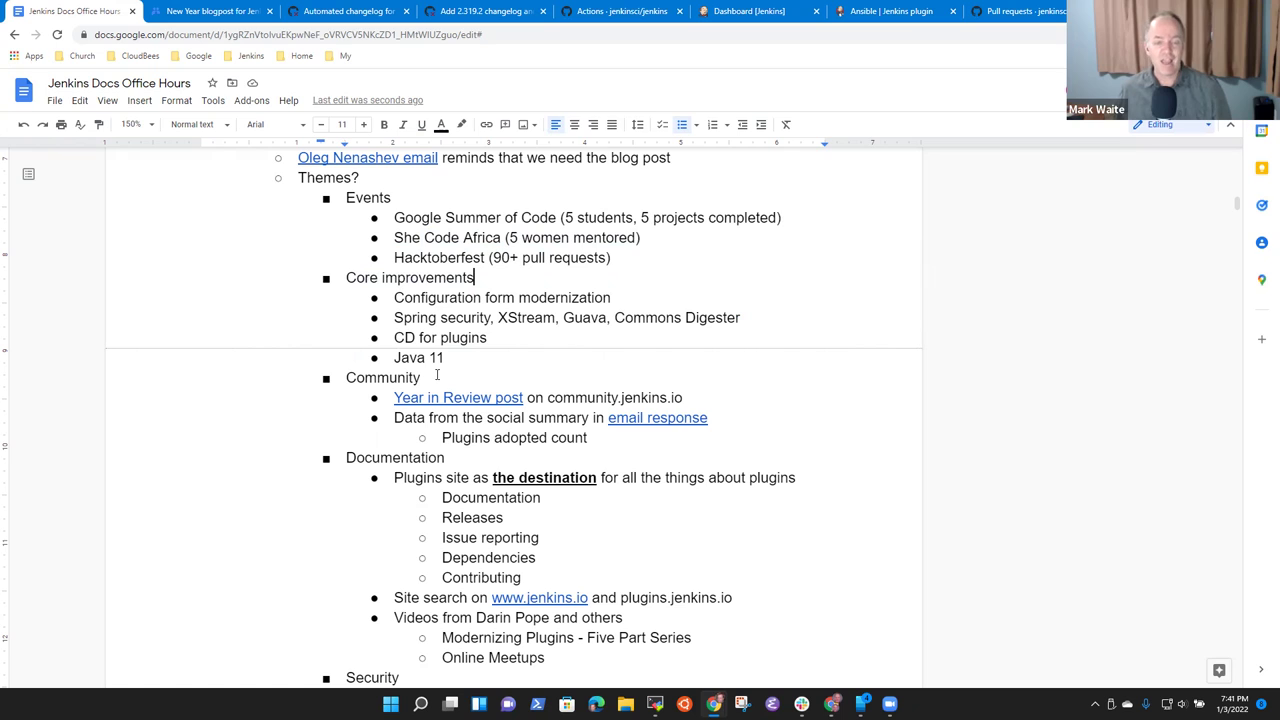
key("Home")
key("shift+End")
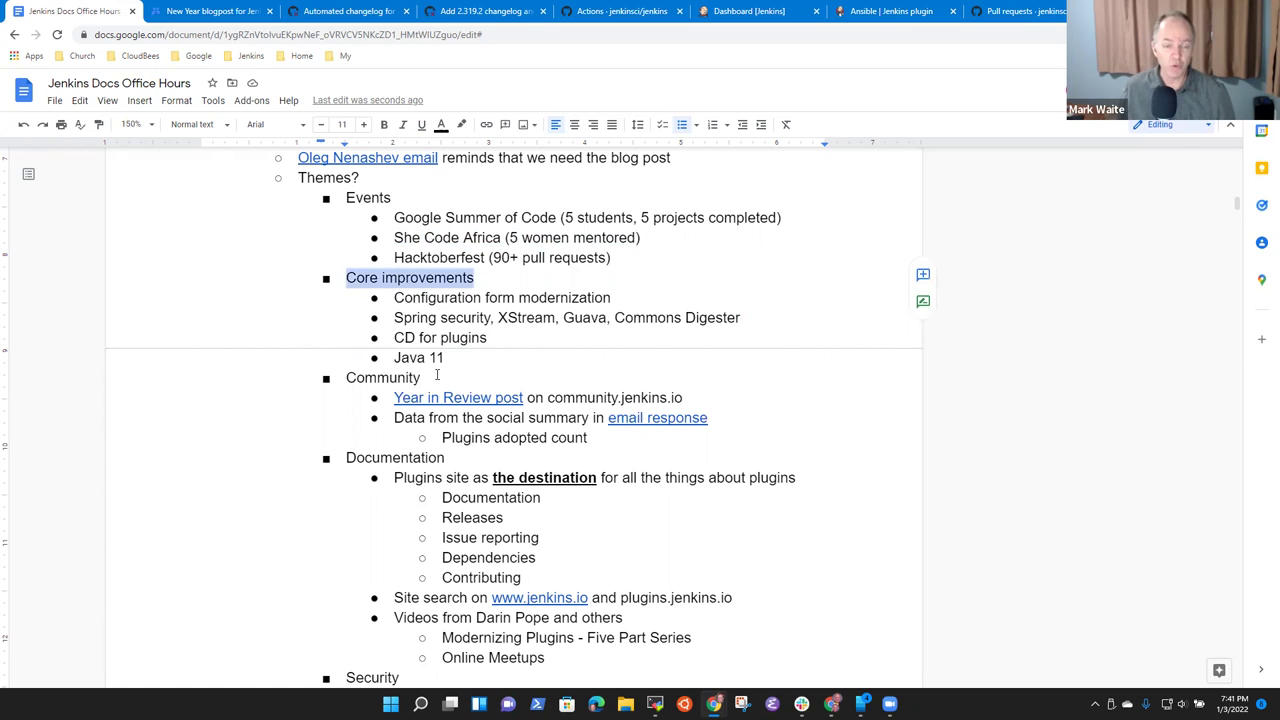
key("Down")
key("Down")
key("Down")
key("ctrl+Left")
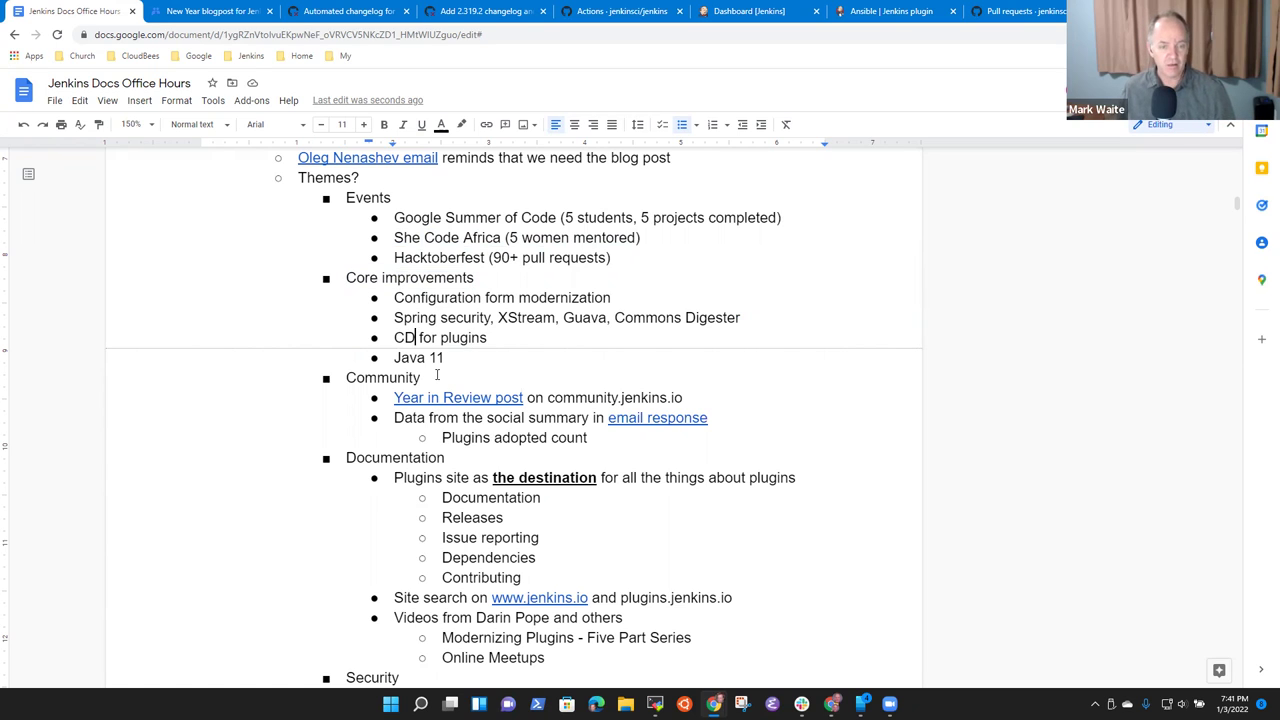
key("BackSpace")
key("BackSpace")
type("Contiinu")
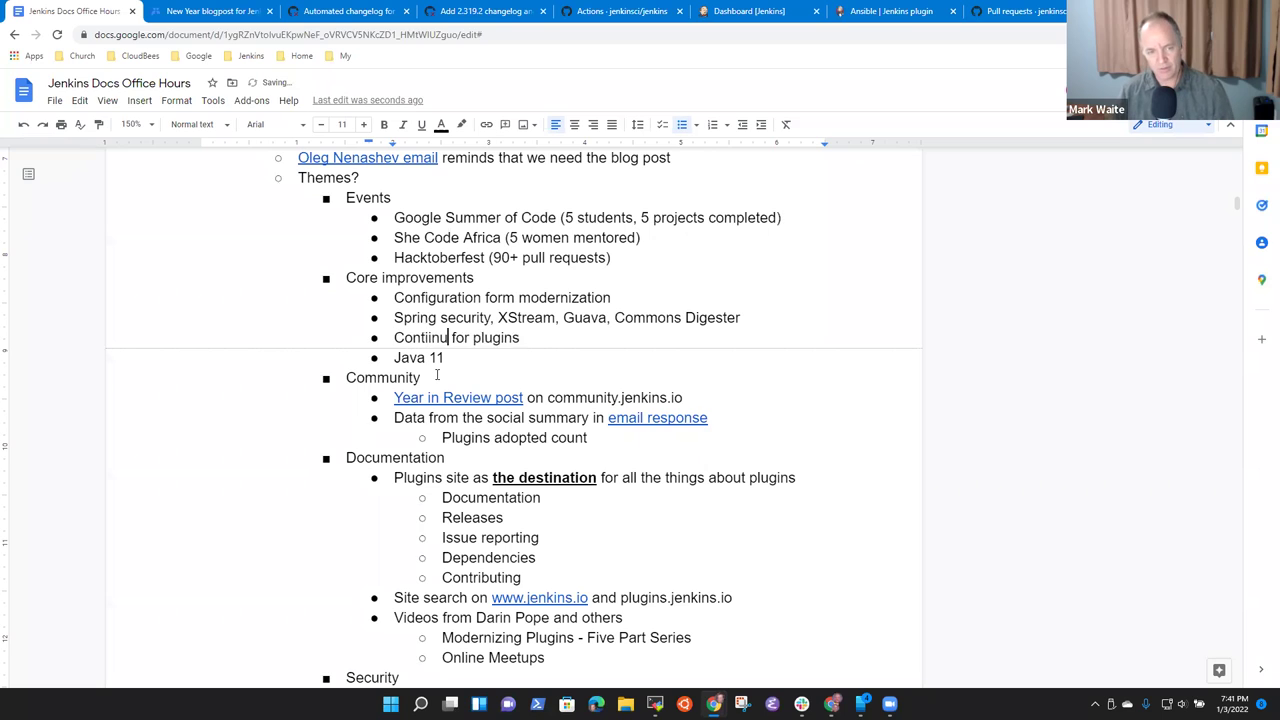
type("ous")
key("ctrl+BackSpace")
type("Continue")
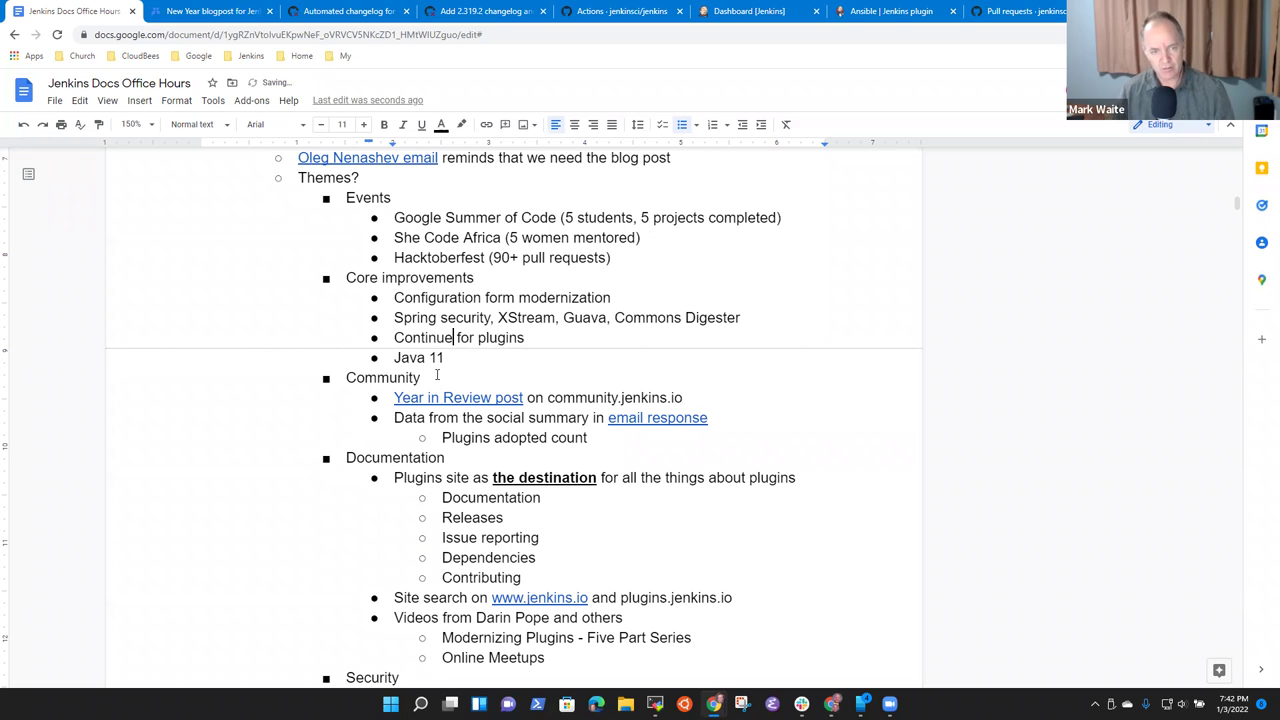
key("BackSpace")
type("ous Delivery")
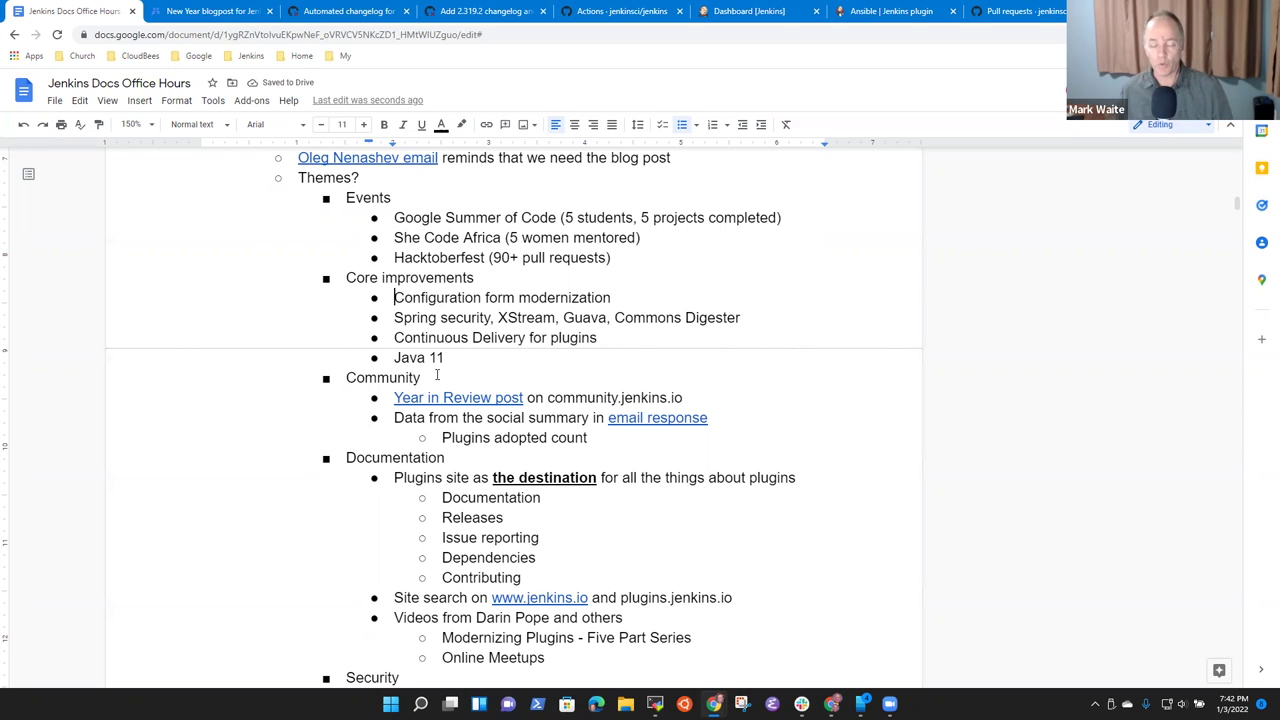
- Append 'as preferred JVM' to the Java 11 item under Core improvements
key("shift+End")
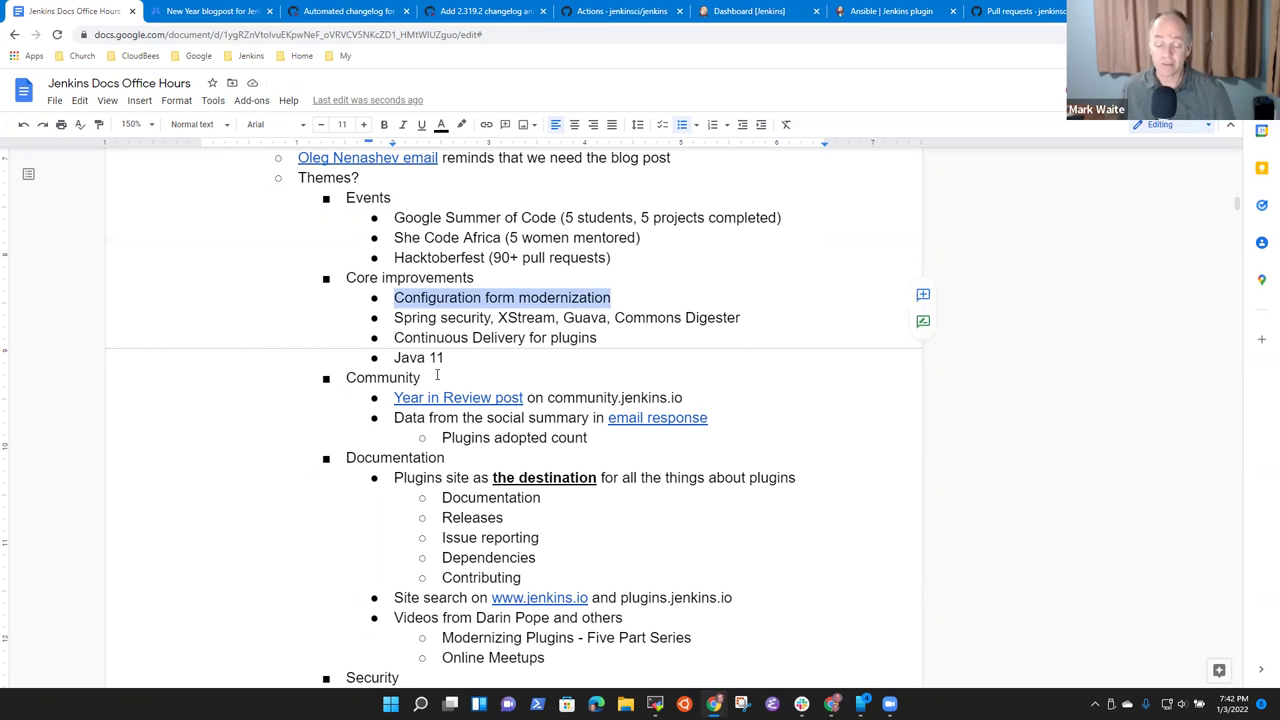
key("Right")
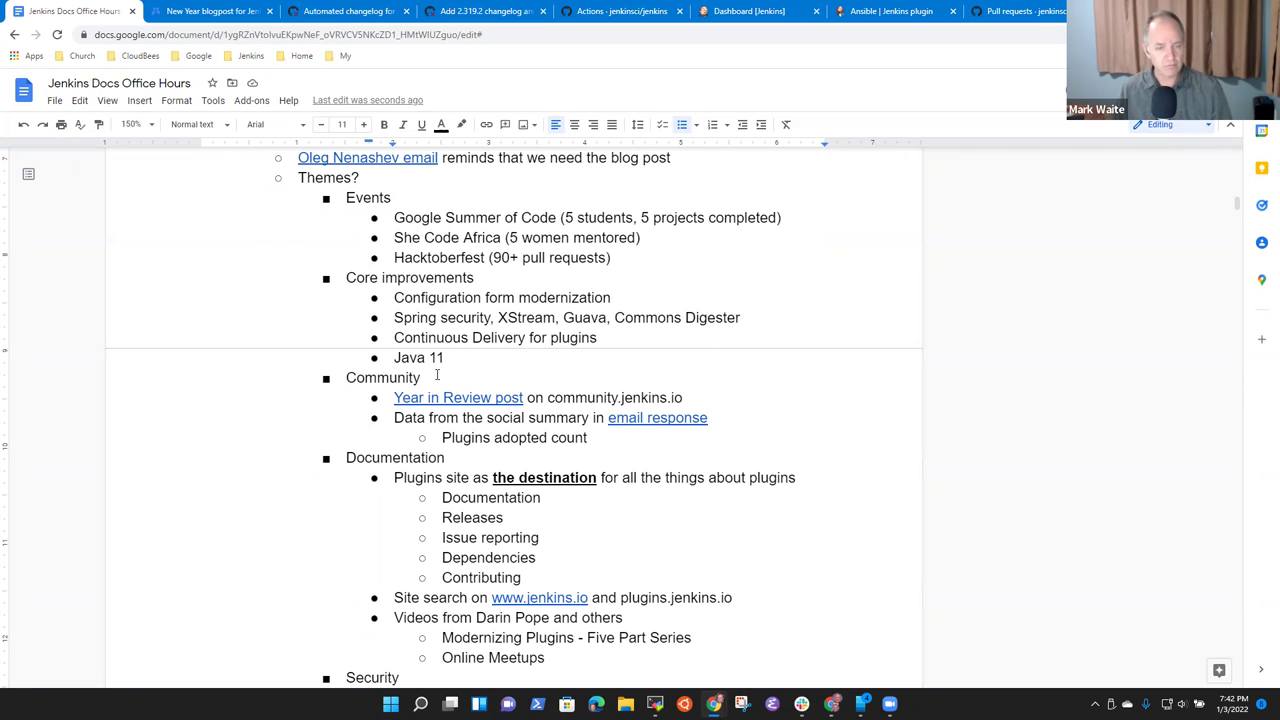
key("Home")
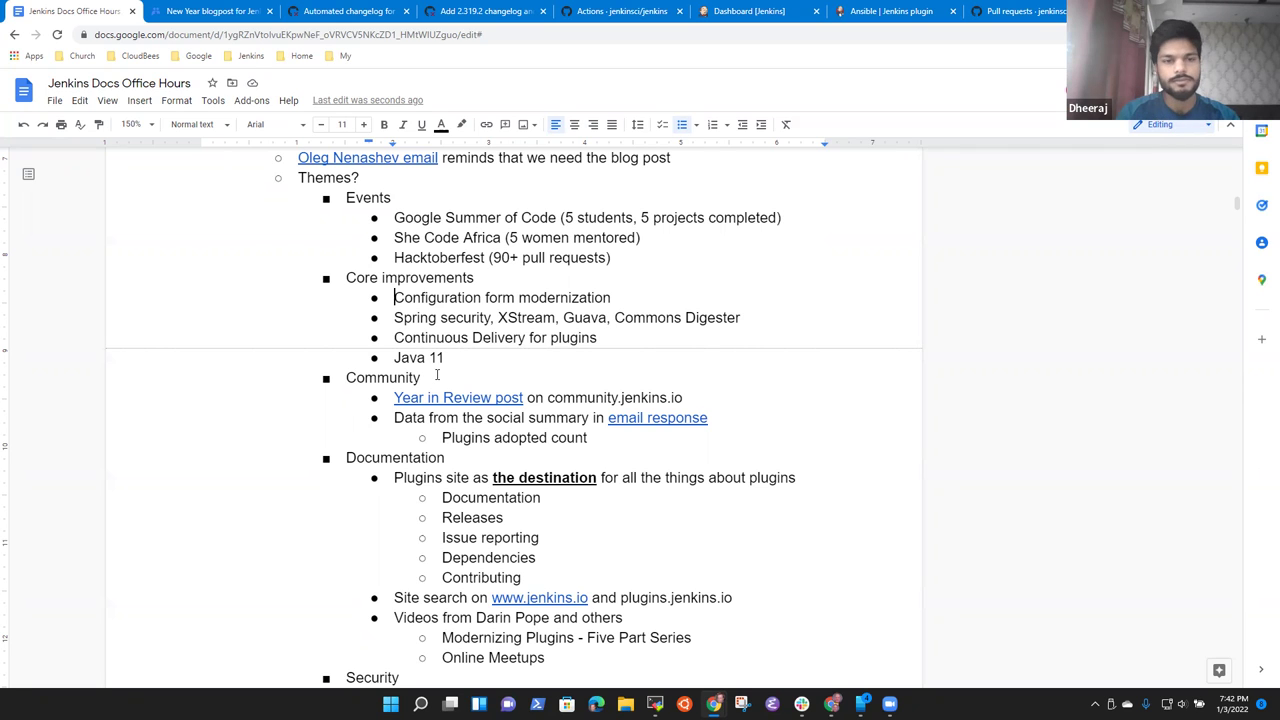
key("Down")
key("shift+End")
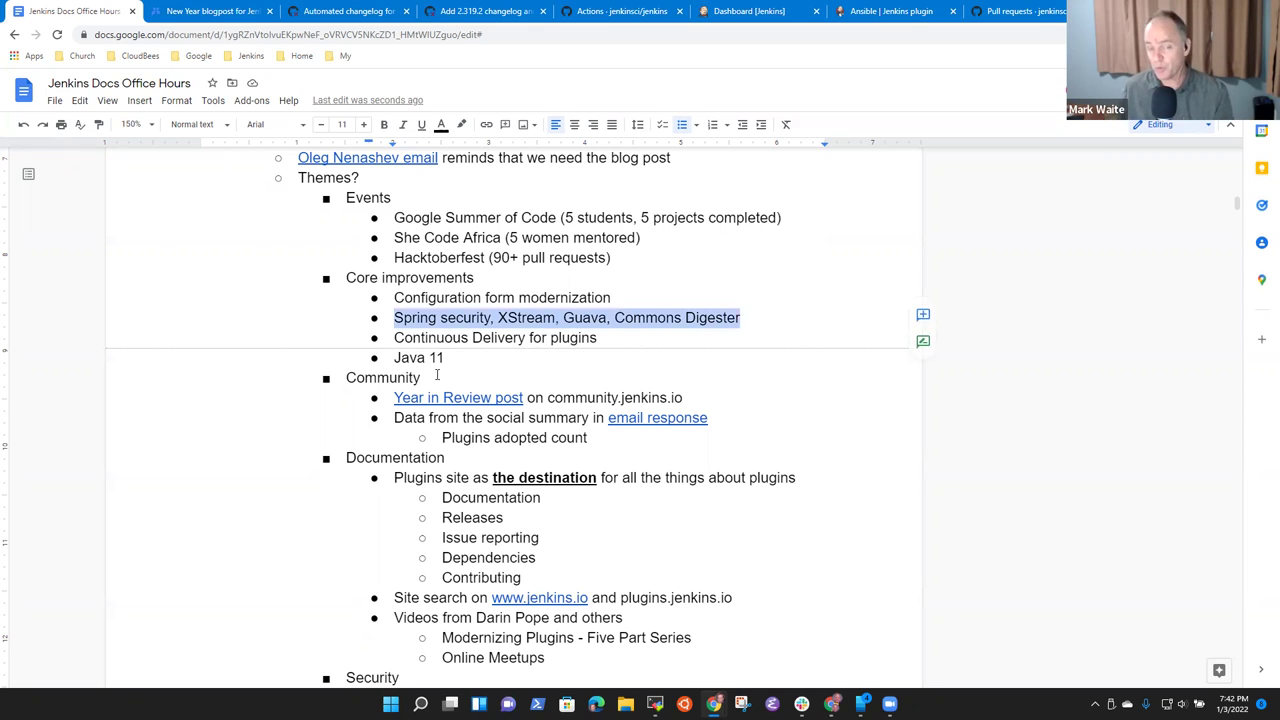
key("Down")
key("Up")
key("Up")
key("Down")
key("Down")
key("Down")
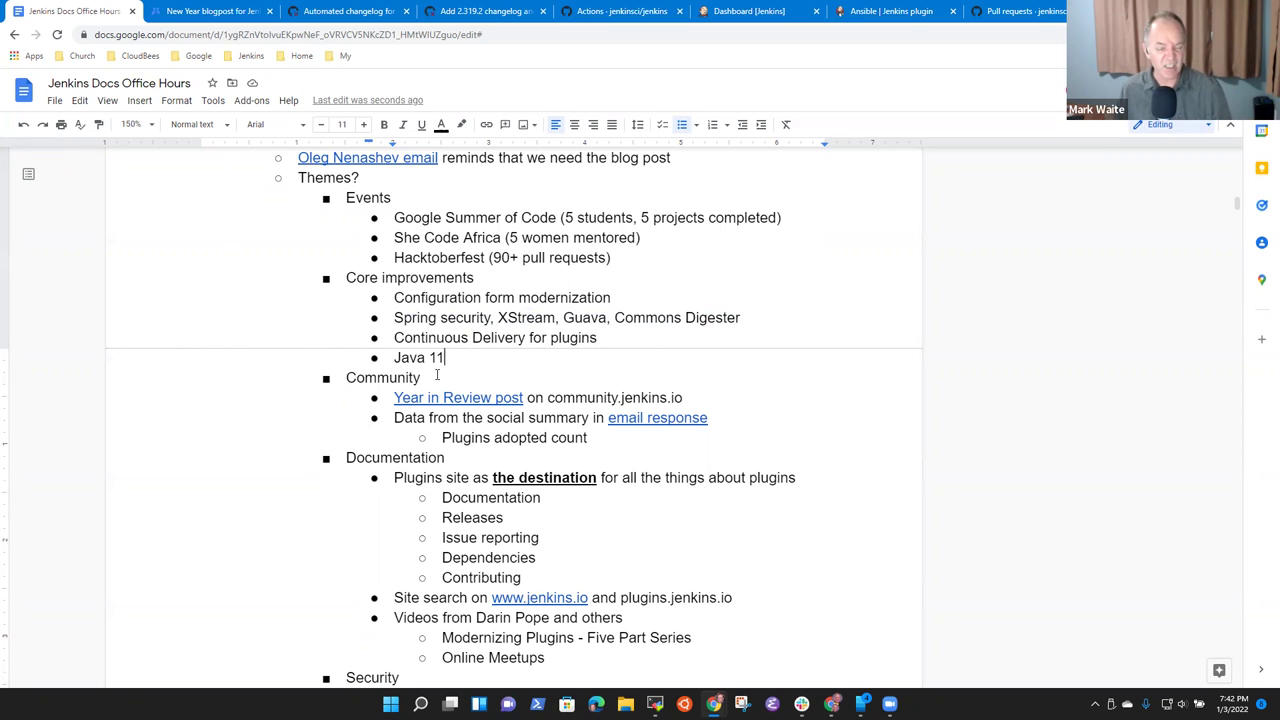
key("shift+End")
key("End")
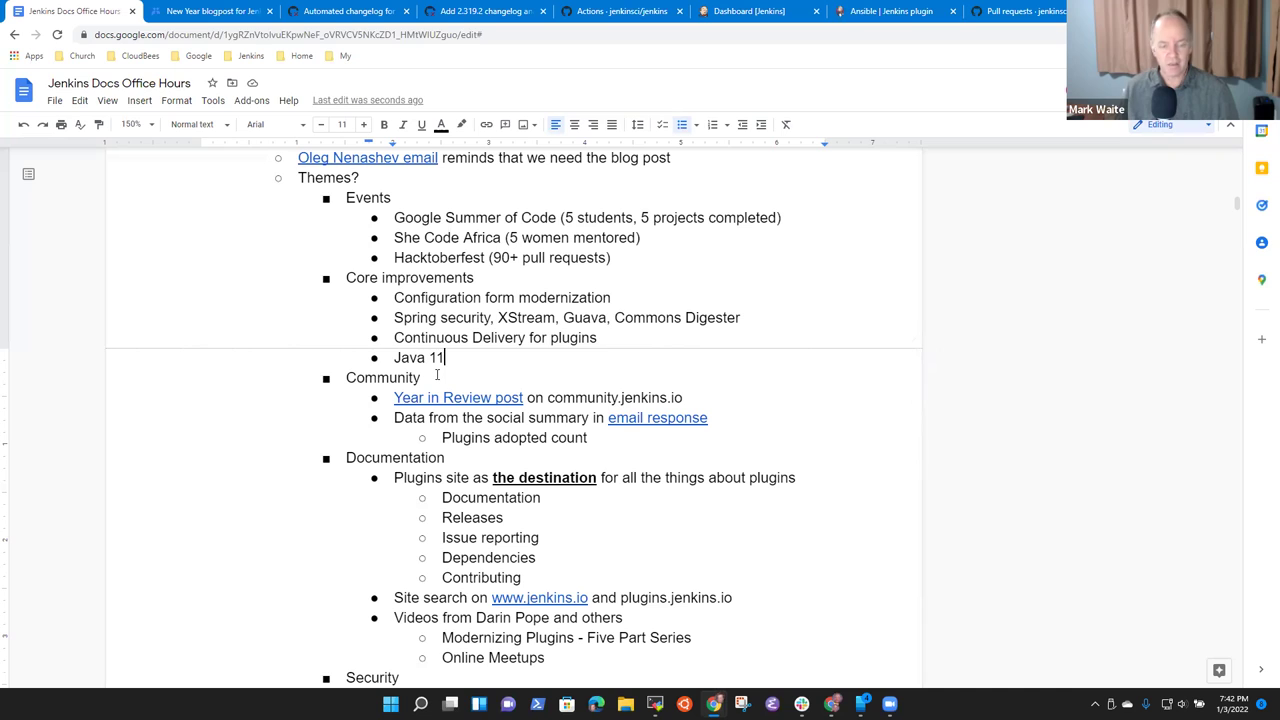
type("as preferred JVM")
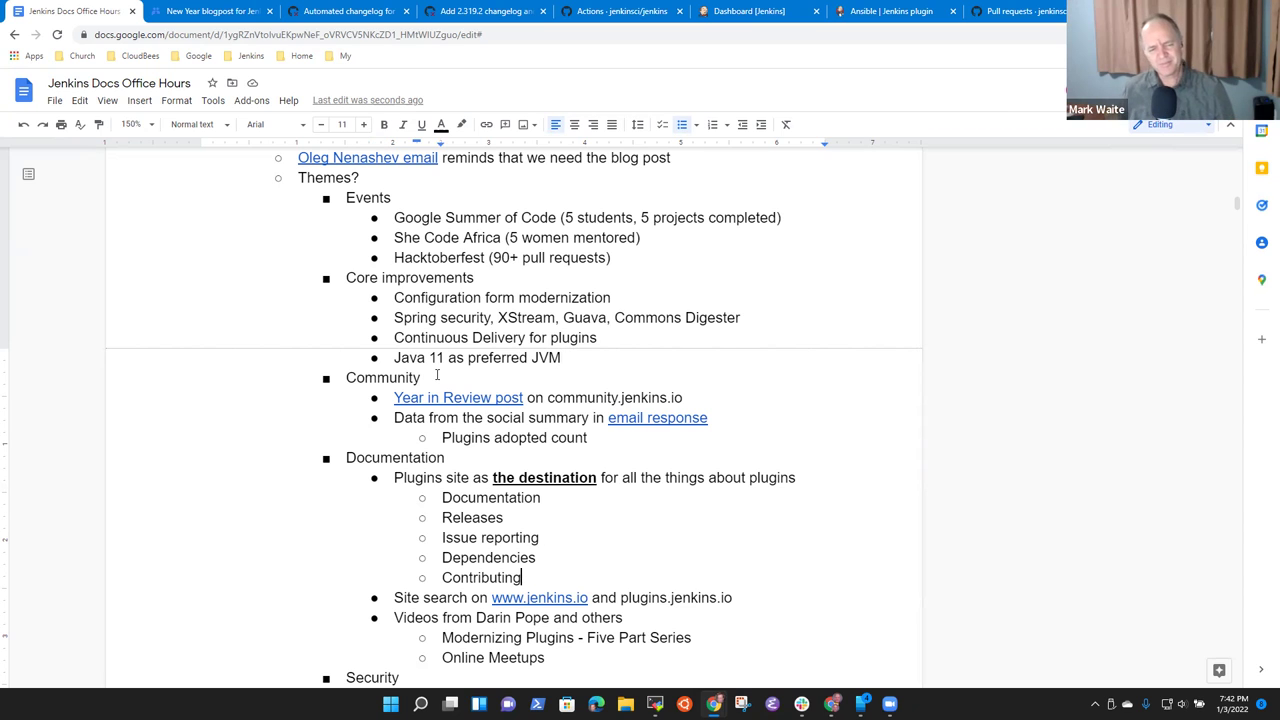
- Move the Security block above Community, keeping Community on its own line and indenting the Log4j item
key("Down")
key("Down")
key("Down")
key("Down")
key("Down")
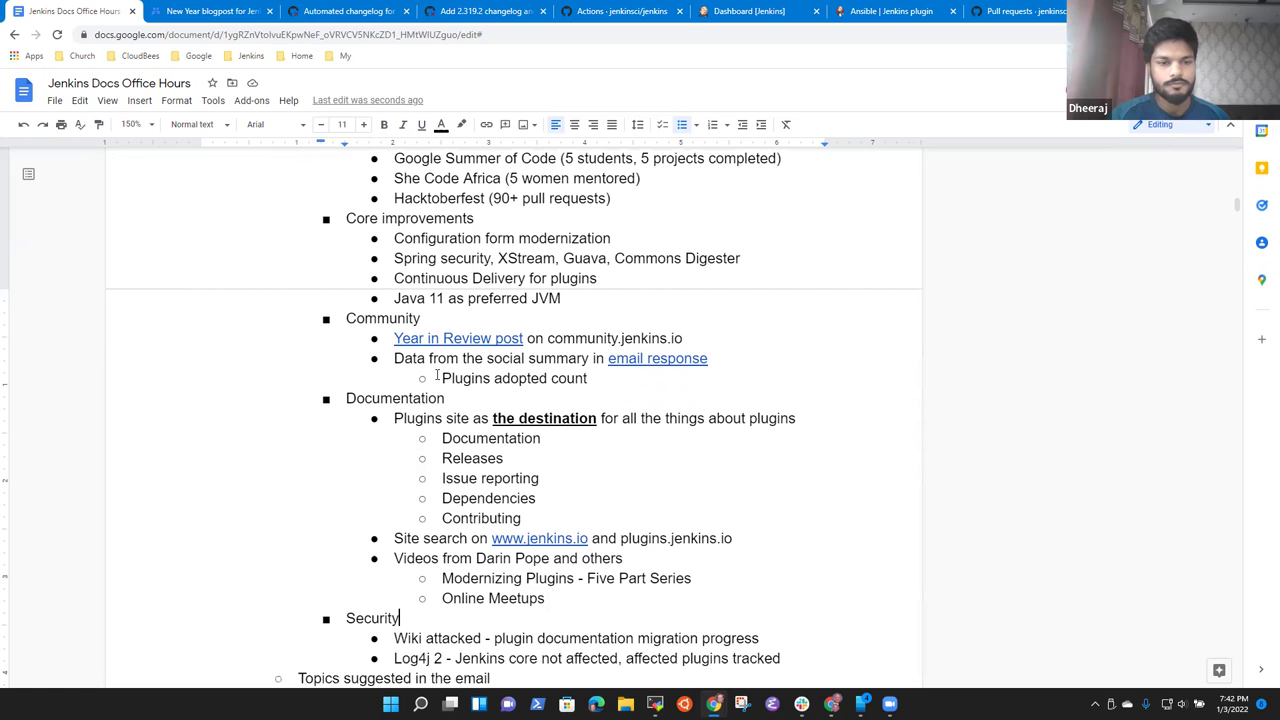
key("shift+End")
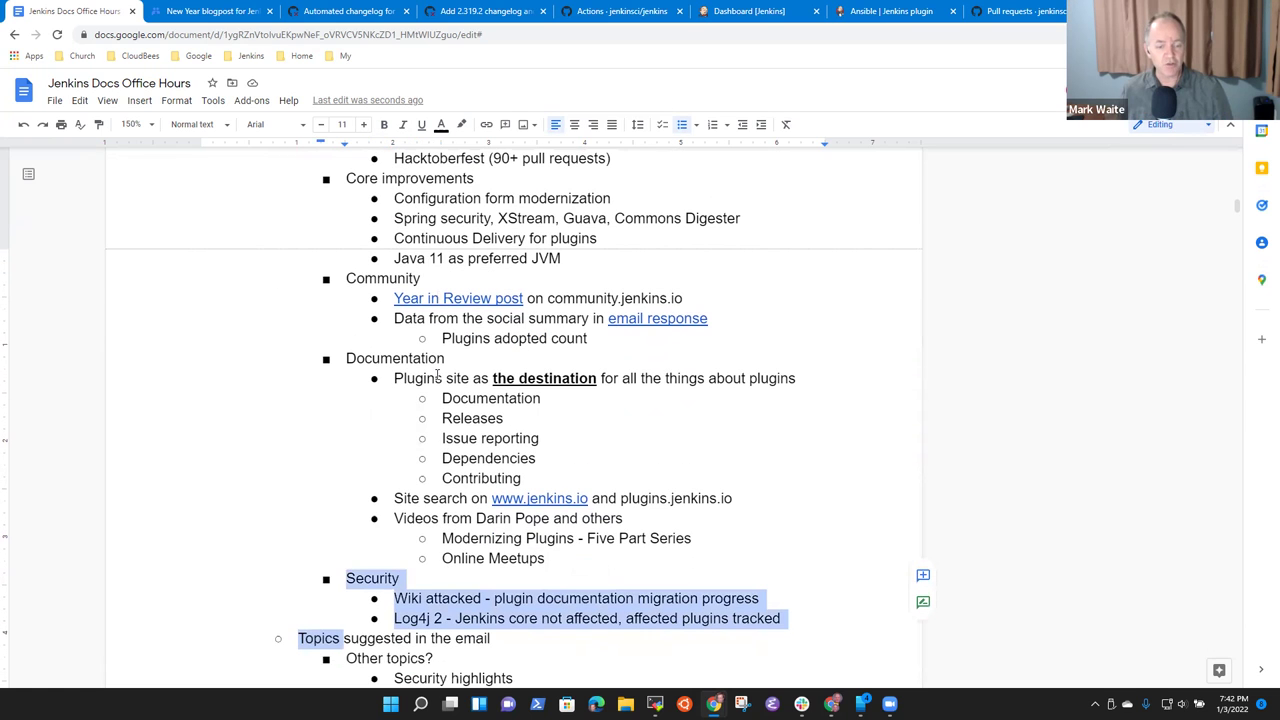
key("shift+Left")
key("shift+Left")
key("shift+Left")
key("shift+Left")
key("shift+Left")
key("shift+Left")
key("shift+Left")
key("ctrl+c")
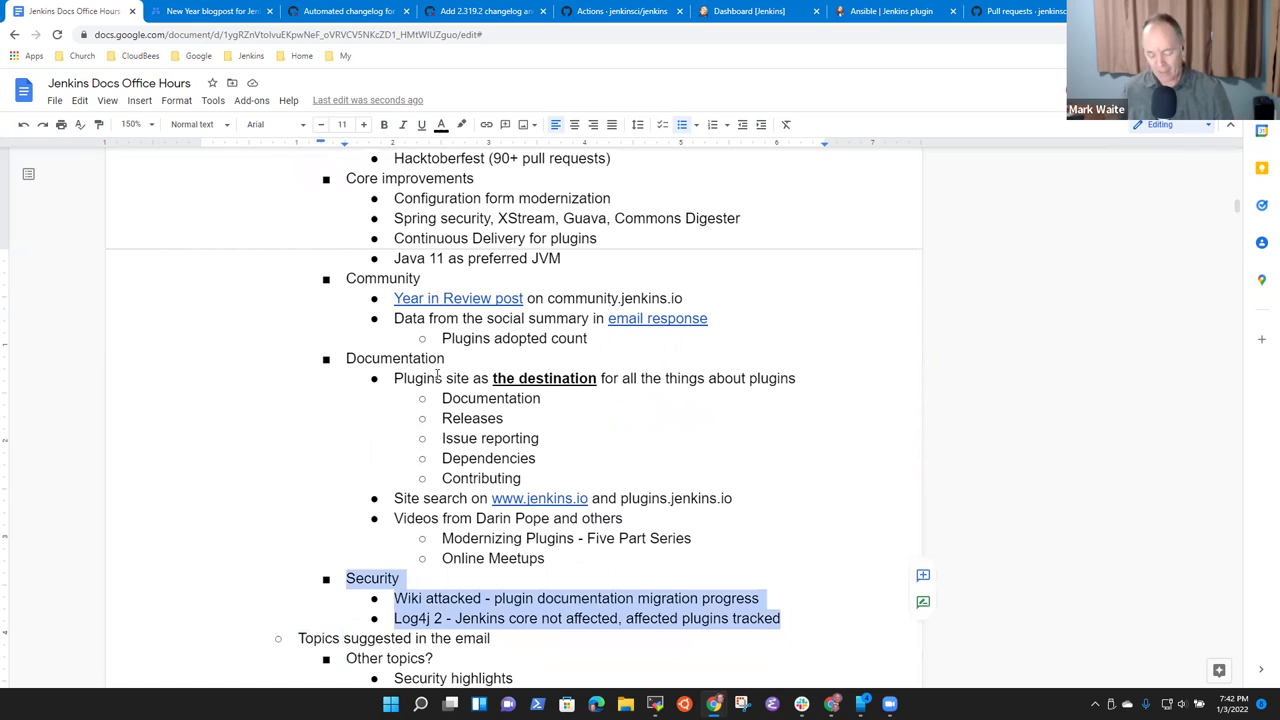
key("Delete")
key("Up")
key("Up")
key("Up")
key("ctrl+v")
key("Return")
key("Up")
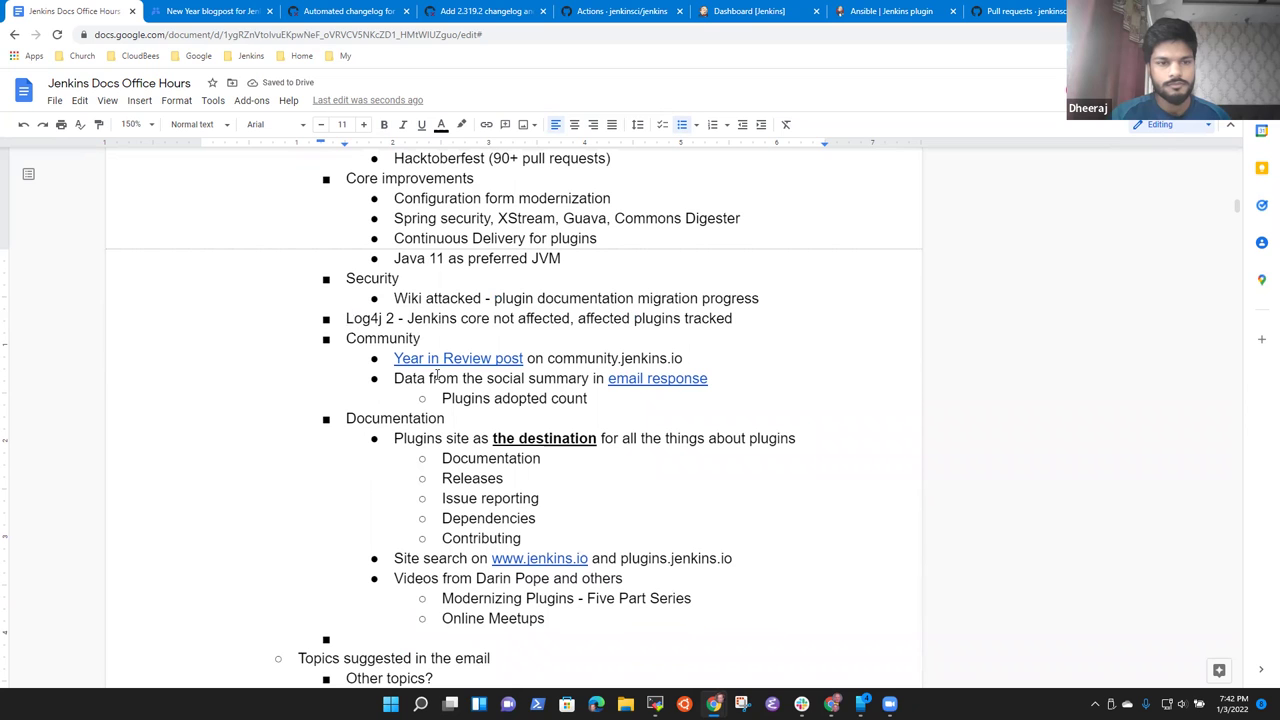
key("Tab")
- Check the Wiki attacked and Log4j items under Security, ending at the Log4j line
key("Up")
key("shift+End")
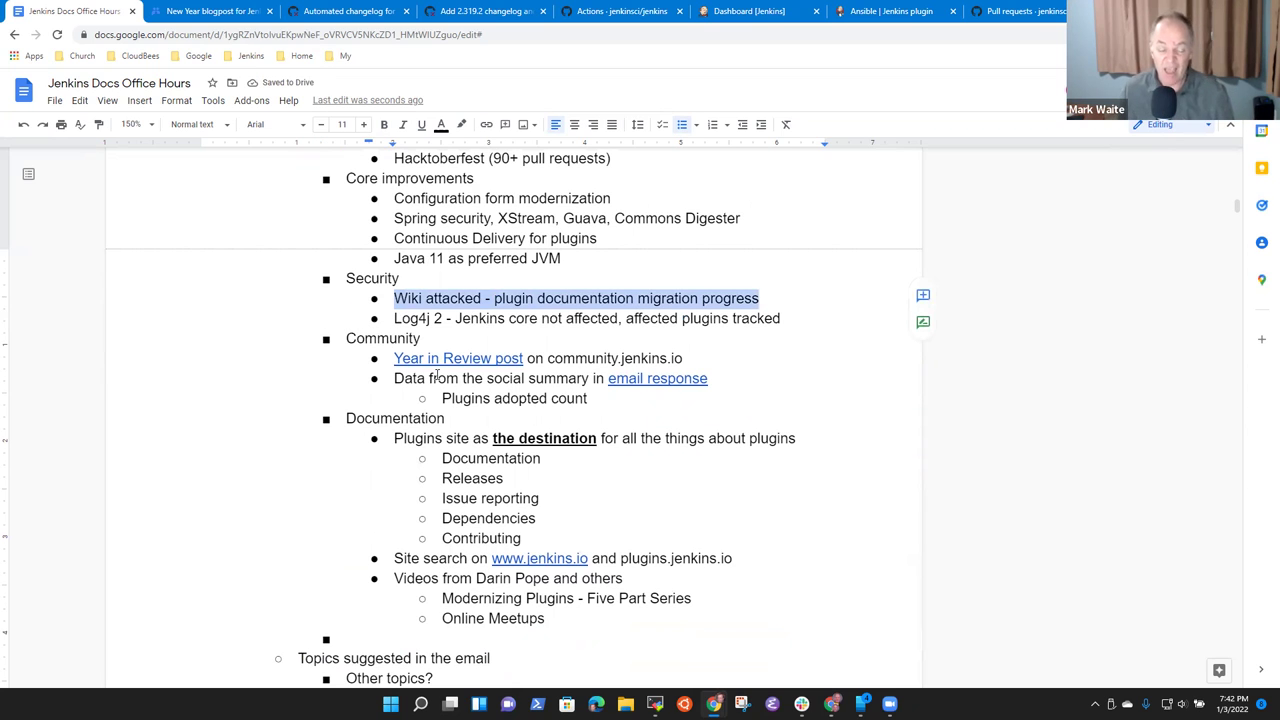
key("Left")
key("shift+End")
key("Down")
key("Home")
key("shift+End")
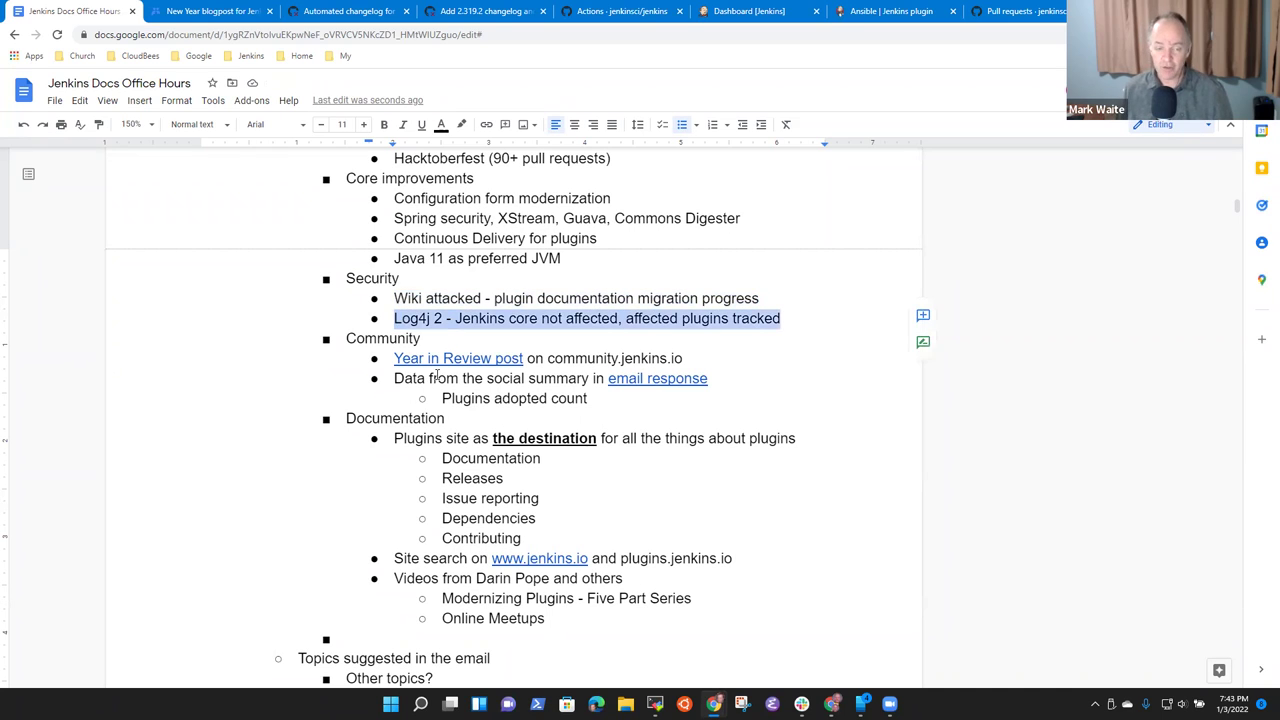
key("Right")
- Add a Security item reading 'Security advisories throughout the year' below Log4j 2
key("Return")
type("Securirty")
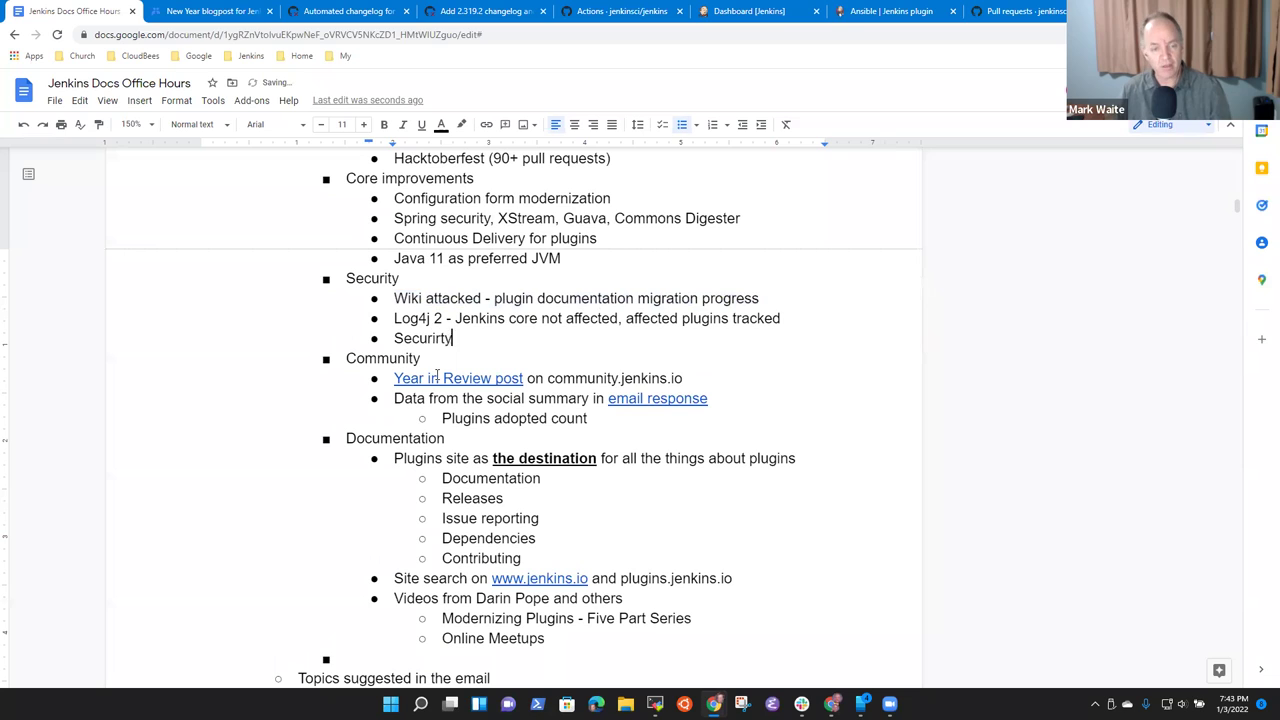
key("BackSpace")
key("BackSpace")
key("BackSpace")
key("BackSpace")
type("ity advisories")
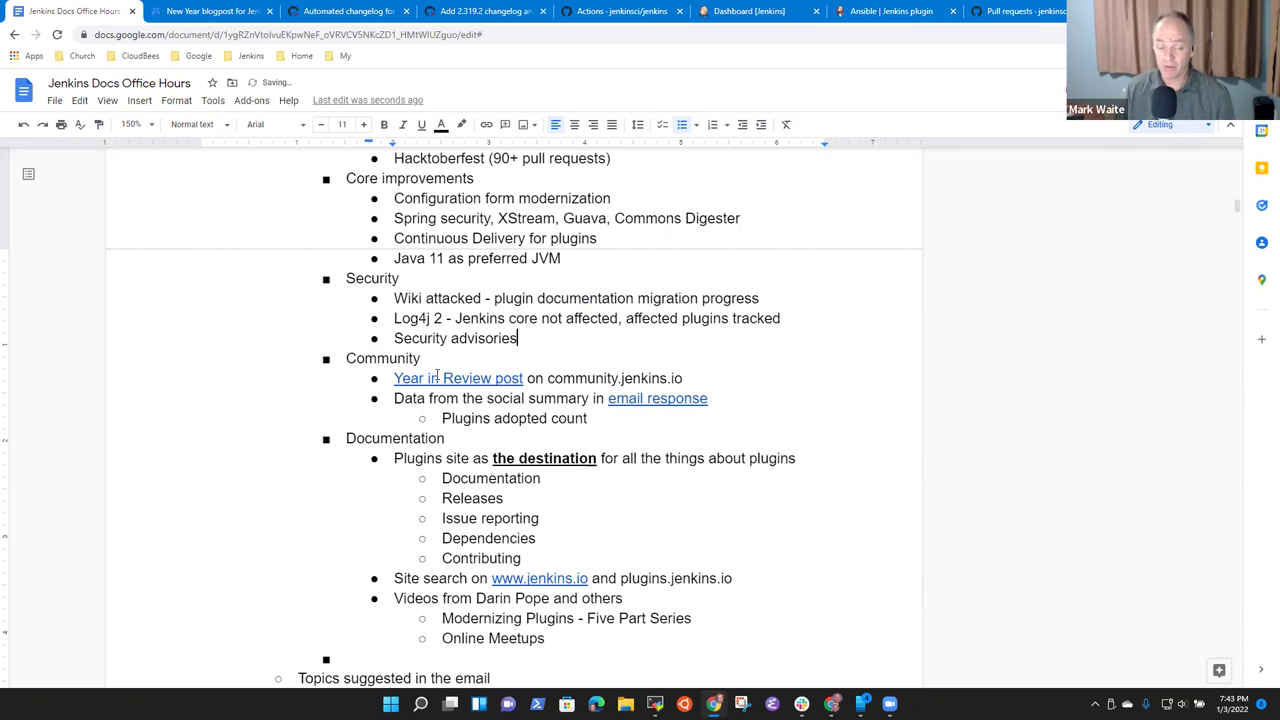
type(" throughout the year")
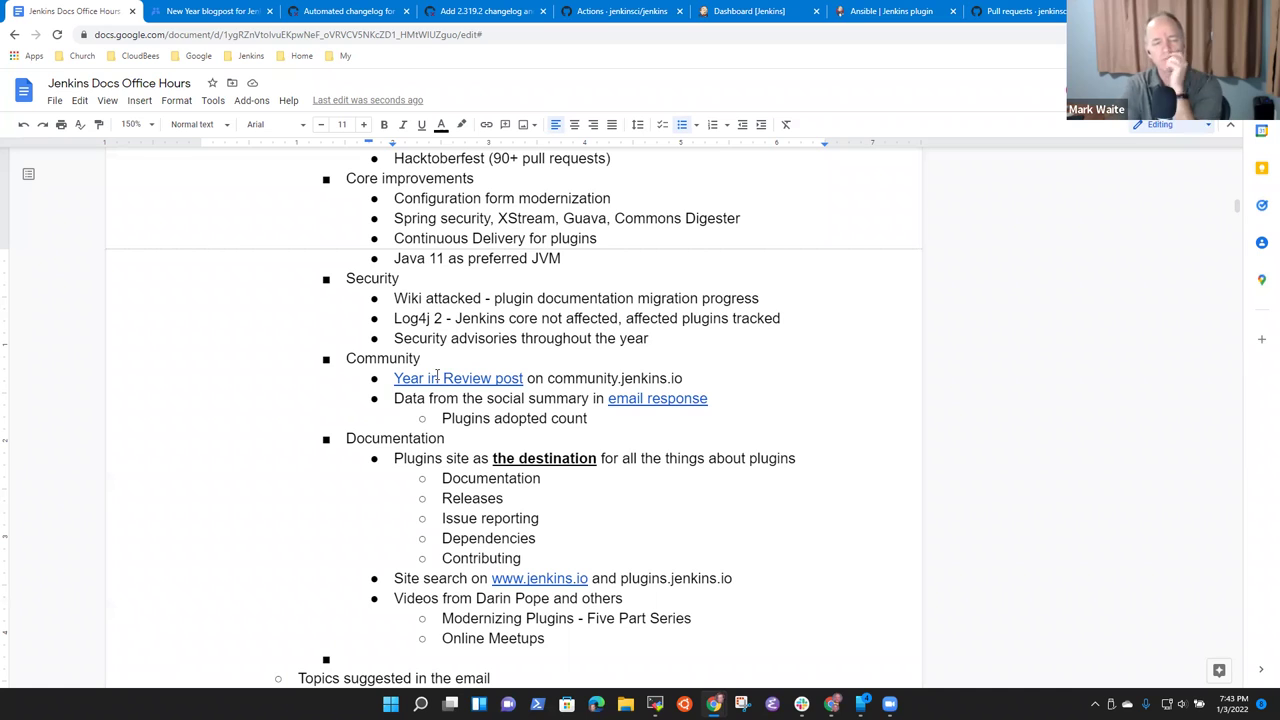
- Cut the Community block and paste it after the Documentation theme
left_click(377, 360)
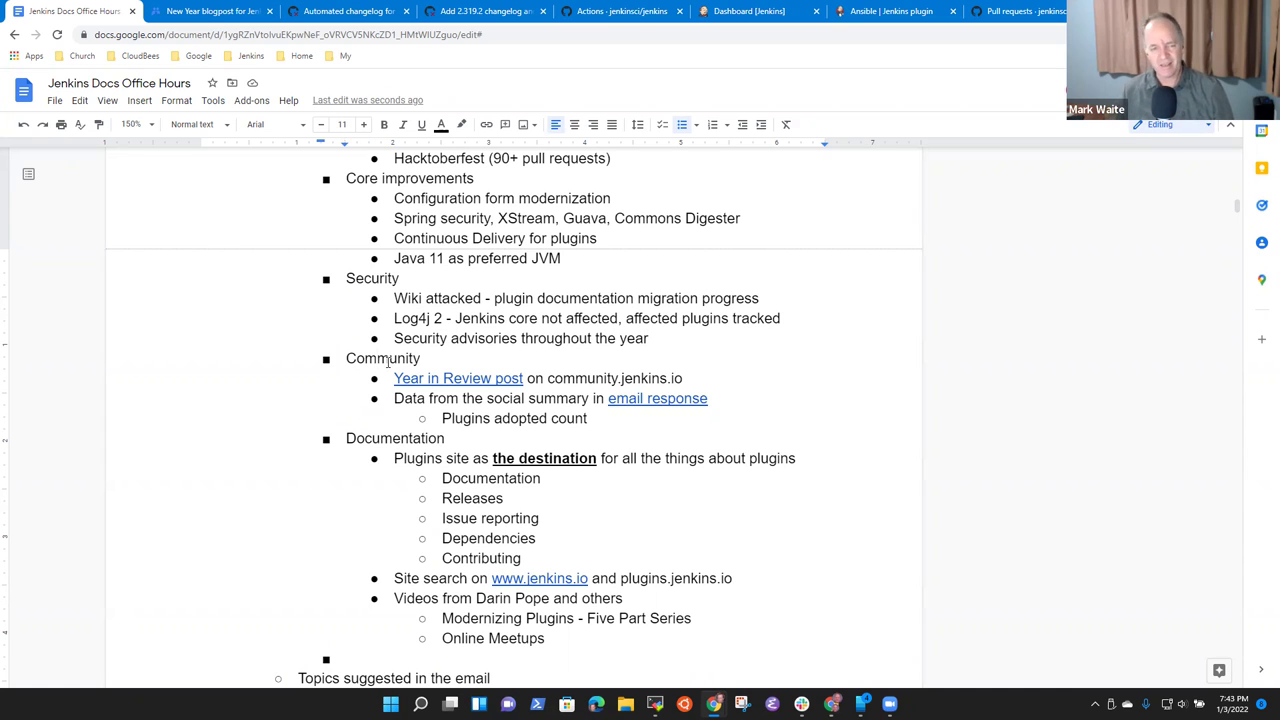
key("shift+Down")
key("shift+Down")
key("shift+Down")
key("shift+Down")
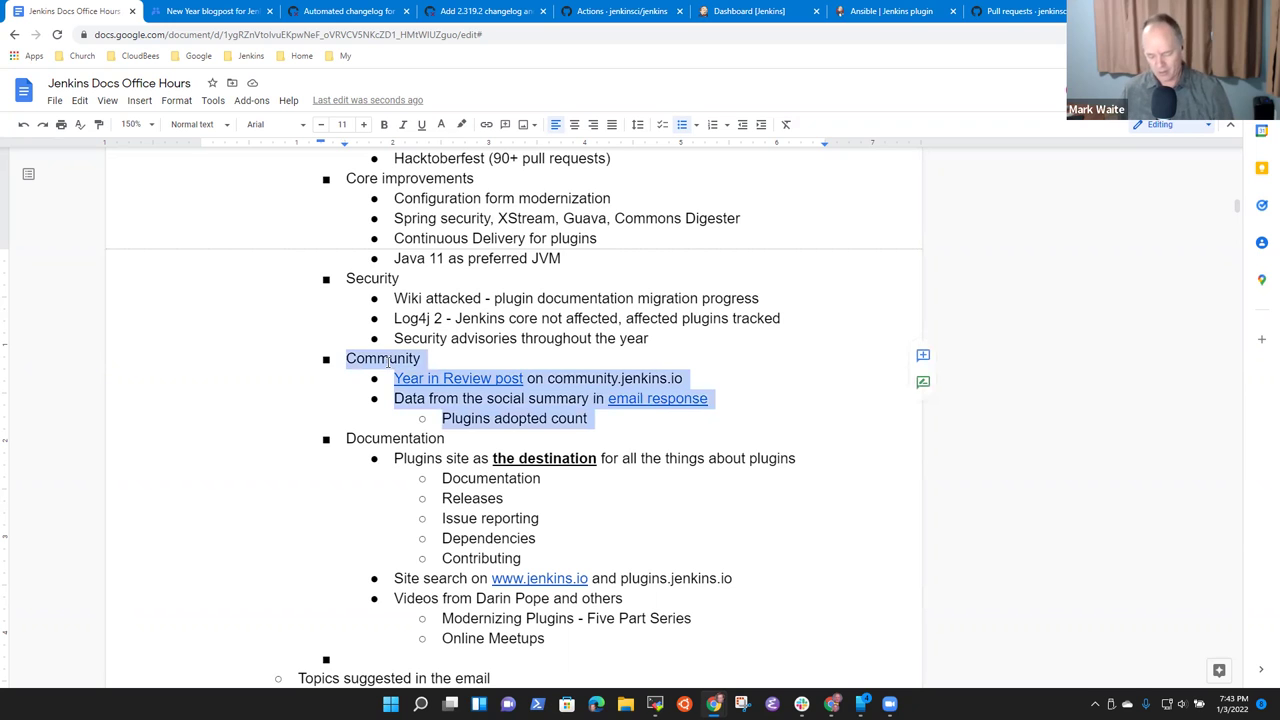
key("ctrl+x")
key("Down")
key("Down")
key("Down")
key("Down")
key("Down")
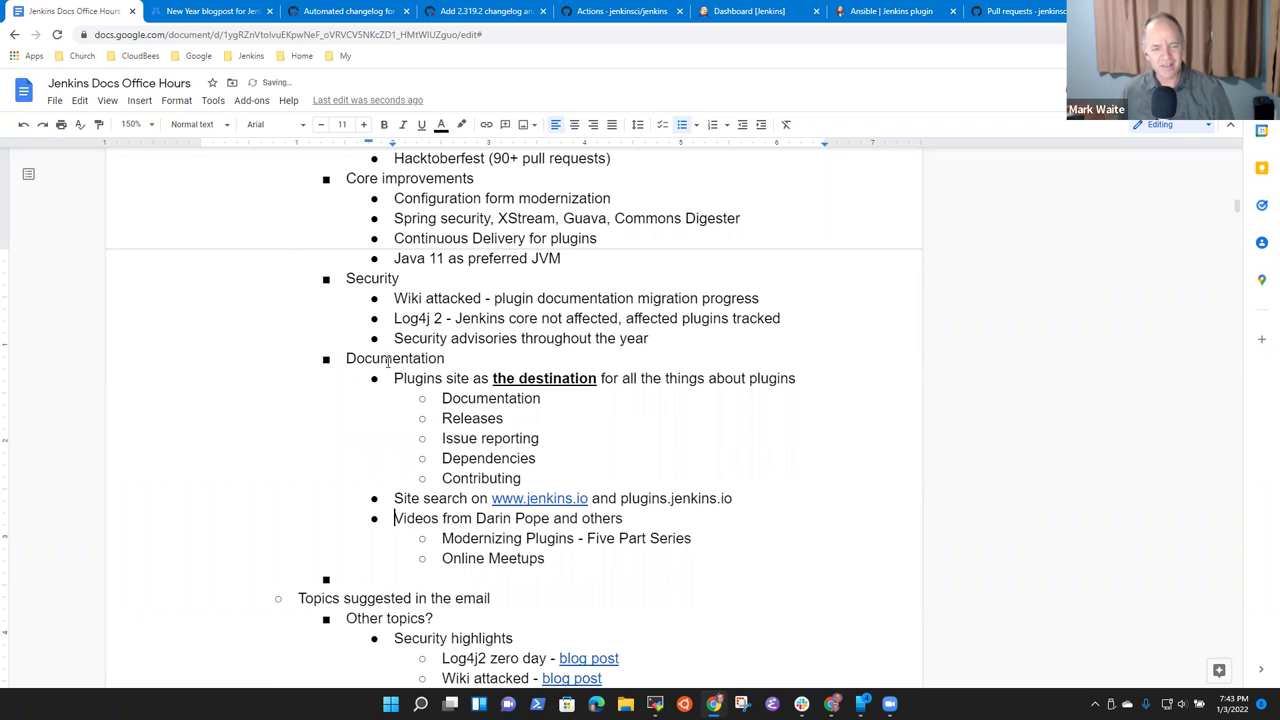
key("Down")
key("Down")
key("Down")
key("ctrl+v")
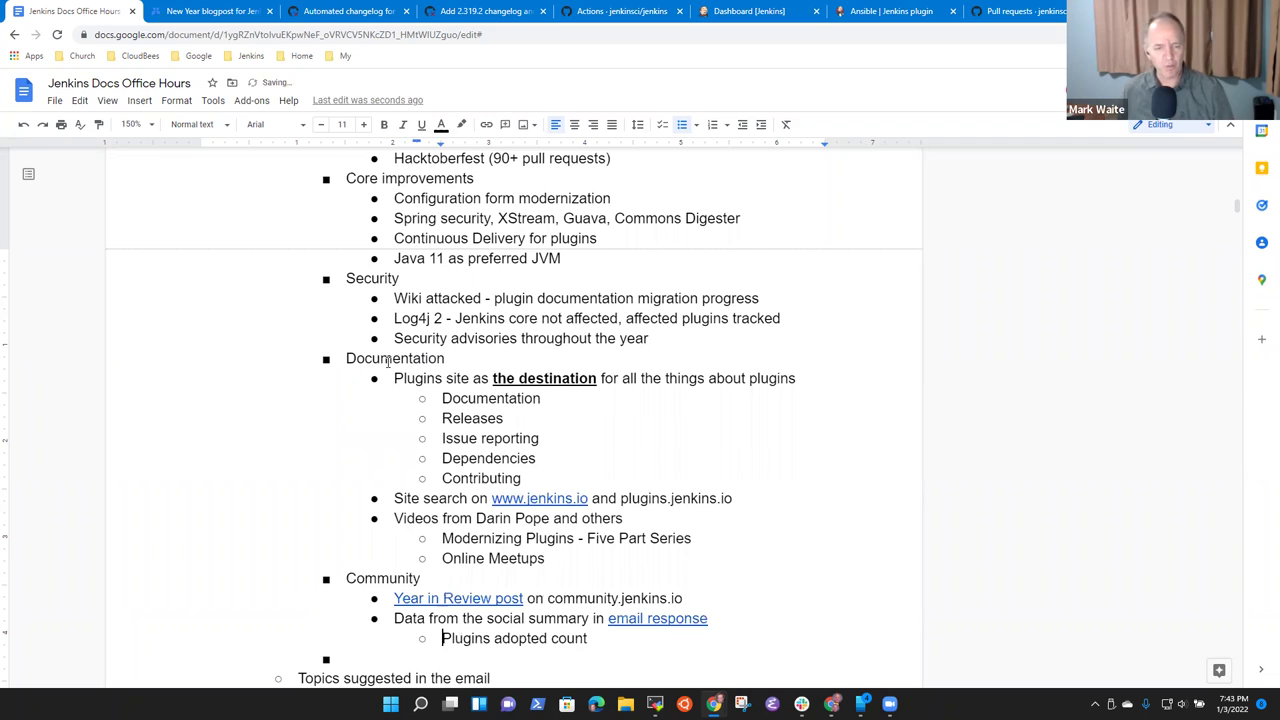
- Indent the Site search bullet under the Plugins site item
key("Up")
key("Up")
key("Up")
key("Up")
key("Up")
key("Up")
key("Up")
key("Up")
key("Up")
key("Up")
key("Up")
key("Up")
key("shift+End")
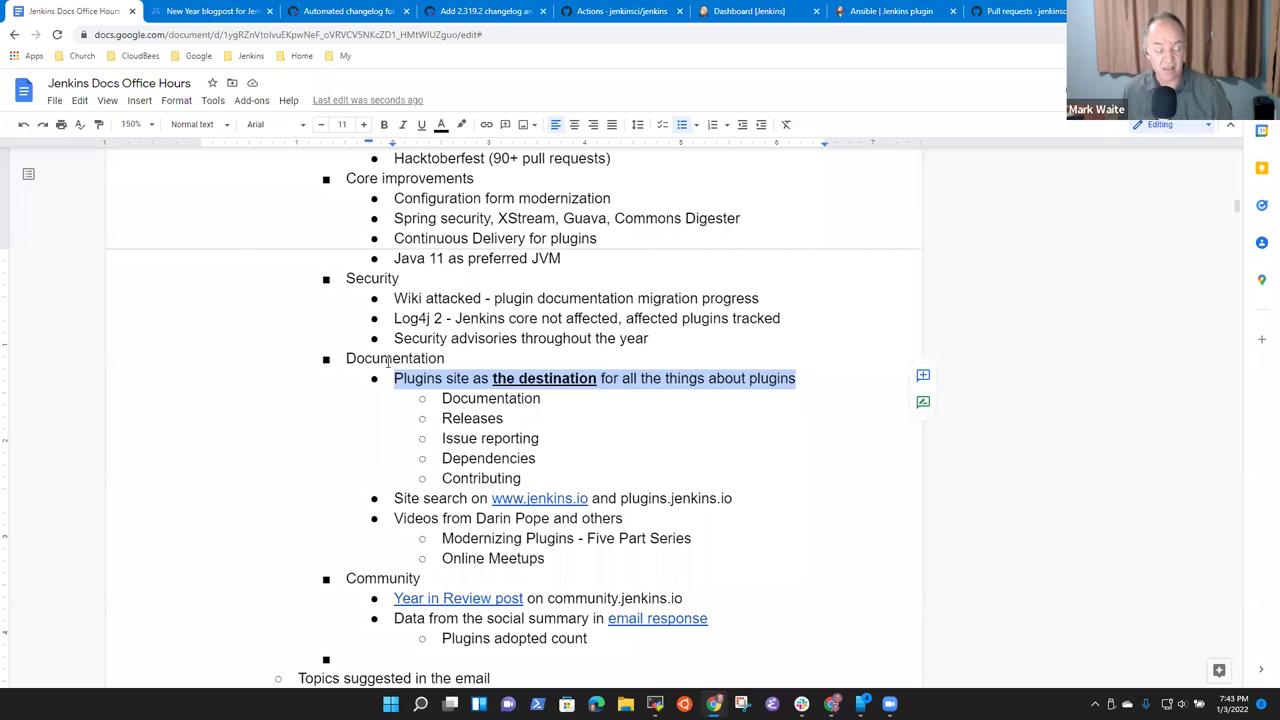
key("Down")
key("Down")
key("Up")
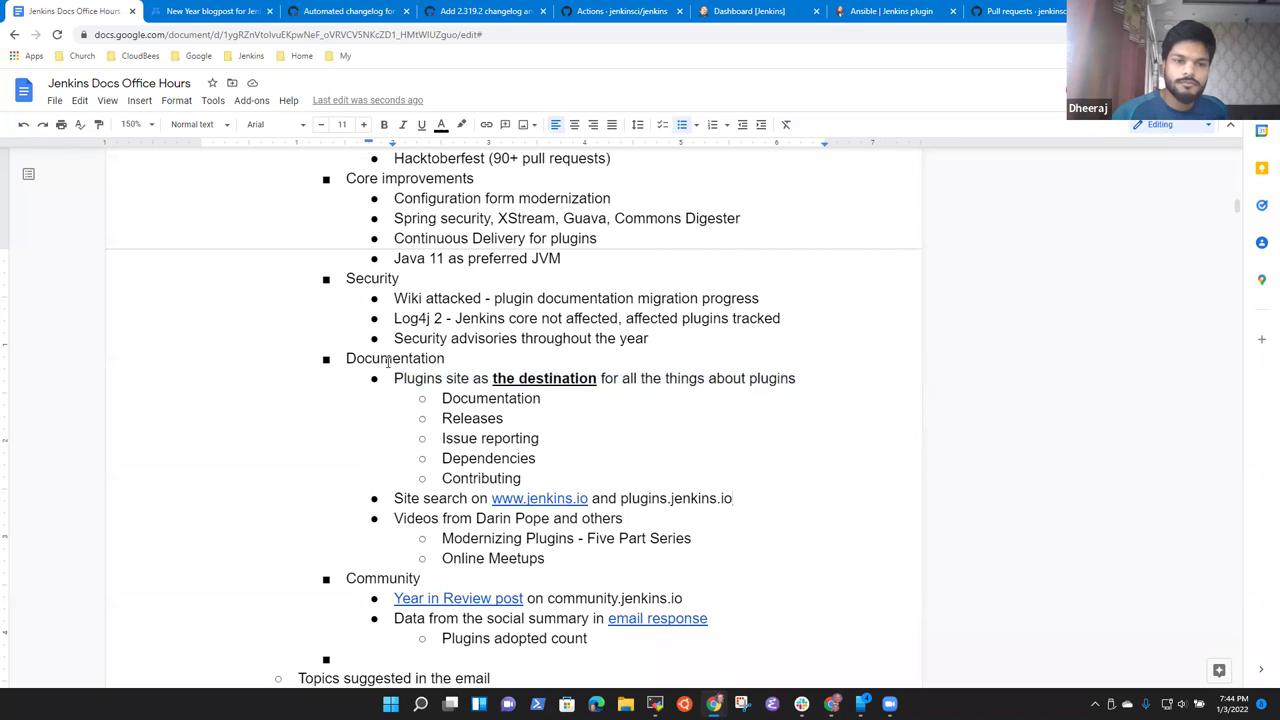
key("Tab")
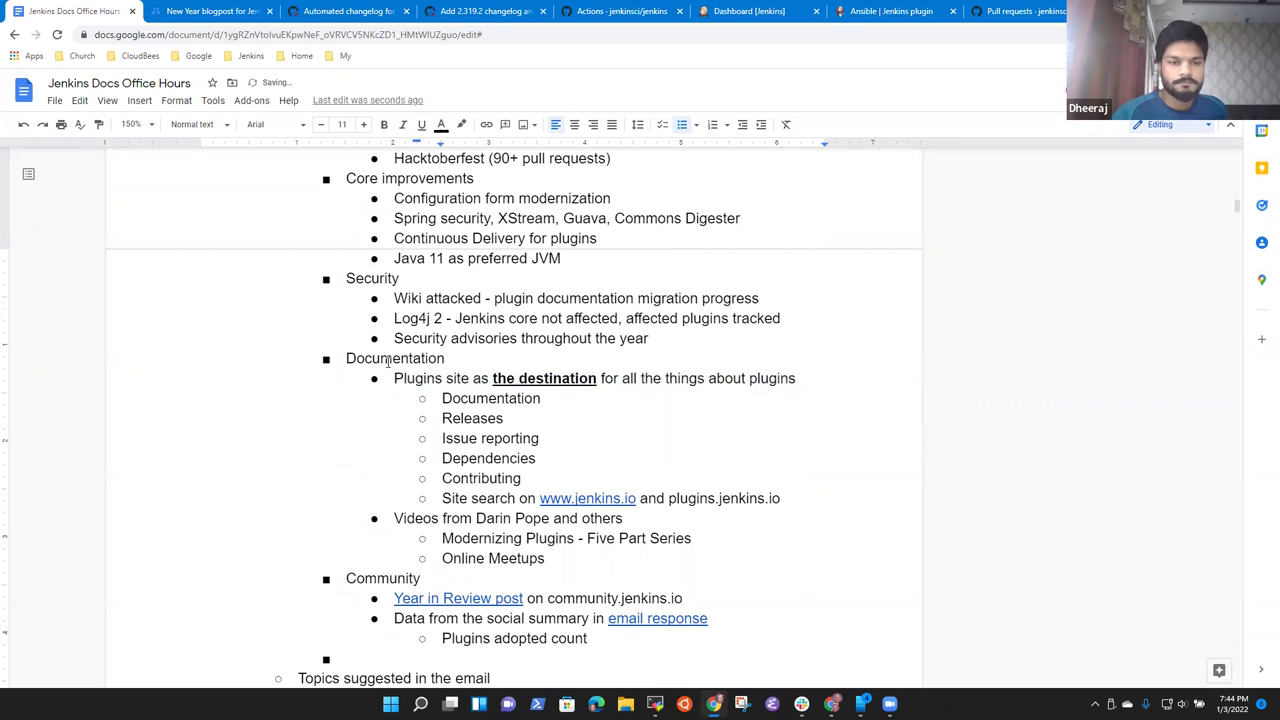
key("End")
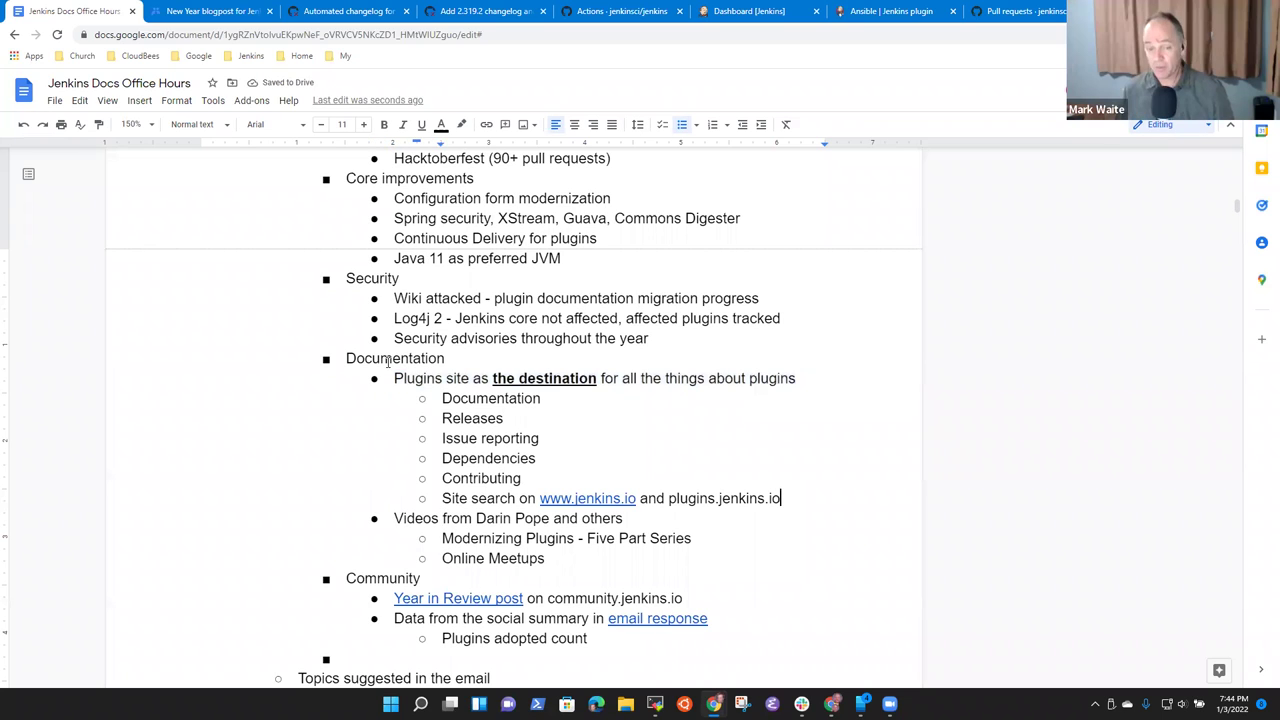
key("shift+Home")
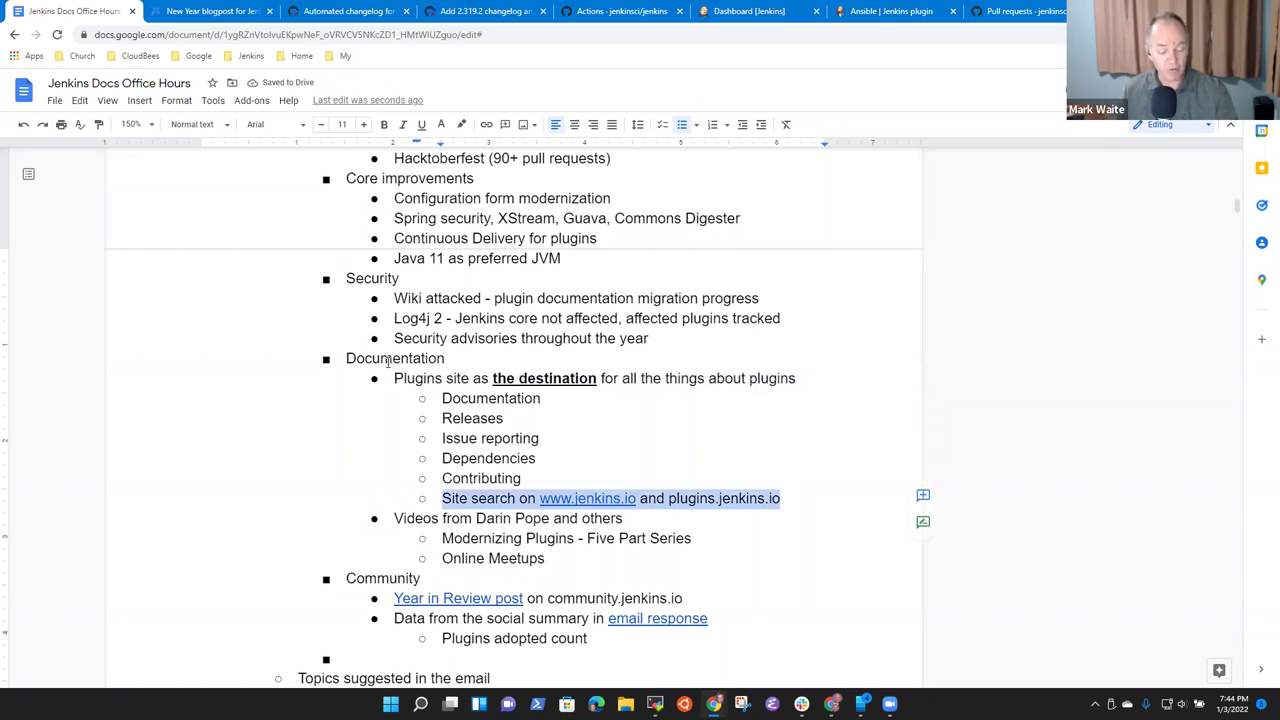
- Delete the empty bullet below Plugins adopted count in the Documentation list
key("Down")
key("End")
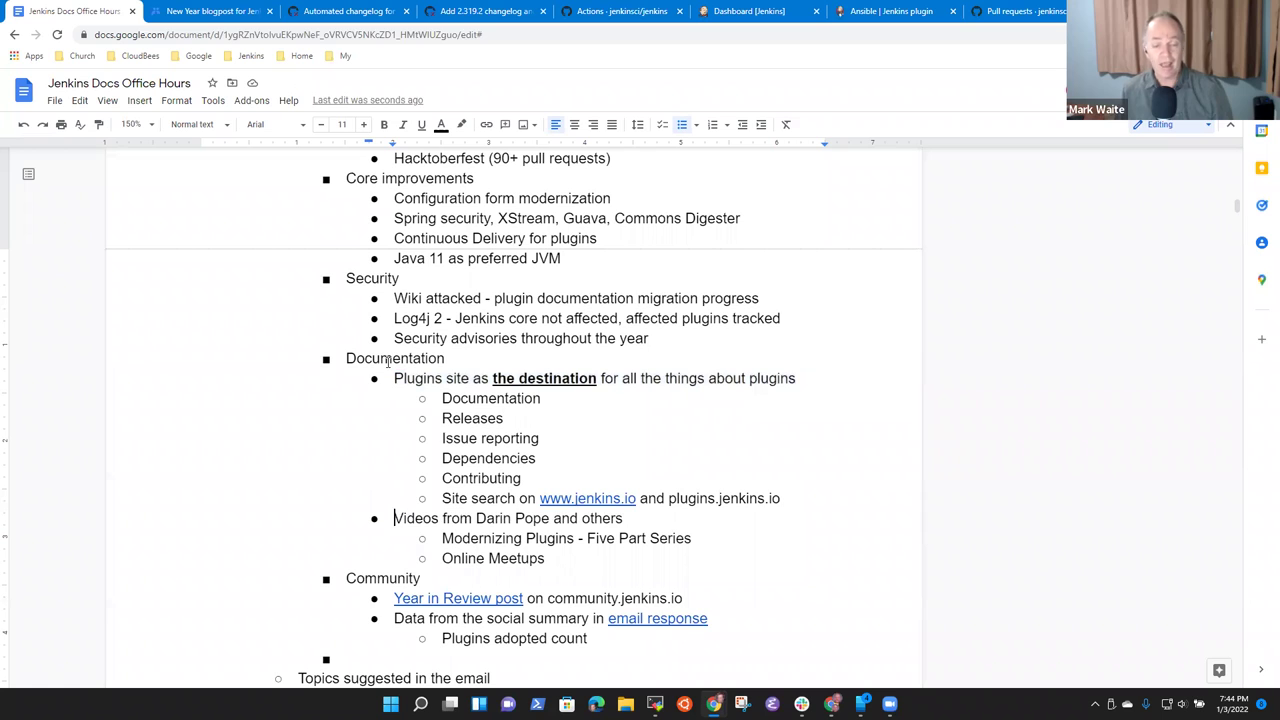
key("shift+End")
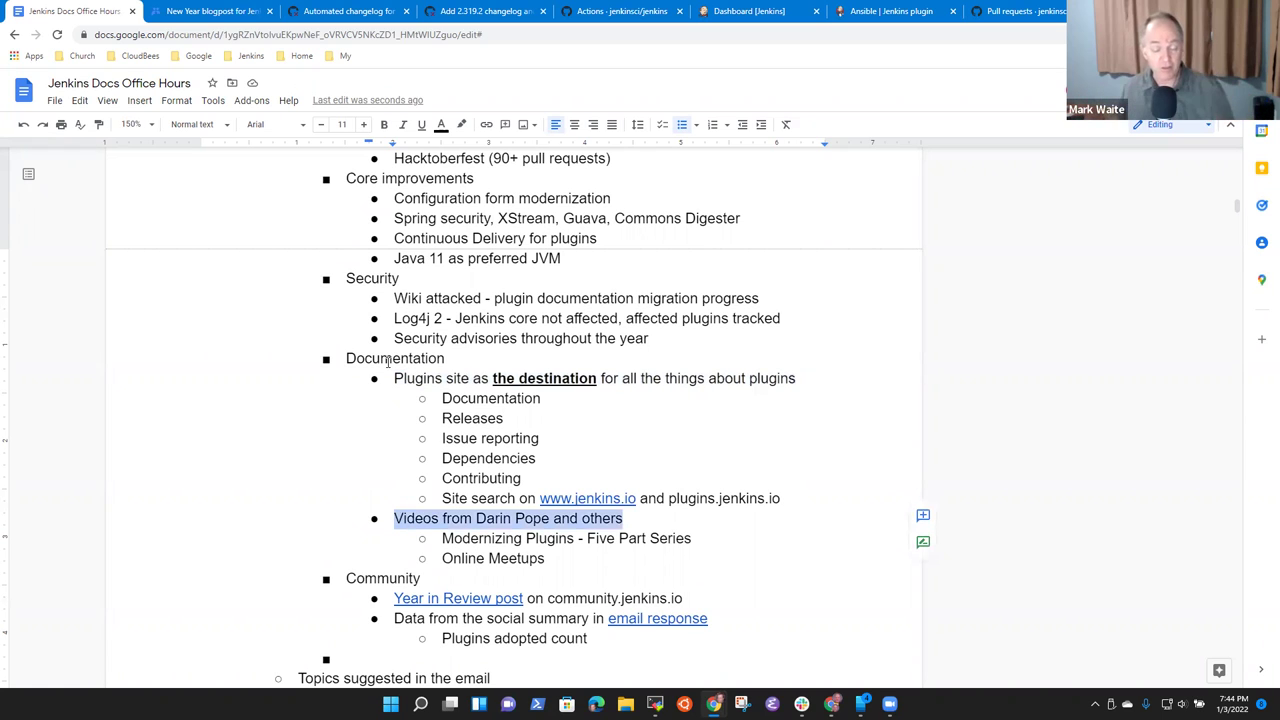
key("Up")
key("Up")
key("Up")
key("Up")
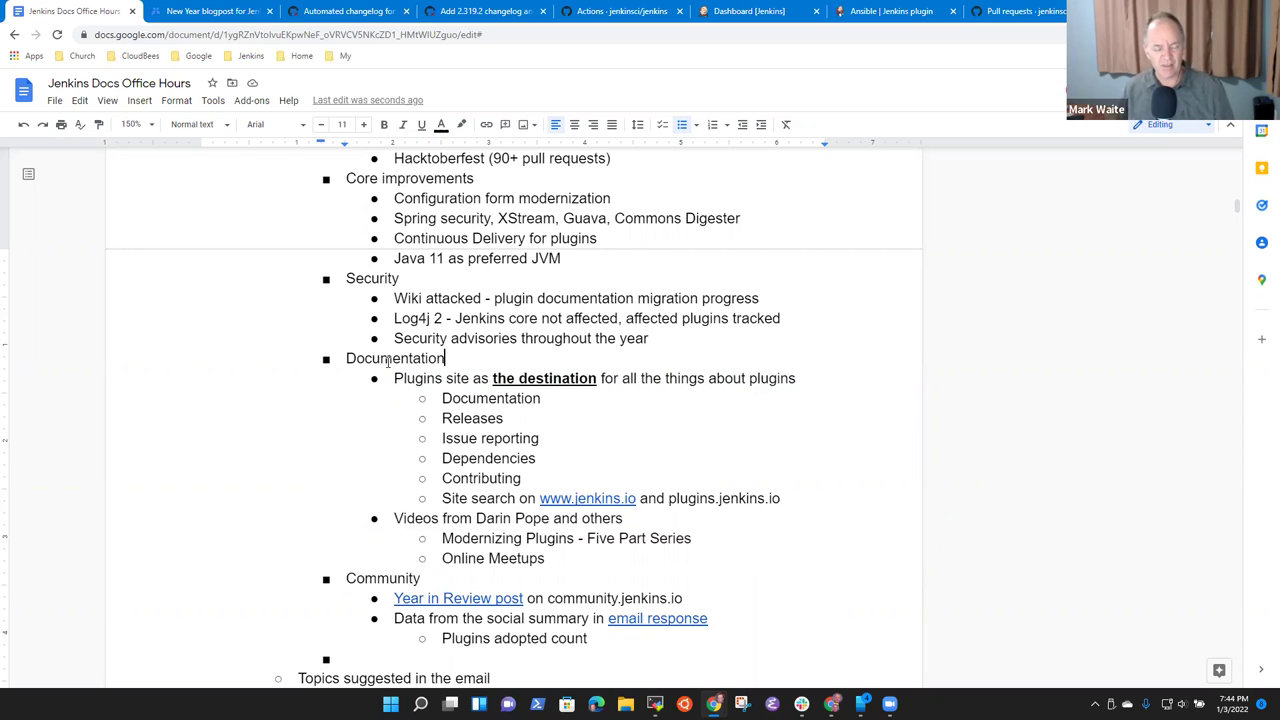
key("shift+Home")
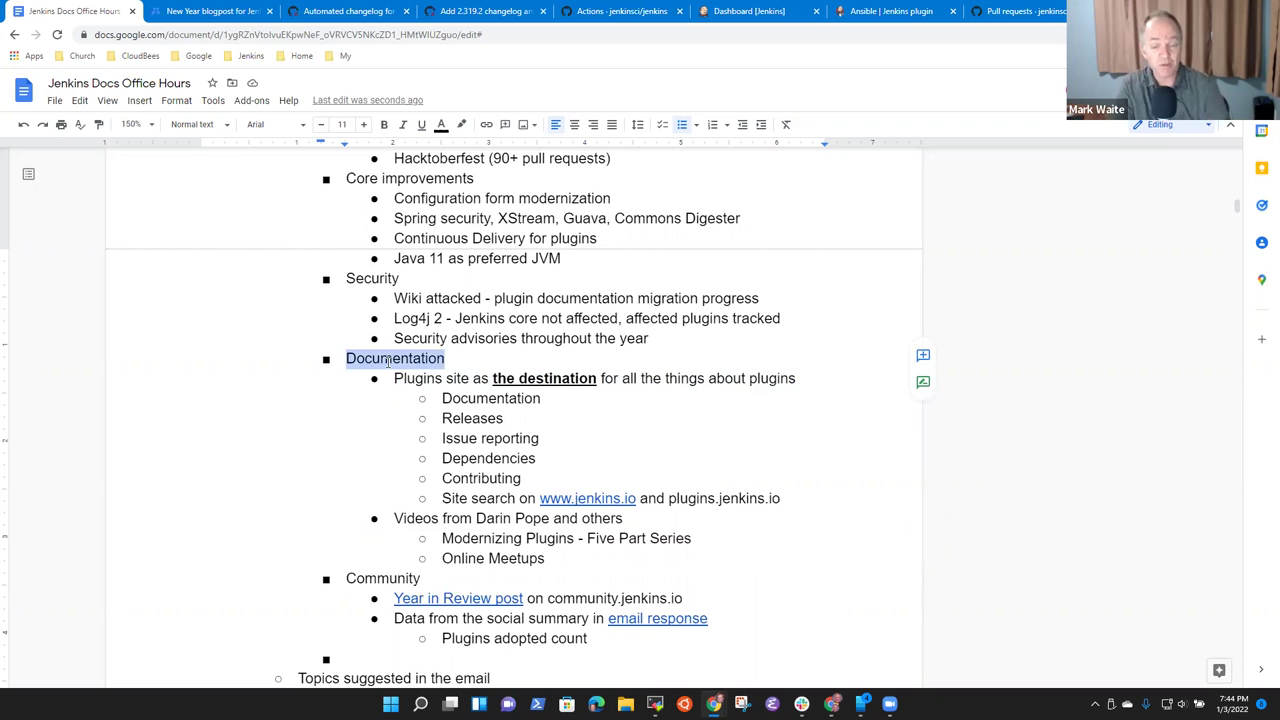
key("Down")
key("Down")
key("Down")
key("Down")
key("Down")
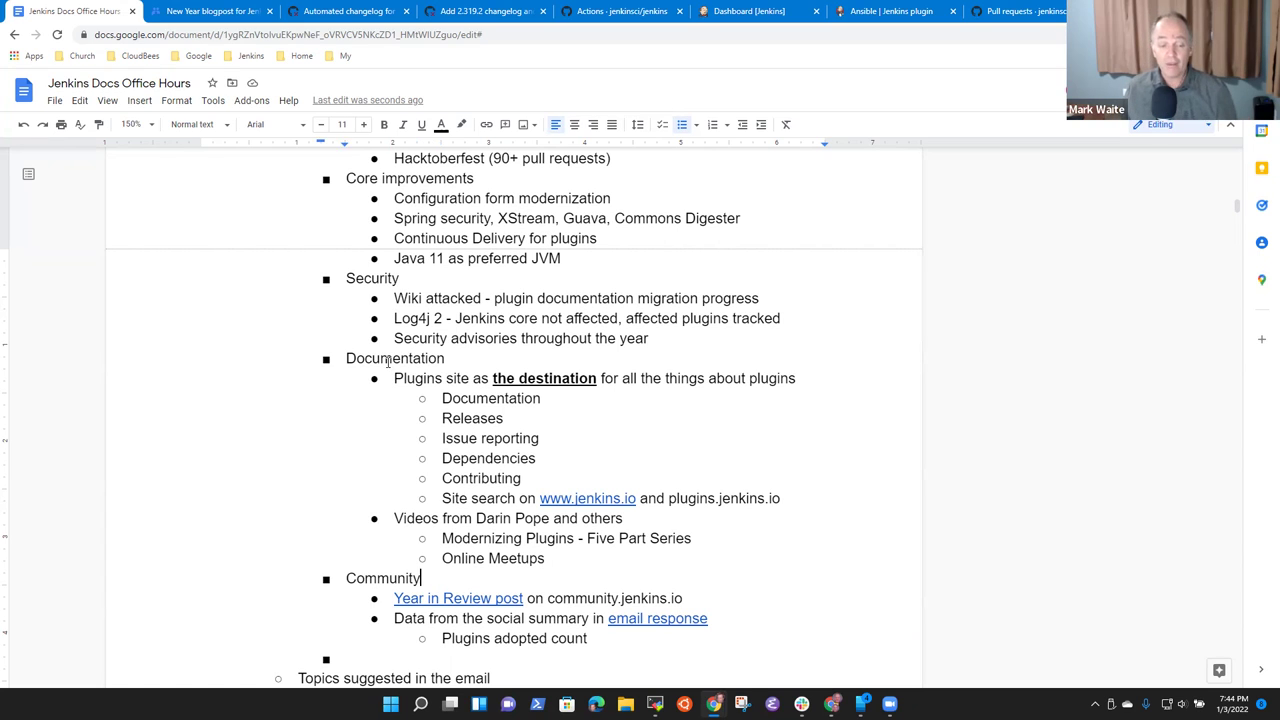
key("Down")
key("Down")
key("Down")
key("Down")
key("BackSpace")
key("BackSpace")
- Select from 'Other topics?' down through the Security highlights and JEP items
key("Down")
key("Down")
key("Down")
key("Down")
key("Down")
key("Down")
key("Down")
key("Down")
key("Down")
key("Down")
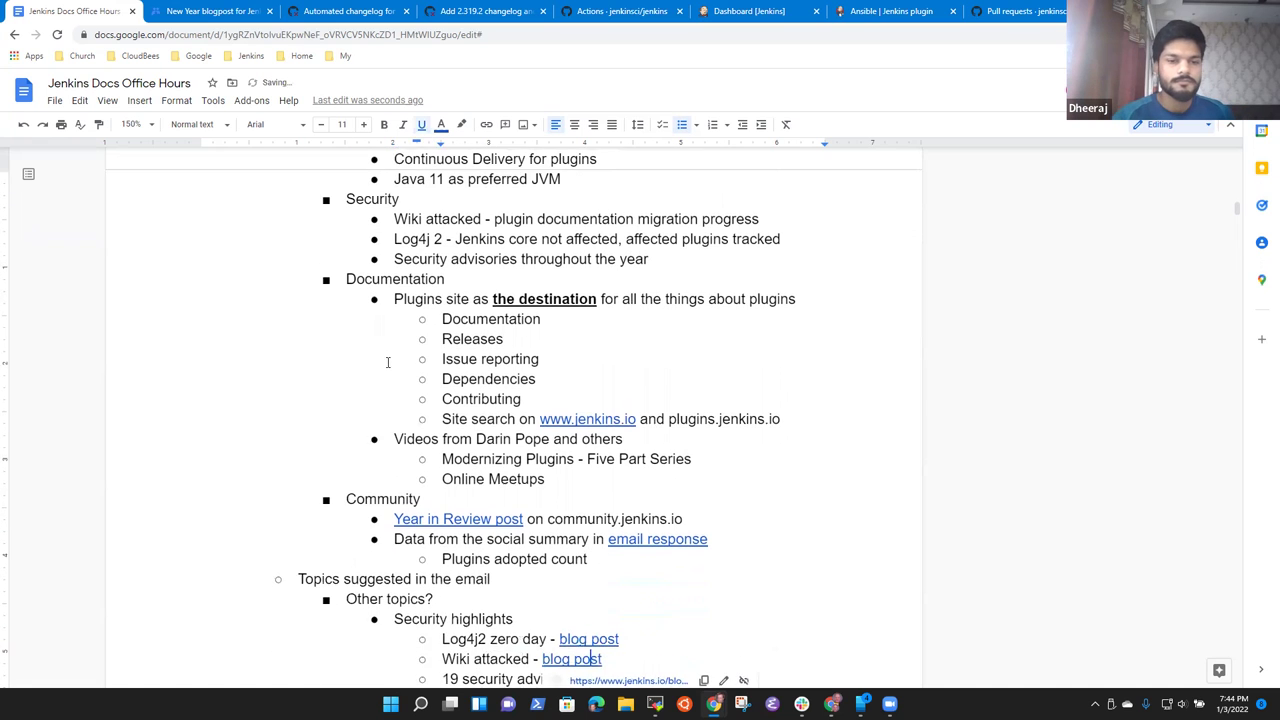
key("Down")
key("Down")
key("Down")
key("Down")
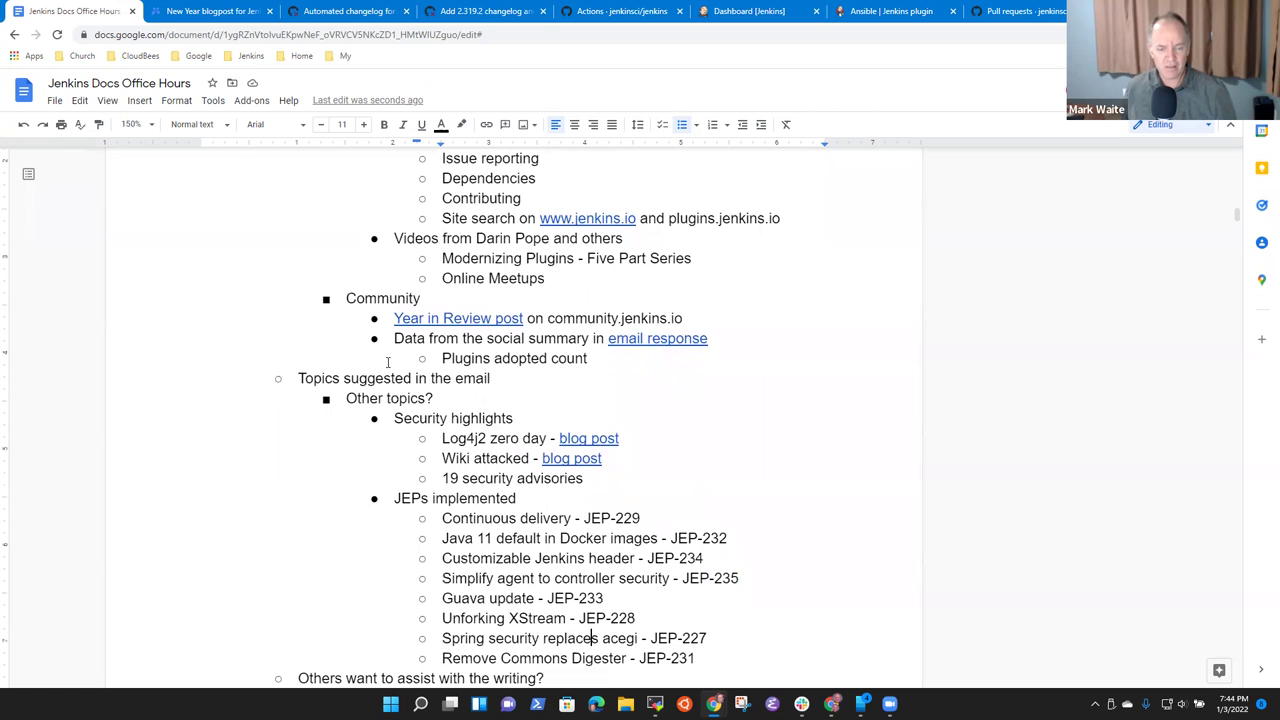
key("Up")
key("Up")
key("Up")
key("Up")
key("Up")
key("Up")
key("Up")
key("Up")
key("Up")
key("Up")
key("Down")
scroll(388, 362, "down", 1)
scroll(388, 362, "down", 2)
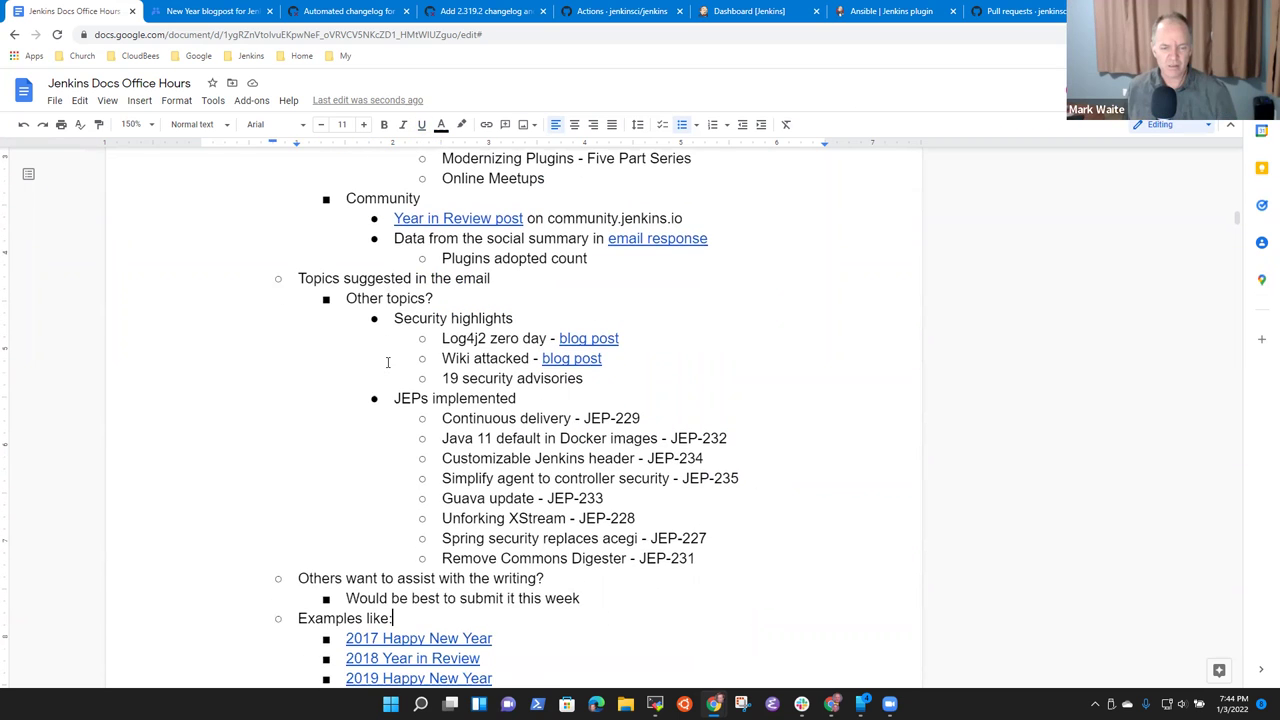
key("Up")
key("Up")
key("Up")
key("Up")
key("Up")
key("Up")
key("Up")
key("Up")
key("Up")
key("Up")
key("Up")
key("Up")
key("Up")
key("Up")
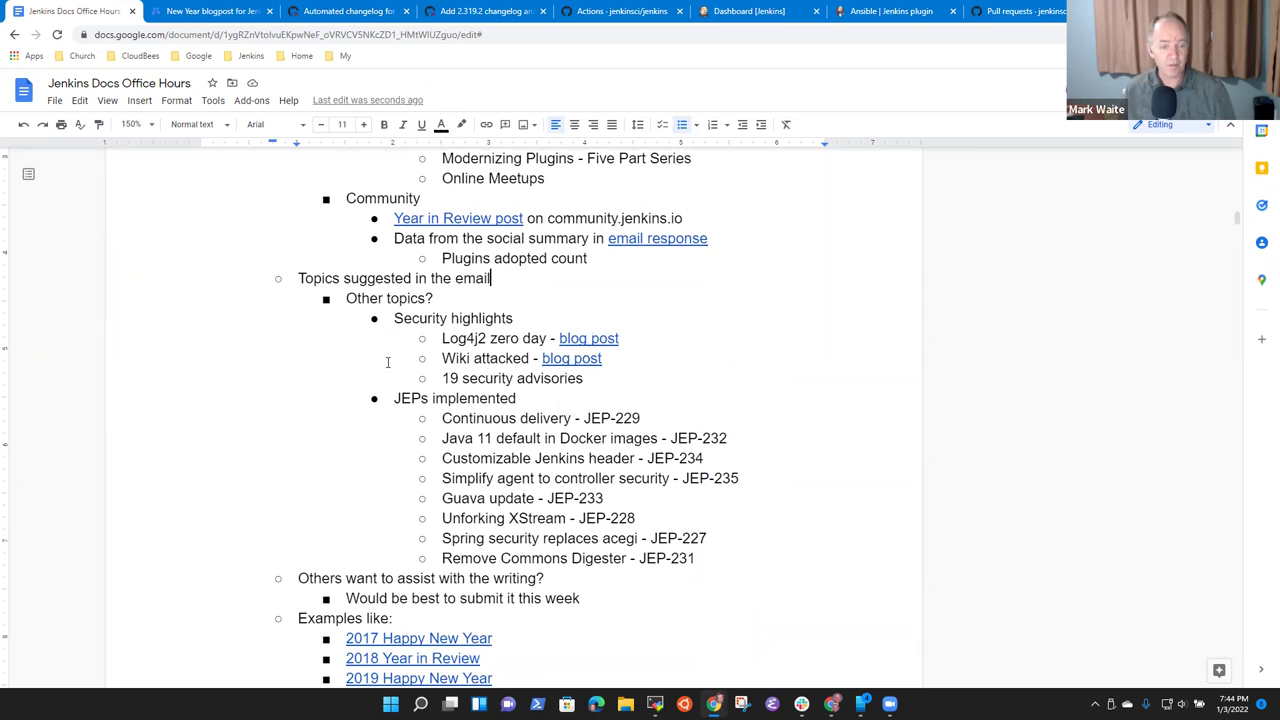
key("shift+Down")
key("shift+Down")
key("shift+Down")
key("shift+Down")
key("shift+Down")
key("shift+Down")
key("shift+Down")
key("shift+Down")
key("shift+Down")
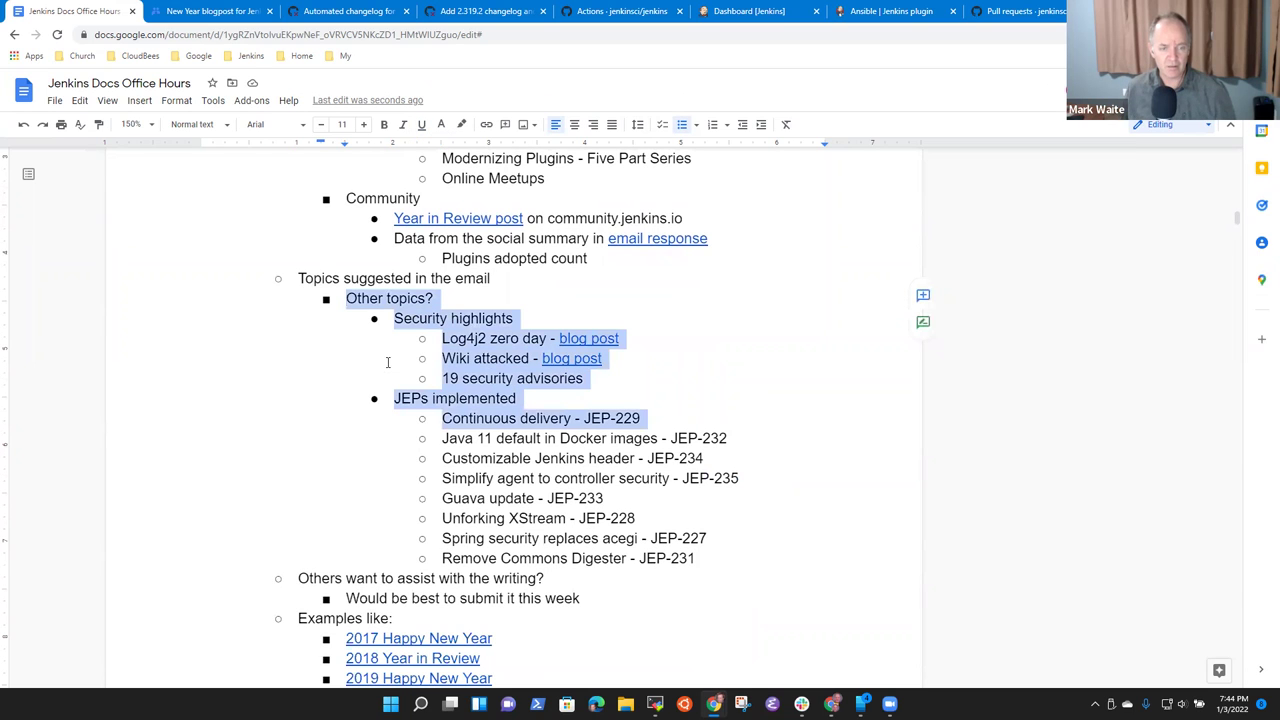
key("shift+Down")
key("shift+Down")
key("shift+Down")
key("shift+Down")
key("shift+Down")
key("shift+Down")
key("shift+Left")
key("shift+Left")
key("shift+Left")
key("shift+Left")
key("shift+Left")
key("shift+Left")
key("shift+Left")
key("BackSpace")
key("BackSpace")
key("BackSpace")
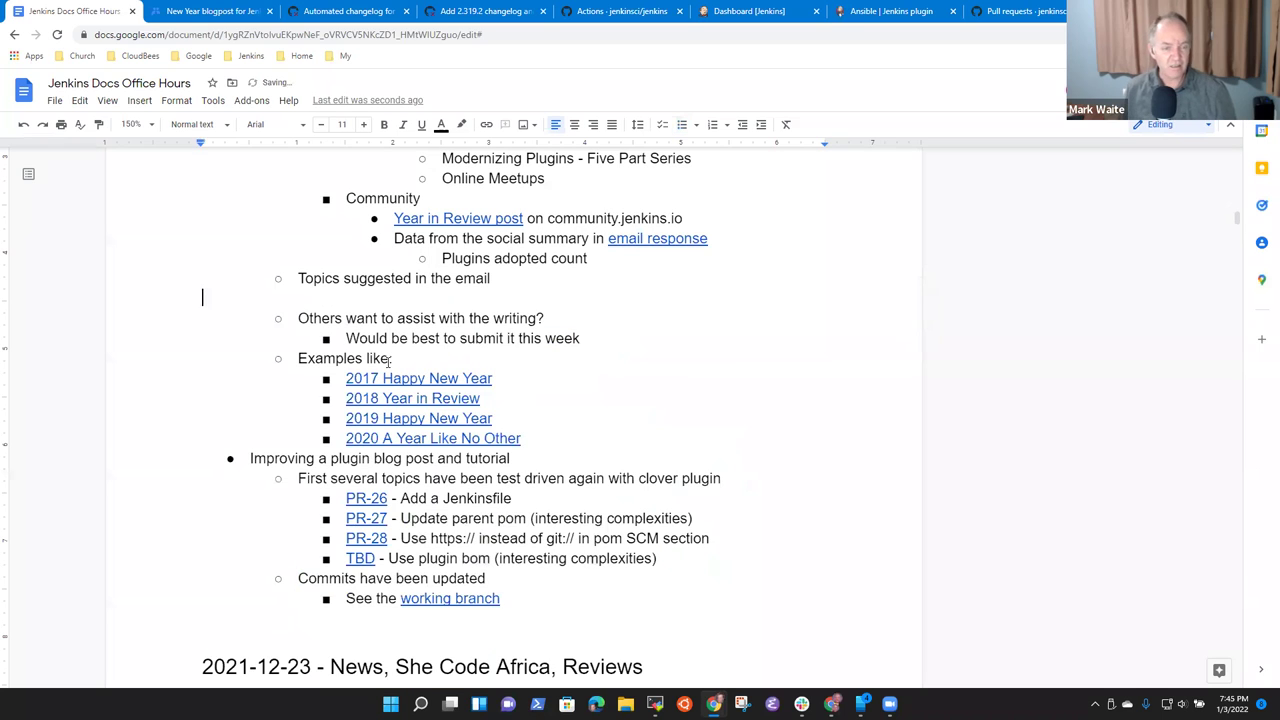
key("shift+Home")
key("BackSpace")
key("Delete")
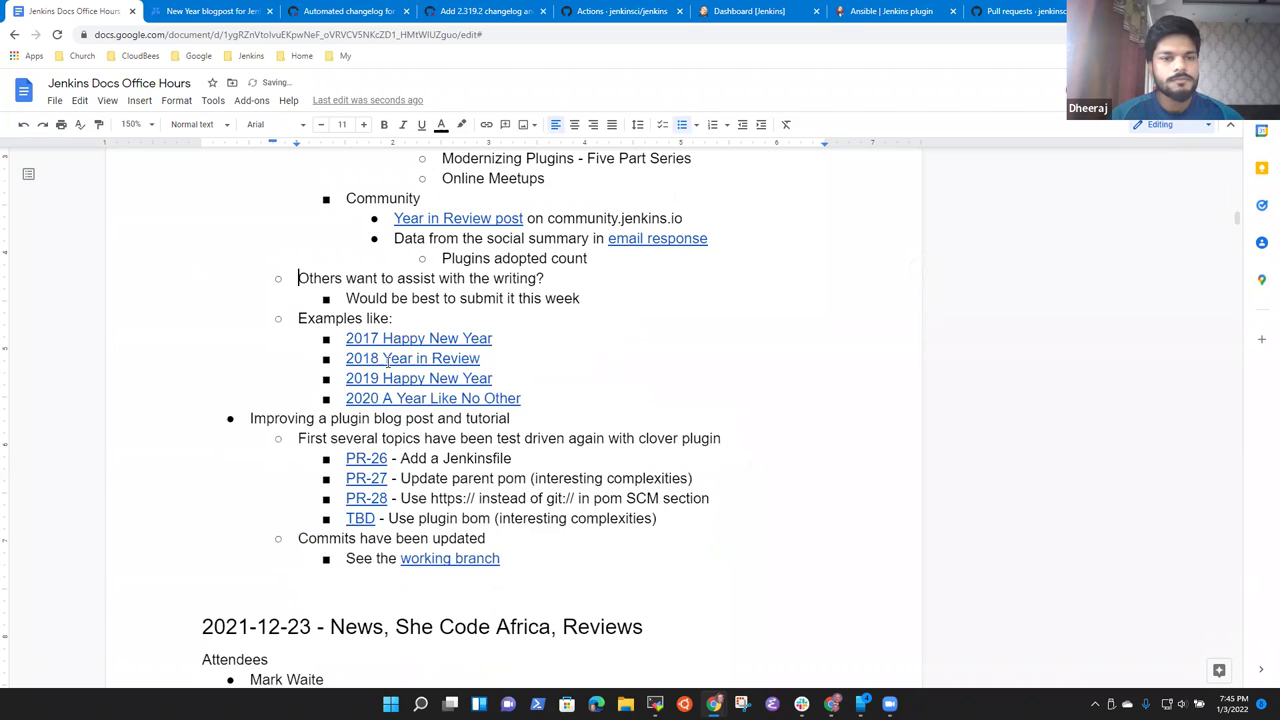
key("ctrl+Up")
key("ctrl+Up")
key("ctrl+Up")
key("ctrl+Up")
key("ctrl+Up")
key("ctrl+Up")
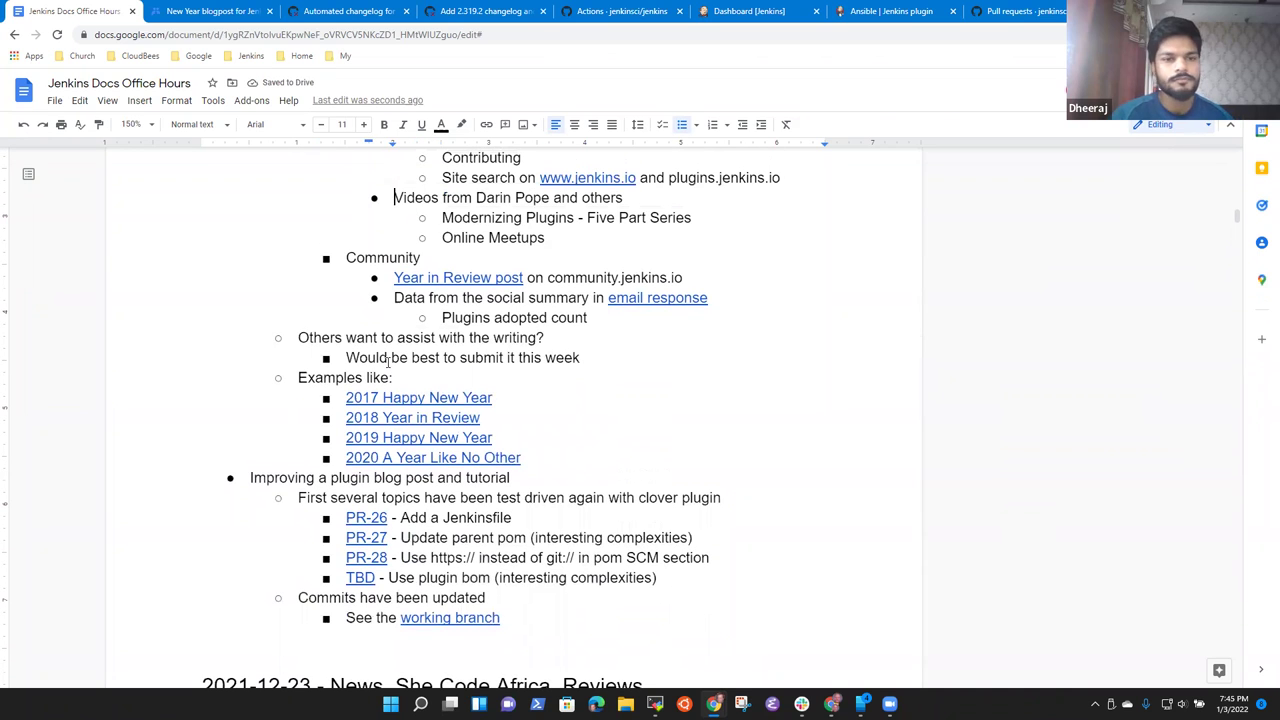
key("ctrl+Up")
key("ctrl+Up")
key("ctrl+Up")
key("ctrl+Up")
key("ctrl+Up")
key("ctrl+Up")
key("ctrl+Up")
key("ctrl+Up")
key("ctrl+Up")
key("ctrl+Up")
key("ctrl+Up")
key("ctrl+Up")
key("ctrl+Up")
key("ctrl+Up")
key("ctrl+Up")
key("ctrl+Down")
key("ctrl+Down")
key("ctrl+Down")
key("ctrl+Down")
key("ctrl+Down")
key("ctrl+Down")
key("ctrl+Down")
key("ctrl+Down")
key("ctrl+Down")
key("ctrl+Down")
key("ctrl+Down")
key("ctrl+Down")
key("ctrl+Down")
key("ctrl+Down")
key("ctrl+Down")
key("ctrl+Down")
key("ctrl+Down")
key("ctrl+Down")
key("ctrl+Down")
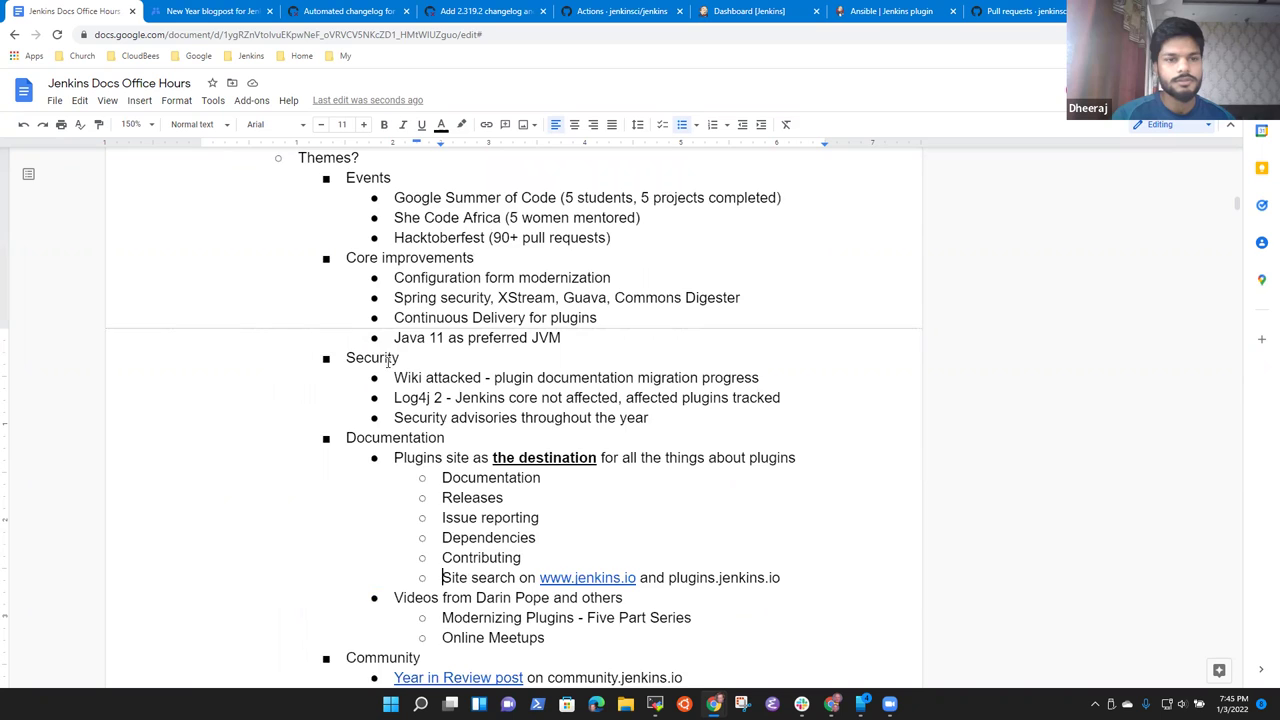
key("ctrl+Up")
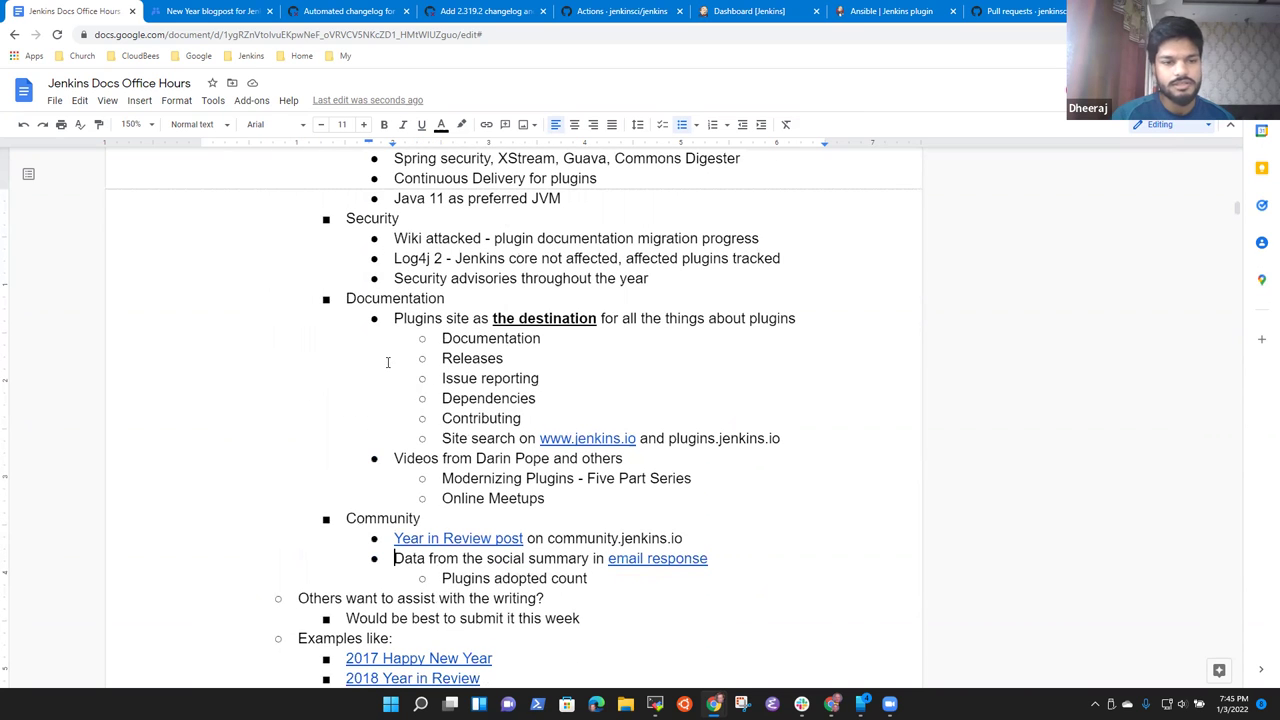
key("ctrl+Down")
key("Return")
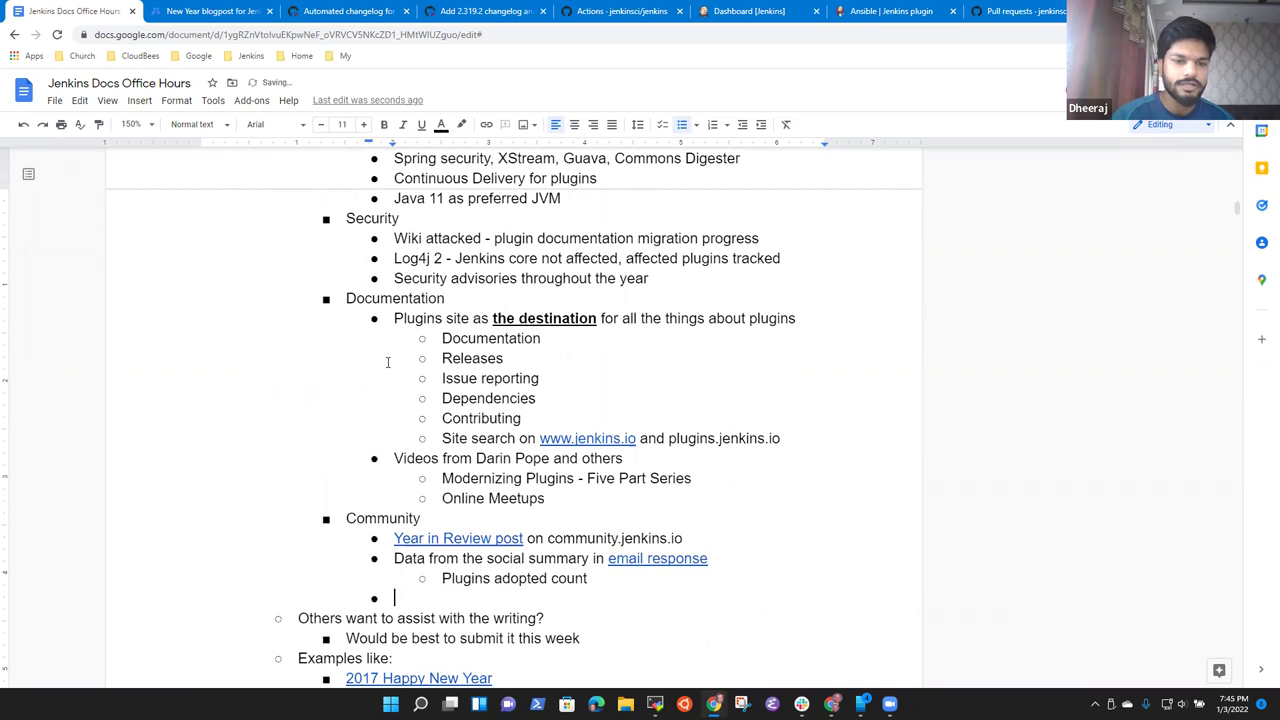
key("shift+Tab")
key("shift+Tab")
key("ctrl+z")
key("ctrl+z")
key("ctrl+z")
key("ctrl+z")
key("ctrl+z")
key("ctrl+z")
key("ctrl+z")
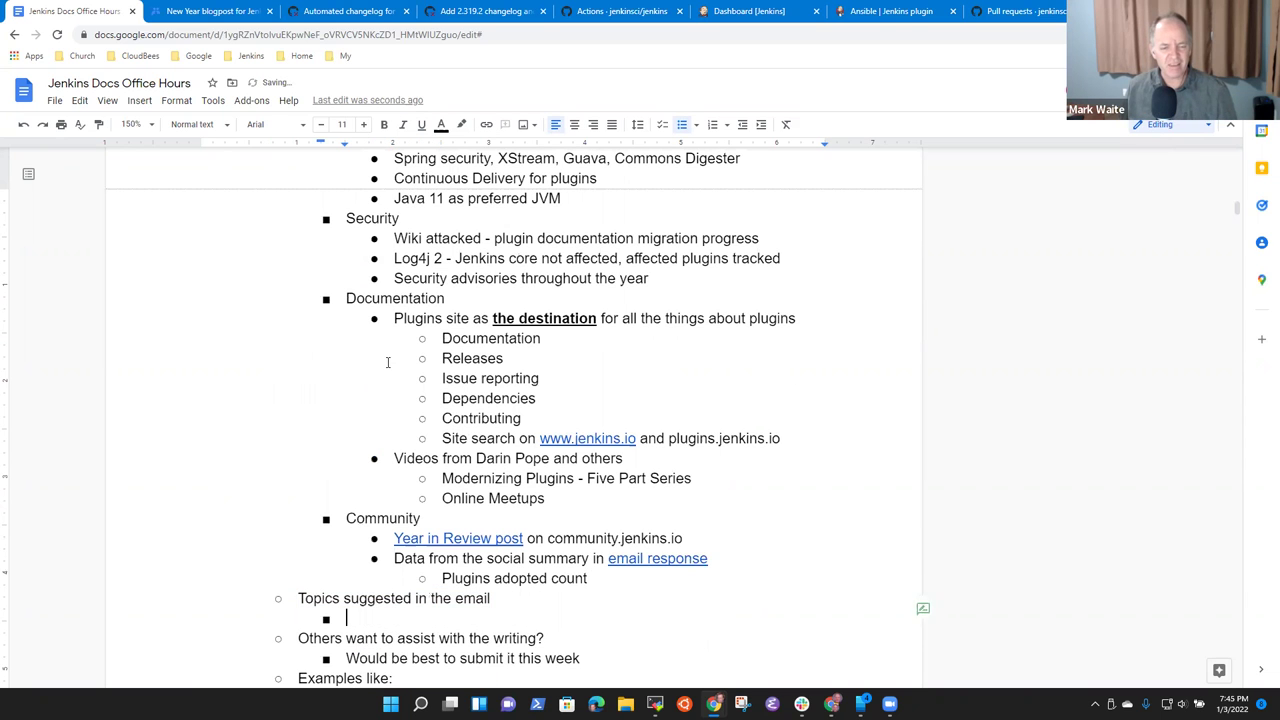
key("Up")
key("Up")
key("Up")
key("Up")
key("Up")
key("Up")
key("Up")
key("shift+End")
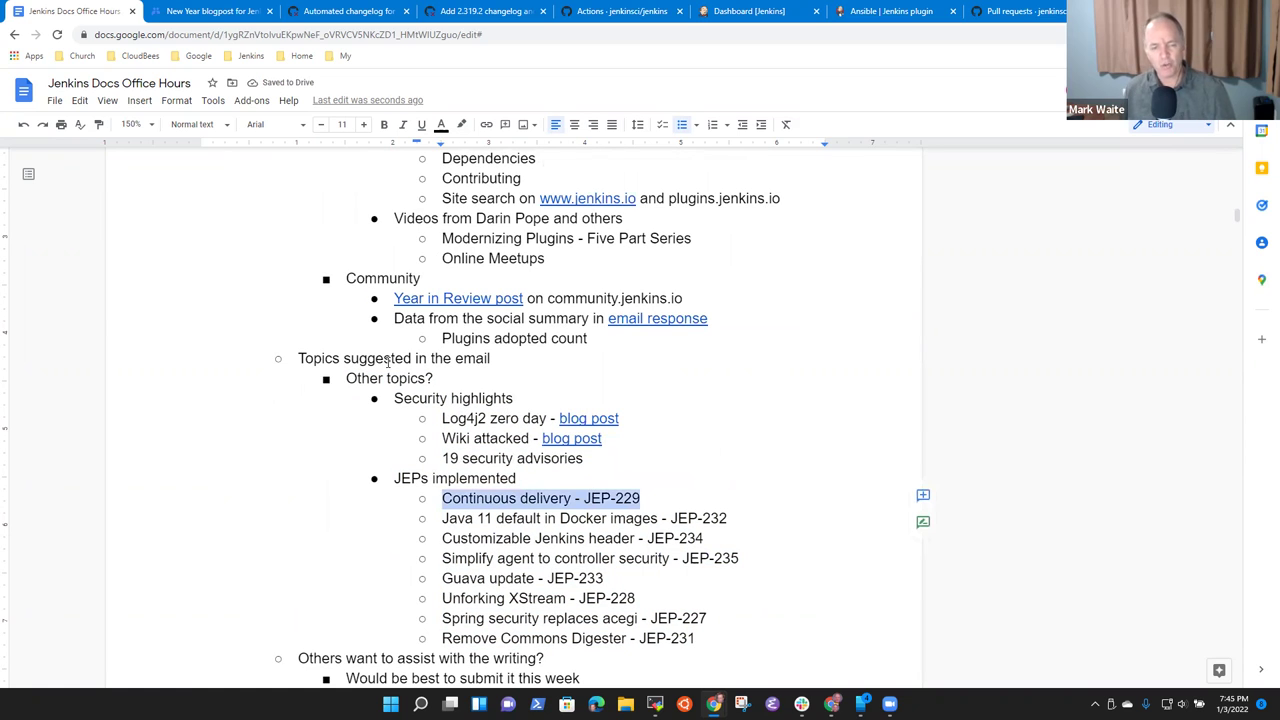
key("Down")
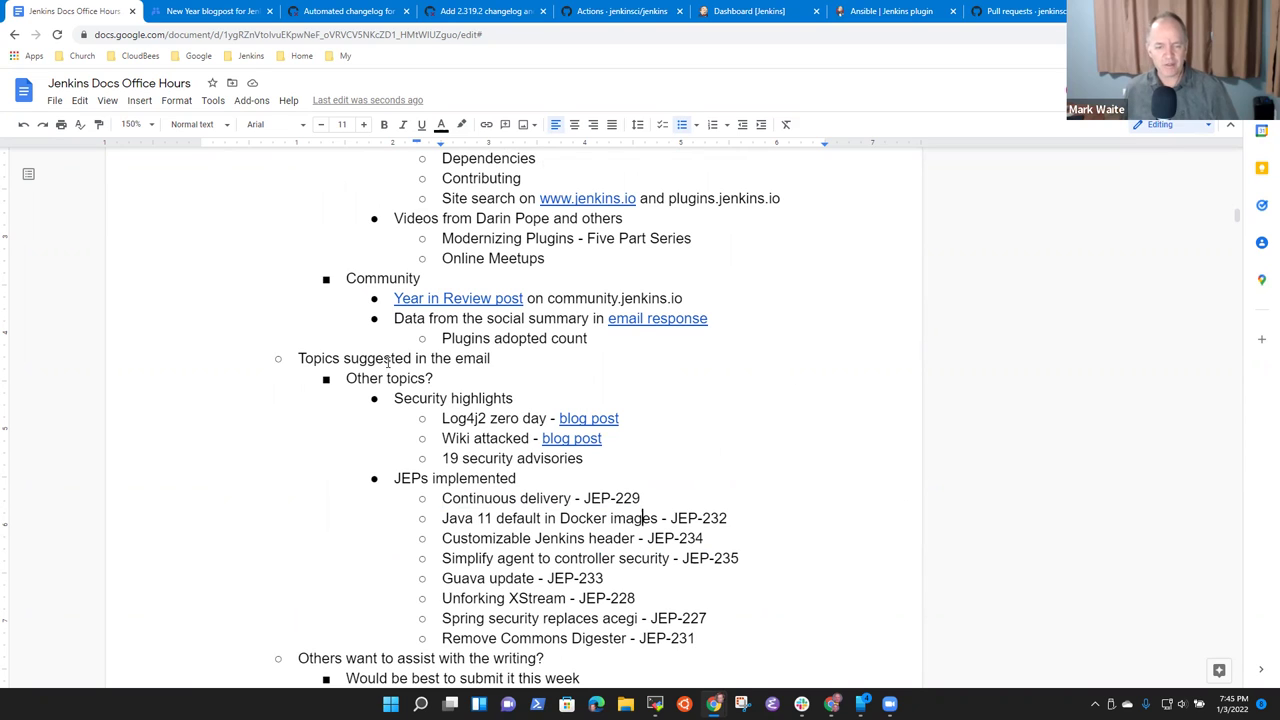
key("Home")
key("shift+End")
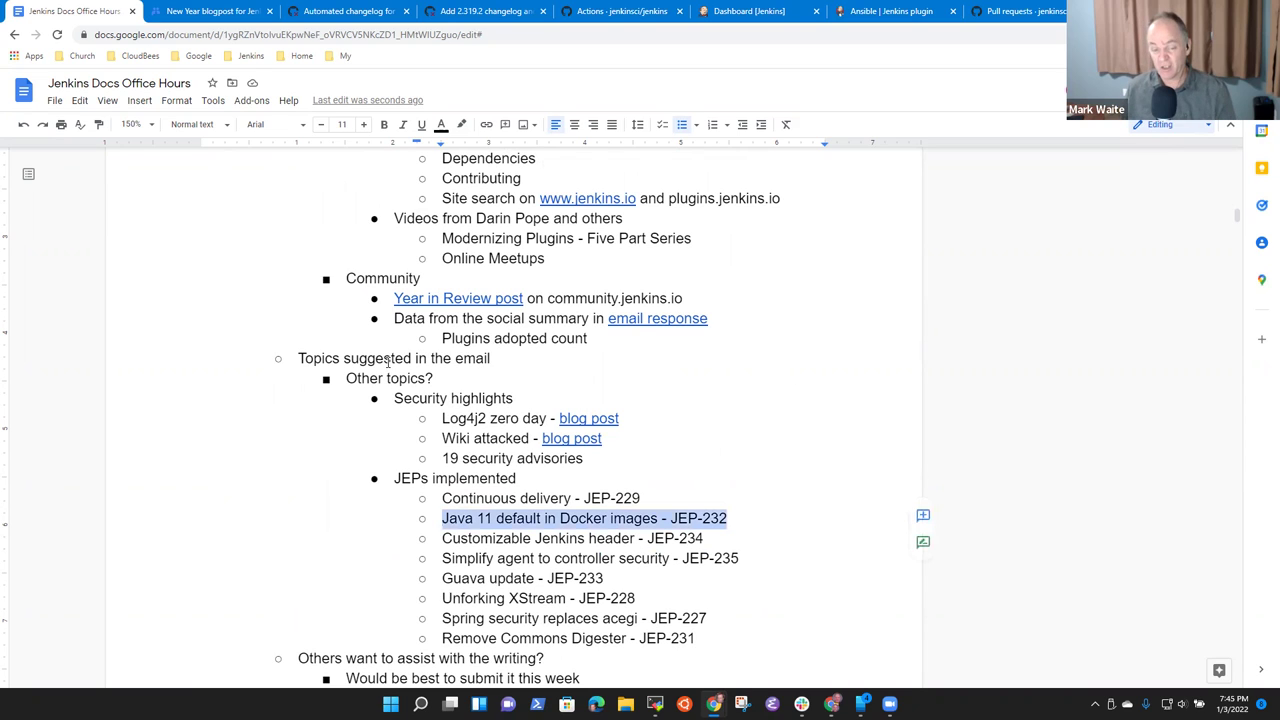
key("Down")
key("Down")
key("Home")
key("shift+End")
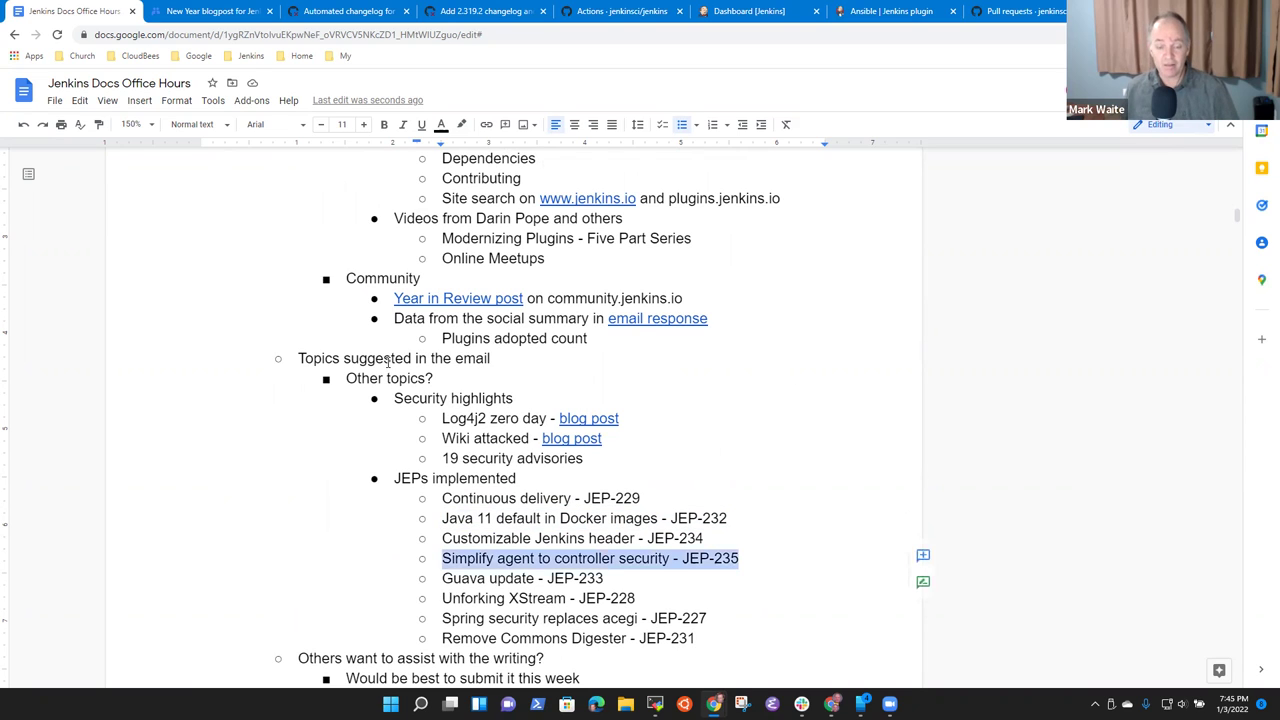
key("End")
key("shift+Down")
key("shift+Down")
key("shift+Down")
key("shift+Down")
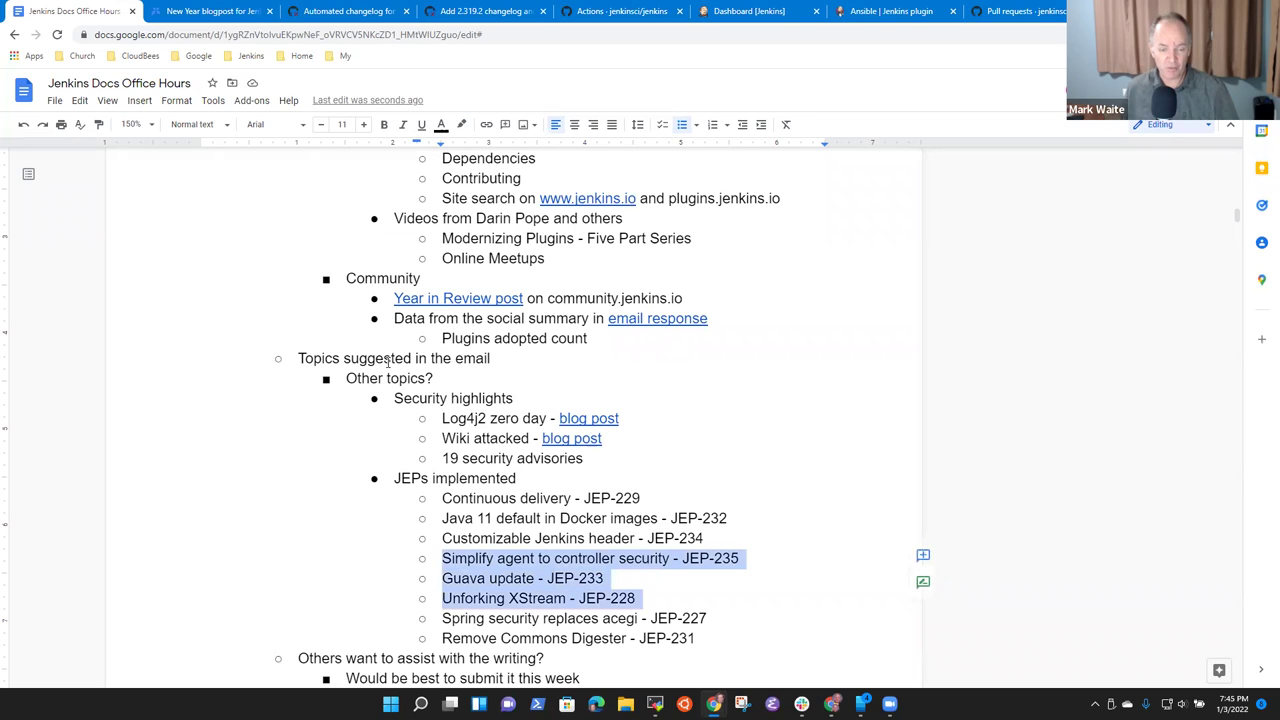
key("shift+Down")
key("ctrl+shift+Left")
key("ctrl+shift+Left")
key("ctrl+shift+Left")
key("ctrl+shift+Left")
key("ctrl+shift+Left")
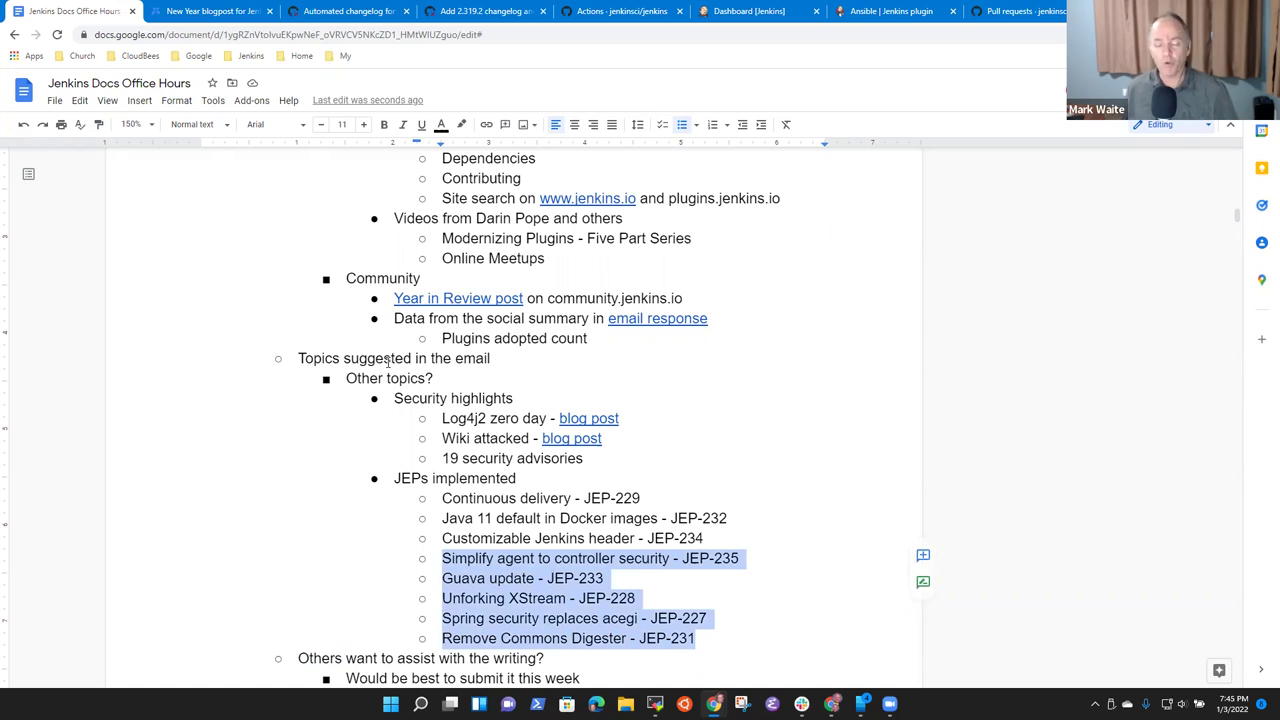
key("Left")
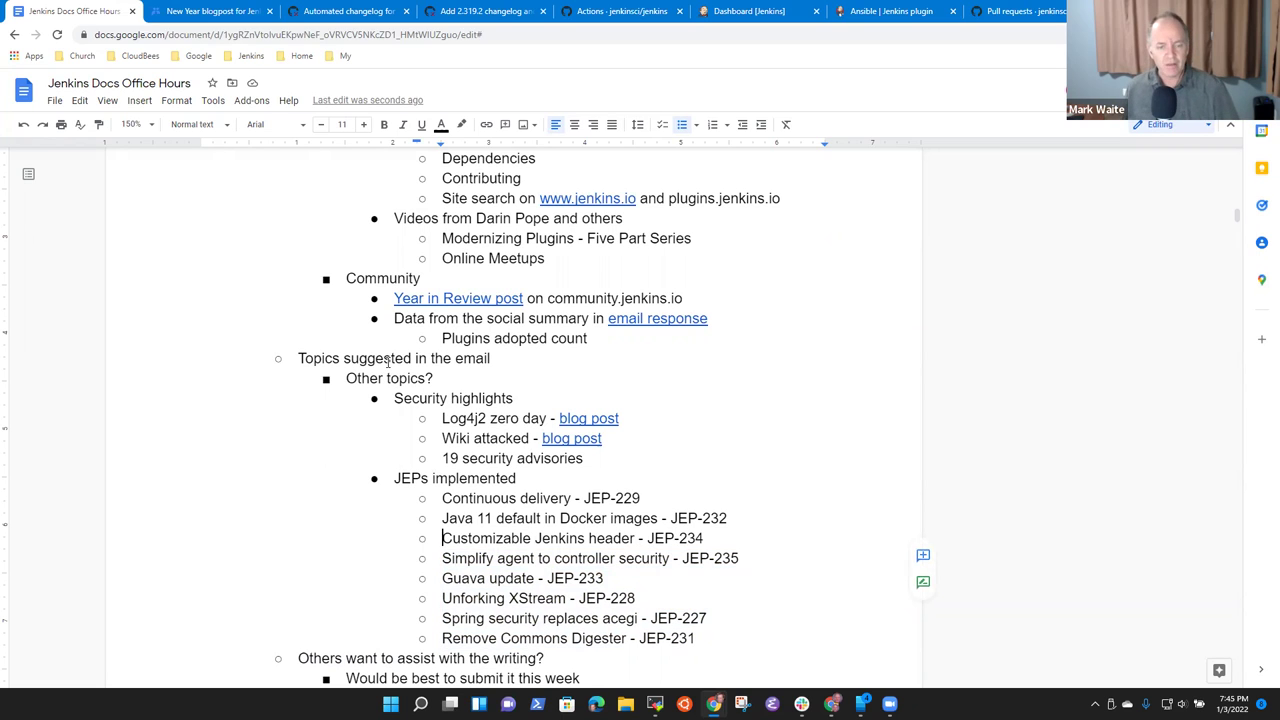
key("shift+Down")
key("shift+Down")
key("shift+Down")
key("shift+Down")
key("shift+Down")
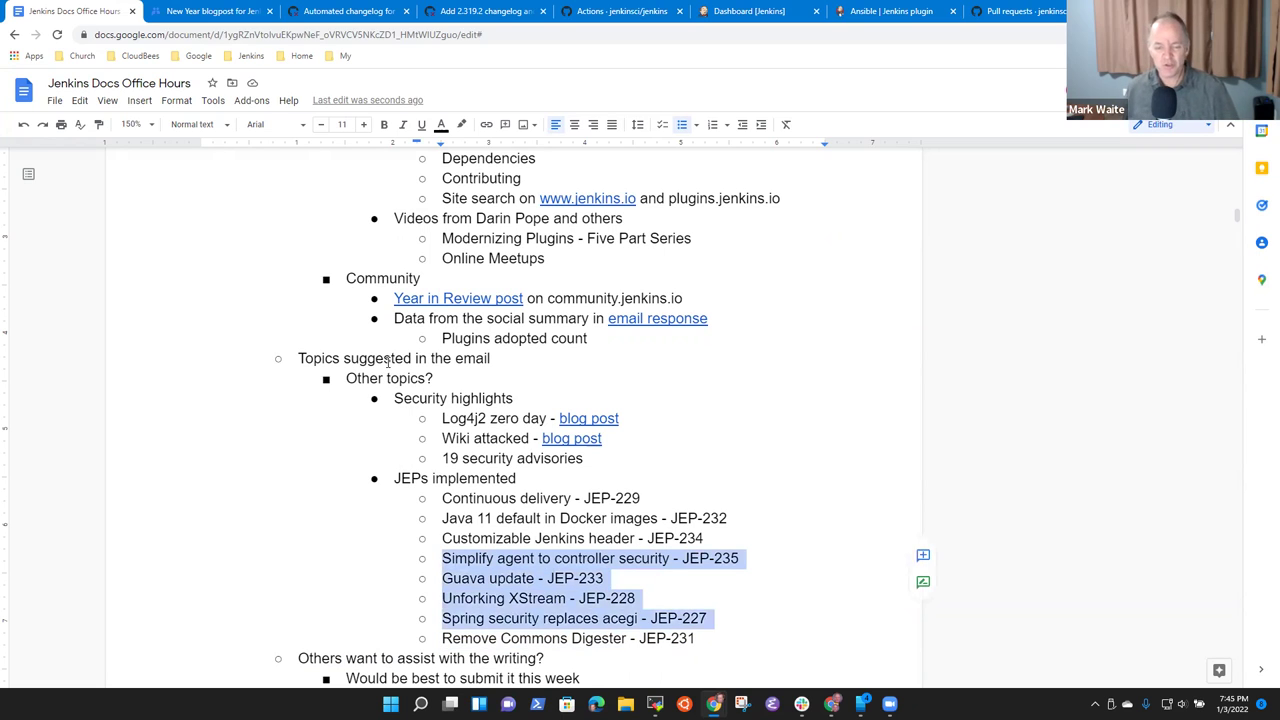
key("shift+Left")
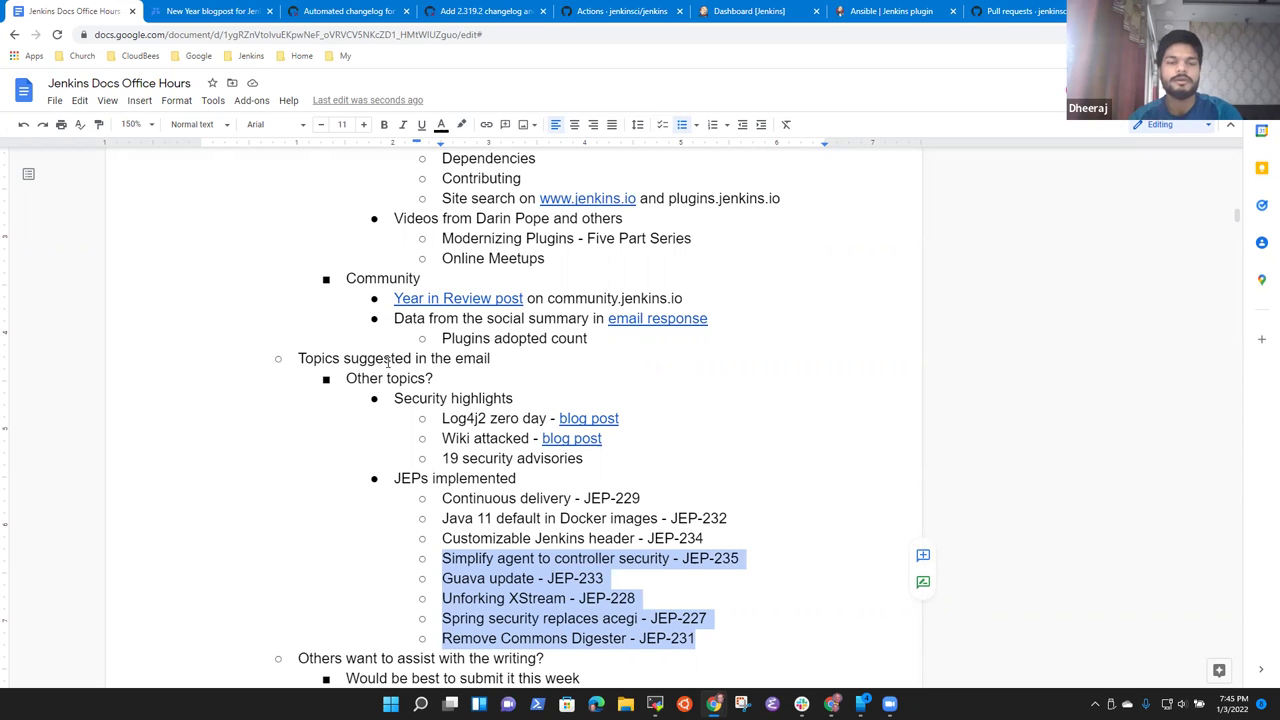
key("Up")
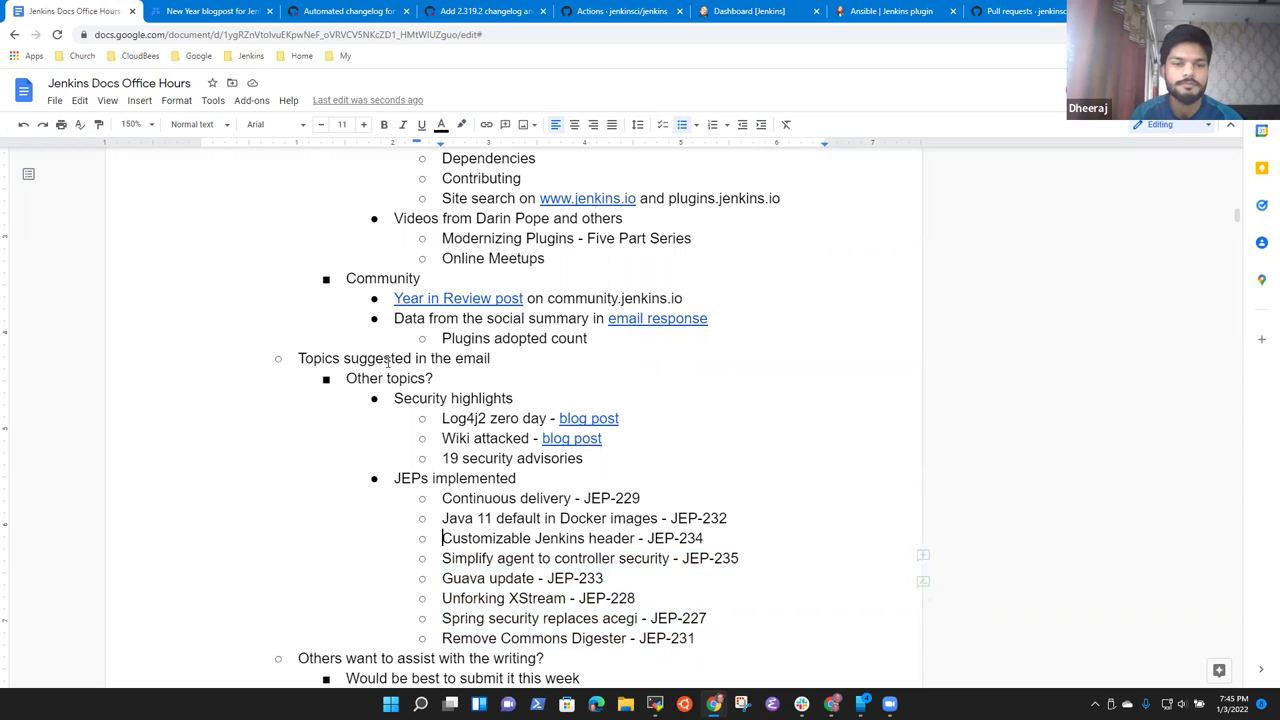
key("Up")
key("Up")
key("Up")
key("Down")
key("Down")
key("Down")
key("End")
key("ctrl+shift+Left")
key("ctrl+shift+Left")
key("ctrl+shift+Left")
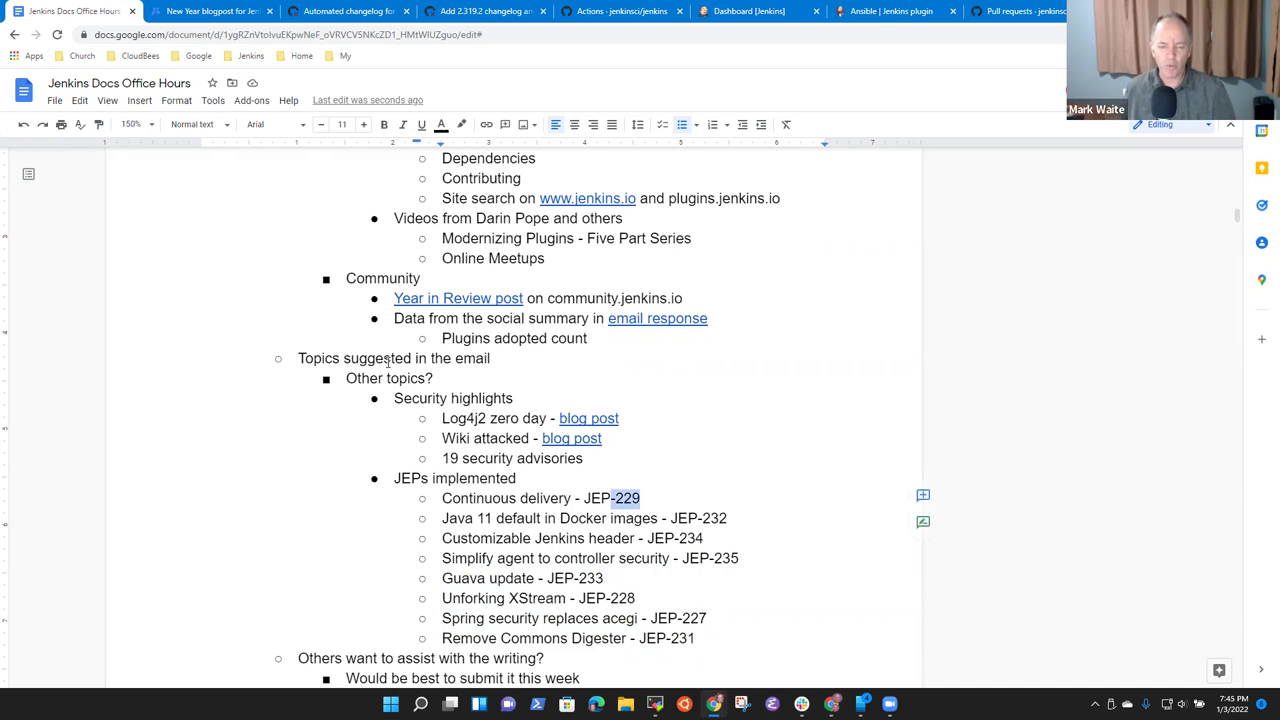
key("Right")
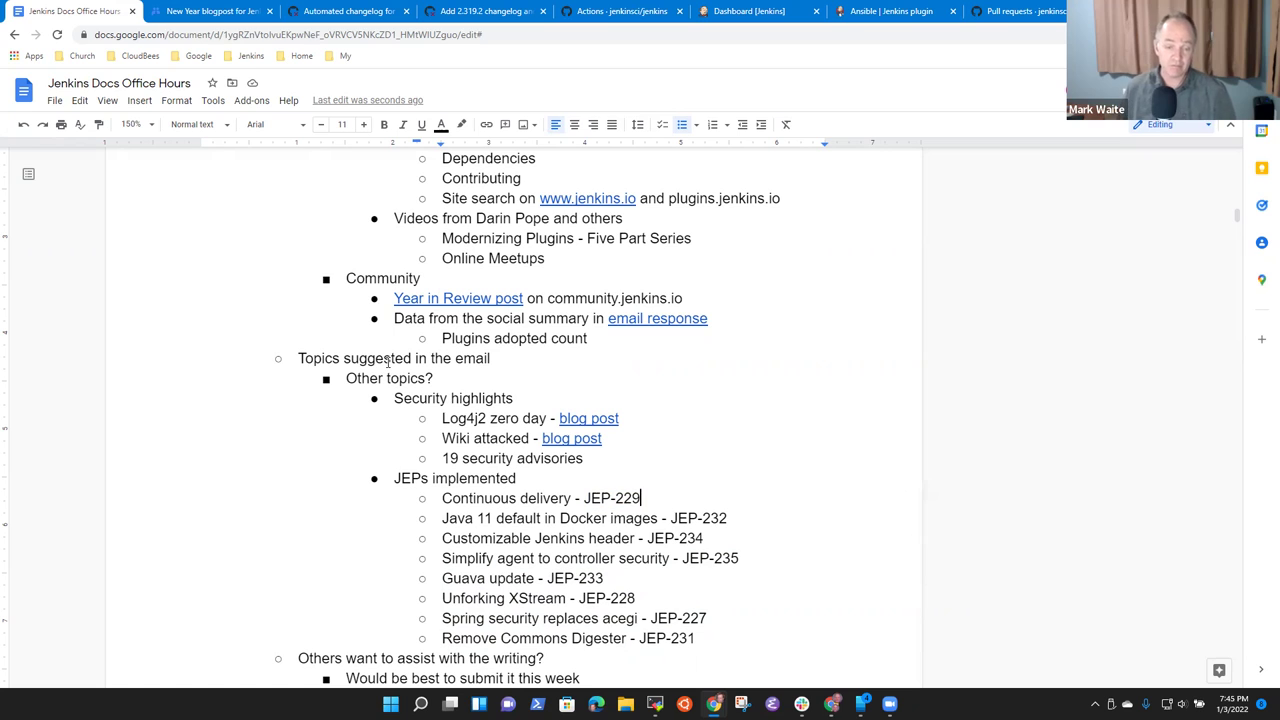
key("Up")
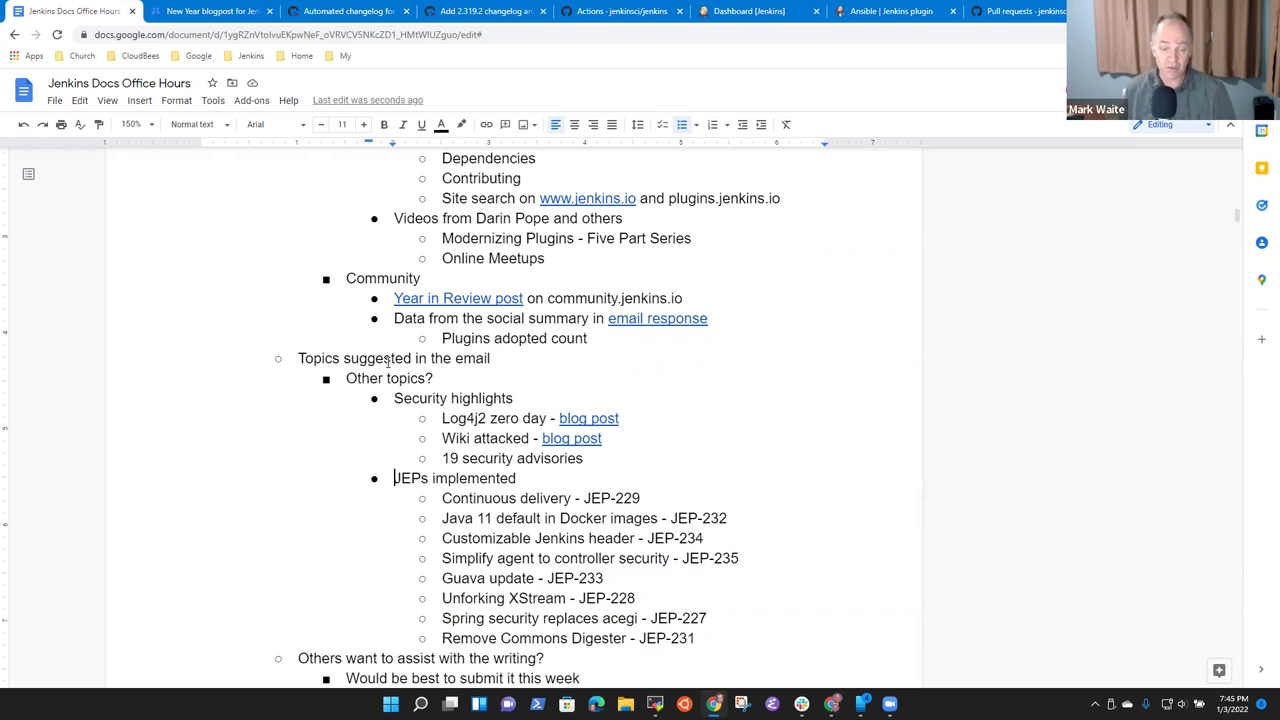
key("shift+Down")
key("shift+Down")
key("shift+Down")
key("shift+Down")
key("shift+Down")
key("shift+Down")
key("shift+Down")
key("shift+Down")
key("shift+Down")
key("shift+Down")
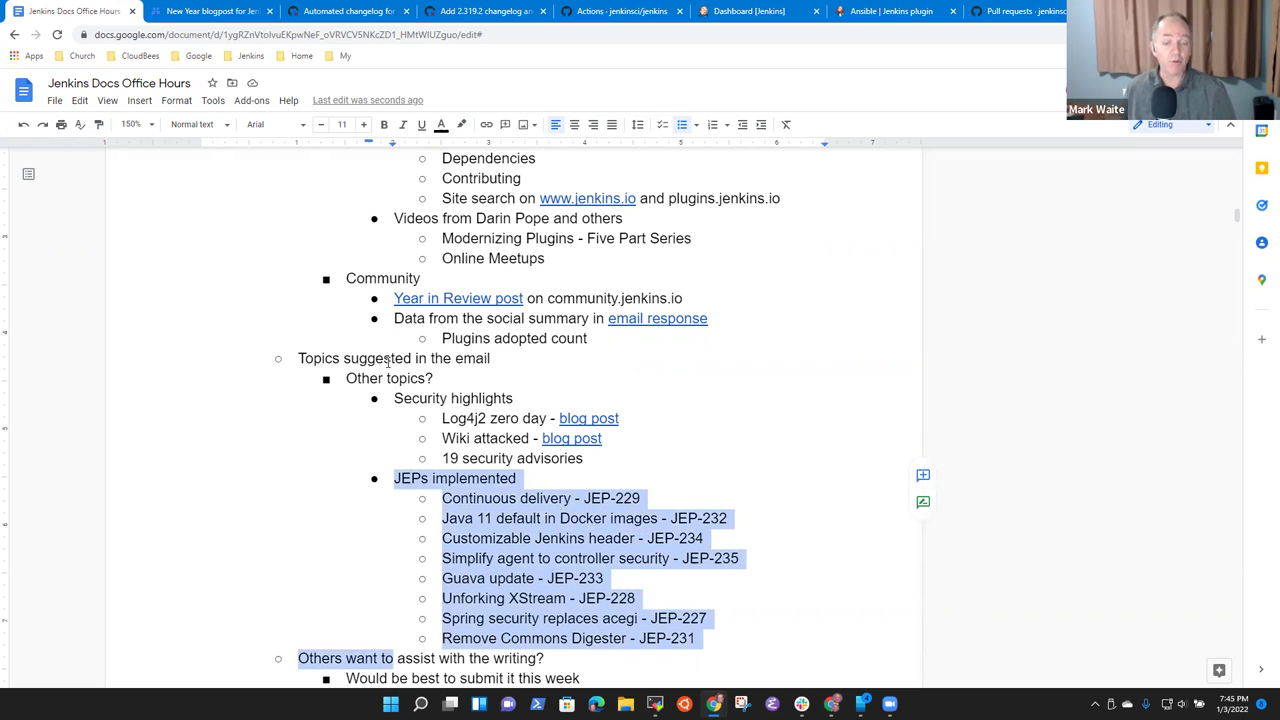
key("shift+Left")
key("shift+Left")
key("shift+Left")
key("shift+Left")
key("shift+Left")
key("shift+Left")
key("shift+Left")
key("shift+Left")
key("shift+Left")
key("shift+Left")
key("shift+Left")
key("shift+Left")
key("shift+Left")
key("shift+Left")
key("shift+Left")
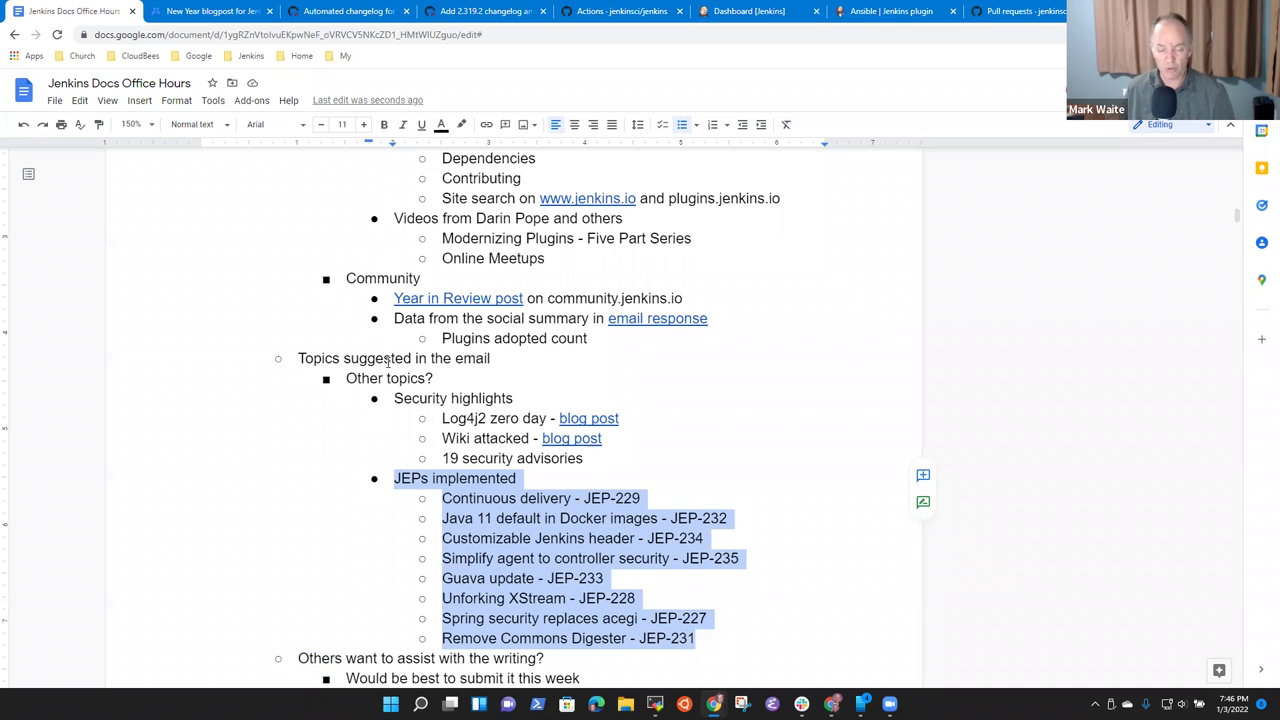
key("Up")
key("Up")
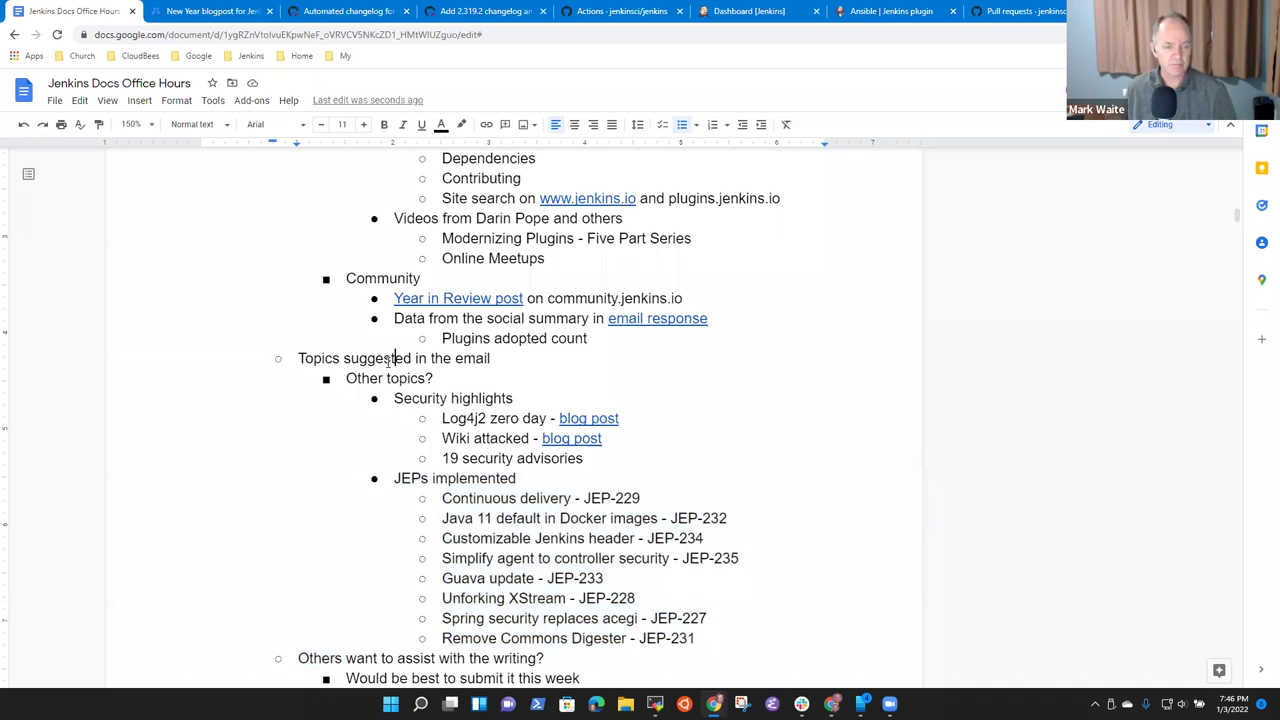
scroll(388, 362, "up", 5)
scroll(388, 362, "down", 2)
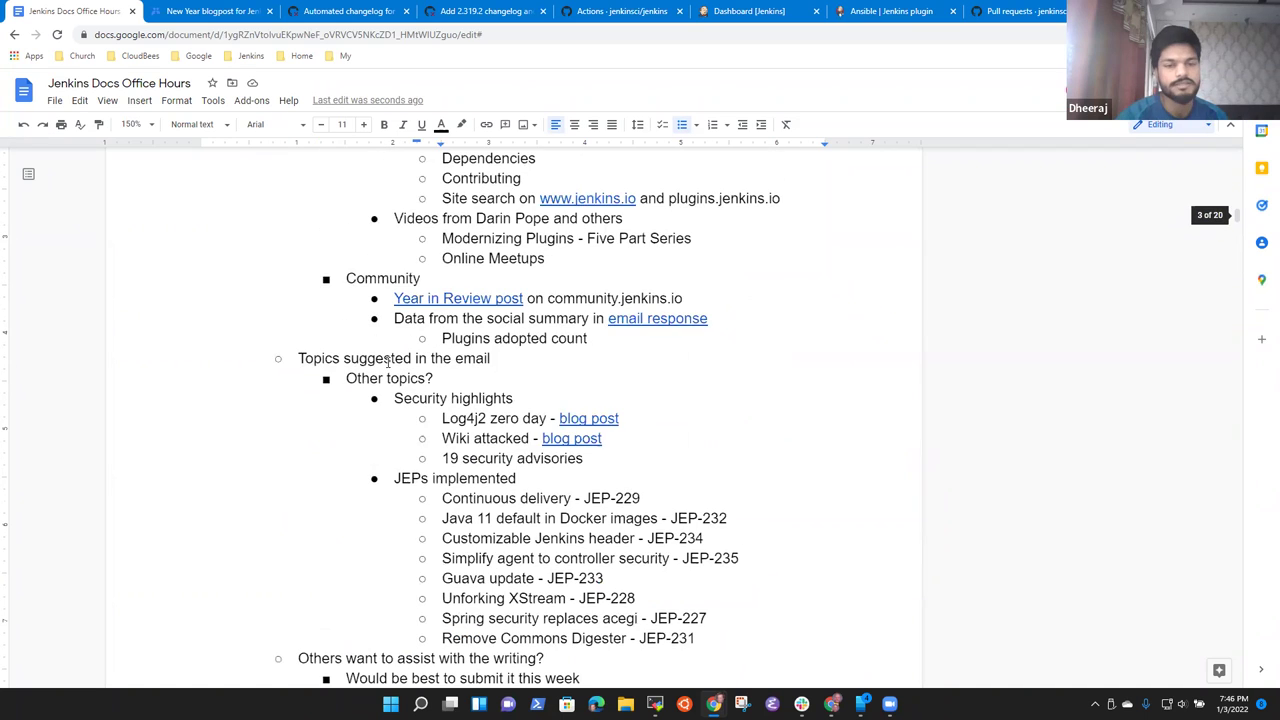
key("Up")
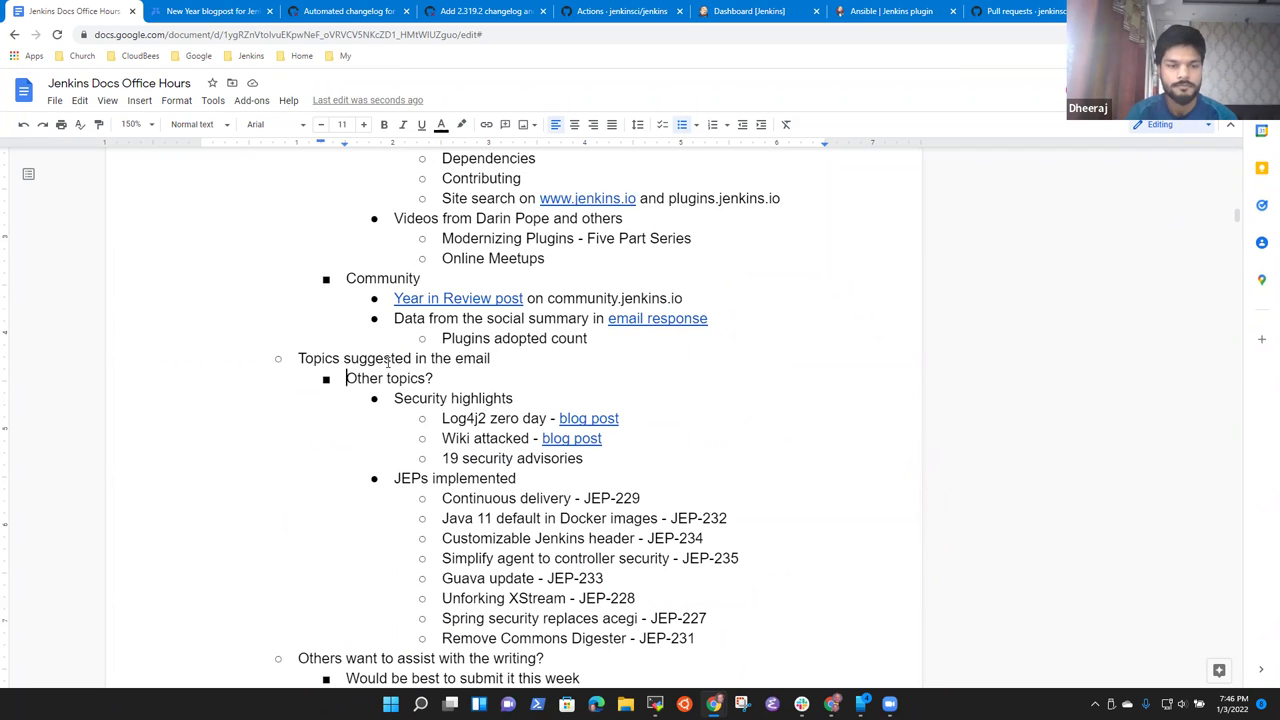
key("Down")
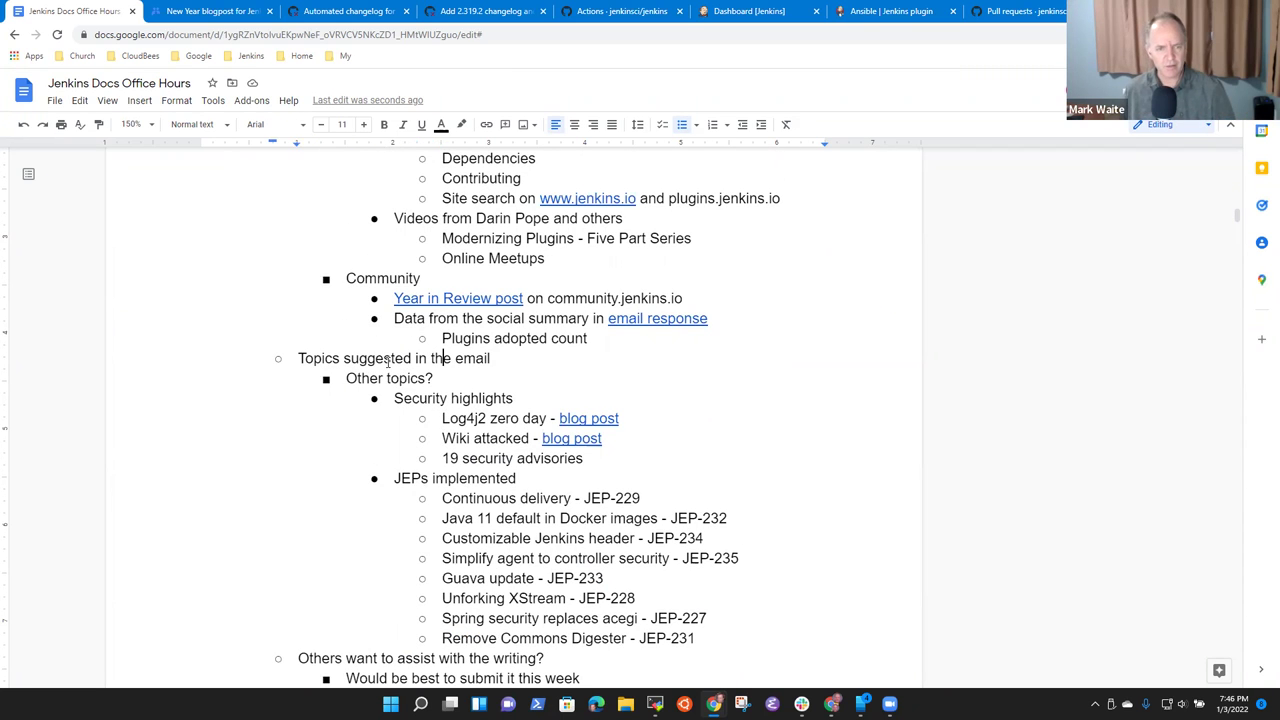
key("shift+End")
key("Down")
key("Home")
key("shift+Down")
key("shift+Down")
key("shift+Down")
key("shift+Down")
key("shift+Down")
key("shift+Down")
key("shift+Down")
key("shift+Down")
key("shift+Down")
key("shift+Down")
key("shift+Down")
key("shift+Down")
key("shift+Down")
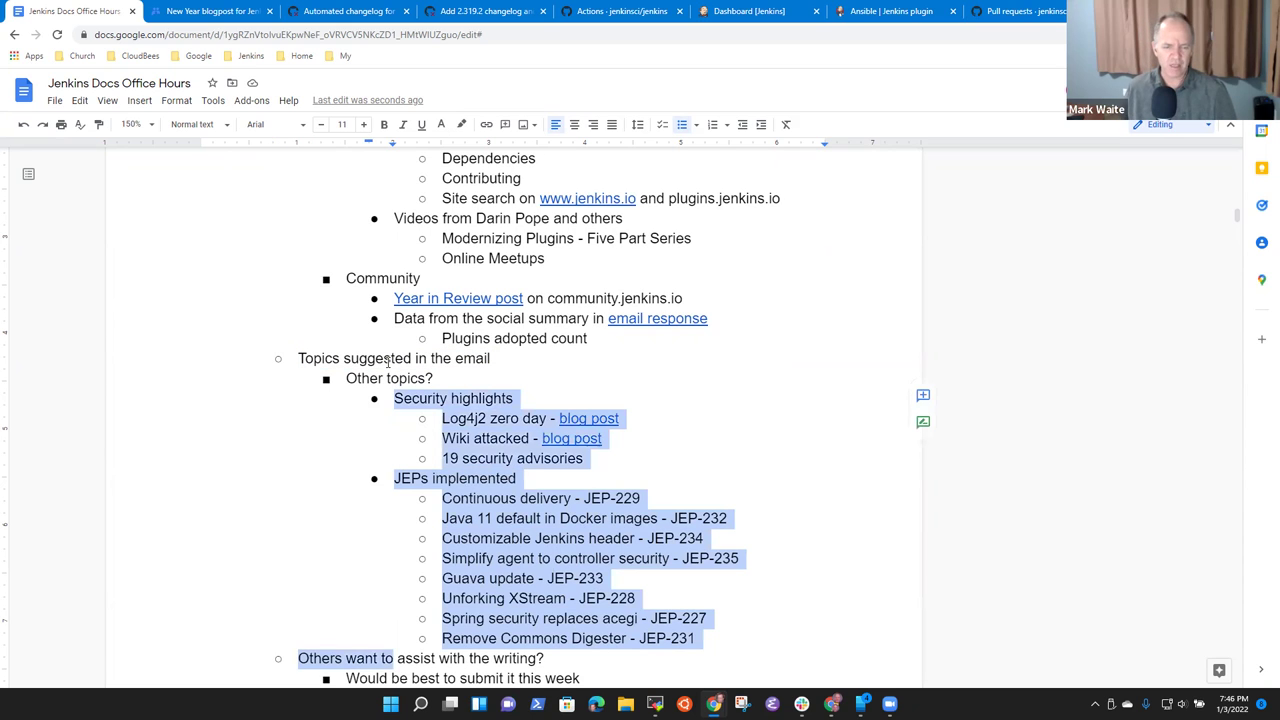
- Cut the security highlights and JEP items, then add 'and reviewing' after 'writing'
key("shift+Home")
key("shift+Left")
key("ctrl+x")
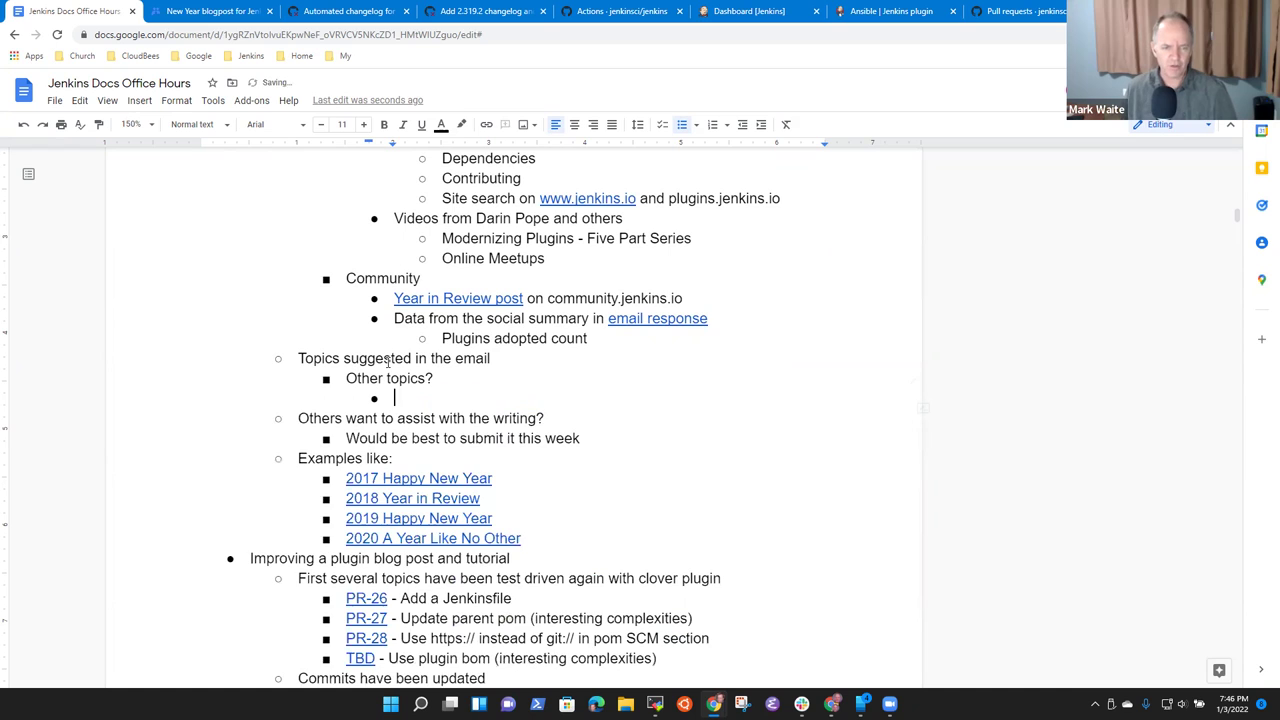
key("BackSpace")
key("BackSpace")
key("BackSpace")
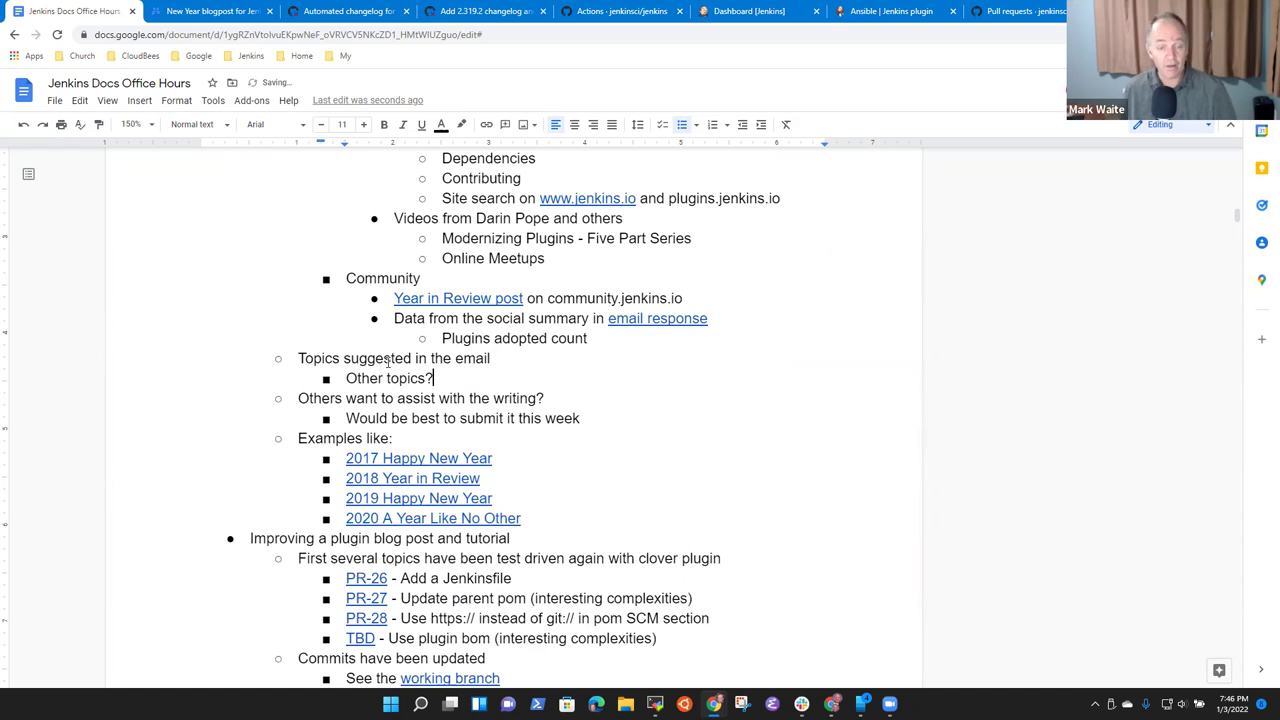
key("ctrl+Right")
key("ctrl+Right")
type("and rev")
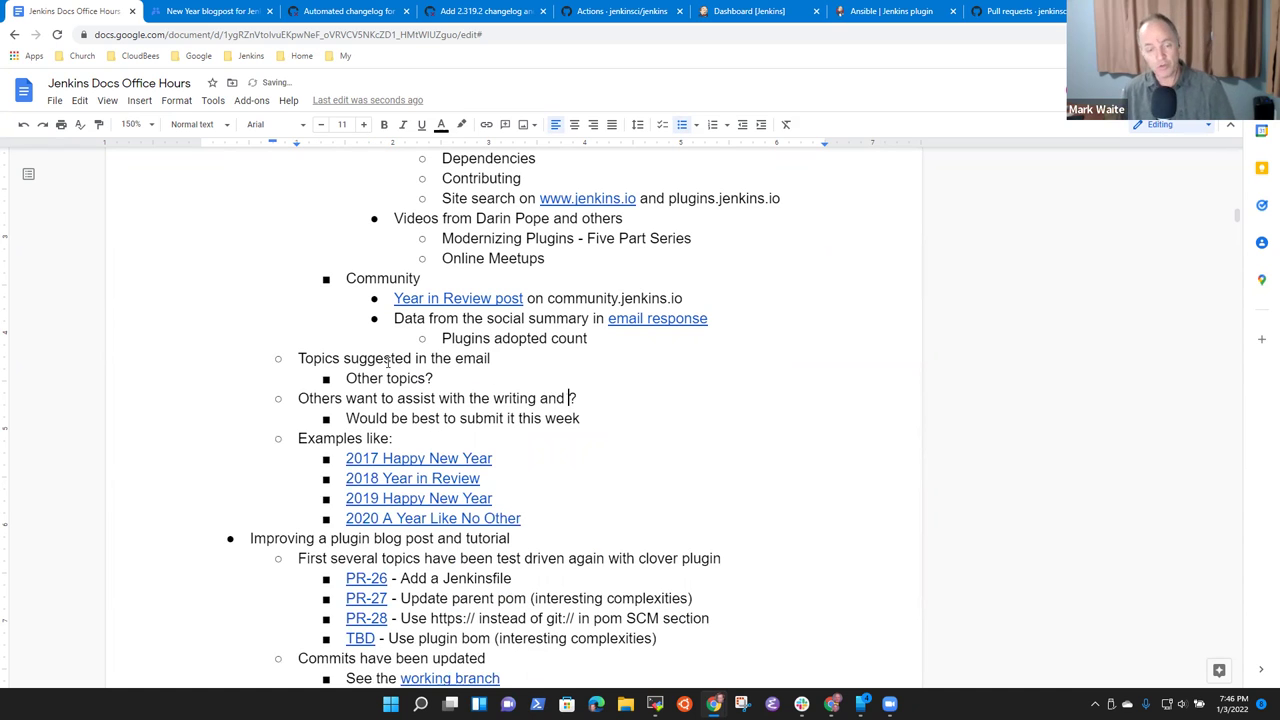
type("iewing")
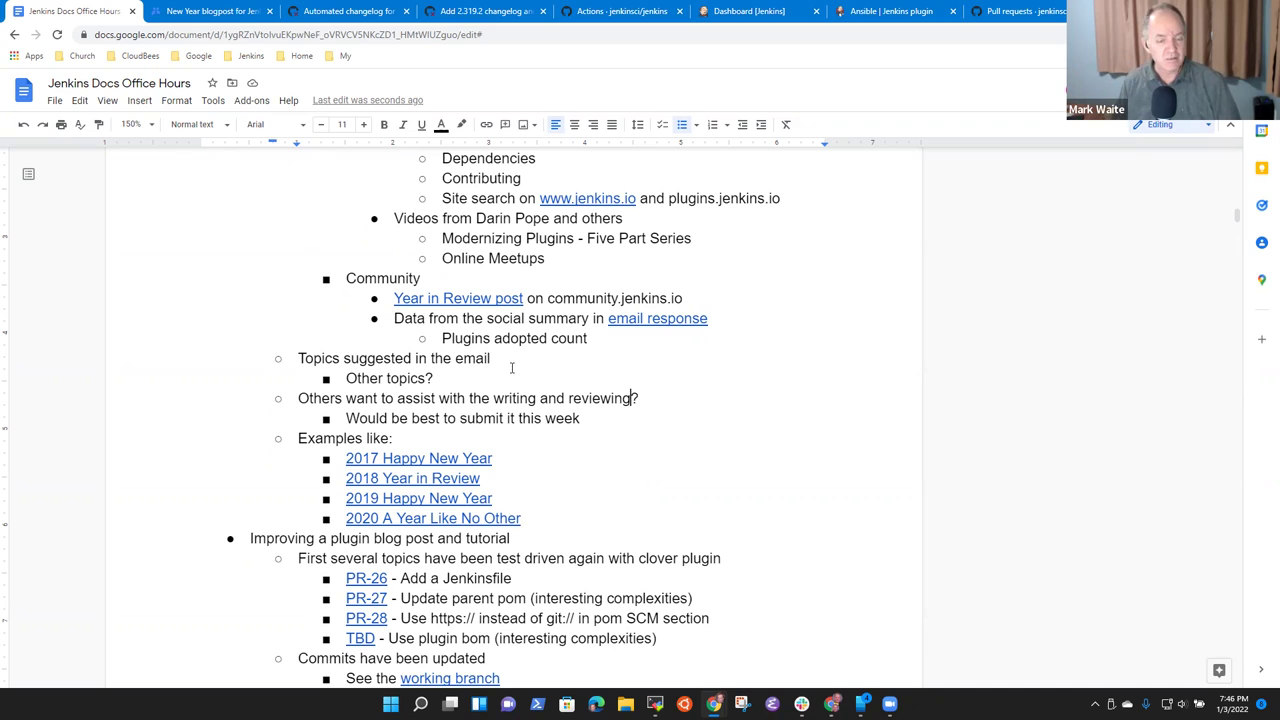
- Scroll through the Examples links and open the '2020 A Year Like No Other' link preview
left_click(492, 464)
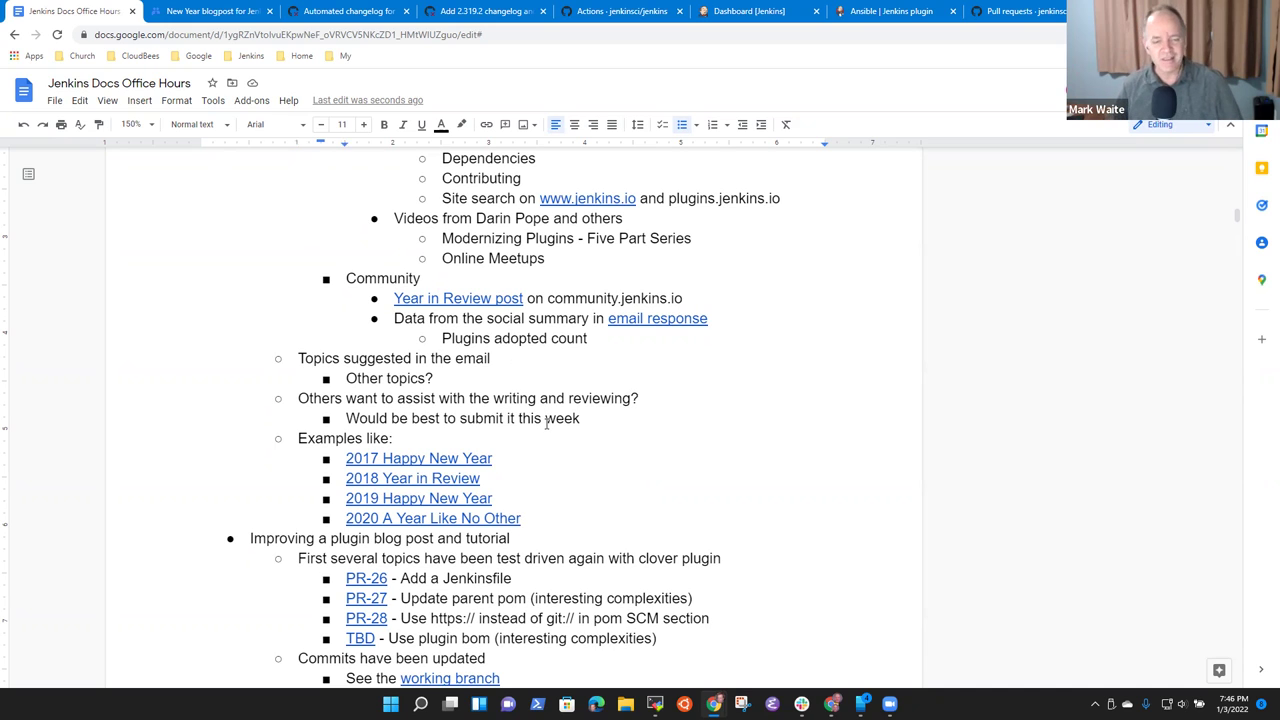
key("Down")
key("Down")
key("Down")
key("Down")
key("End")
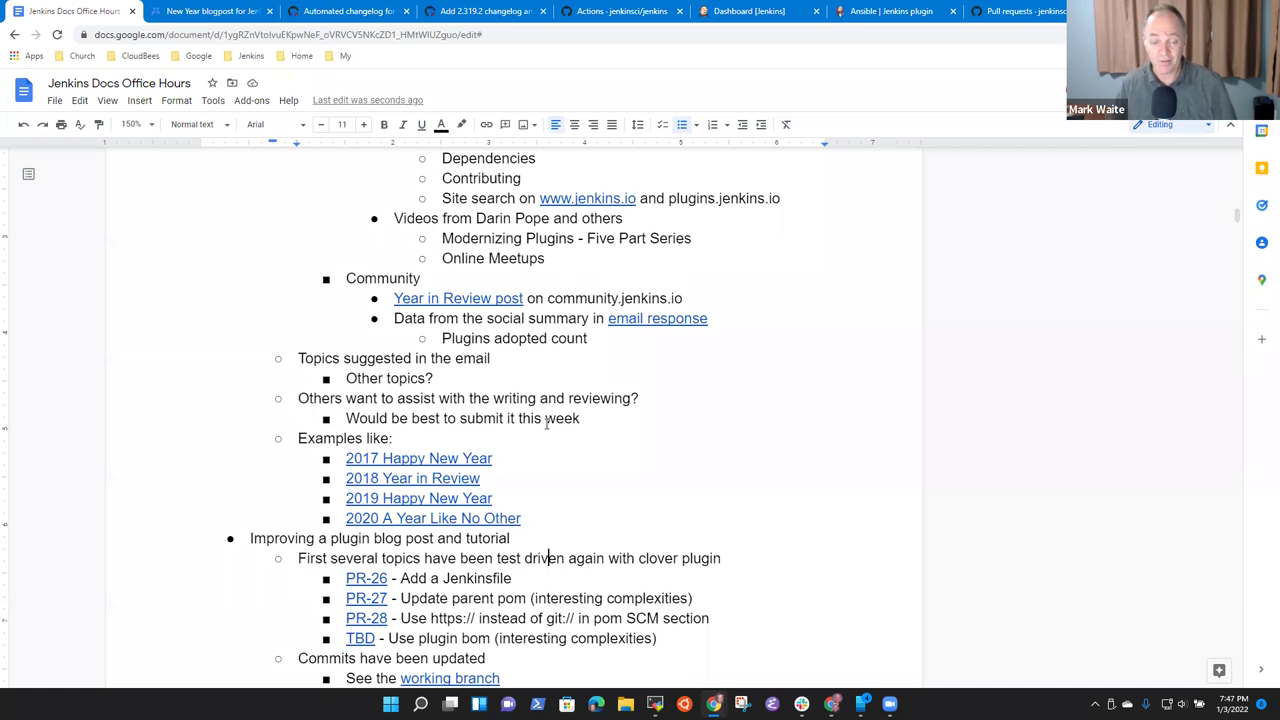
scroll(517, 518, "down", 2)
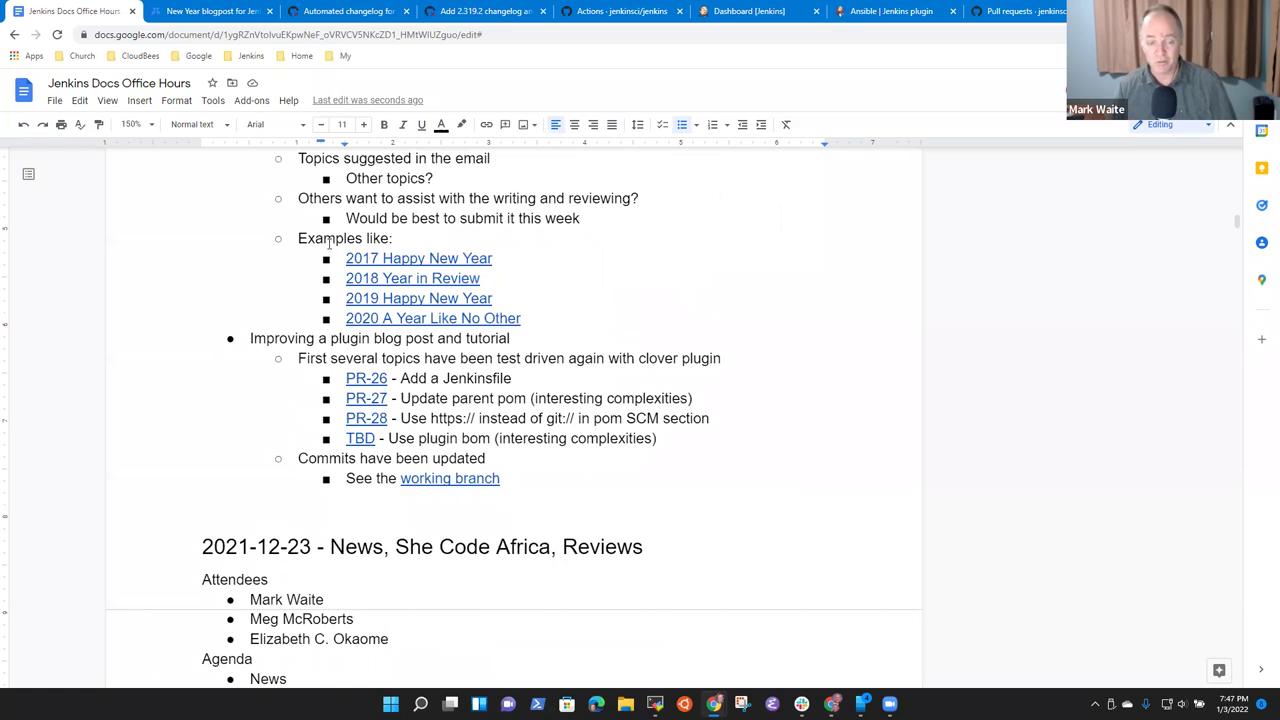
left_click(468, 338)
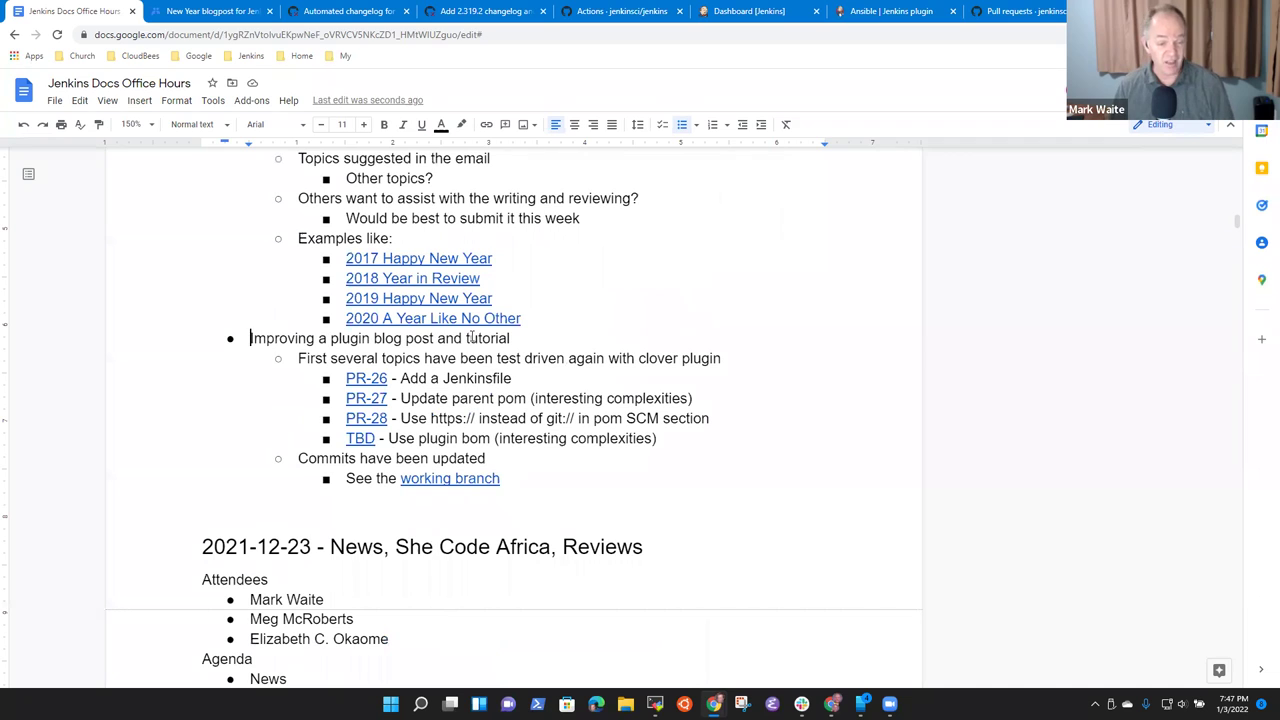
key("shift+End")
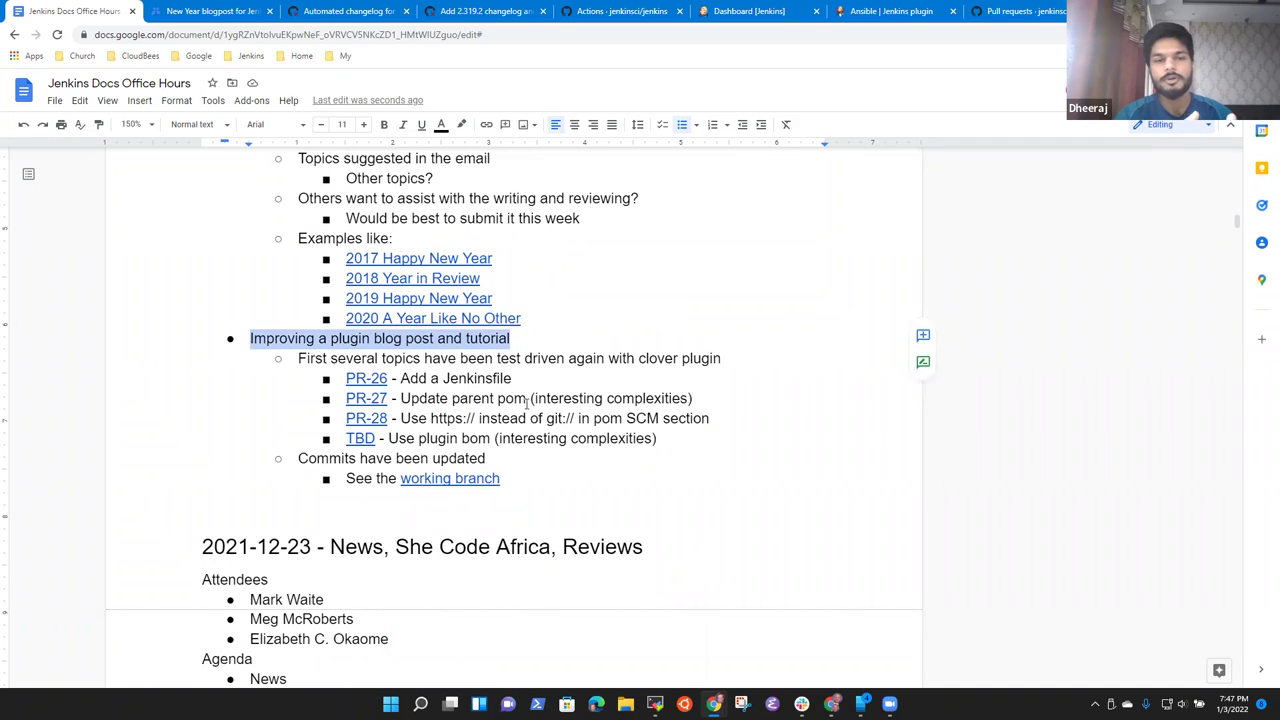
left_click_drag(523, 351, 520, 343)
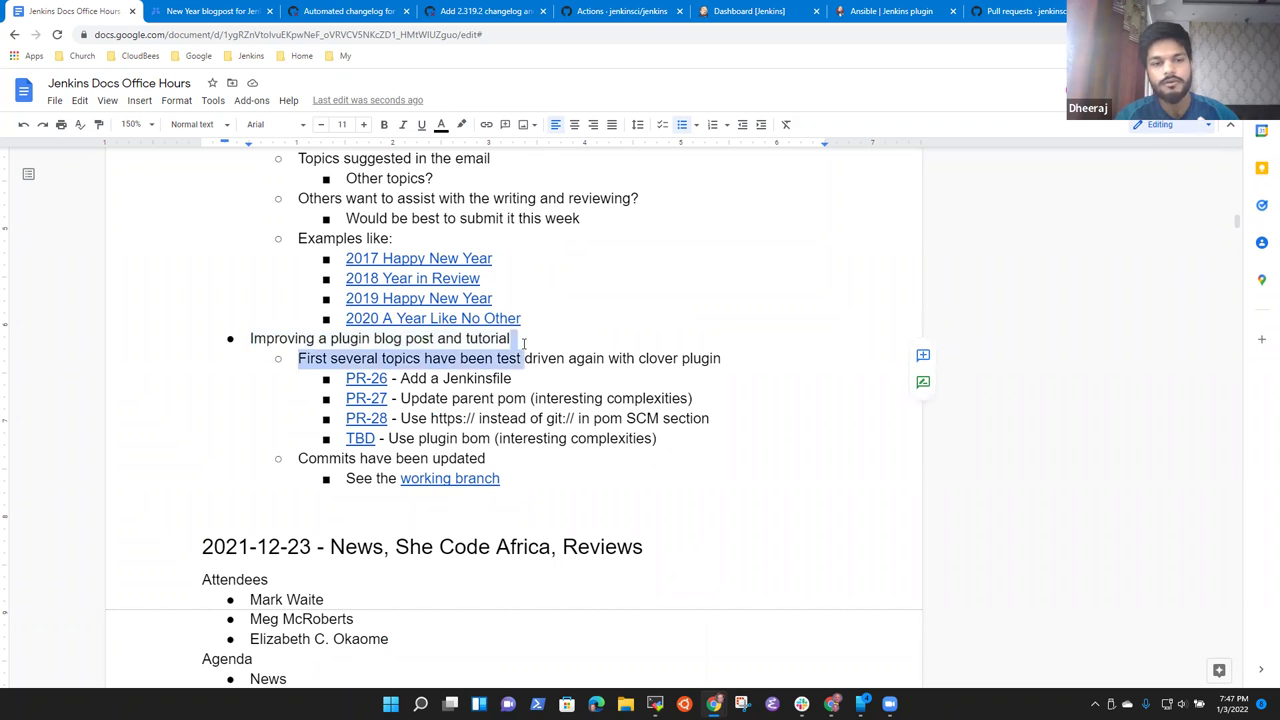
key("Up")
key("Up")
key("Up")
key("Up")
key("Up")
key("Up")
key("Up")
key("Up")
key("Up")
key("Up")
key("Up")
key("Up")
key("Up")
key("Up")
key("Up")
key("Up")
key("Up")
key("Up")
key("Up")
key("Up")
key("Up")
key("Up")
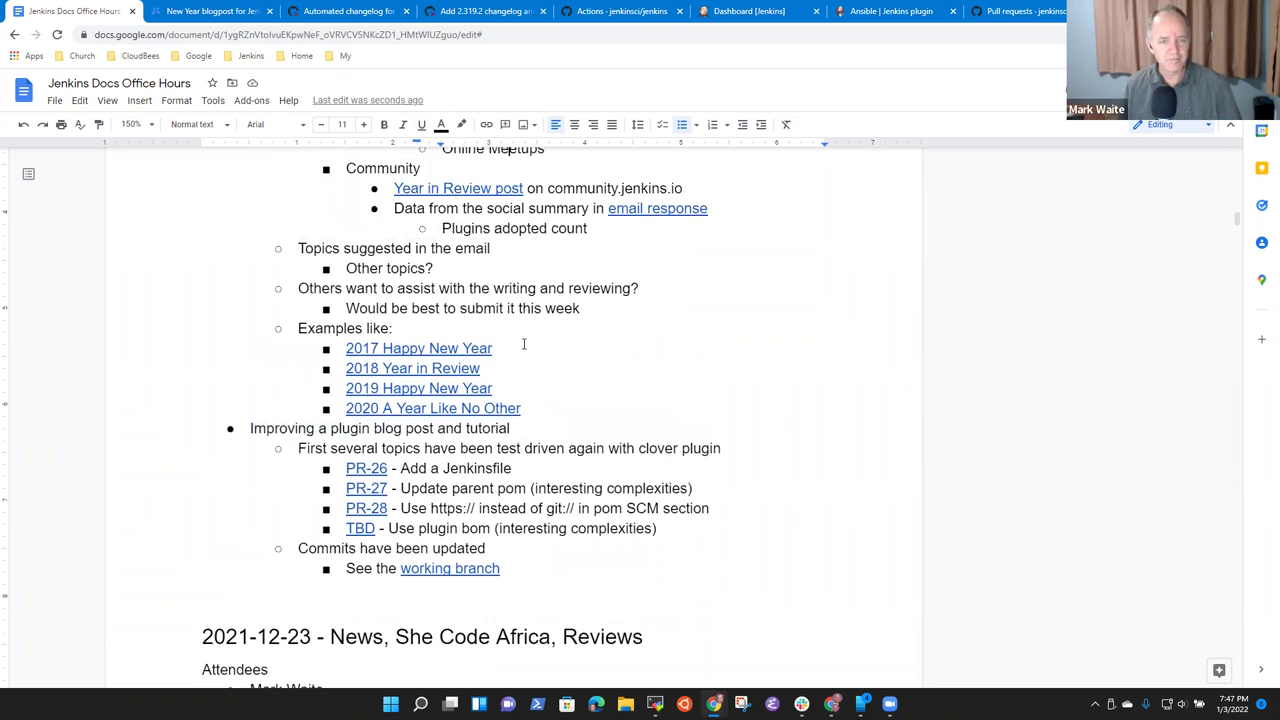
key("Up")
key("Up")
key("Up")
key("Up")
key("Up")
key("Up")
key("Up")
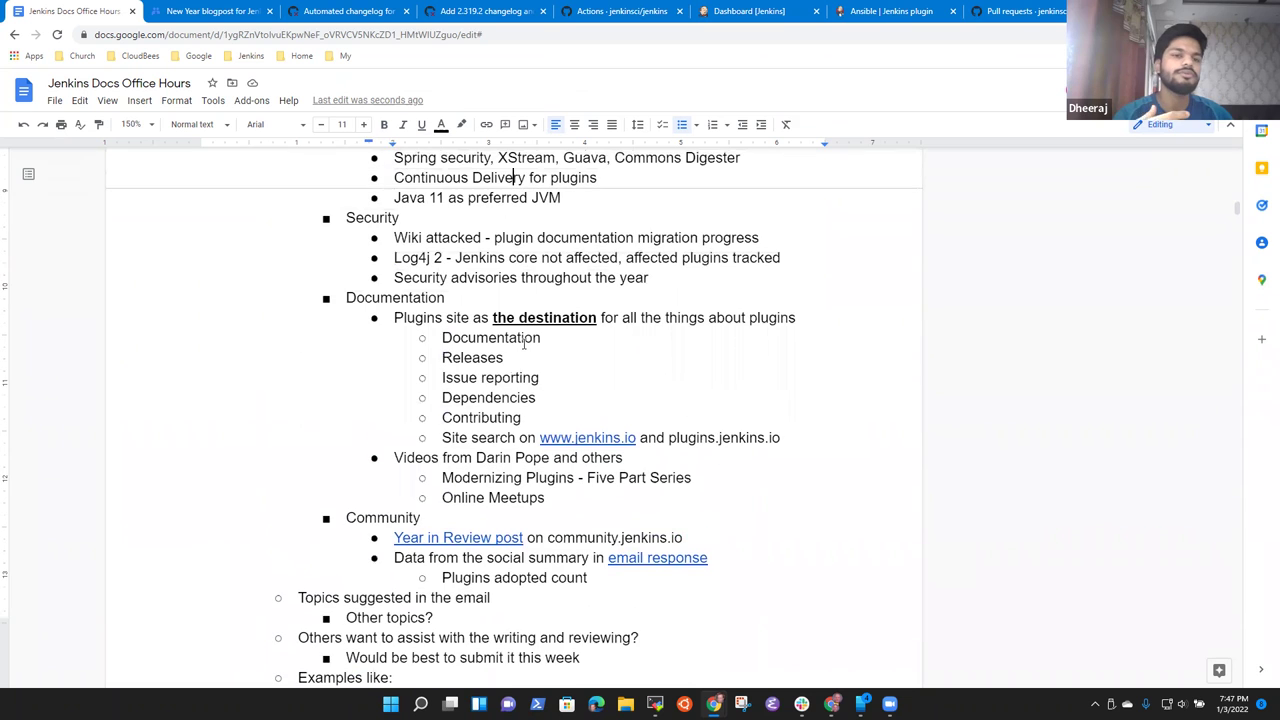
key("Down")
scroll(523, 343, "down", 4)
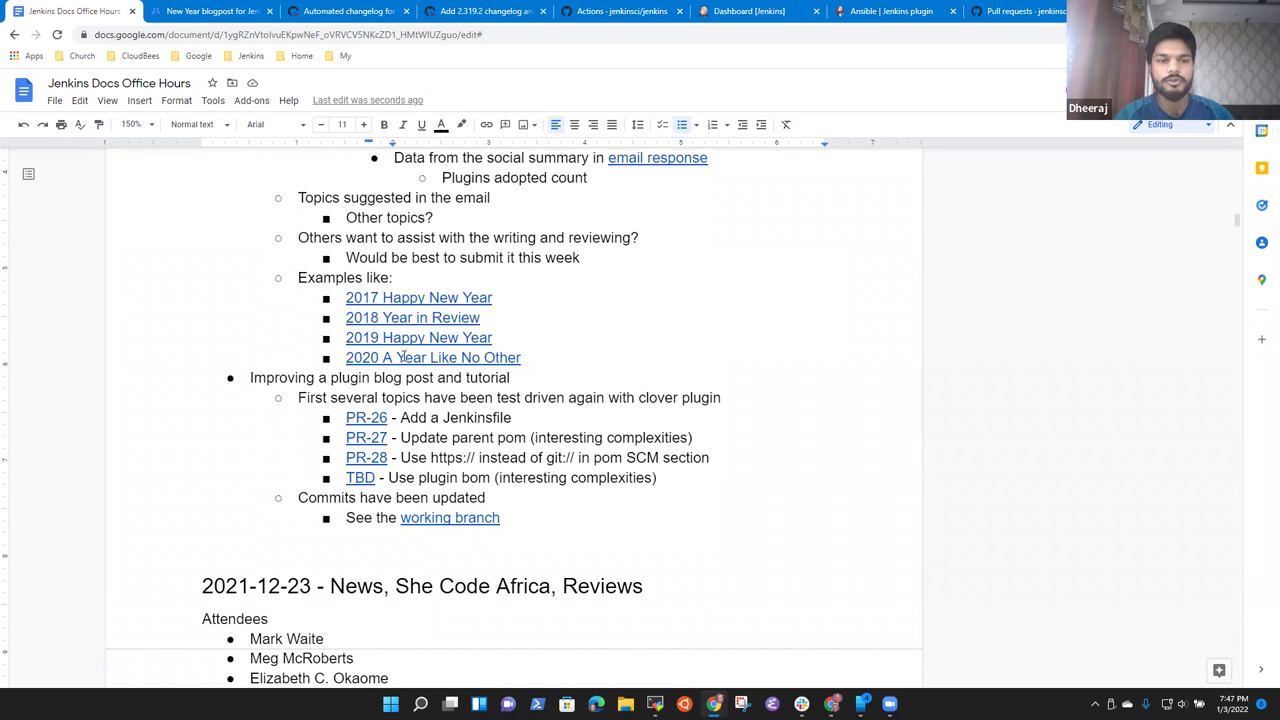
left_click(427, 365)
- Open the '2020 A Year Like No Other' post in a new tab and read through it
left_click(443, 388)
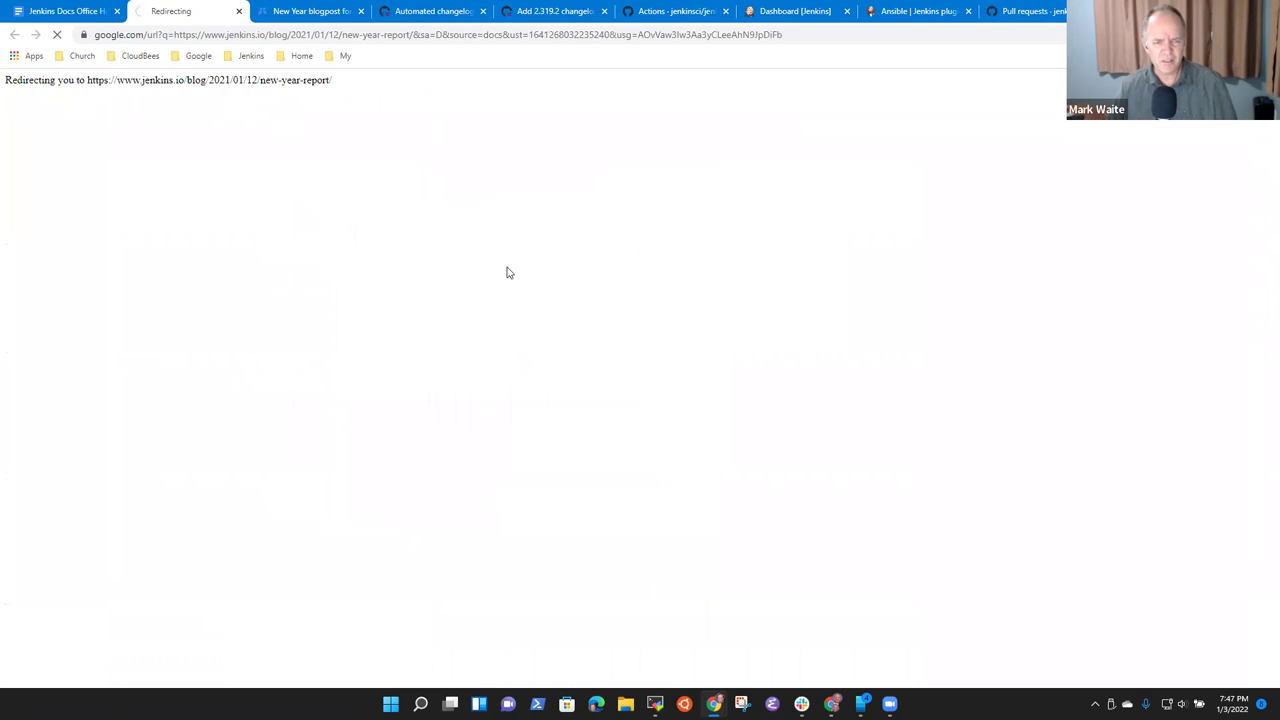
scroll(352, 320, "down", 3)
scroll(352, 320, "down", 4)
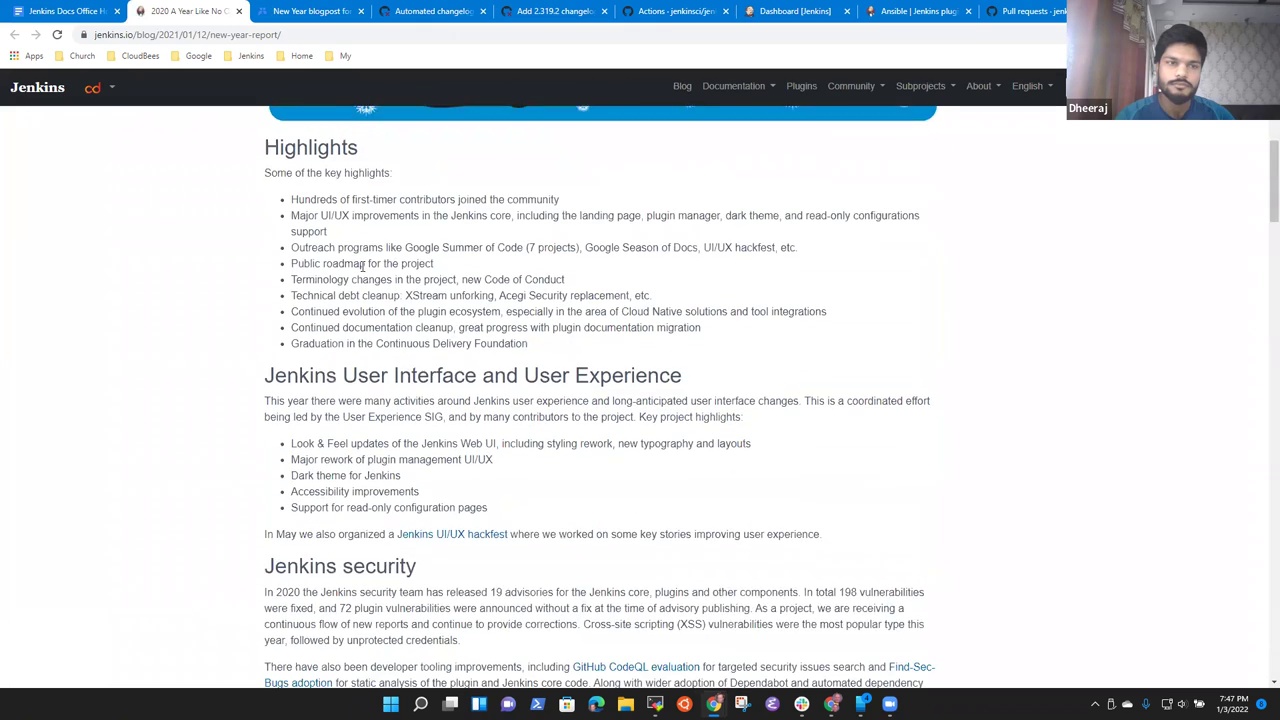
scroll(653, 302, "up", 2)
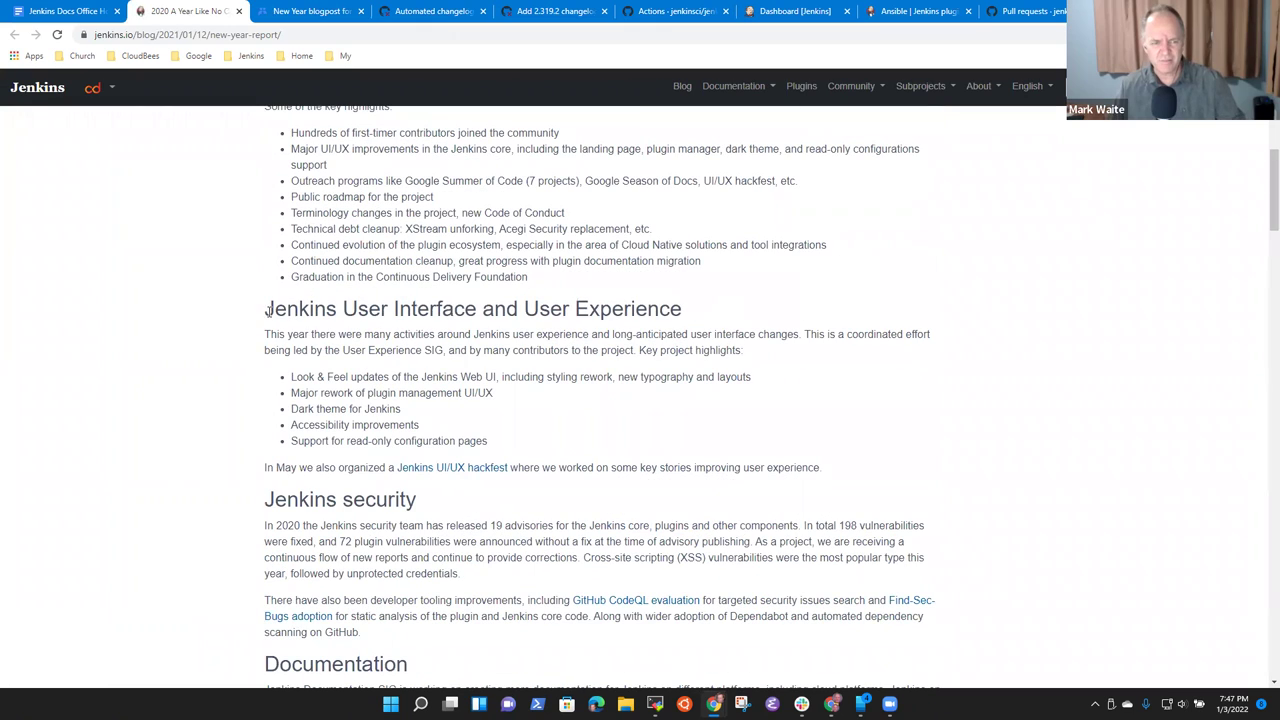
left_click_drag(264, 308, 681, 305)
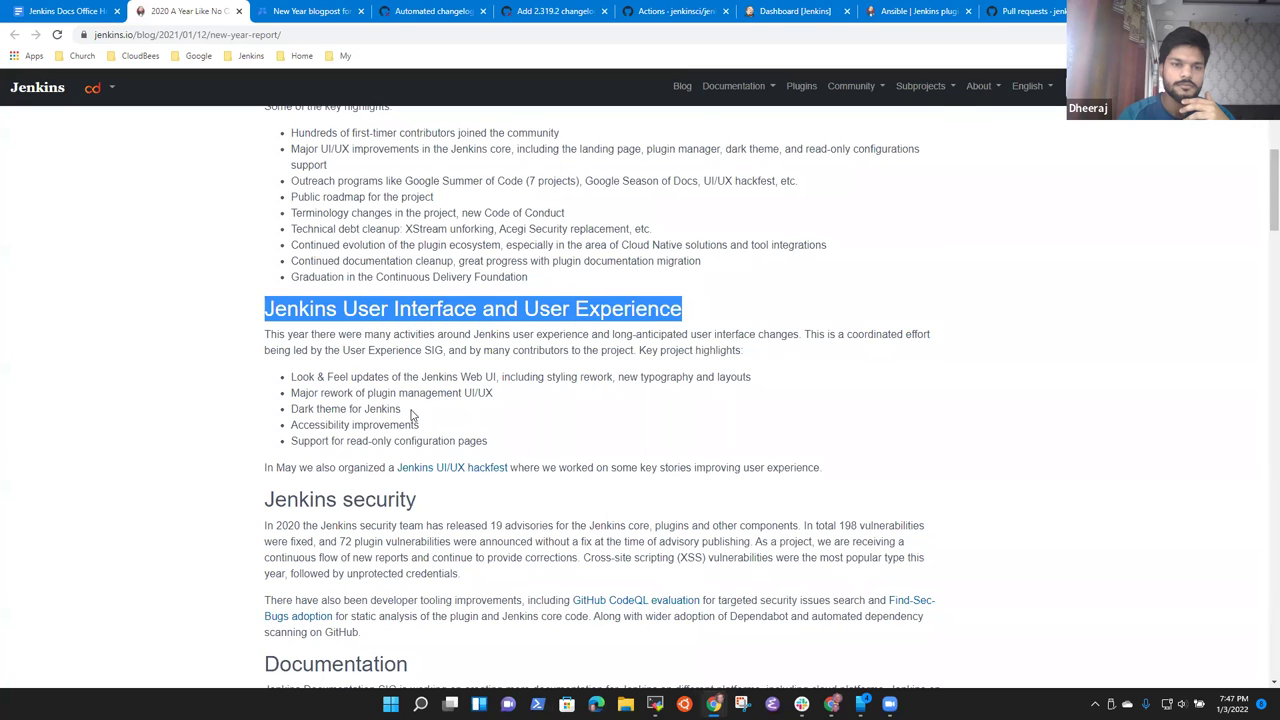
scroll(409, 414, "down", 2)
scroll(366, 364, "down", 1)
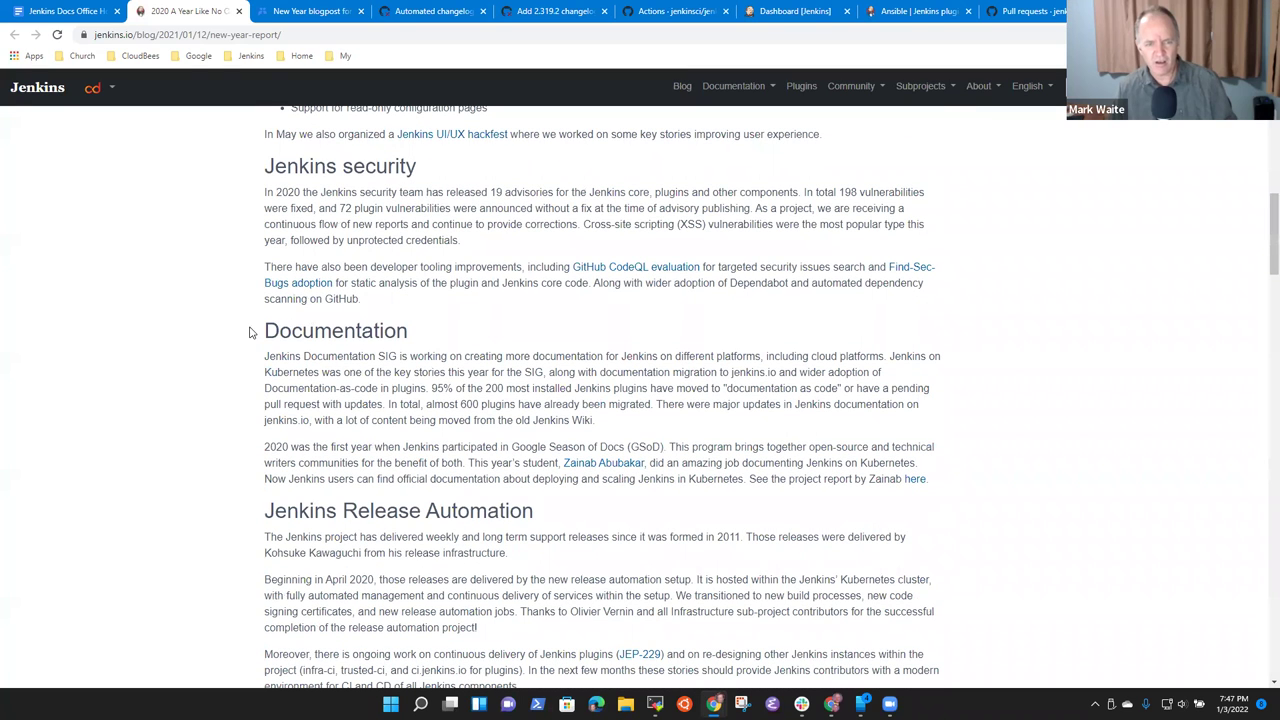
left_click_drag(266, 330, 428, 331)
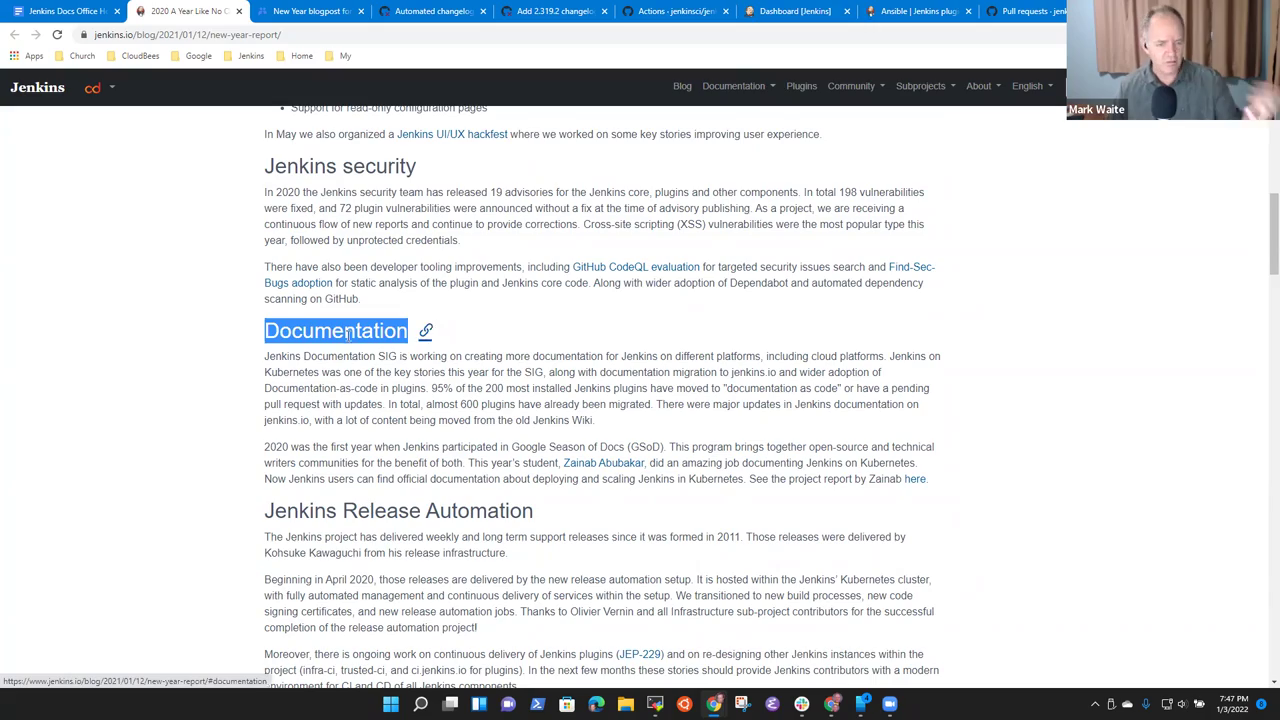
scroll(352, 343, "down", 3)
scroll(440, 388, "down", 2)
scroll(536, 431, "down", 5)
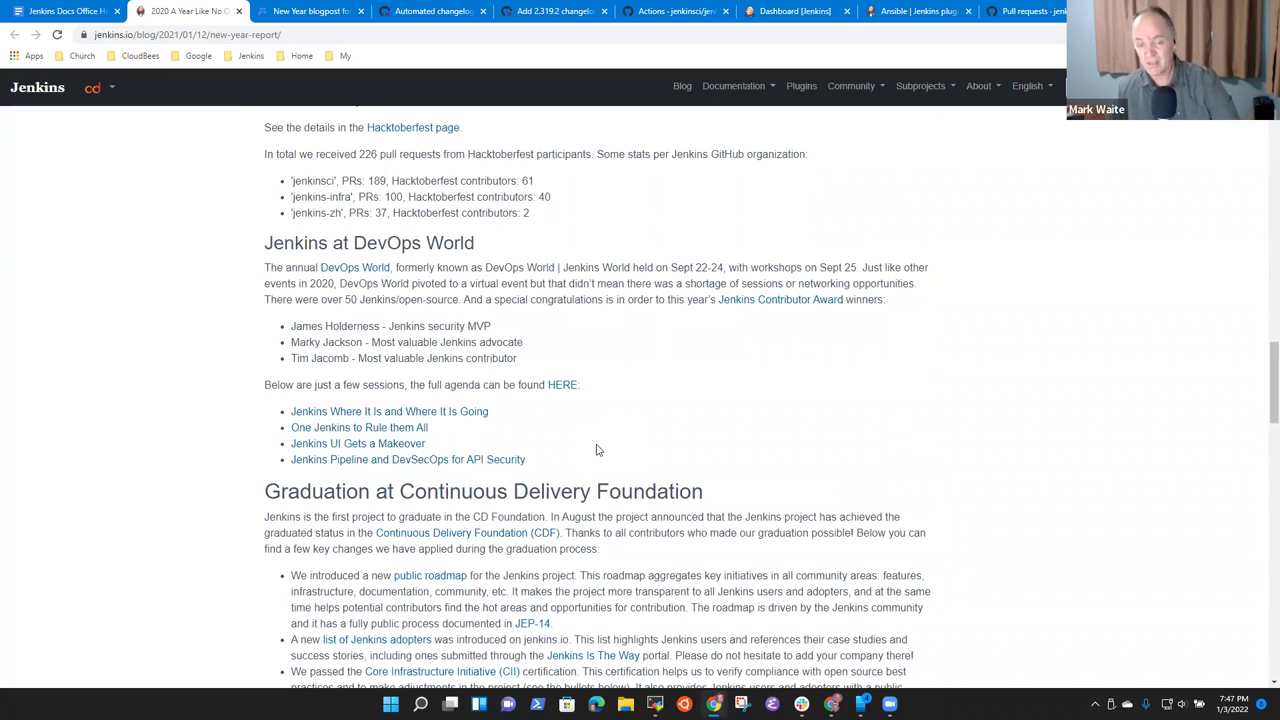
scroll(420, 446, "down", 2)
scroll(418, 467, "down", 5)
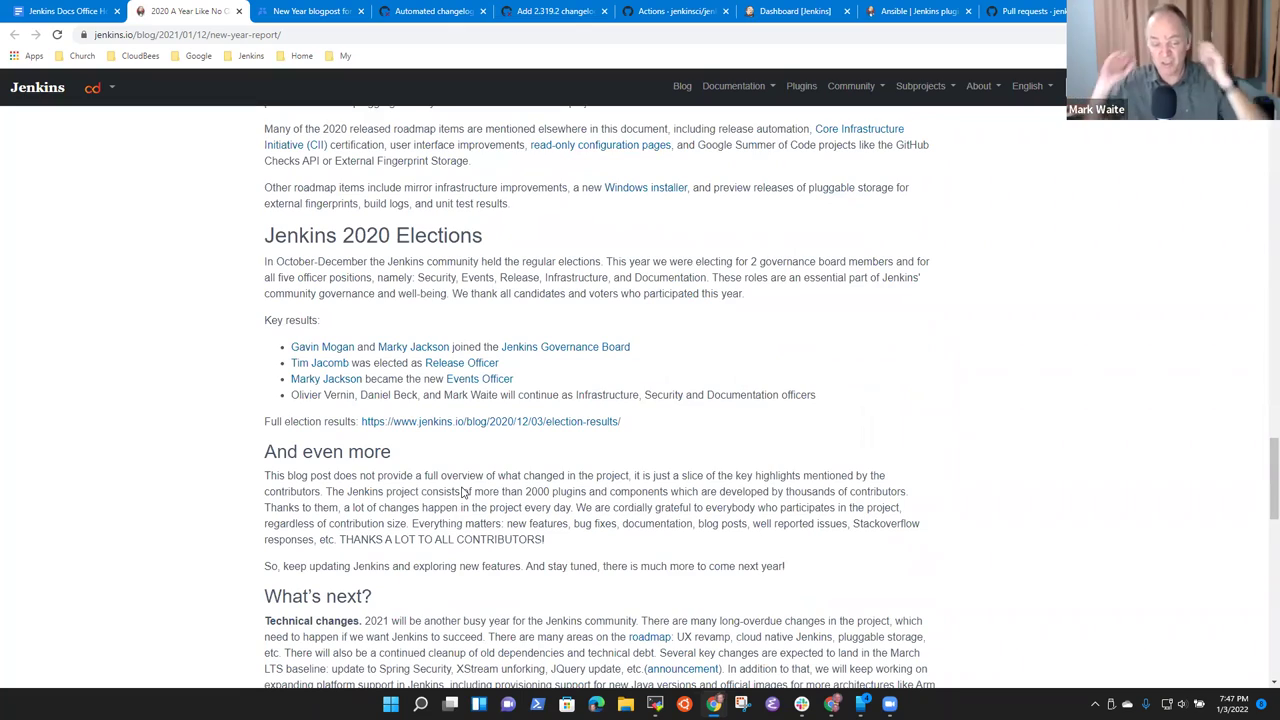
scroll(463, 491, "down", 7)
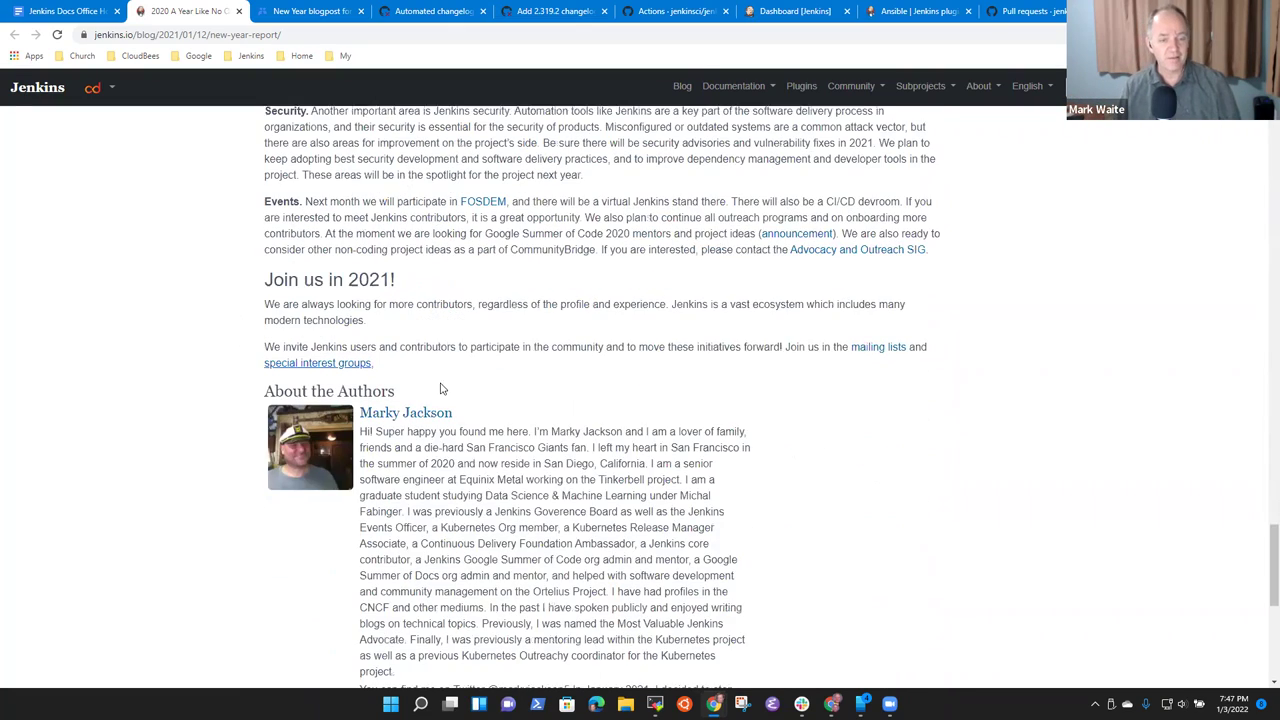
scroll(486, 404, "down", 4)
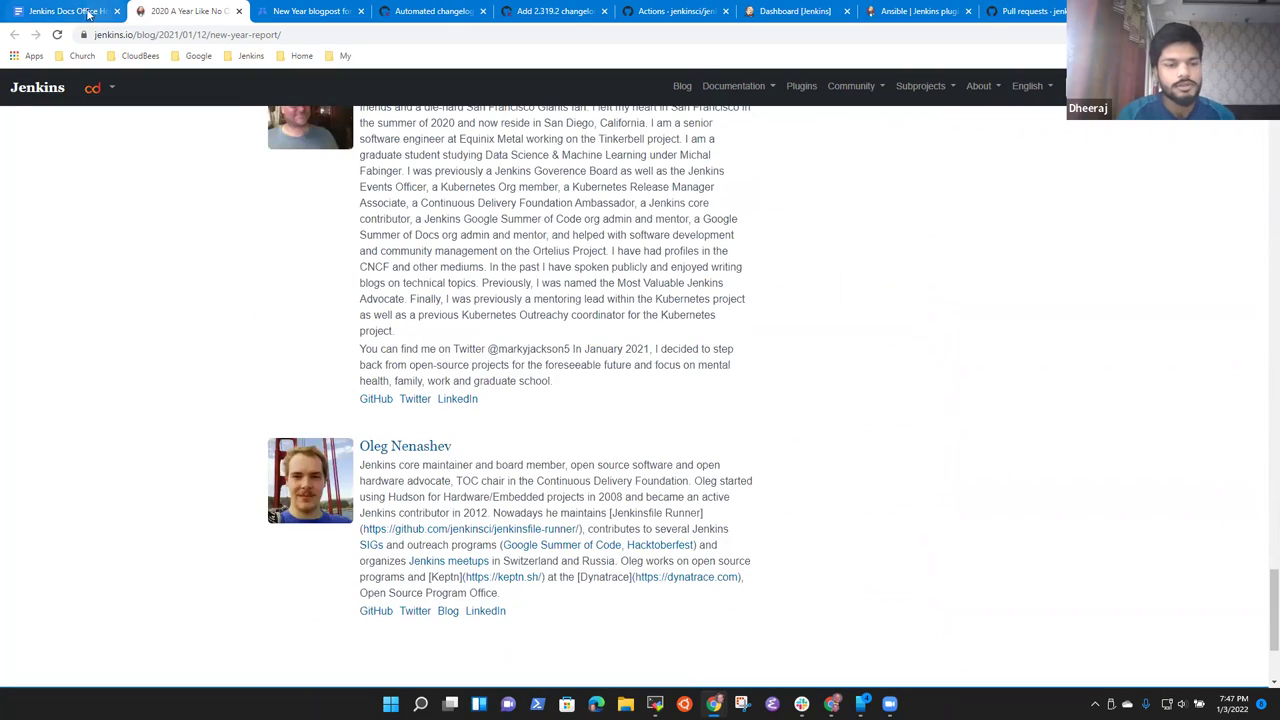
- From the Office Hours notes, open the '2019 Happy New Year' blog post
left_click(100, 16)
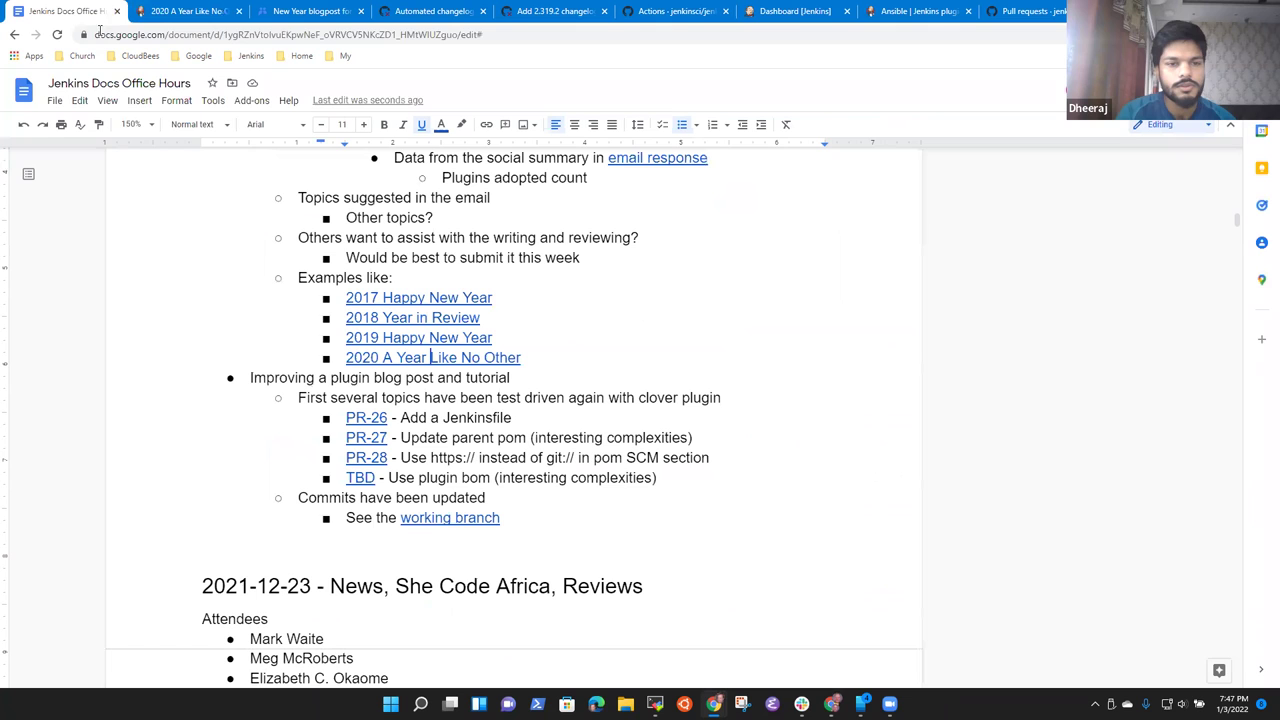
left_click(420, 340)
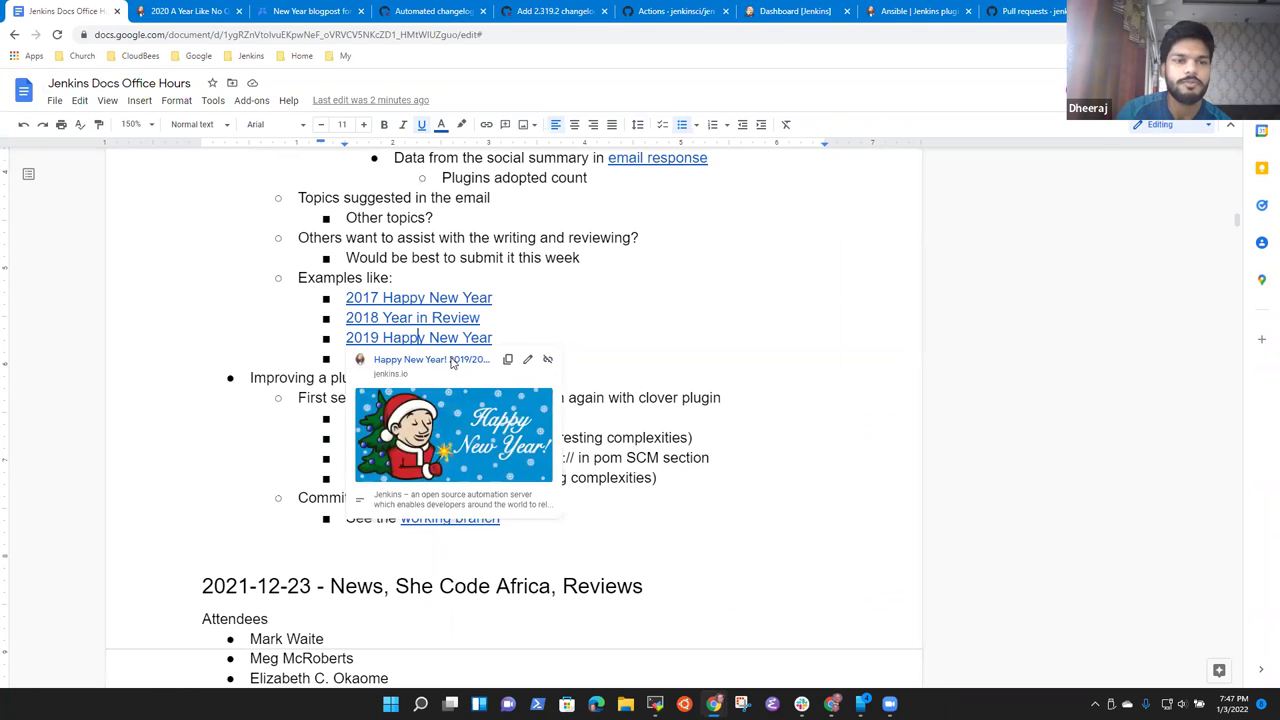
left_click(385, 359)
scroll(243, 286, "down", 8)
scroll(330, 285, "down", 4)
- Page the embedded slides from Agenda through the Jenkins Core, Remoting and Pipeline slides
scroll(335, 400, "up", 2)
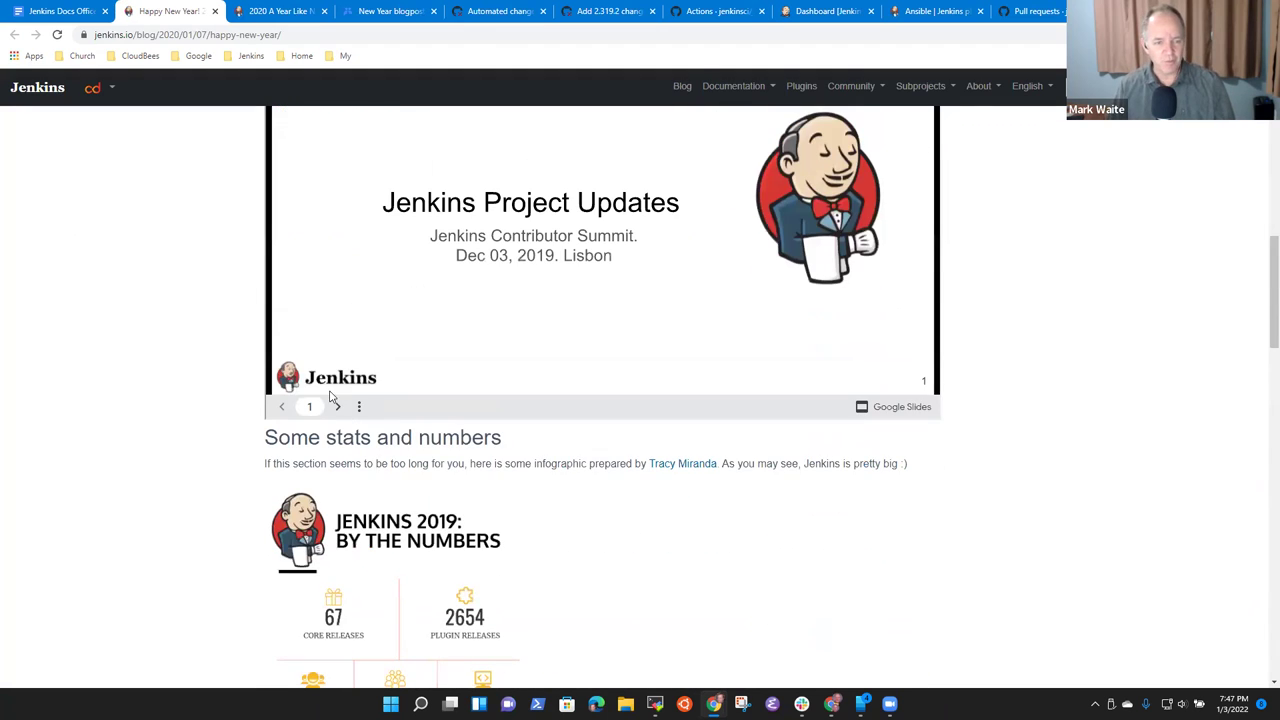
left_click(337, 407)
scroll(337, 415, "up", 4)
scroll(340, 415, "down", 4)
left_click(337, 431)
scroll(420, 417, "down", 4)
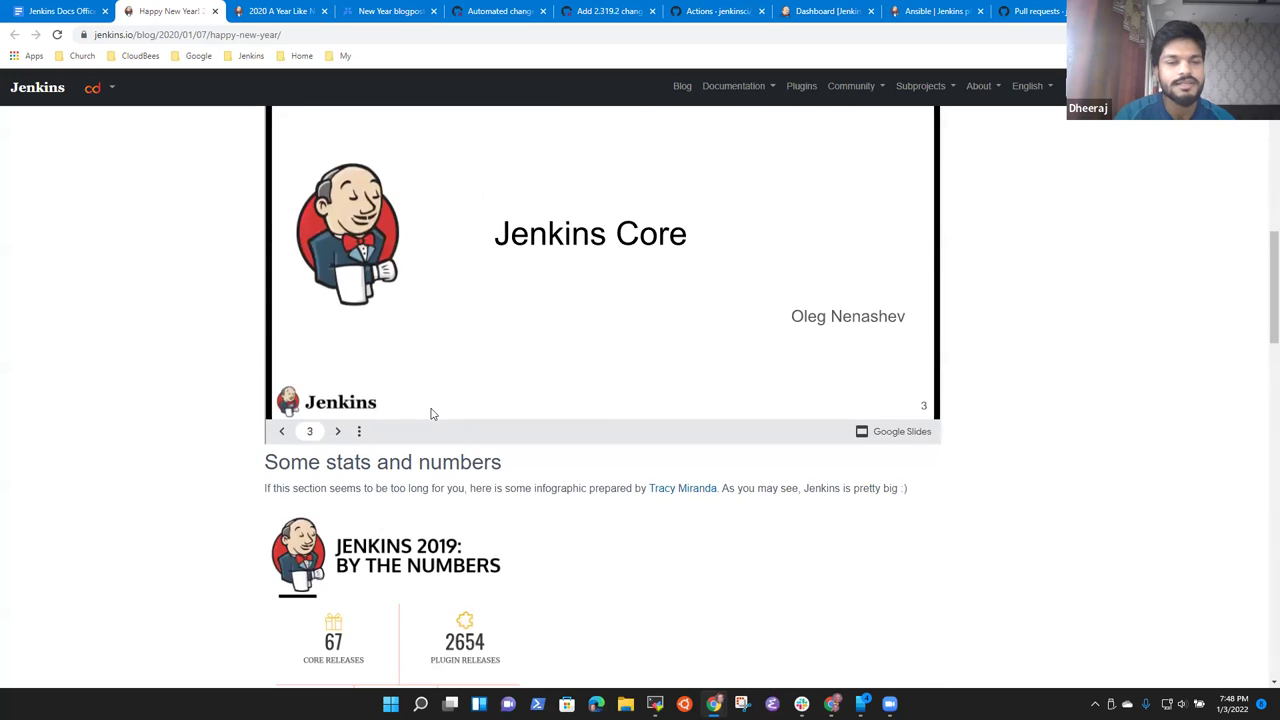
left_click(337, 431)
scroll(390, 450, "down", 3)
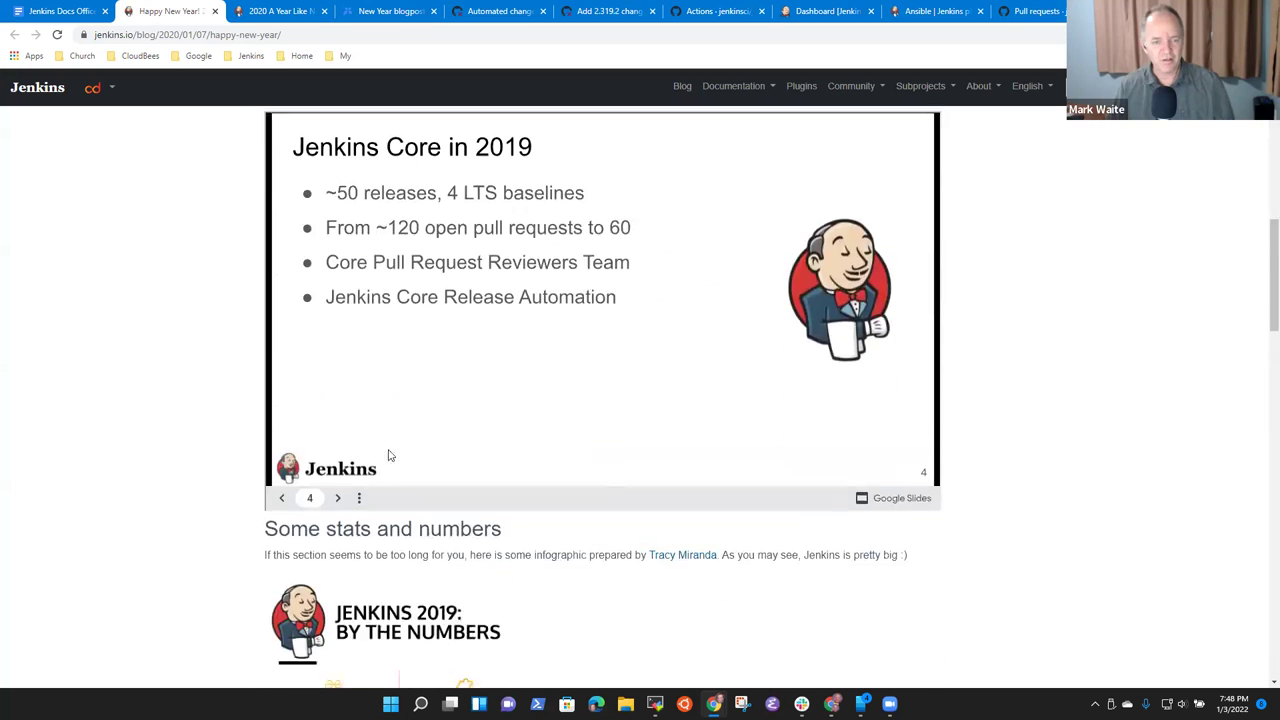
left_click(338, 498)
left_click(338, 498)
left_click(338, 498)
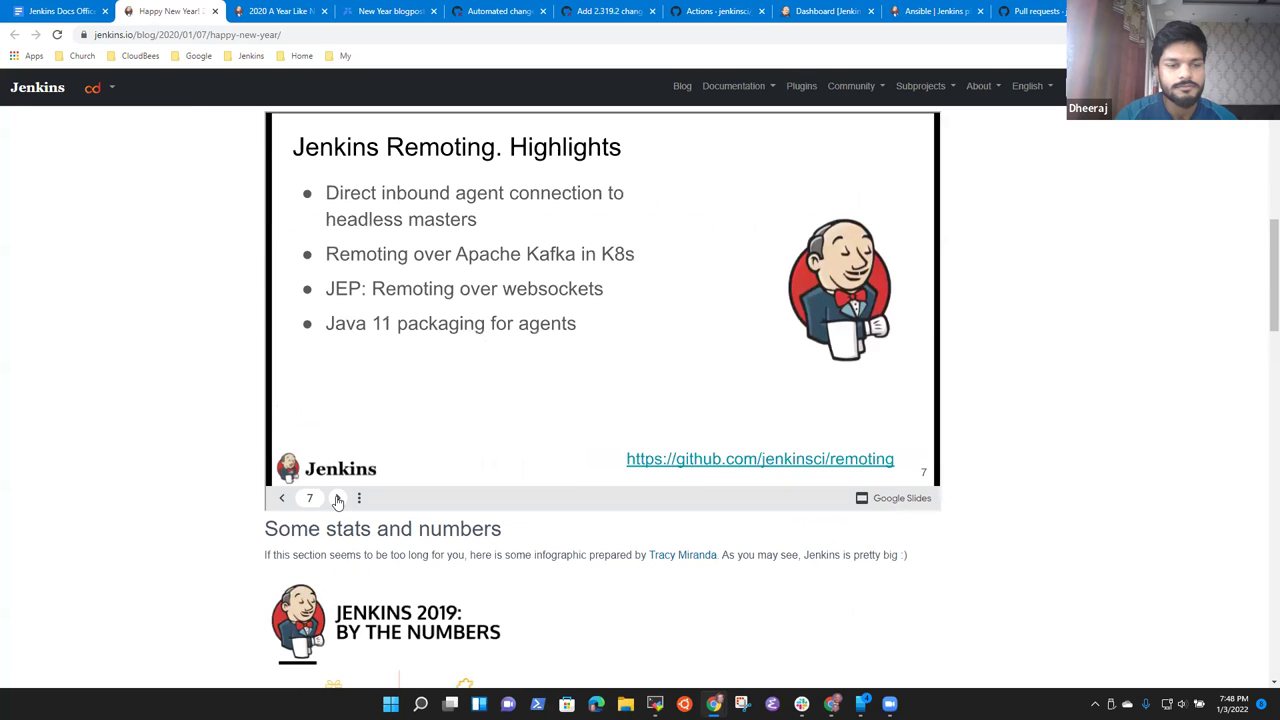
left_click(338, 498)
- Advance through the Jenkins Security vulnerability slides to Blue Ocean and UX Overhaul
left_click(338, 498)
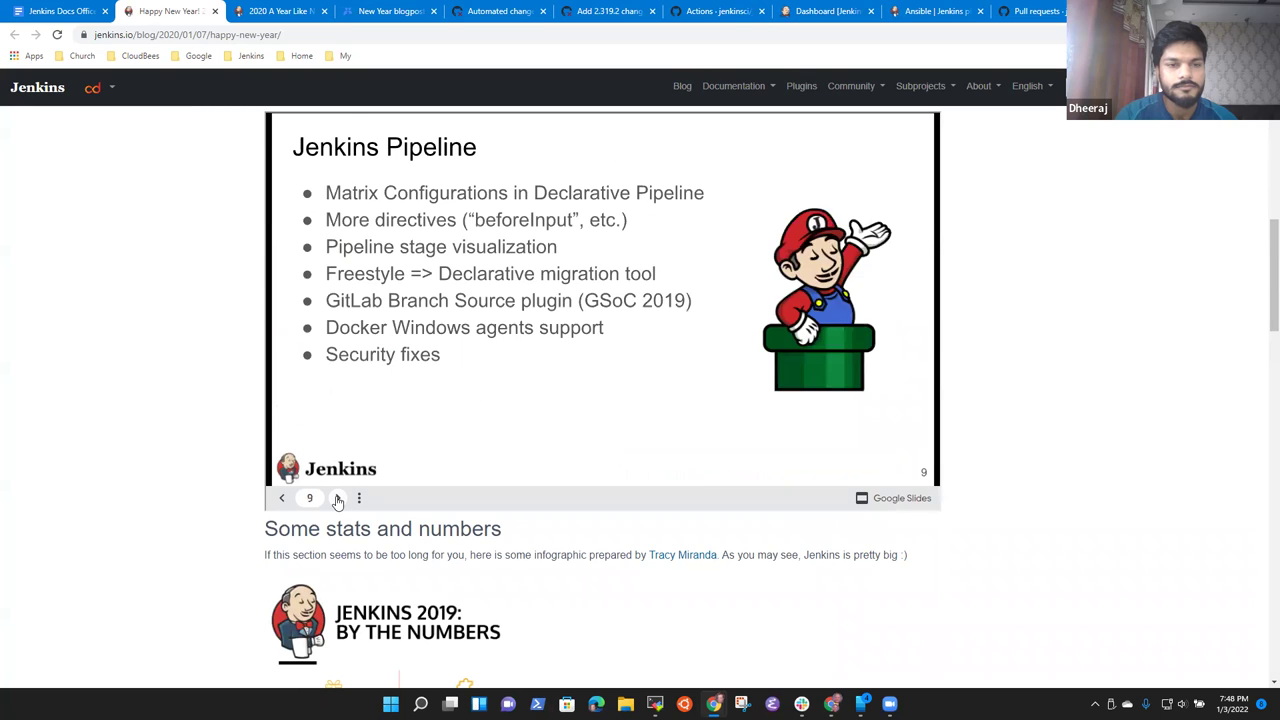
left_click(338, 498)
left_click(338, 498)
left_click(338, 498)
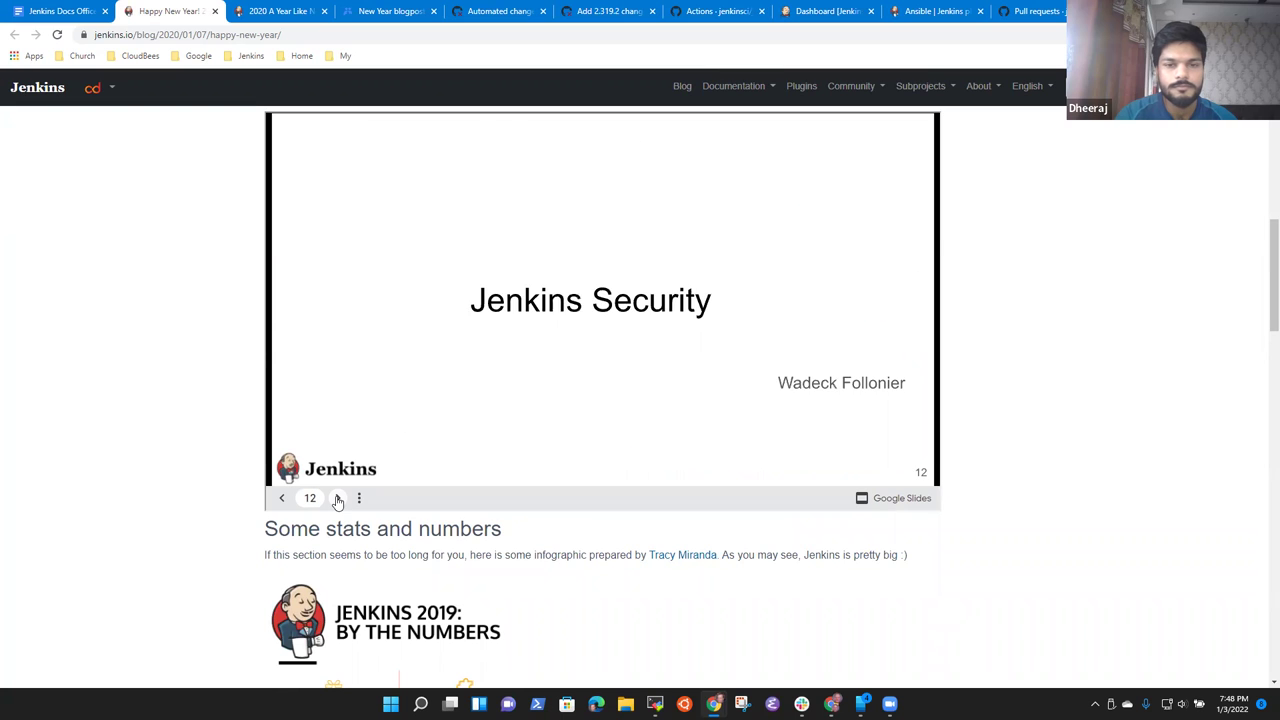
left_click(338, 498)
left_click(338, 498)
left_click(338, 498)
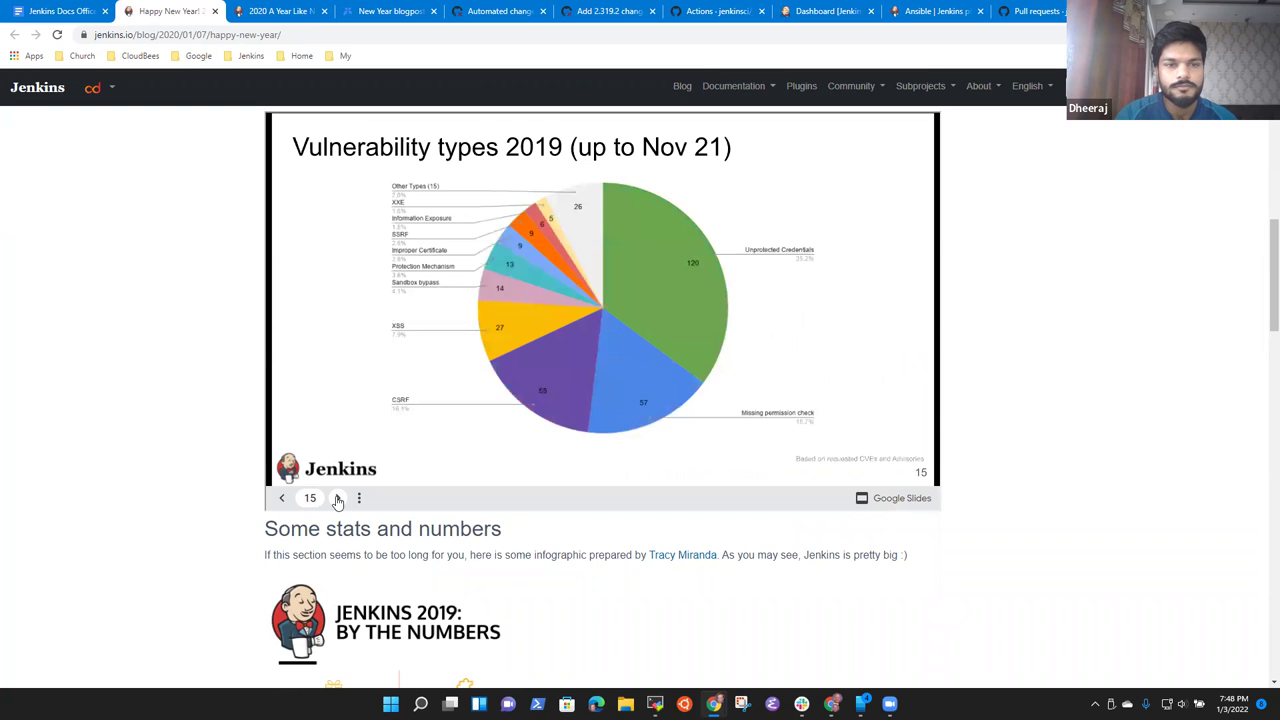
left_click(338, 498)
left_click(338, 498)
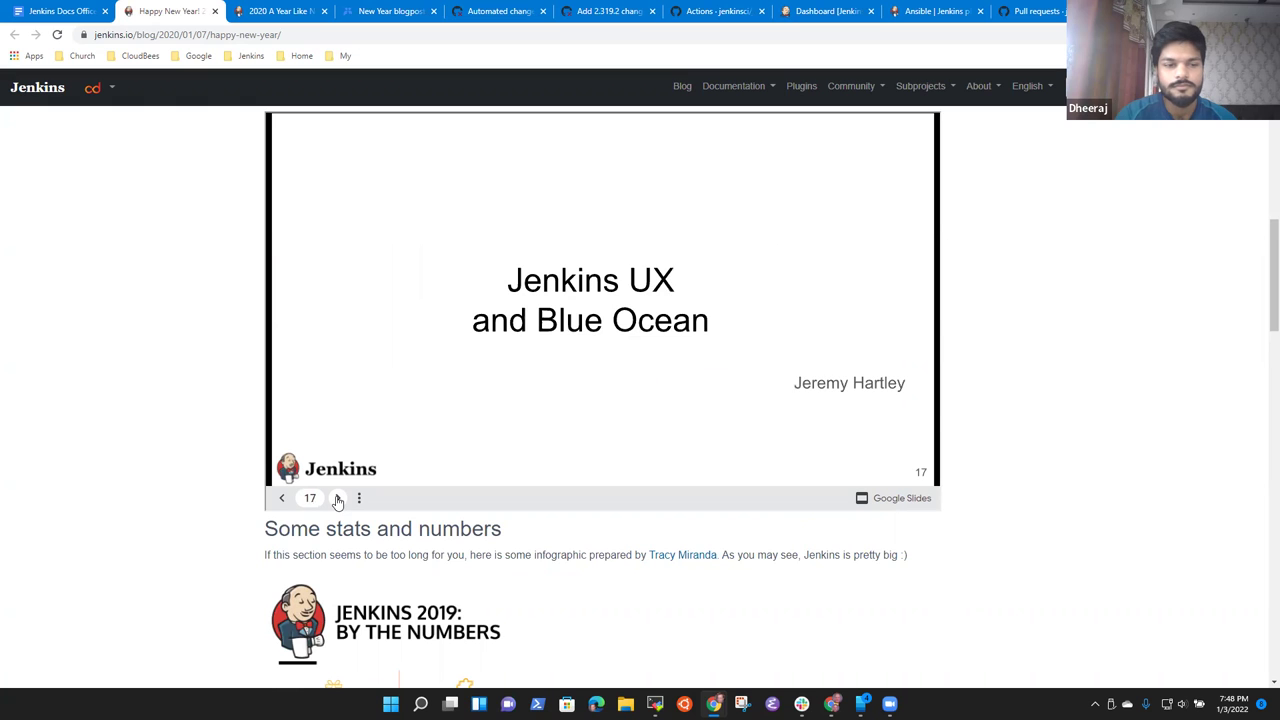
left_click(338, 498)
left_click(338, 498)
scroll(345, 460, "down", 4)
scroll(427, 441, "up", 3)
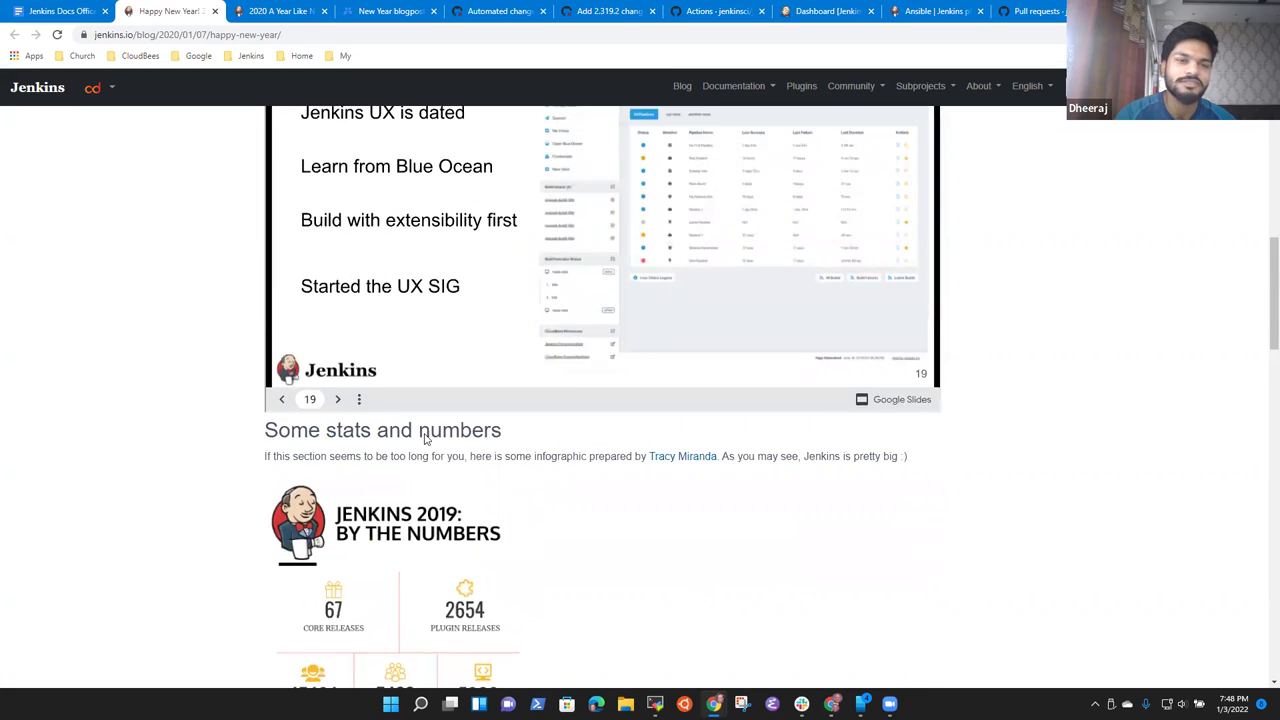
- Page the New Year slide deck from UX Overhaul through the SIG, Events and GSoC slides to Thank you!
left_click(338, 431)
scroll(338, 438, "up", 3)
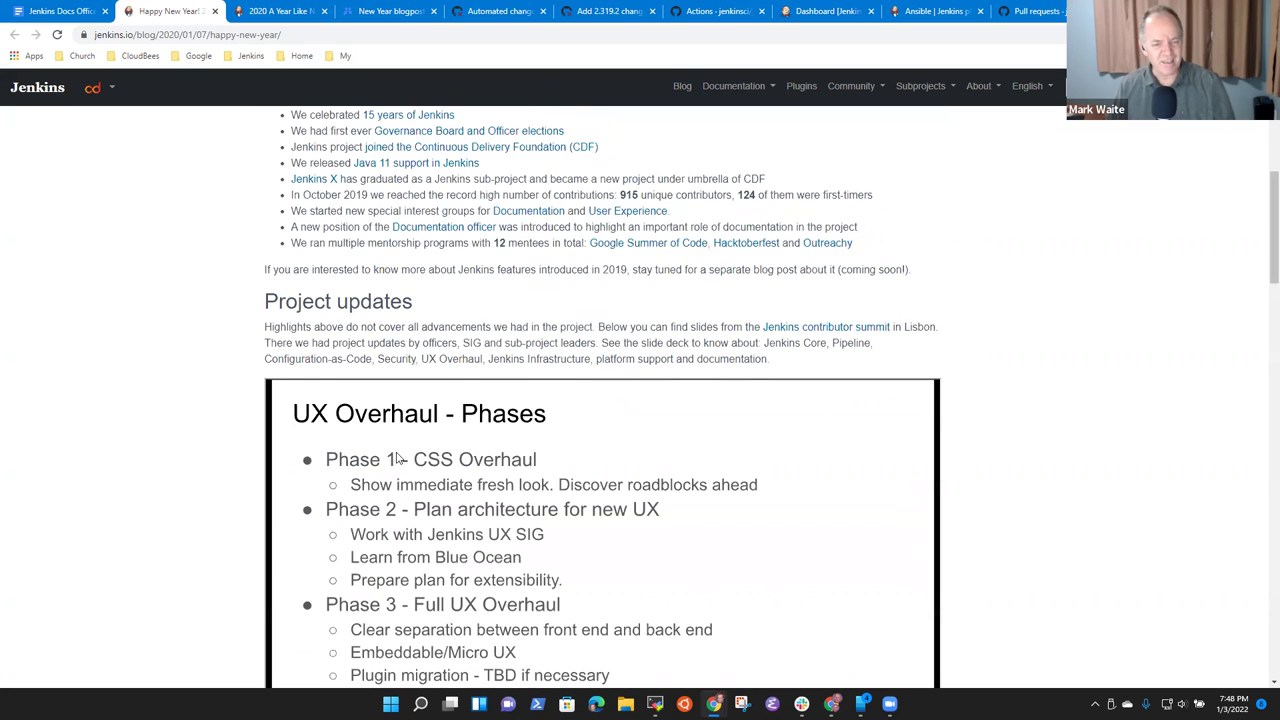
scroll(400, 440, "down", 2)
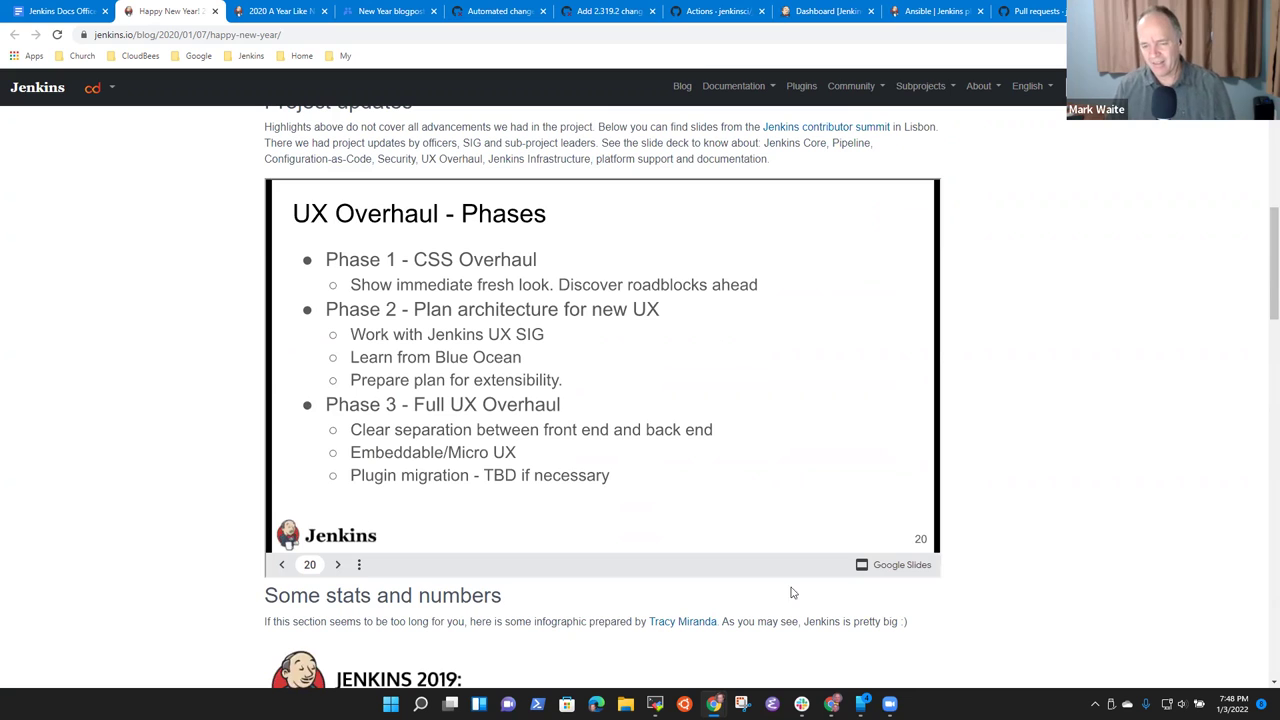
left_click(338, 565)
left_click(338, 566)
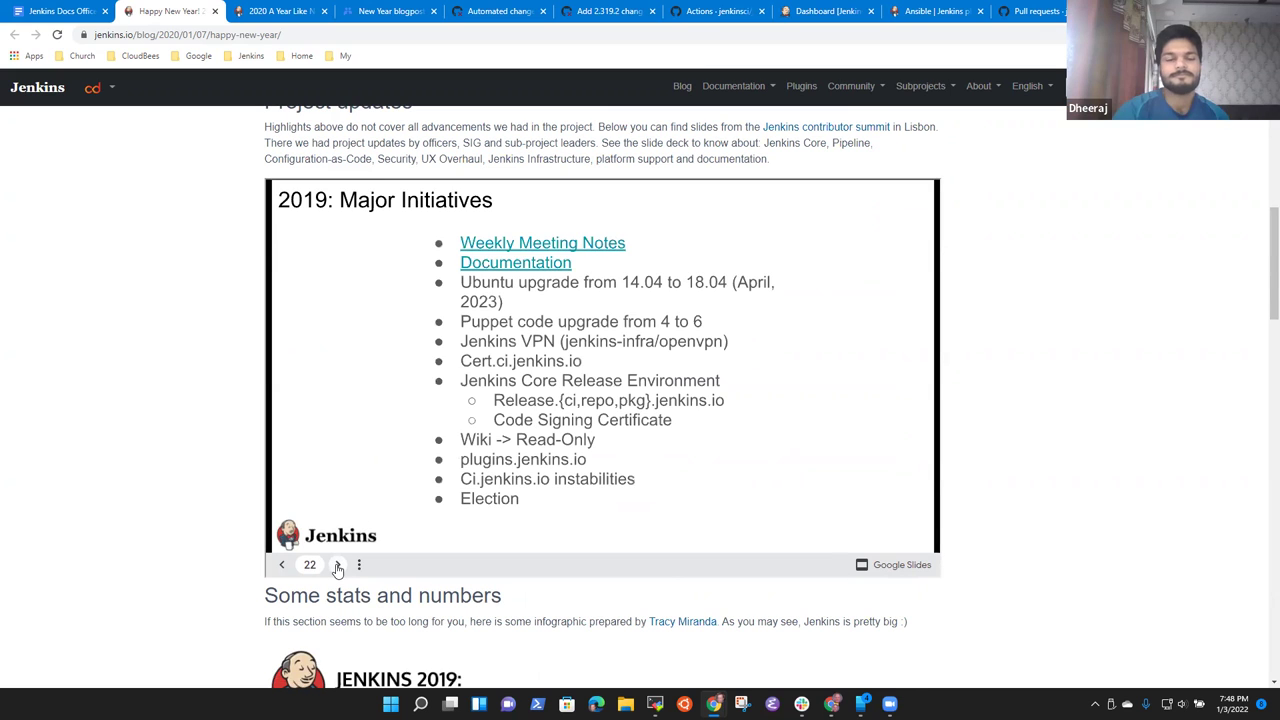
left_click(338, 566)
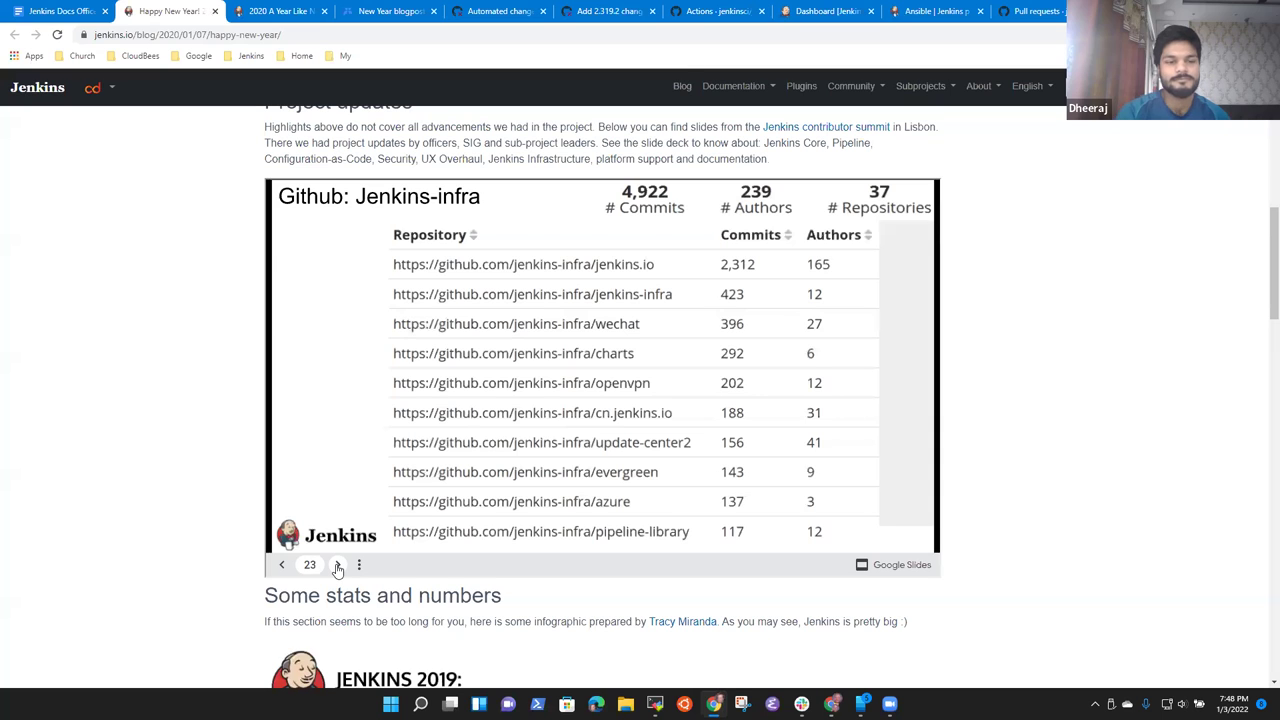
left_click(338, 566)
left_click(338, 566)
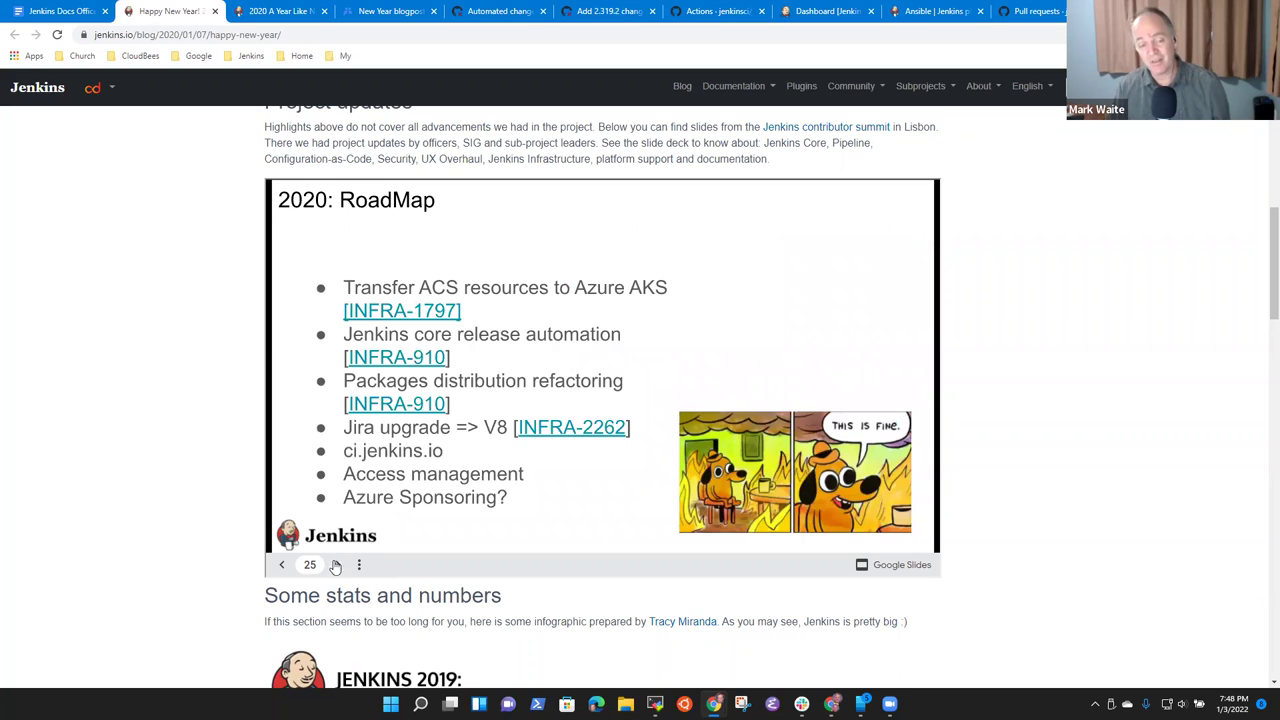
left_click(338, 566)
left_click(338, 566)
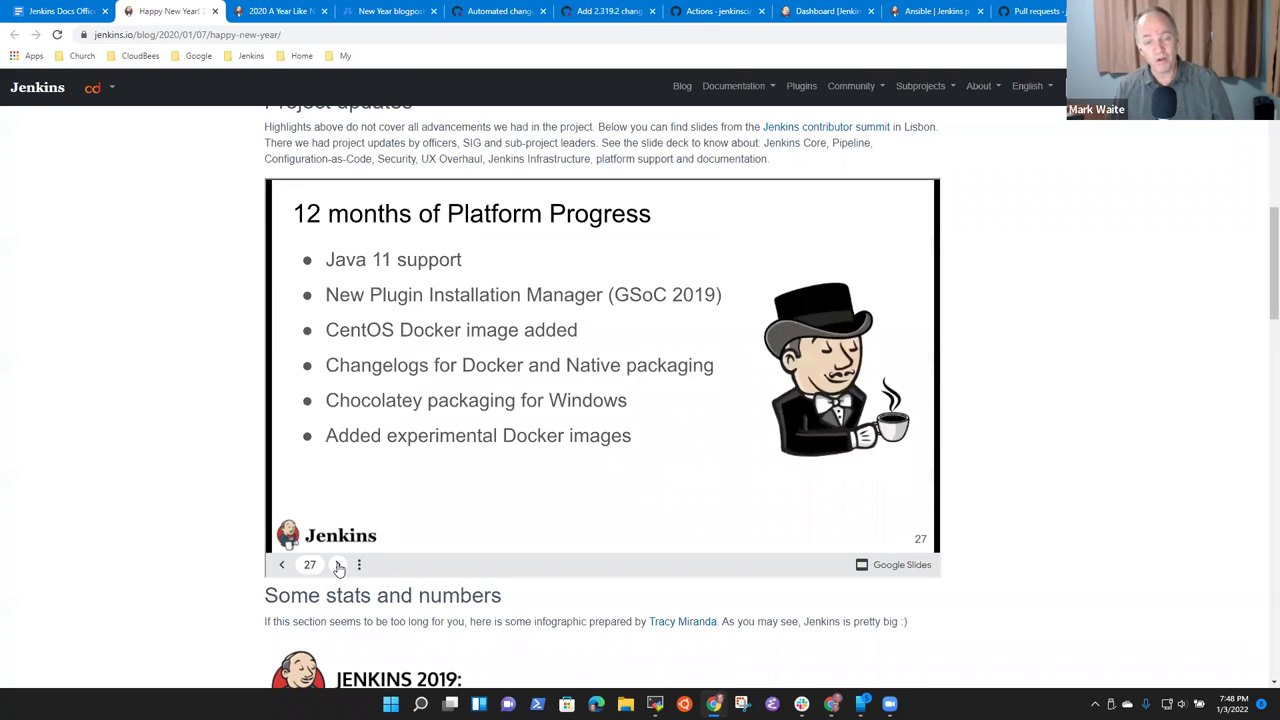
left_click(338, 566)
left_click(338, 566)
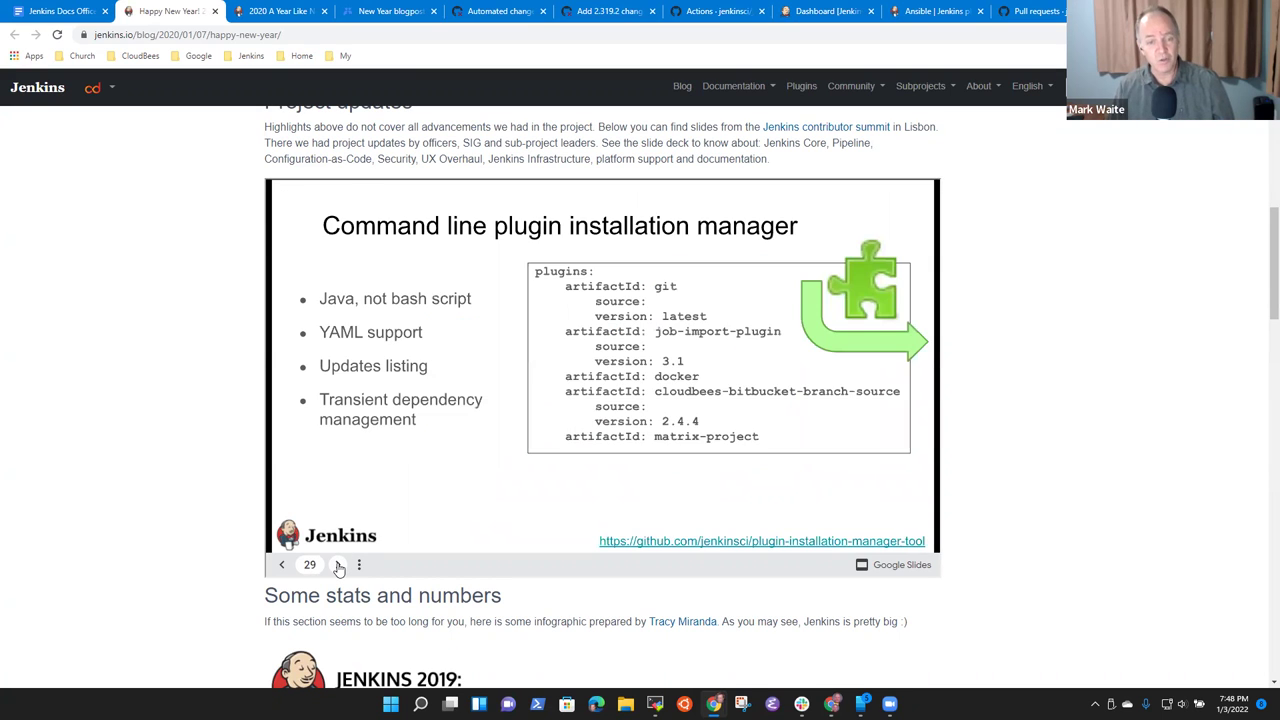
left_click(338, 566)
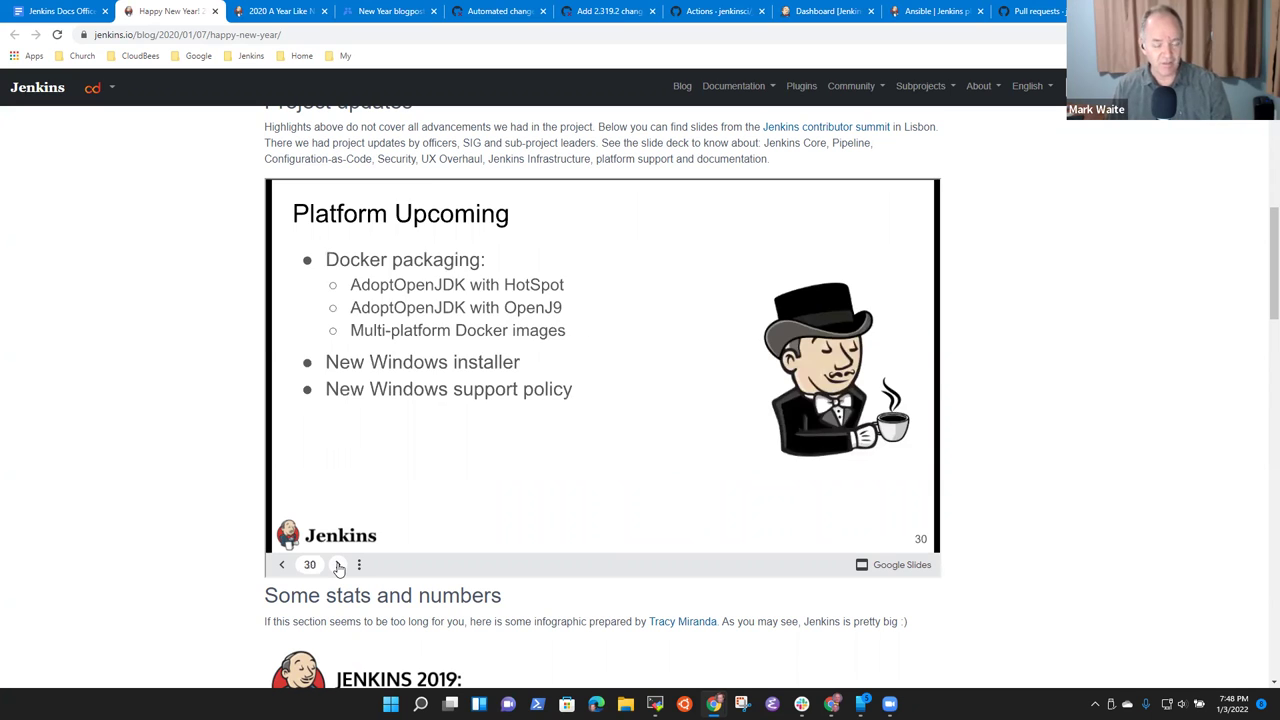
left_click(338, 566)
left_click(287, 567)
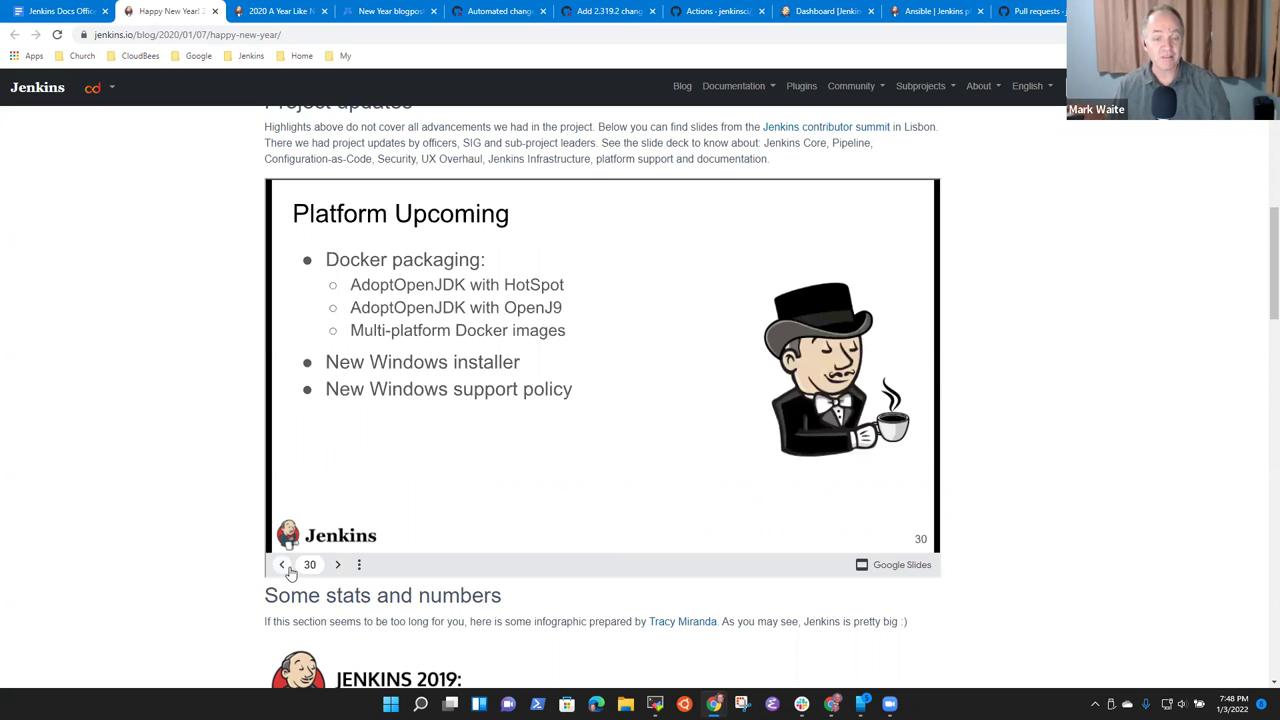
left_click(337, 567)
left_click(337, 567)
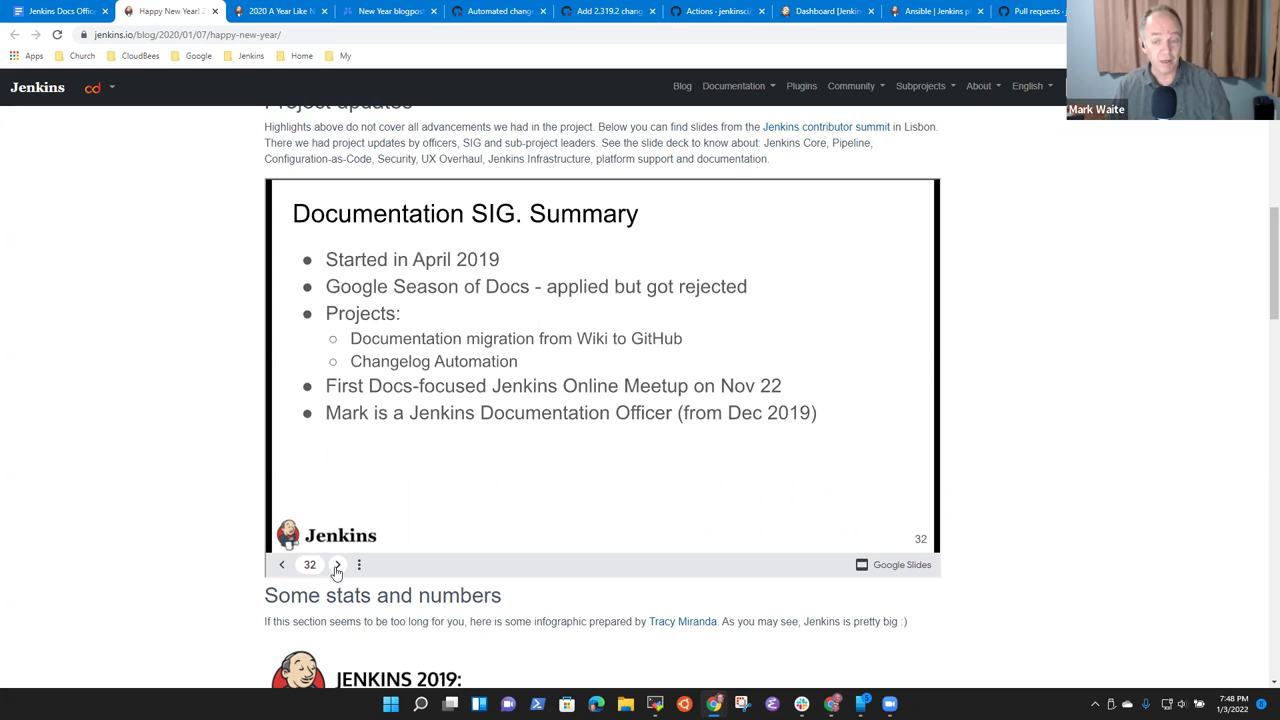
left_click(337, 567)
left_click(339, 566)
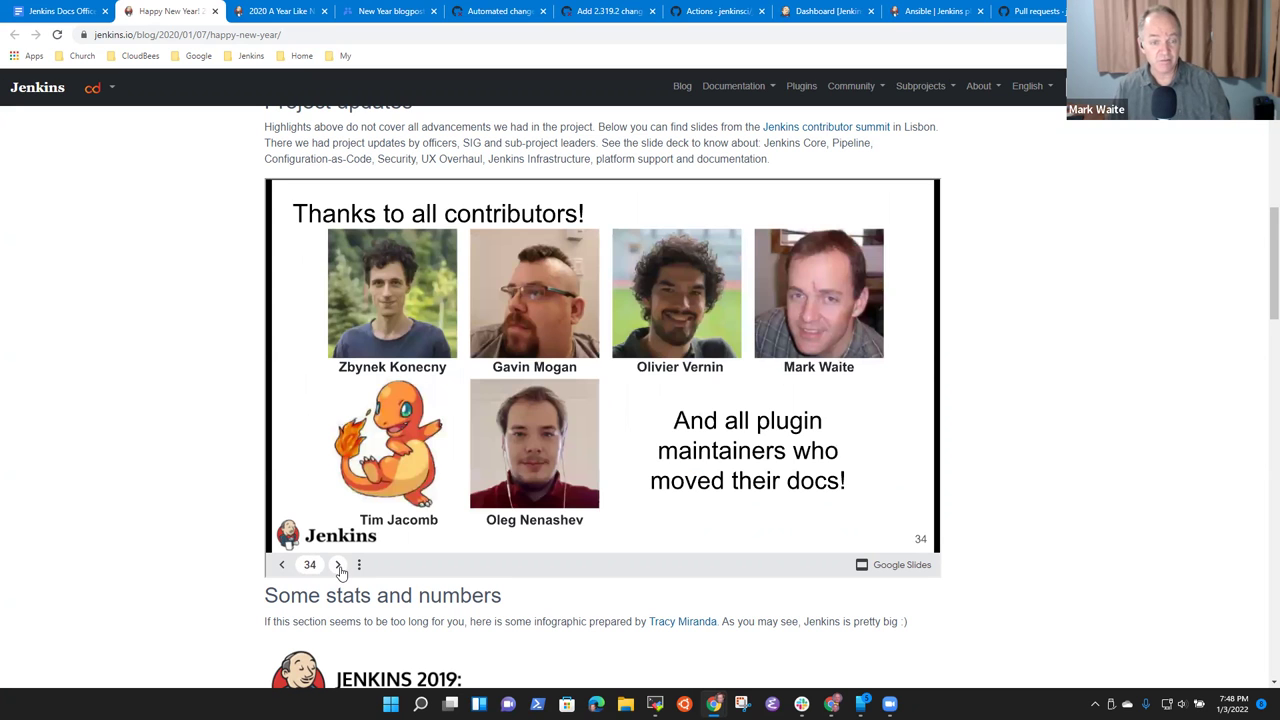
left_click(339, 566)
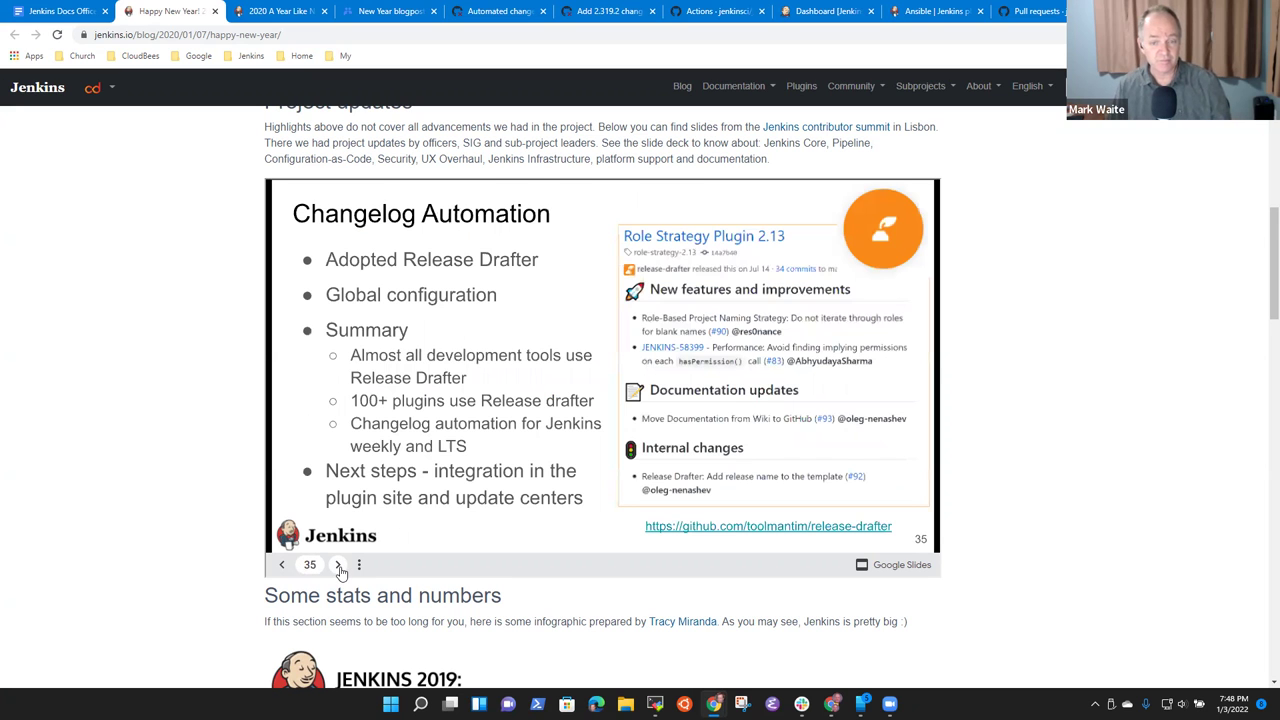
left_click(339, 566)
left_click(339, 566)
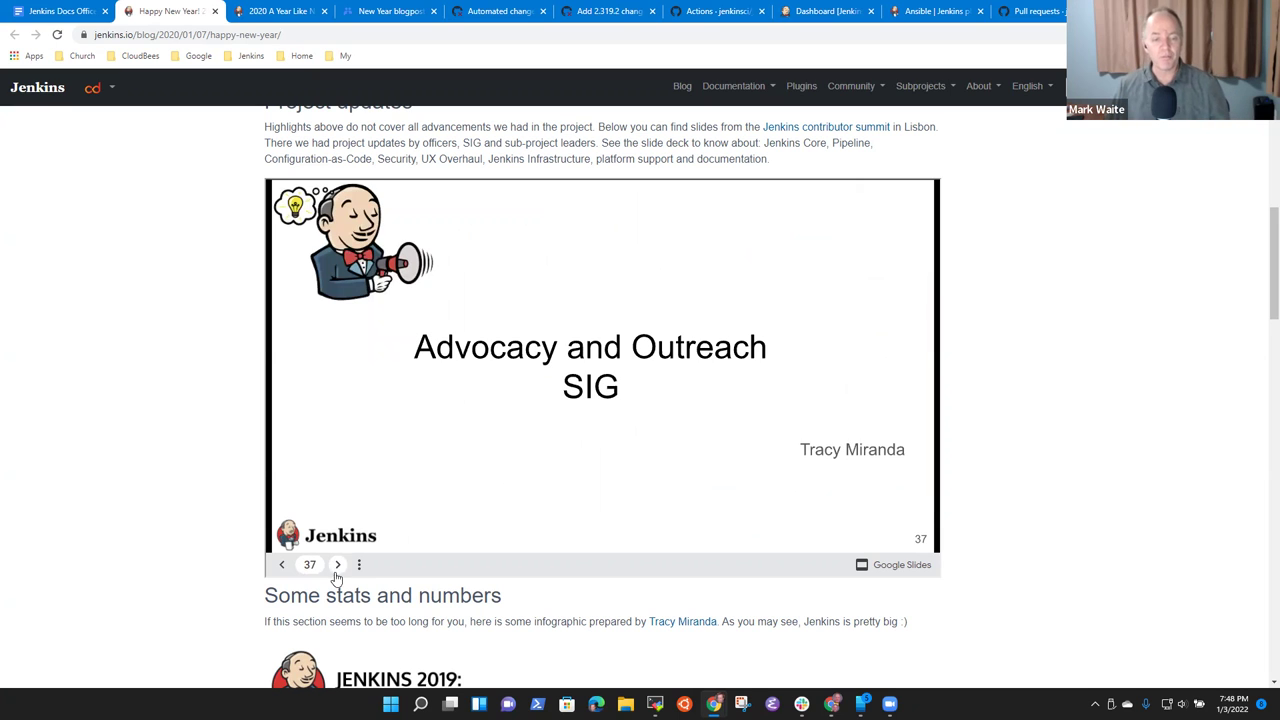
left_click(337, 566)
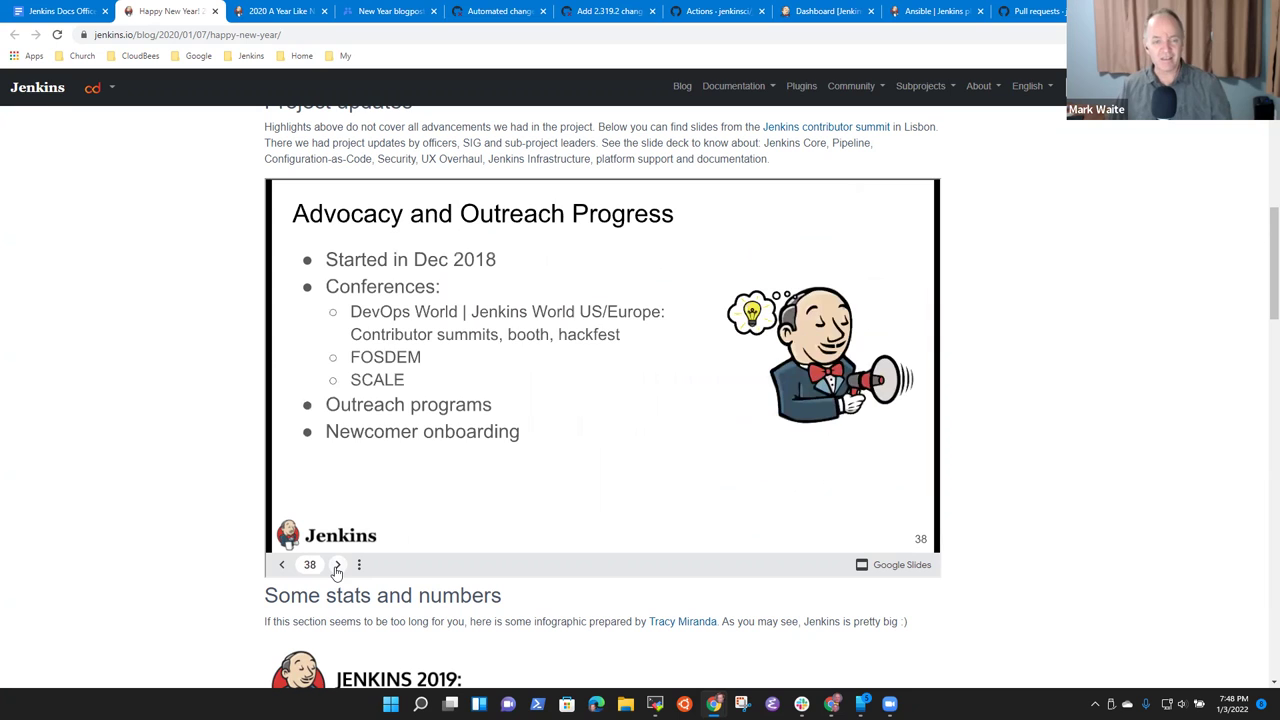
left_click(337, 566)
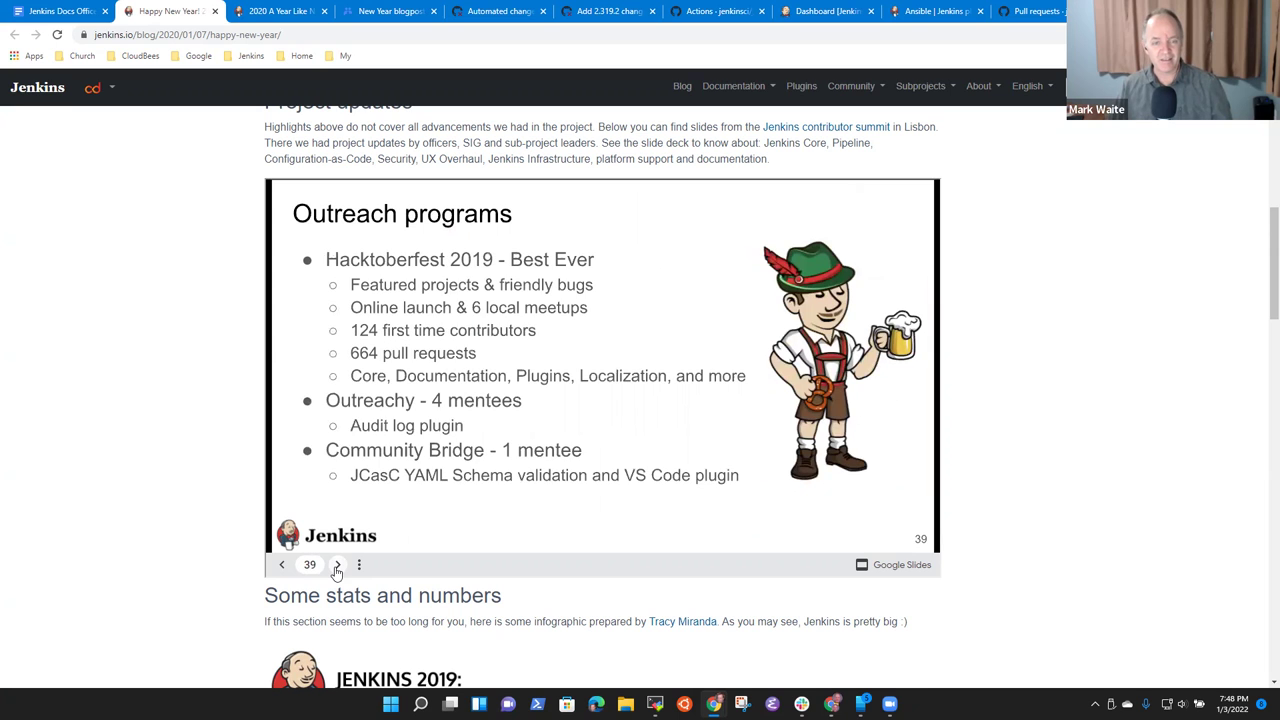
left_click(337, 566)
left_click(282, 565)
left_click(337, 566)
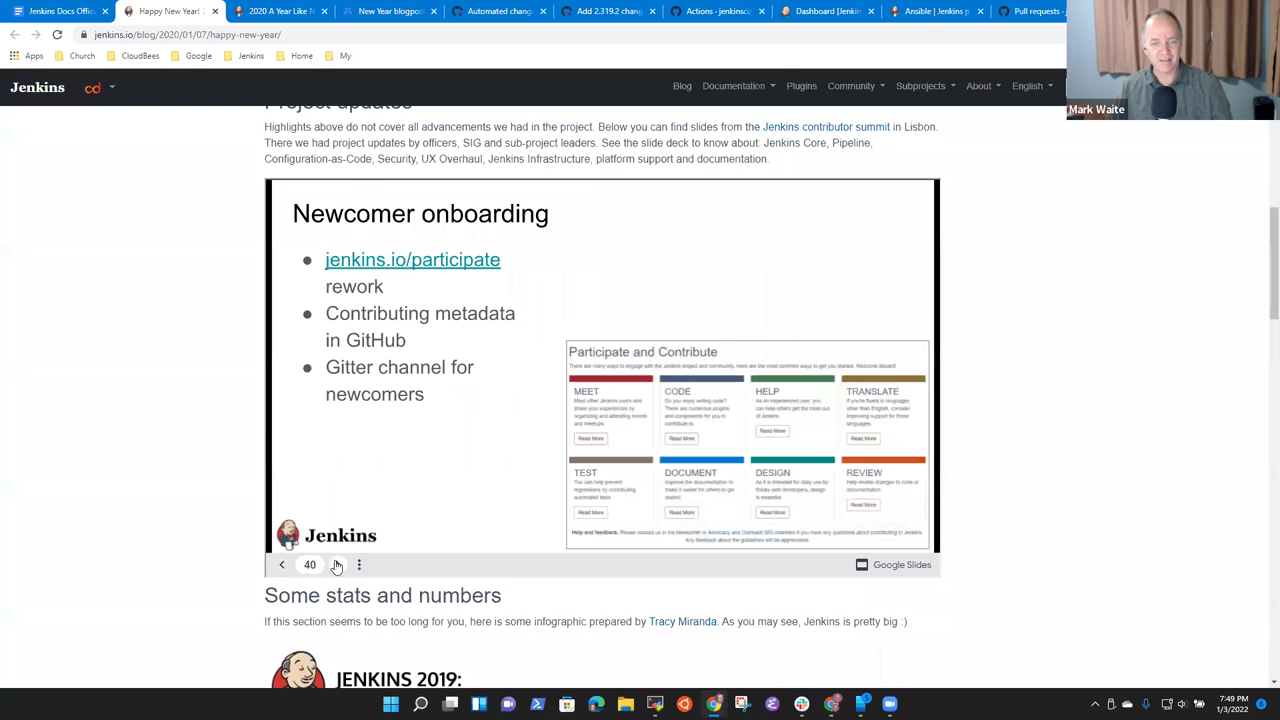
left_click(337, 566)
left_click(337, 566)
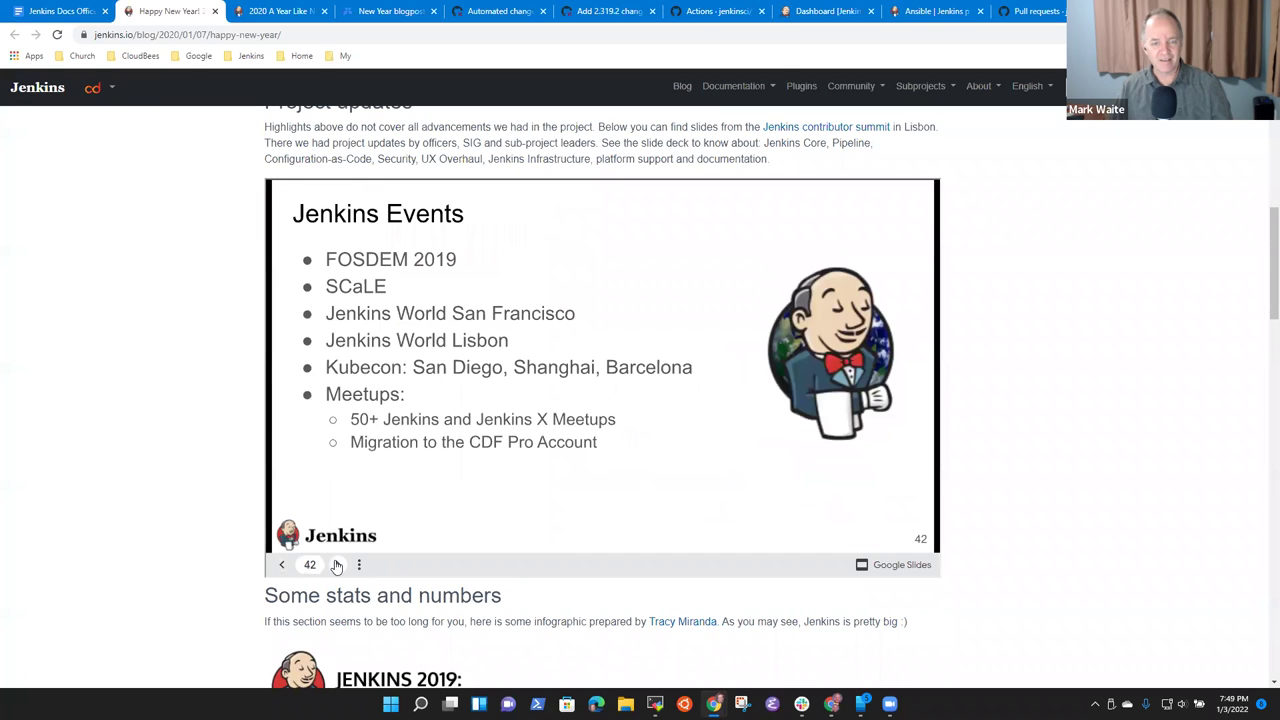
left_click(337, 566)
left_click(337, 566)
left_click(337, 566)
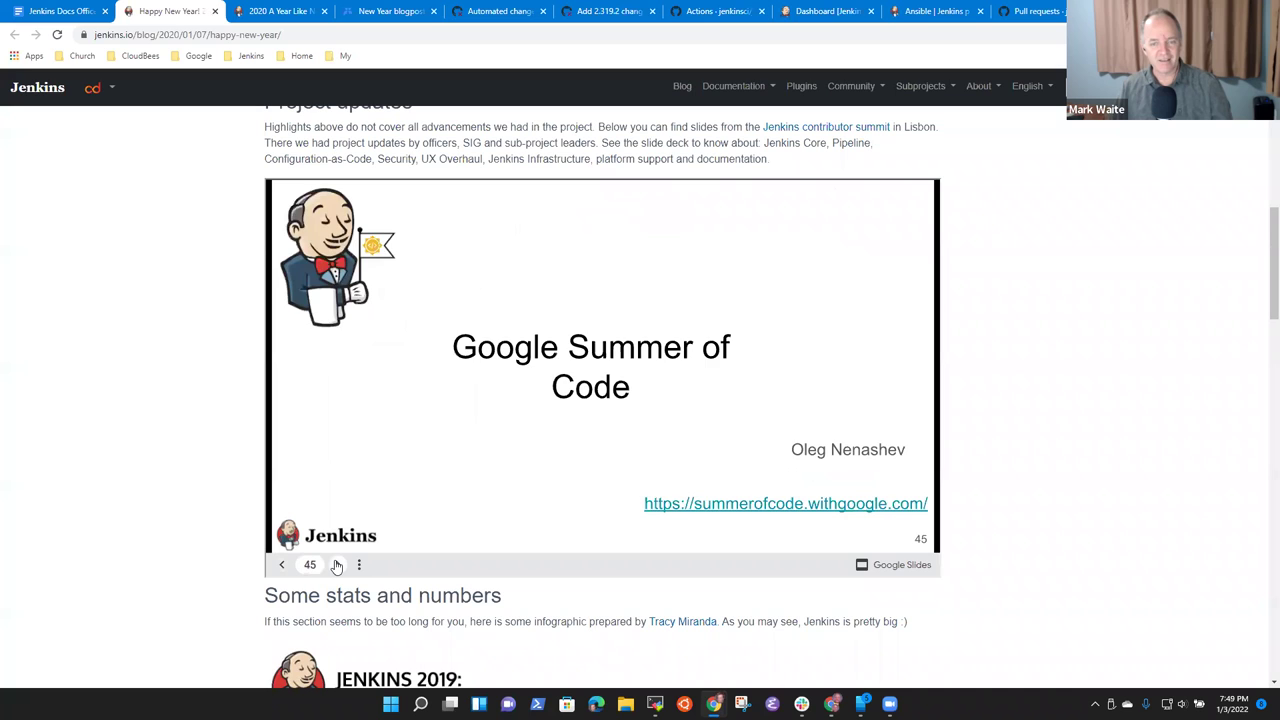
left_click(337, 566)
left_click(337, 566)
left_click(337, 566)
left_click(337, 566)
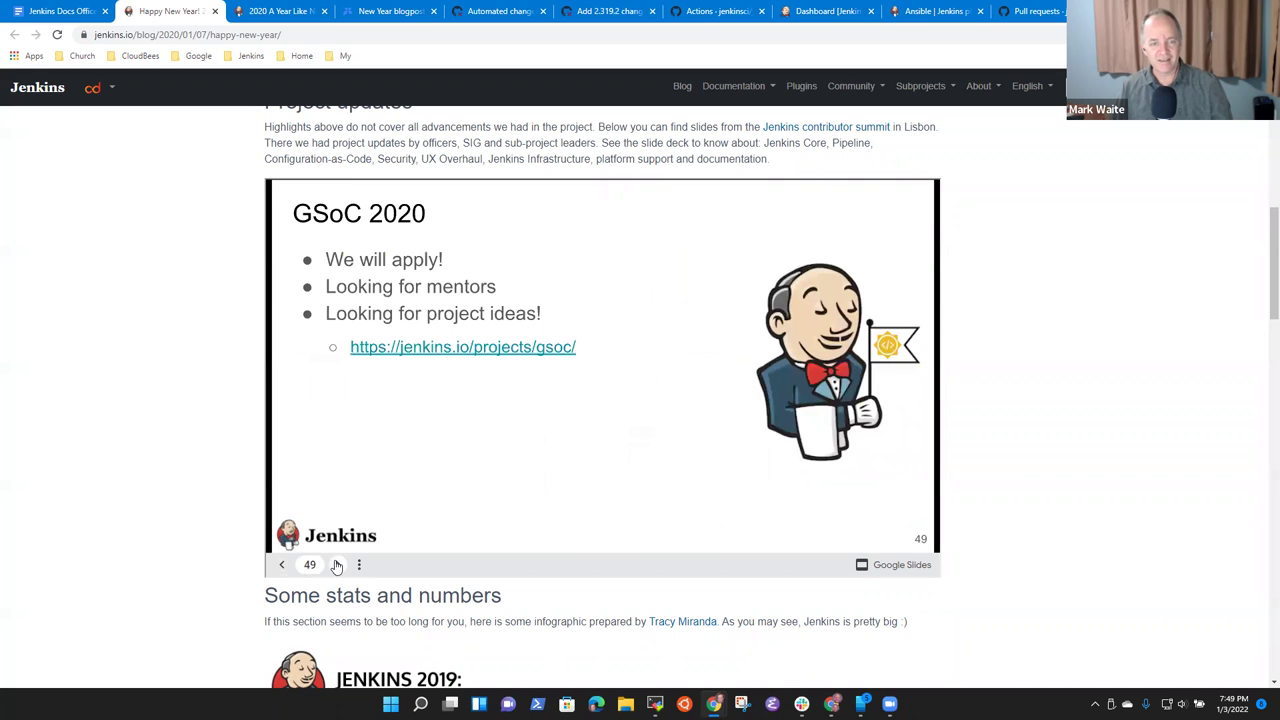
left_click(337, 566)
left_click(337, 566)
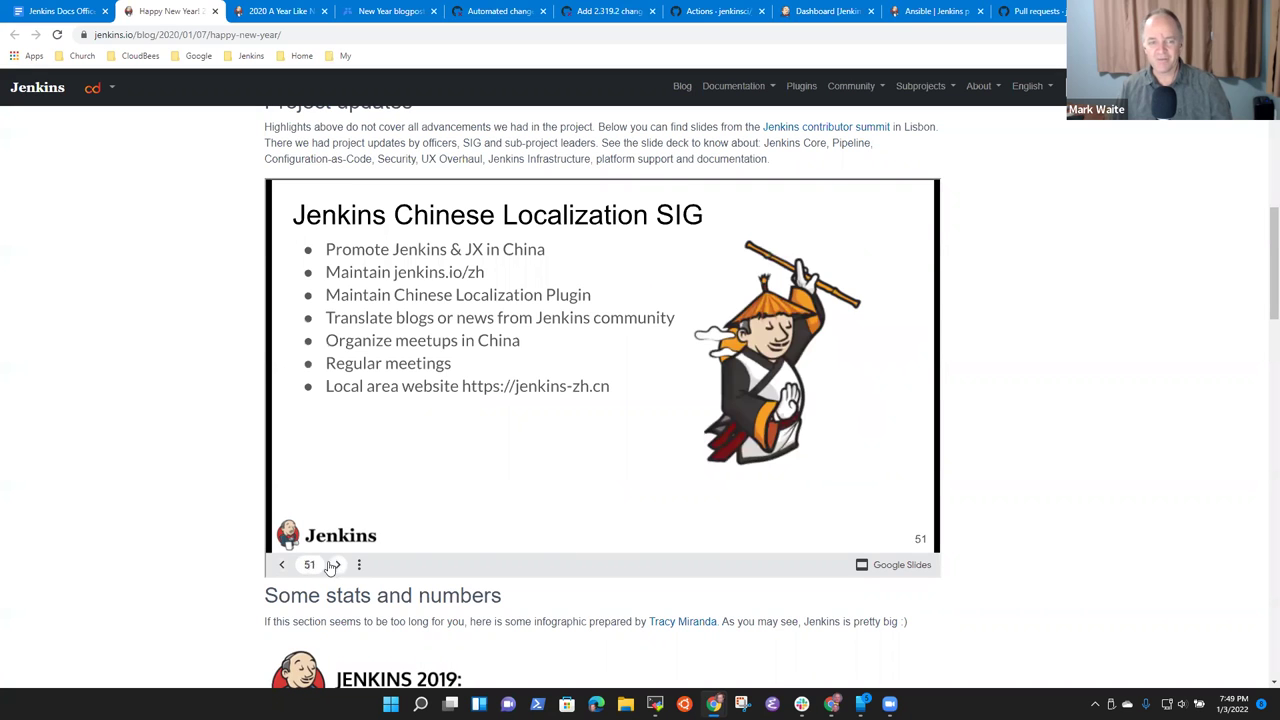
left_click(281, 565)
left_click(337, 566)
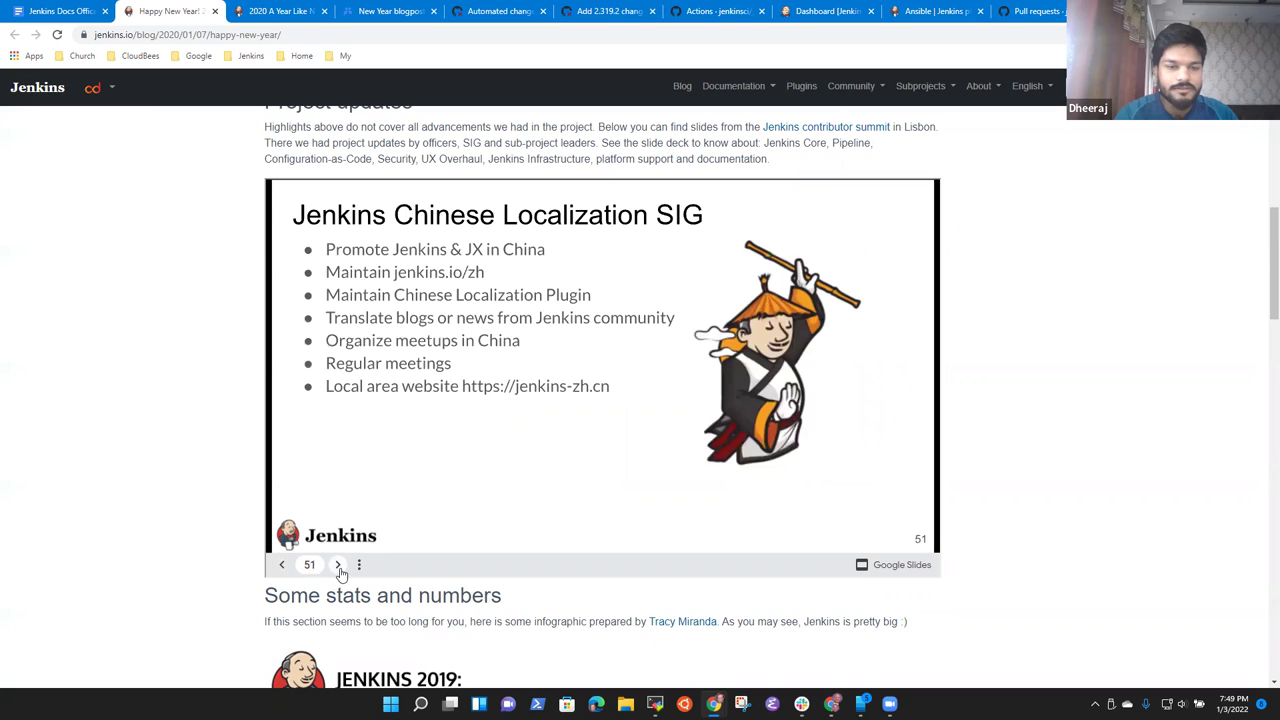
left_click(337, 566)
left_click(338, 566)
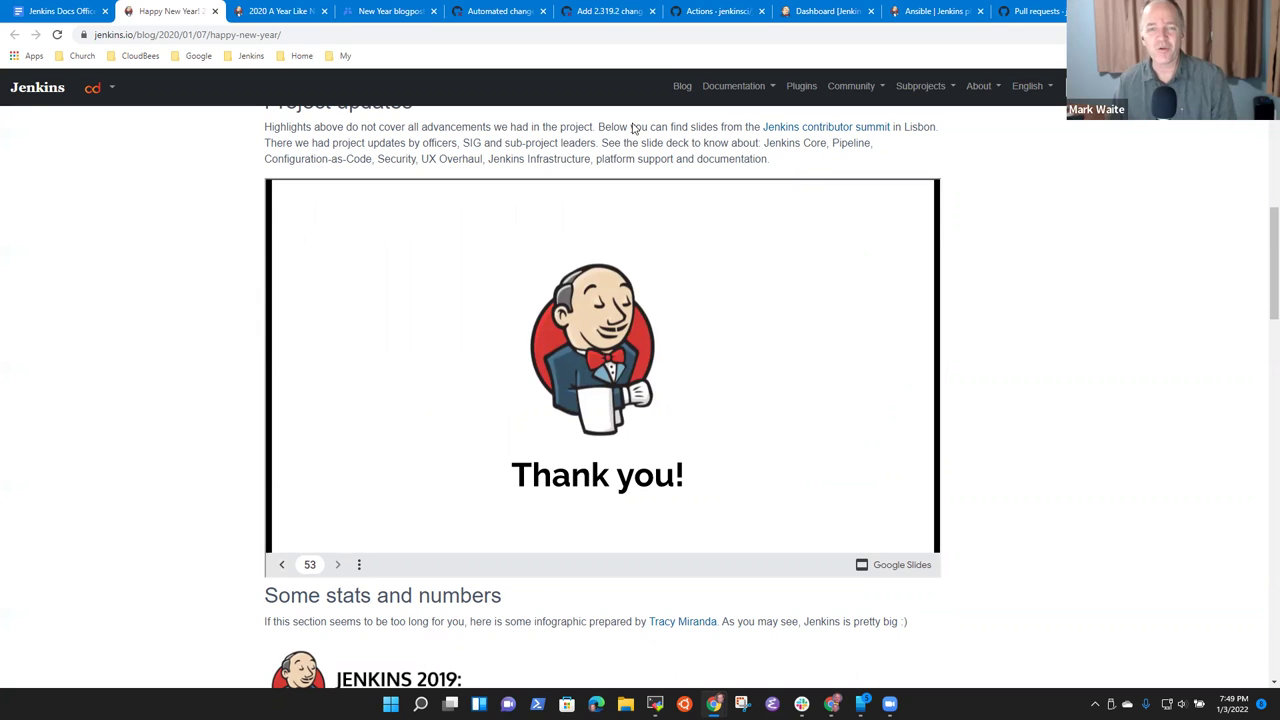
- Highlight the contributor summit slides sentence, scroll to the post footer, and return to the notes
left_click_drag(599, 126, 914, 128)
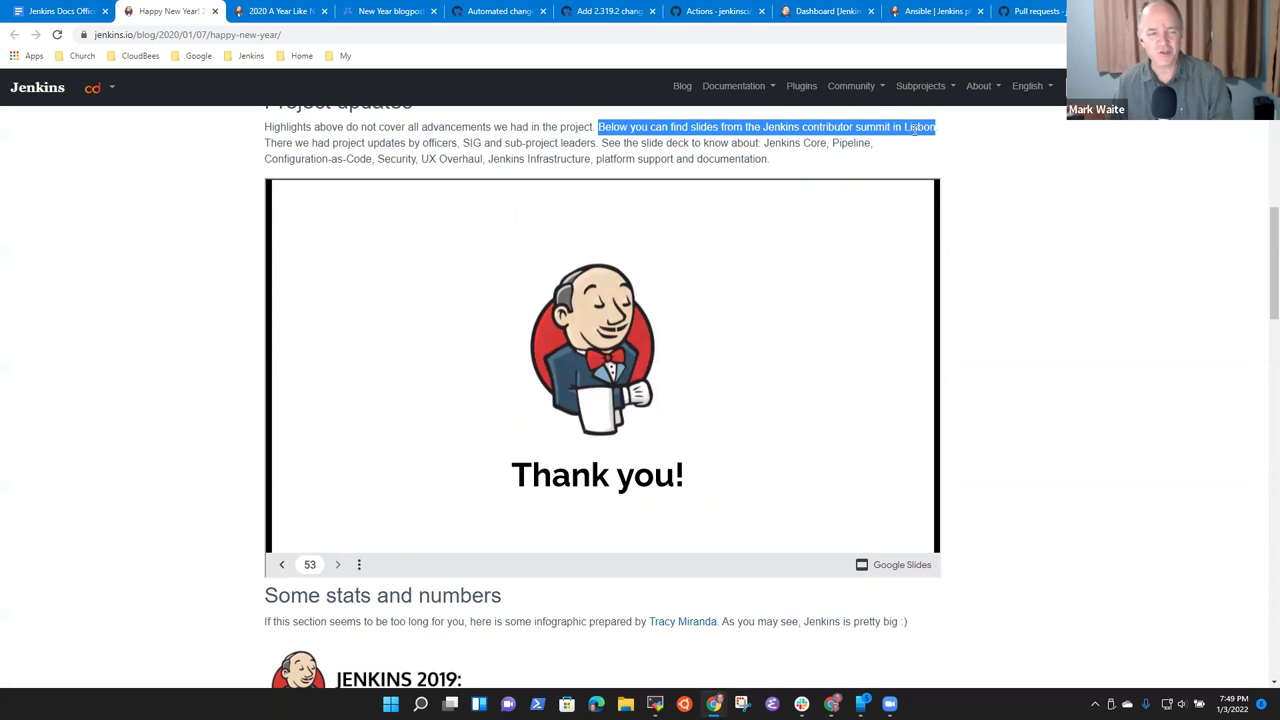
scroll(545, 213, "up", 1)
scroll(545, 213, "up", 3)
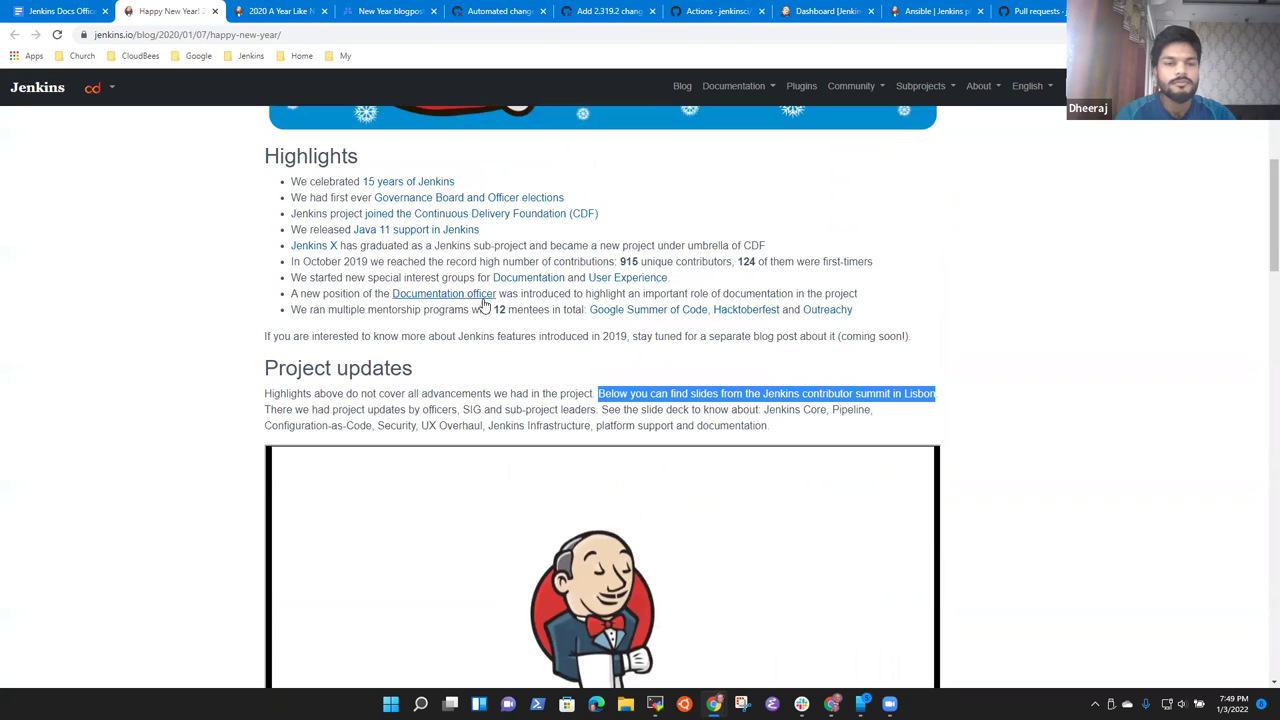
scroll(577, 317, "up", 4)
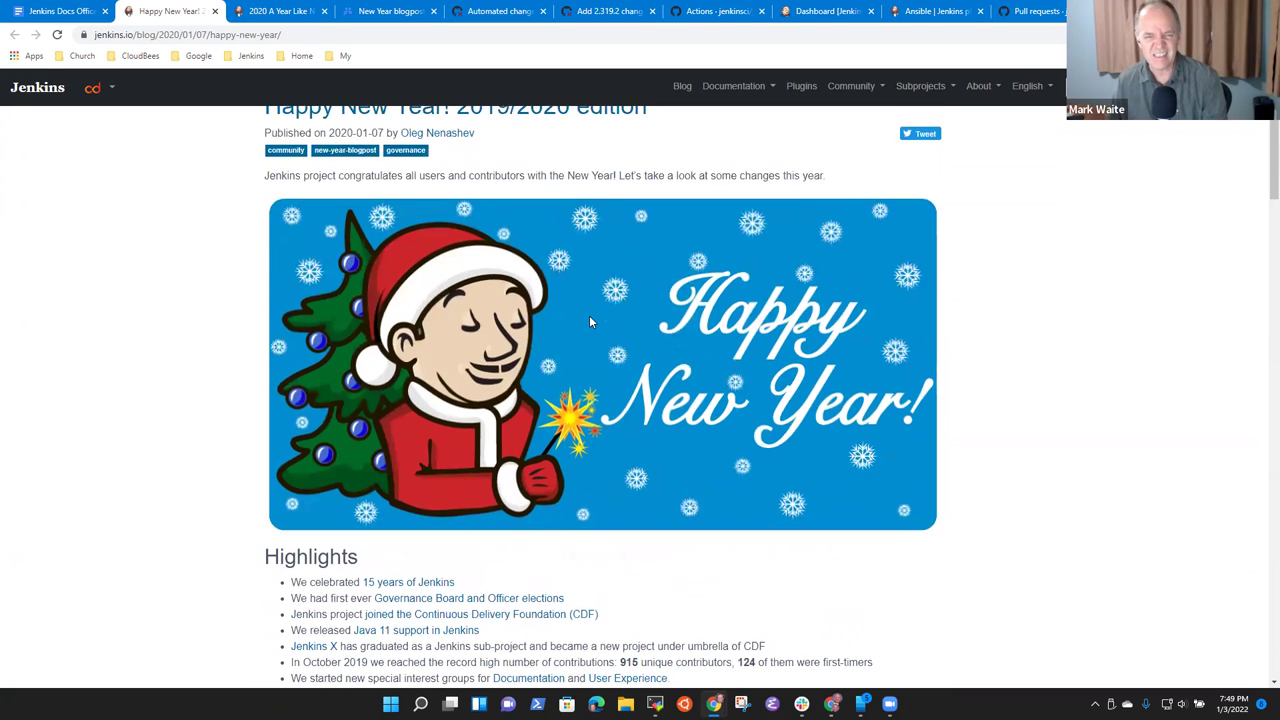
scroll(589, 371, "down", 8)
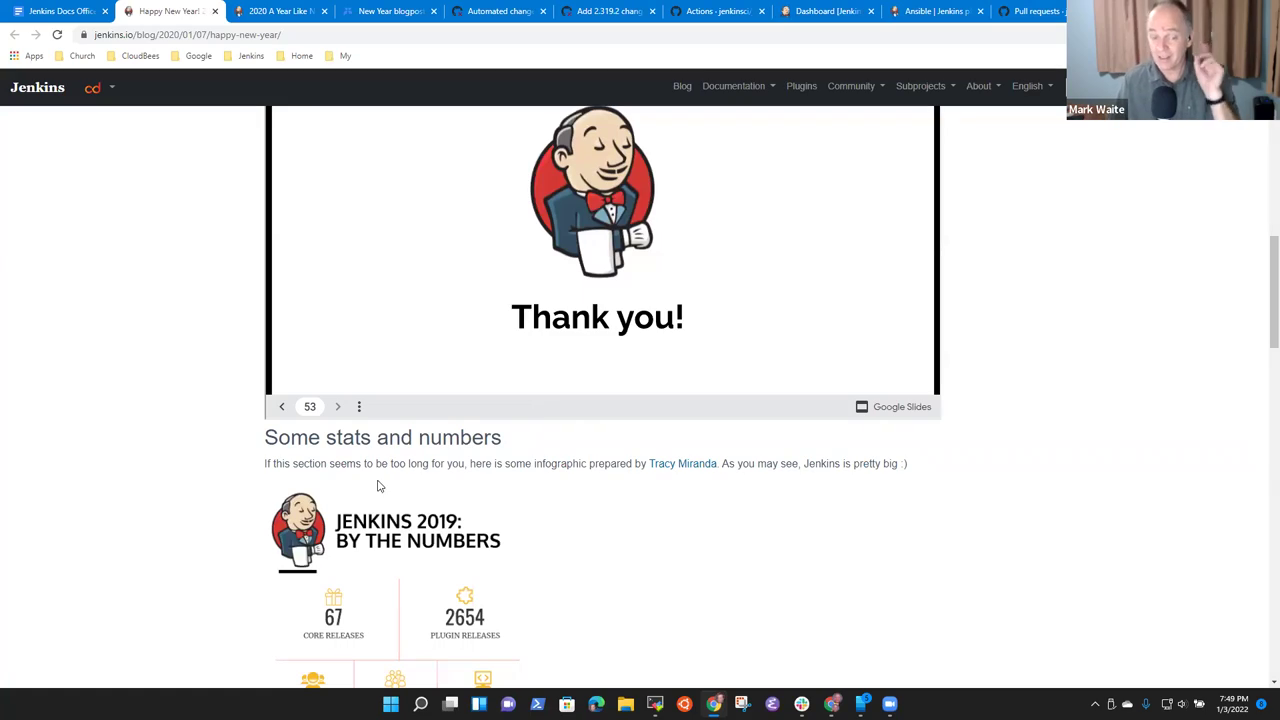
scroll(525, 512, "down", 8)
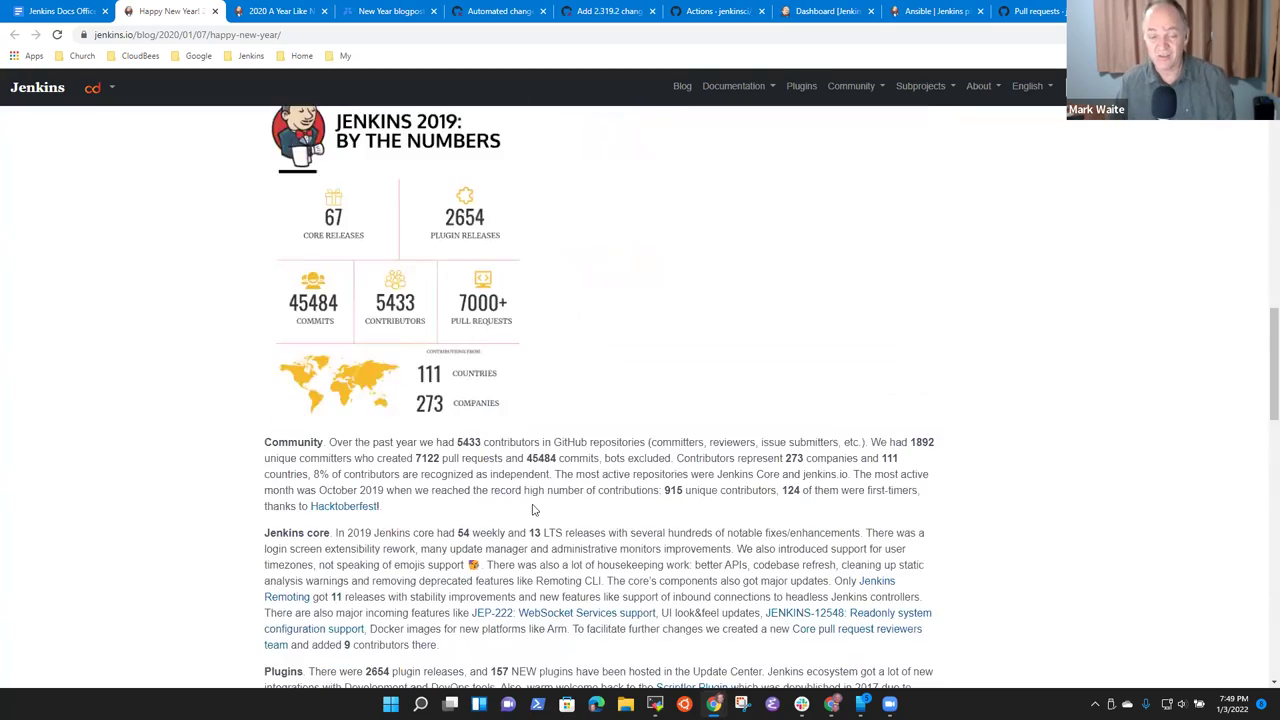
scroll(540, 505, "down", 8)
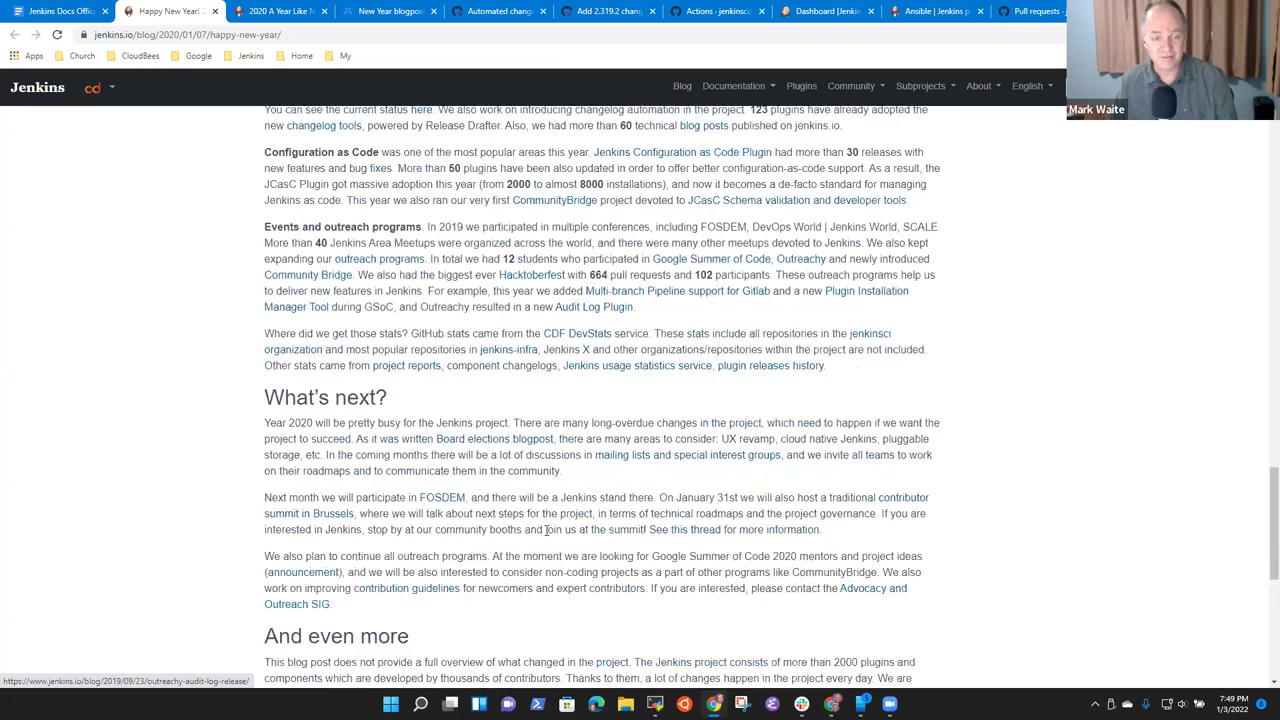
scroll(545, 537, "down", 3)
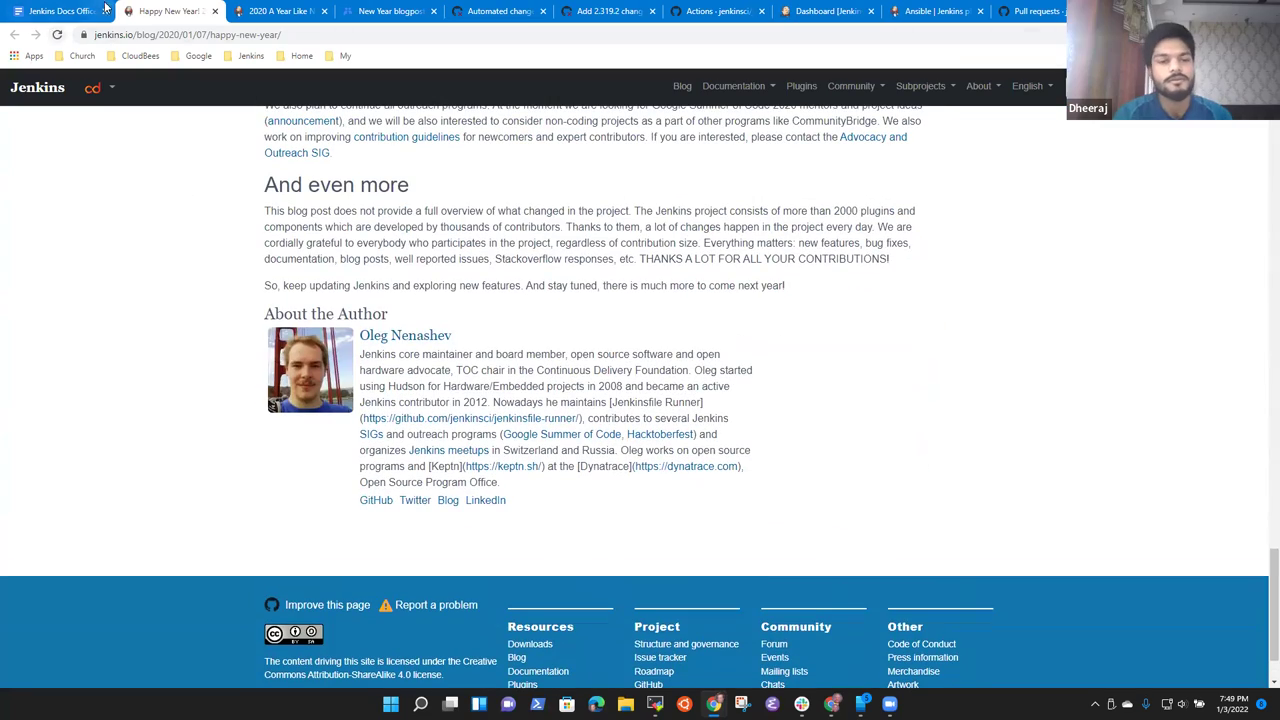
left_click(62, 11)
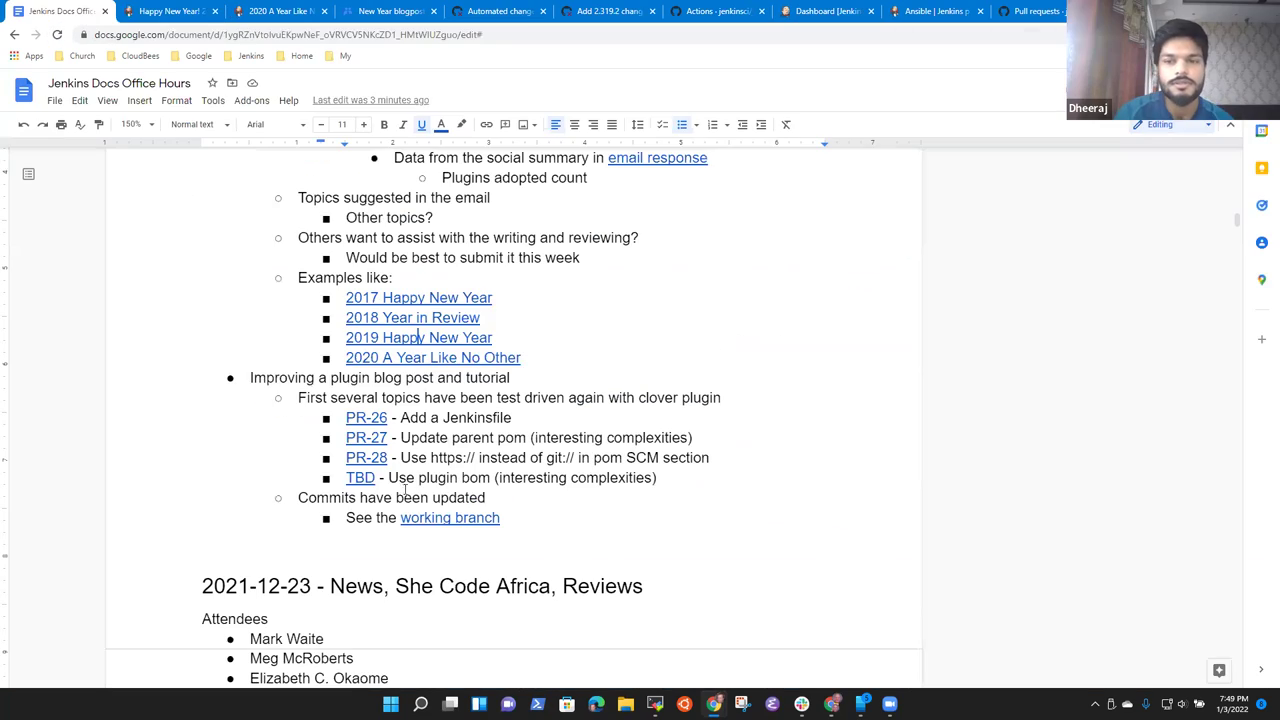
- Open and skim the 2018 Year in Review blog post from its link in the notes
left_click(440, 318)
left_click(449, 340)
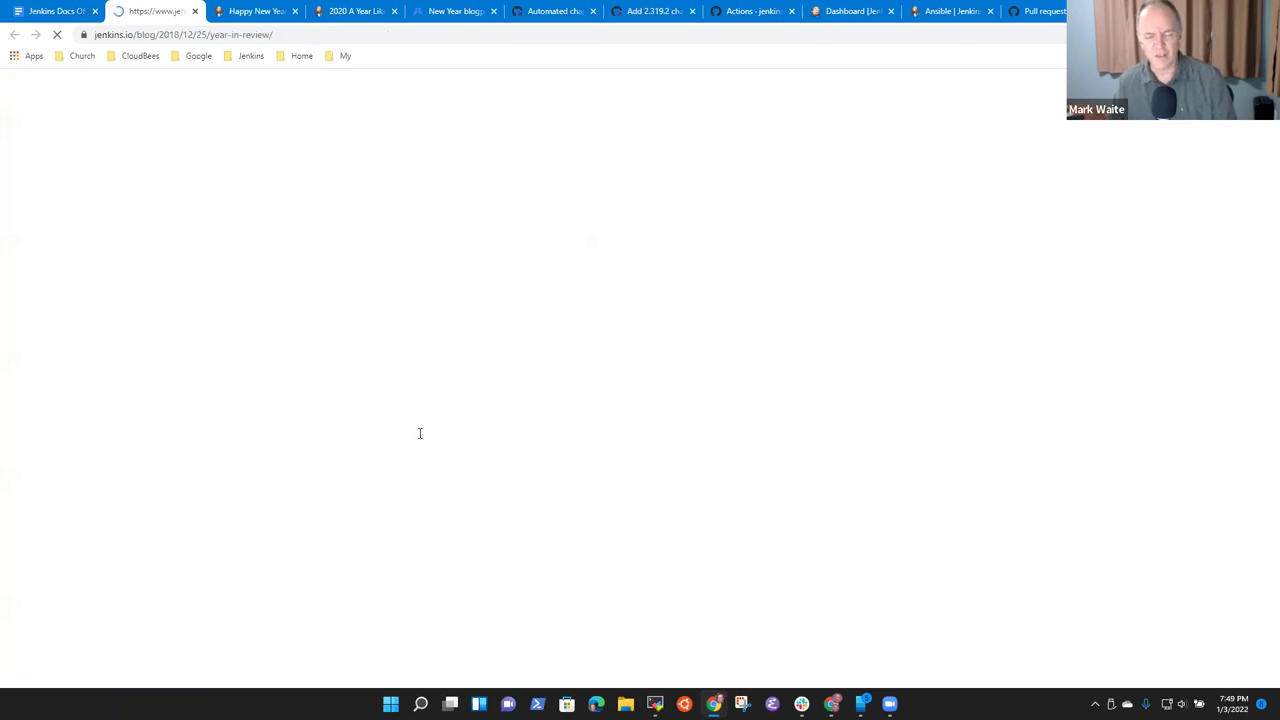
scroll(468, 435, "down", 3)
scroll(468, 435, "down", 3)
scroll(470, 433, "up", 5)
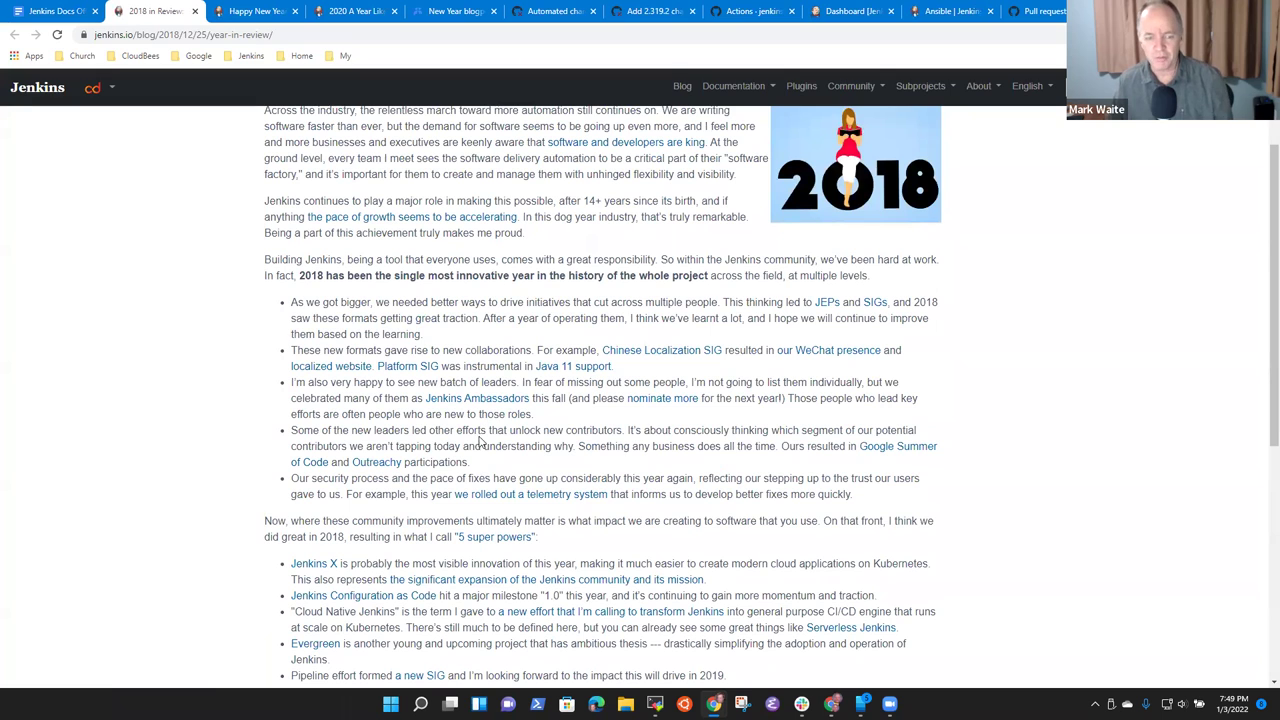
scroll(660, 400, "down", 3)
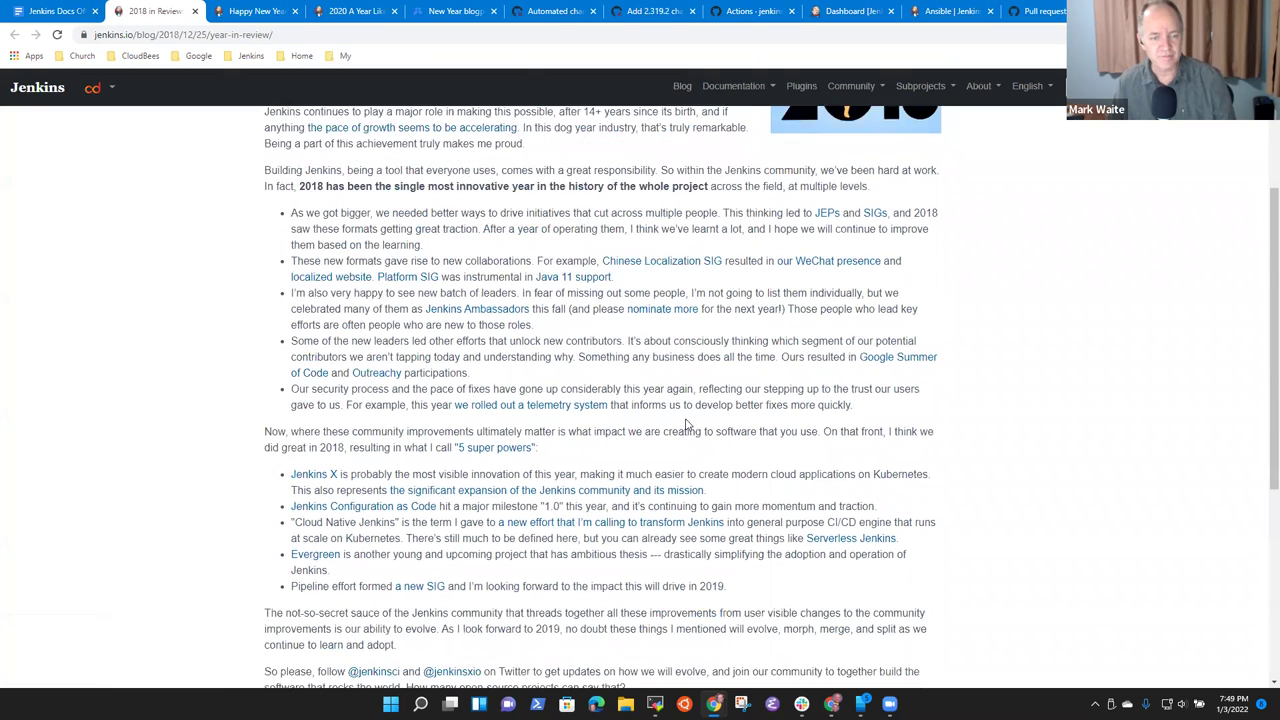
left_click(58, 11)
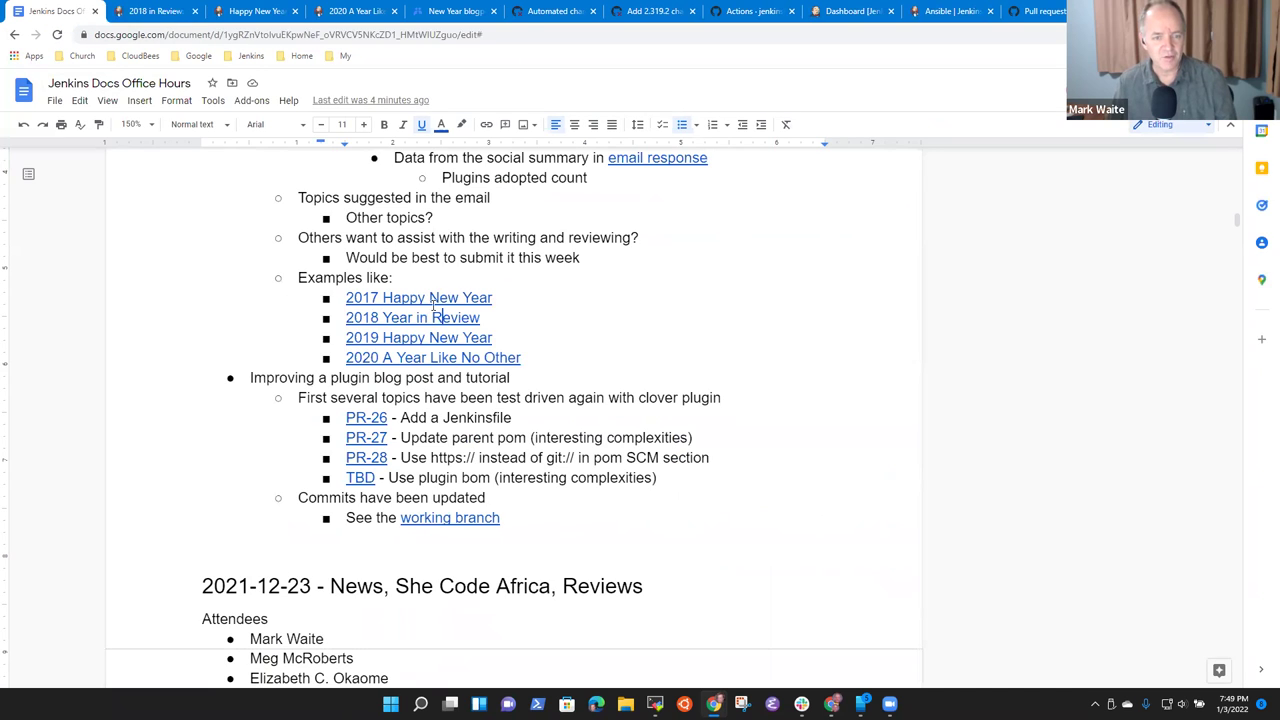
- Open and skim the 2017 Happy New Year blog post, then return to the notes
left_click(433, 300)
left_click(356, 324)
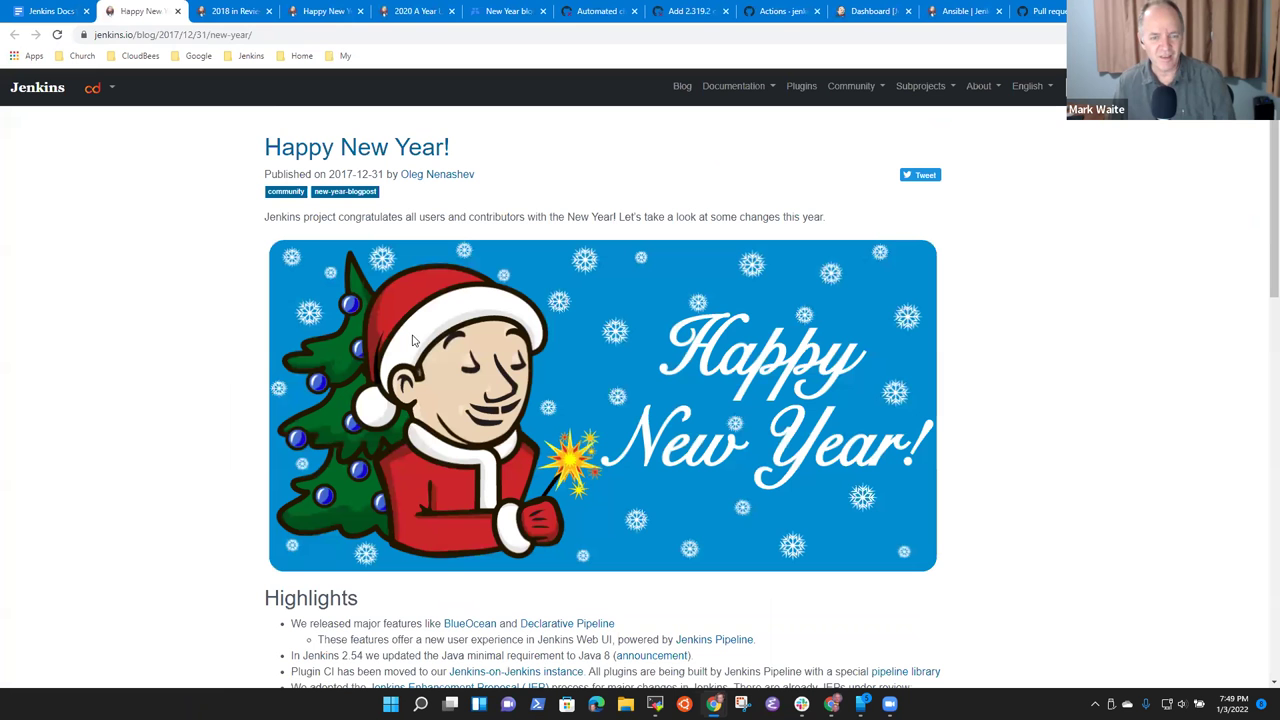
scroll(412, 345, "down", 7)
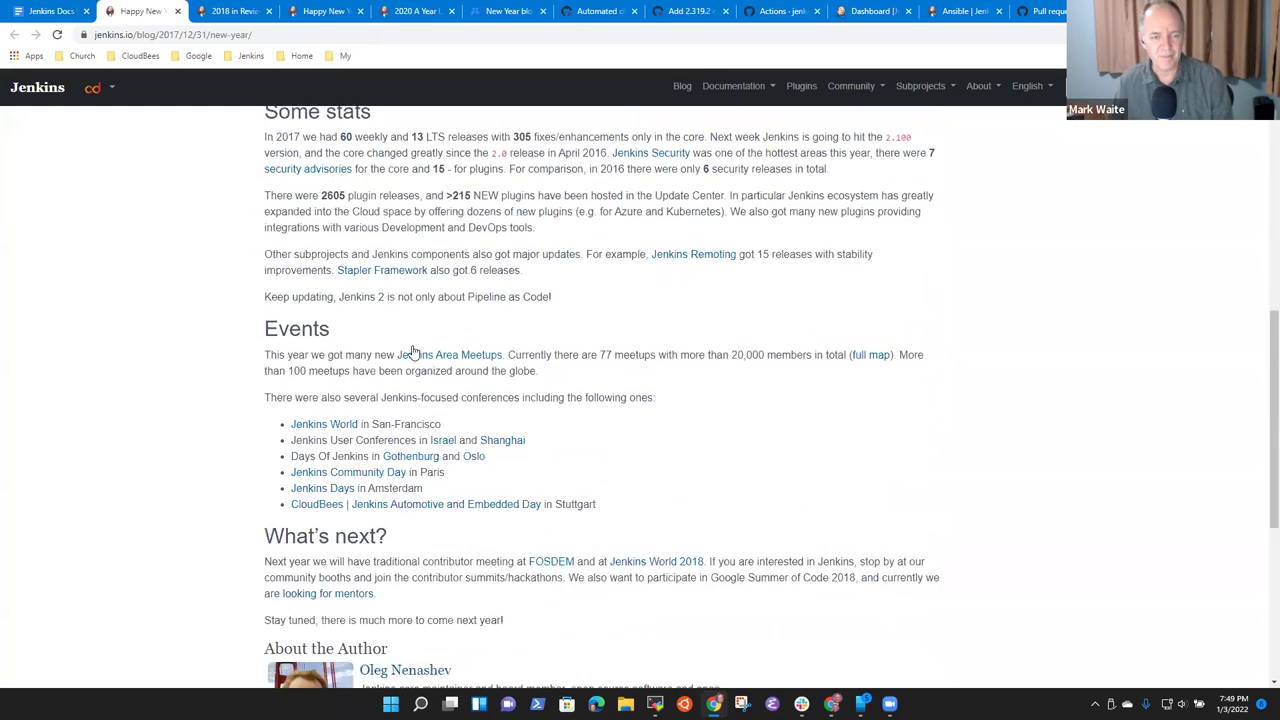
scroll(412, 350, "down", 3)
scroll(412, 350, "up", 3)
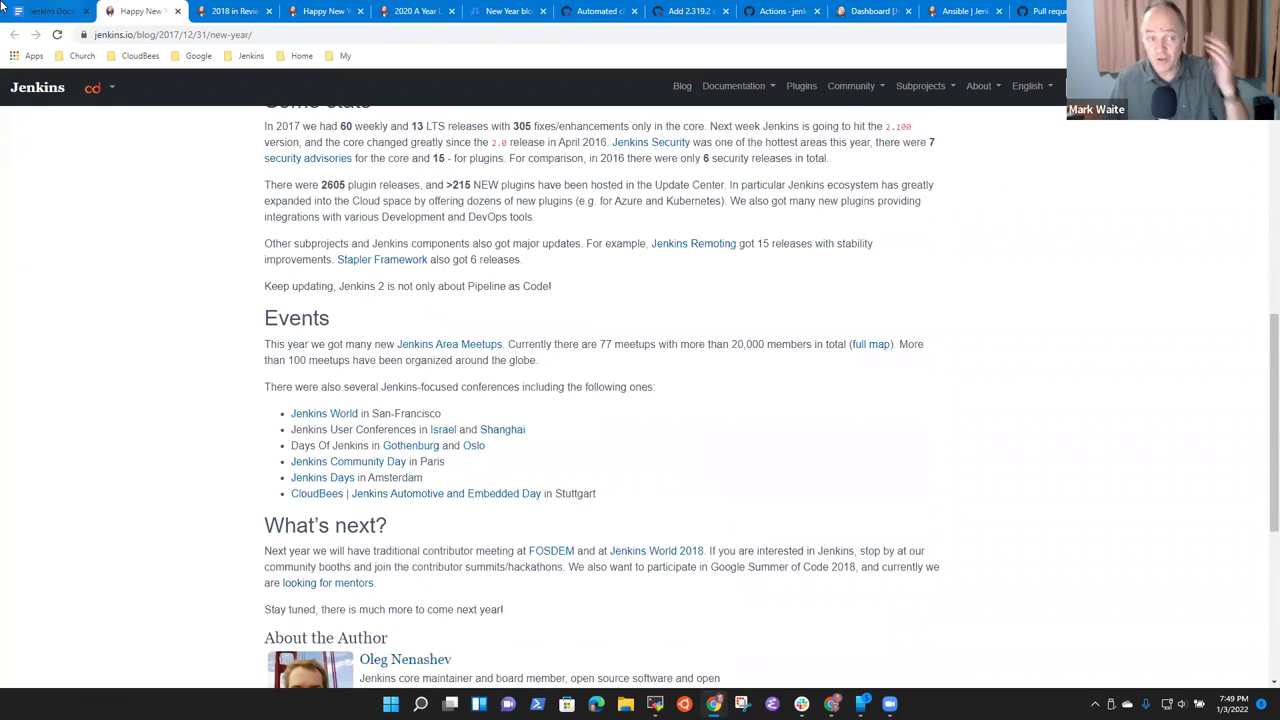
left_click(62, 12)
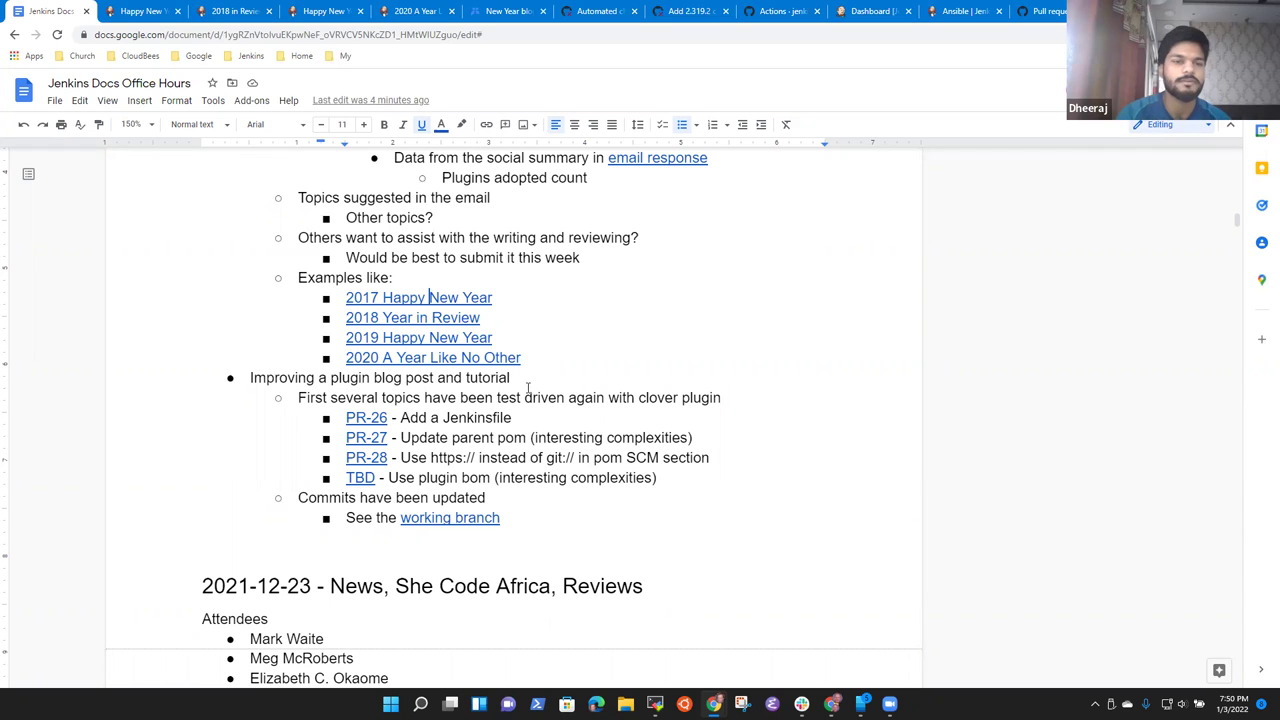
- Select the 'Improving a plugin blog post and tutorial' line and show the MobaXterm window previews
left_click(405, 397)
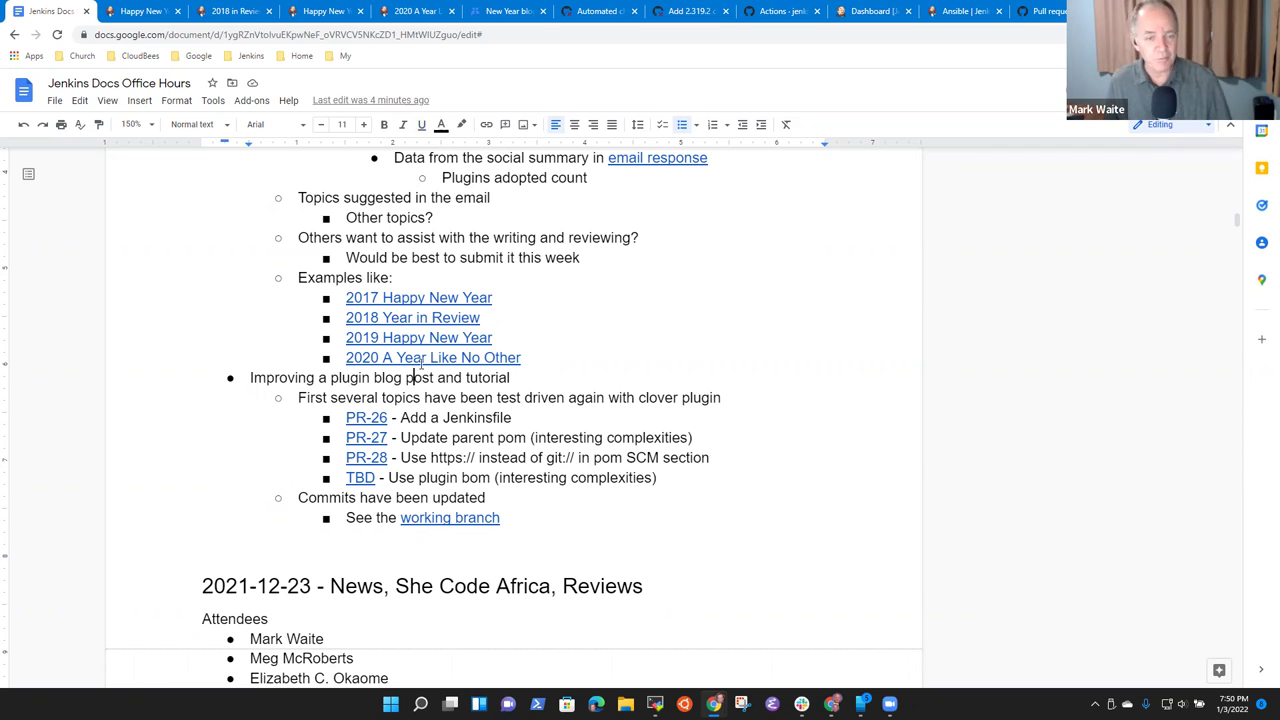
triple_click(421, 367)
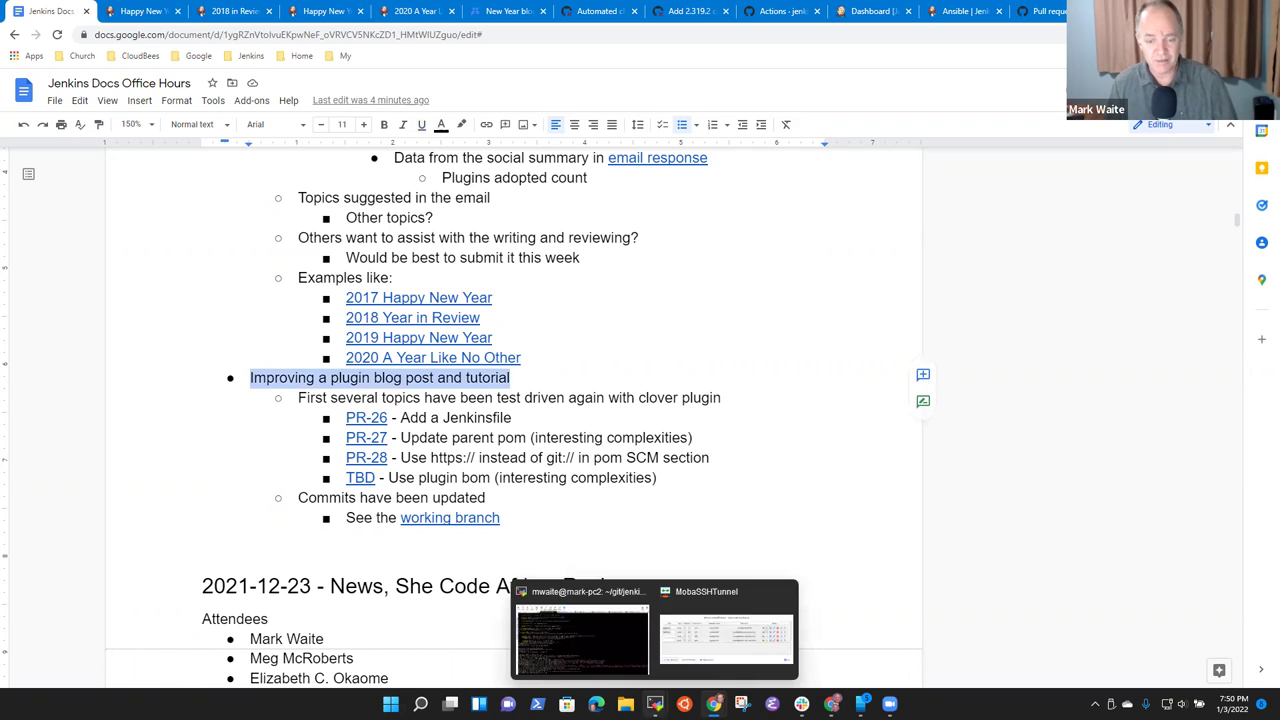
left_click(655, 704)
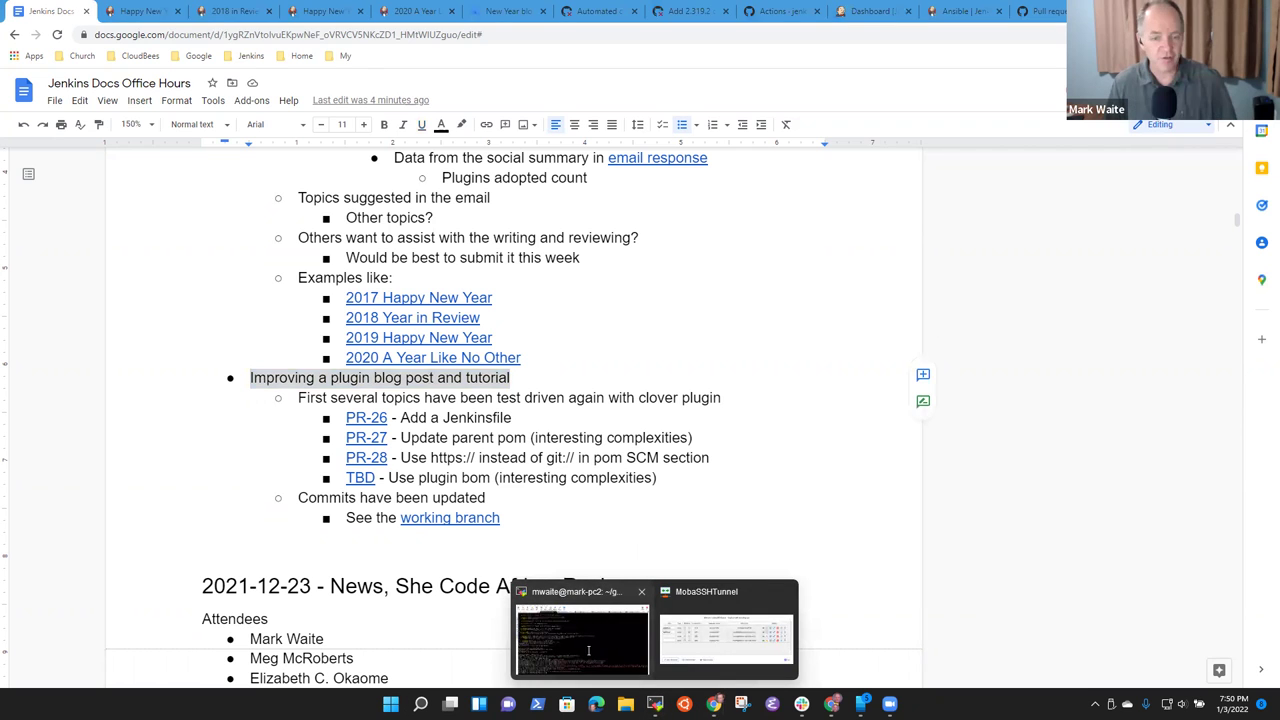
- In the mark-pc2 terminal, list the local git branches and check the repository status
left_click(589, 663)
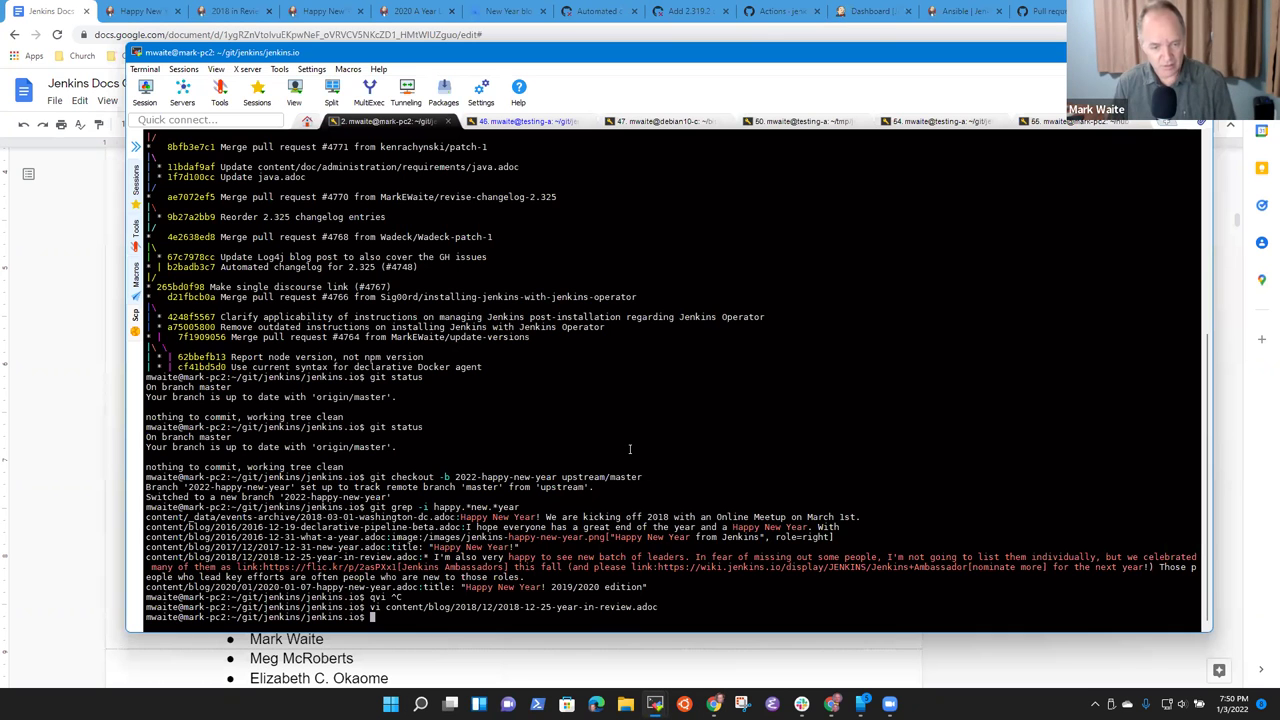
type("git branch")
key("Return")
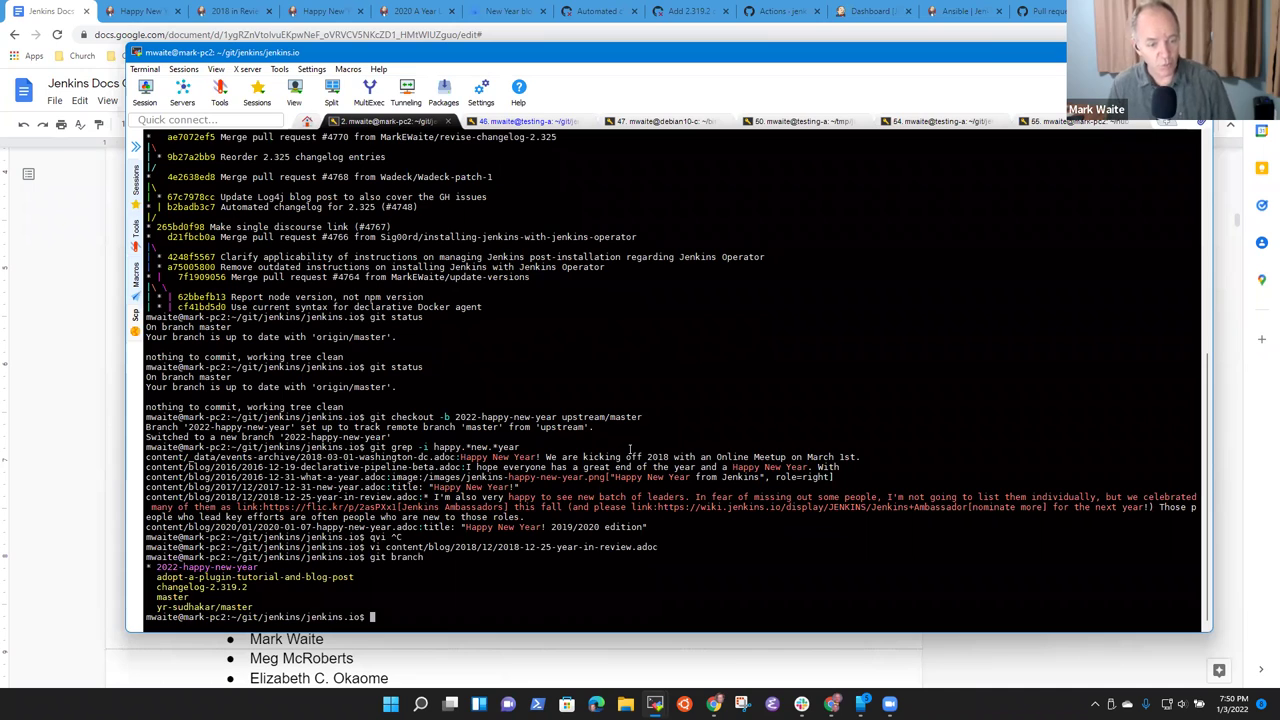
type("git chekcout")
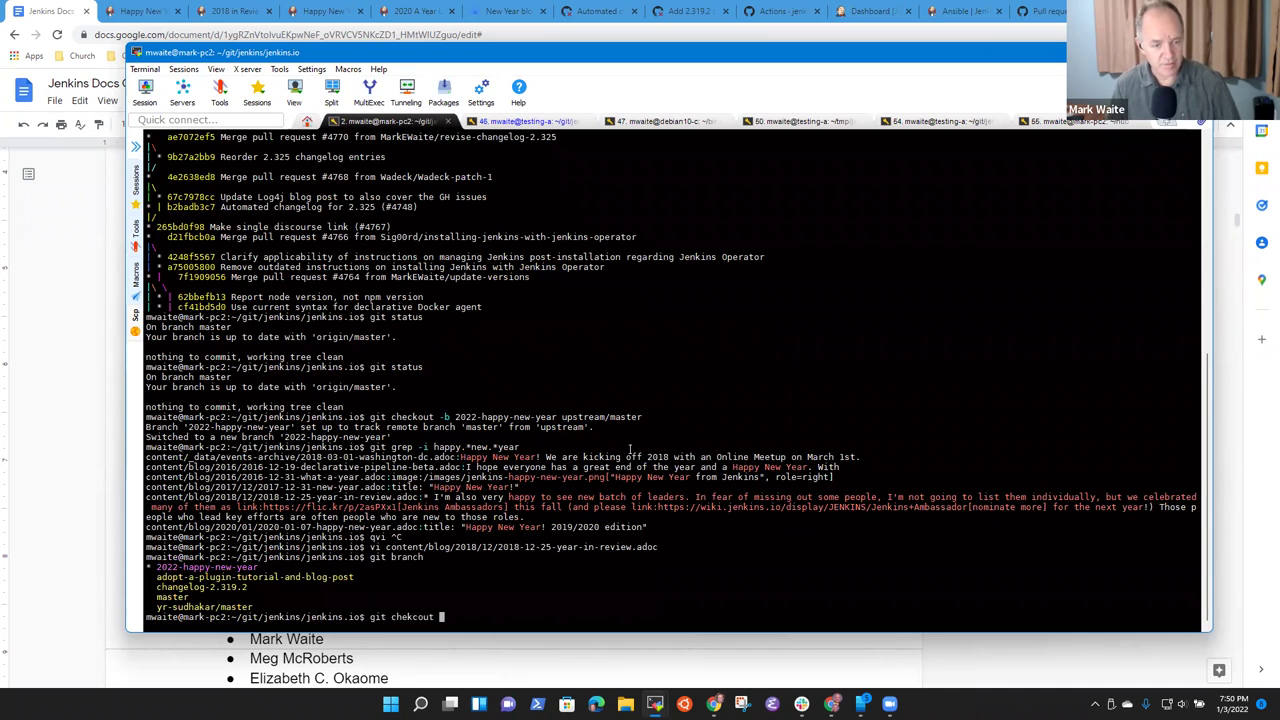
key("ctrl+c")
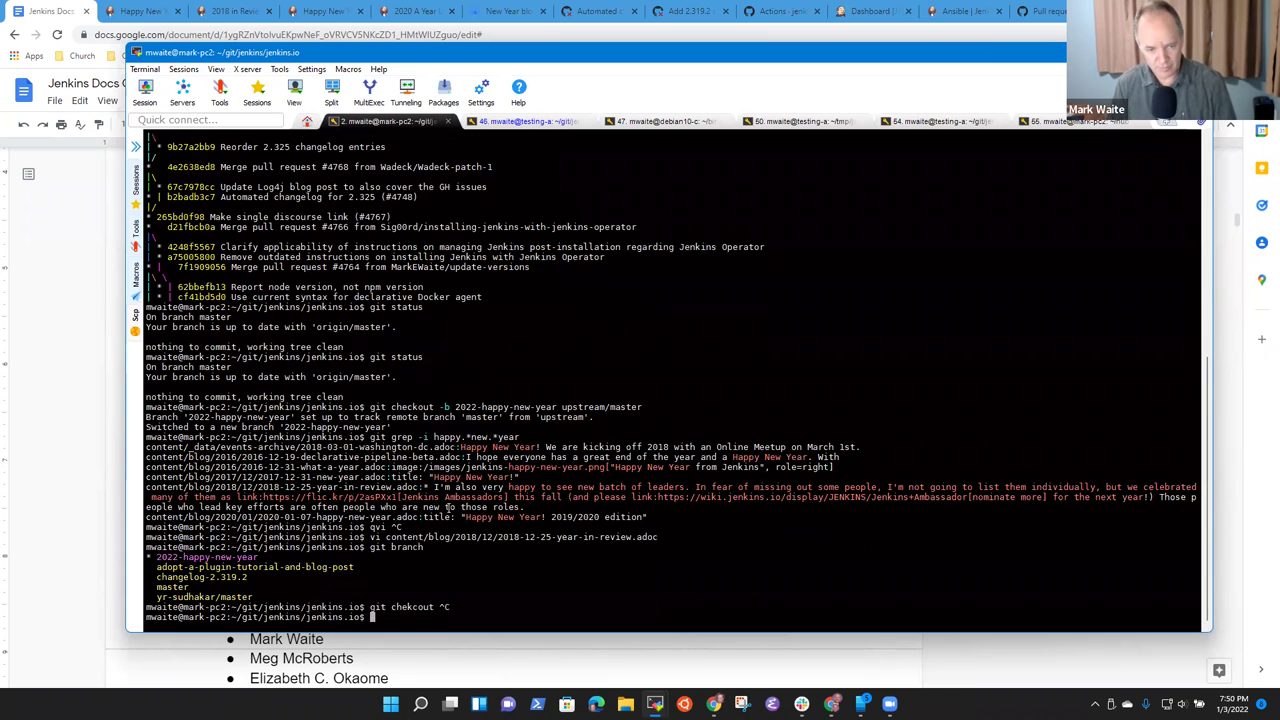
type("git")
type(" status")
key("Return")
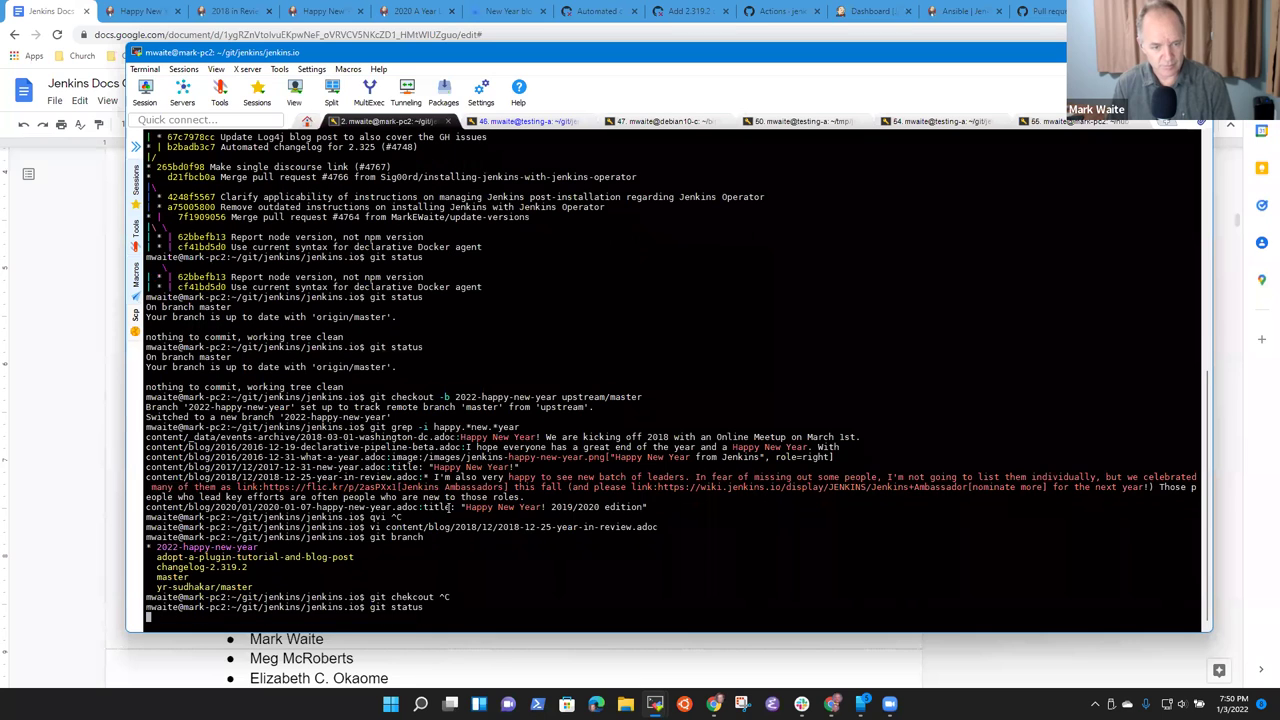
- Check out adopt-a-plugin-tutorial-and-blog-post, start the site with make run, and minimize the terminal
type("git checkout")
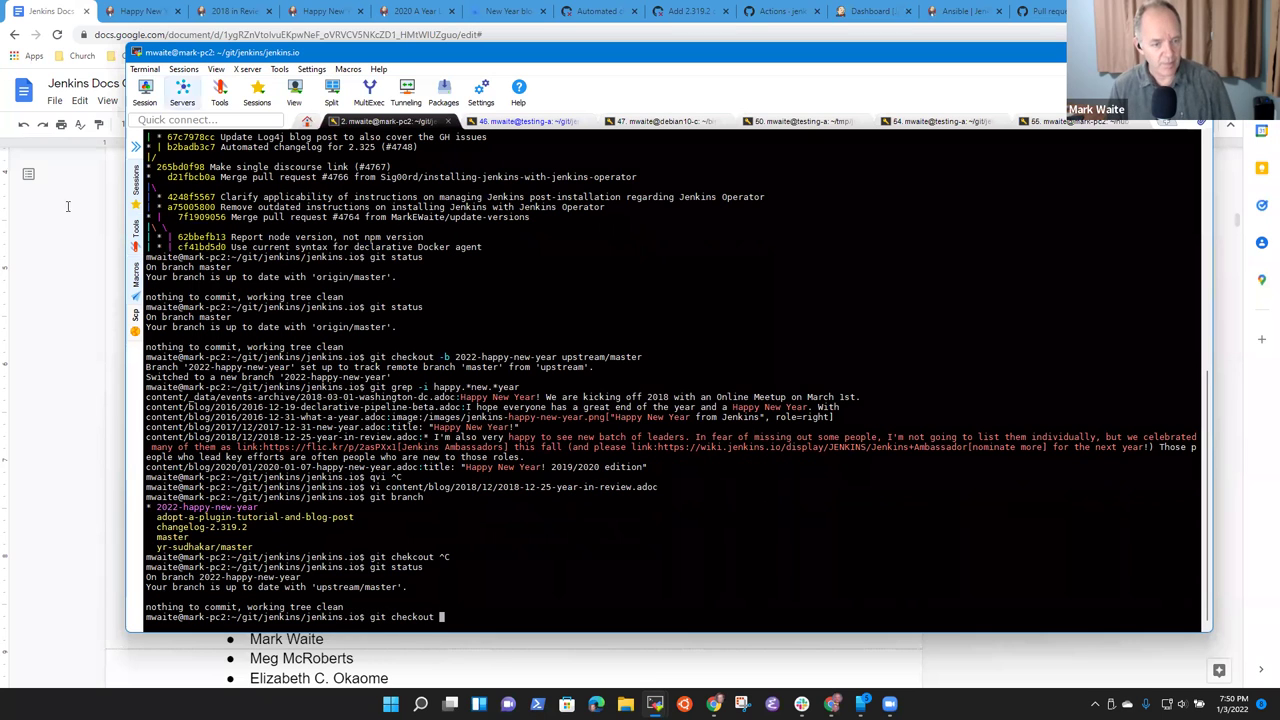
double_click(277, 516)
right_click(334, 507)
key("Return")
type("make run")
key("Return")
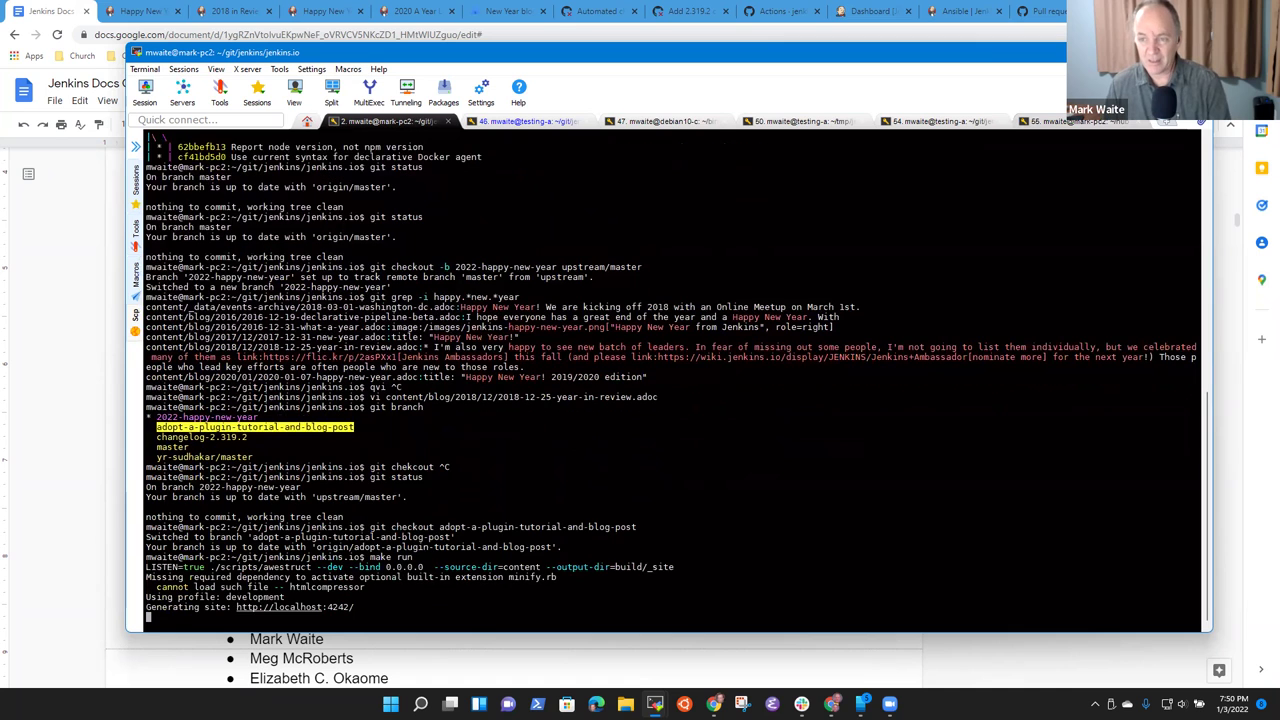
key("super+Down")
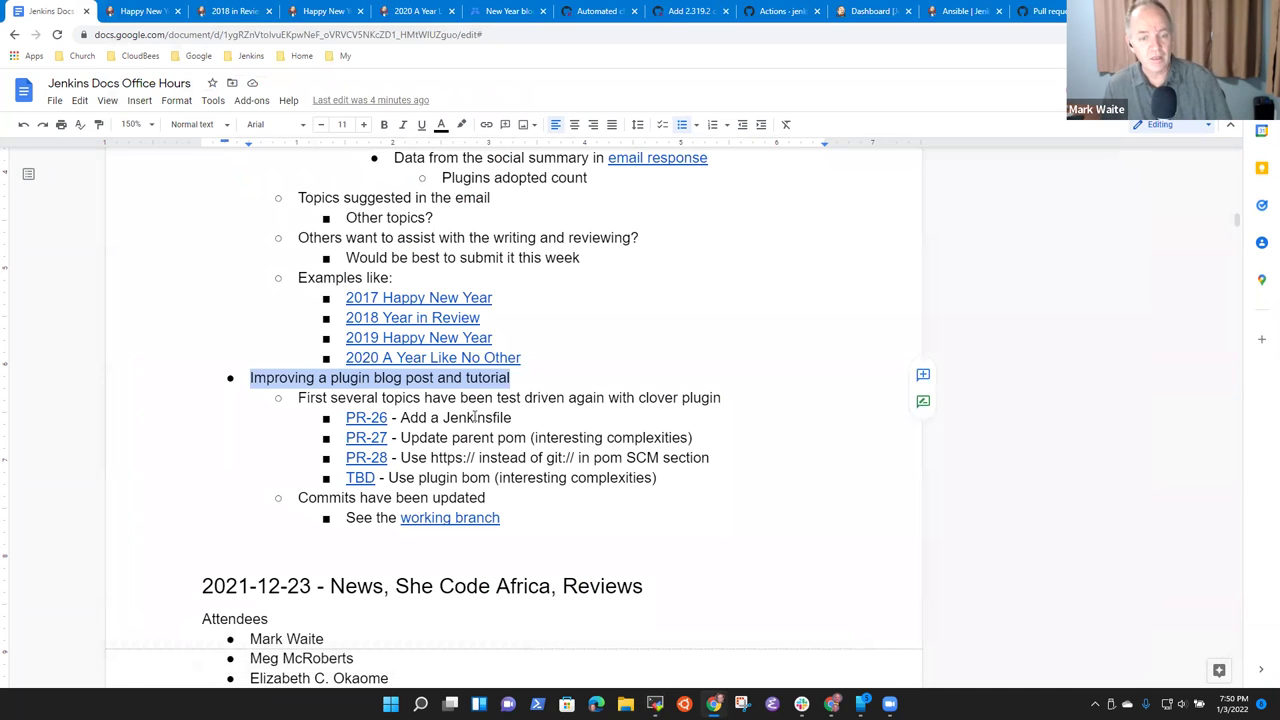
- Select 'clover plugin' and load and copy the jenkinsci clover-plugin pull requests URL on GitHub
left_click(658, 397)
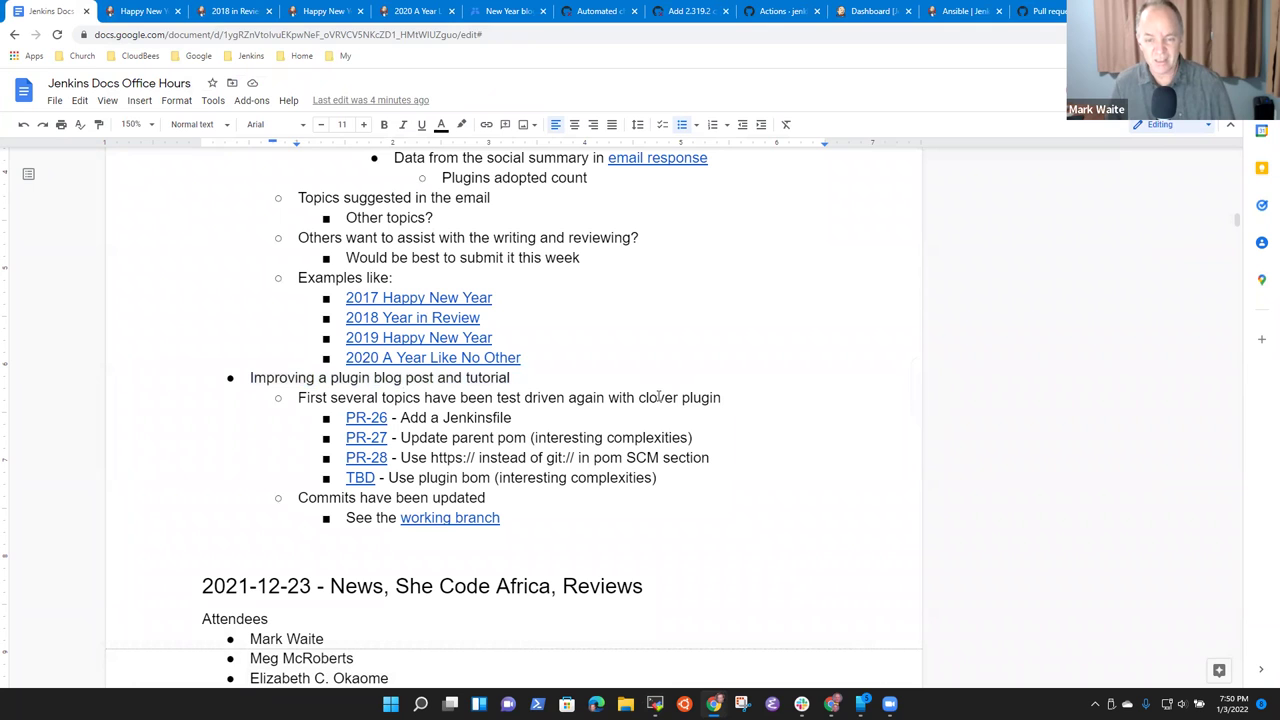
left_click_drag(658, 397, 720, 398)
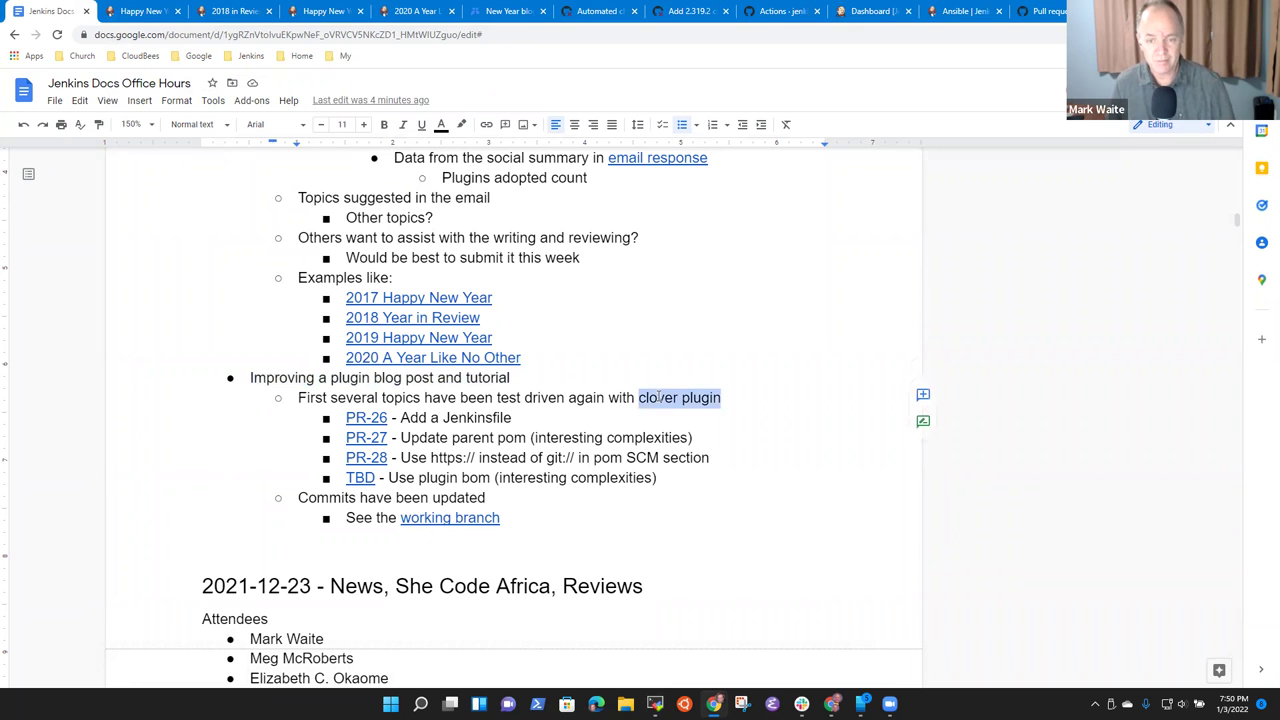
left_click(1035, 13)
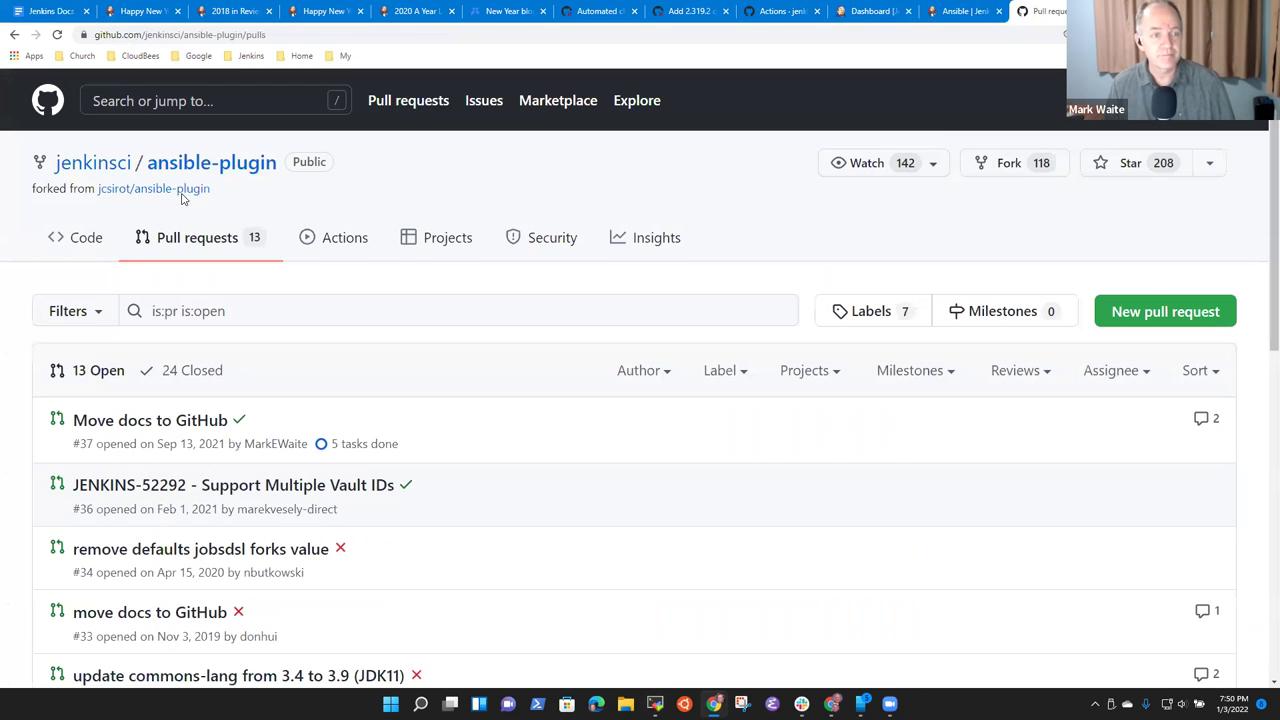
left_click(246, 34)
left_click(275, 37)
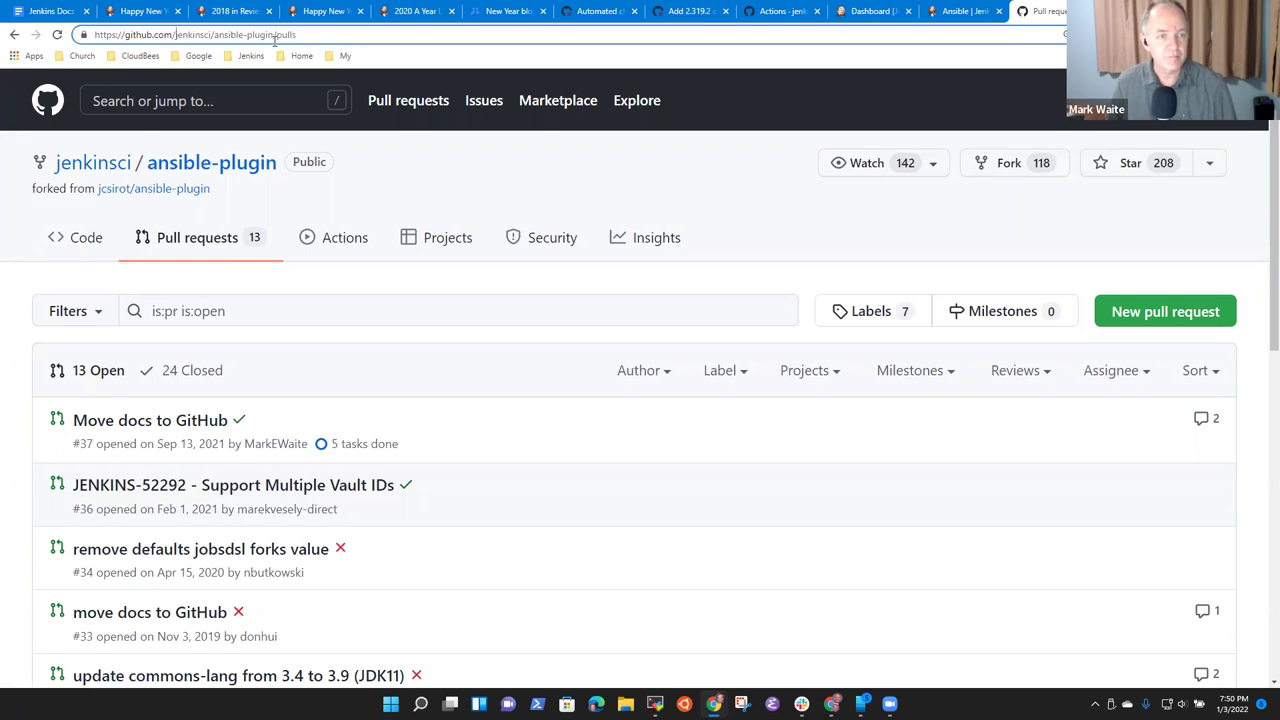
key("ctrl+Left")
key("ctrl+Left")
key("ctrl+shift+Right")
key("shift+Left")
type("clover")
key("Return")
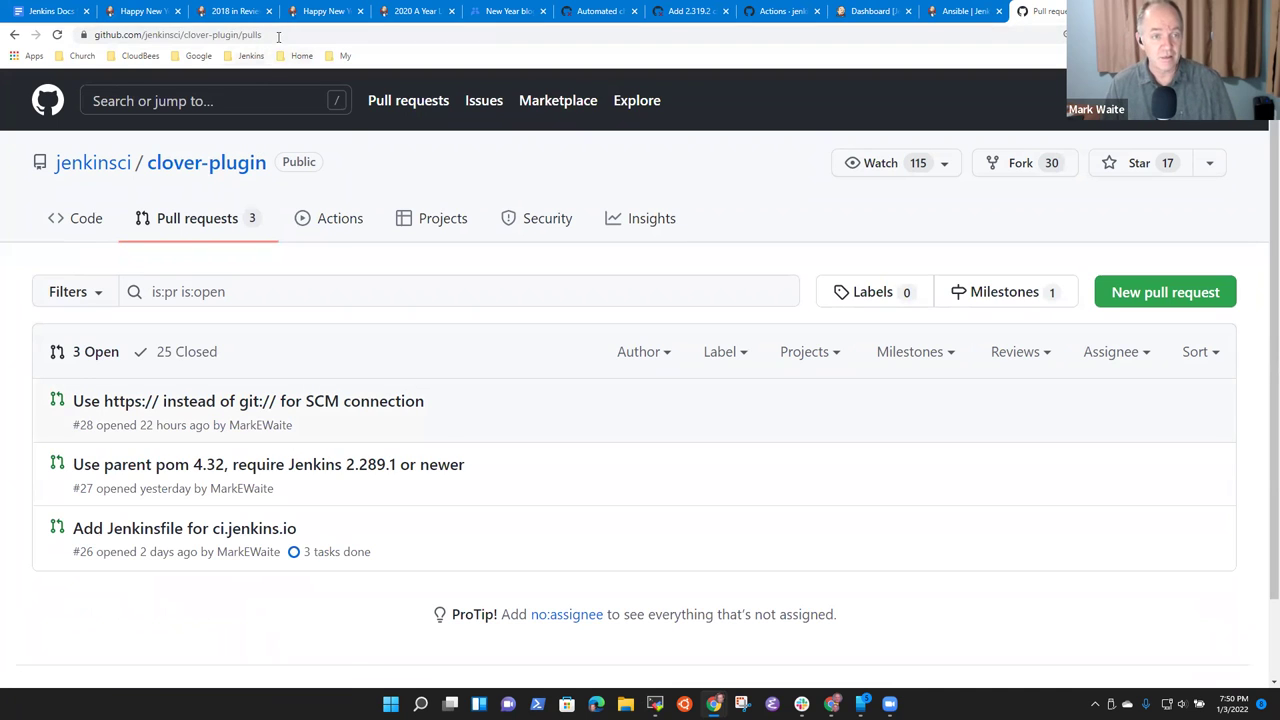
left_click(284, 33)
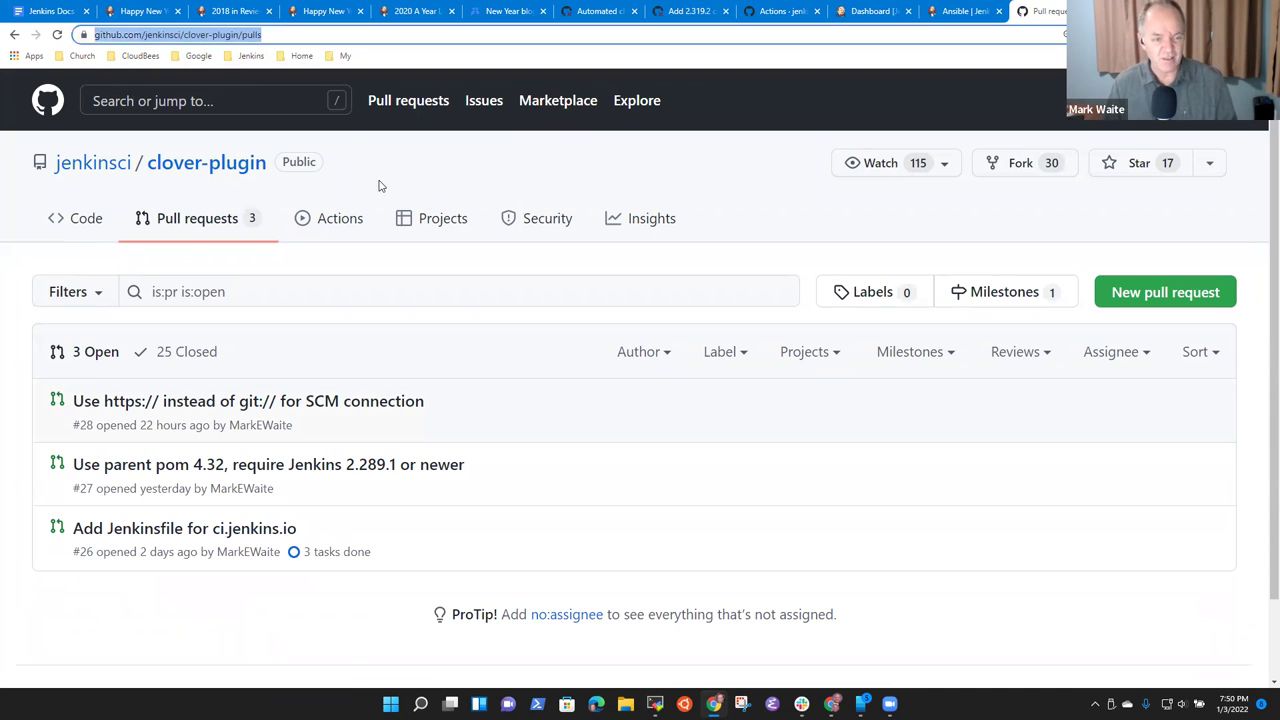
- Link 'clover plugin' in the notes to the clover-plugin pull requests URL
left_click(45, 11)
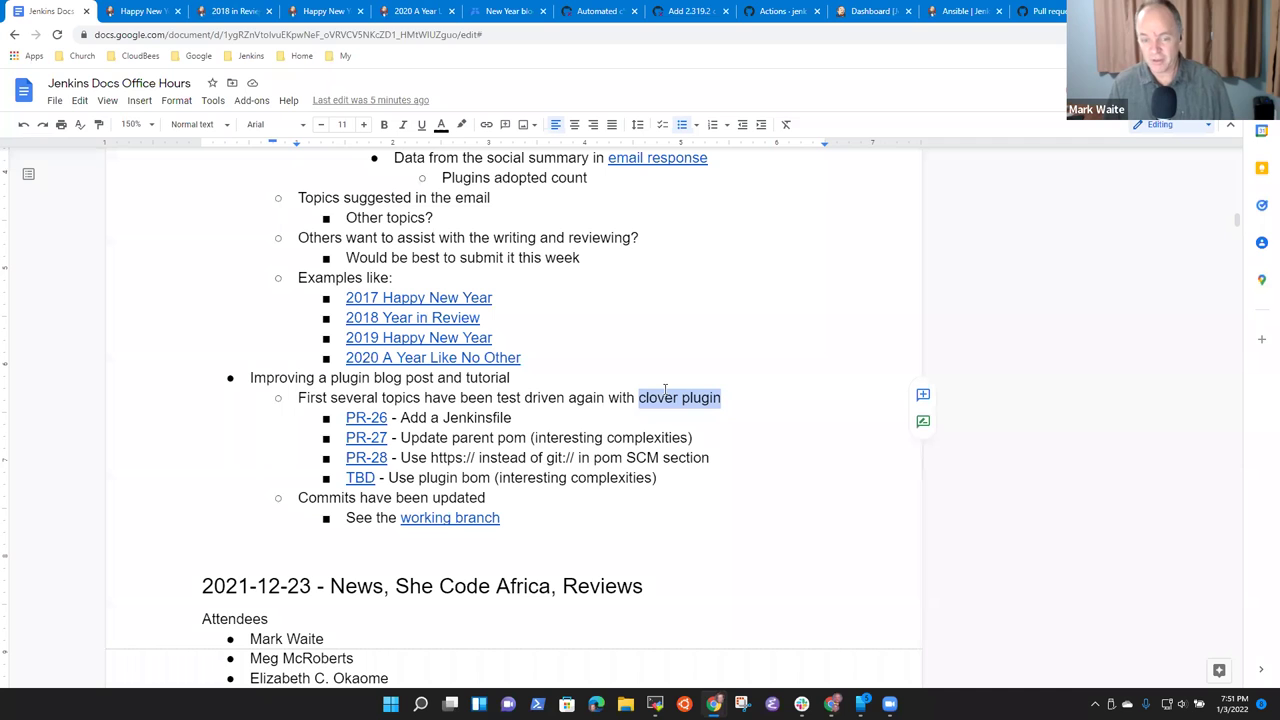
key("ctrl+k")
type("https://github.com/jenkinsci/clover-plugin")
key("Return")
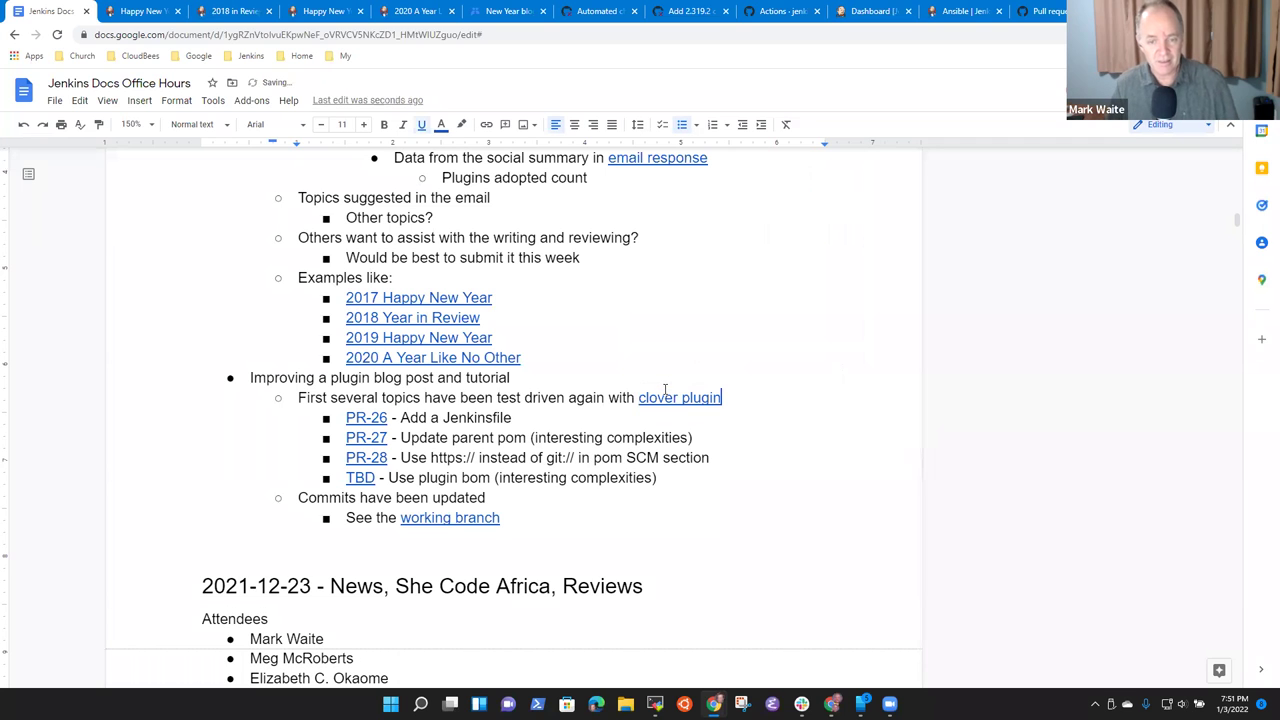
left_click(1030, 10)
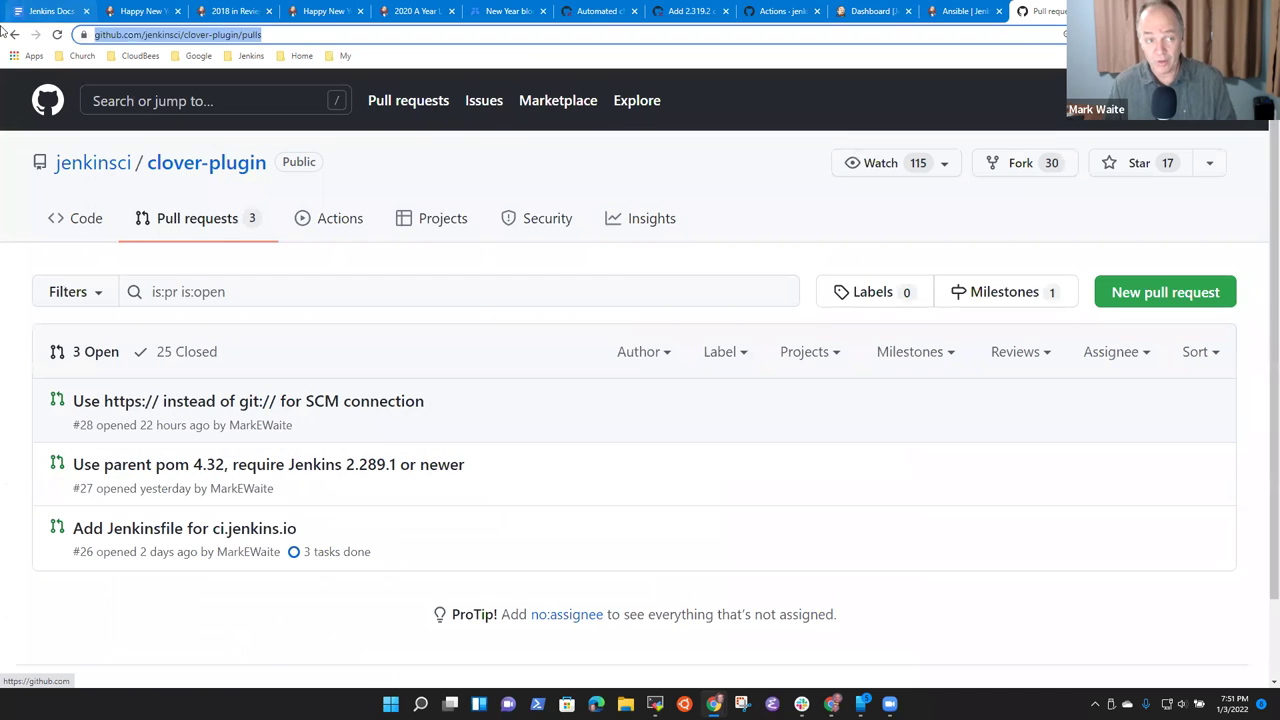
left_click(30, 14)
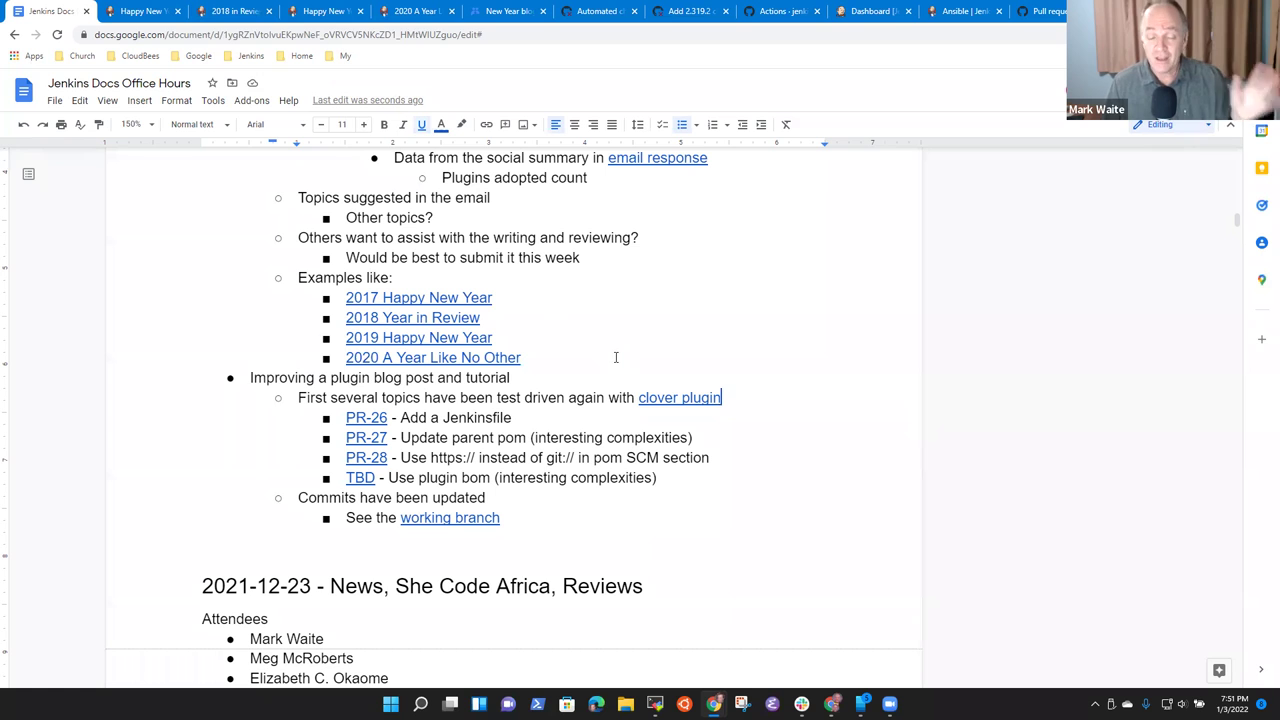
key("ctrl+t")
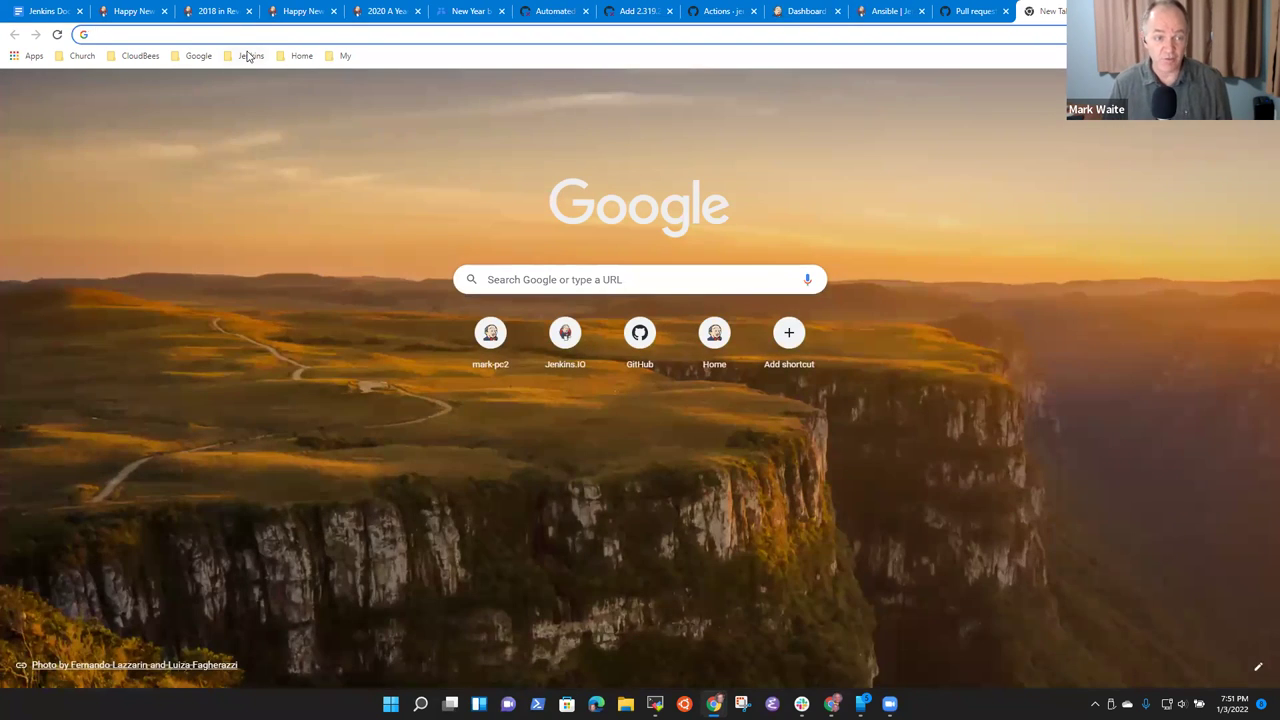
- Open the local jenkins.io preview and go via Documentation > Developer Guide to Improve a Plugin - Tutorial
left_click(246, 37)
type("mark-pc2.markwaite.net:4242")
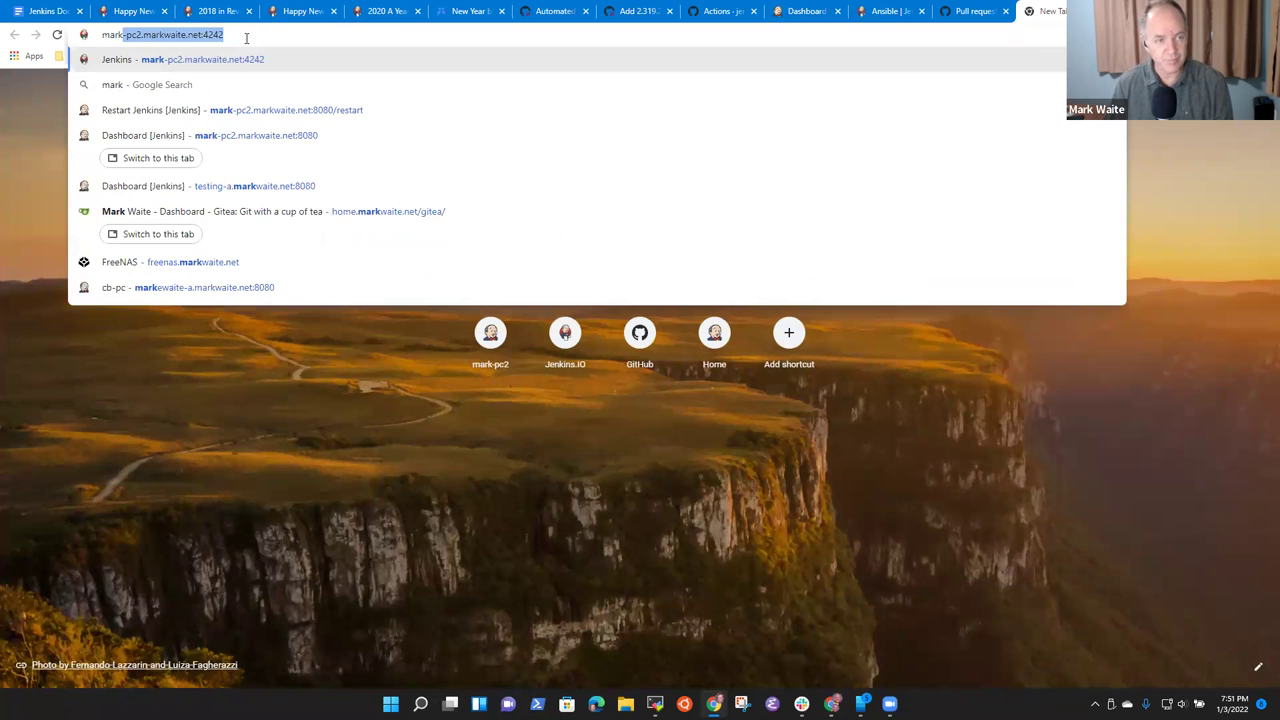
key("Return")
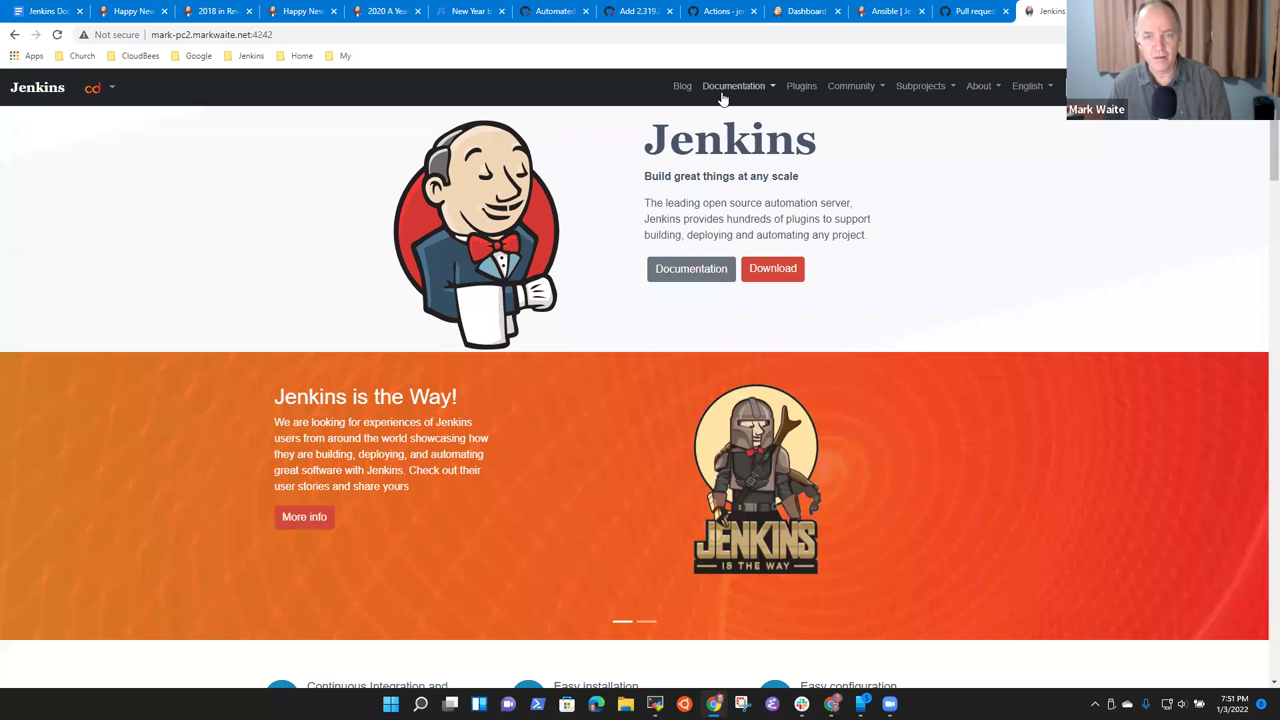
left_click(725, 88)
left_click(779, 331)
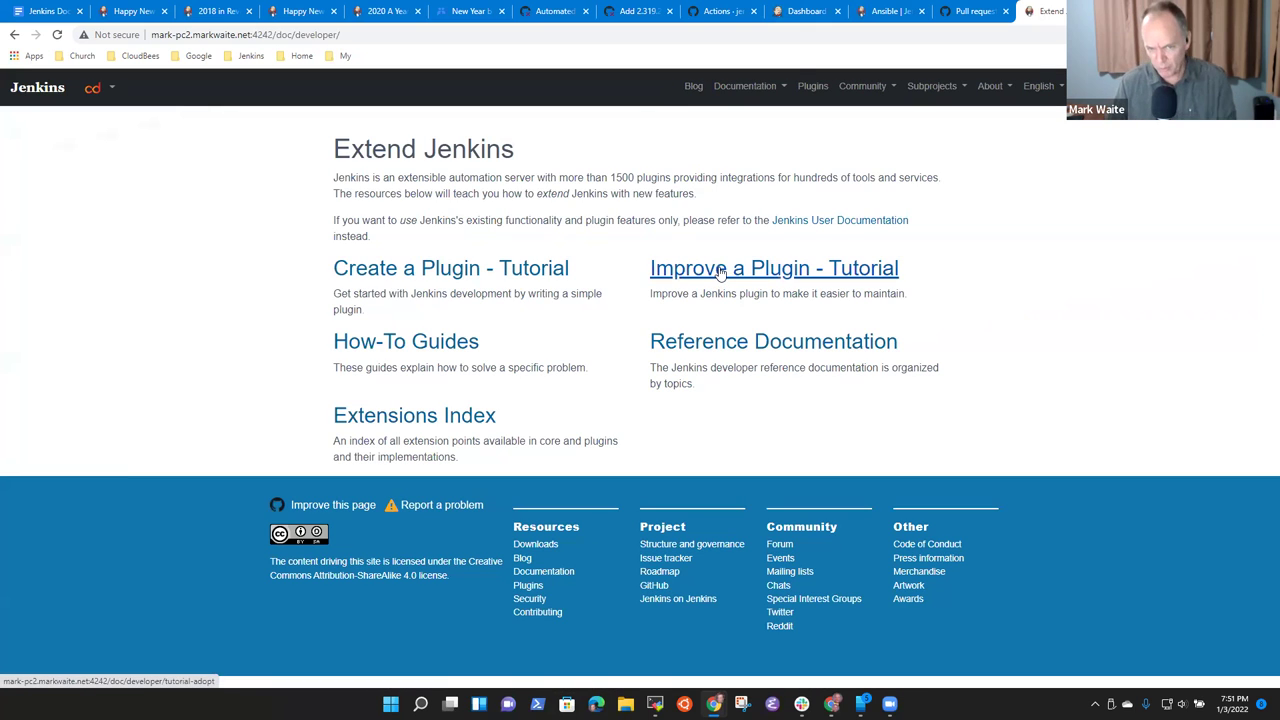
left_click(720, 272)
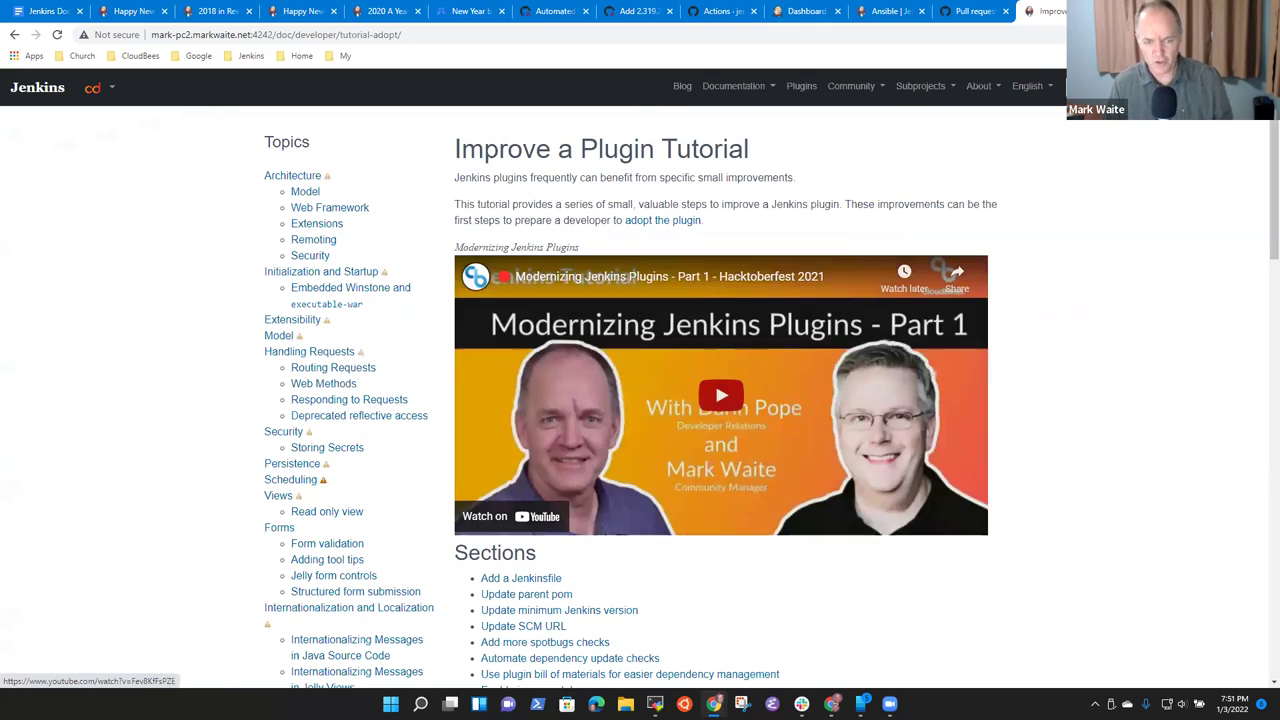
scroll(760, 505, "down", 1)
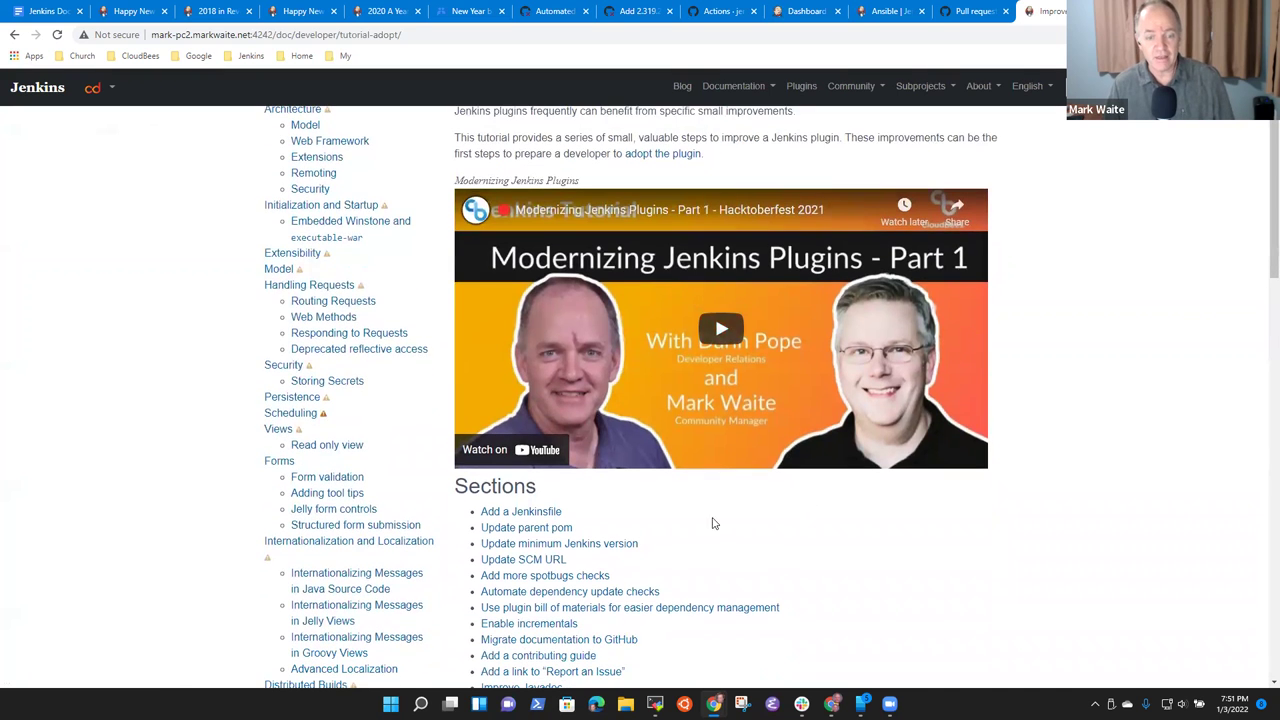
scroll(660, 420, "down", 4)
scroll(571, 391, "up", 2)
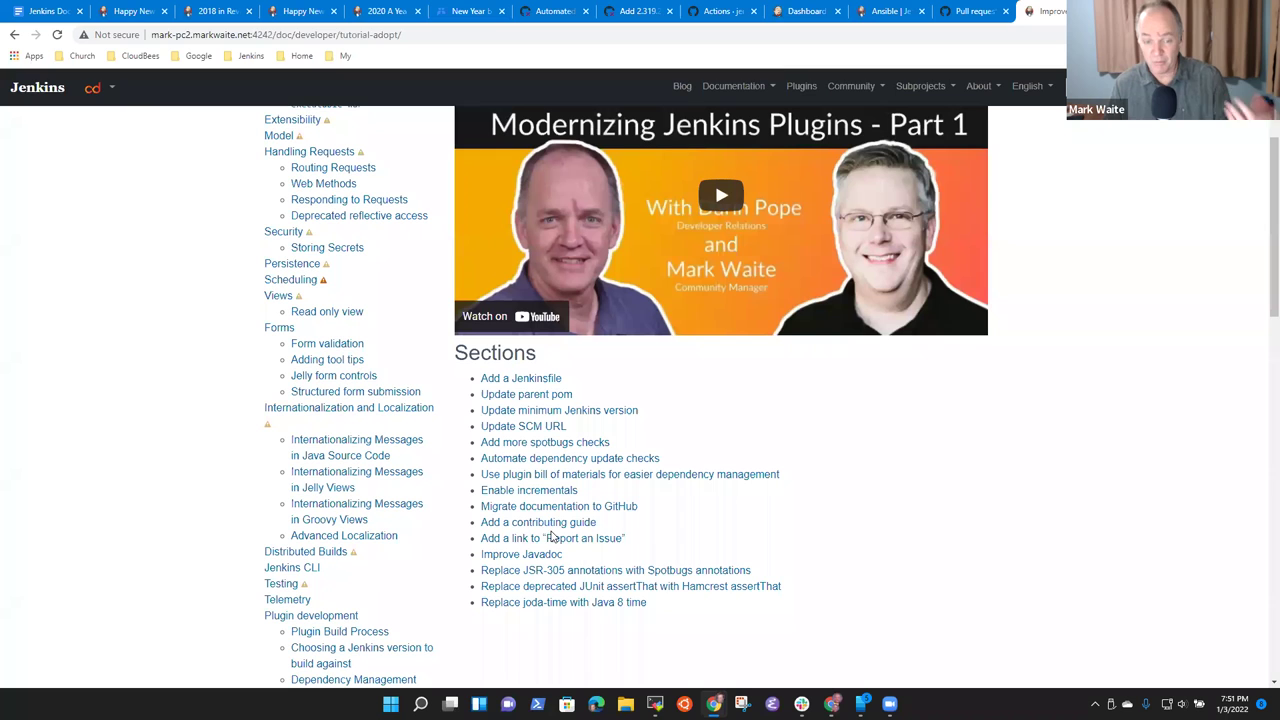
- Review the Add a Jenkinsfile step's Create a branch, Jenkinsfile and pull request headings, then go back
left_click(537, 386)
scroll(600, 388, "down", 3)
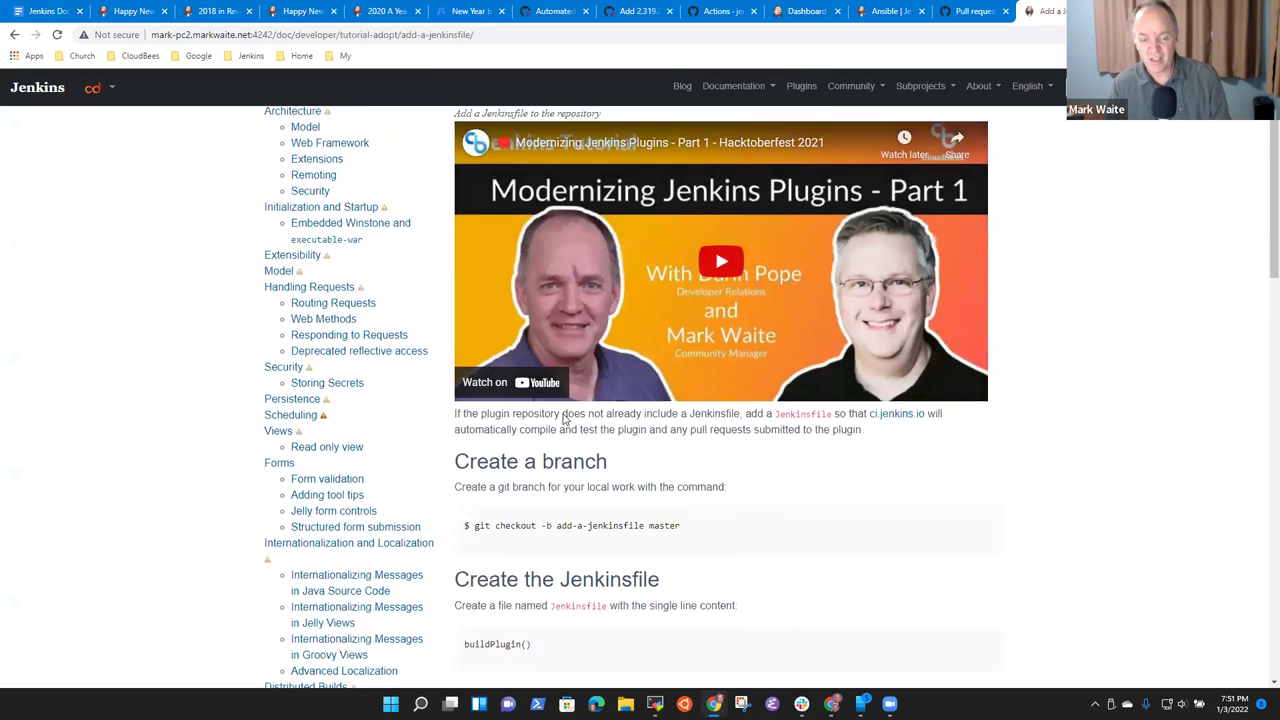
scroll(614, 388, "down", 5)
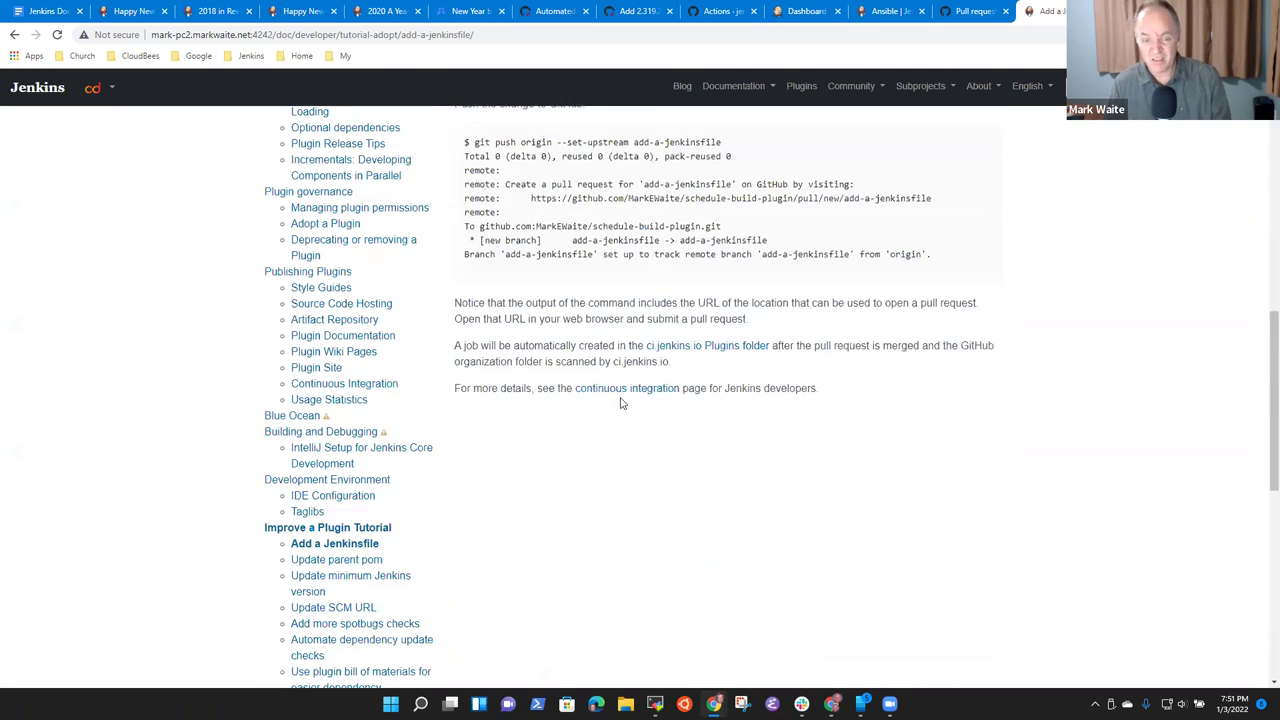
scroll(600, 395, "up", 4)
scroll(565, 380, "up", 1)
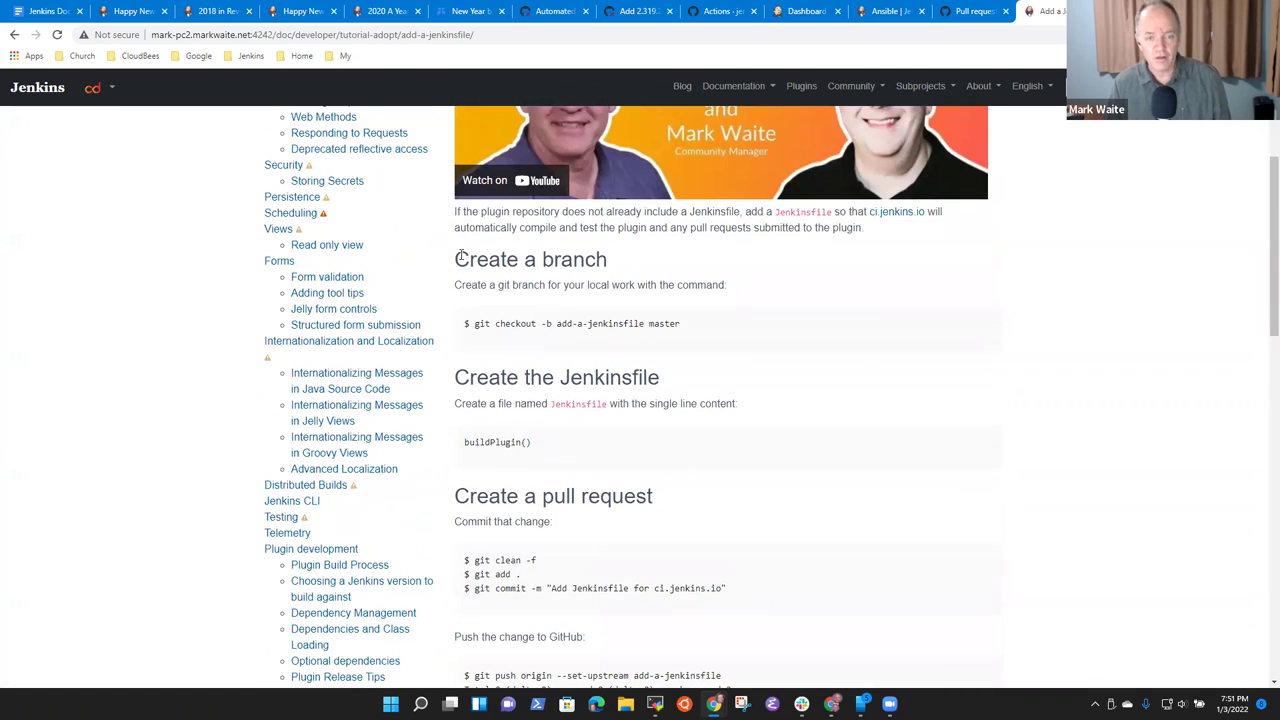
left_click_drag(456, 259, 623, 260)
double_click(488, 377)
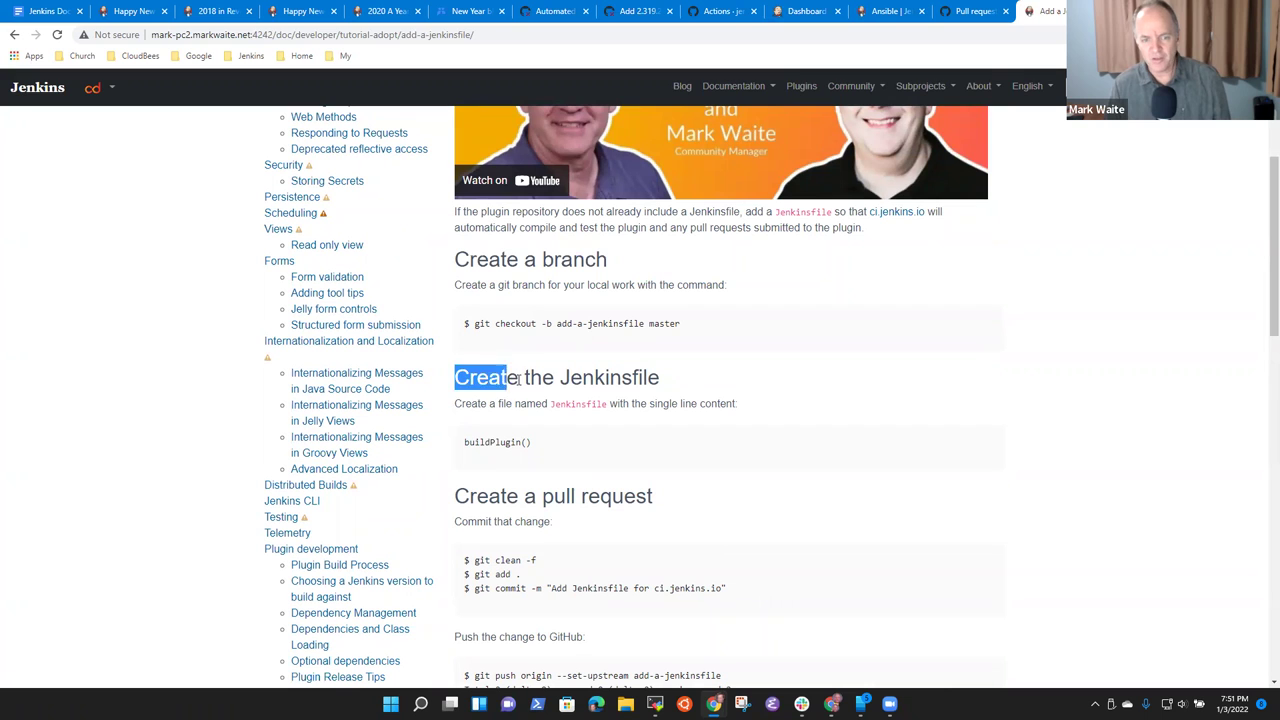
left_click_drag(555, 377, 643, 378)
left_click_drag(455, 496, 617, 495)
scroll(607, 512, "down", 3)
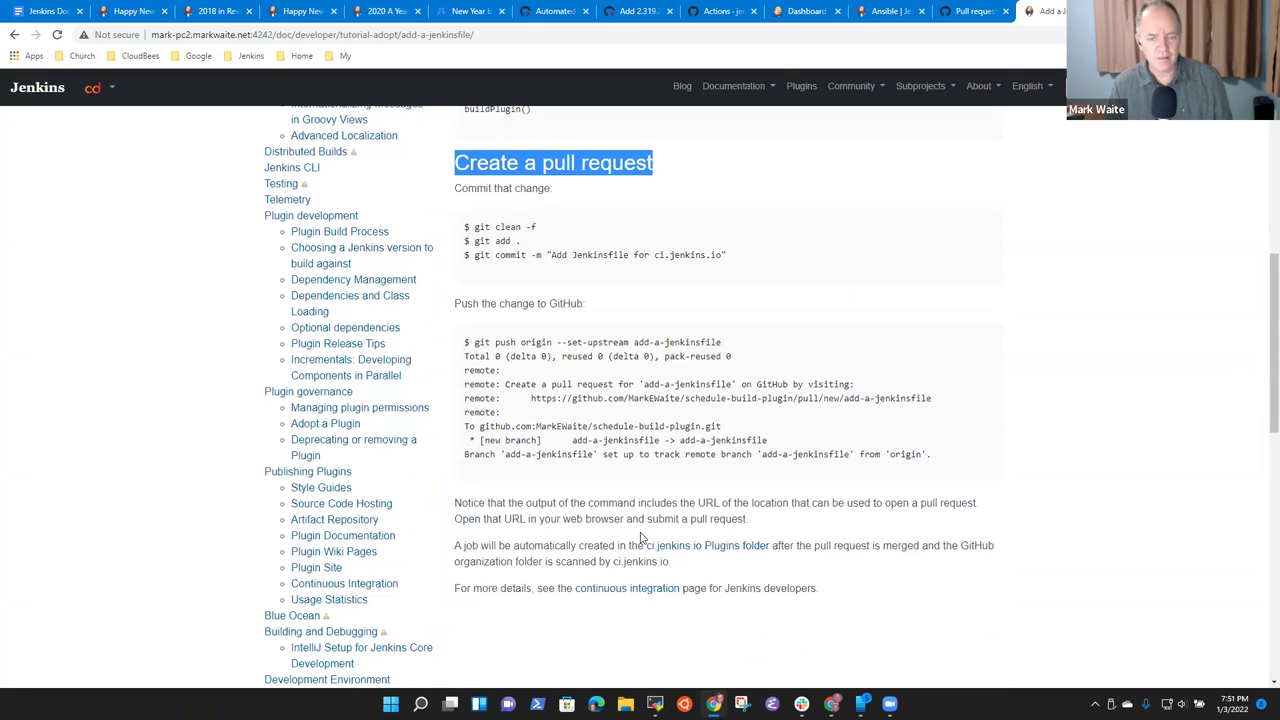
scroll(641, 538, "up", 6)
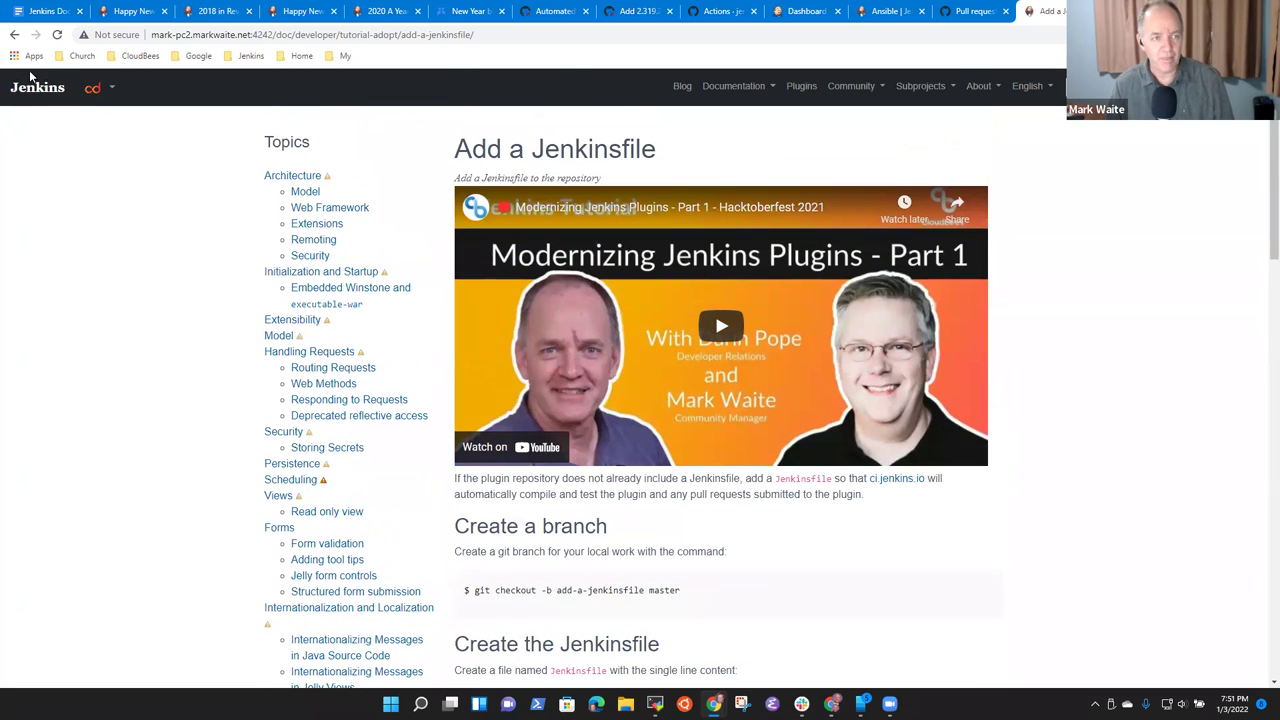
left_click(14, 34)
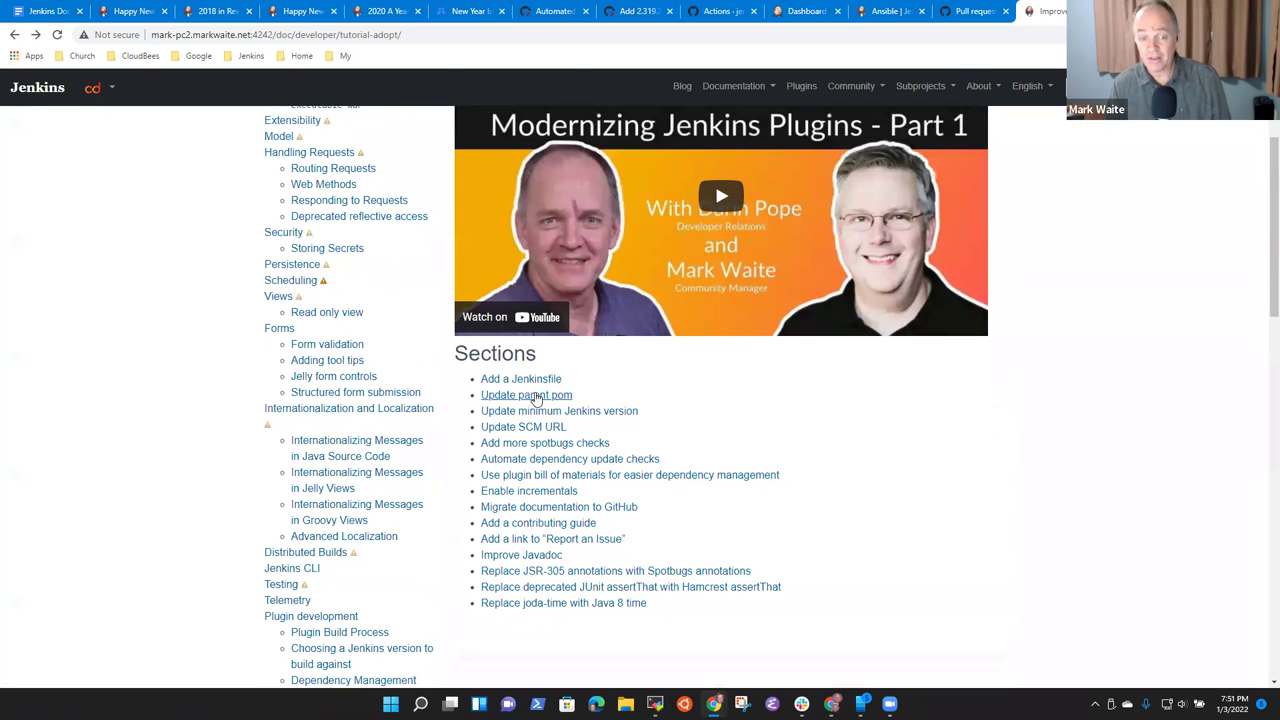
- Open the Update parent pom step and highlight the 'In many cases' sentence and 'Resolve spotbugs warnings'
left_click(537, 396)
scroll(568, 497, "down", 4)
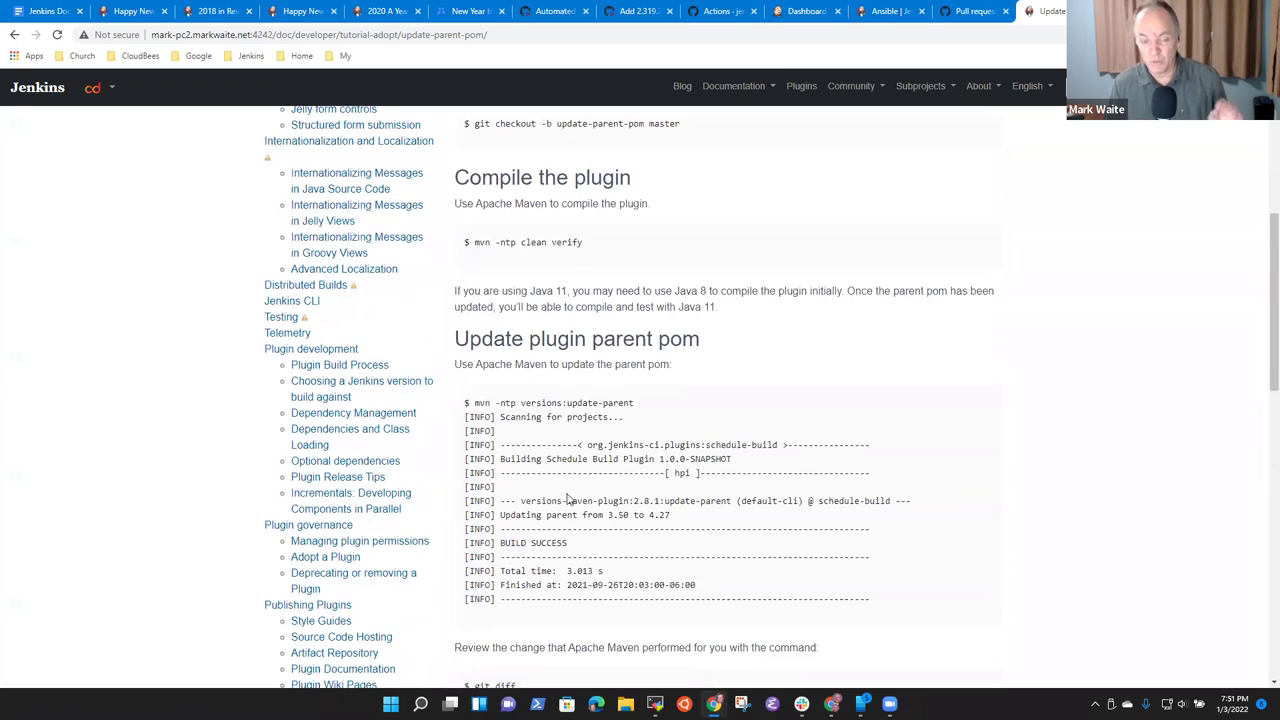
scroll(590, 505, "down", 3)
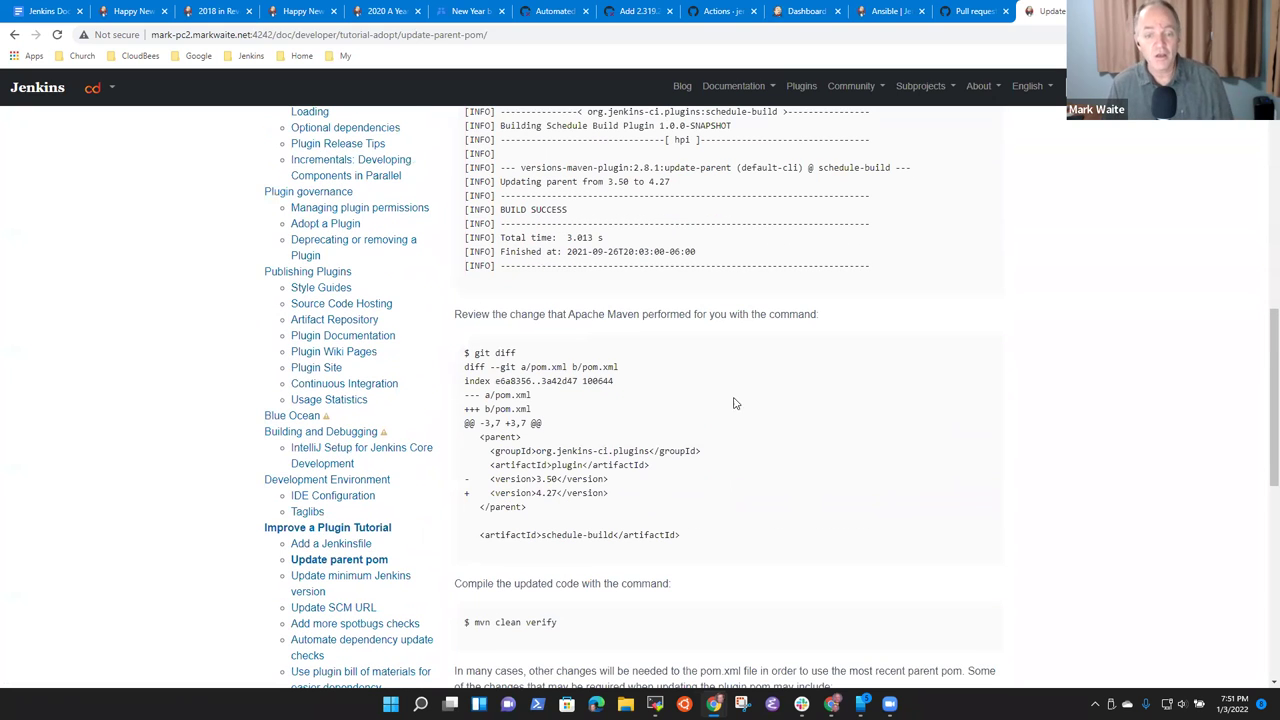
scroll(560, 600, "down", 2)
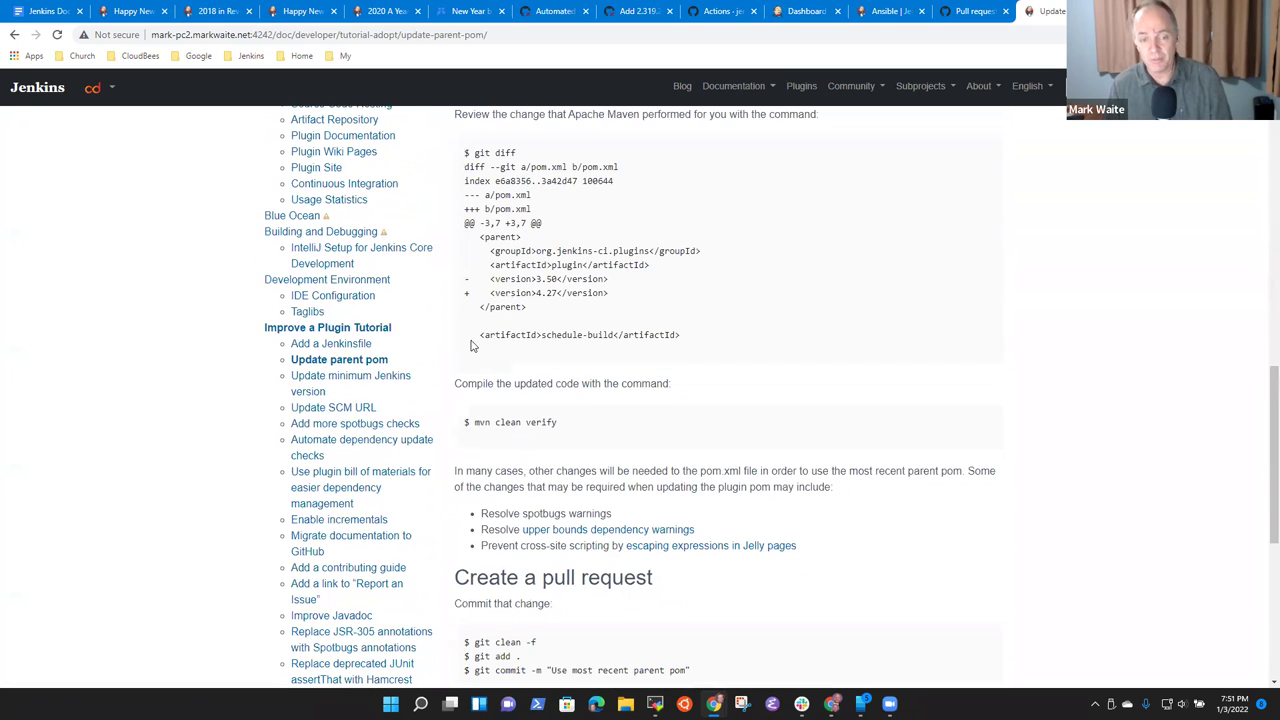
left_click_drag(455, 383, 675, 378)
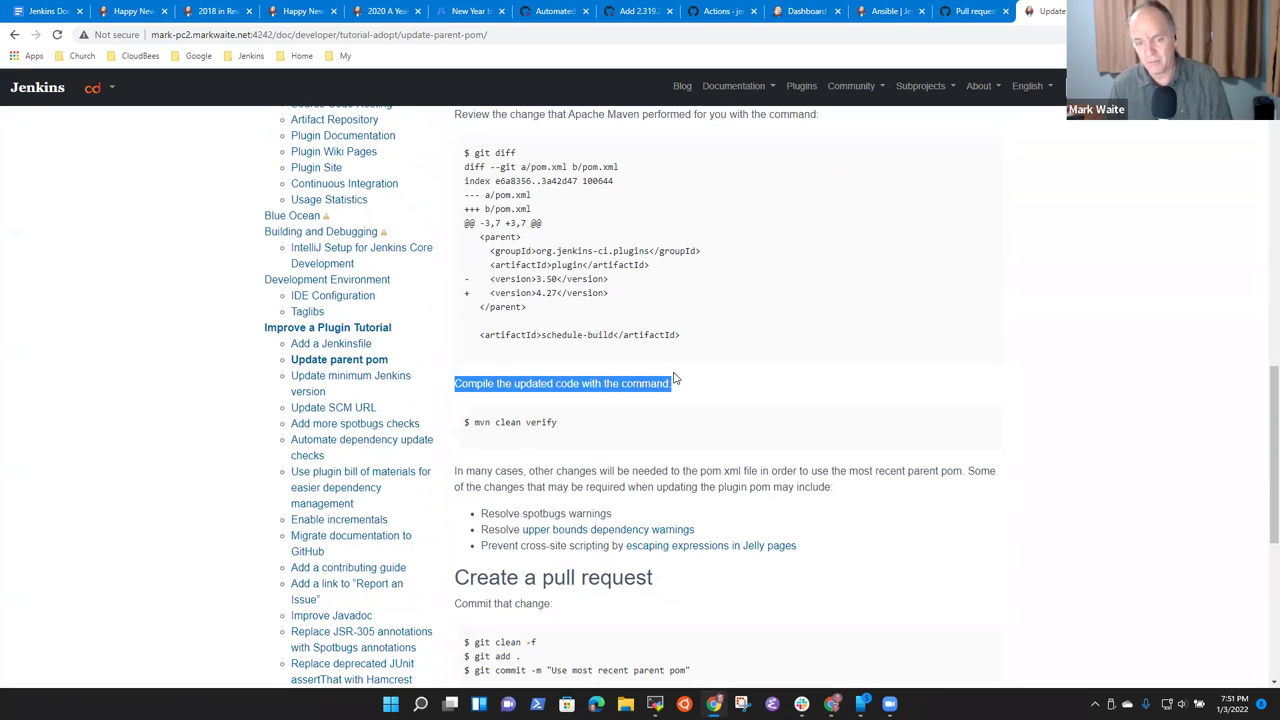
left_click(497, 476)
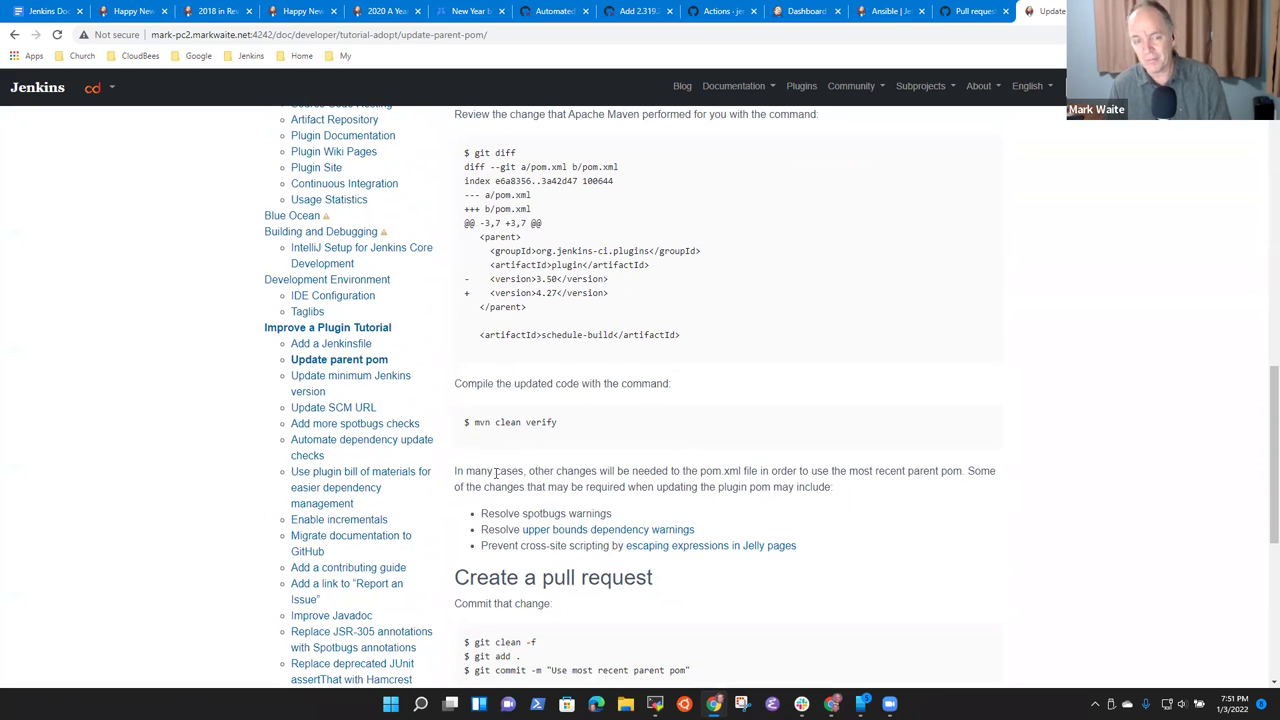
left_click_drag(456, 470, 985, 470)
left_click(757, 539)
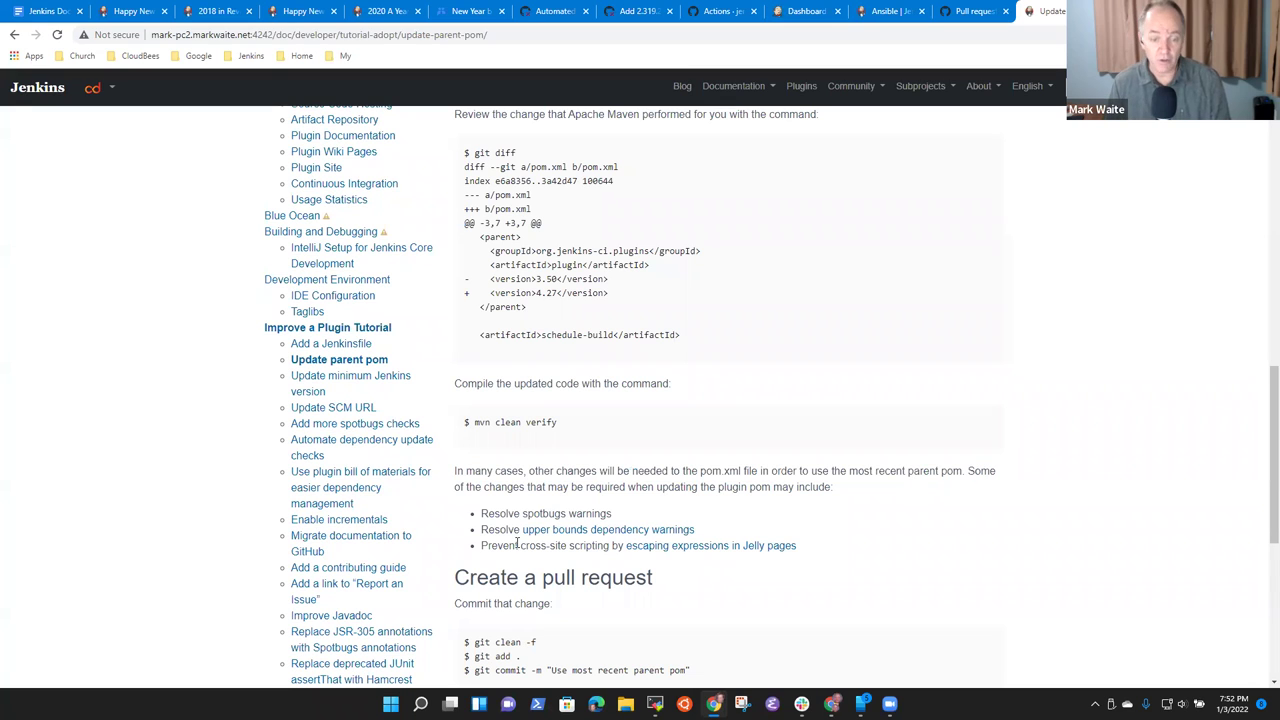
left_click_drag(481, 514, 604, 514)
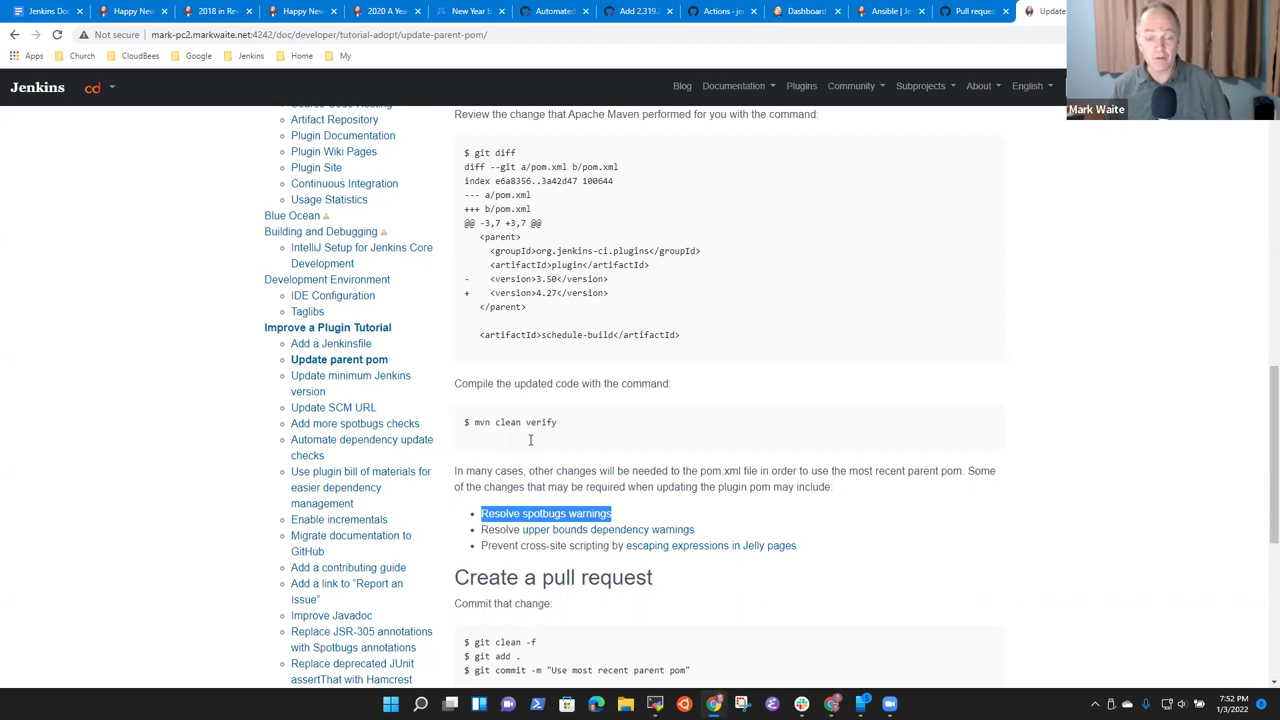
left_click(700, 547)
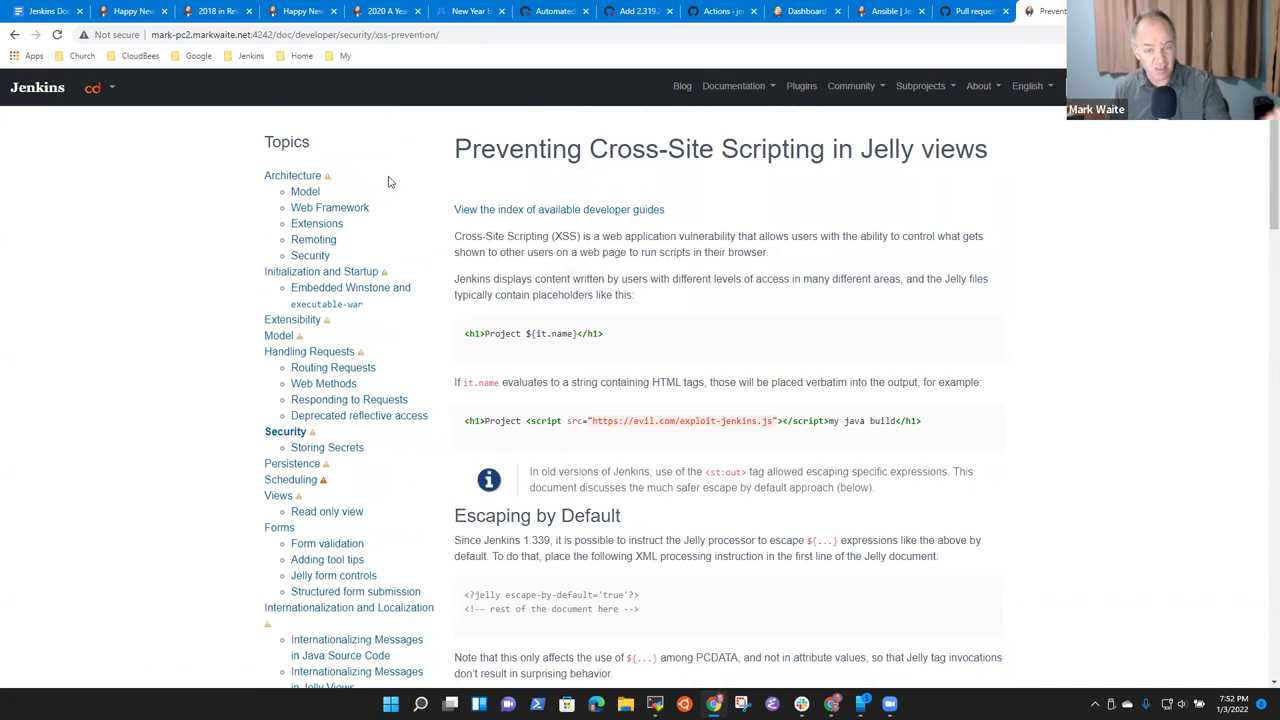
left_click(14, 34)
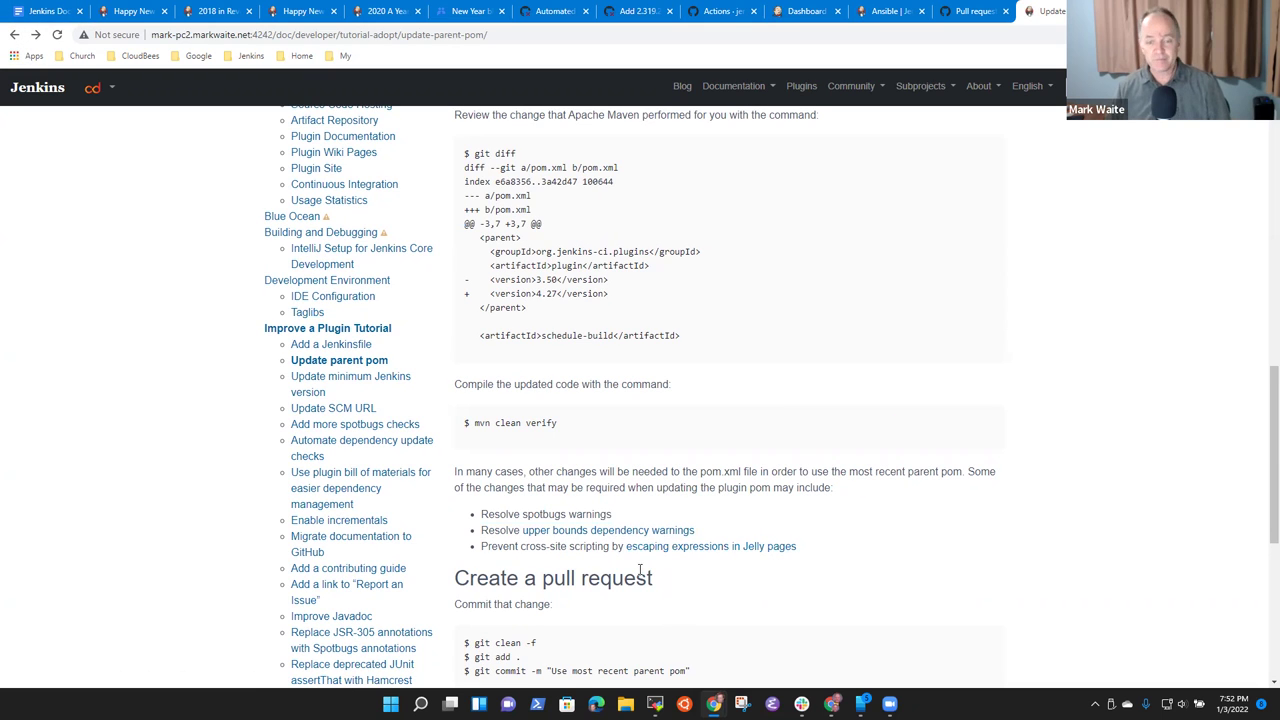
left_click(610, 530)
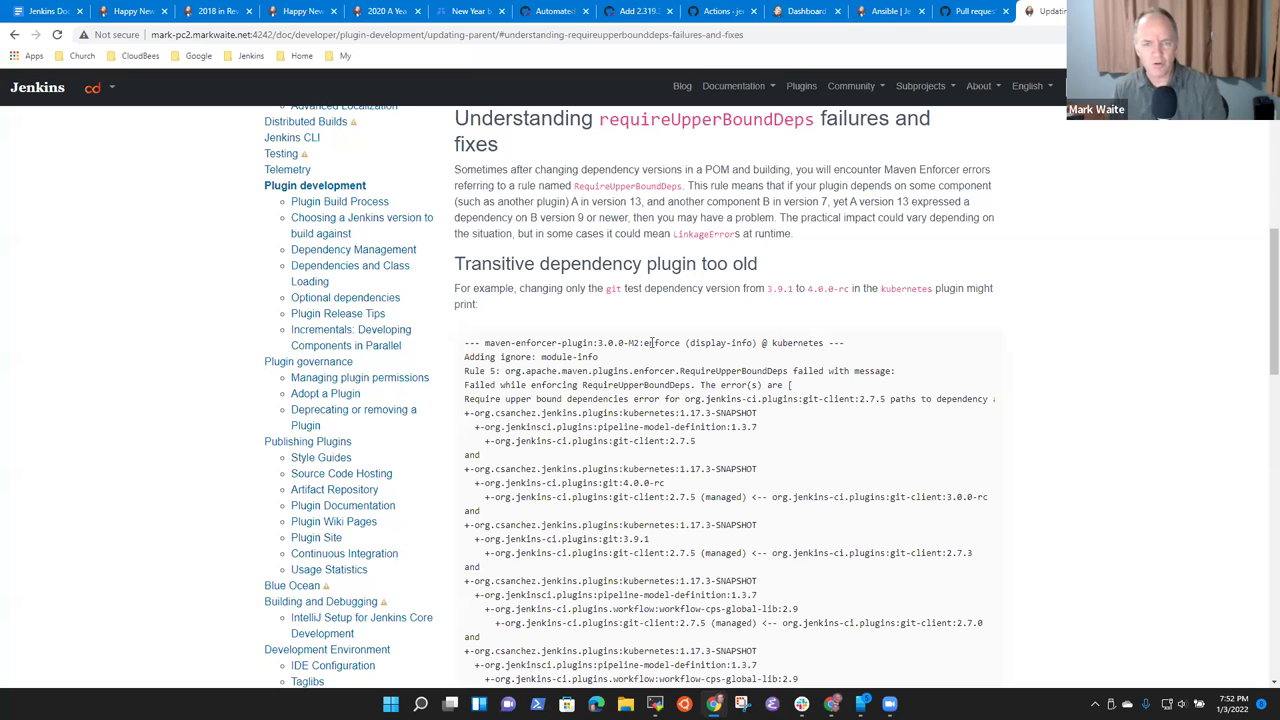
left_click(14, 34)
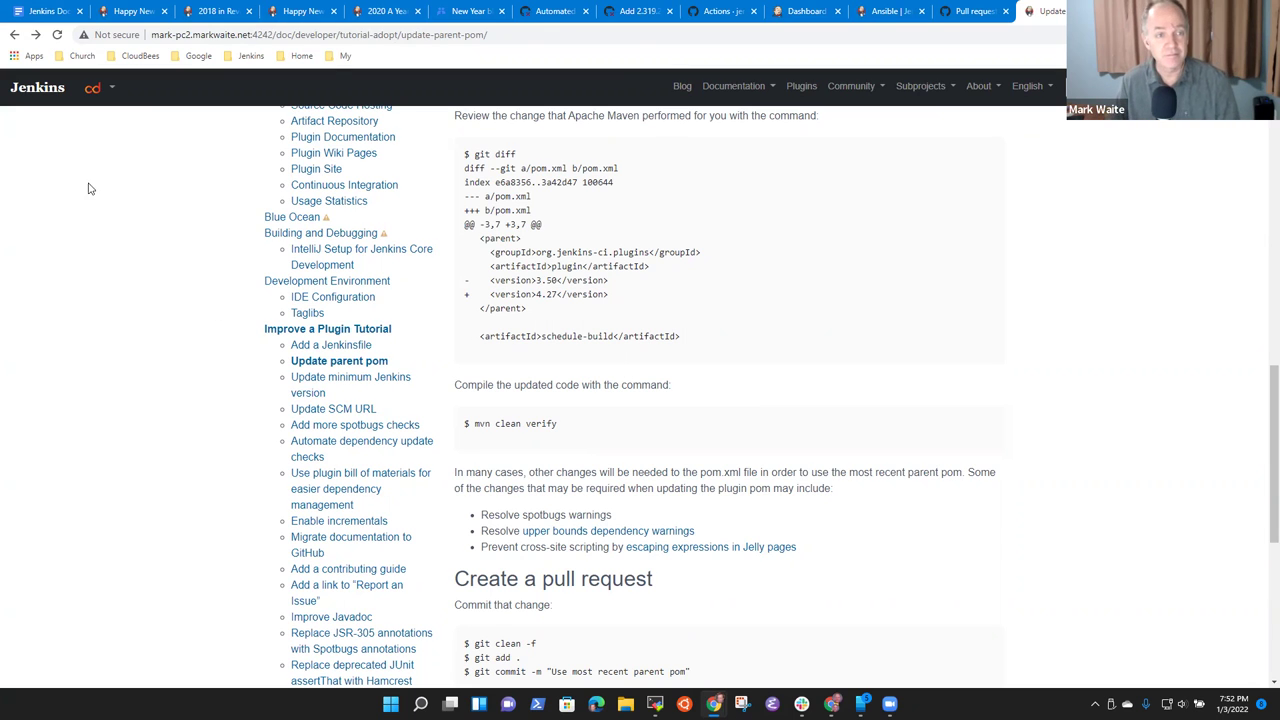
scroll(150, 185, "up", 5)
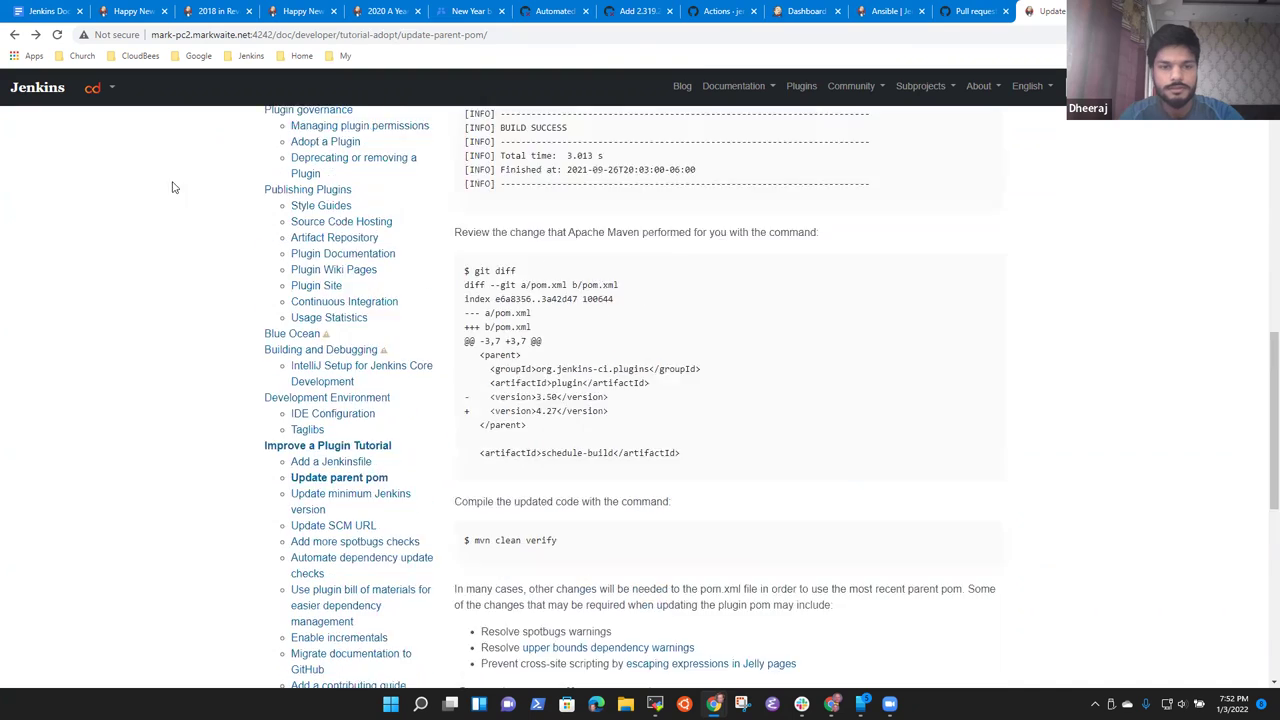
scroll(357, 204, "up", 5)
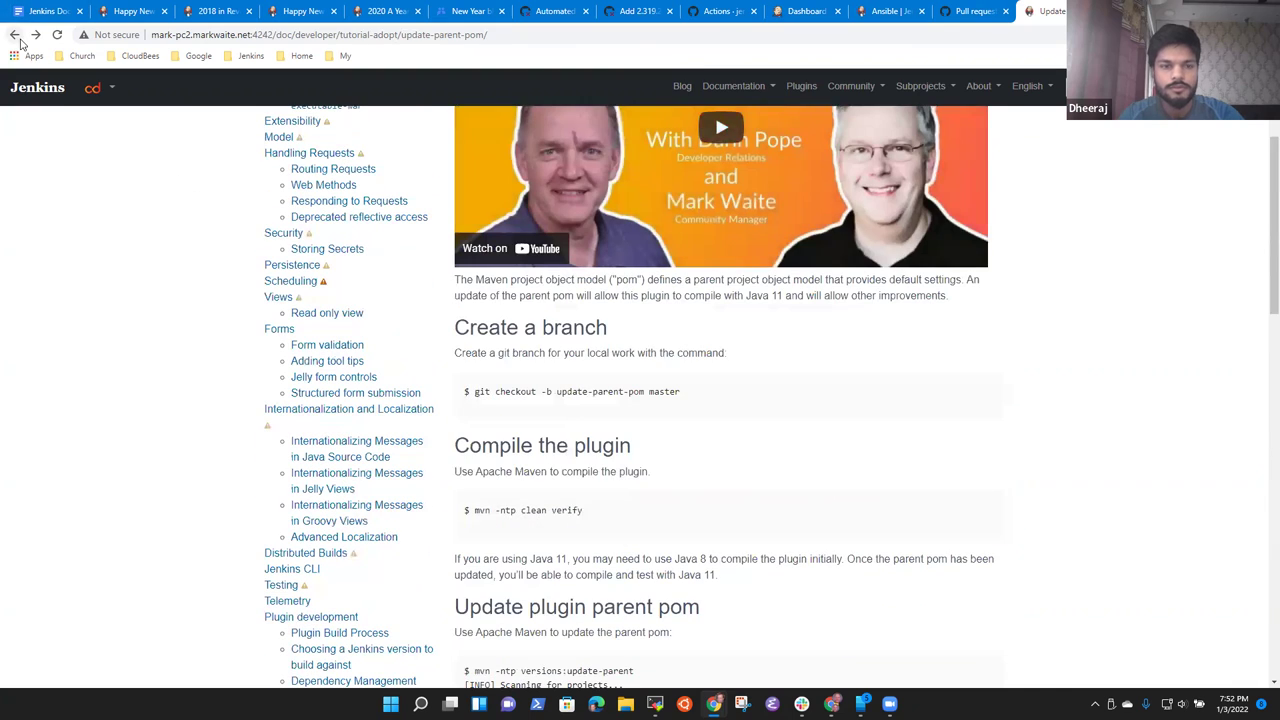
- Skim the tutorial's Update minimum Jenkins version section, selecting its version placeholder, then return
left_click(14, 34)
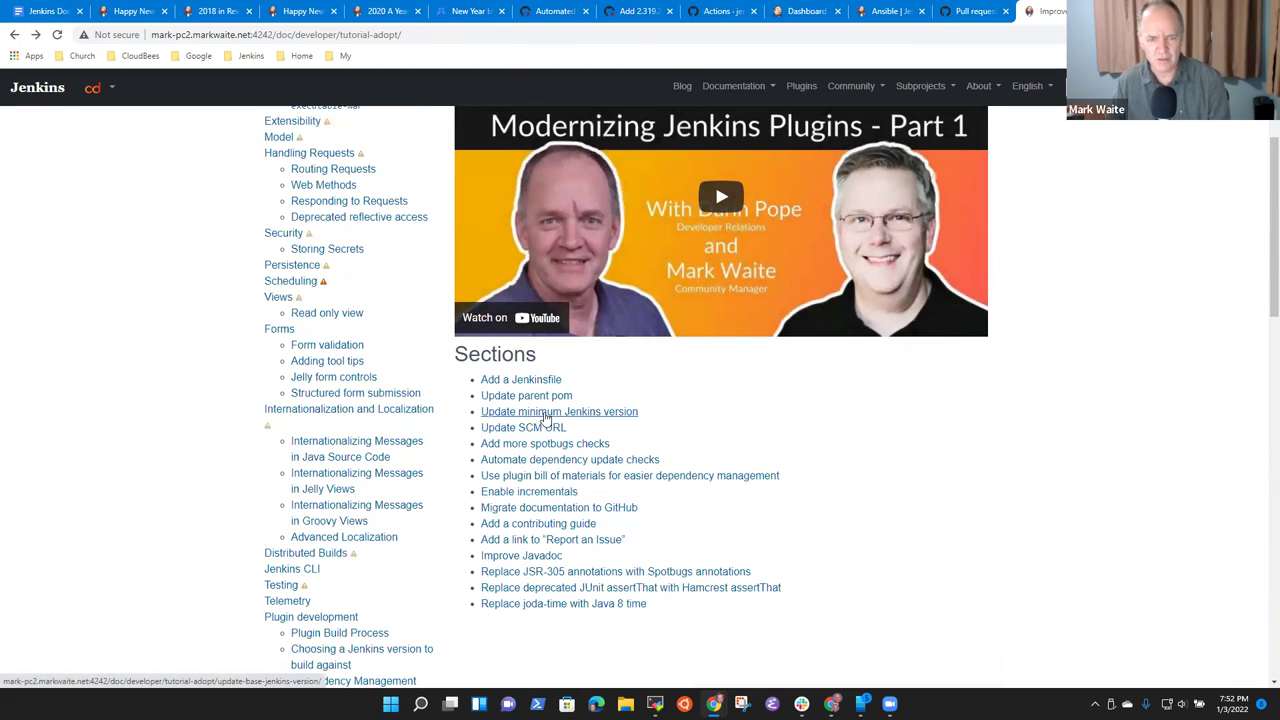
left_click(548, 413)
scroll(715, 468, "down", 8)
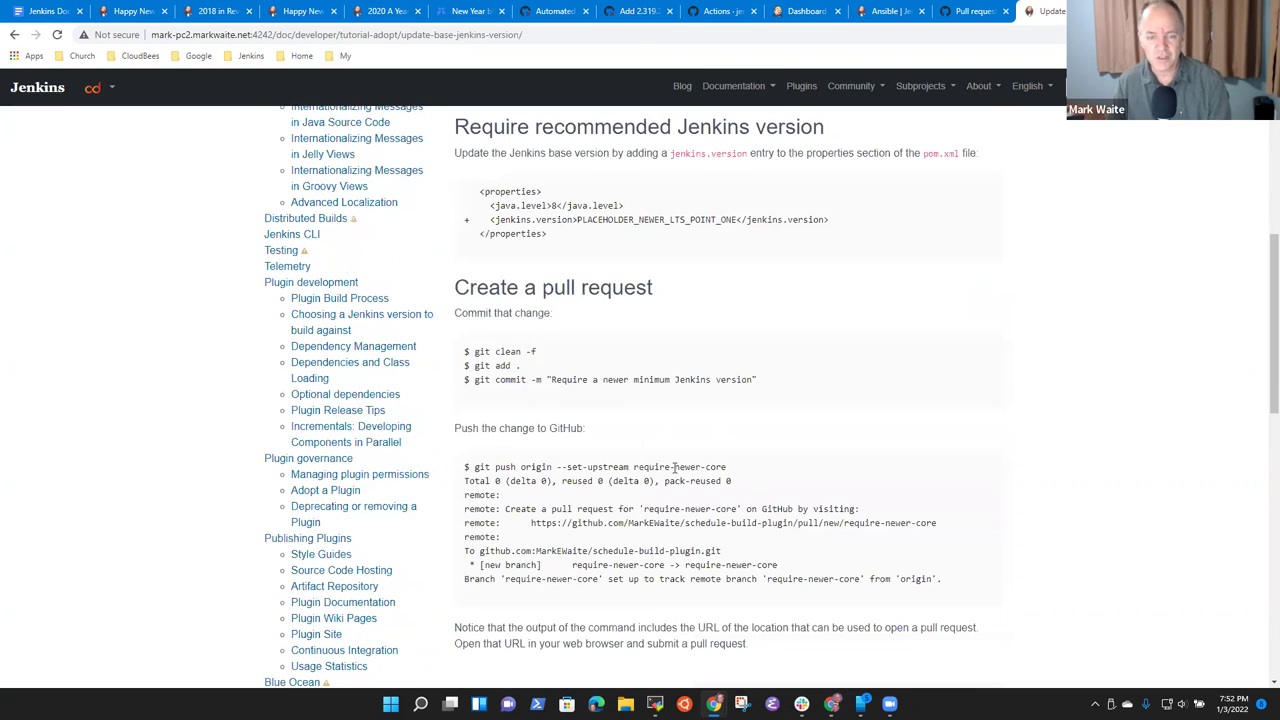
scroll(610, 355, "up", 3)
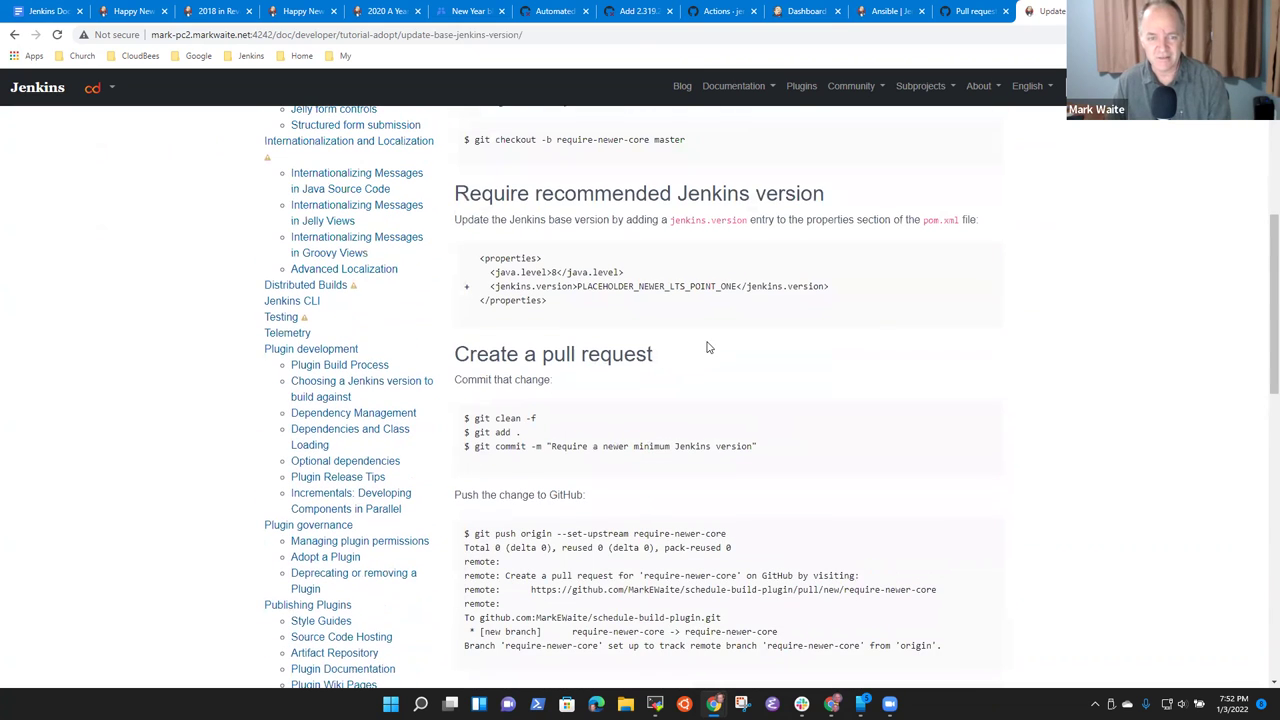
double_click(685, 286)
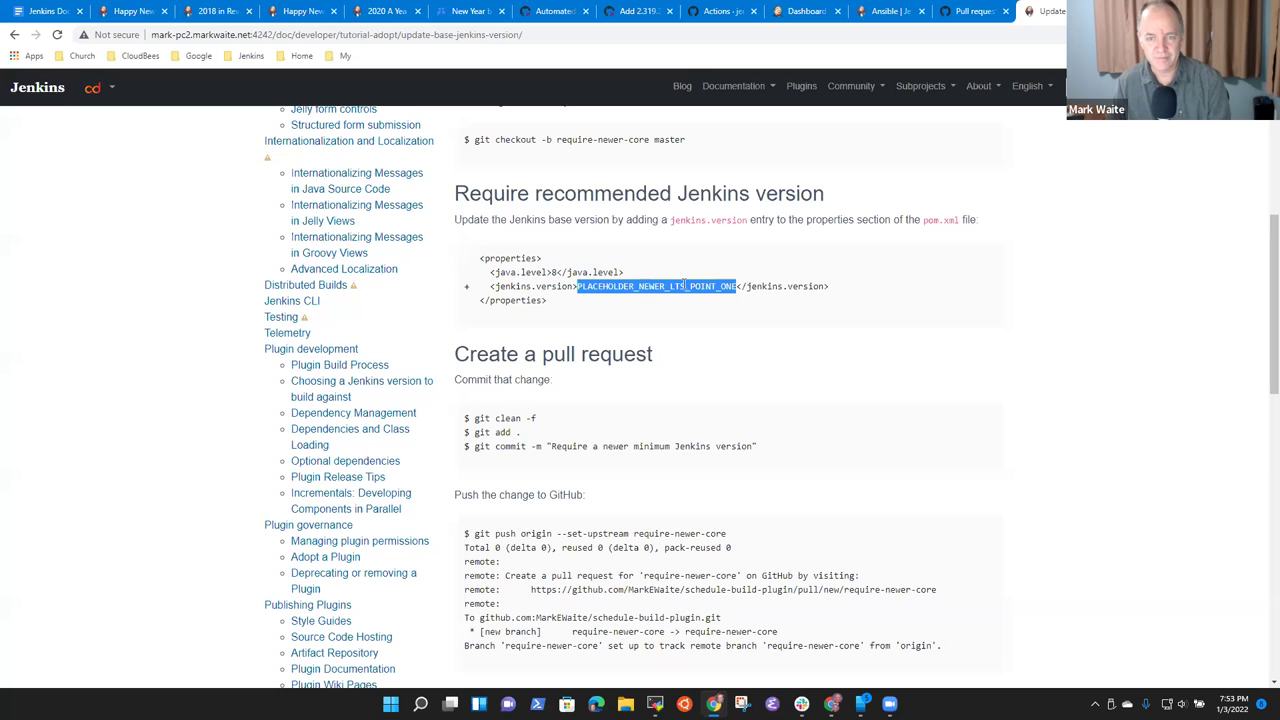
left_click(16, 36)
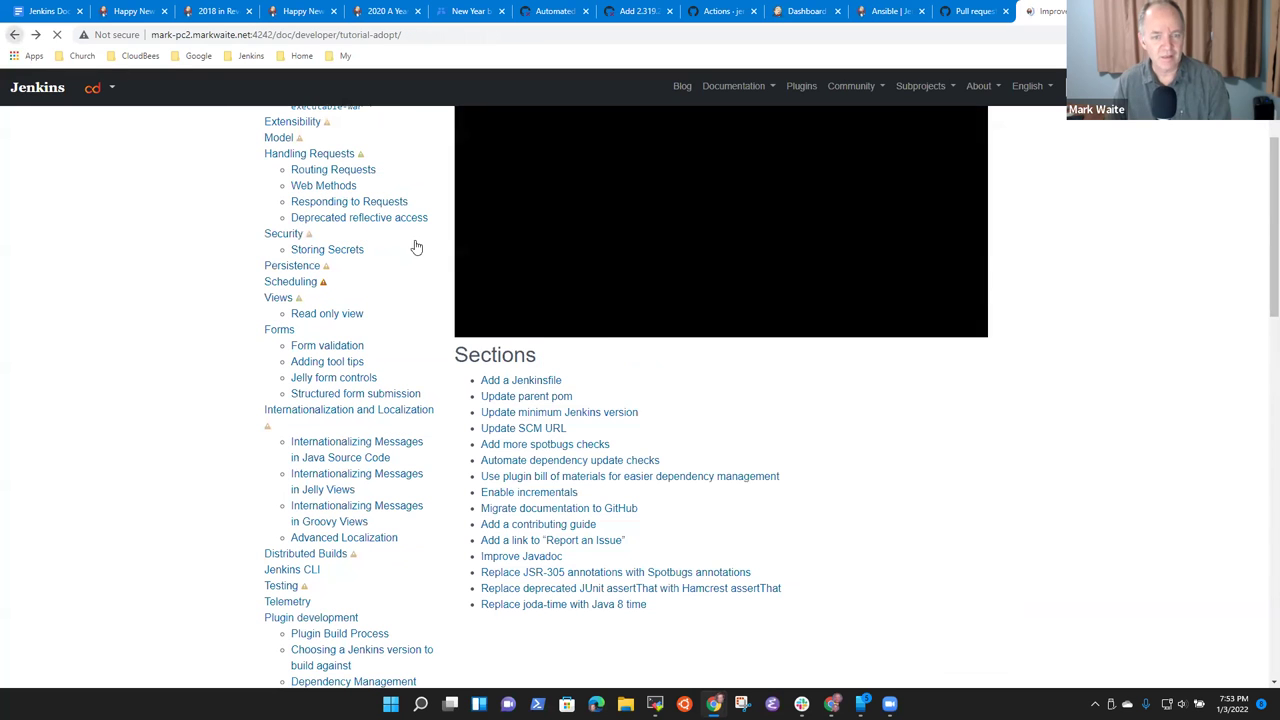
- Skim the Update SCM URL and Add more spotbugs checks sections, returning to the section list
left_click(548, 430)
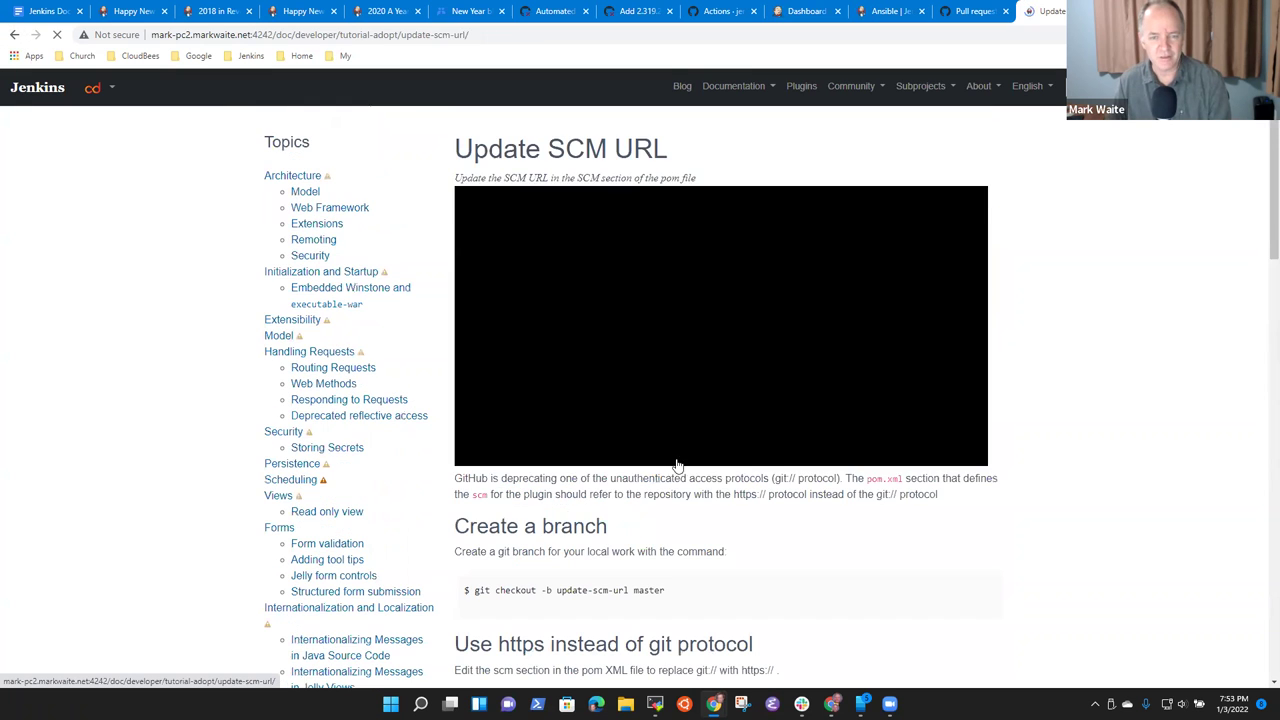
scroll(700, 420, "down", 4)
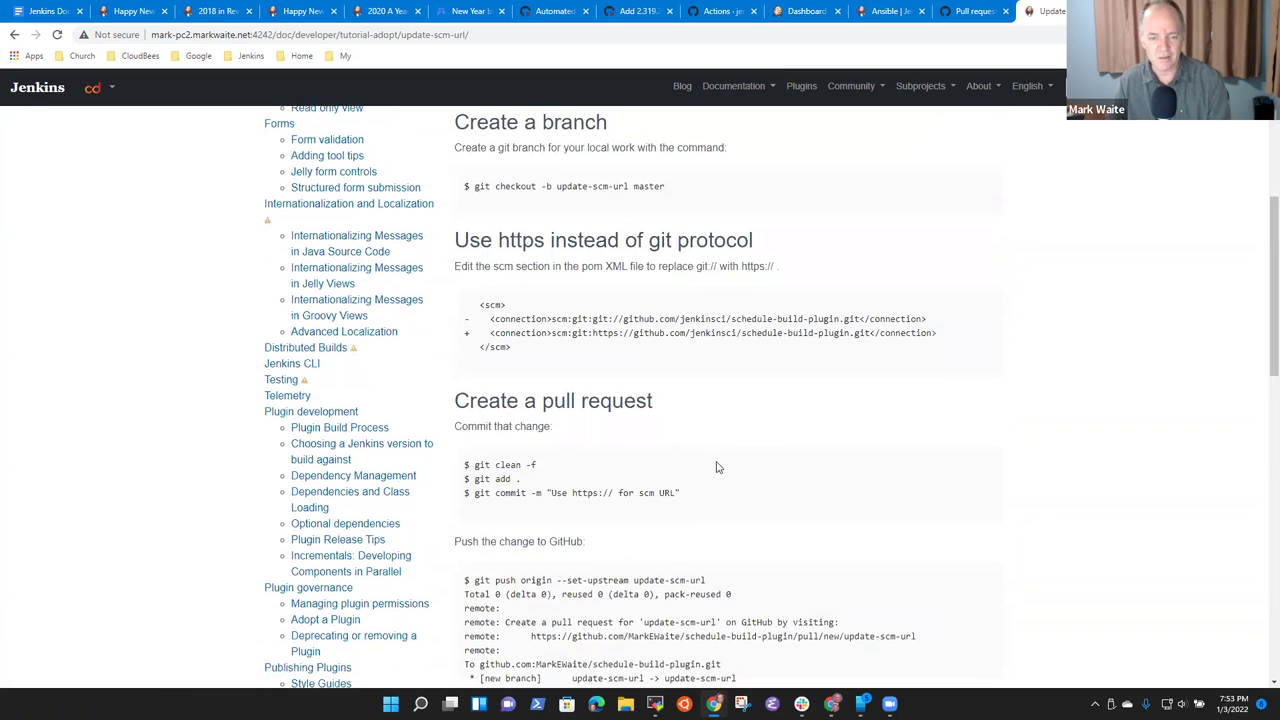
scroll(728, 451, "up", 1)
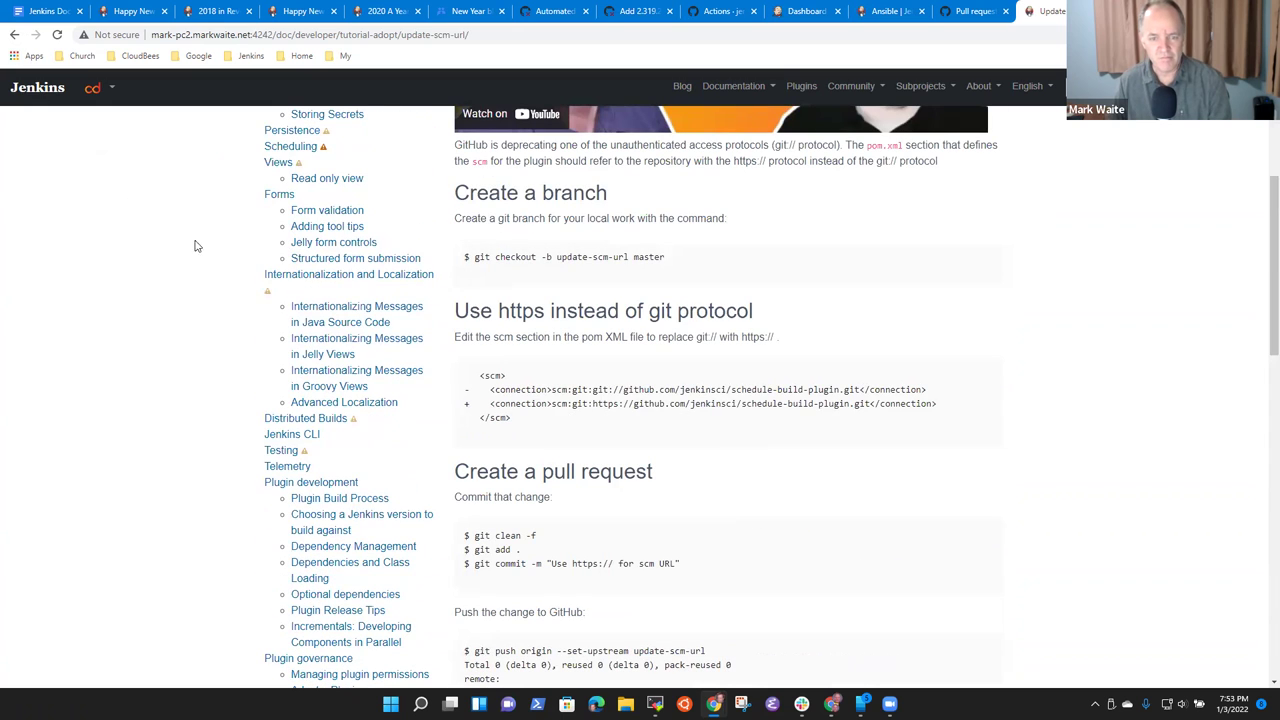
left_click(14, 34)
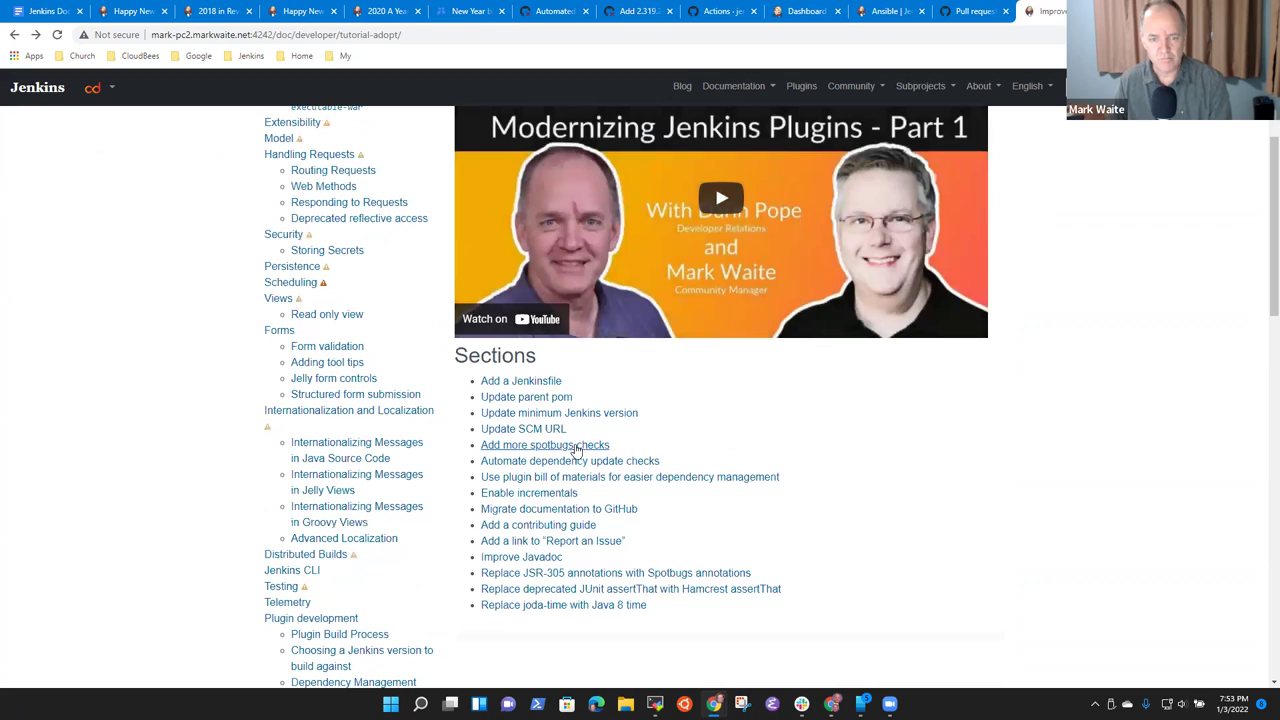
left_click(570, 452)
scroll(605, 447, "down", 1)
scroll(605, 447, "down", 10)
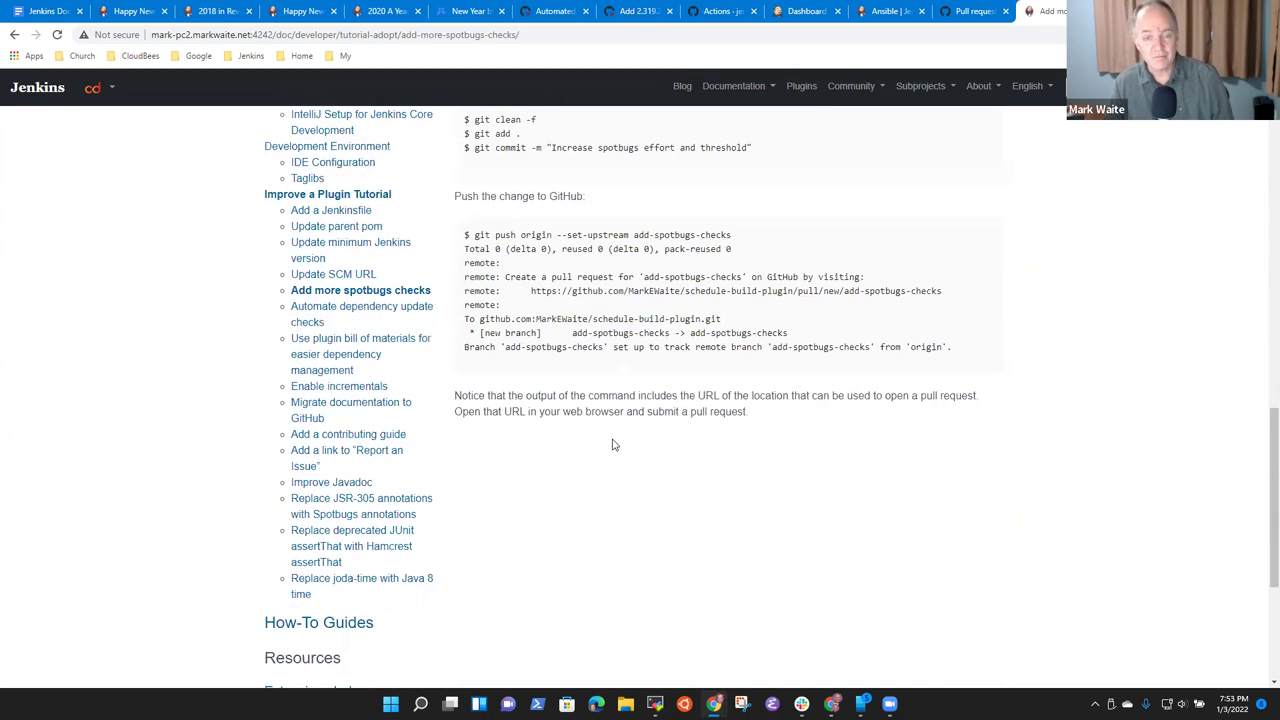
scroll(614, 450, "up", 3)
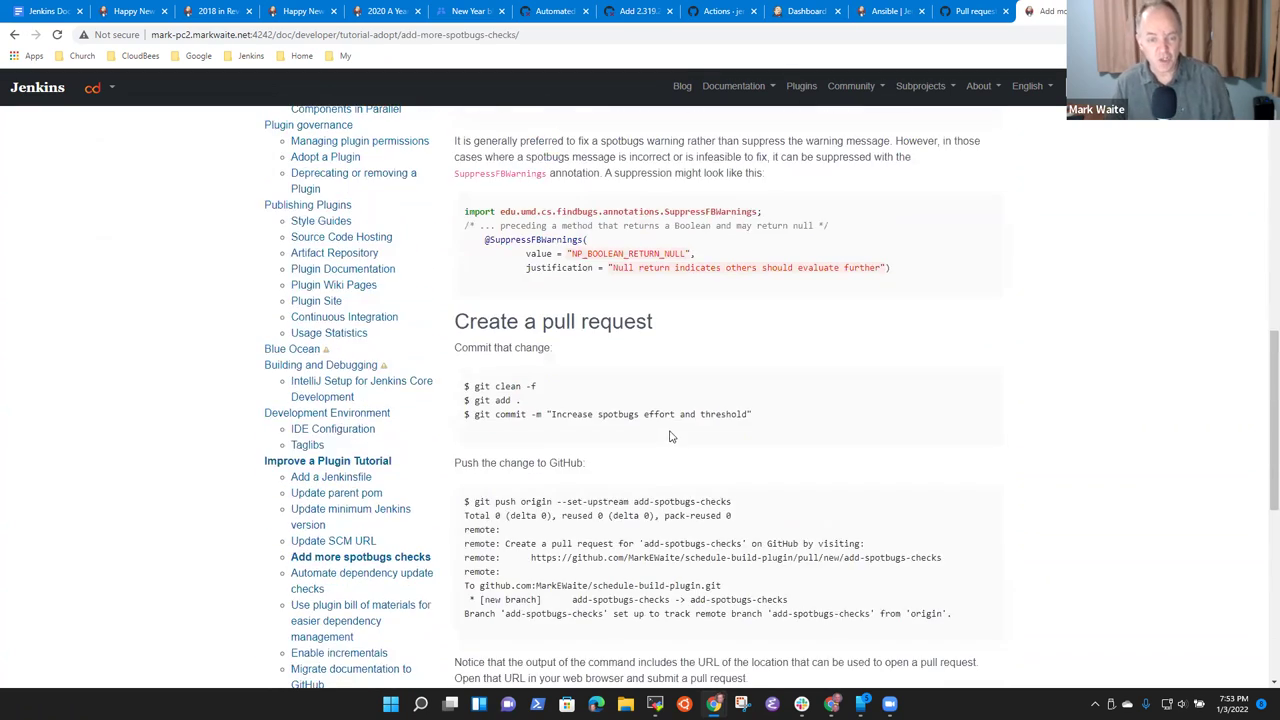
left_click(16, 40)
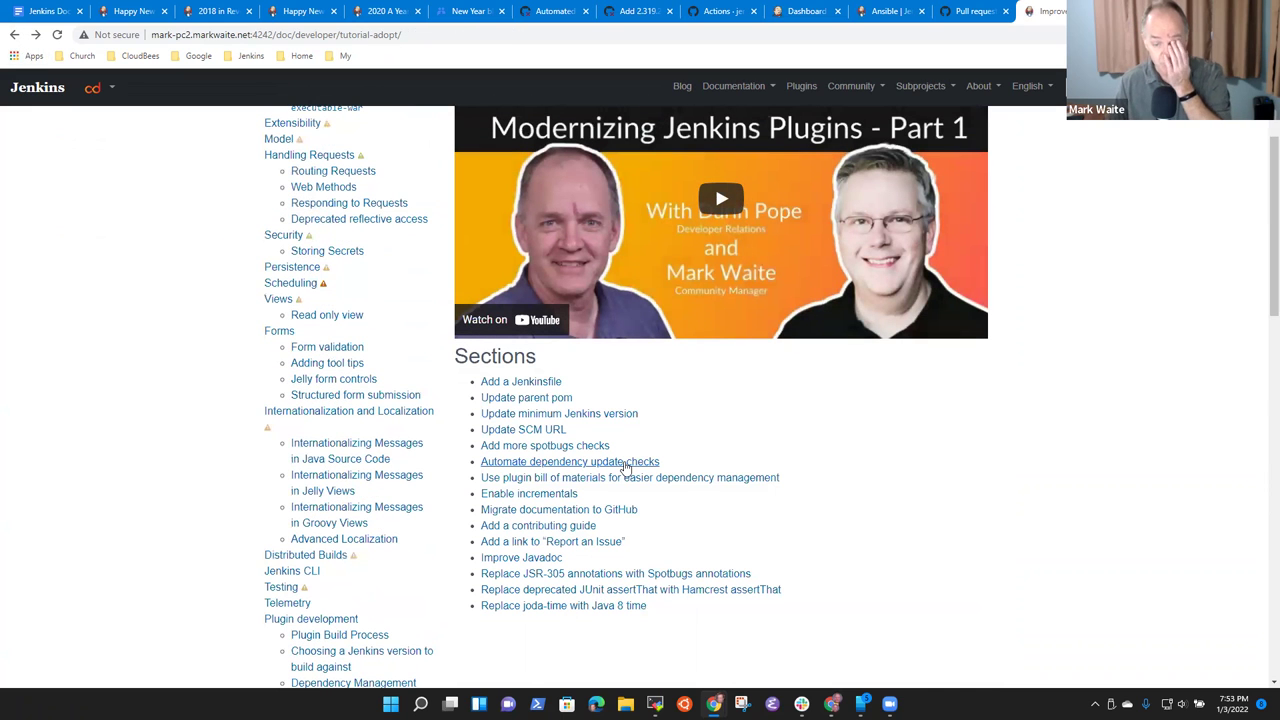
- Open Automate dependency update checks, glance at its Dependabot meetup video, and come back
left_click(624, 465)
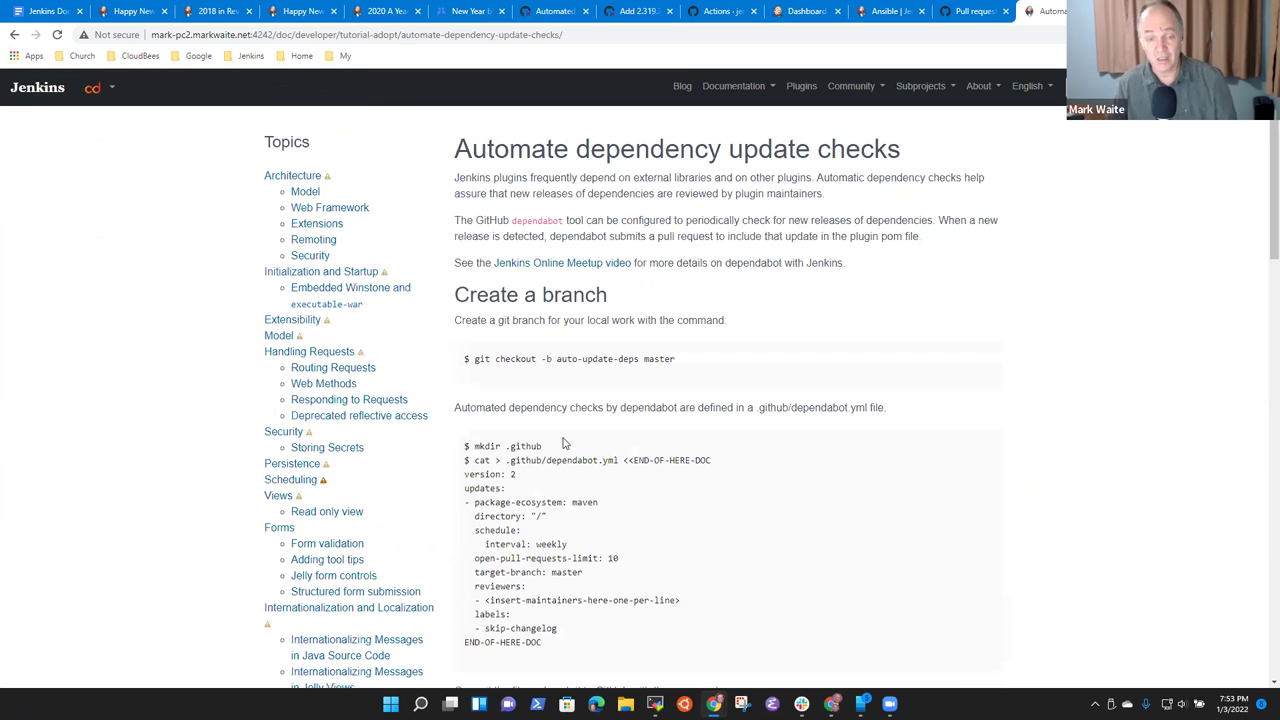
left_click(528, 263)
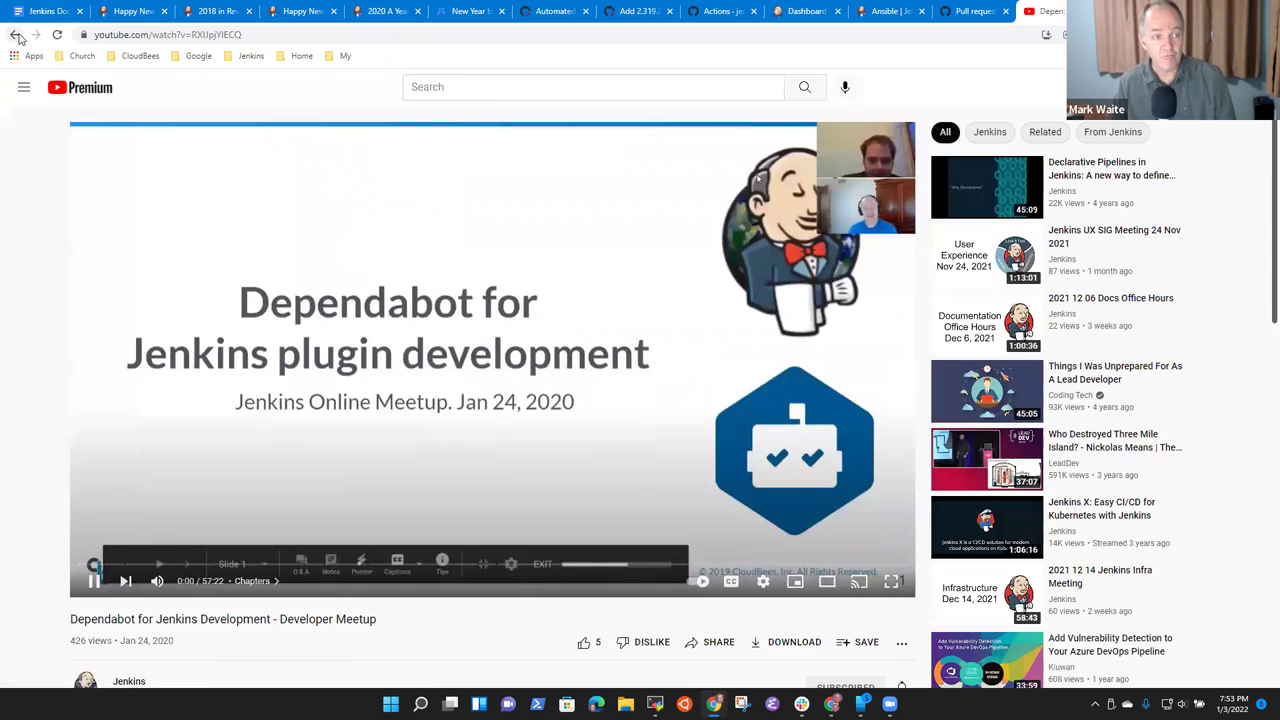
left_click(22, 33)
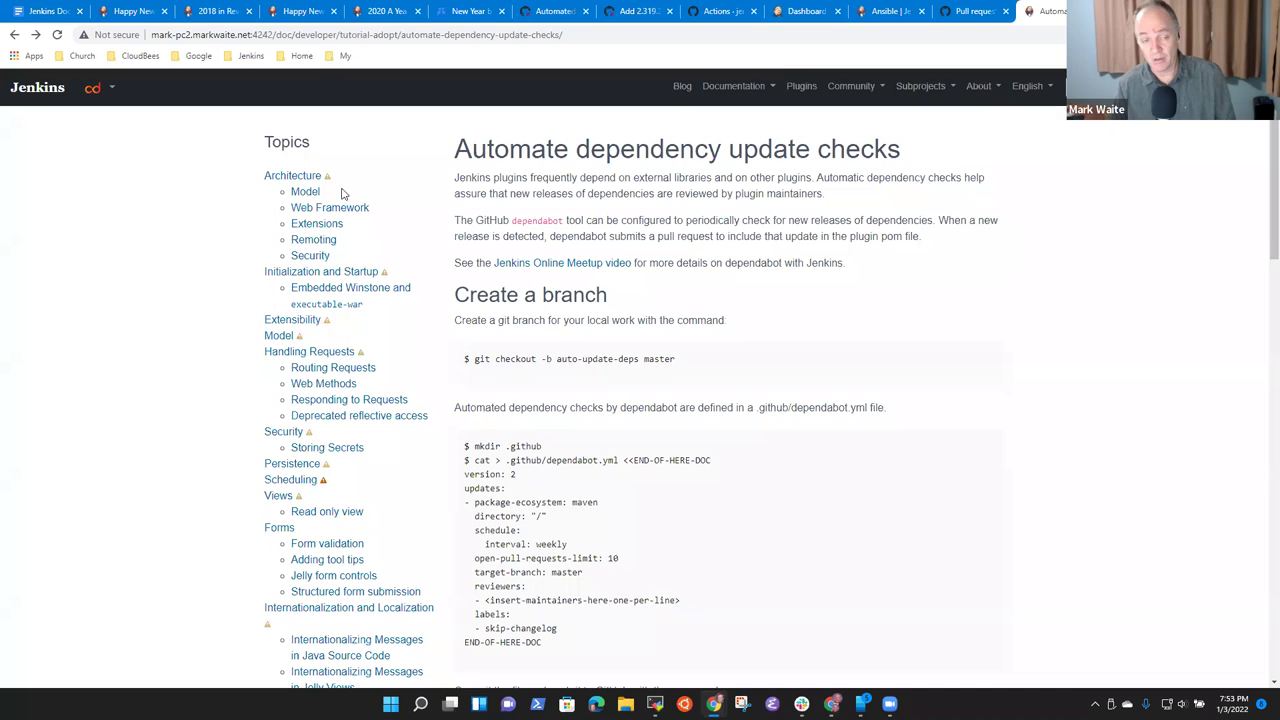
- Close the 2017, 2018 in Review and two 2020 Jenkins year-end blog post tabs
left_click(45, 11)
left_click(125, 11)
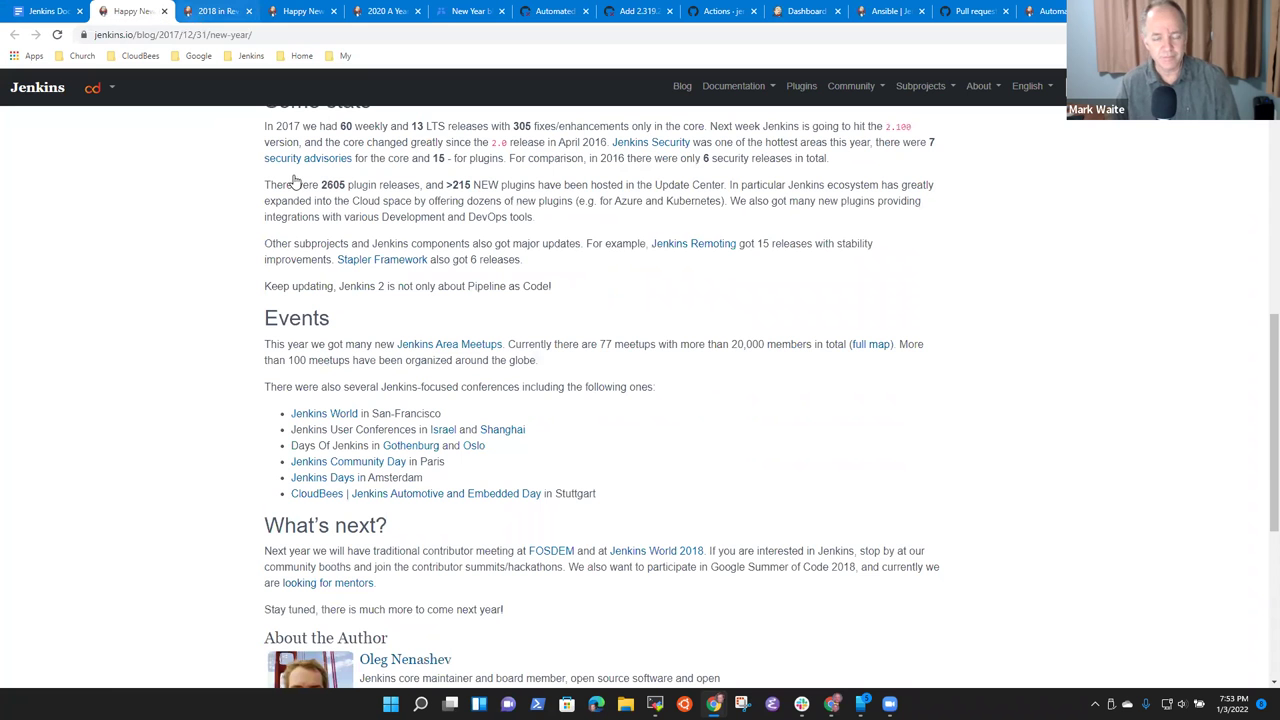
left_click(46, 12)
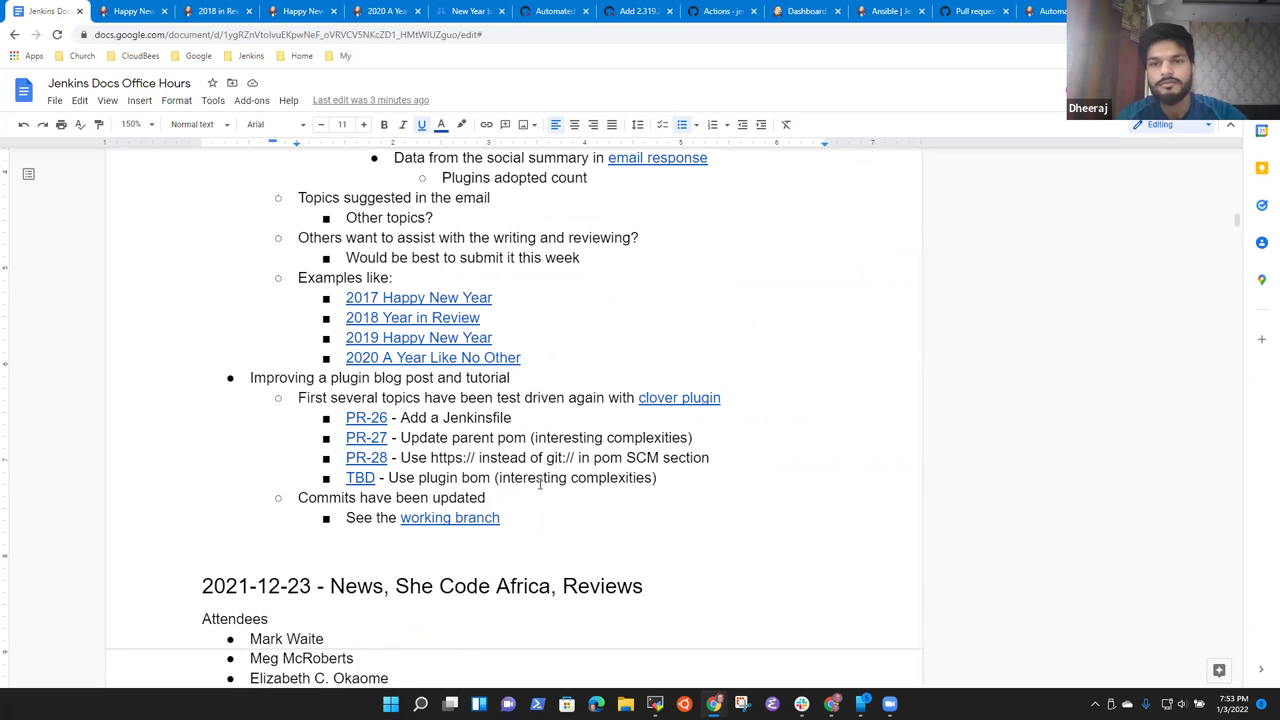
left_click(130, 11)
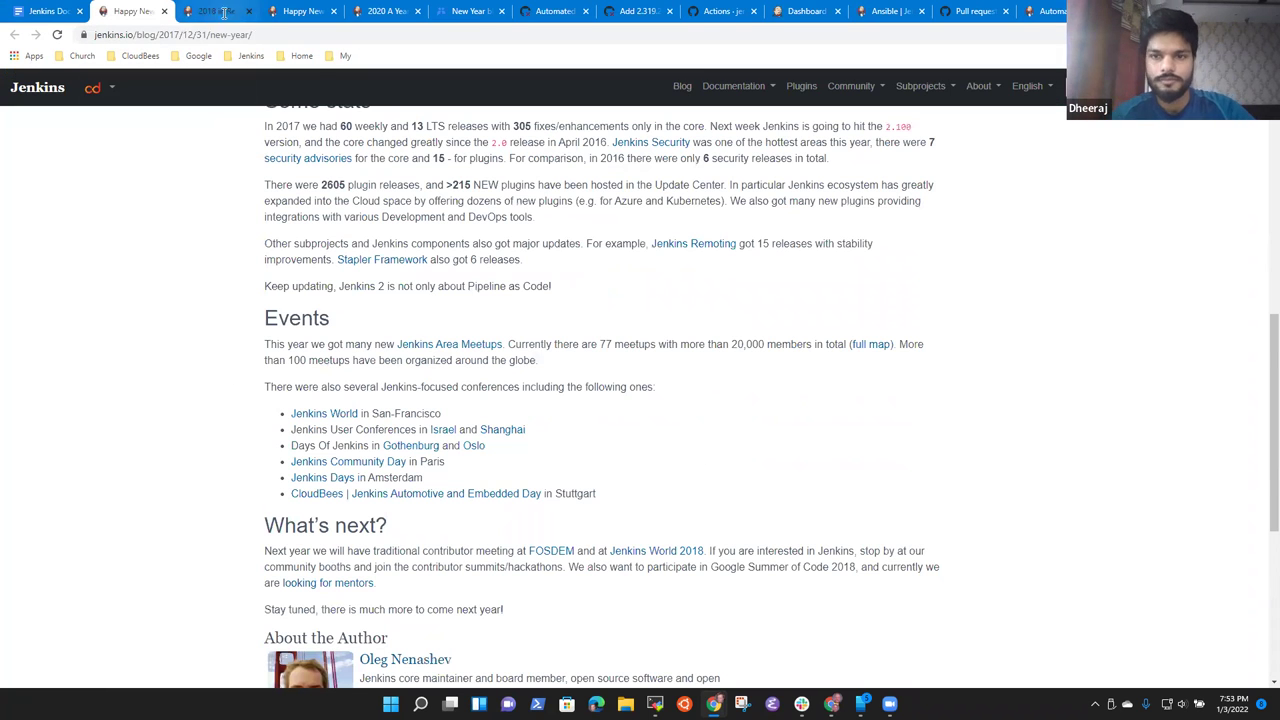
left_click(165, 11)
left_click(165, 11)
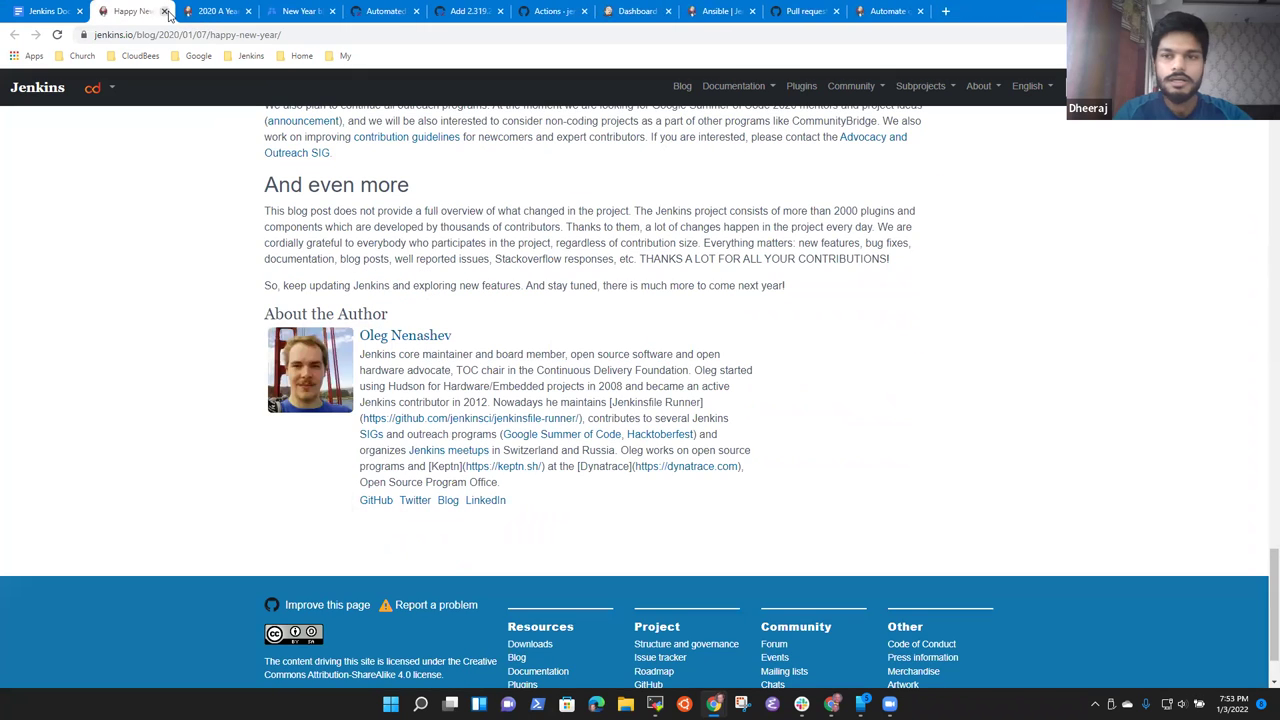
left_click(165, 11)
left_click(165, 11)
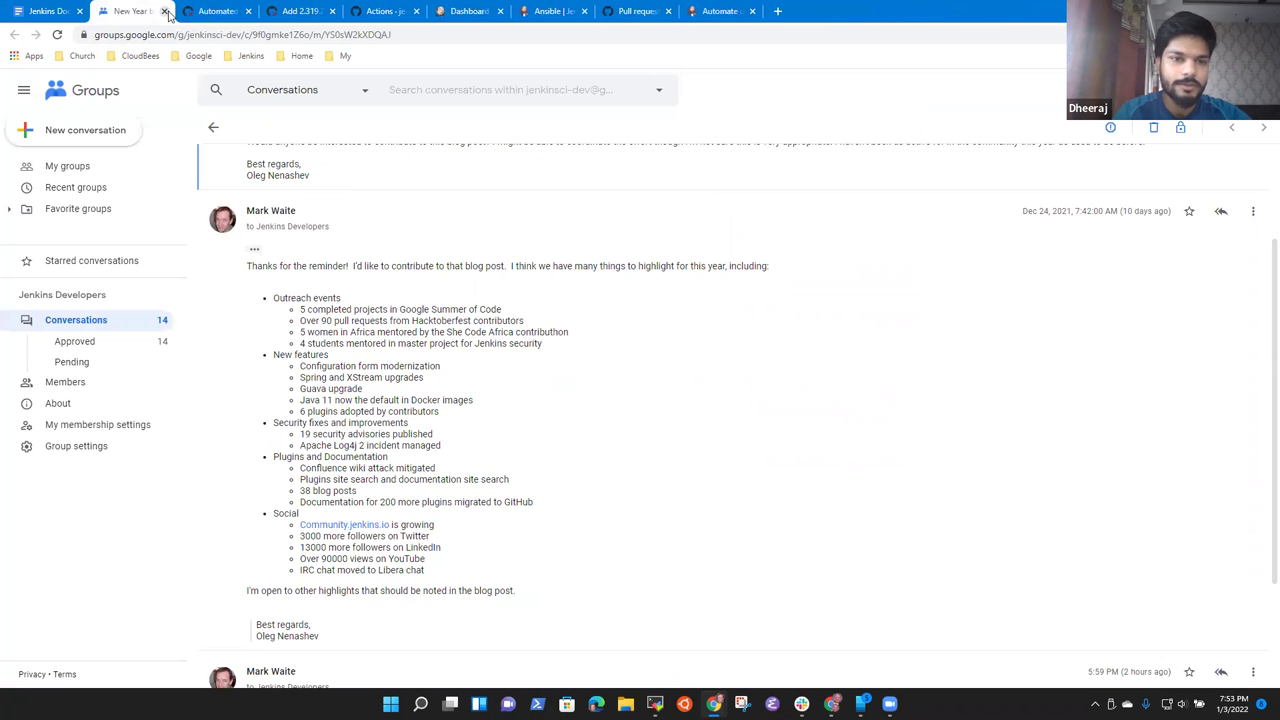
- Review the remaining tabs, ending on the Automate dependency update checks page
left_click(215, 11)
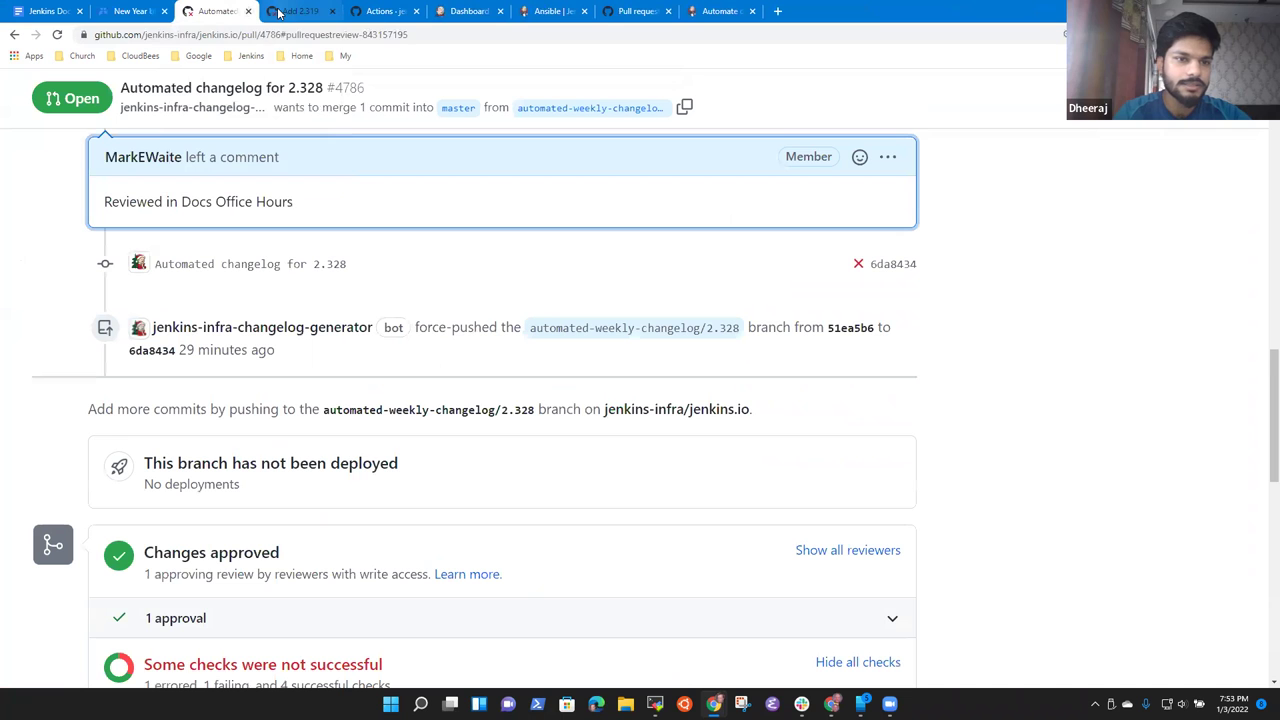
left_click(305, 12)
left_click(358, 12)
left_click(465, 11)
left_click(566, 13)
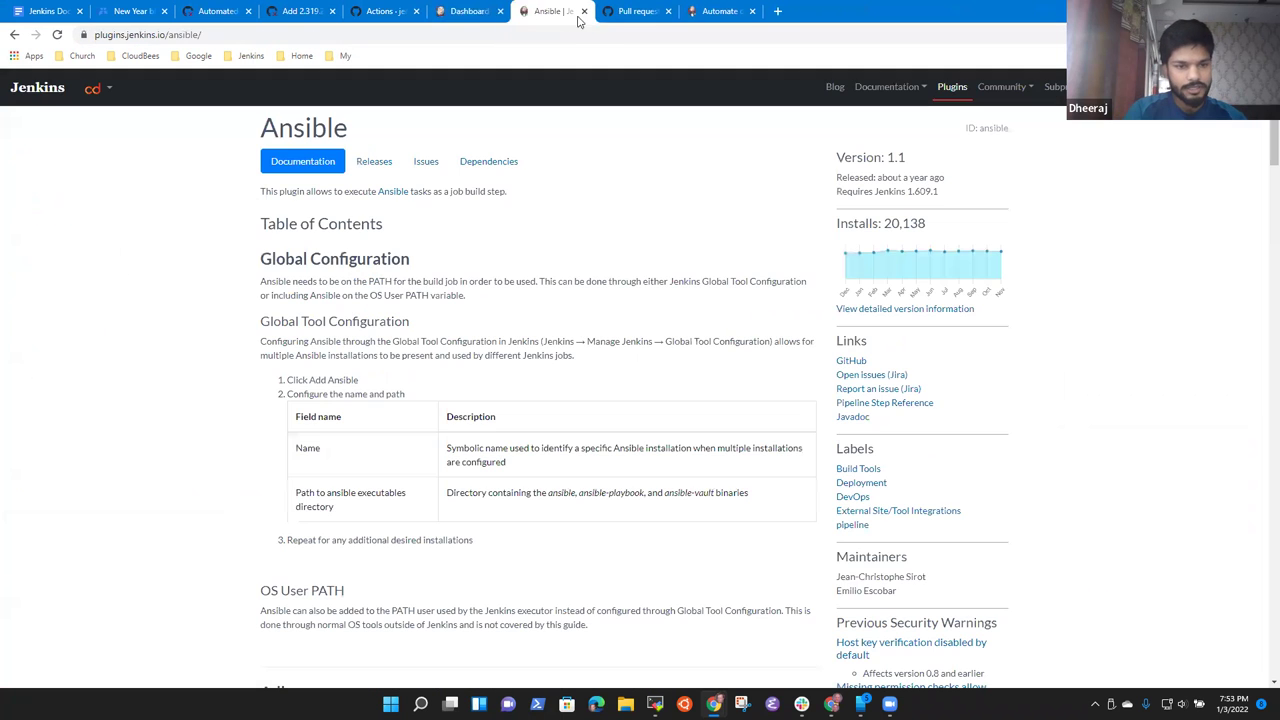
left_click(618, 13)
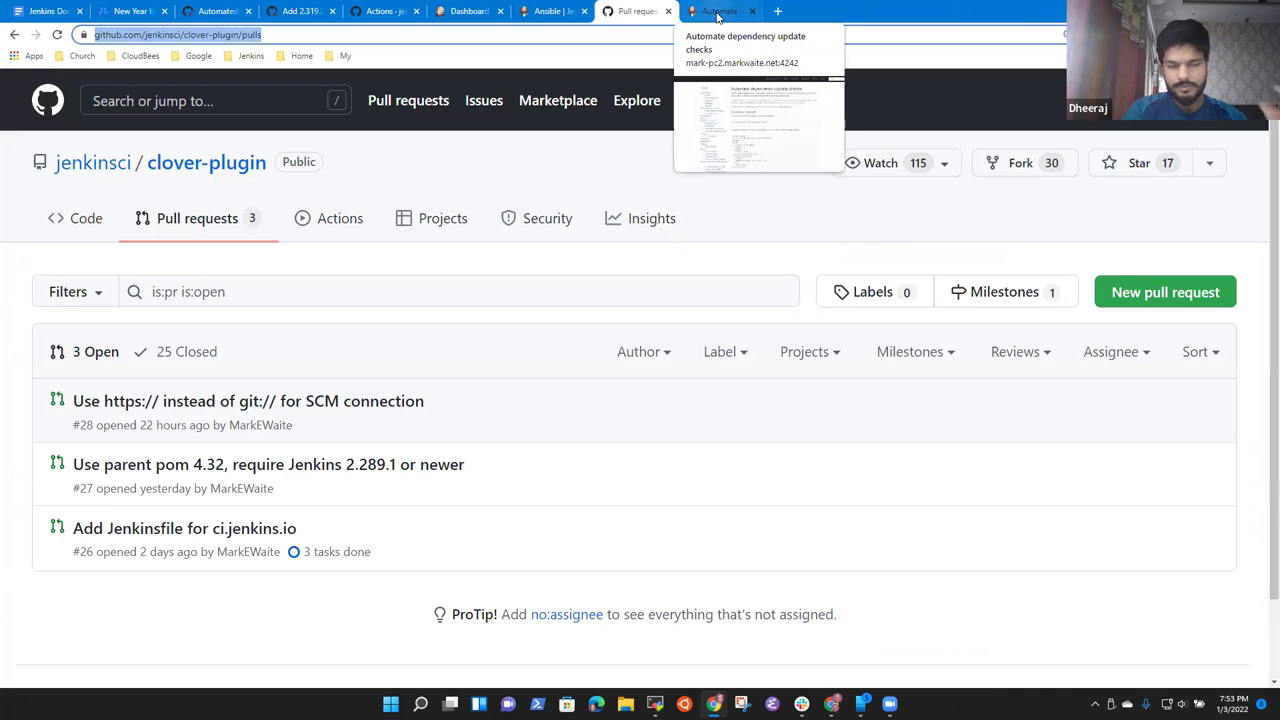
left_click(717, 13)
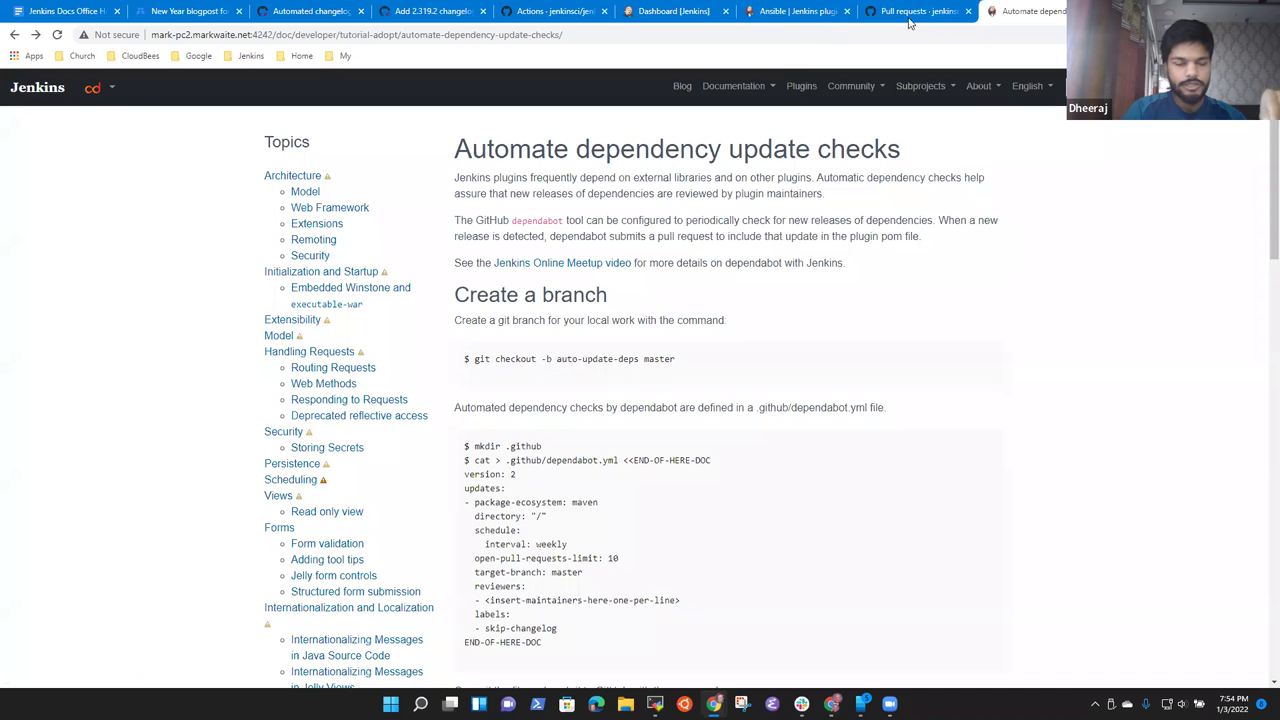
- Open Jira's issue search from the Jenkins bookmarks, then another new tab with the bookmarks folder
key("ctrl+t")
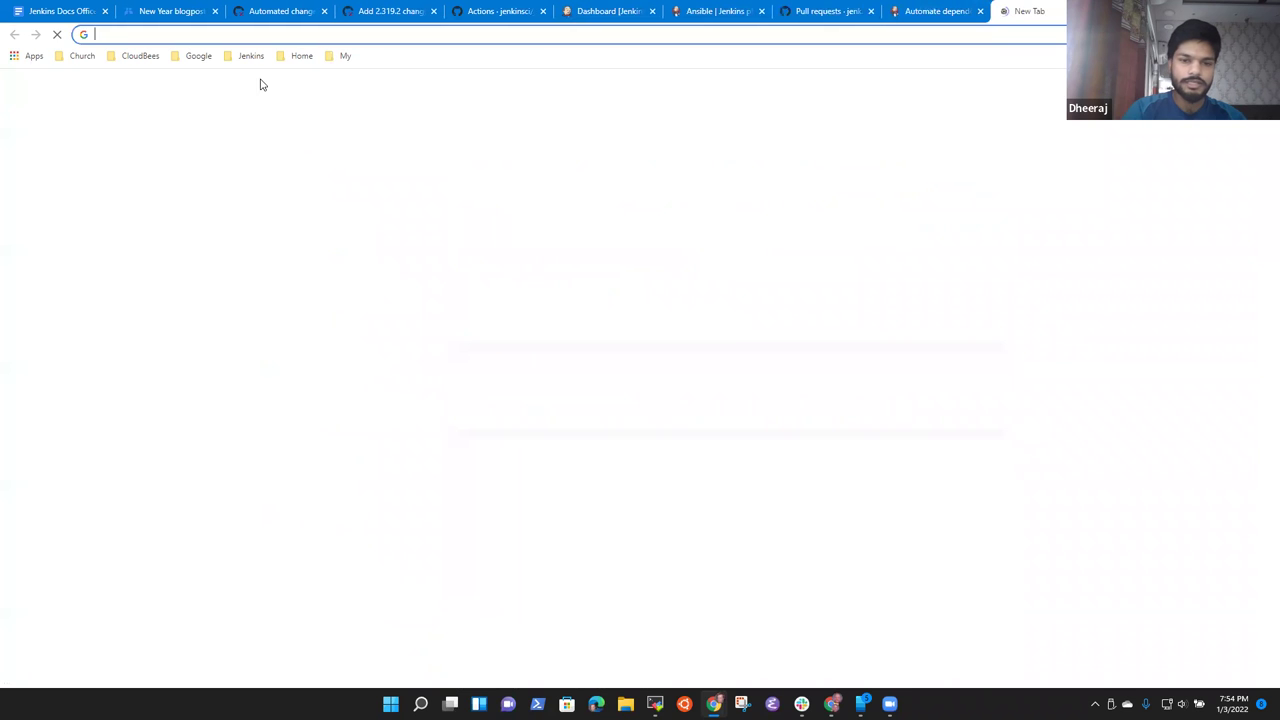
left_click(251, 55)
left_click(269, 231)
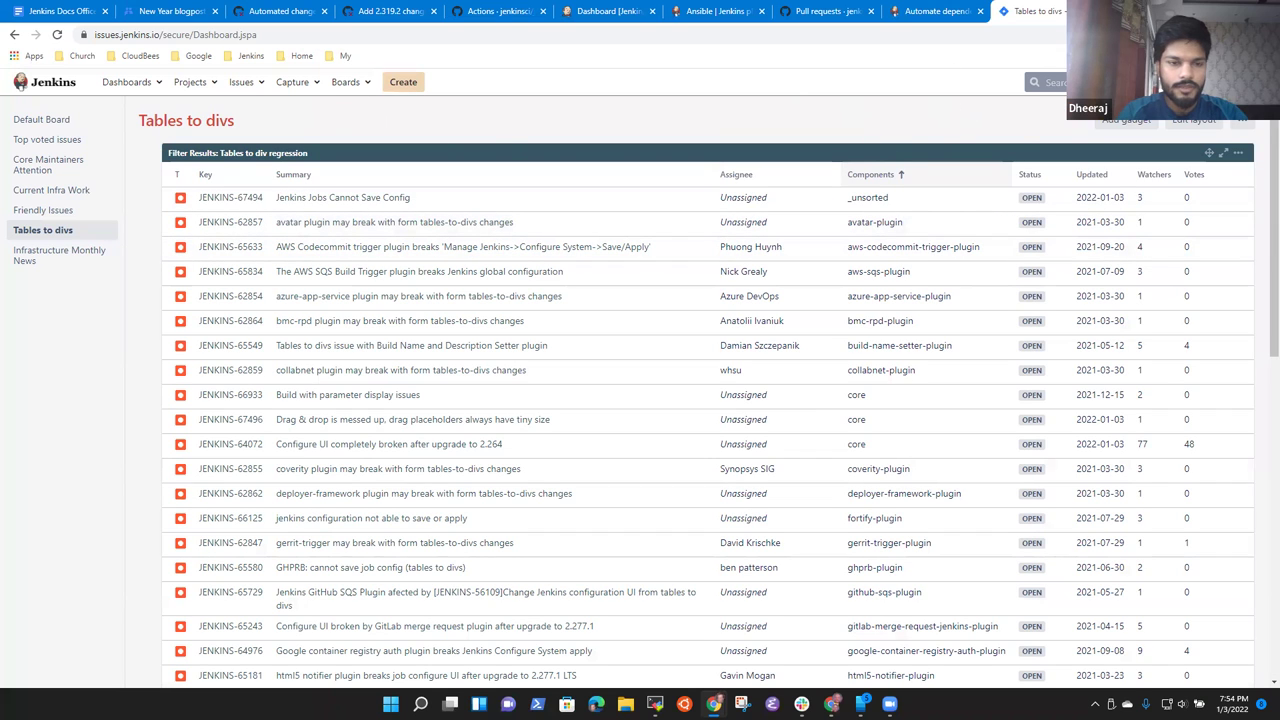
key("/")
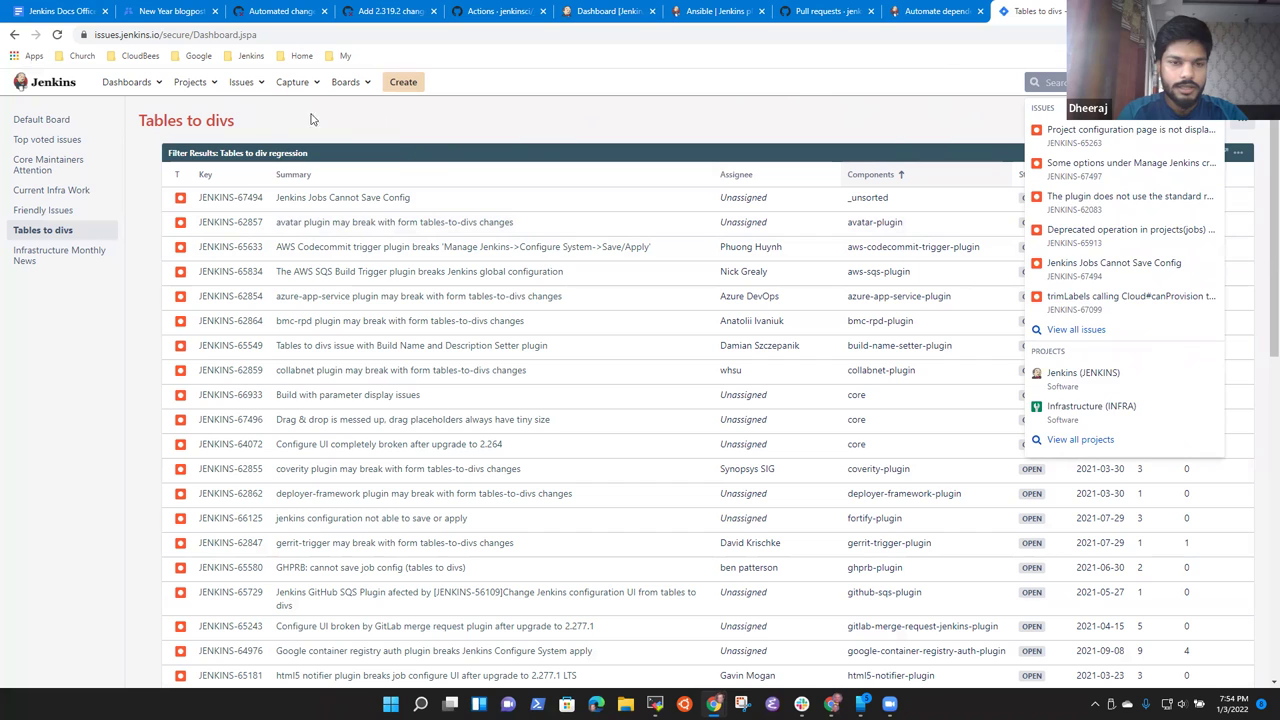
left_click(263, 92)
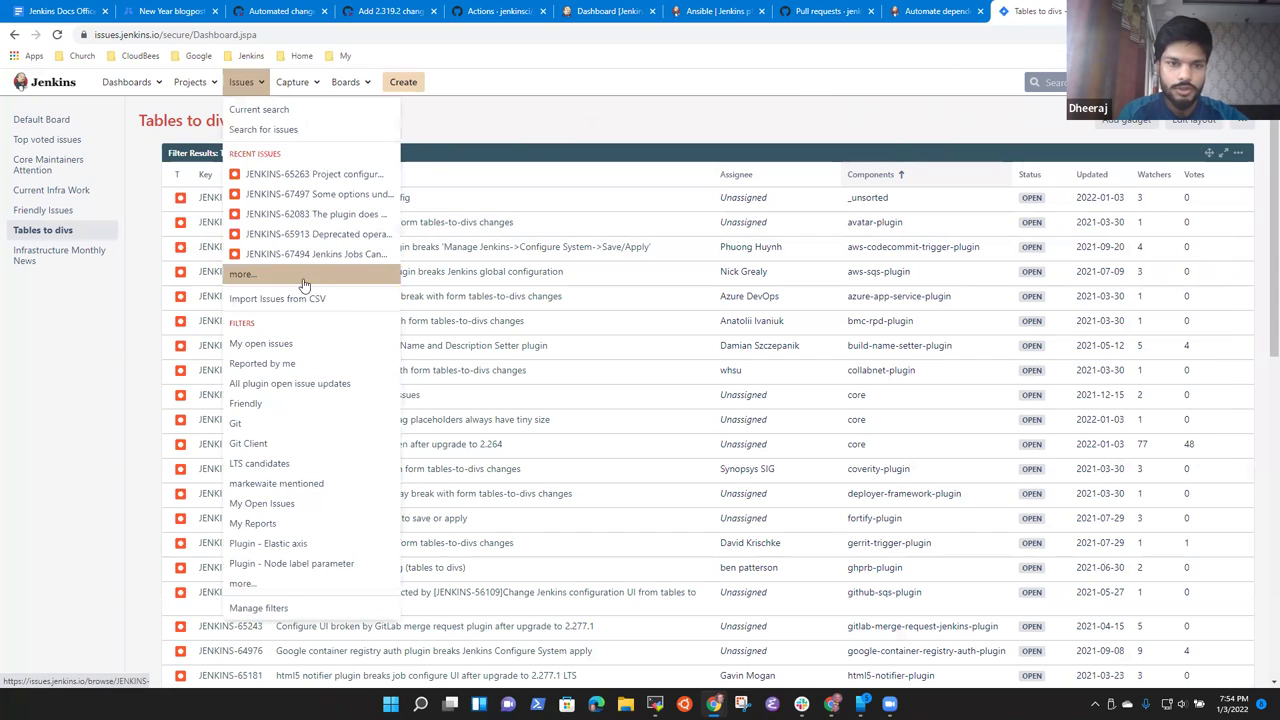
left_click(385, 130)
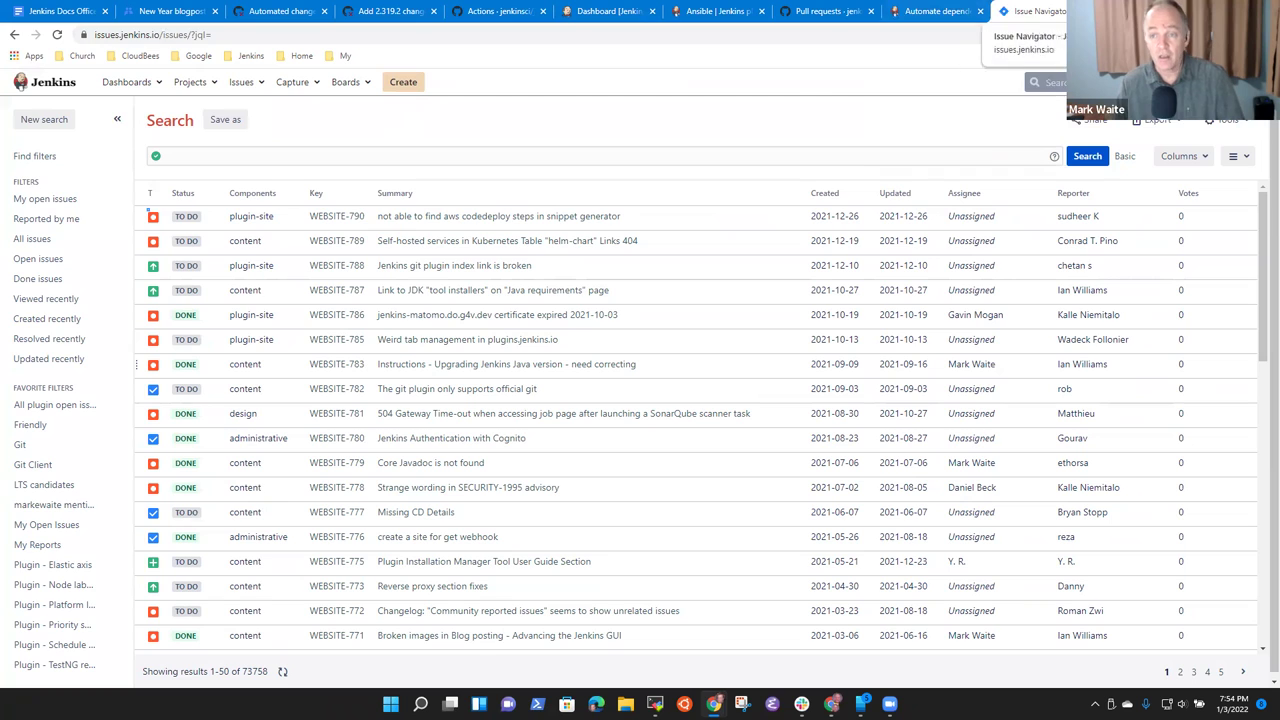
key("ctrl+t")
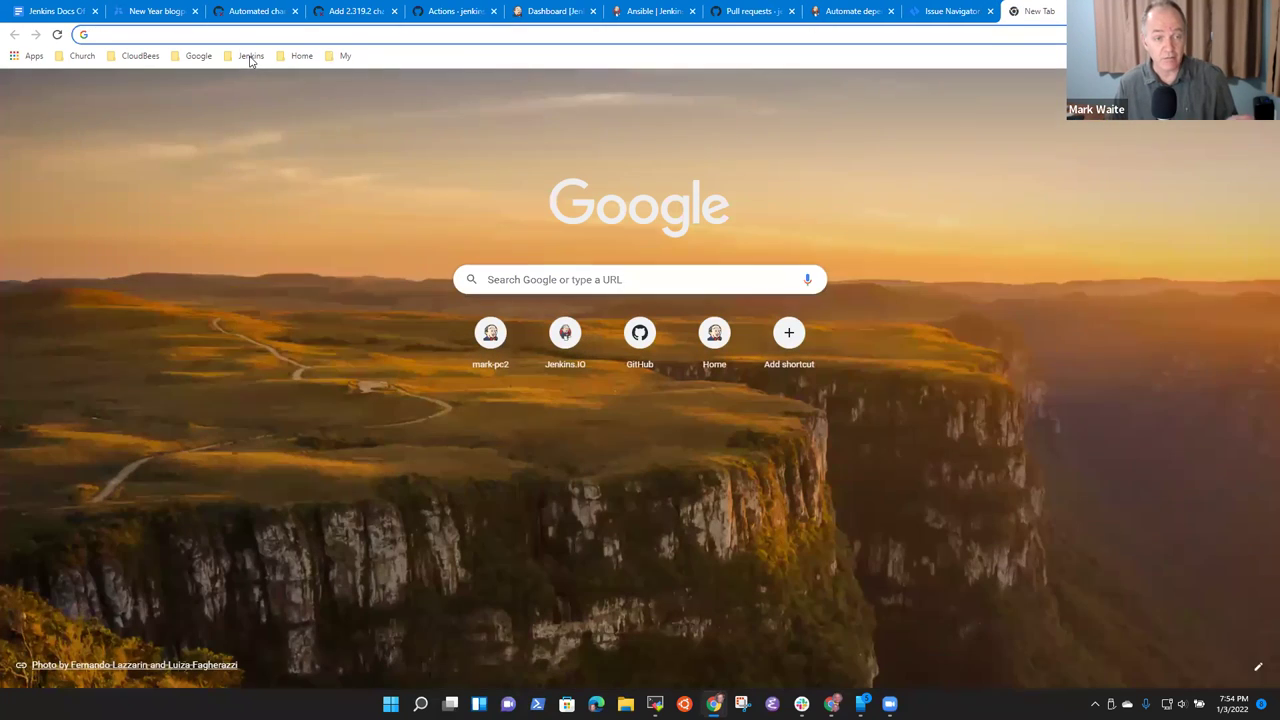
left_click(251, 55)
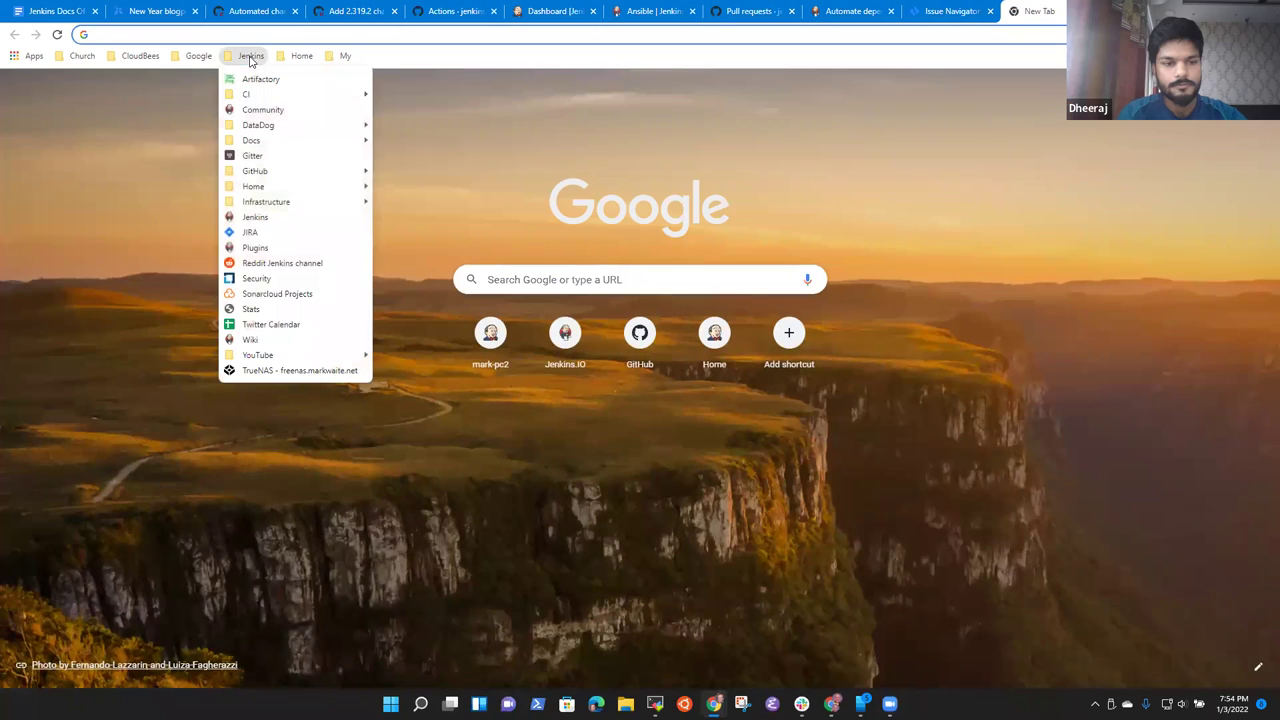
- Navigate jenkins.io Documentation > Developer Guide > How-To Guides to the Jelly form controls article
left_click(270, 217)
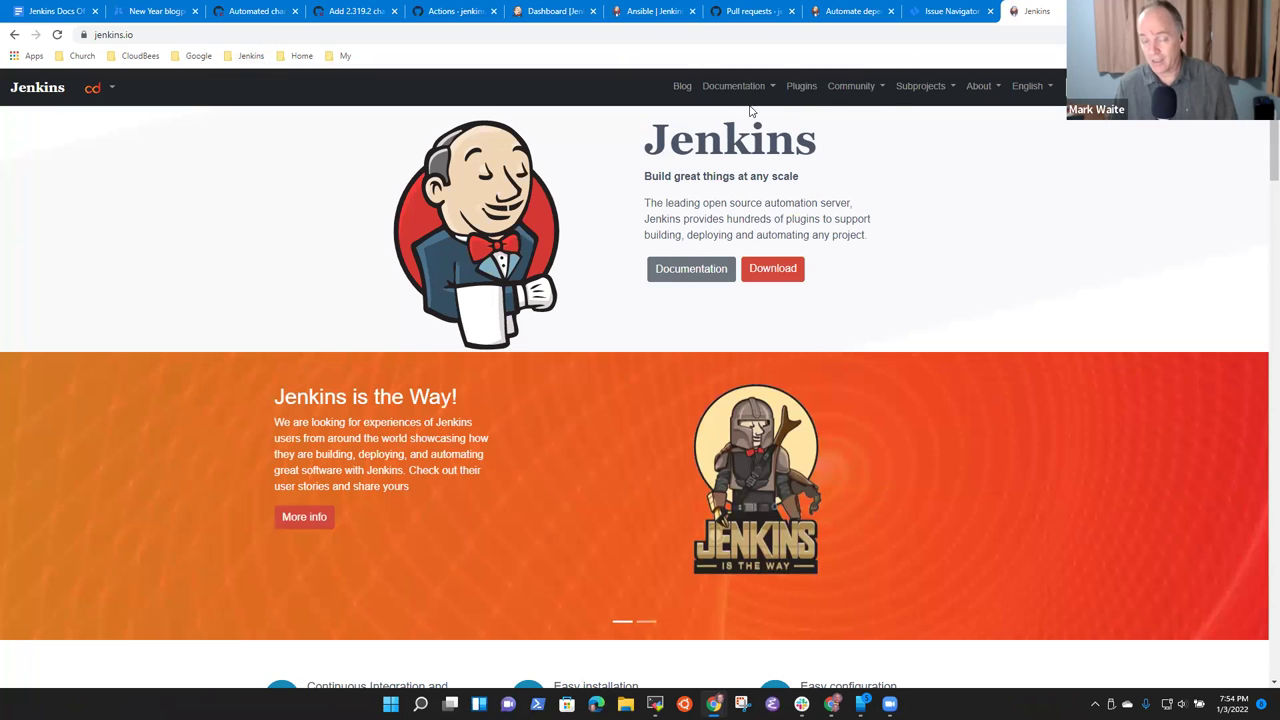
left_click(733, 87)
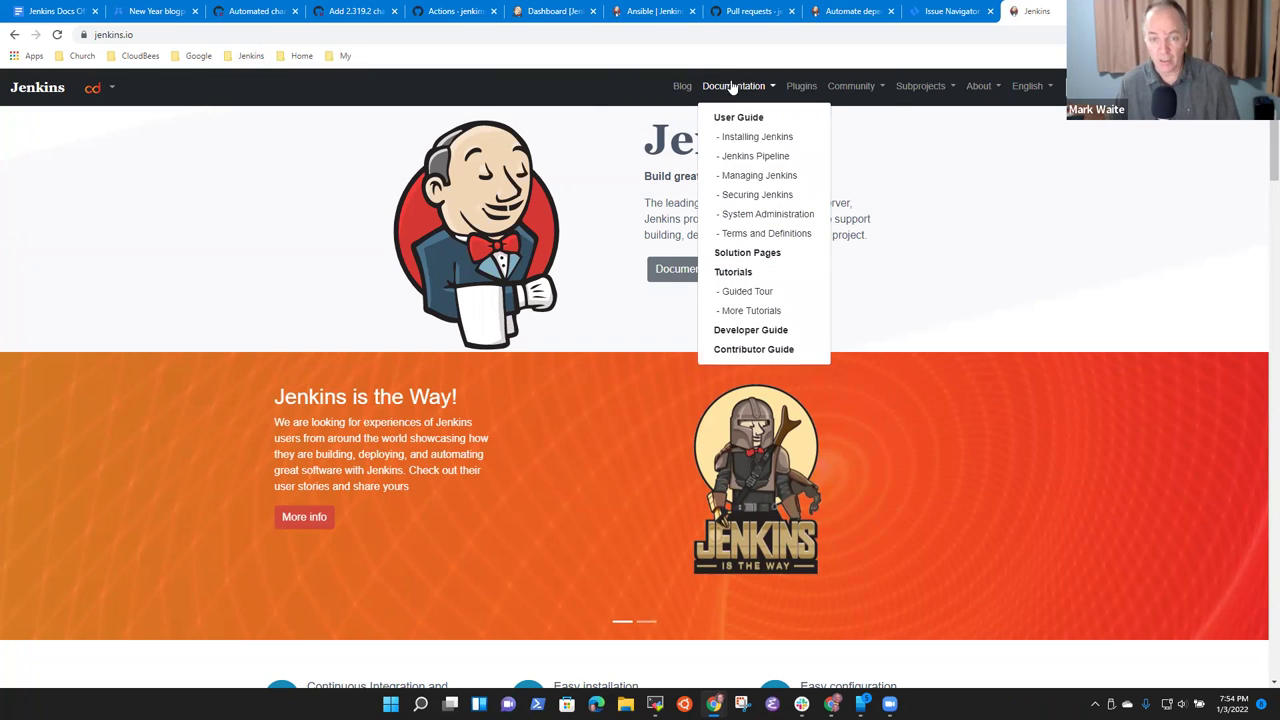
left_click(751, 329)
left_click(730, 268)
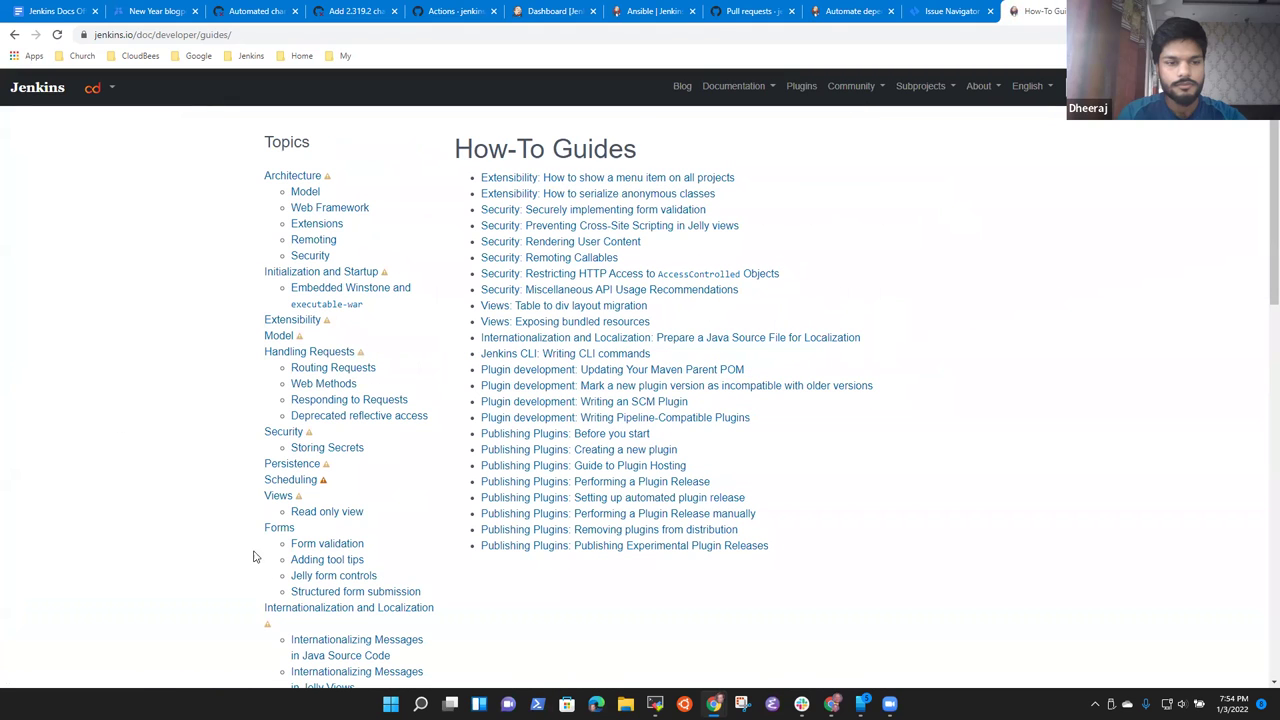
left_click(318, 576)
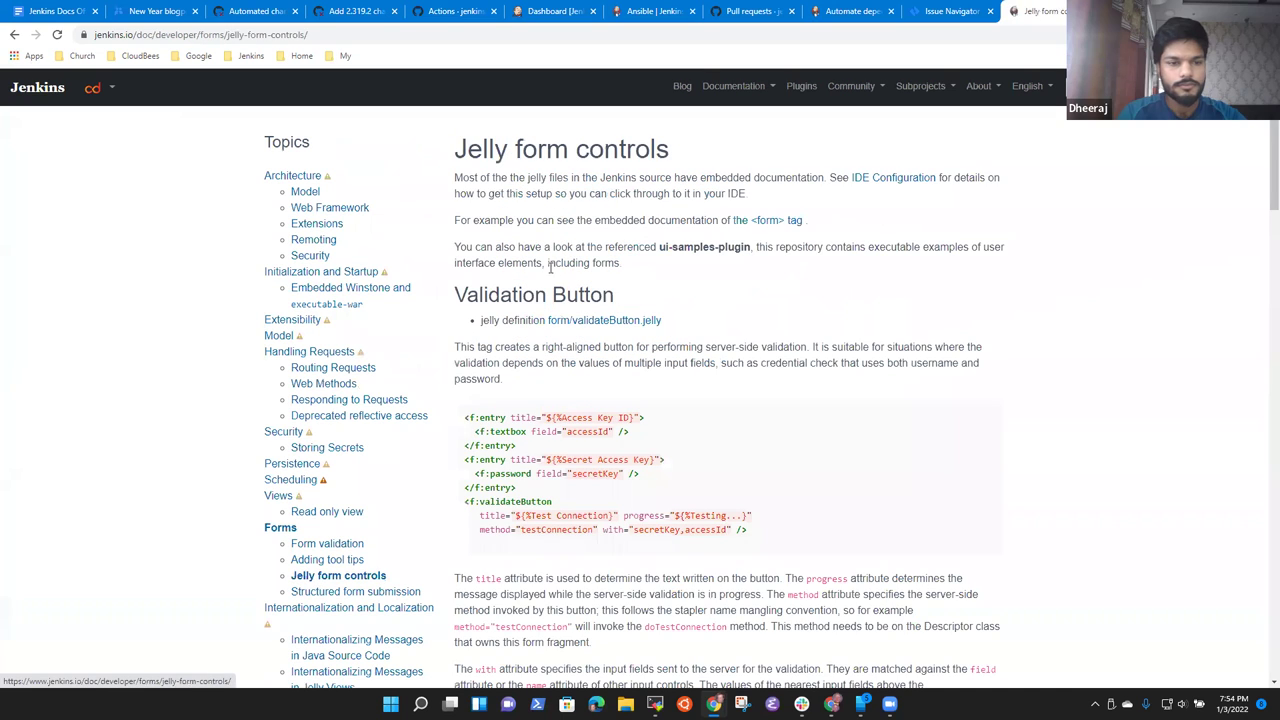
- Browse the Forms overview, Form validation and Adding tool tips pages
left_click(278, 530)
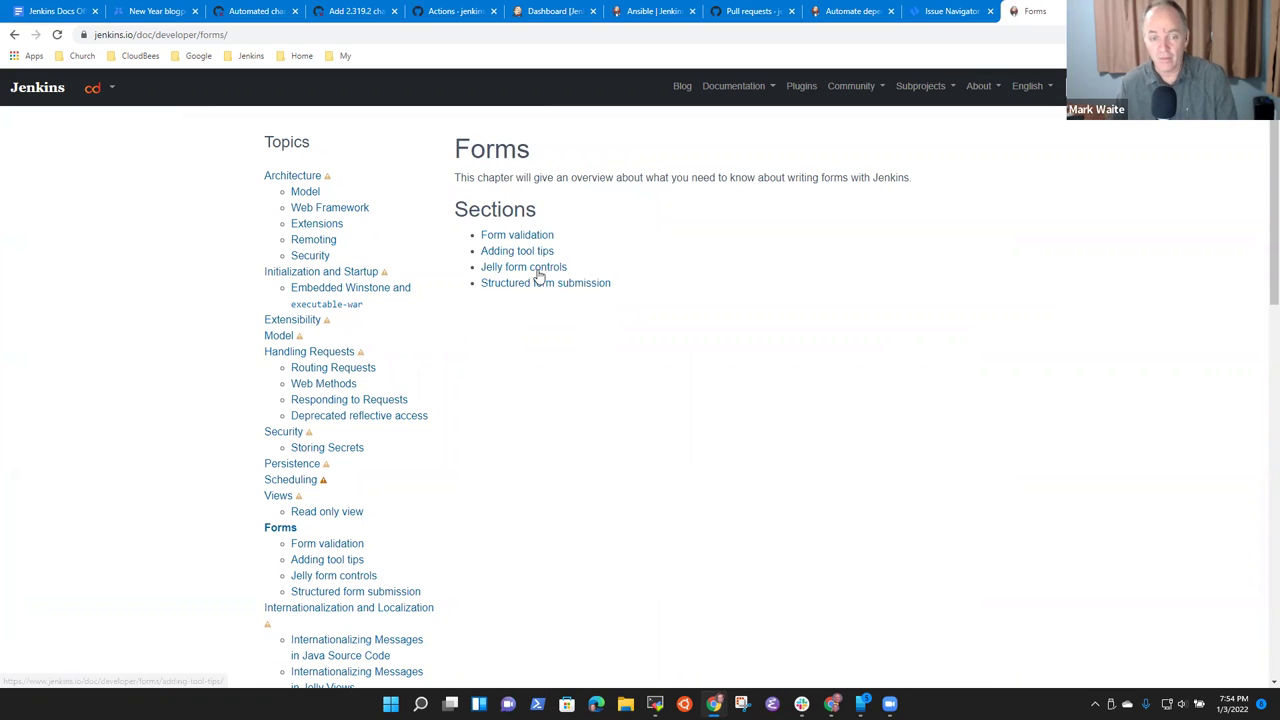
left_click(531, 238)
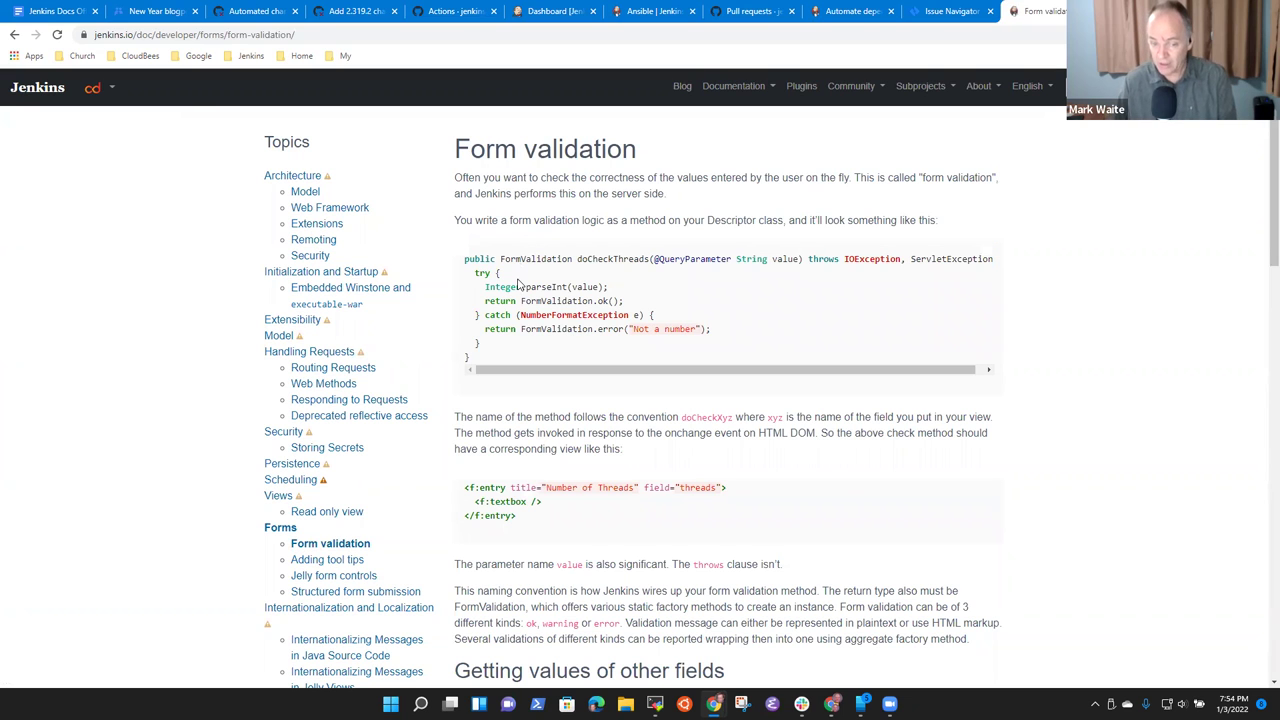
scroll(521, 330, "down", 5)
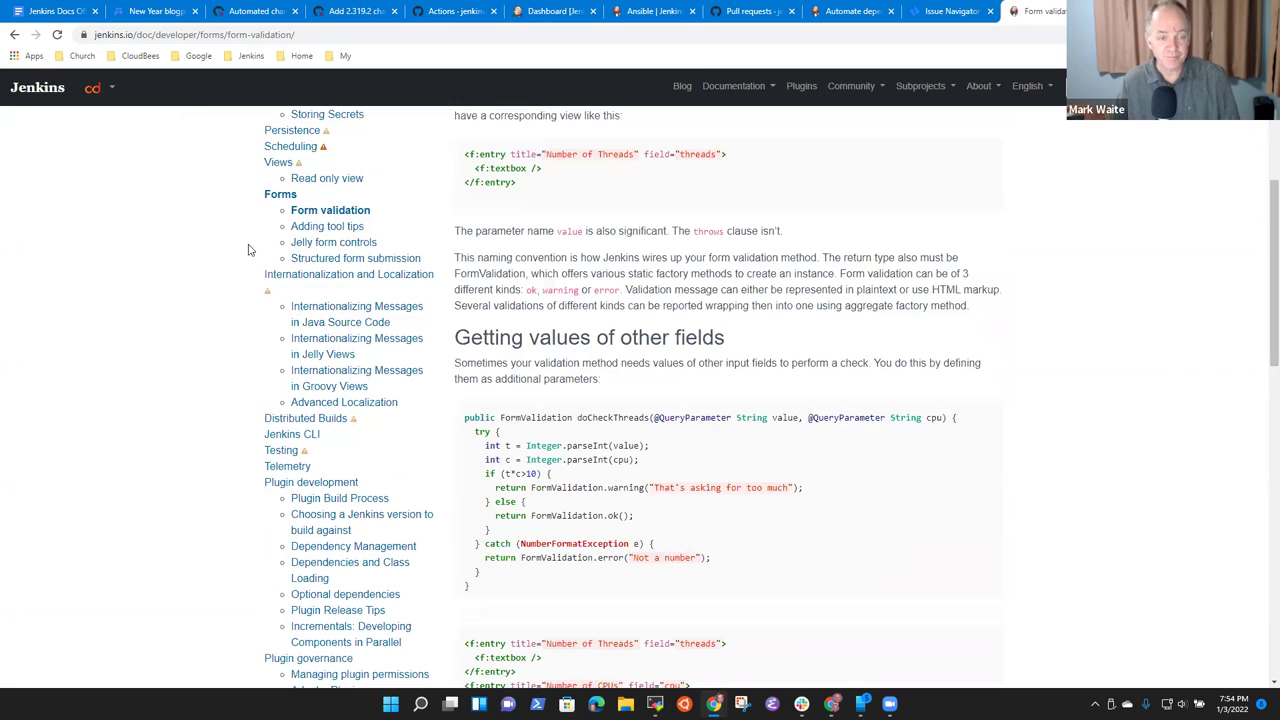
left_click(358, 231)
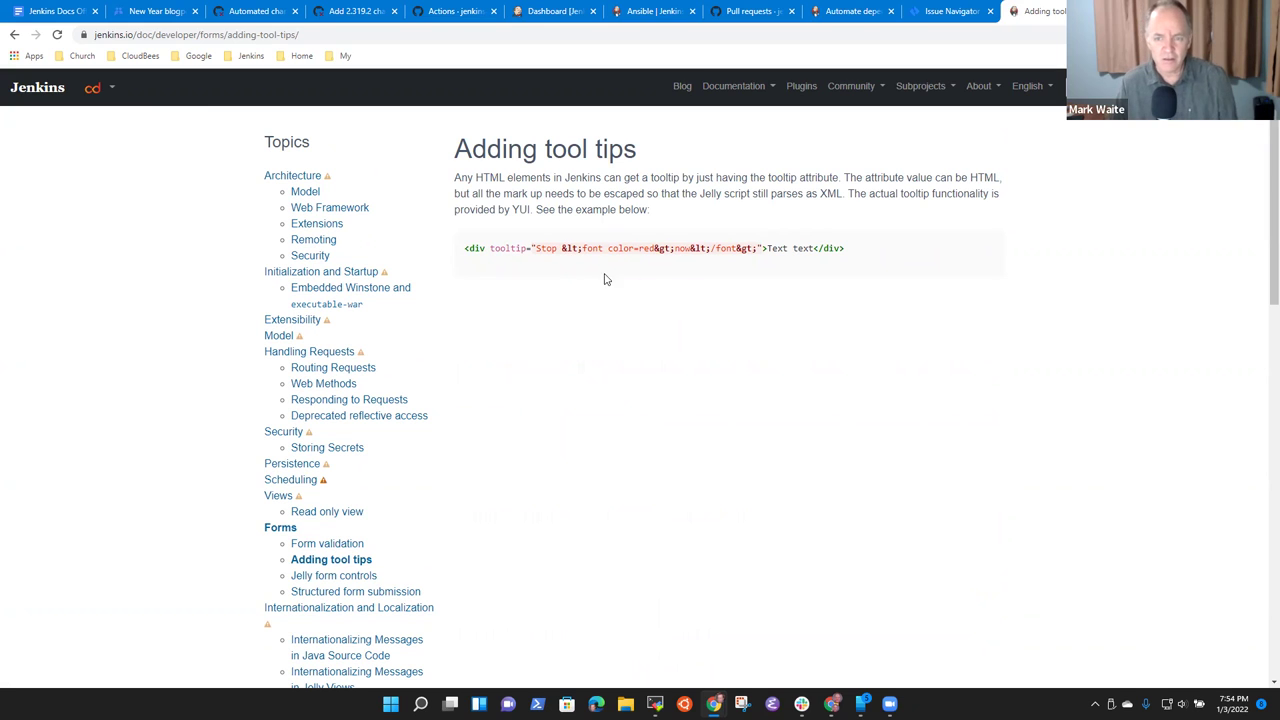
- Return to Jelly form controls and read through its Validation Button, OptionalBlock and Select sections
left_click(349, 578)
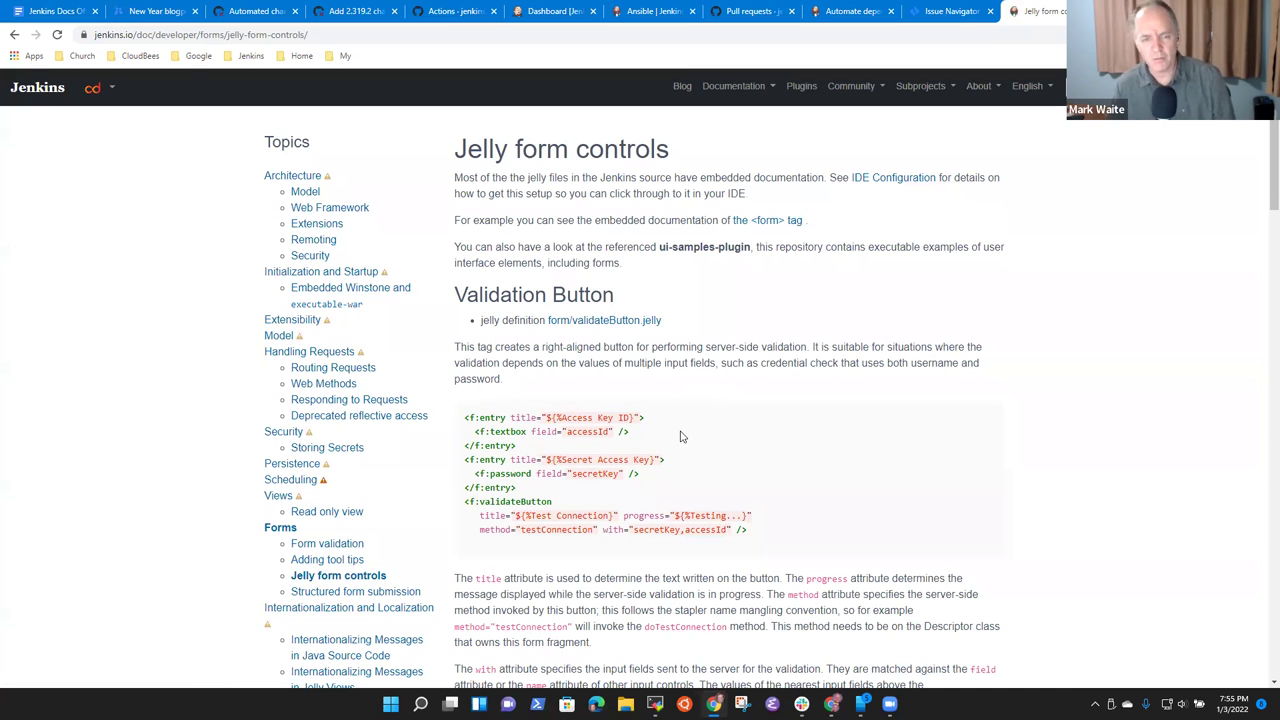
scroll(689, 377, "down", 10)
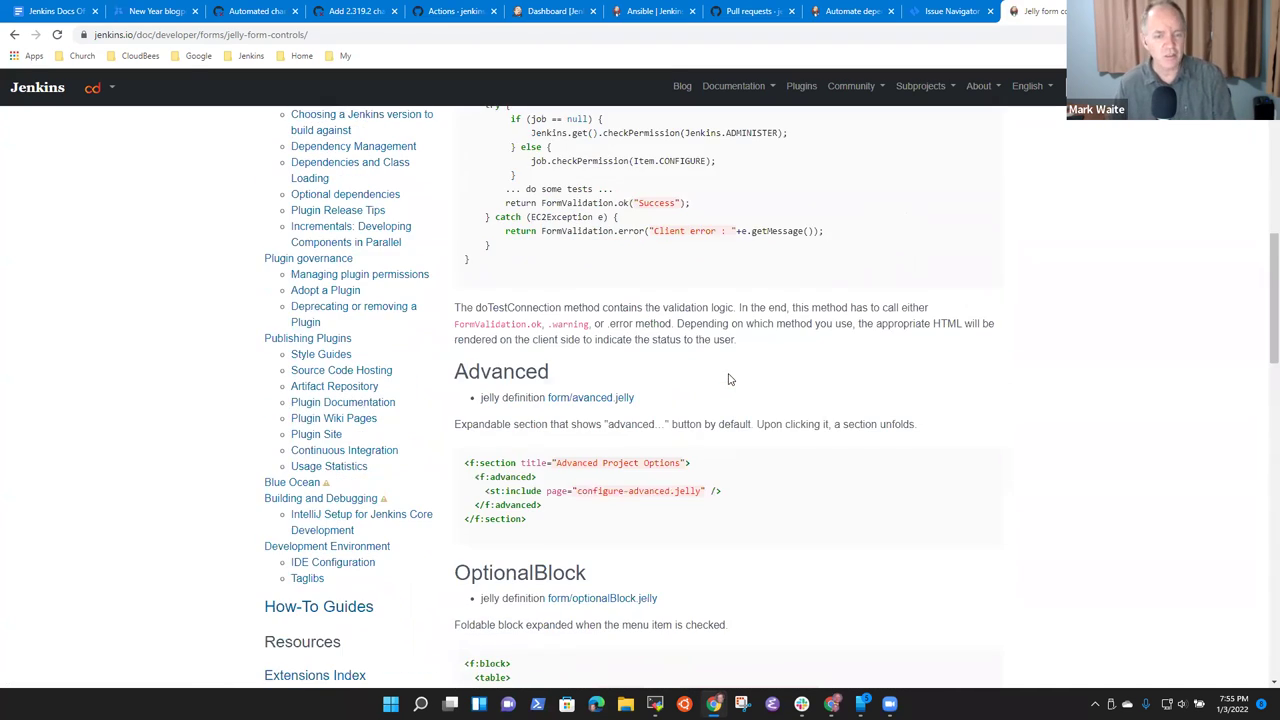
scroll(730, 390, "down", 4)
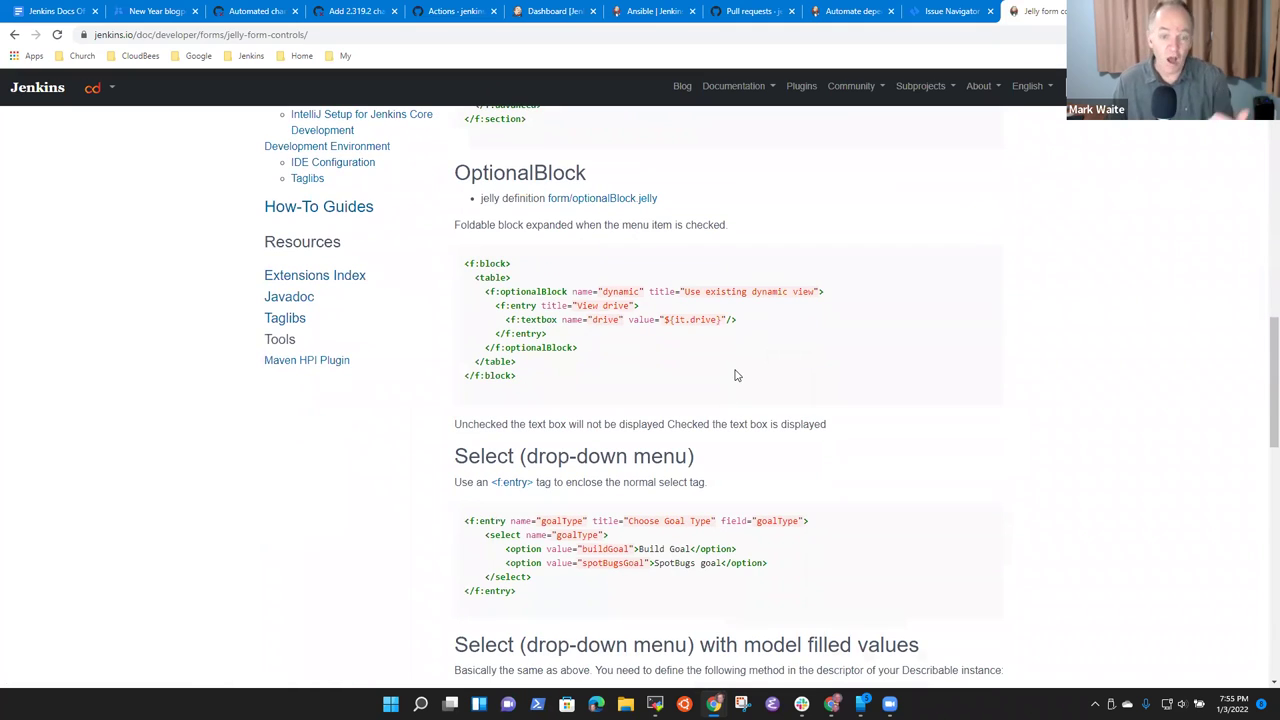
scroll(660, 400, "down", 3)
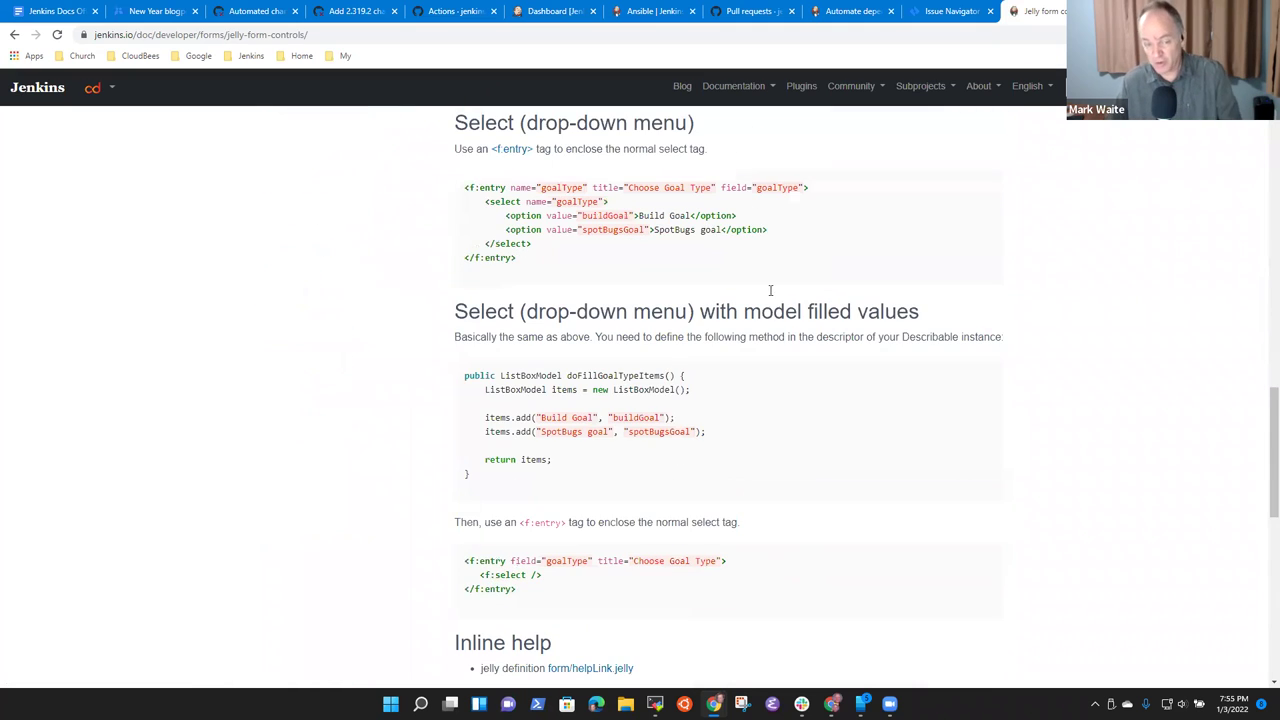
scroll(820, 310, "down", 3)
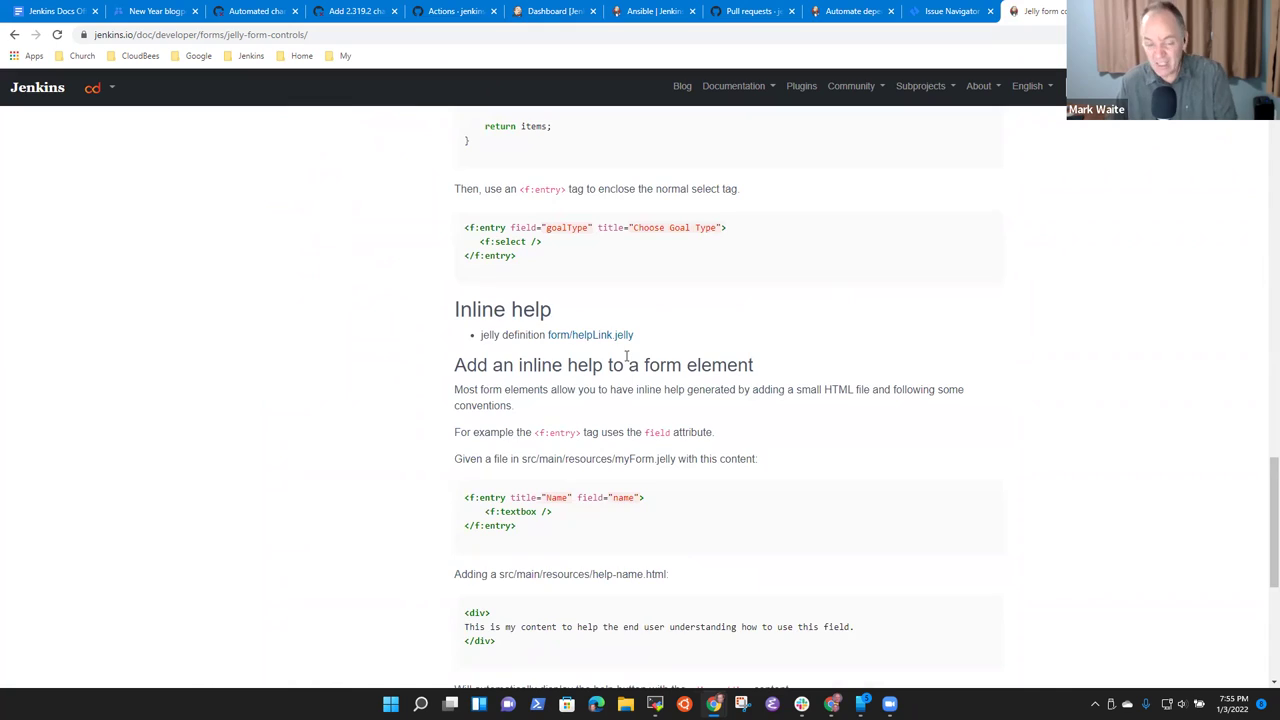
scroll(630, 360, "down", 3)
scroll(652, 365, "up", 3)
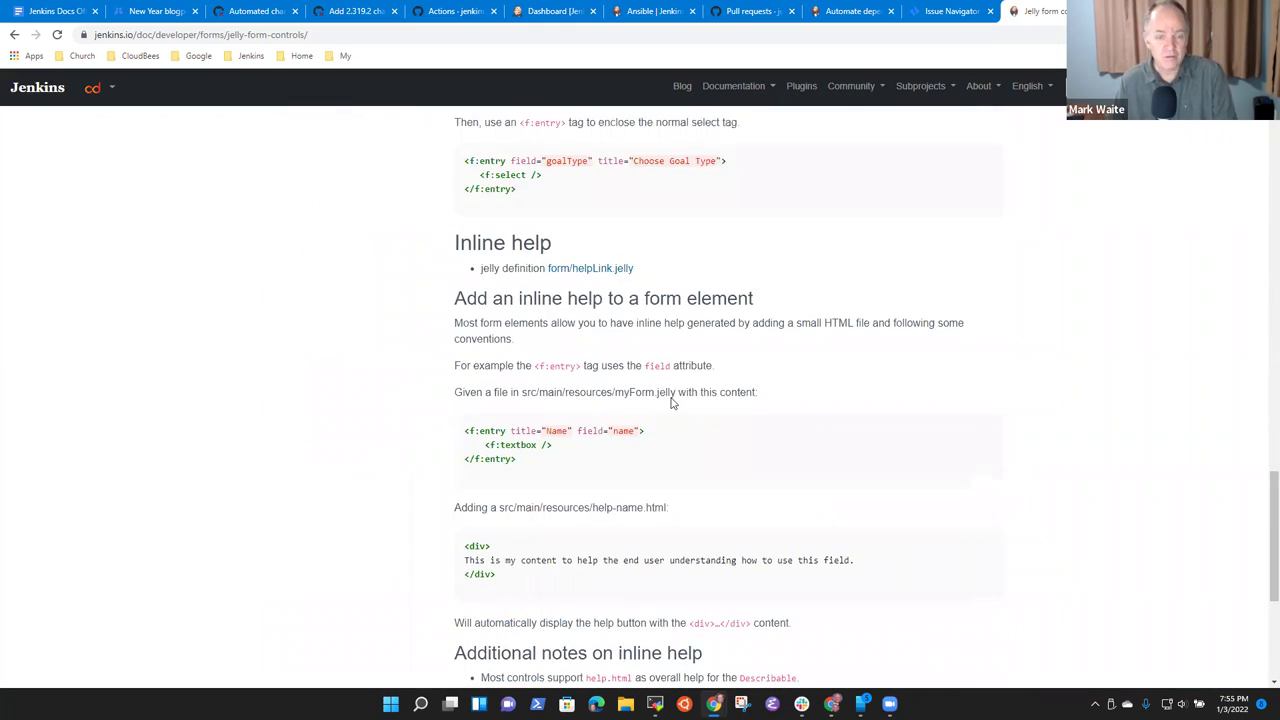
scroll(671, 402, "up", 15)
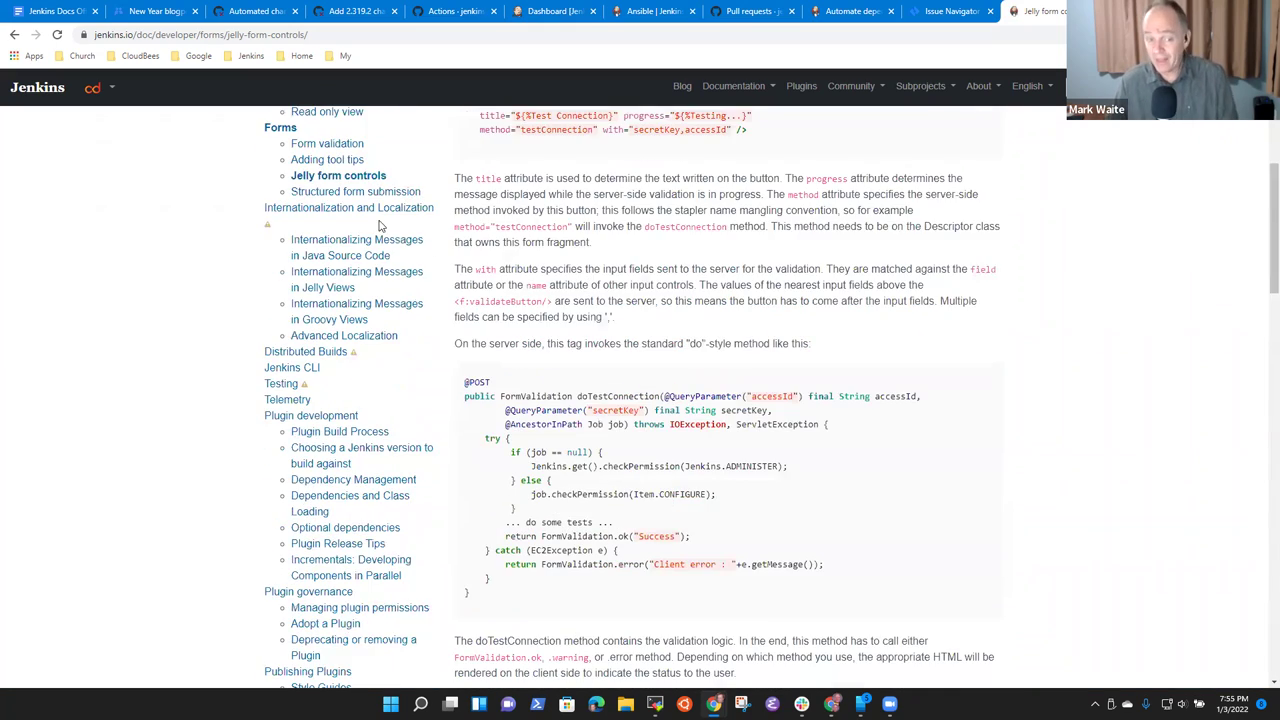
scroll(383, 240, "up", 2)
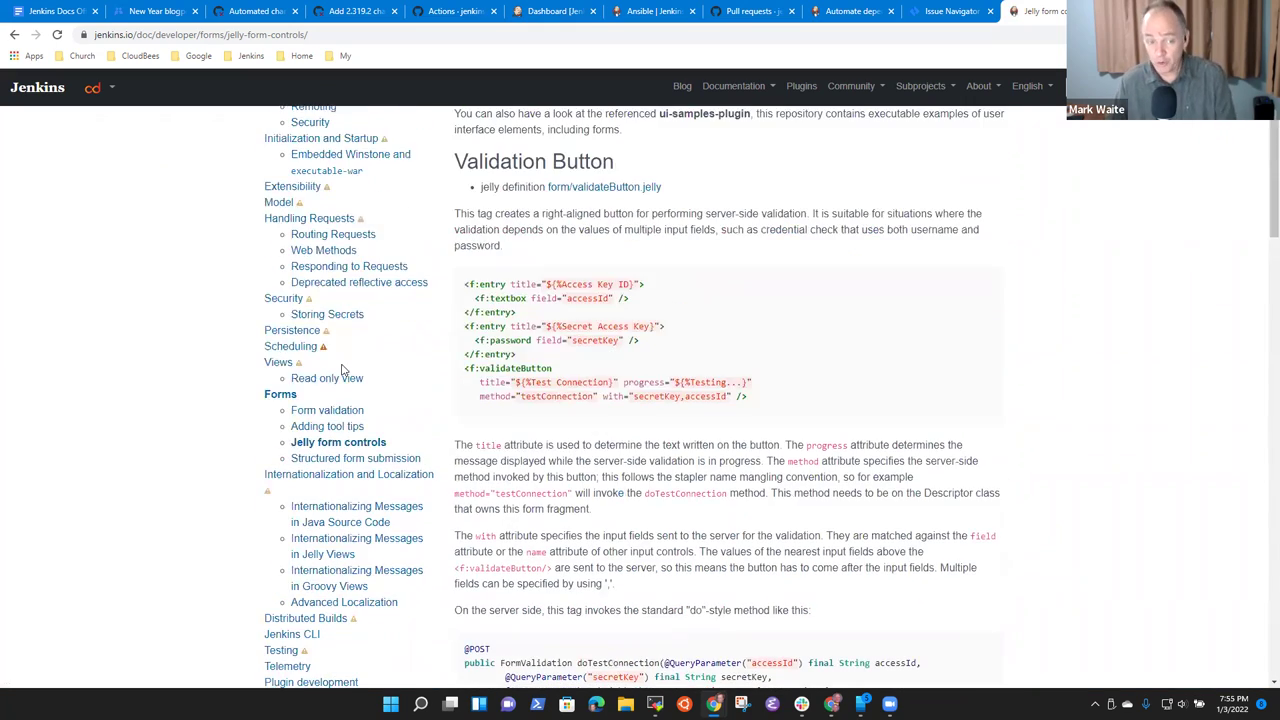
- Read the Structured form submission page's examples of form fields mapping to a JSON tree
left_click(383, 460)
scroll(428, 358, "down", 3)
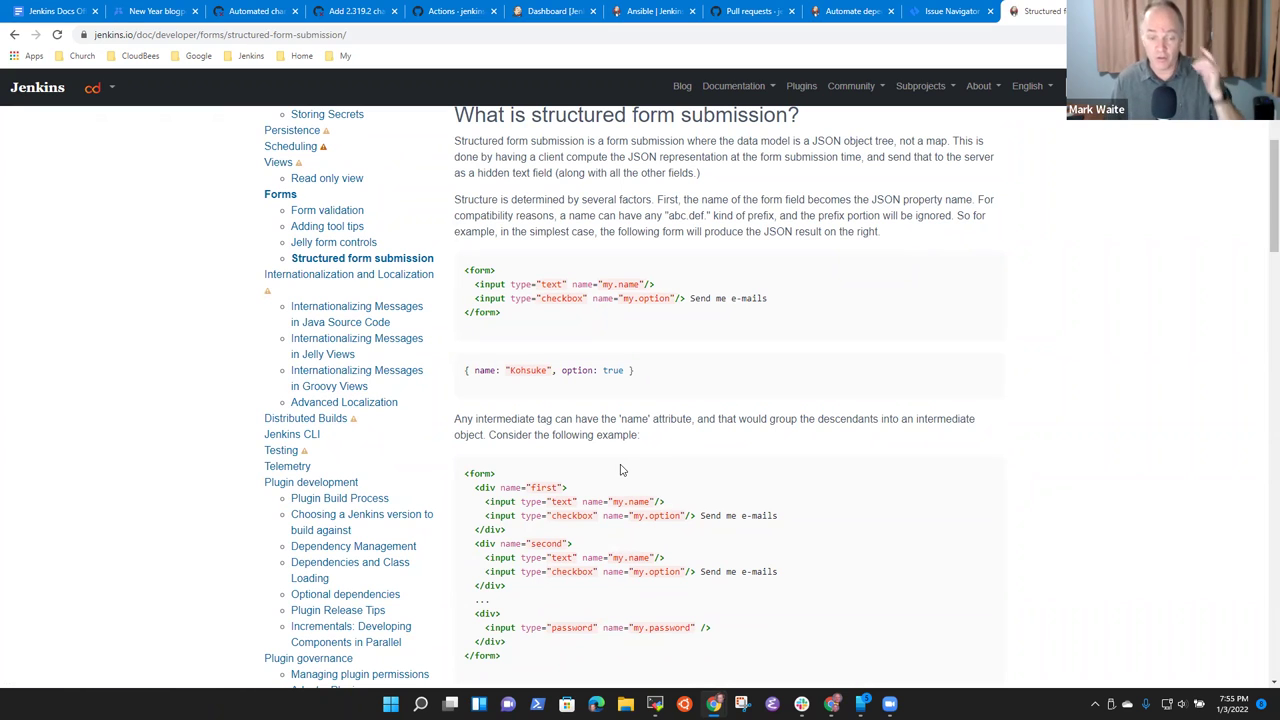
scroll(620, 470, "down", 10)
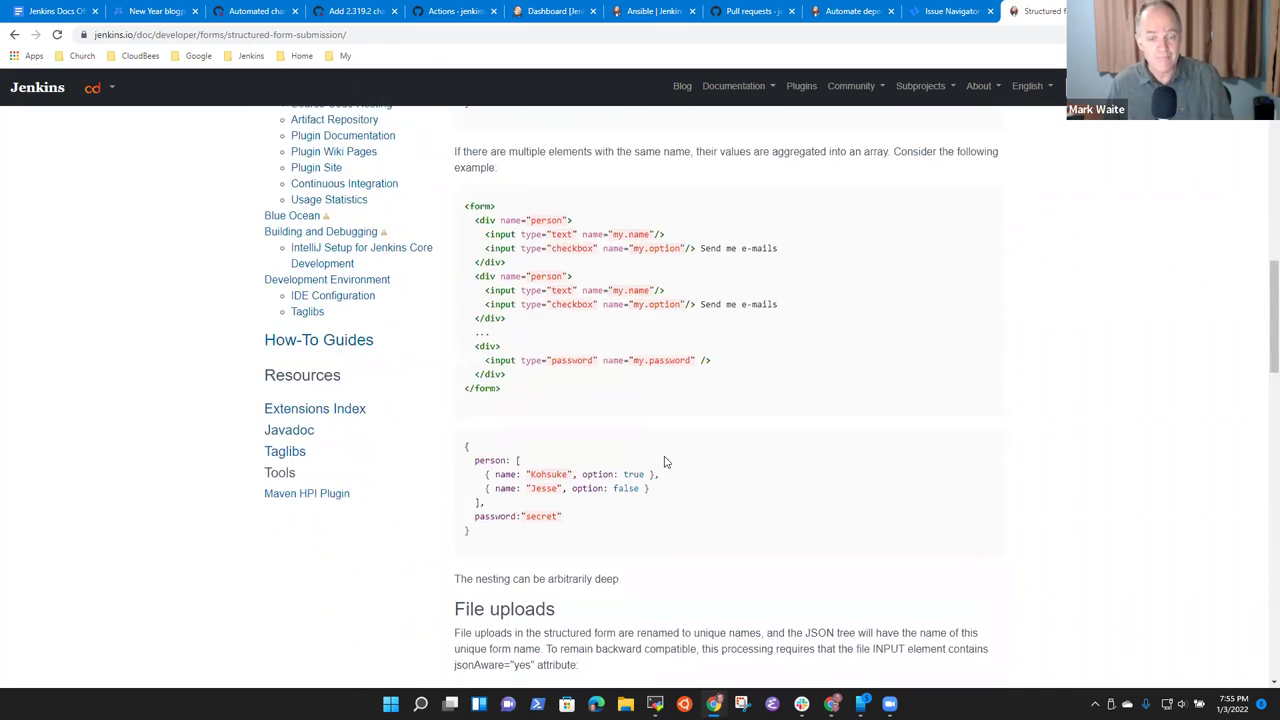
scroll(674, 458, "up", 10)
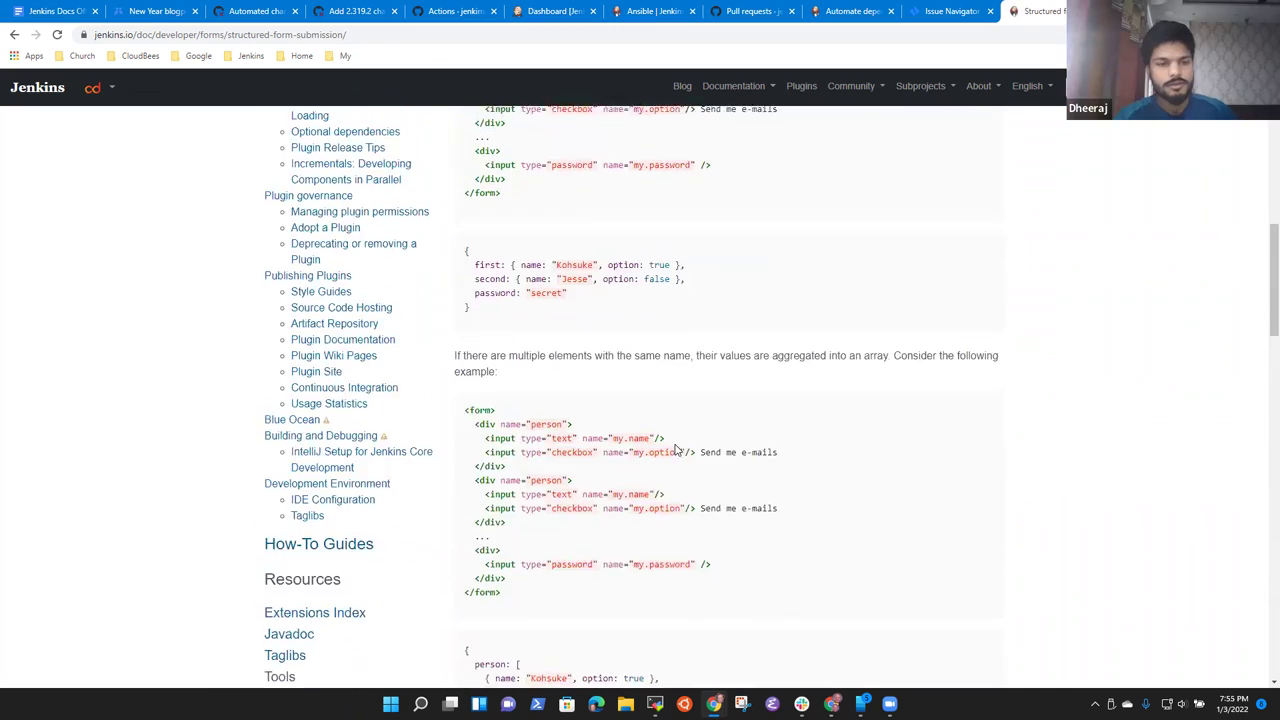
scroll(674, 455, "up", 1)
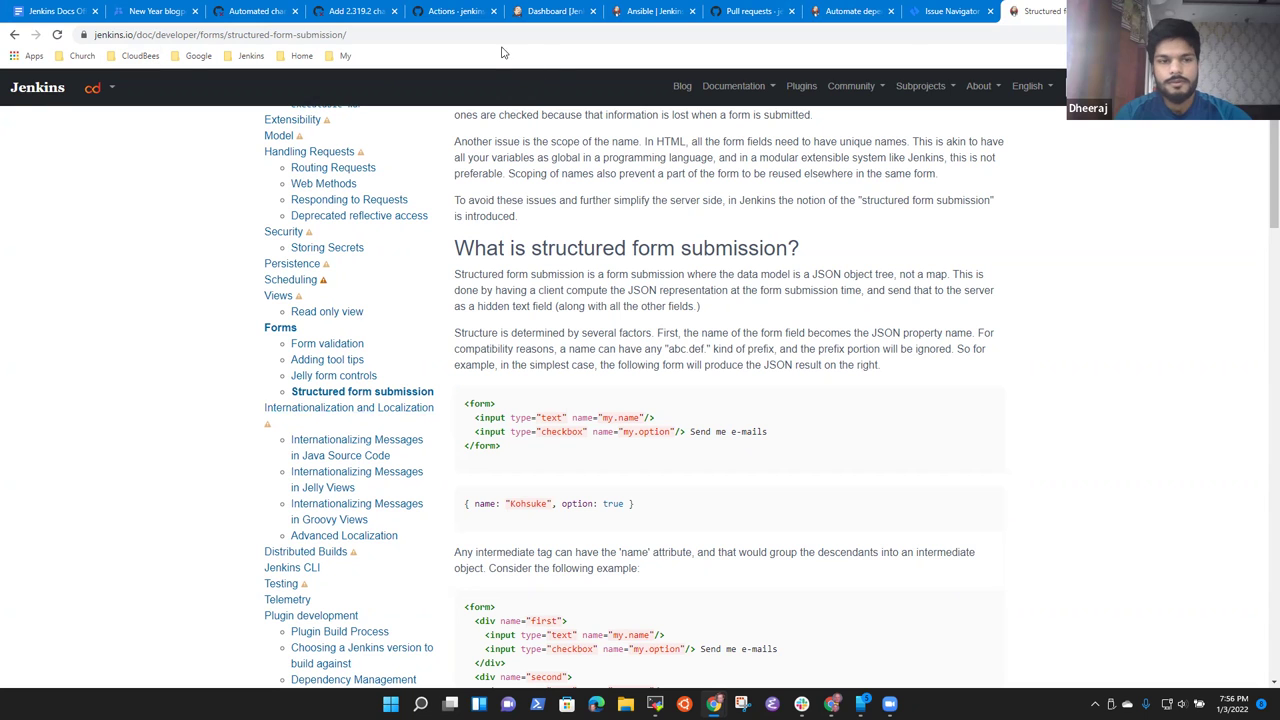
left_click(55, 11)
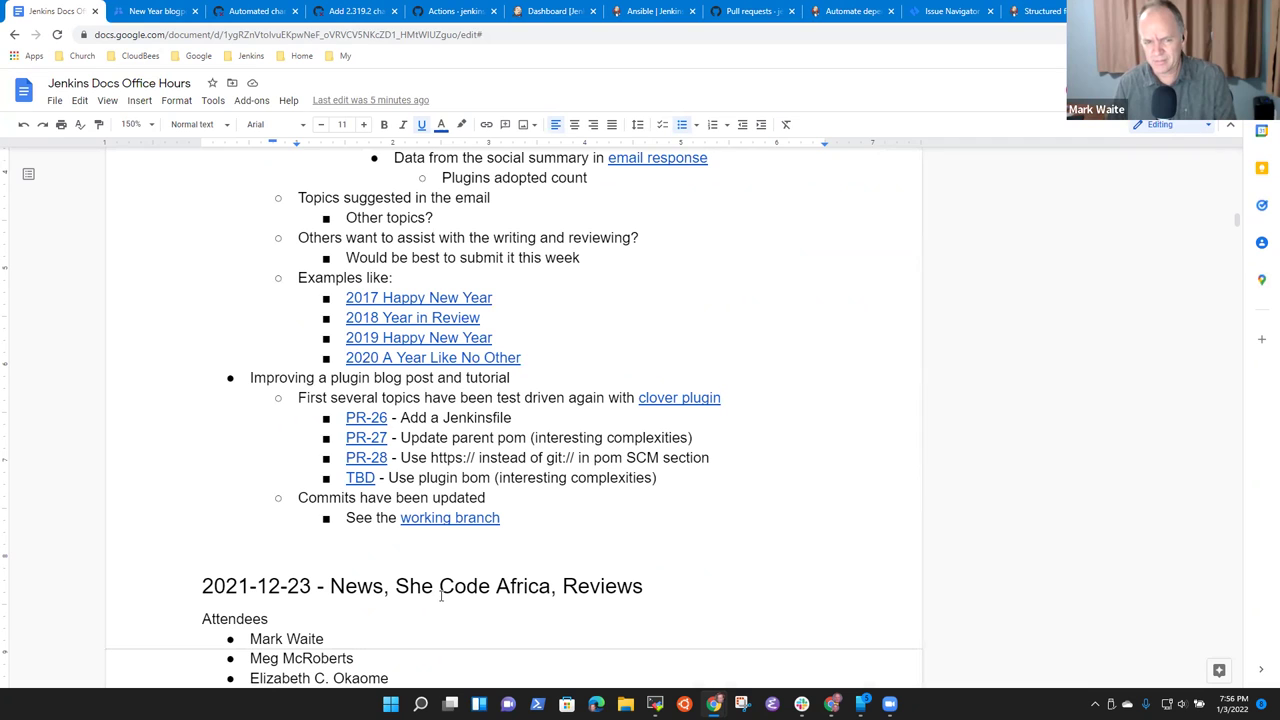
left_click(170, 11)
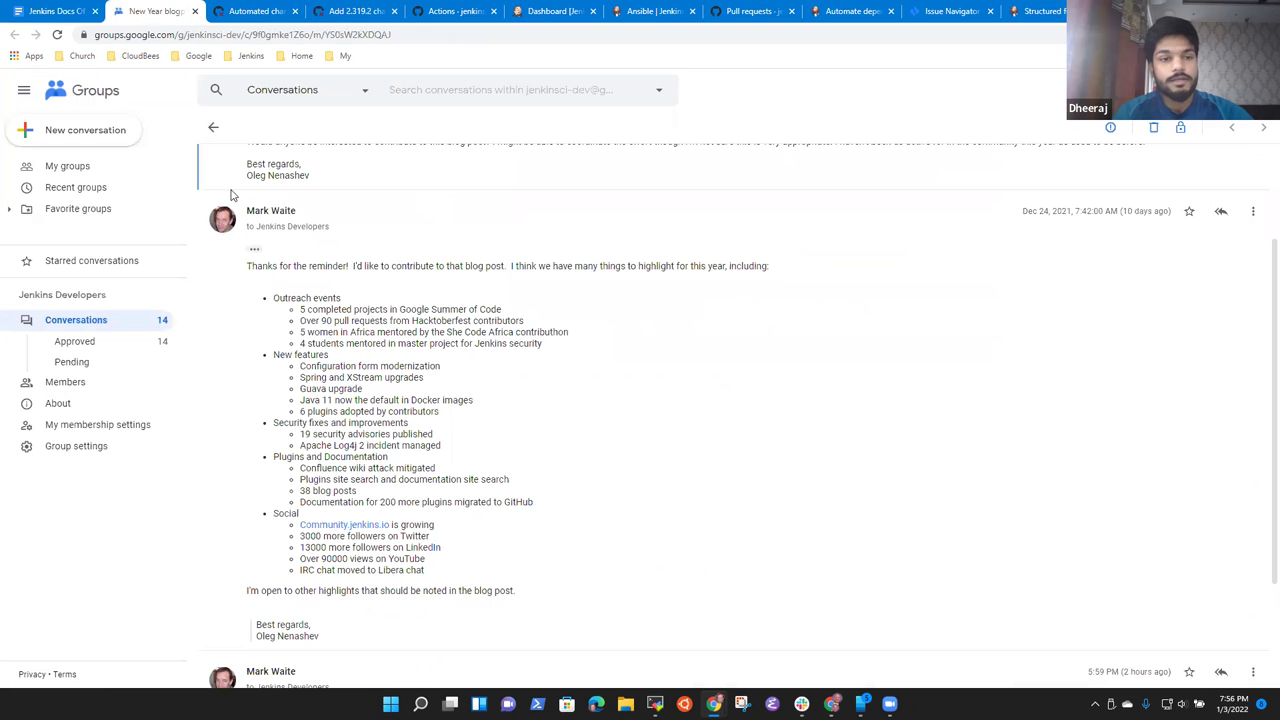
left_click(1040, 11)
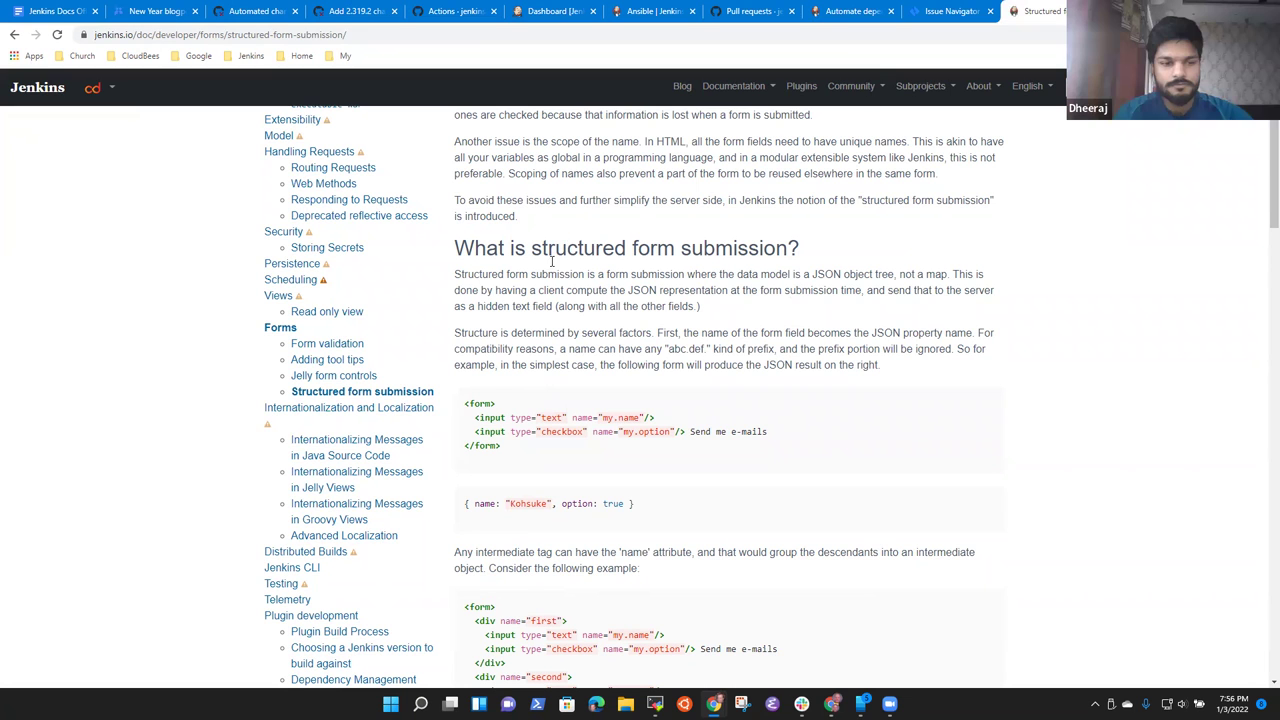
scroll(310, 290, "down", 3)
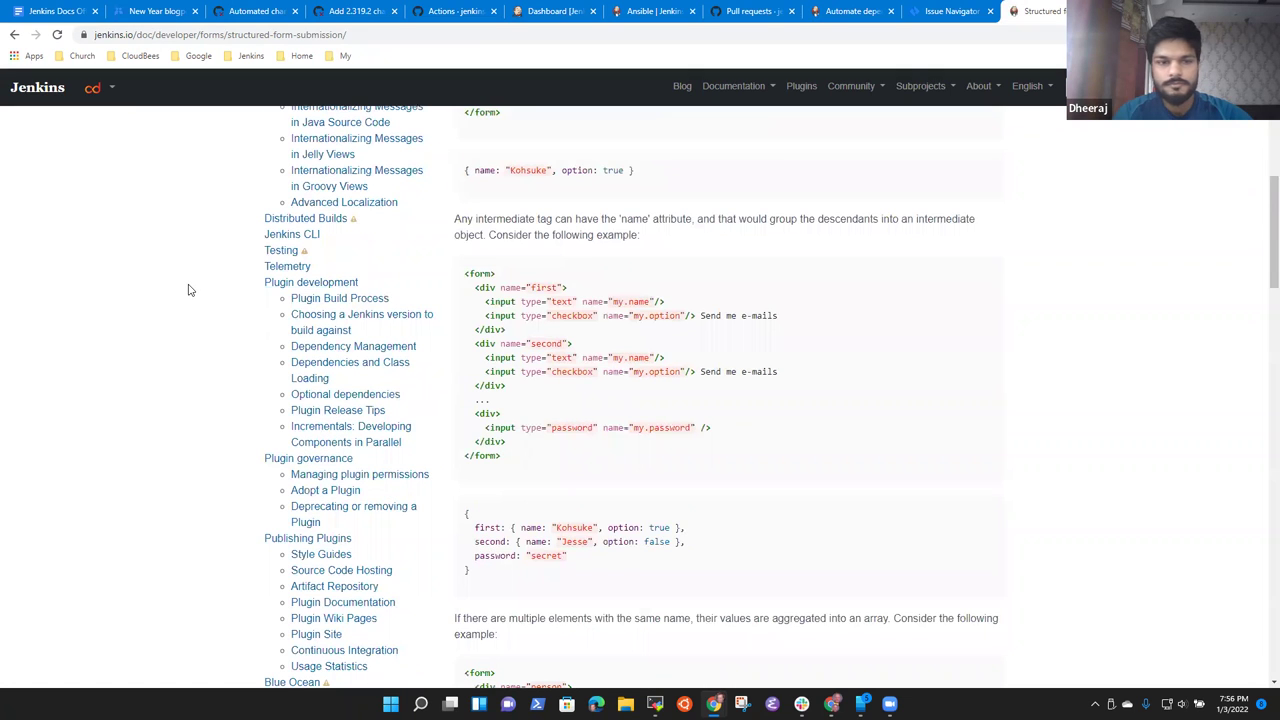
key("ctrl+f")
type("jelly")
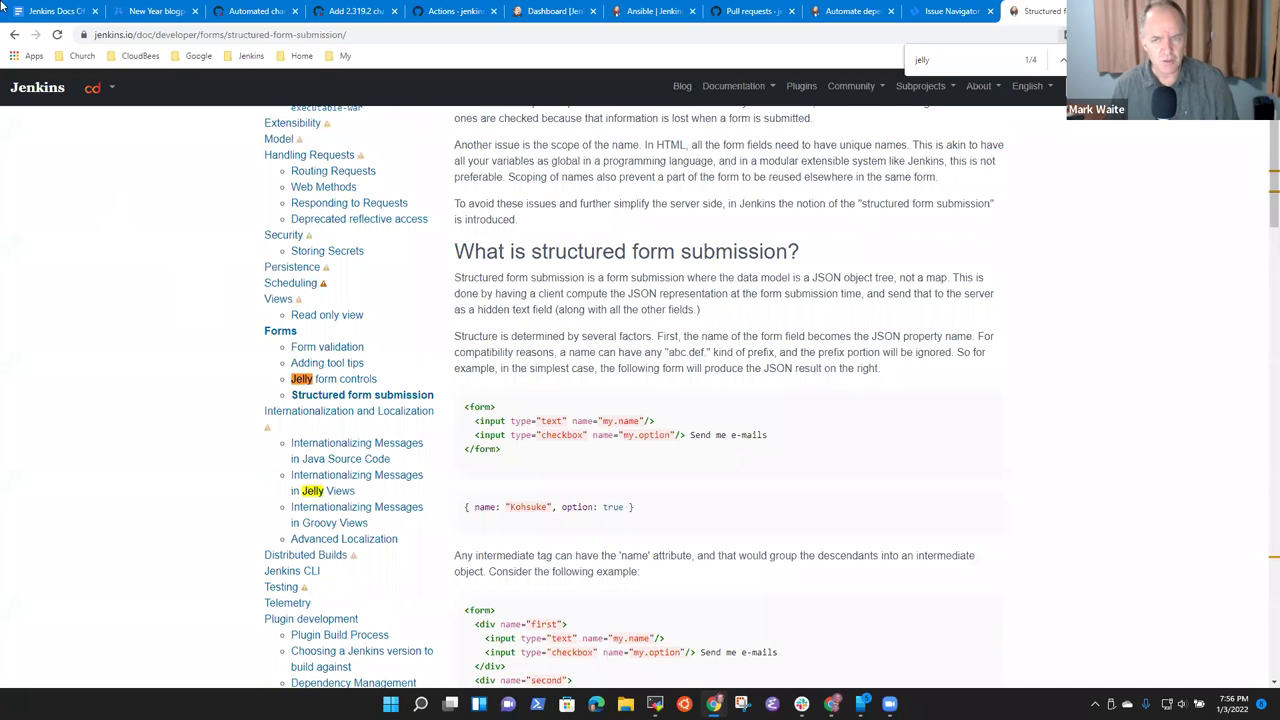
key("Return")
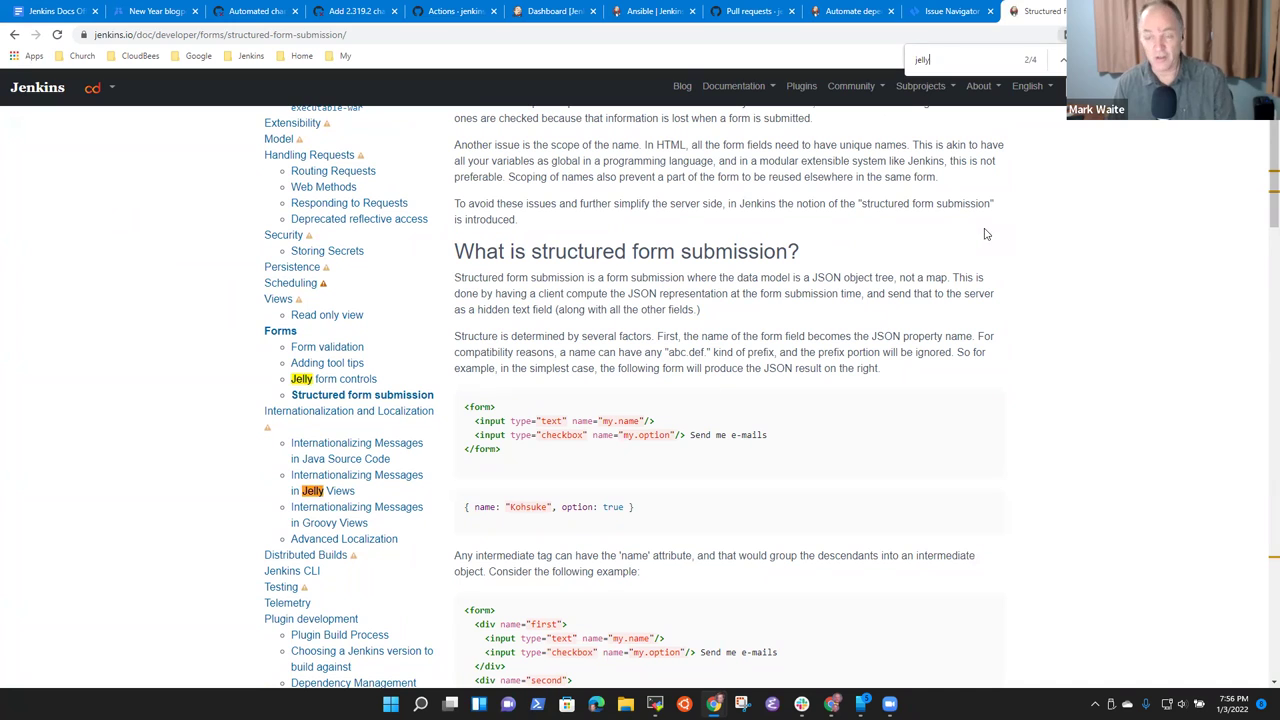
key("Return")
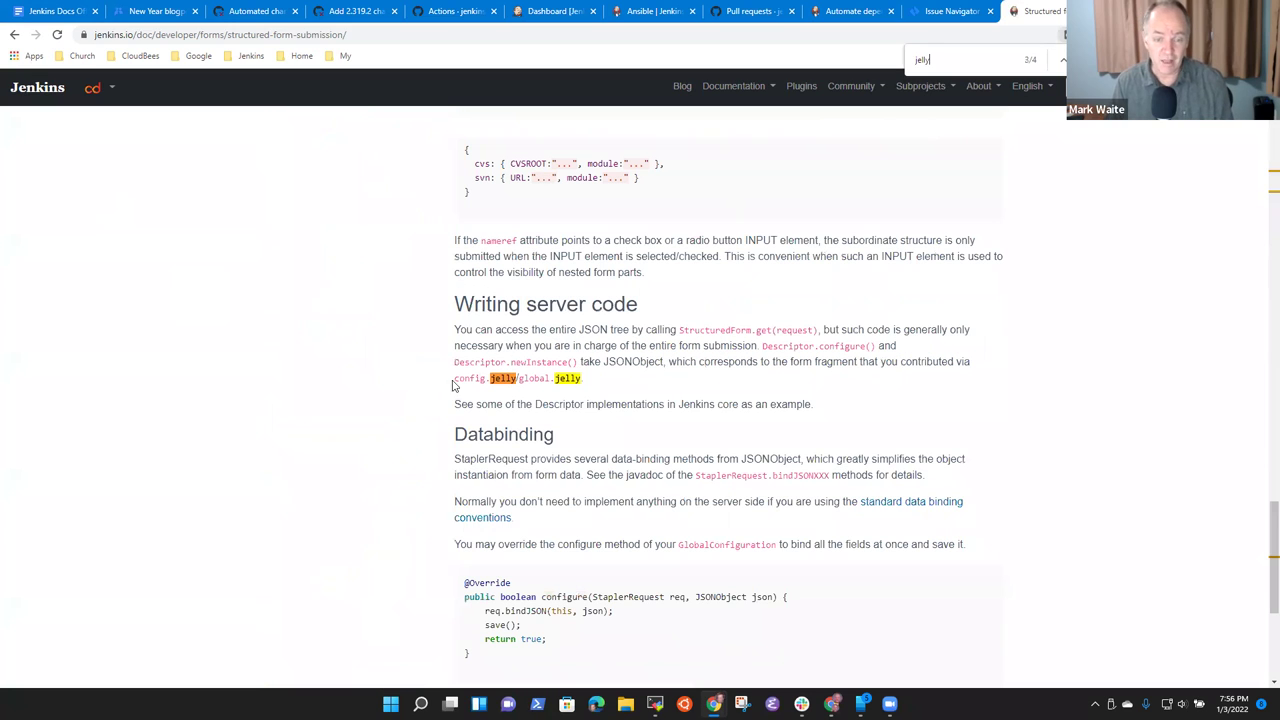
key("Return")
key("Return")
key("Escape")
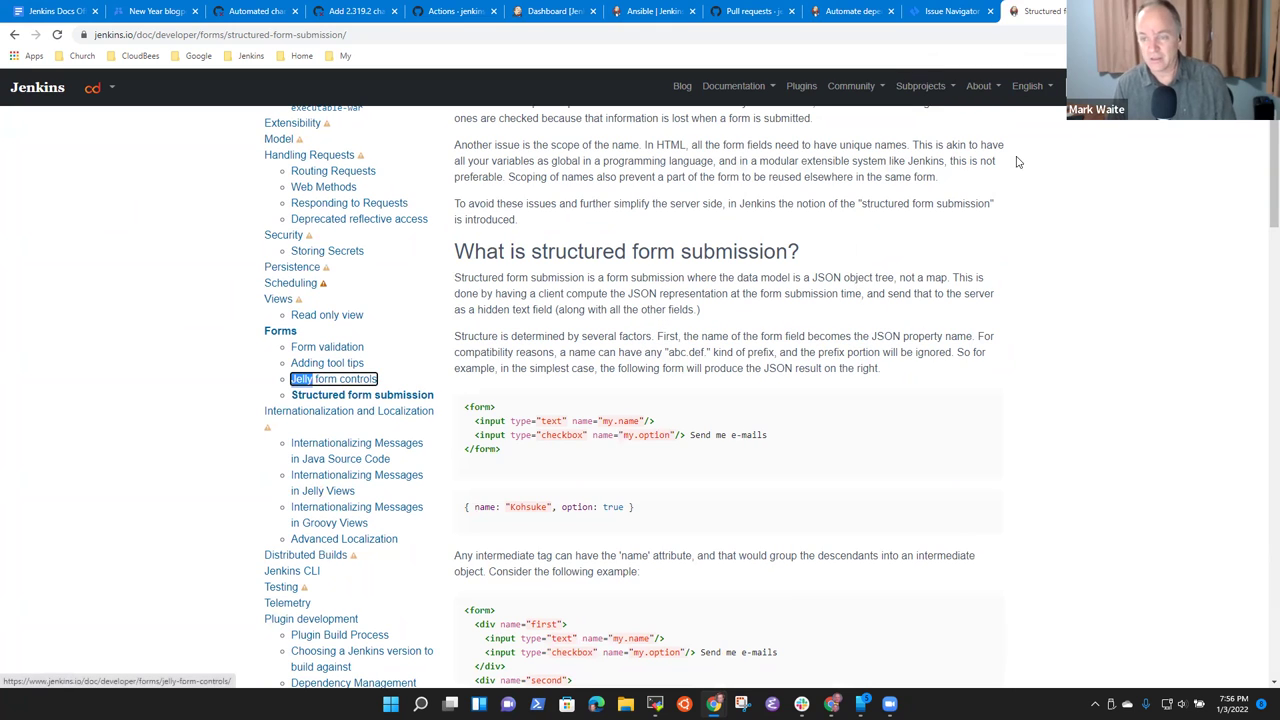
type("jelly")
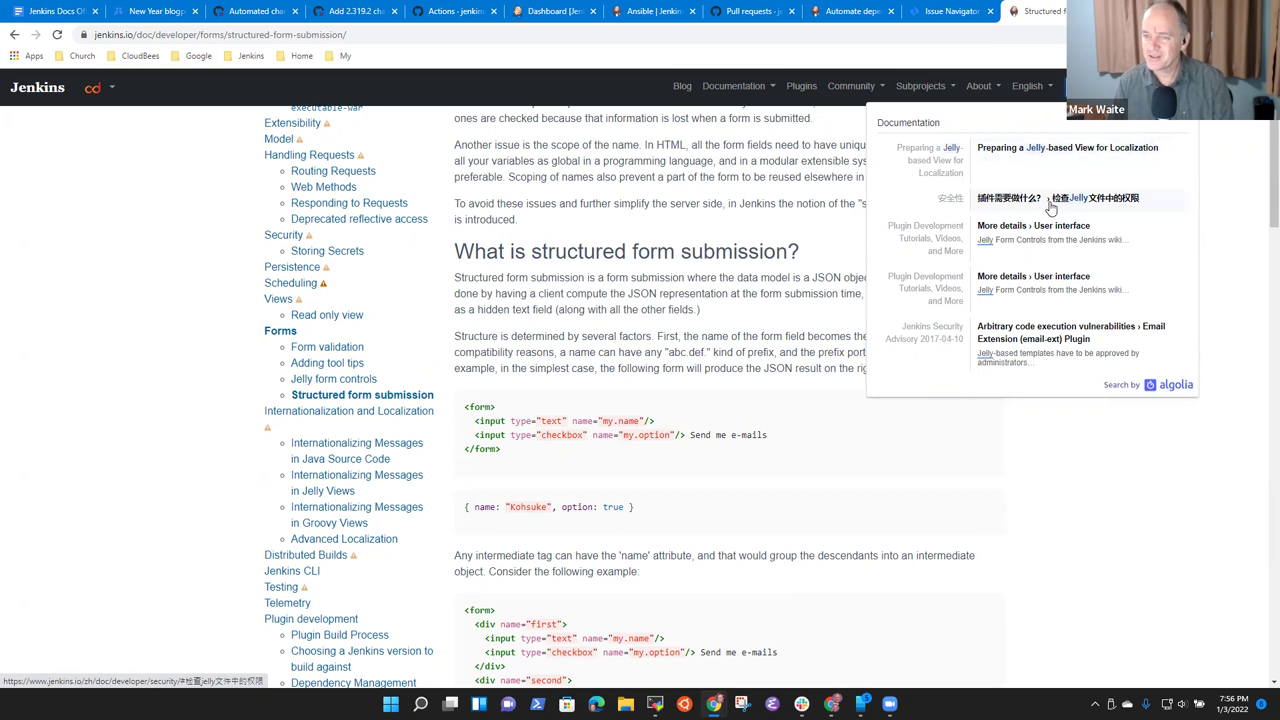
left_click(1050, 207)
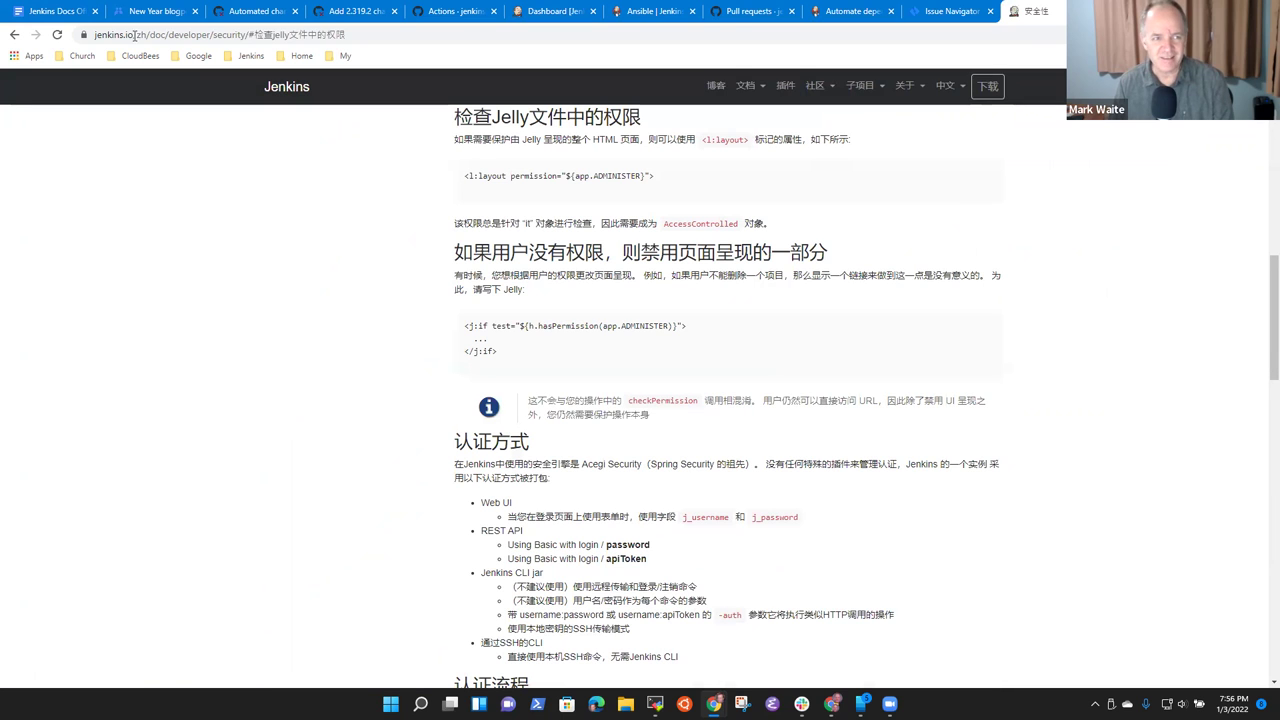
left_click(14, 34)
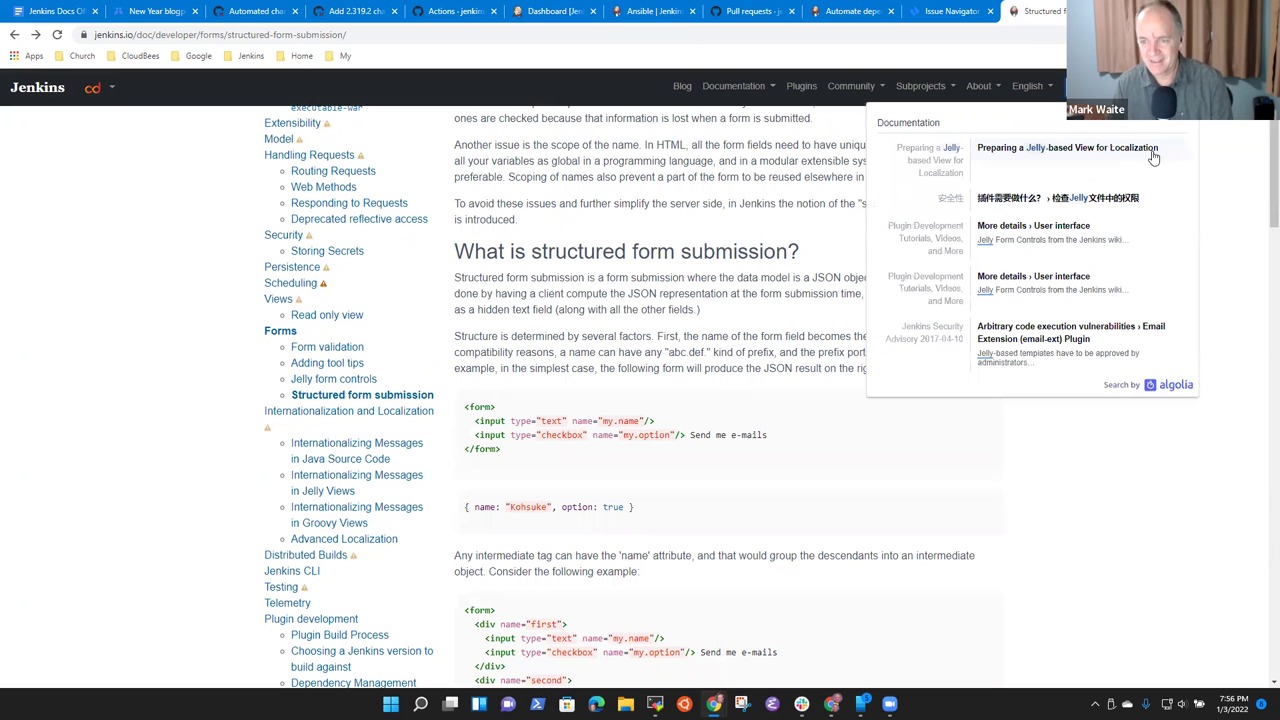
- Open the Intro to Plugin Development post's User interface list and check its Jelly form controls wiki link
left_click(1075, 279)
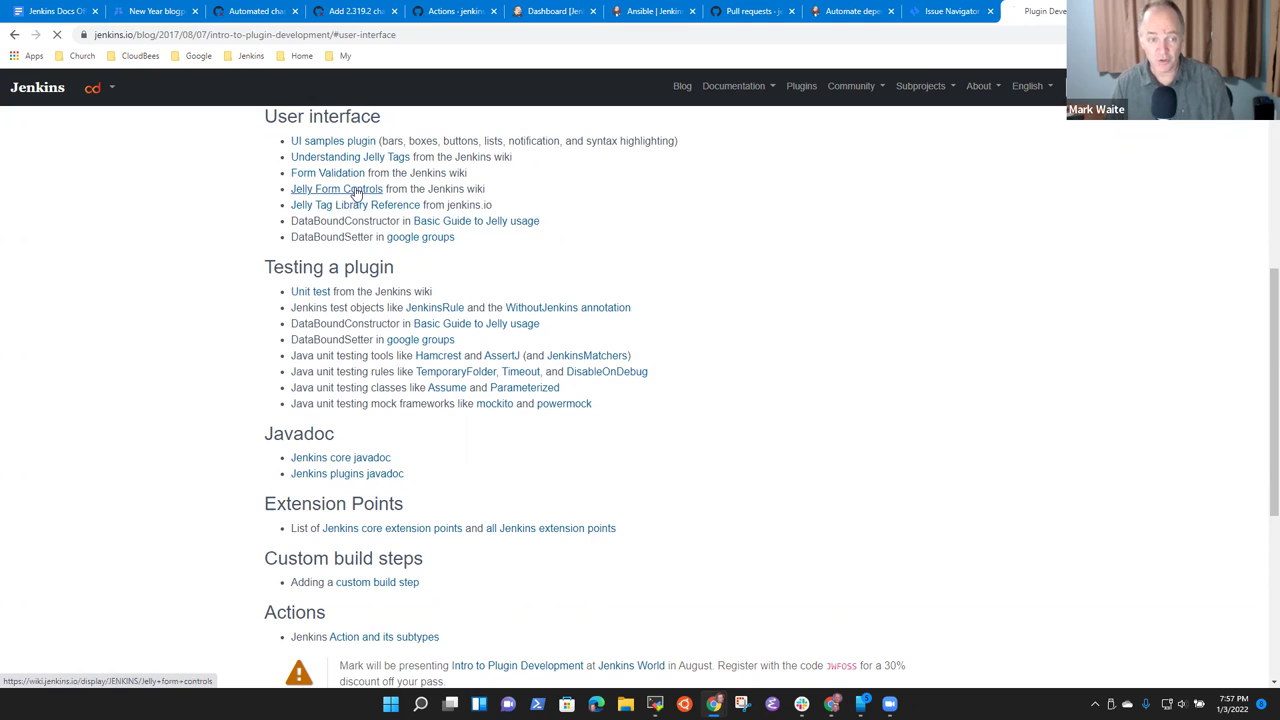
left_click(12, 36)
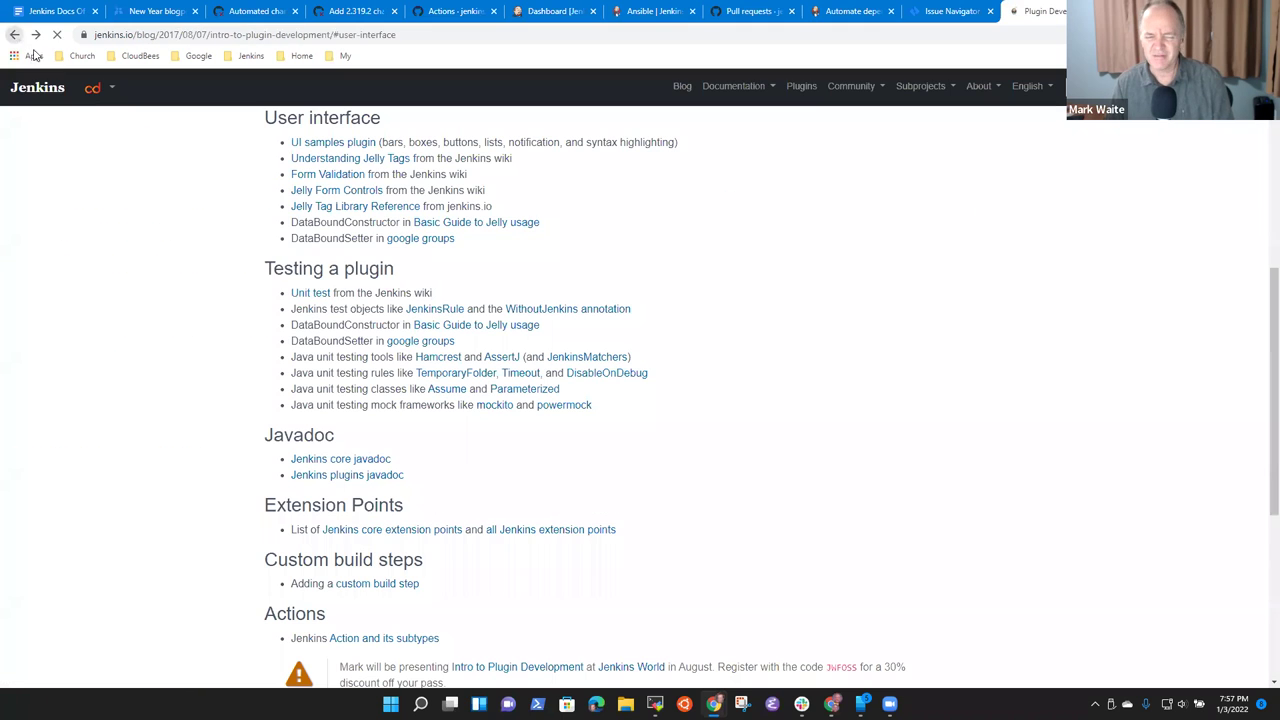
left_click(340, 190)
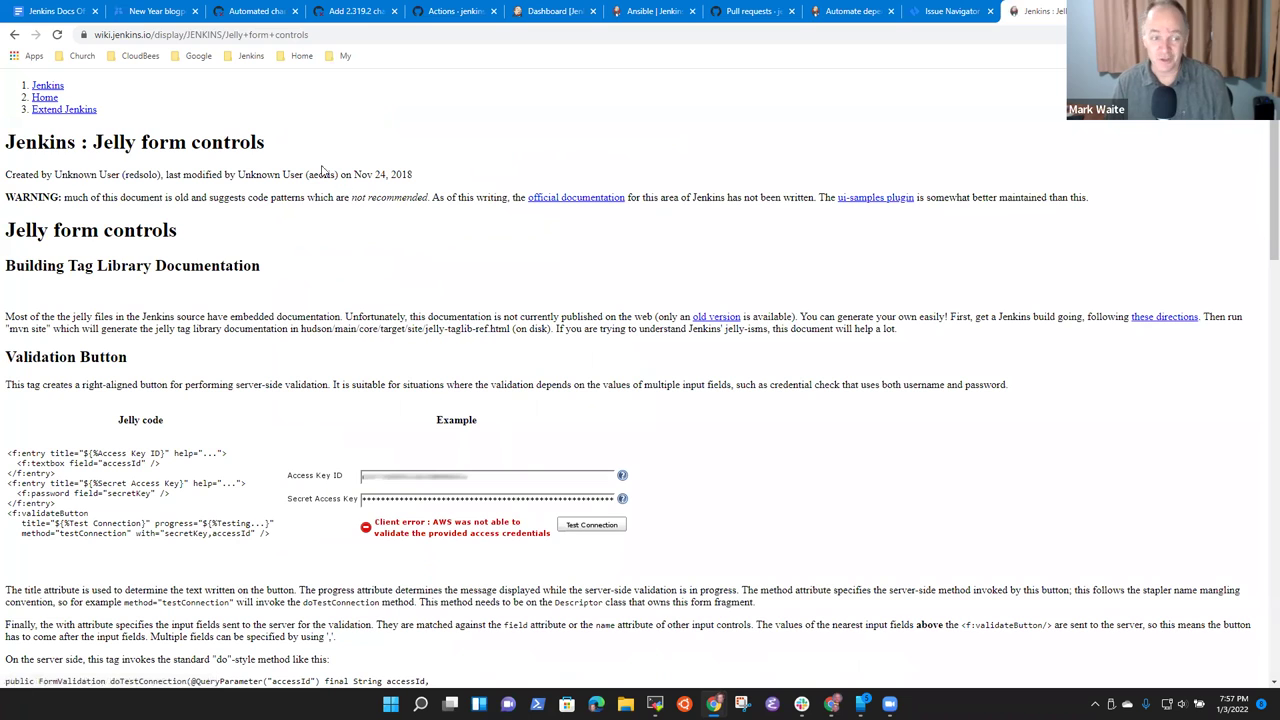
left_click(14, 34)
- Check the Form Validation and Understanding Jelly Tags wiki pages, returning to the post
left_click(345, 177)
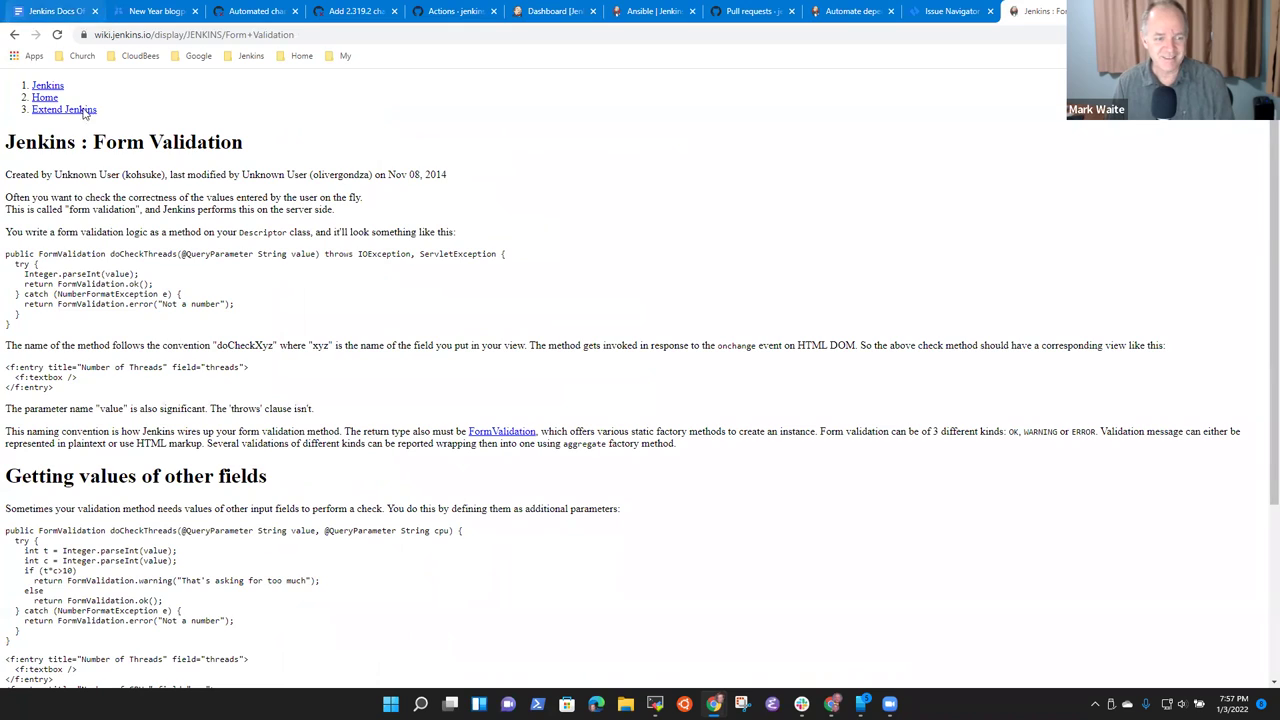
scroll(80, 75, "down", 3)
scroll(80, 60, "up", 2)
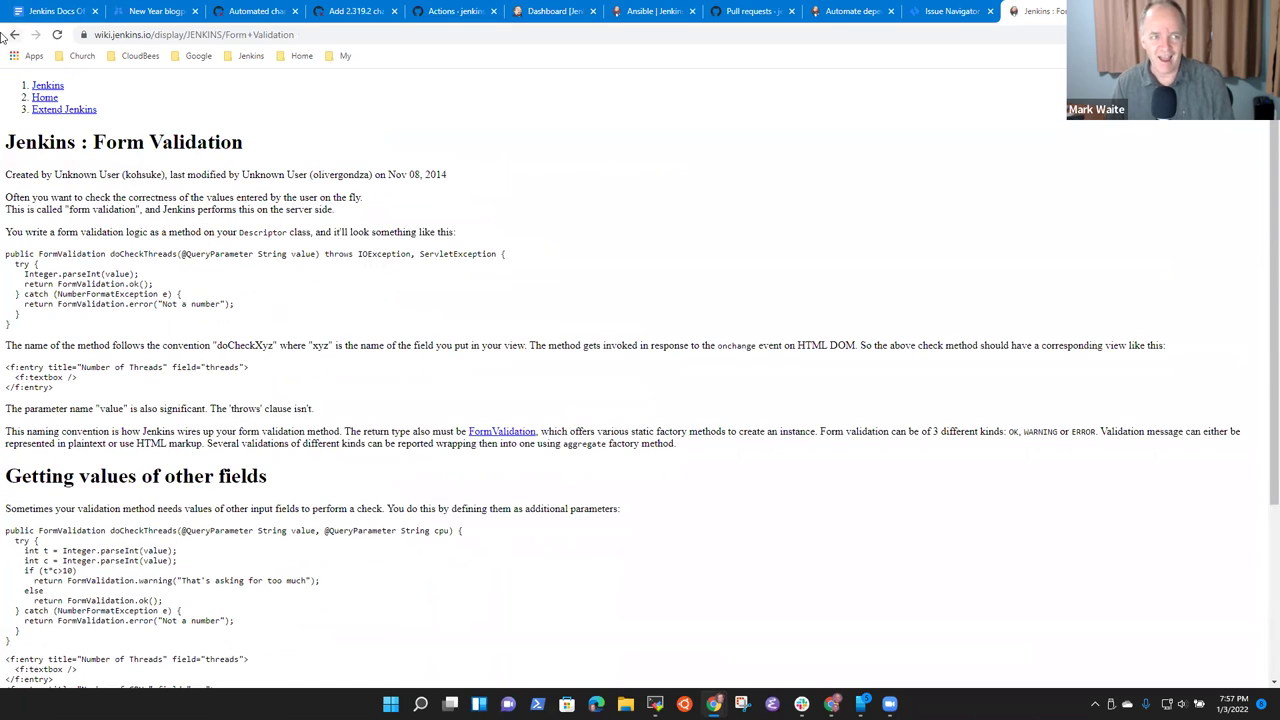
left_click(14, 34)
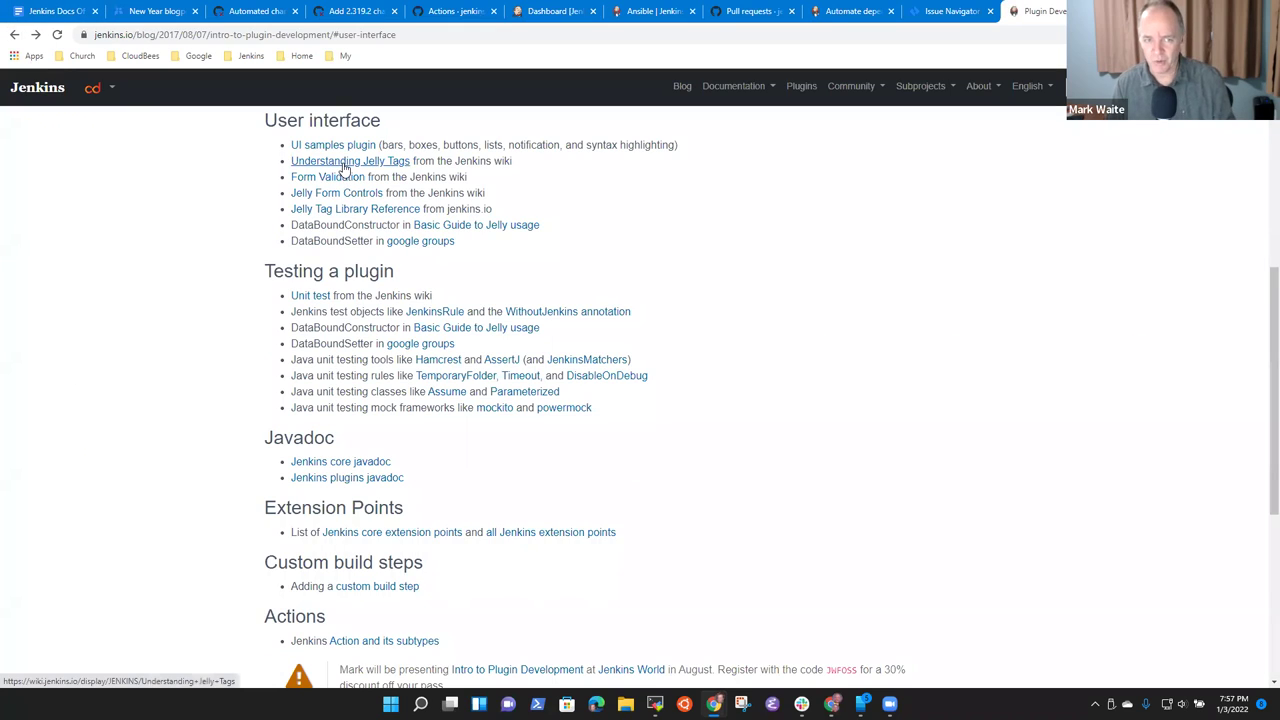
left_click(345, 162)
scroll(286, 223, "down", 1)
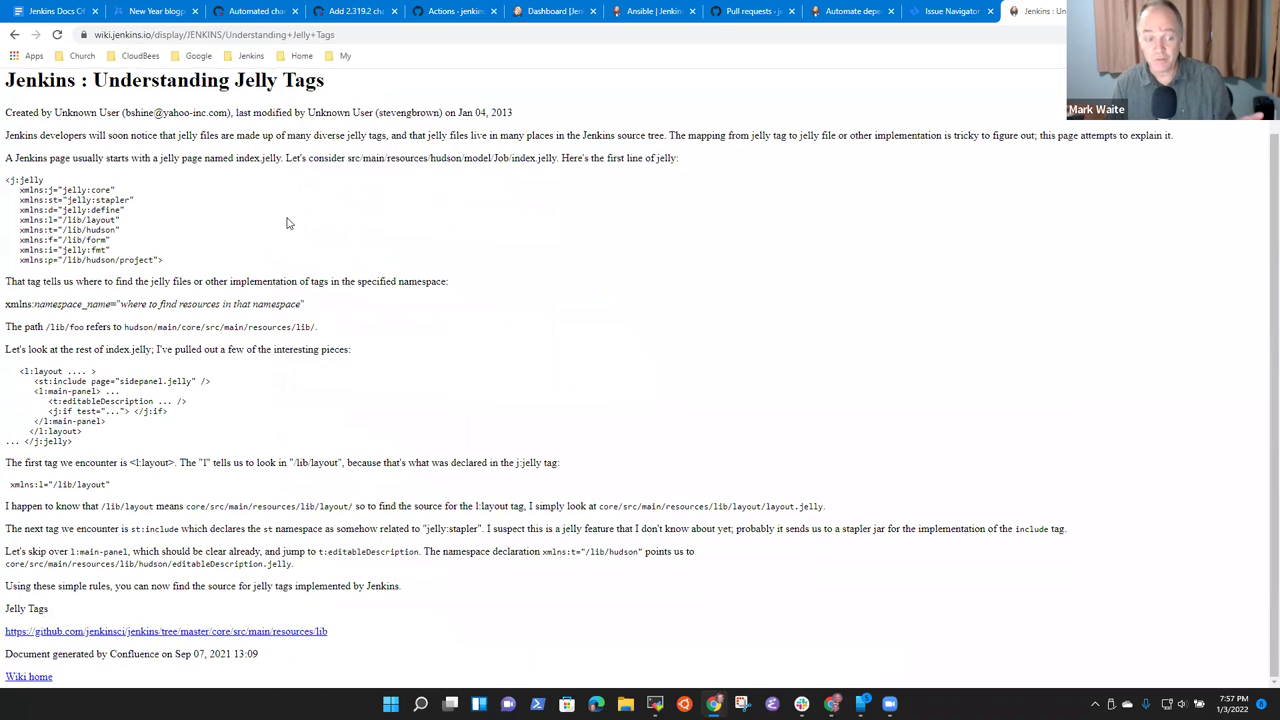
scroll(320, 220, "up", 1)
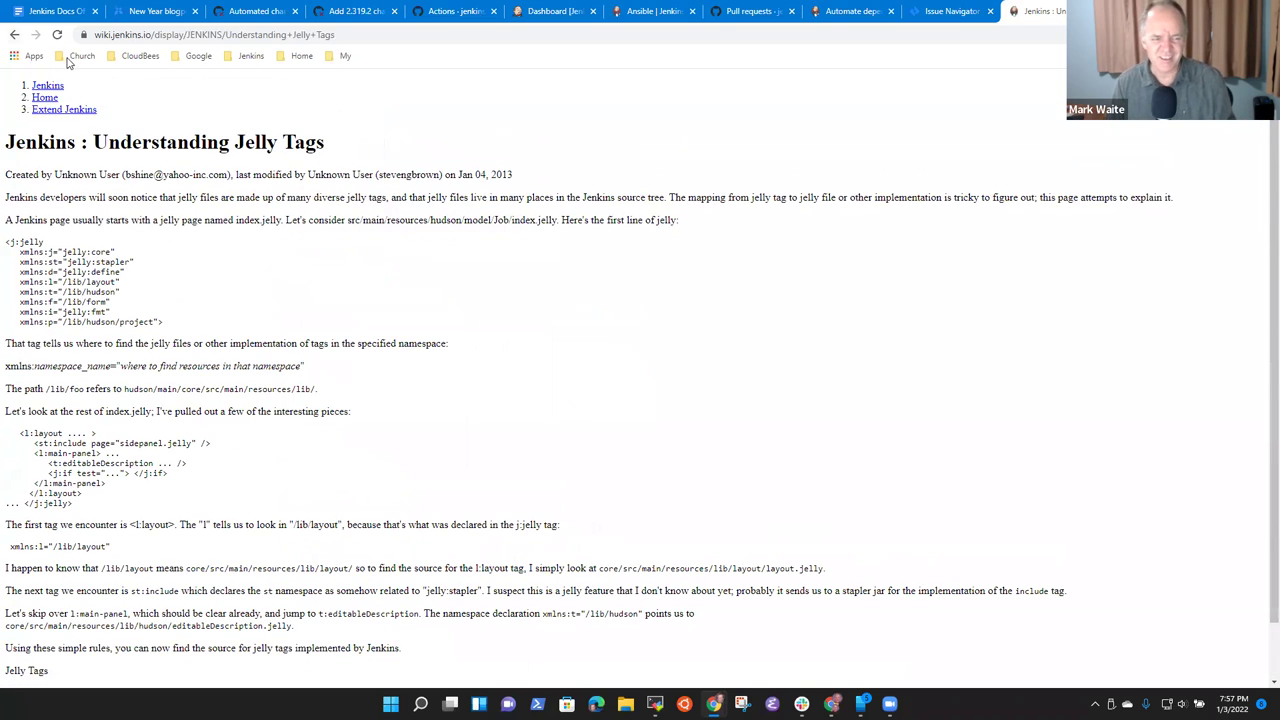
left_click(14, 34)
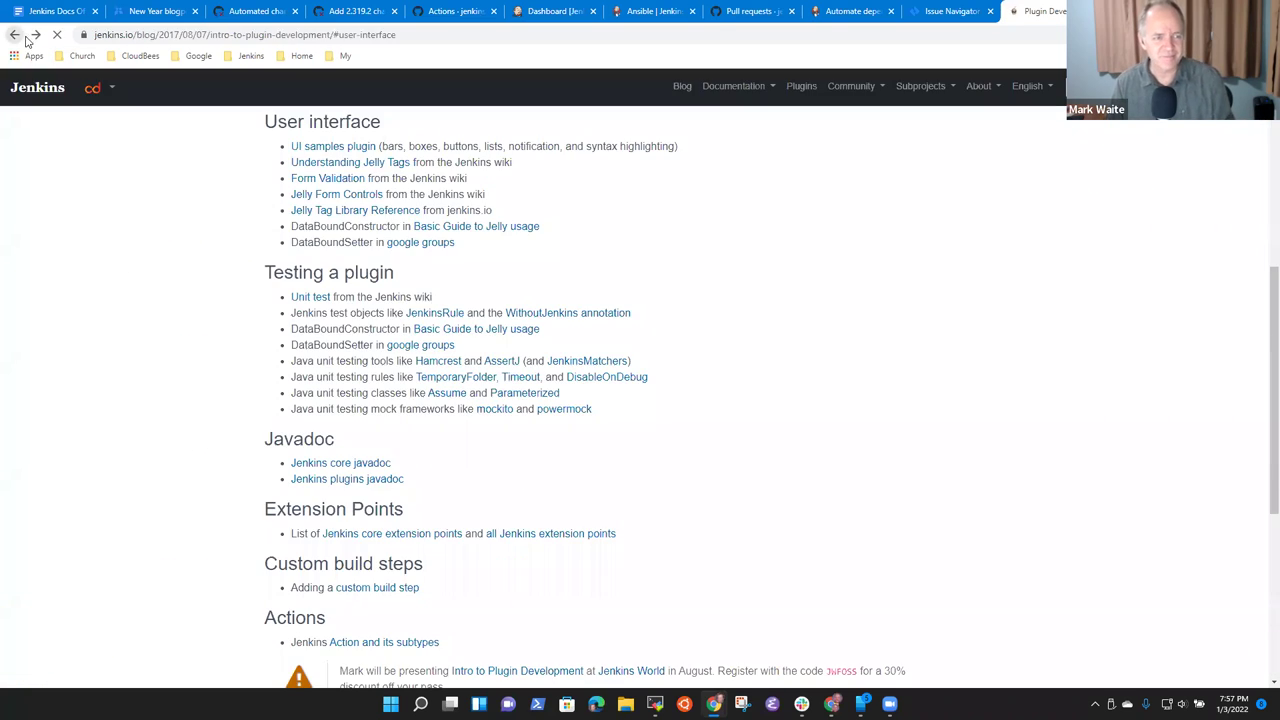
- Open the jenkinsci ui-samples-plugin repository and scroll through its README
left_click(347, 147)
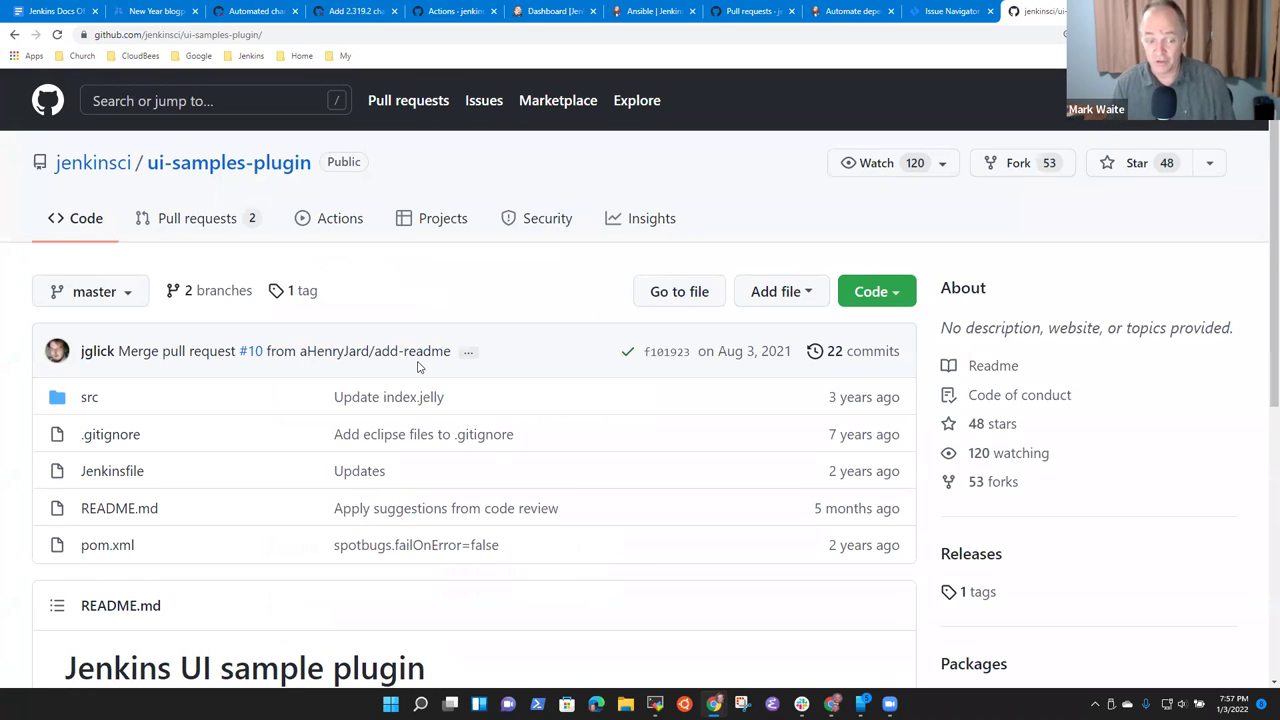
scroll(314, 465, "down", 3)
scroll(316, 478, "down", 2)
scroll(325, 484, "up", 2)
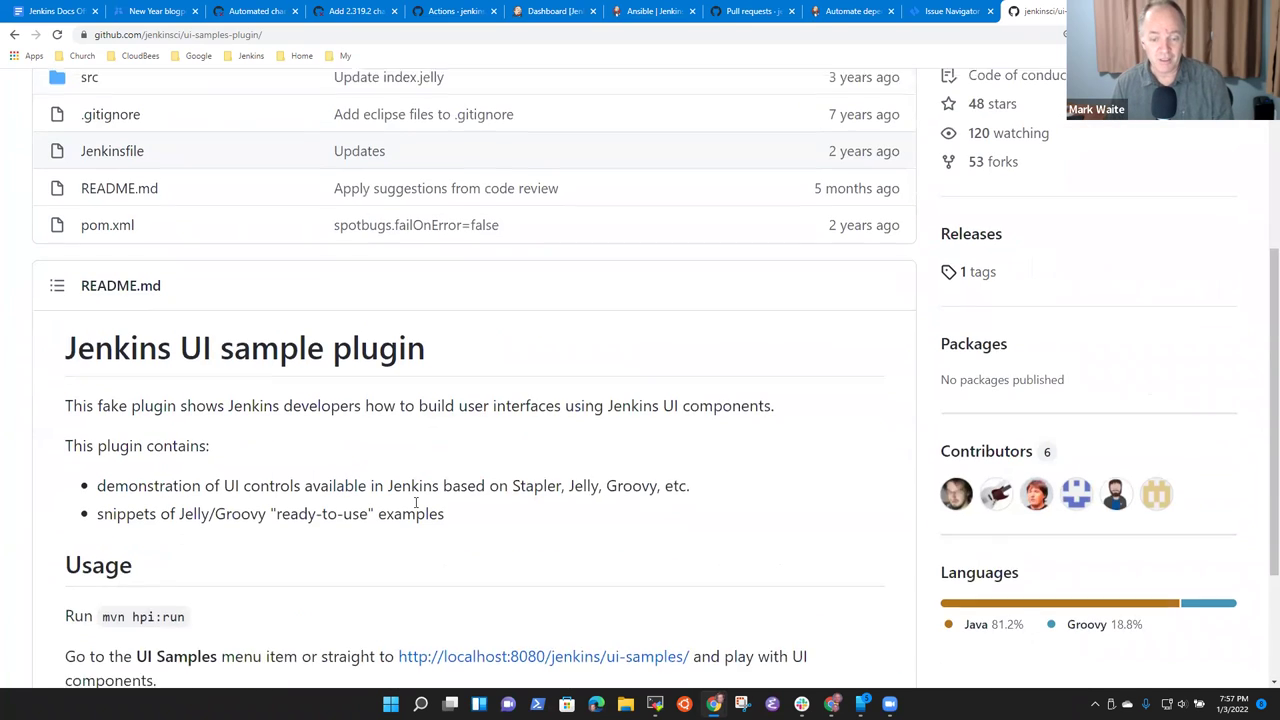
scroll(417, 506, "down", 1)
scroll(505, 560, "up", 4)
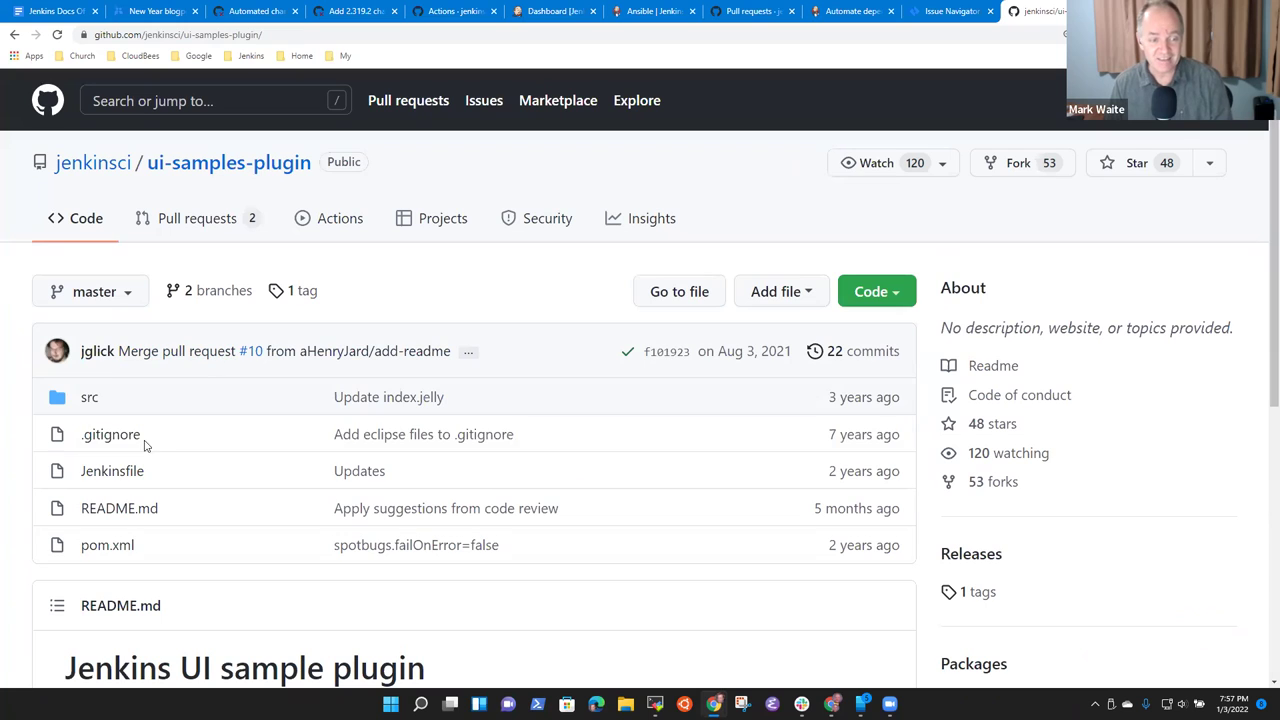
- Browse into src/main/java/jenkins/plugins/ui_samples and select that folder's URL for copying
left_click(100, 399)
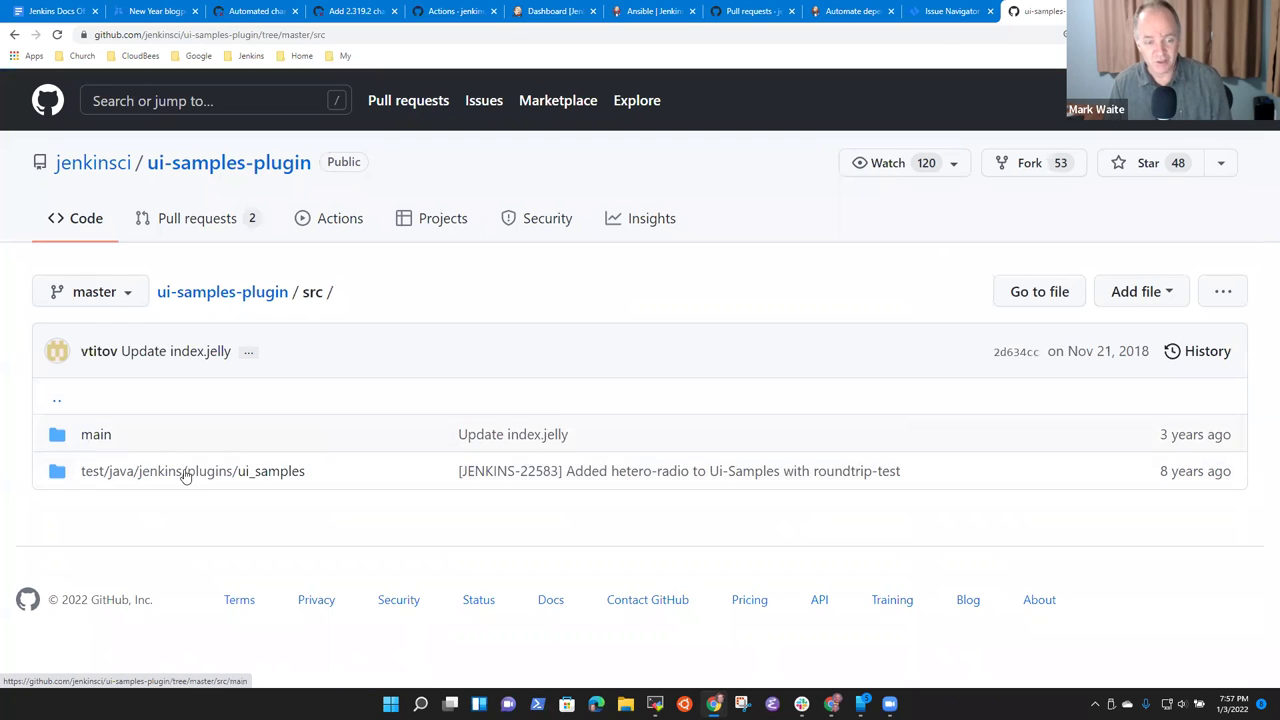
left_click(110, 440)
left_click(225, 437)
scroll(325, 414, "down", 3)
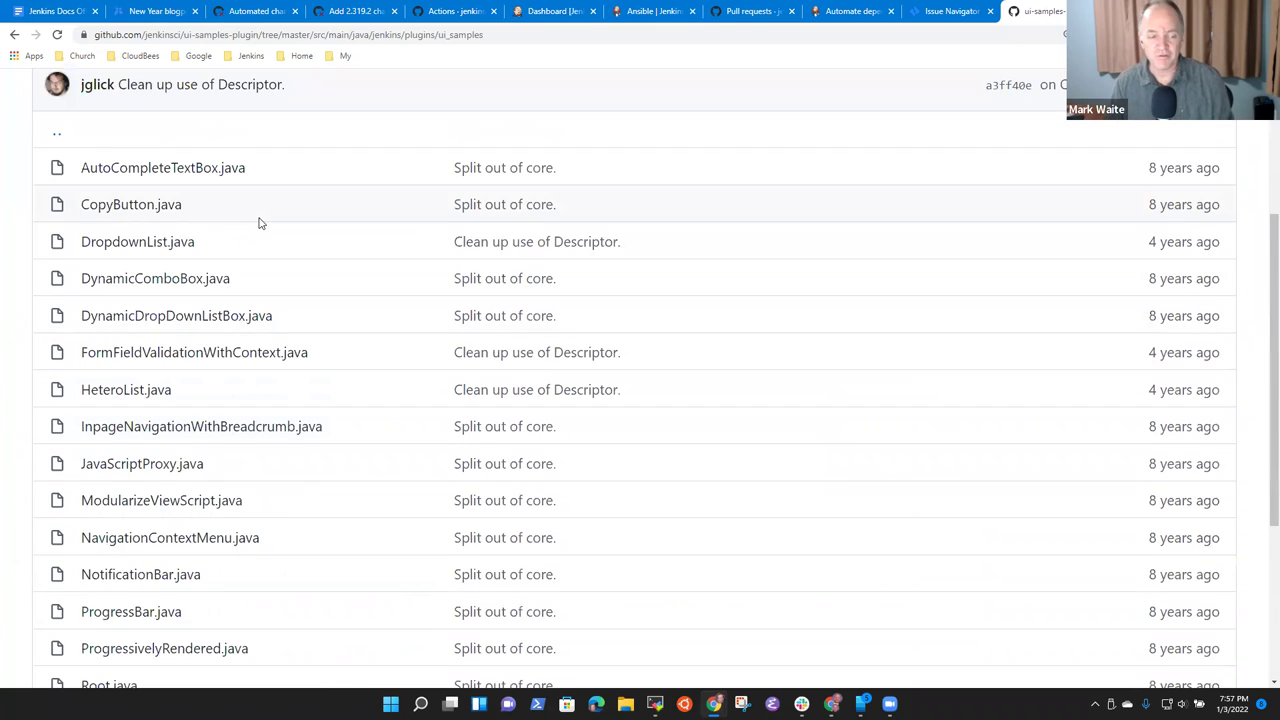
scroll(265, 278, "down", 3)
scroll(270, 280, "up", 1)
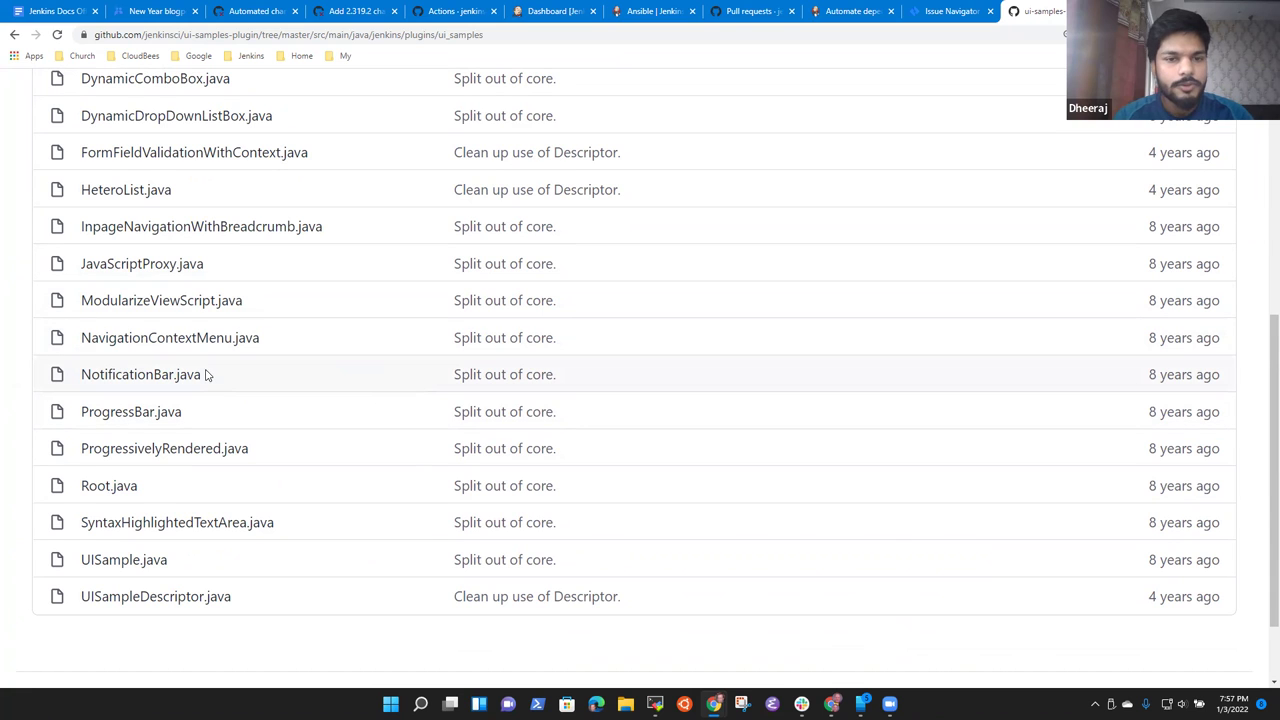
scroll(210, 376, "up", 4)
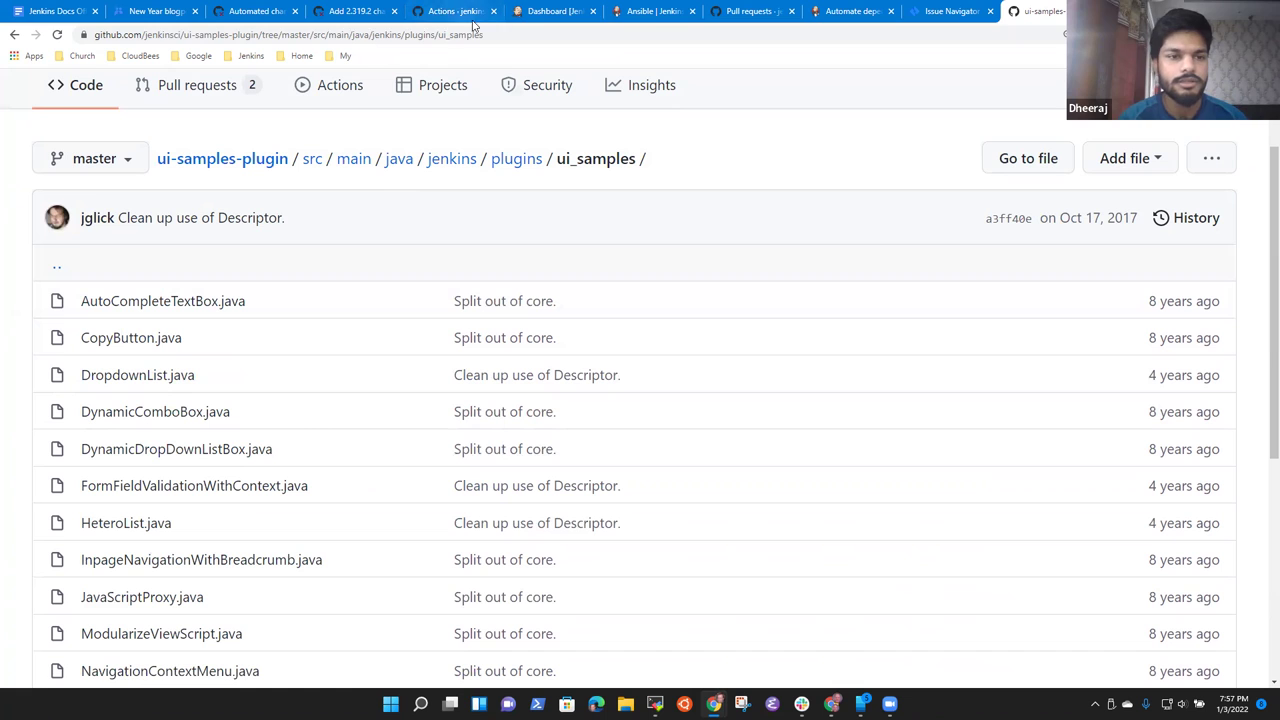
left_click(501, 32)
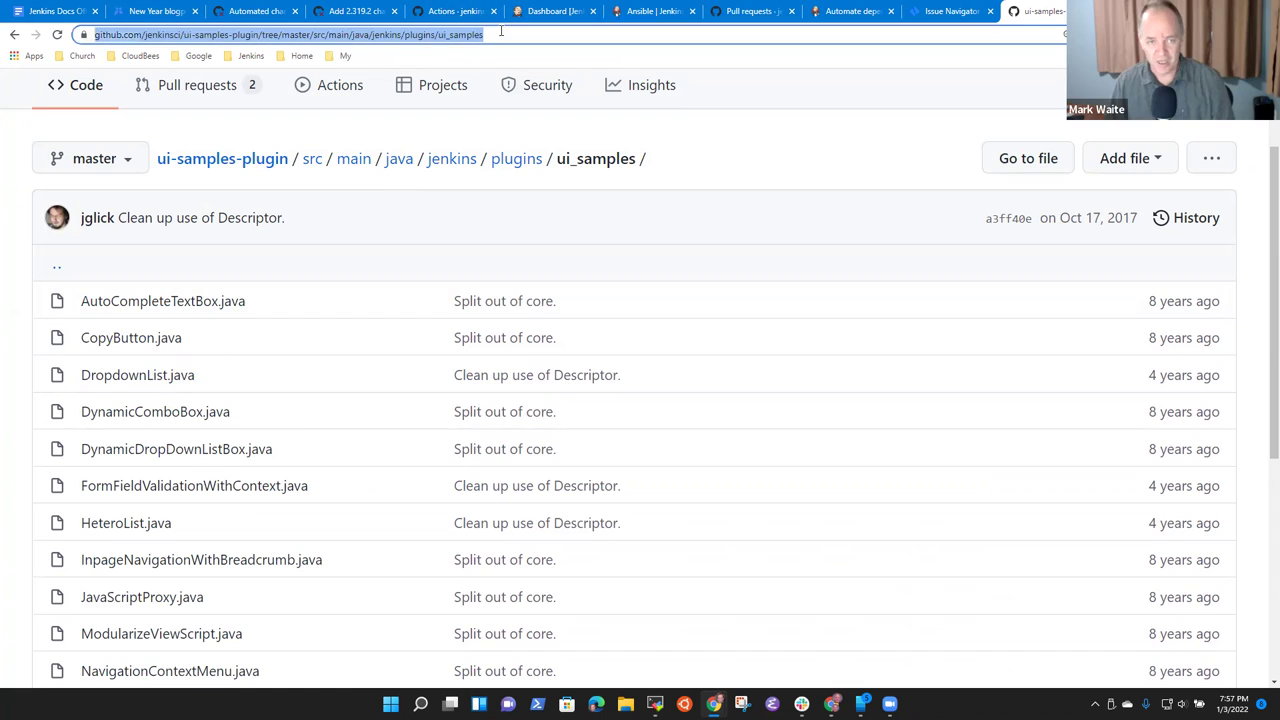
left_click(160, 10)
- Add the bullet 'How do I learn more about Jelly and form controls and web pages in Jenkins'
left_click(55, 11)
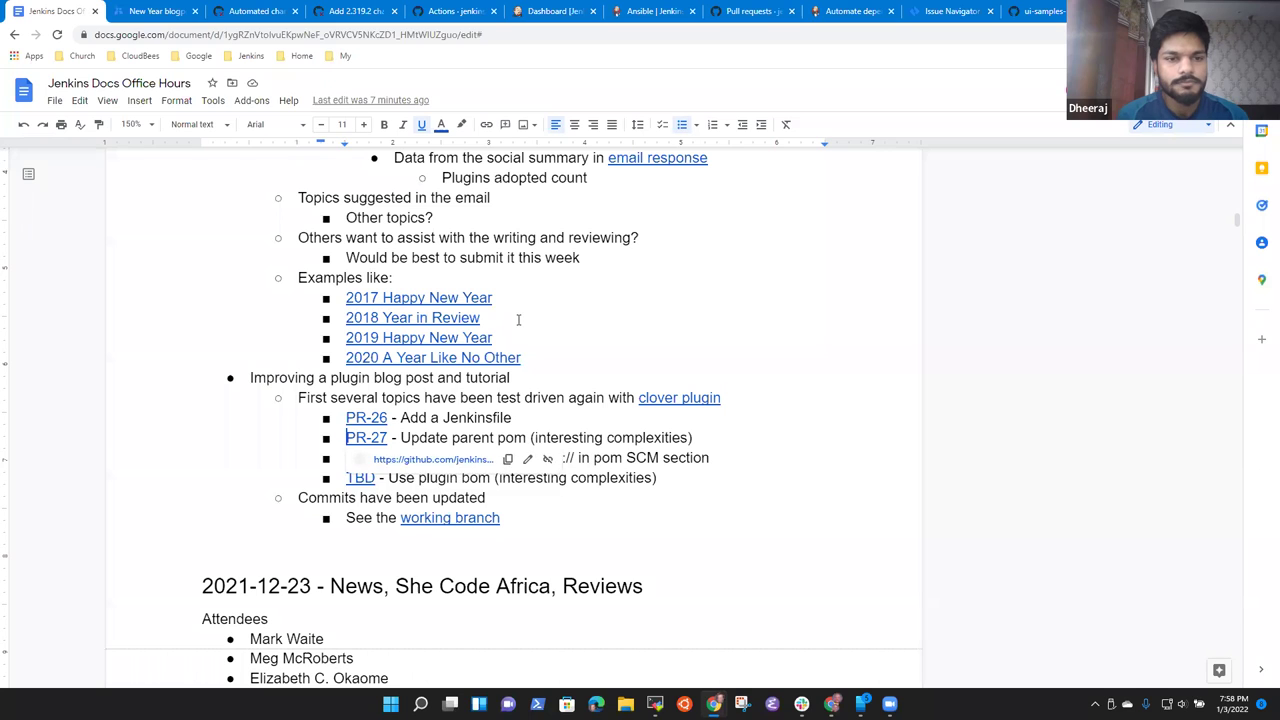
key("End")
key("Return")
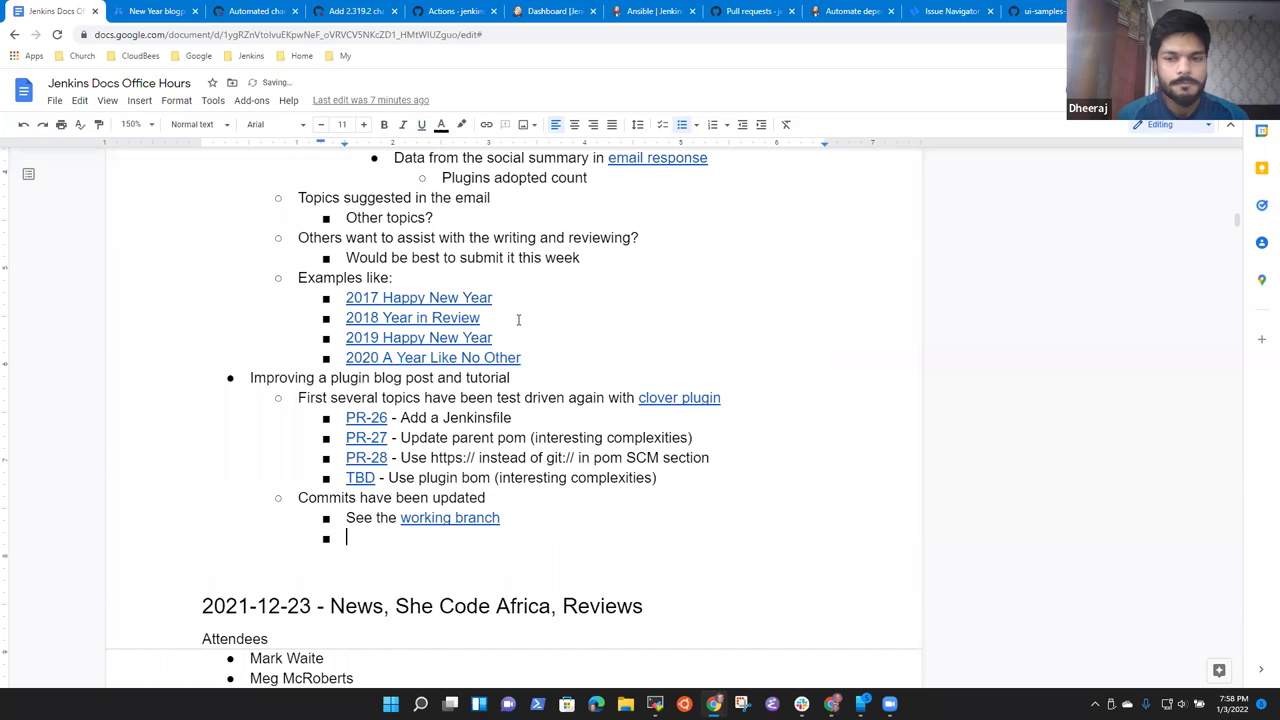
key("shift+Tab")
type("Jel")
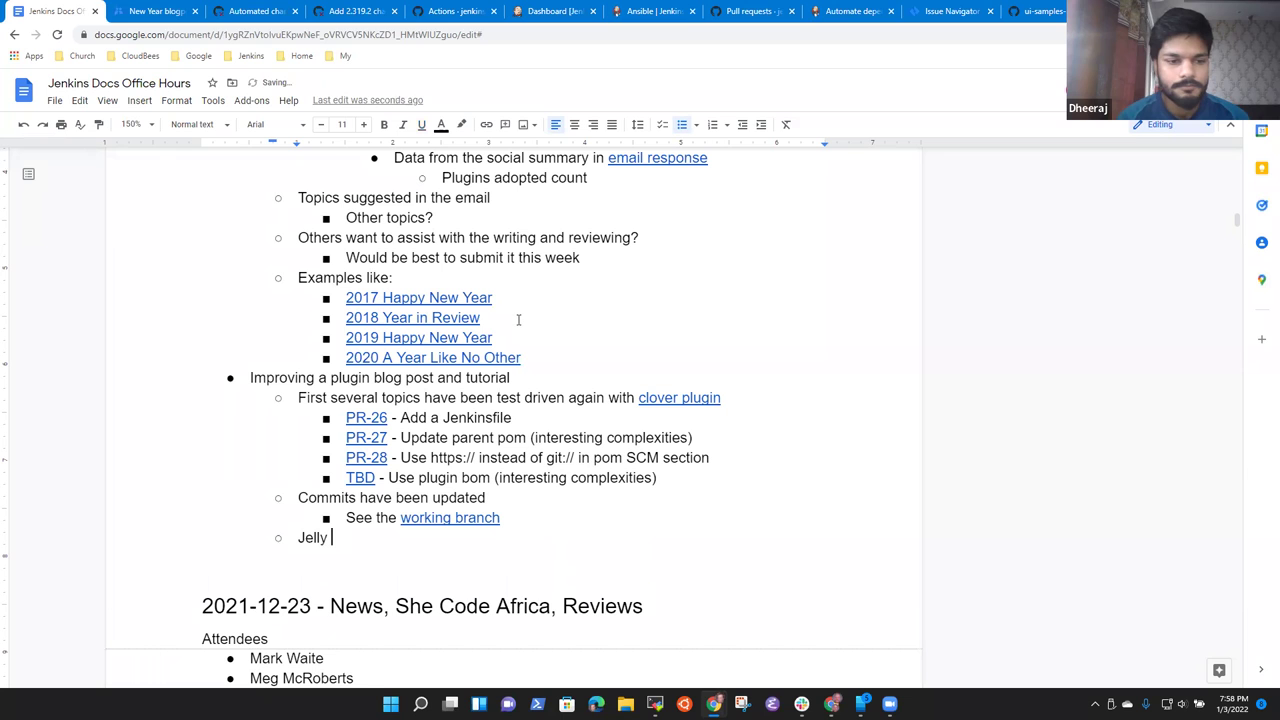
type("ly")
key("ctrl+BackSpace")
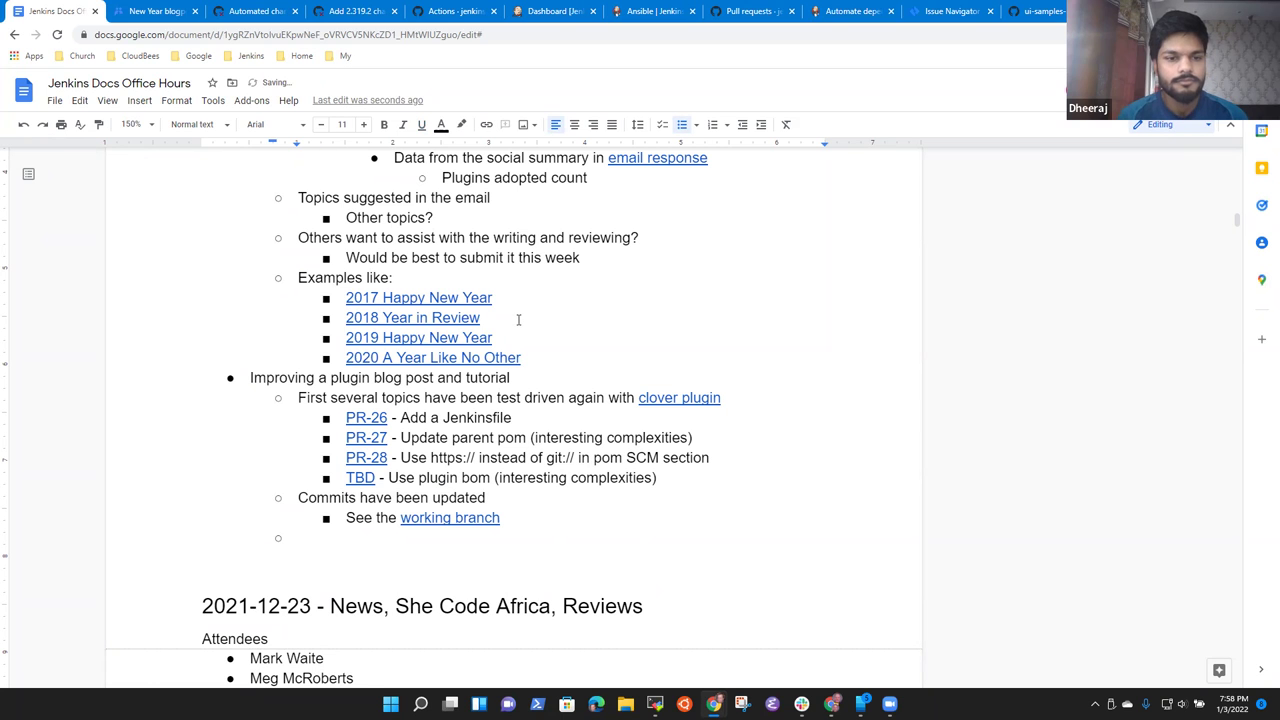
type("How to")
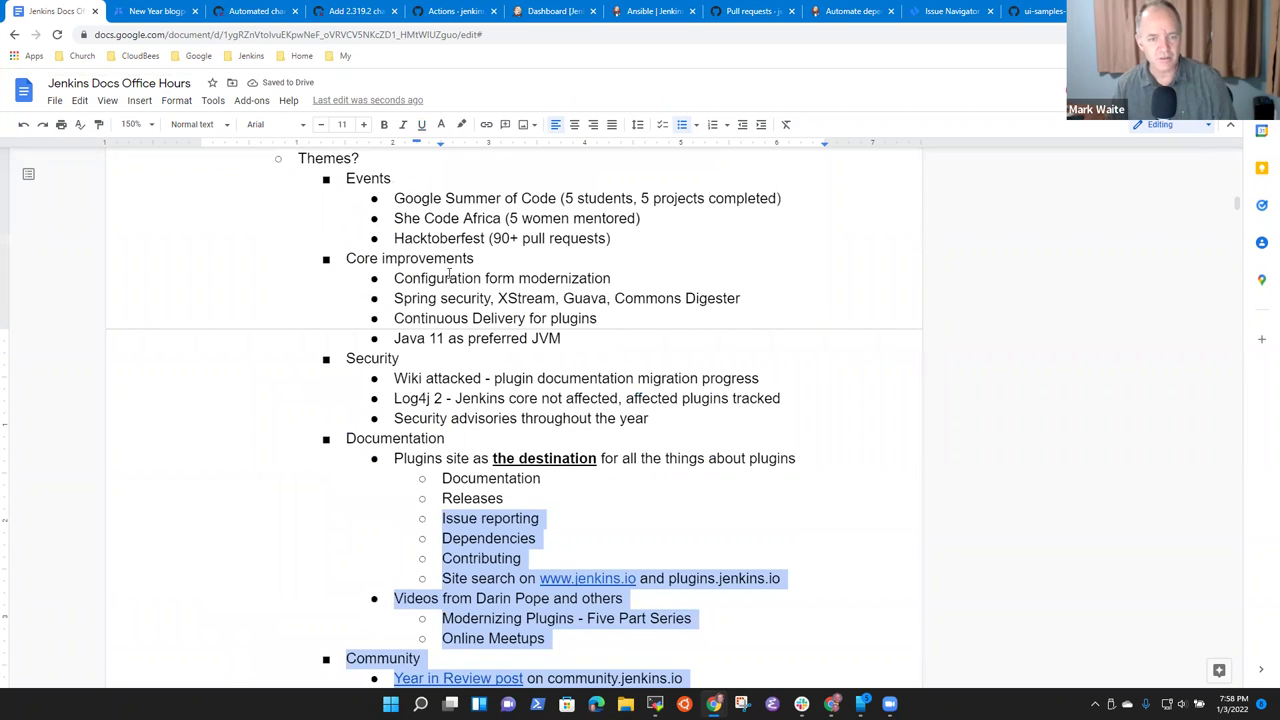
left_click(447, 272)
scroll(455, 280, "up", 3)
scroll(459, 283, "up", 1)
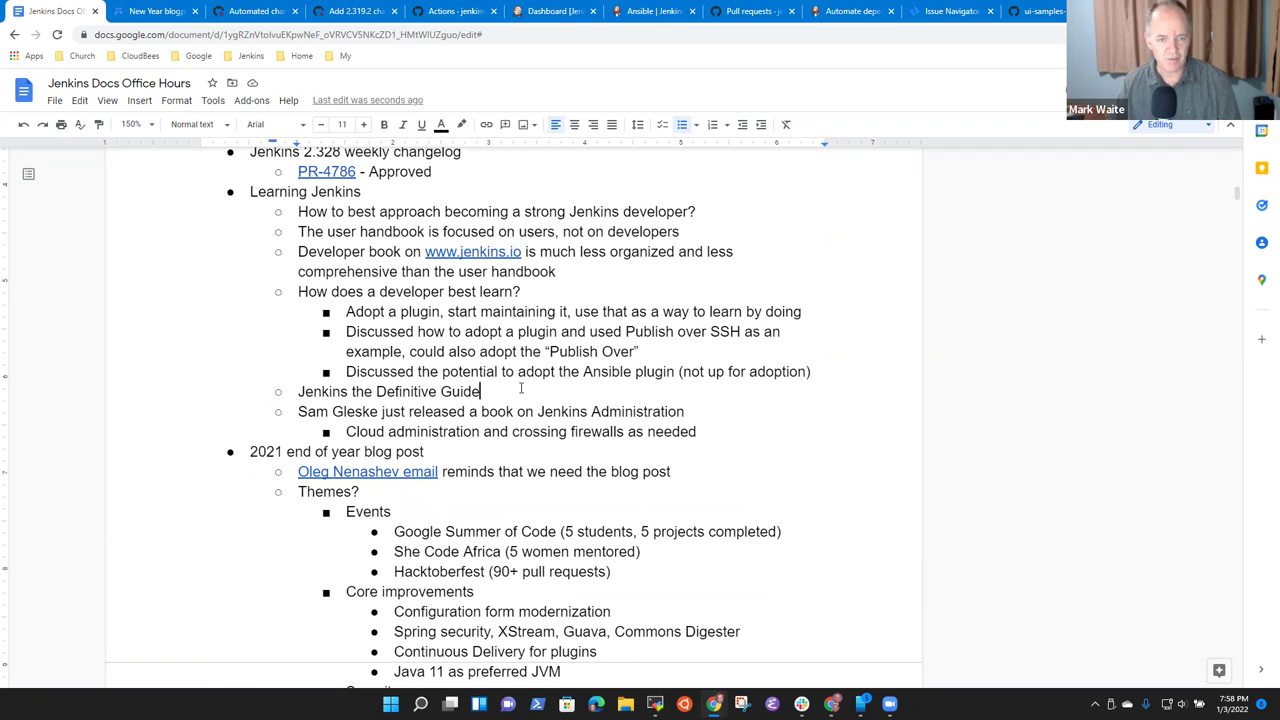
key("Return")
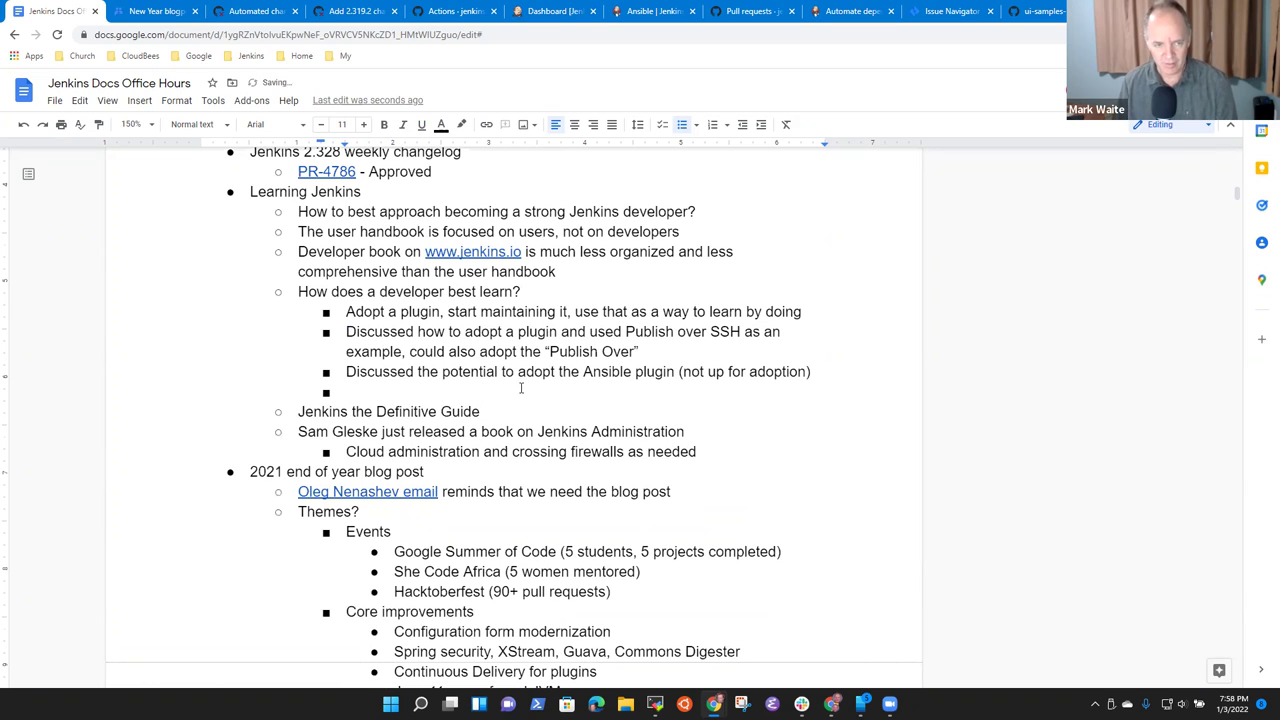
type("How do I learn more abo")
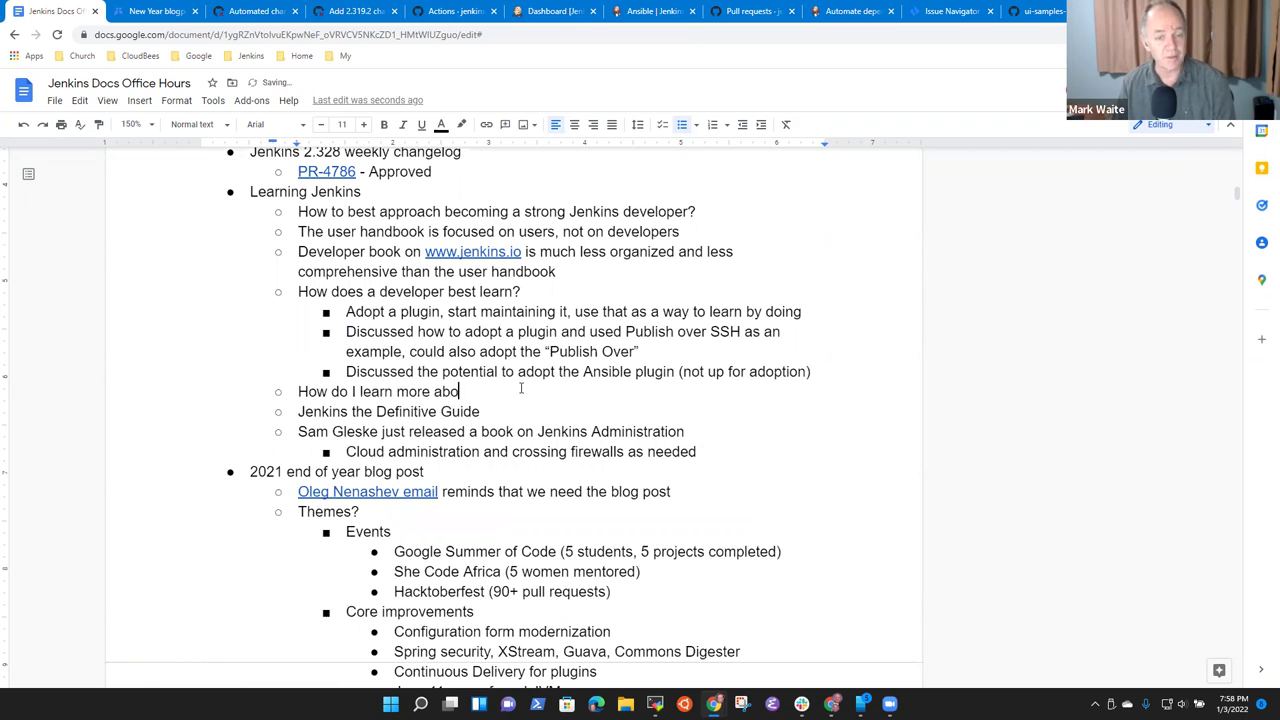
type("ut Jelly and form controls and ")
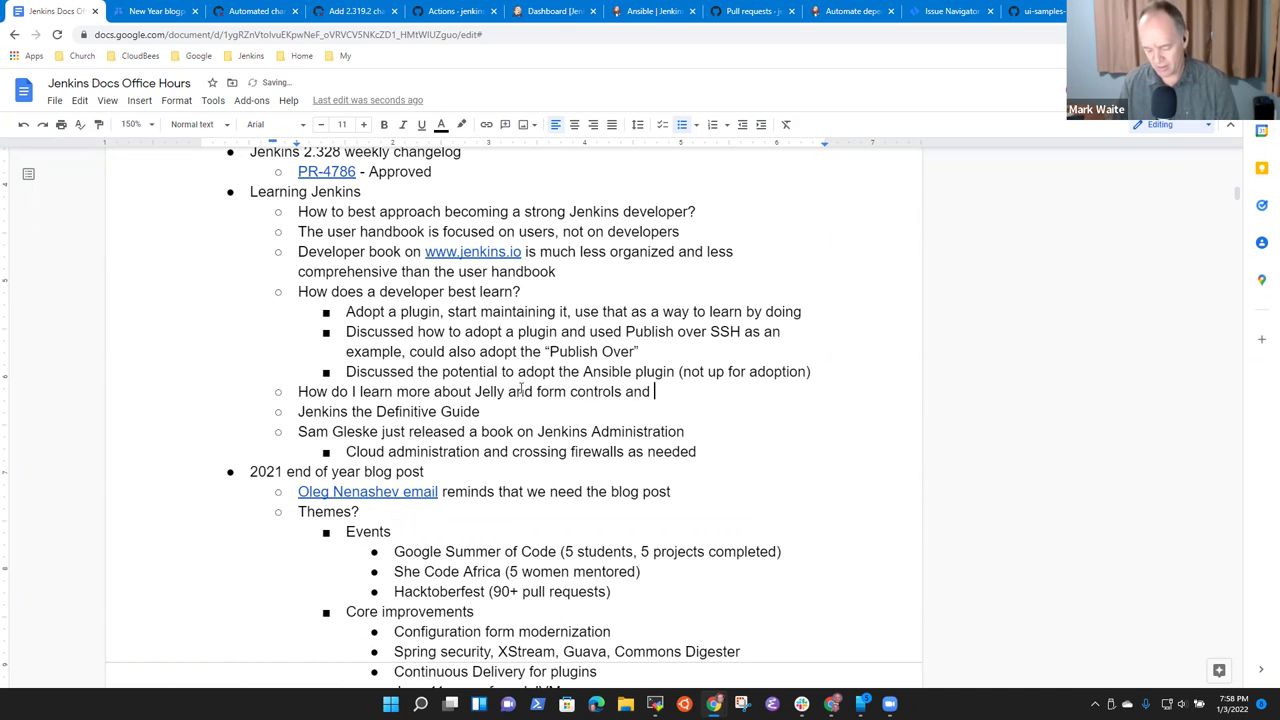
type("web page")
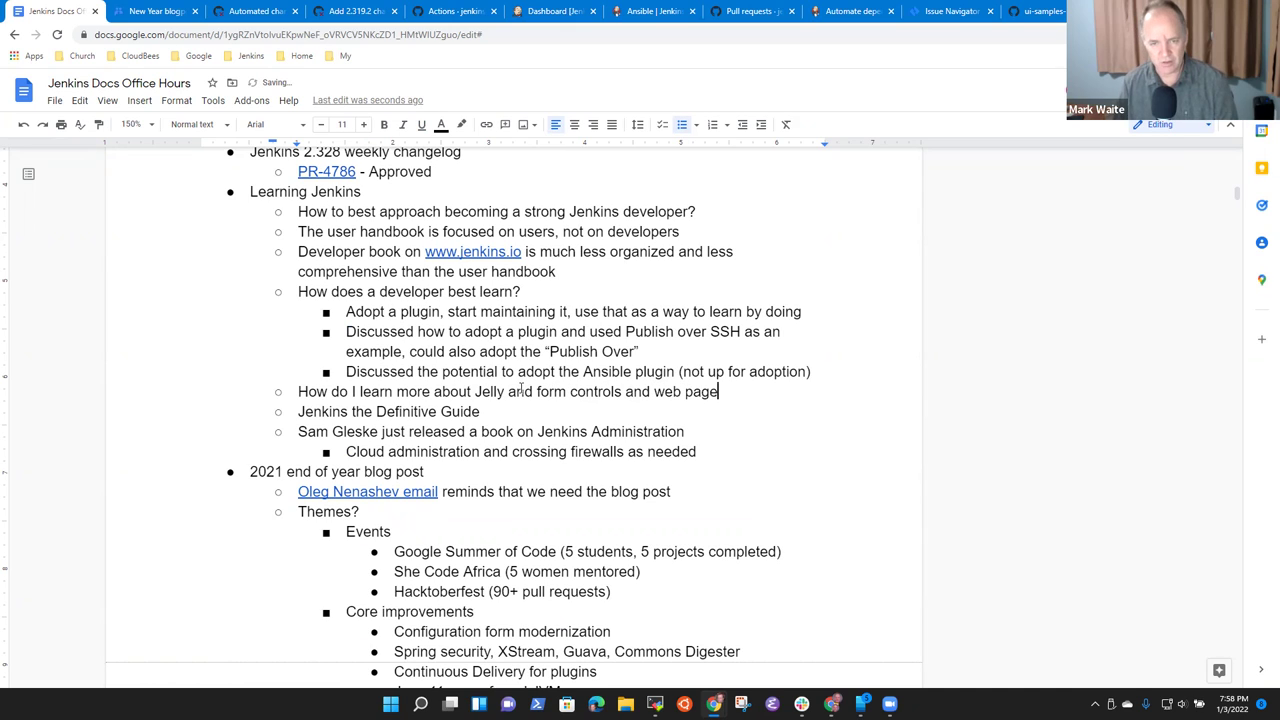
type("s in Jenkins")
- Answer with an indented 'See the UI Samples plugin for examples', selecting 'UI Samples plugin'
key("Return")
key("Tab")
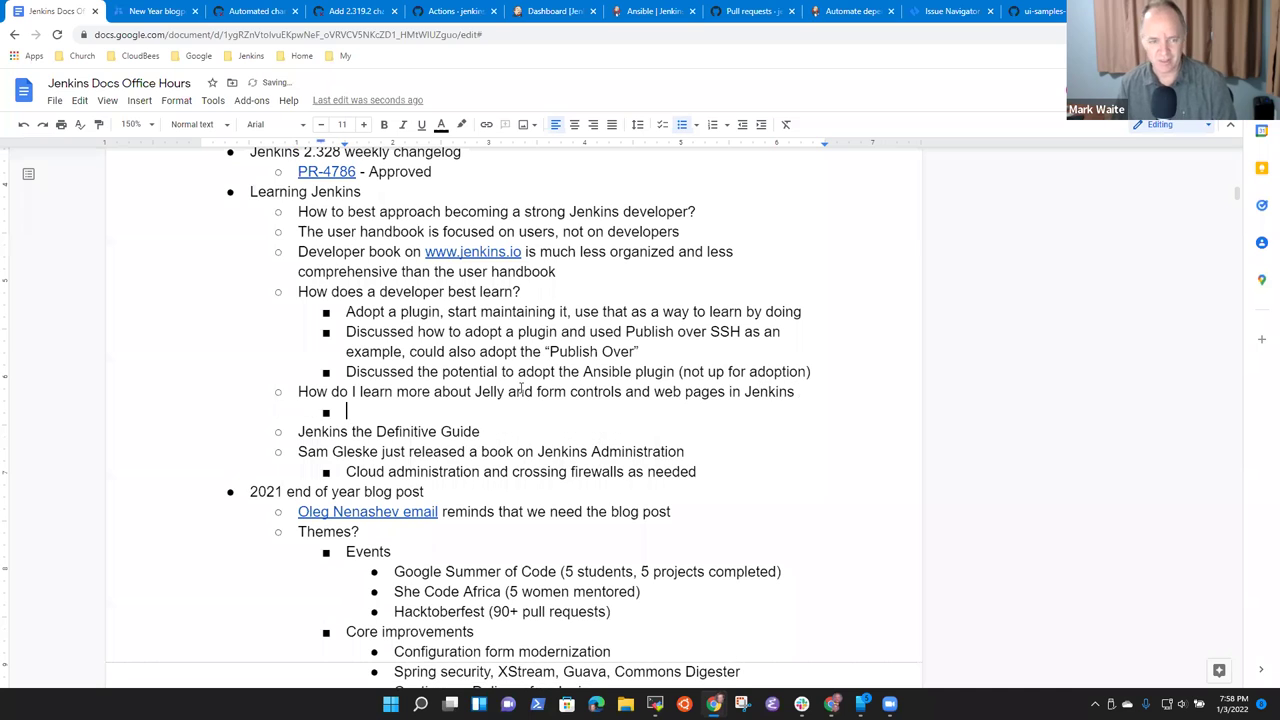
type("https://github.com/jenkinsci/ui-samples-plugin/tree/master/src/main/java/jenkins/plugins/ui_samples")
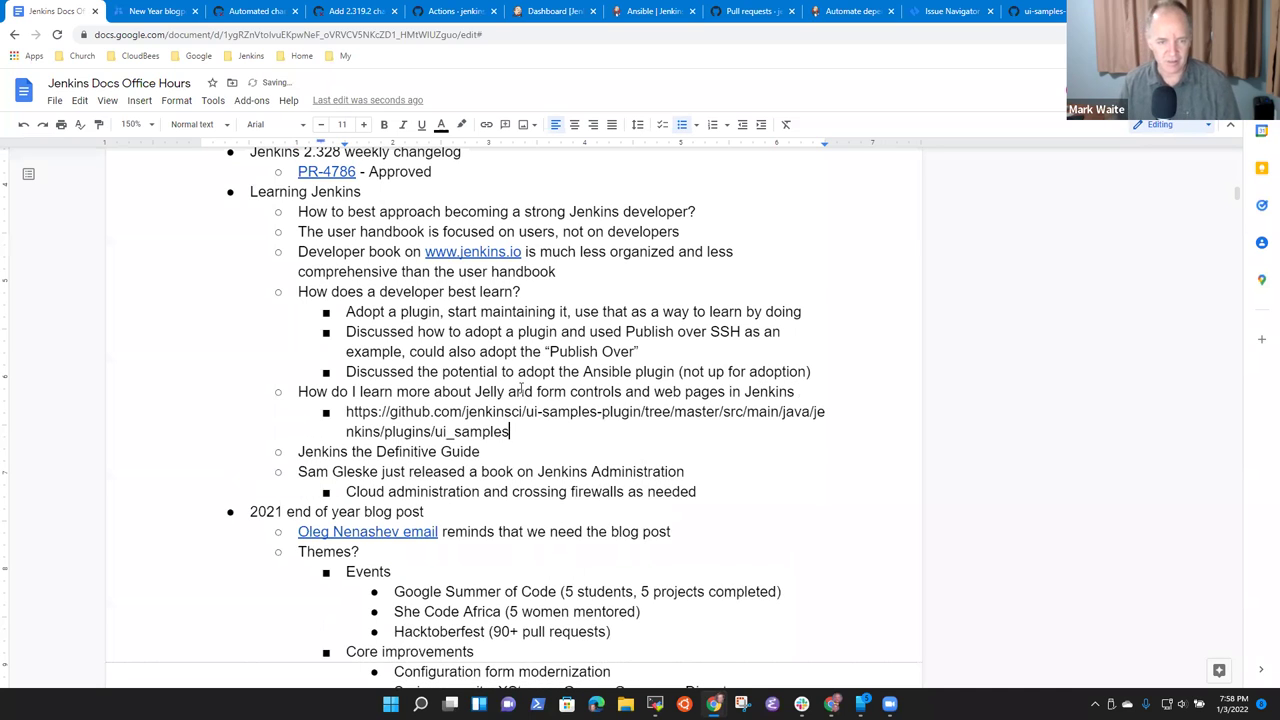
key("ctrl+z")
type("See the")
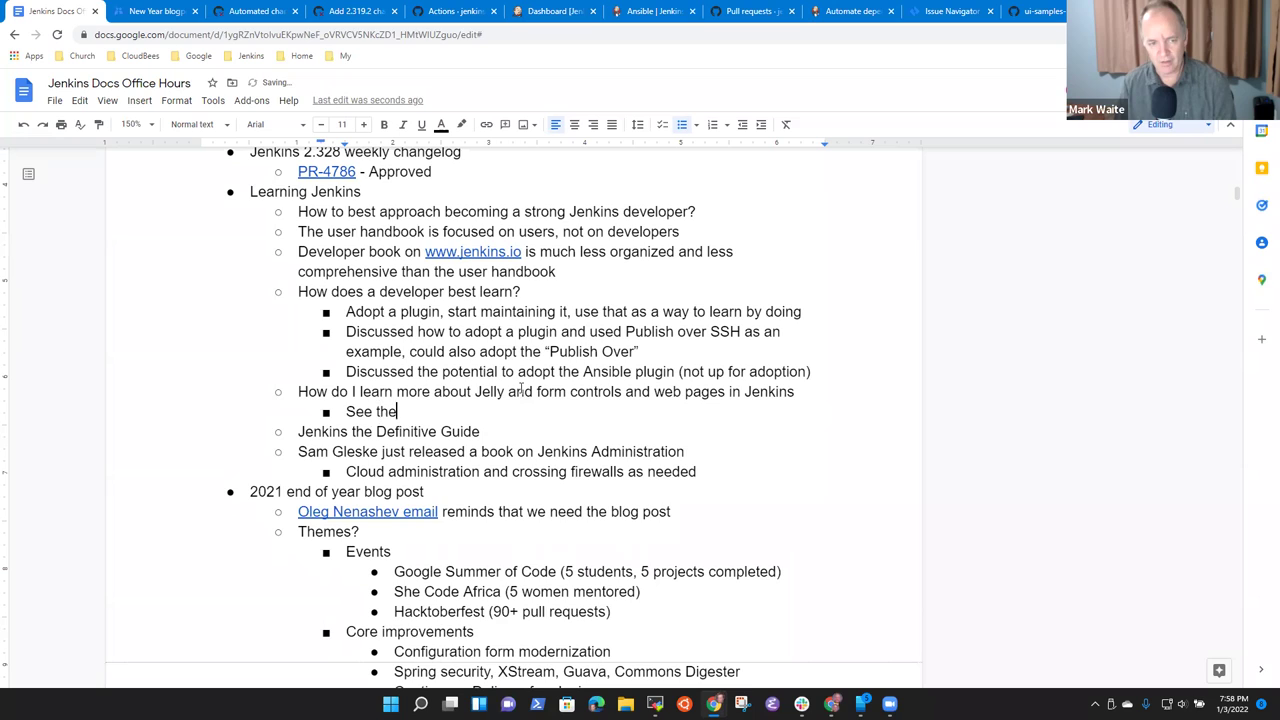
type(" UI Samples plugin for examples")
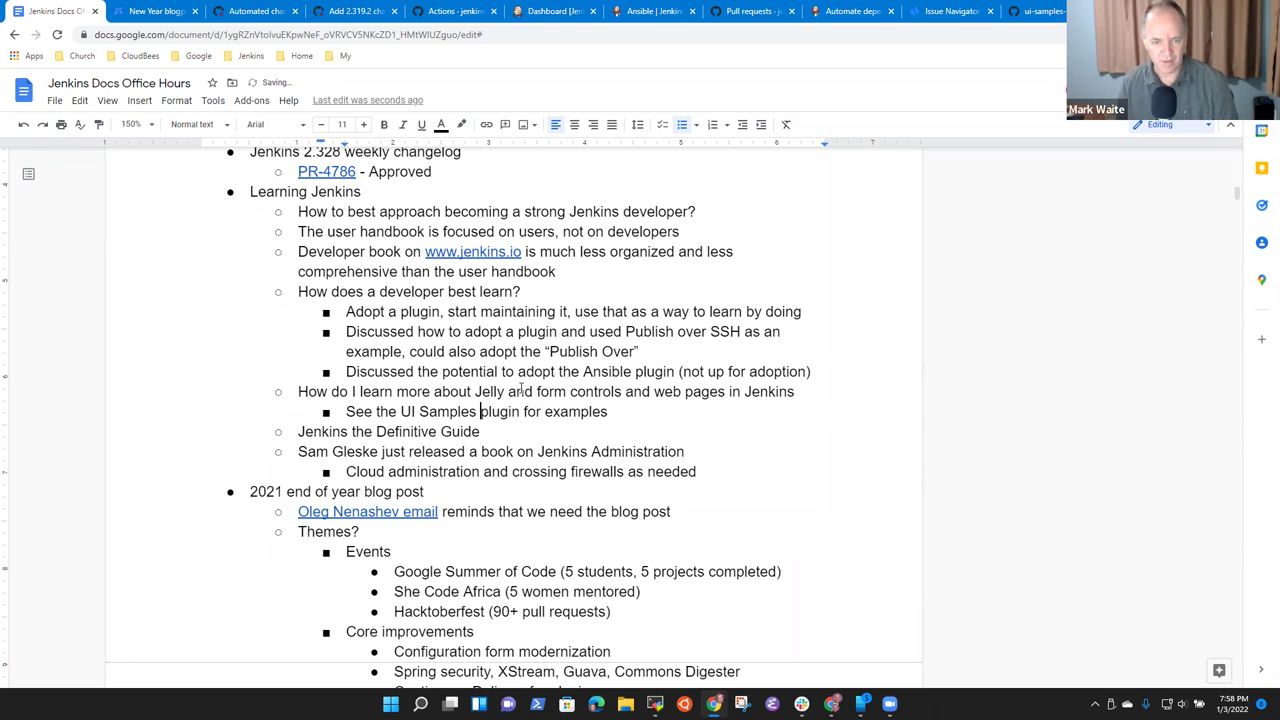
key("ctrl+shift+Left")
key("ctrl+shift+Left")
key("ctrl+shift+Left")
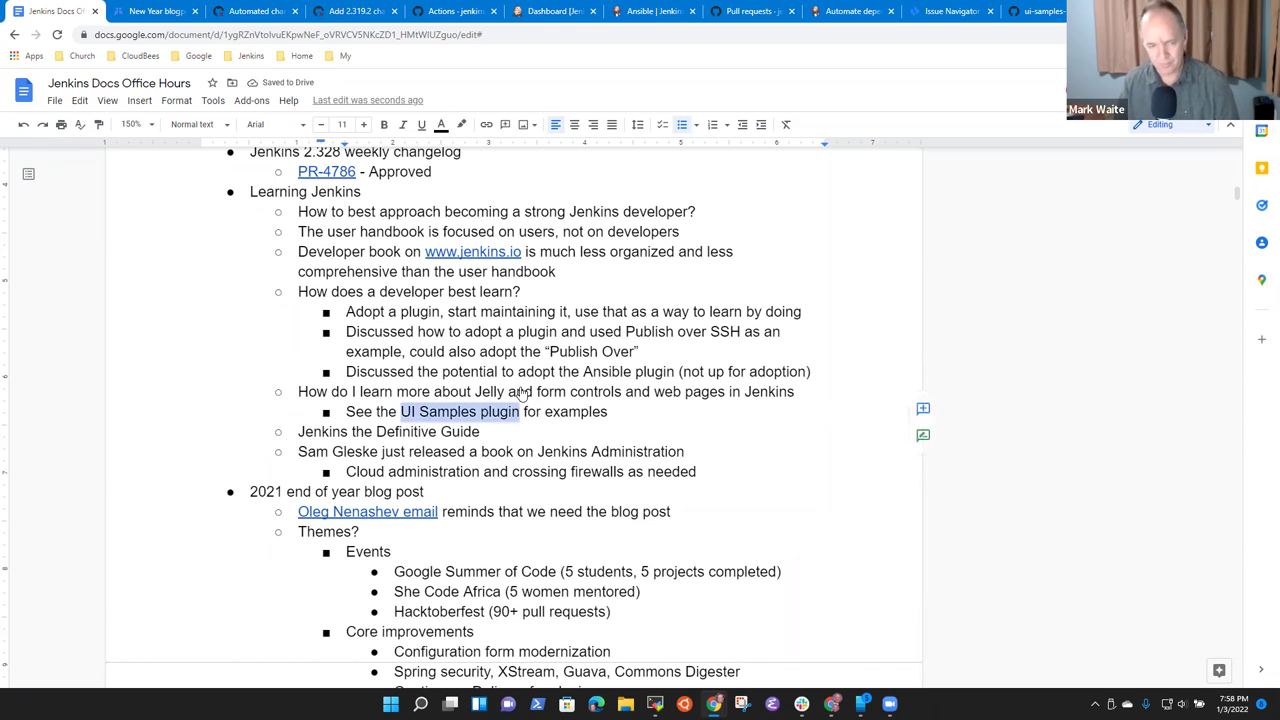
- Link 'UI Samples plugin' to the ui-samples-plugin GitHub source folder URL
key("ctrl+k")
type("https://github.com/jenkinsci/ui-samples-plugin")
key("Return")
key("End")
- Start a second answer sub-bullet reading 'See the Developer docs for Jelly'
key("Return")
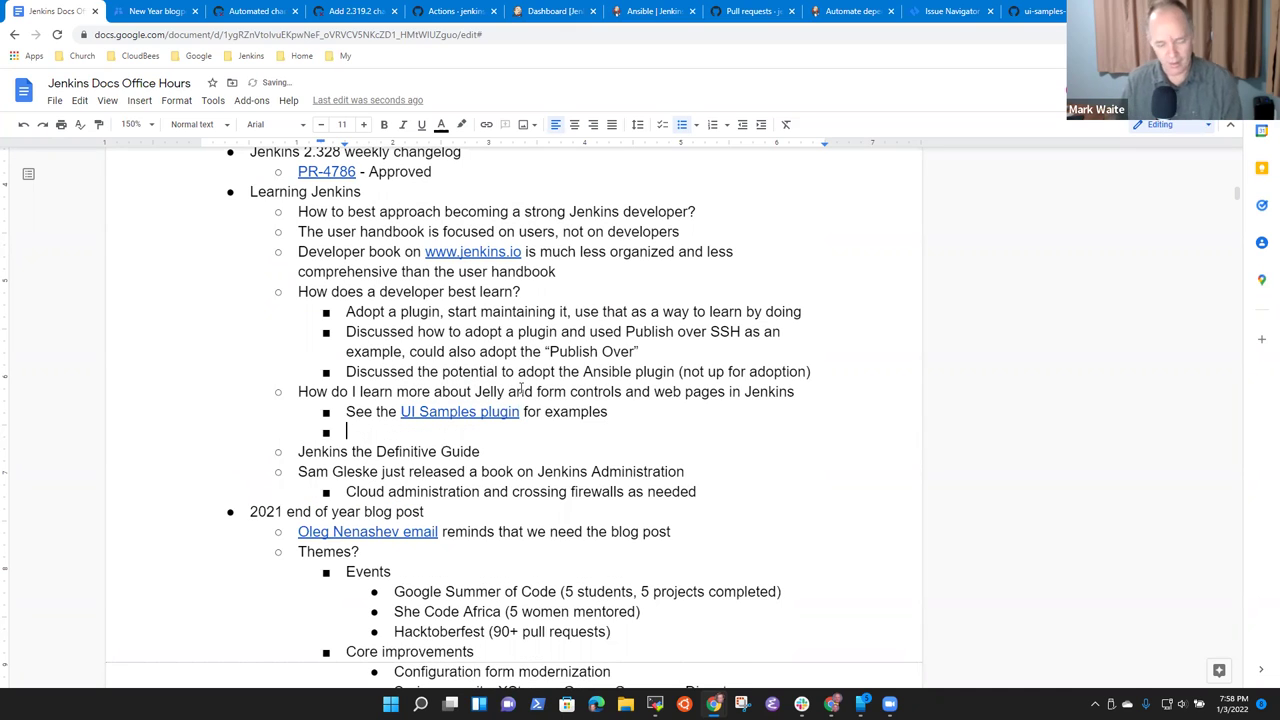
type("See thje")
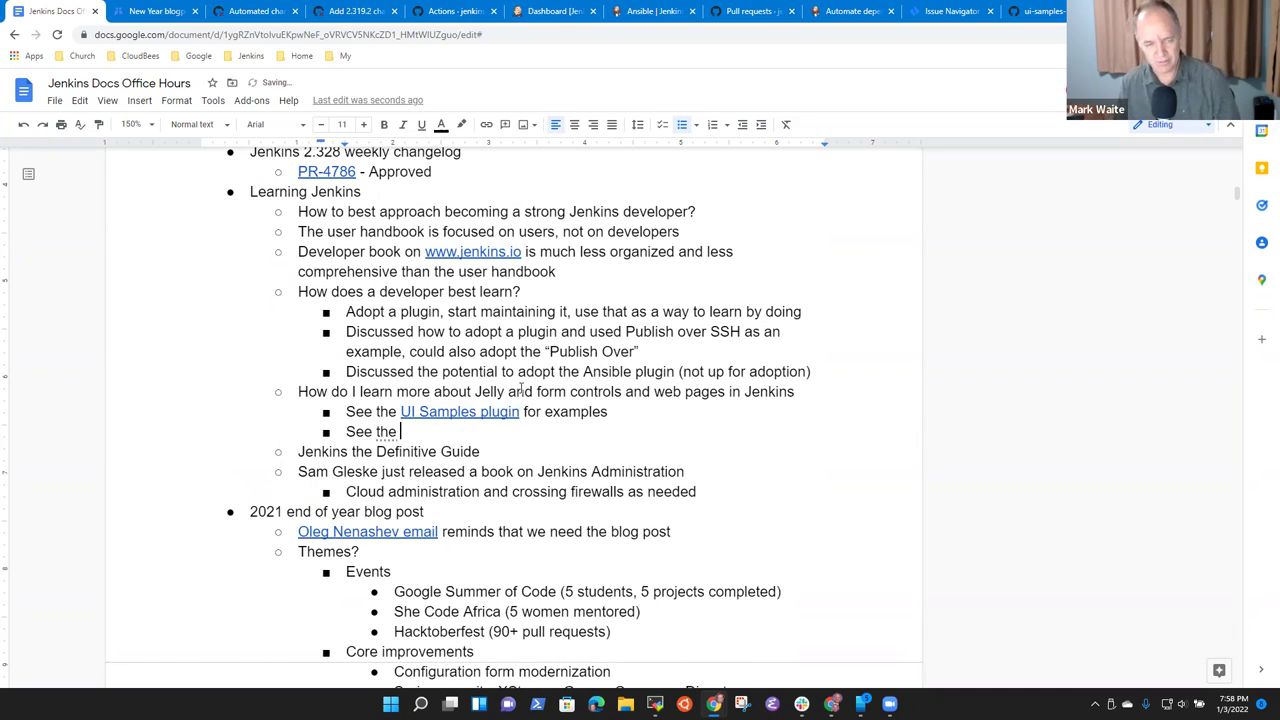
type(" Jenk")
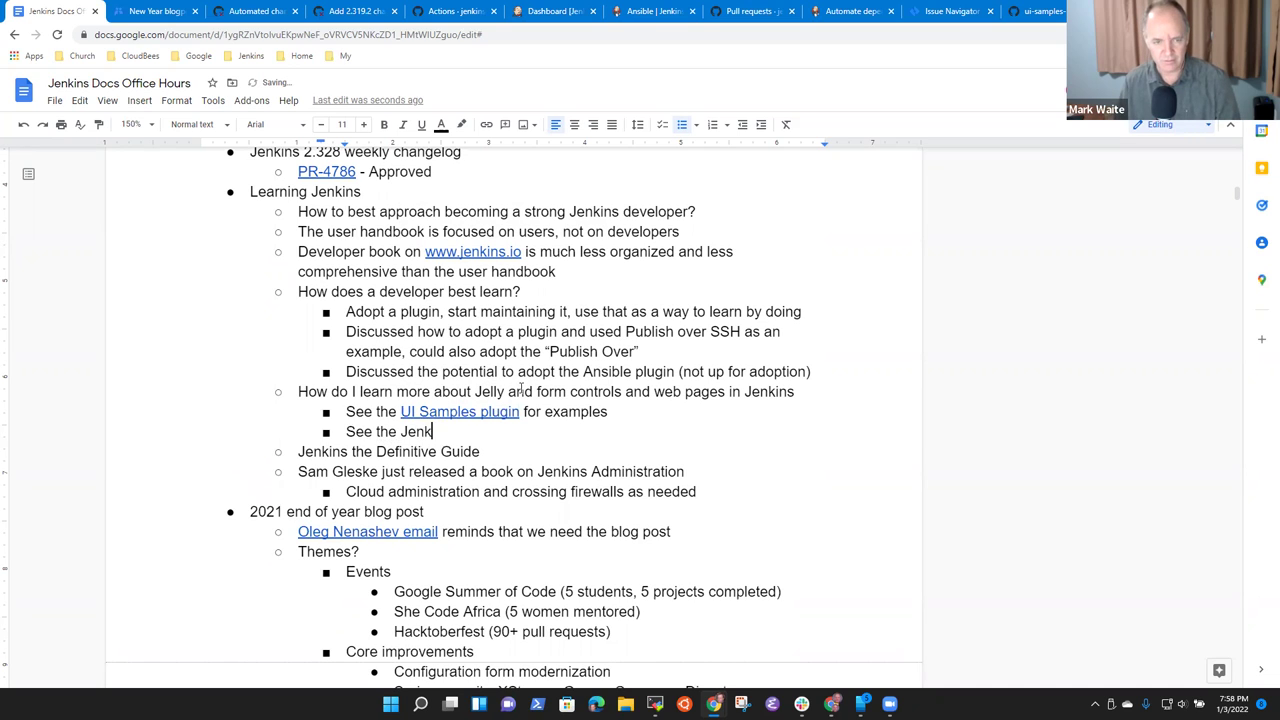
key("shift+Home")
key("BackSpace")
key("BackSpace")
key("BackSpace")
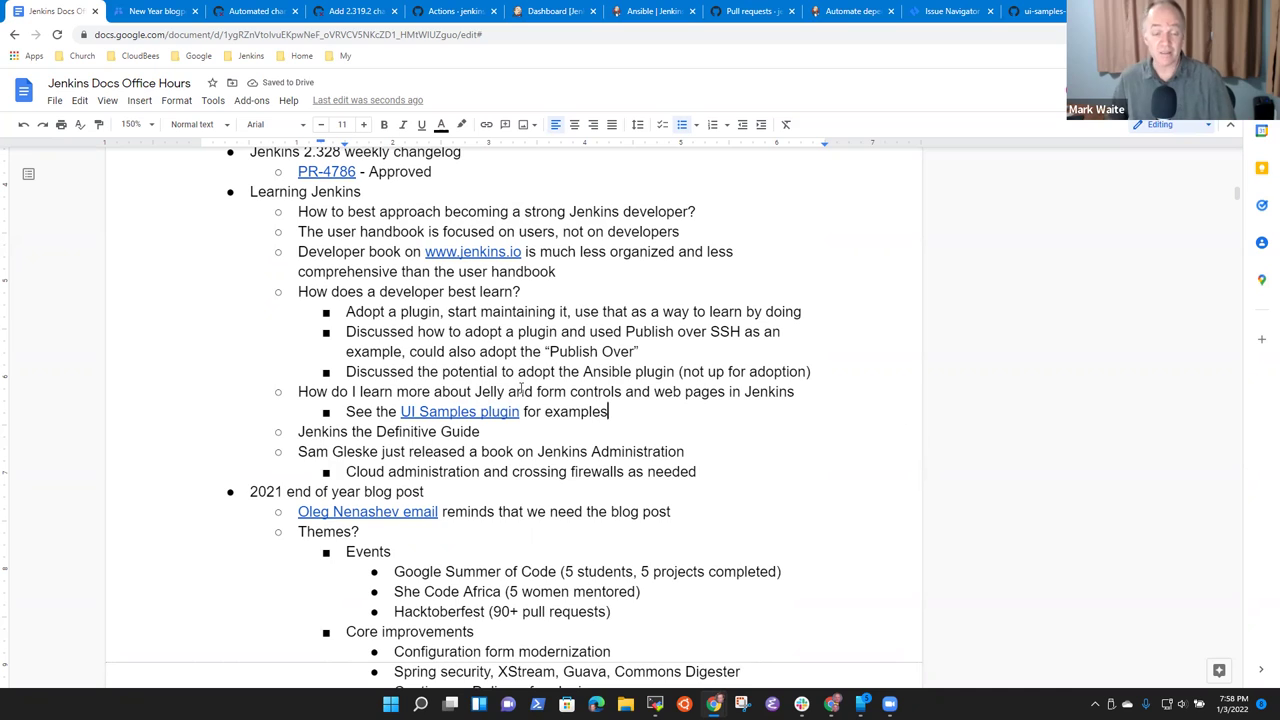
key("Return")
type("See the Develoerp")
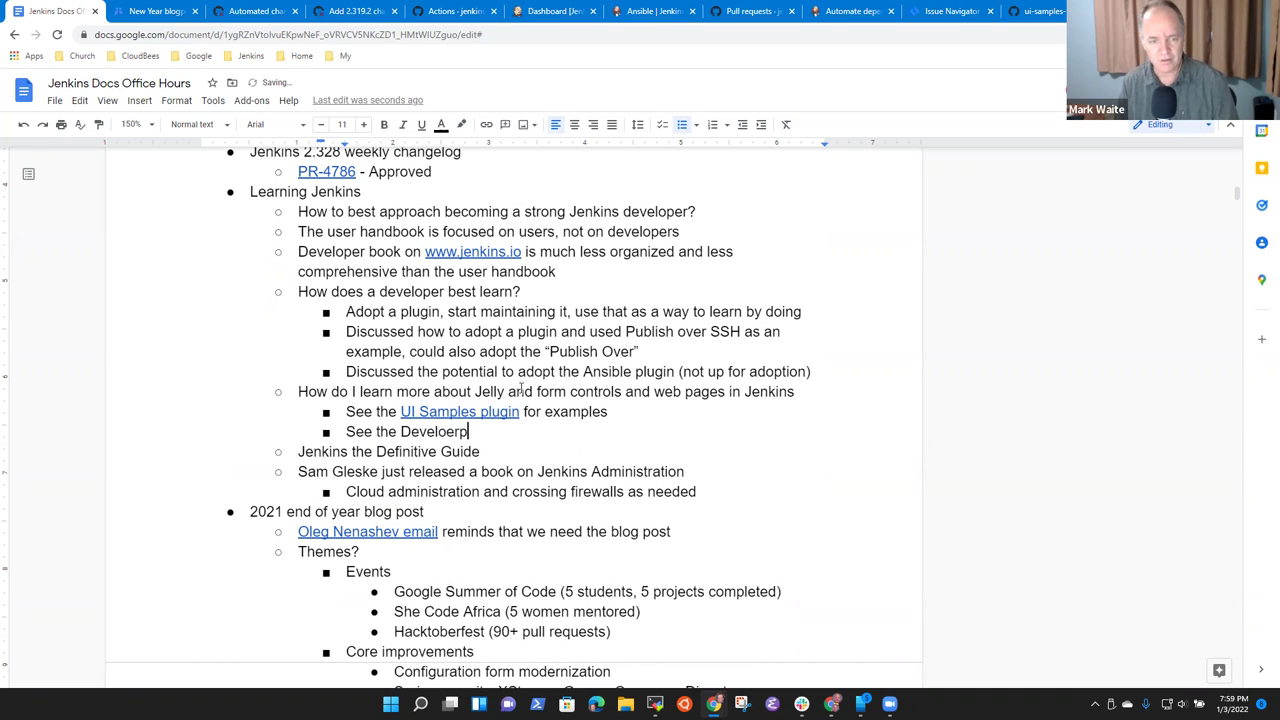
key("BackSpace")
key("BackSpace")
key("BackSpace")
type("per docs for Jelly")
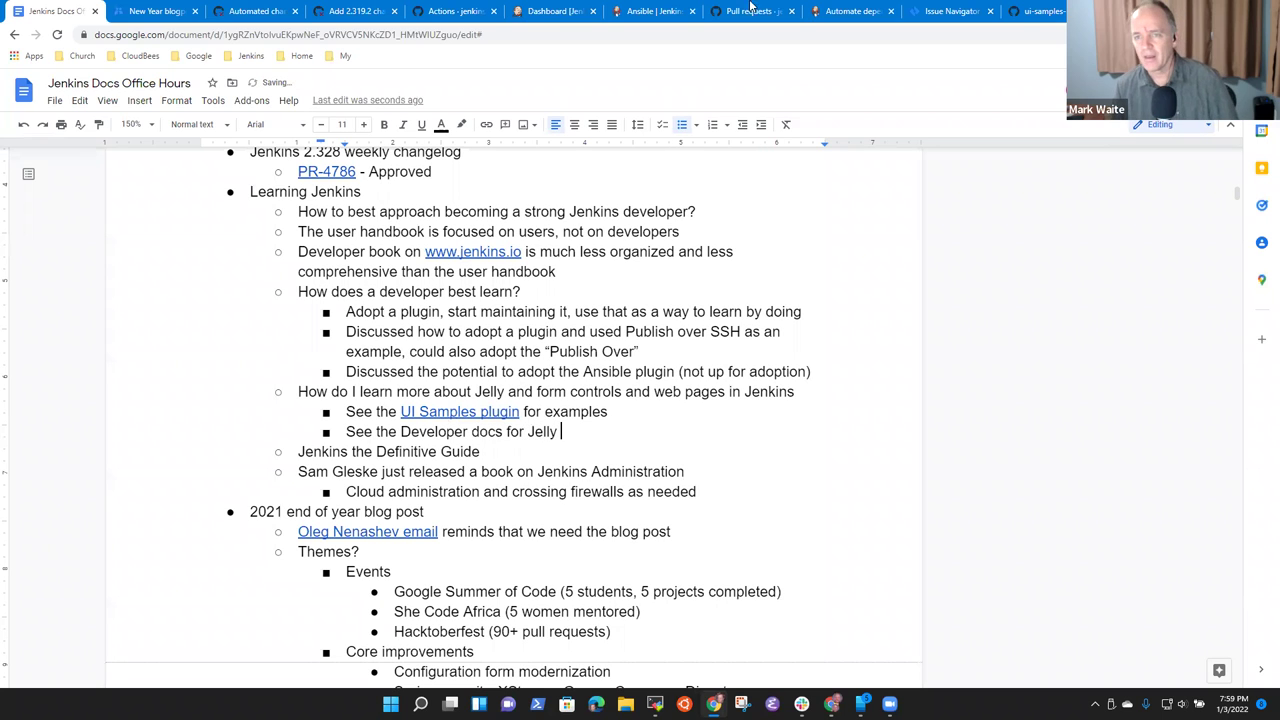
- Go back from GitHub to the jenkins.io plugin-development blog and copy the User interface section URL
left_click(1050, 14)
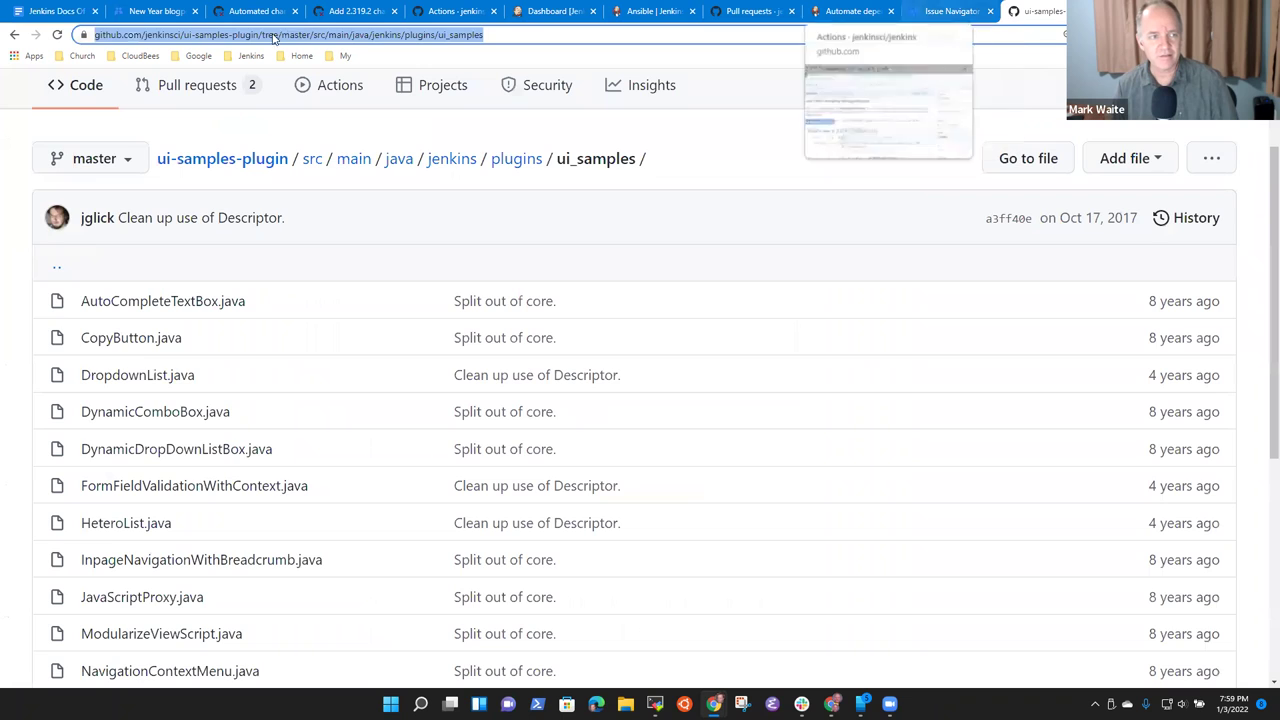
left_click(14, 34)
left_click(14, 34)
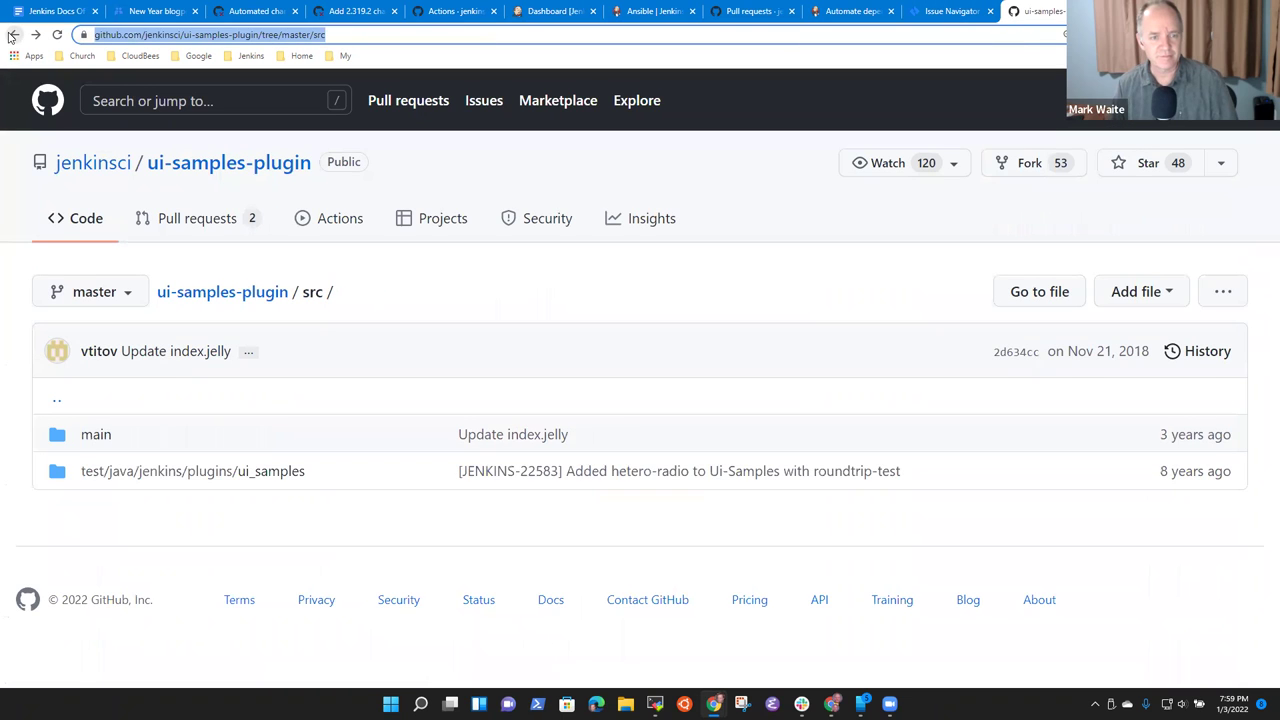
left_click(12, 36)
left_click(12, 36)
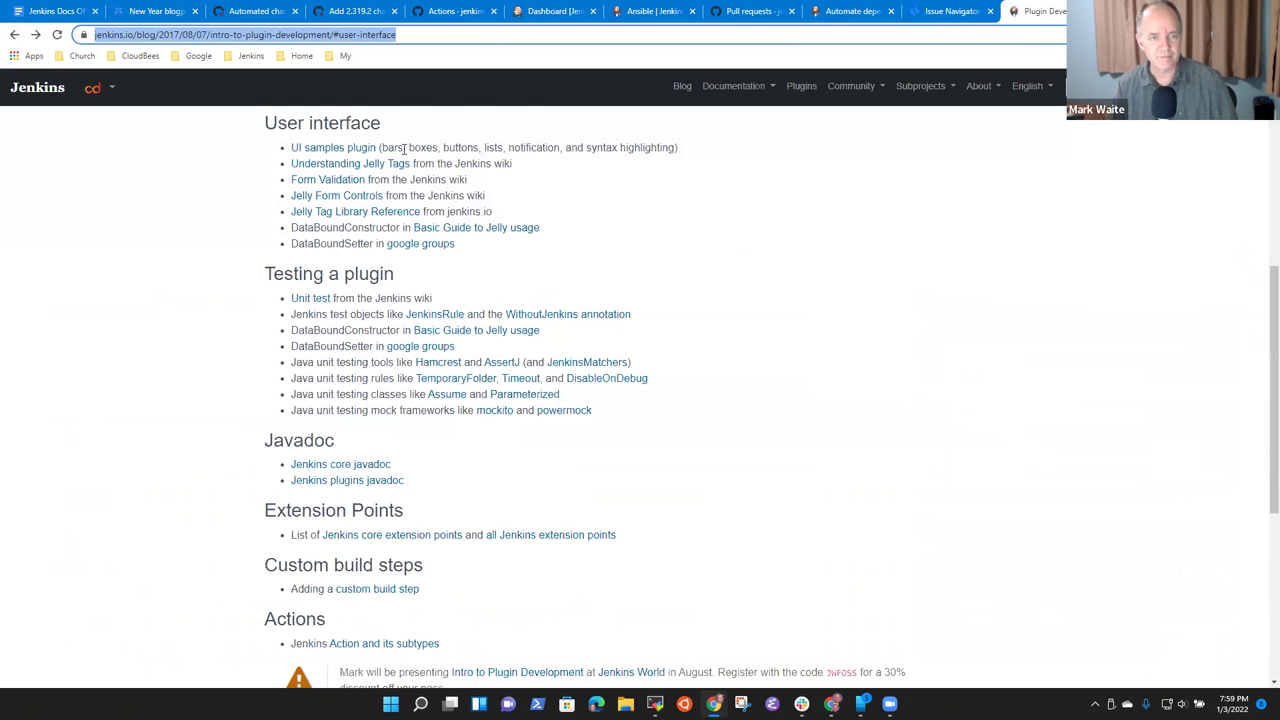
scroll(385, 145, "up", 2)
left_click(398, 258)
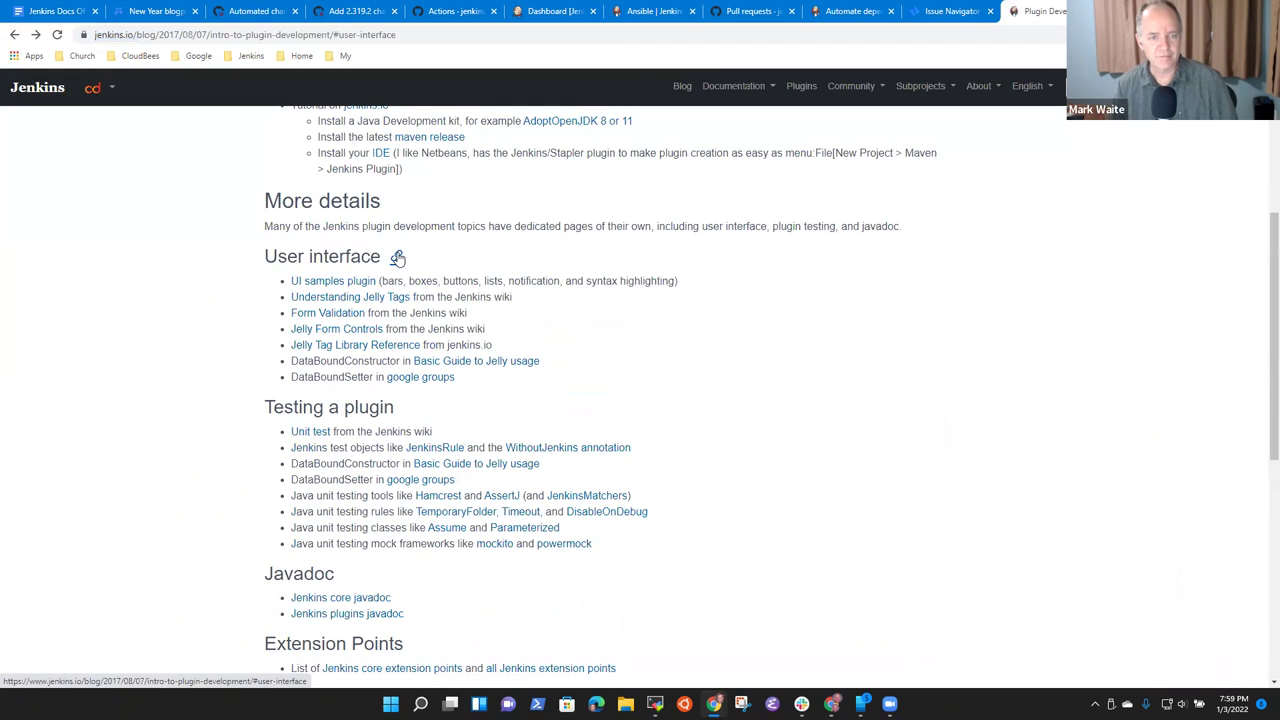
left_click(401, 36)
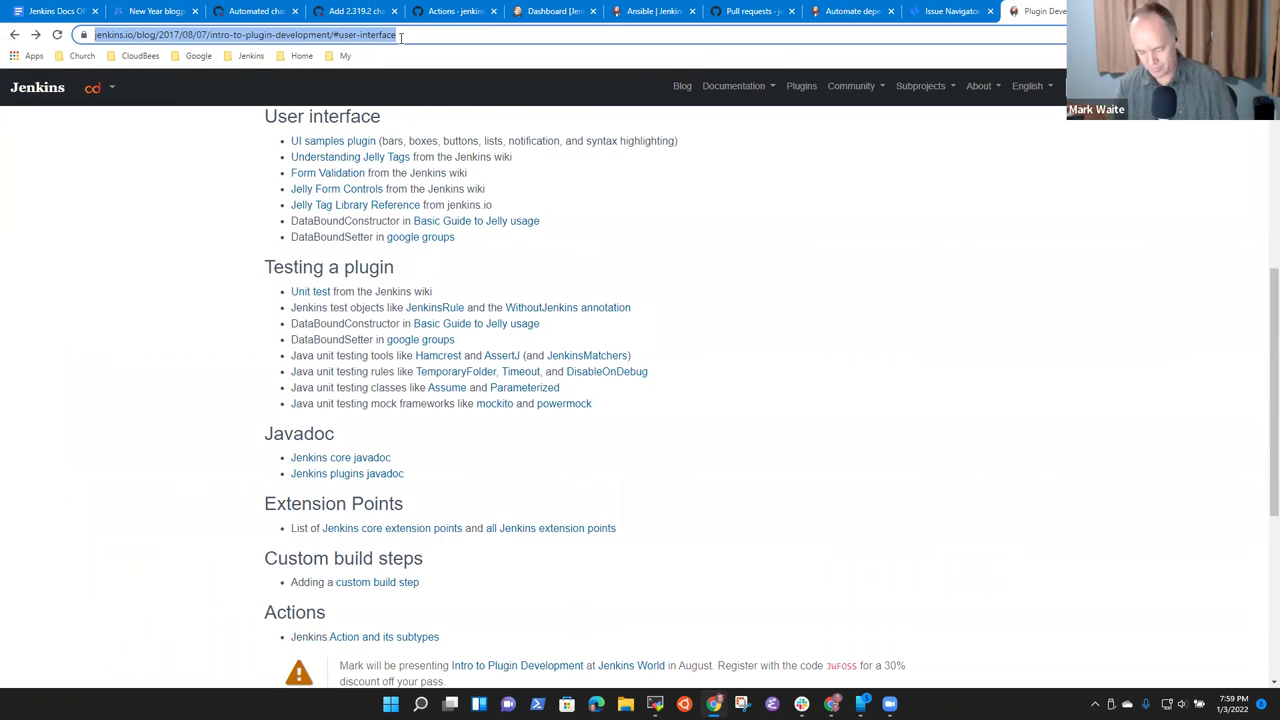
- In the notes, type 'user interface', link it to the User interface section URL, then add 'and'
left_click(76, 12)
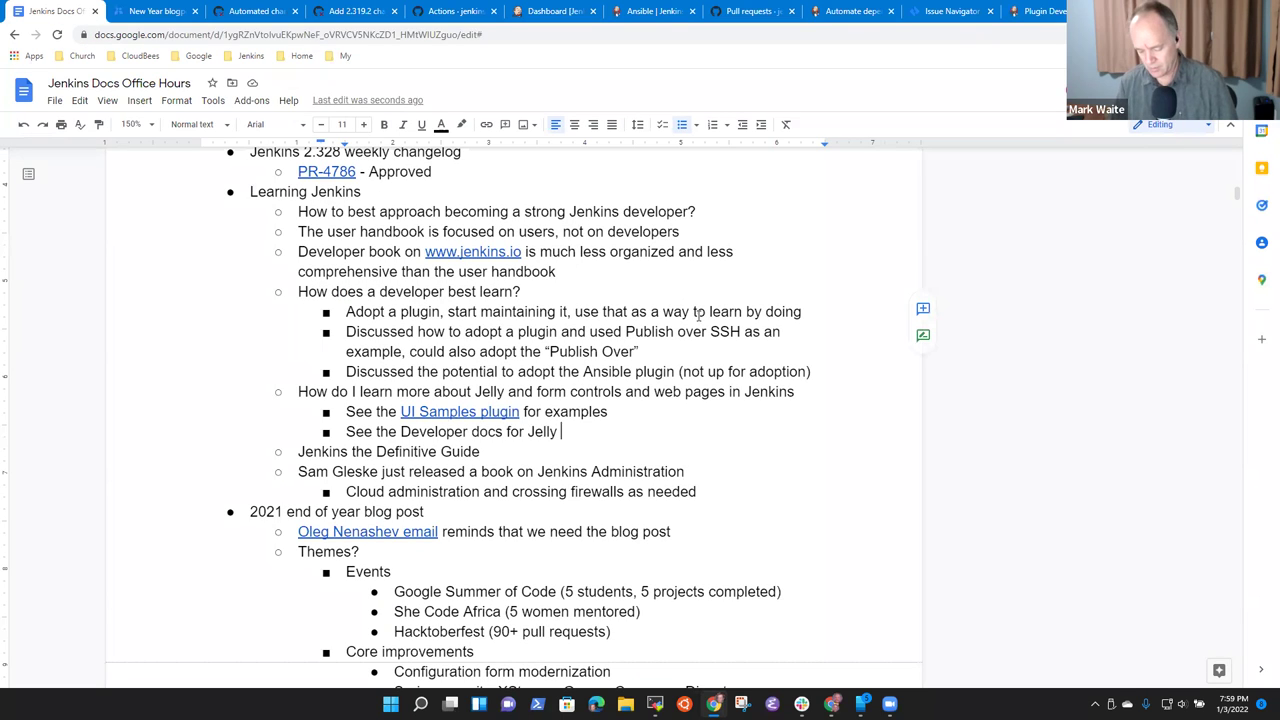
type("user interfa")
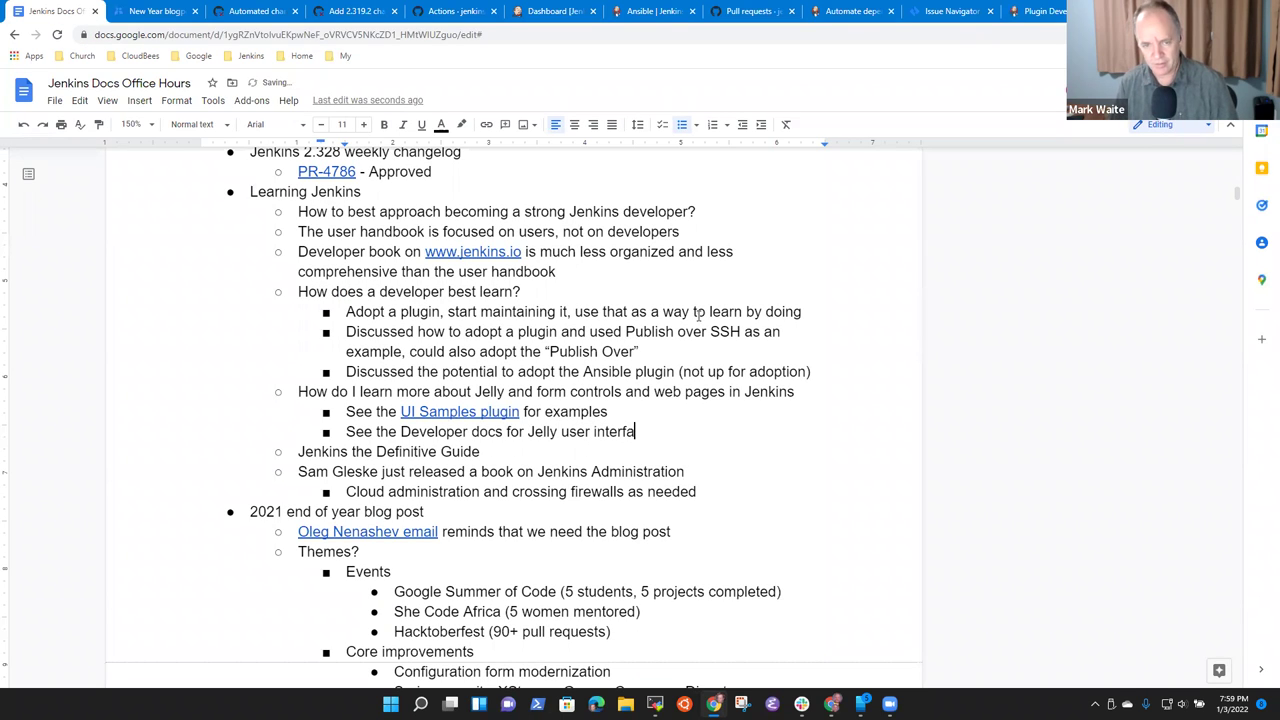
type("ce")
key("ctrl+shift+Left")
key("ctrl+shift+Left")
key("ctrl+k")
key("ctrl+v")
key("Return")
type("and")
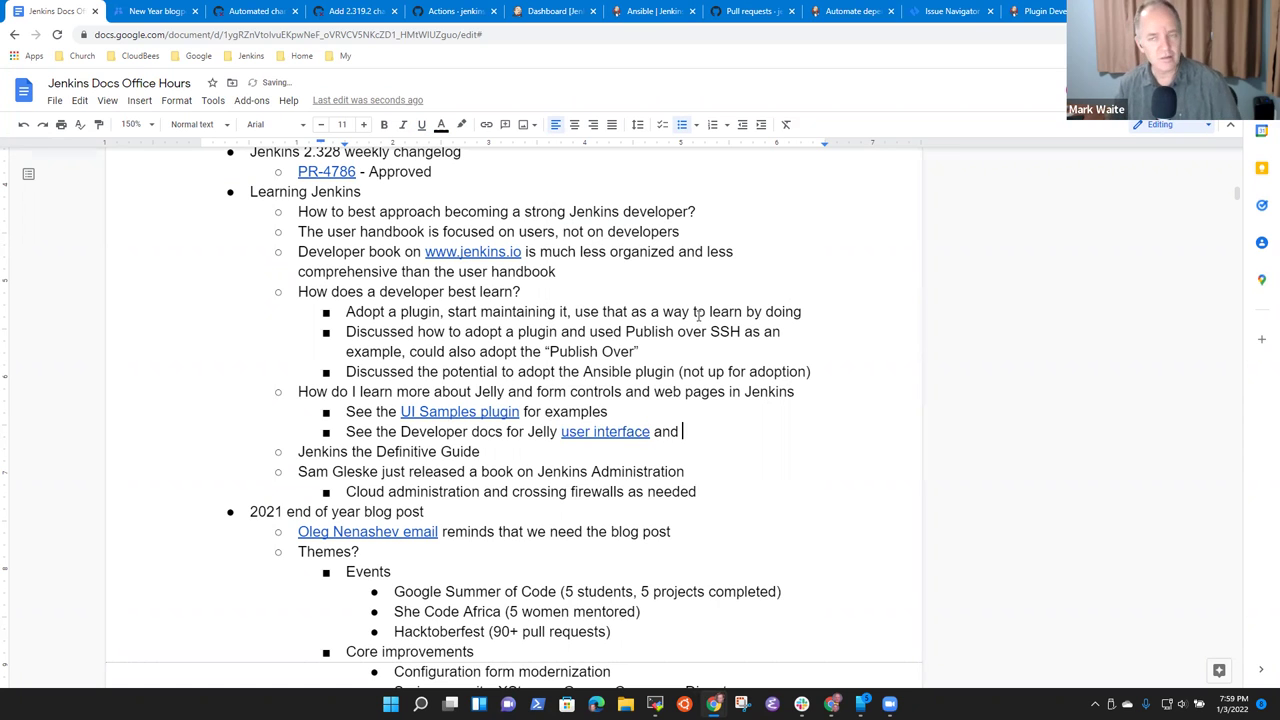
- Return to the jenkins.io Jelly form controls developer page
left_click(14, 34)
left_click(14, 34)
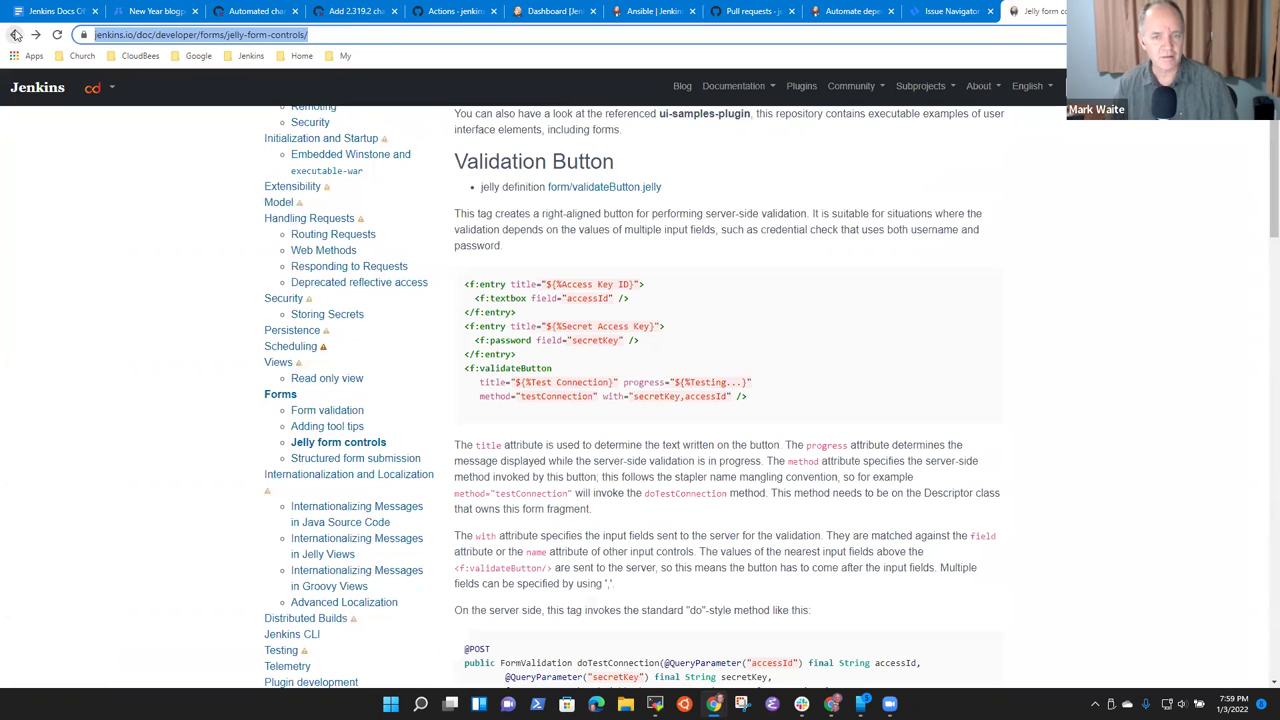
scroll(390, 302, "up", 2)
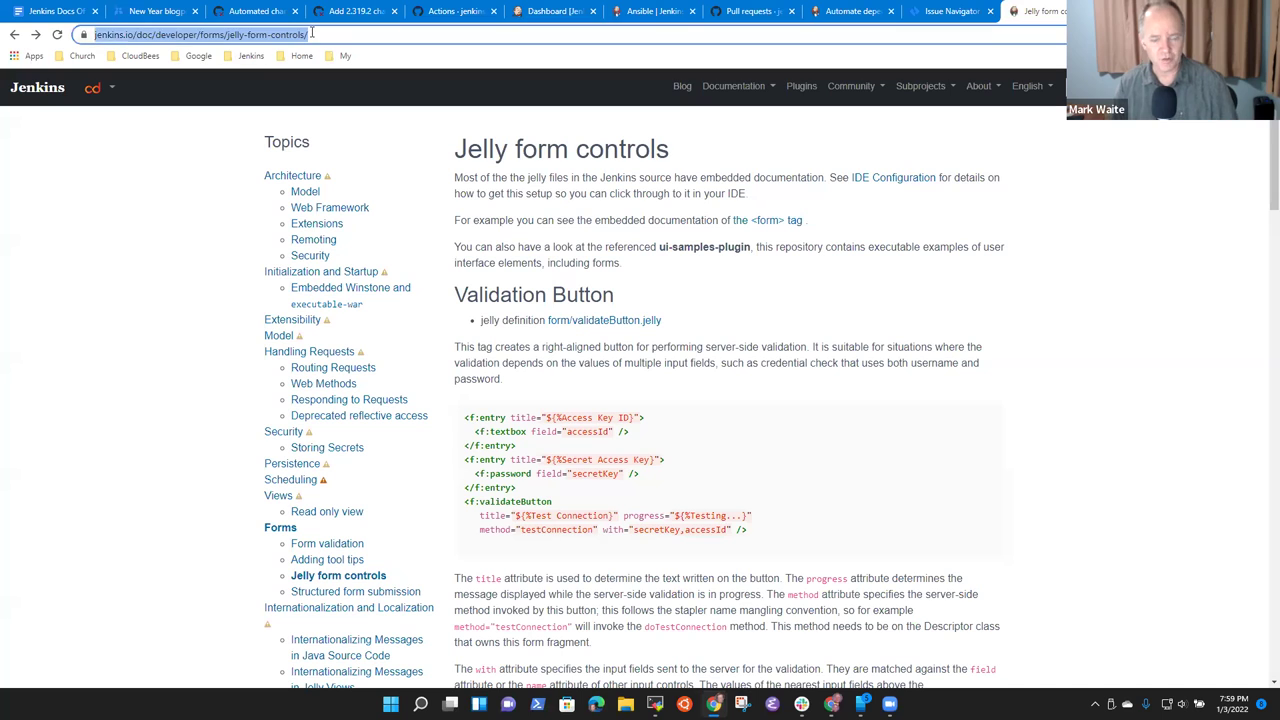
- Type 'form controls' in the notes and link it to the Jelly form controls page
left_click(55, 11)
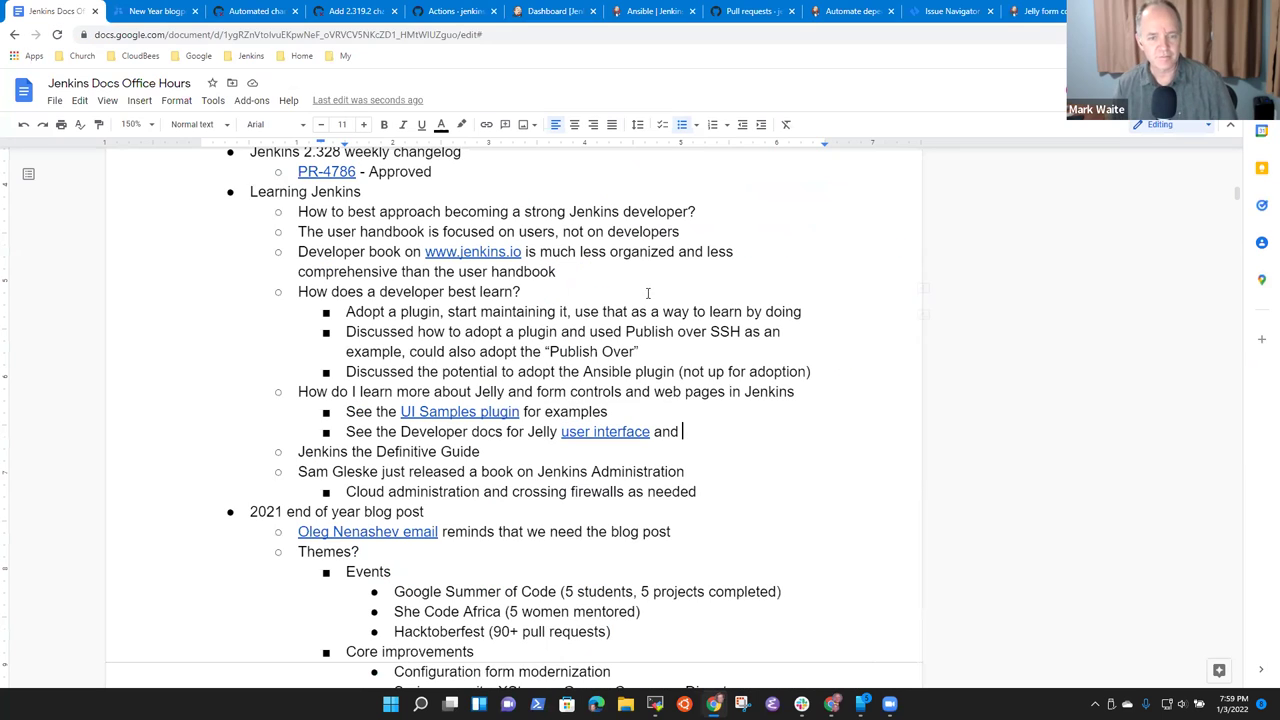
type("form contro")
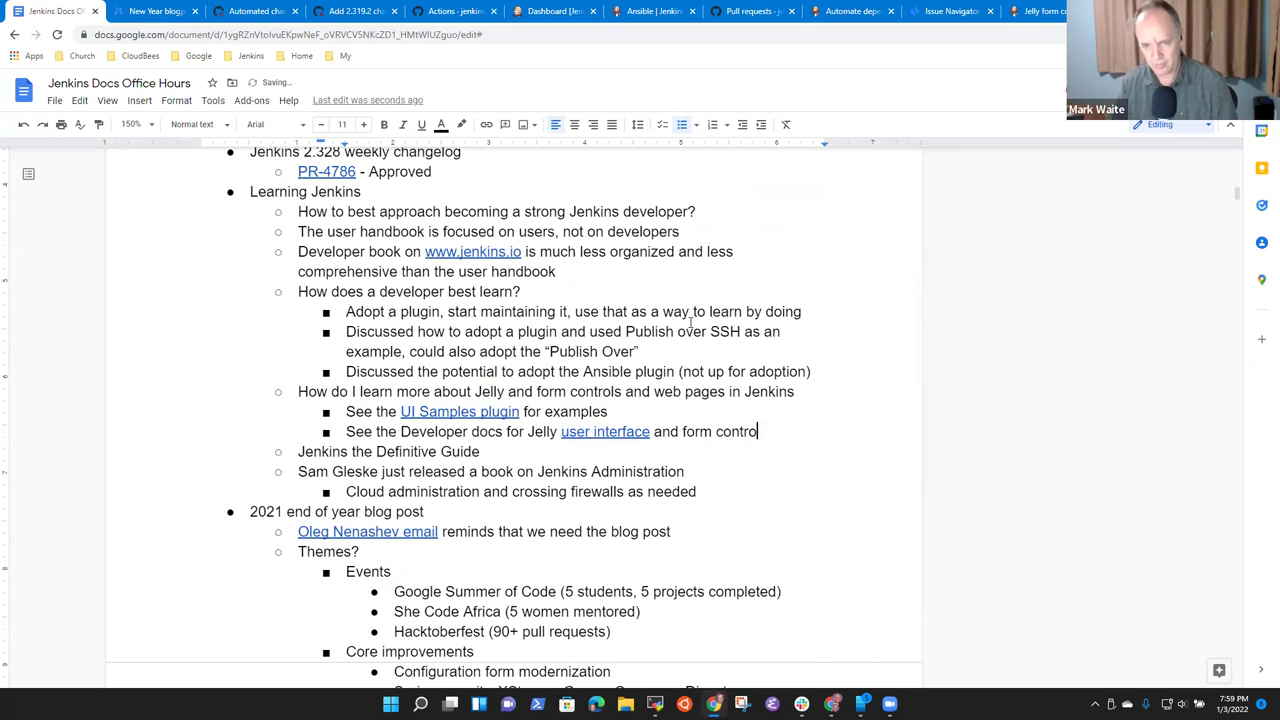
type("ls")
key("ctrl+shift+Left")
key("ctrl+shift+Left")
key("ctrl+k")
key("ctrl+v")
key("Return")
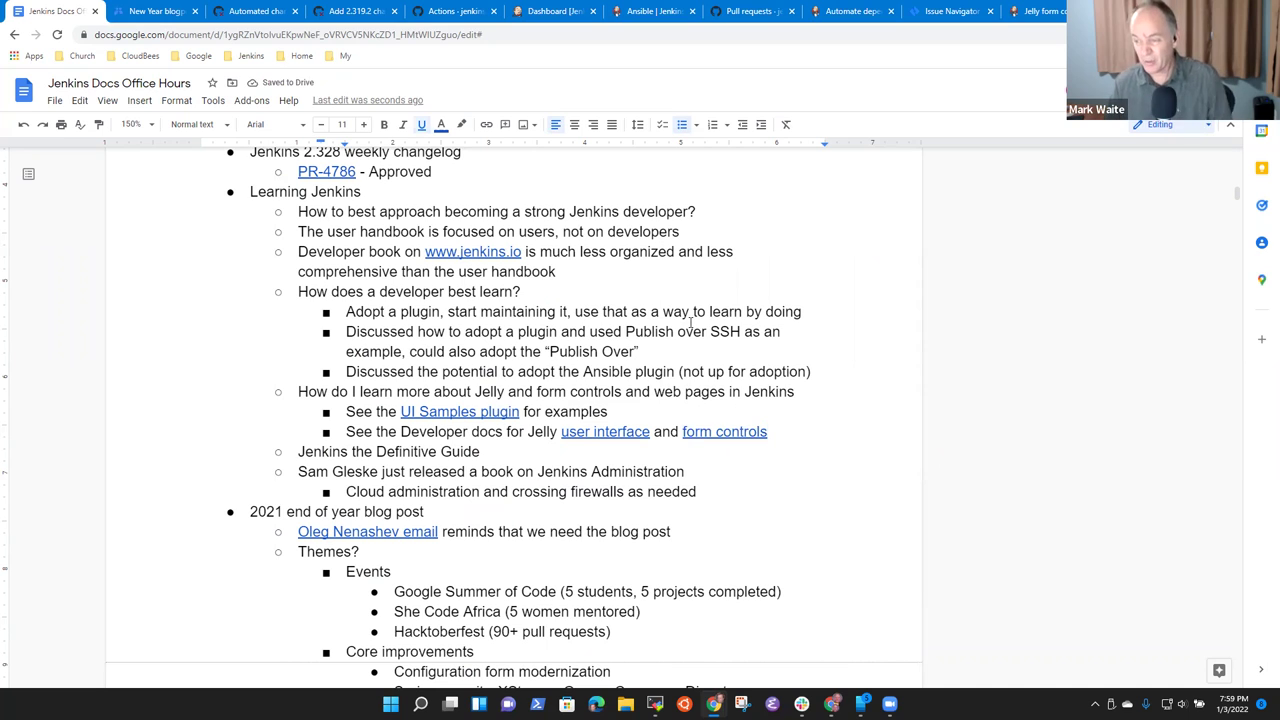
- Delete the unfinished 'How to' bullet below the working branch line
scroll(425, 425, "down", 1)
scroll(425, 425, "down", 8)
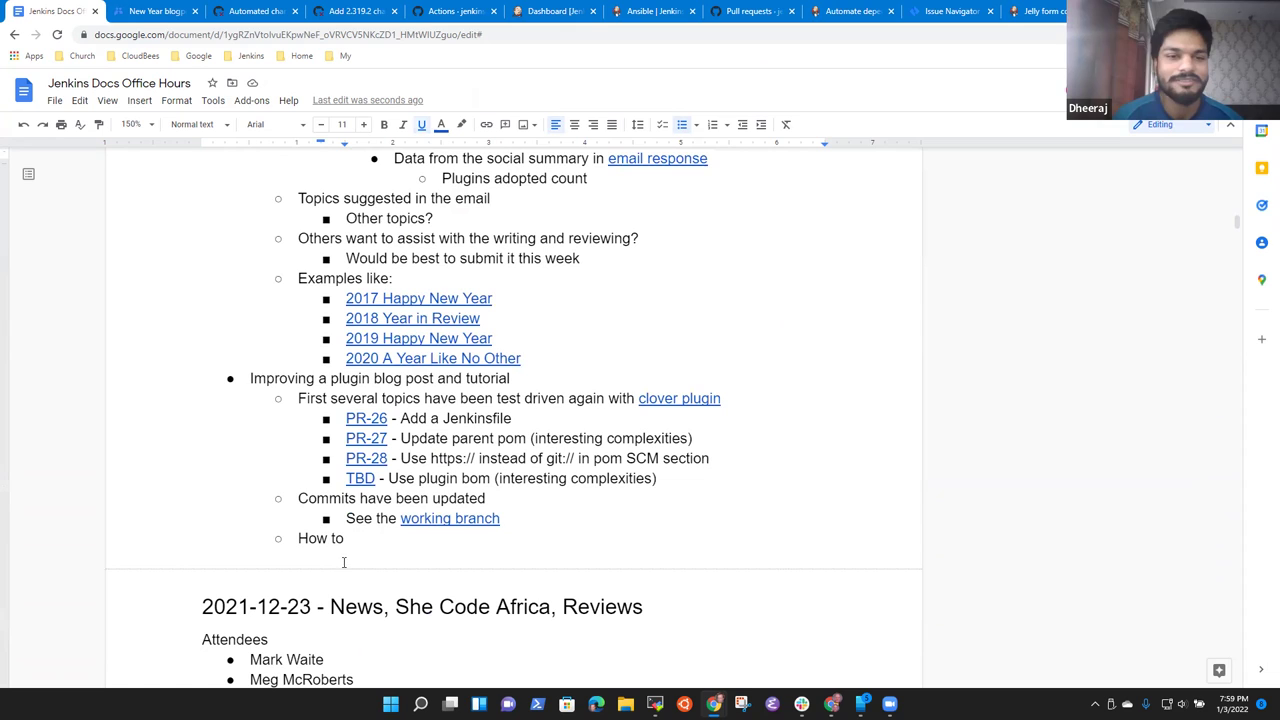
left_click(347, 540)
key("BackSpace")
key("BackSpace")
key("BackSpace")
key("BackSpace")
key("BackSpace")
key("BackSpace")
key("BackSpace")
key("BackSpace")
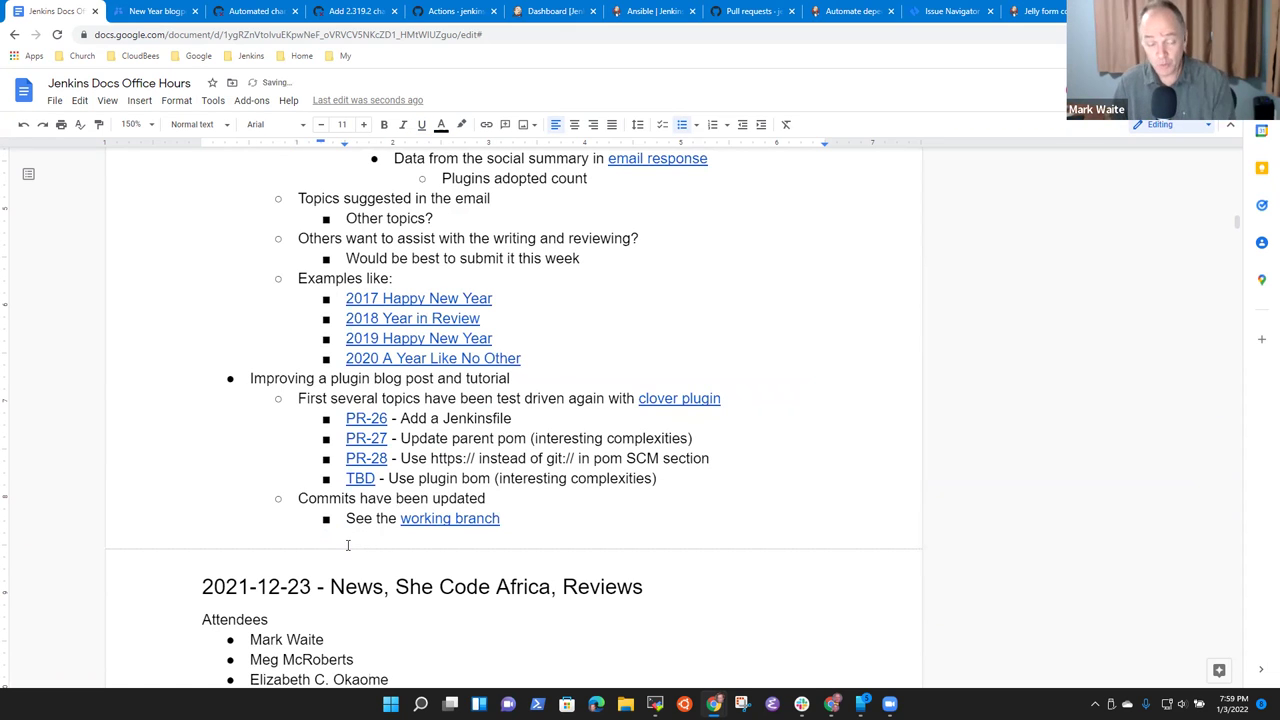